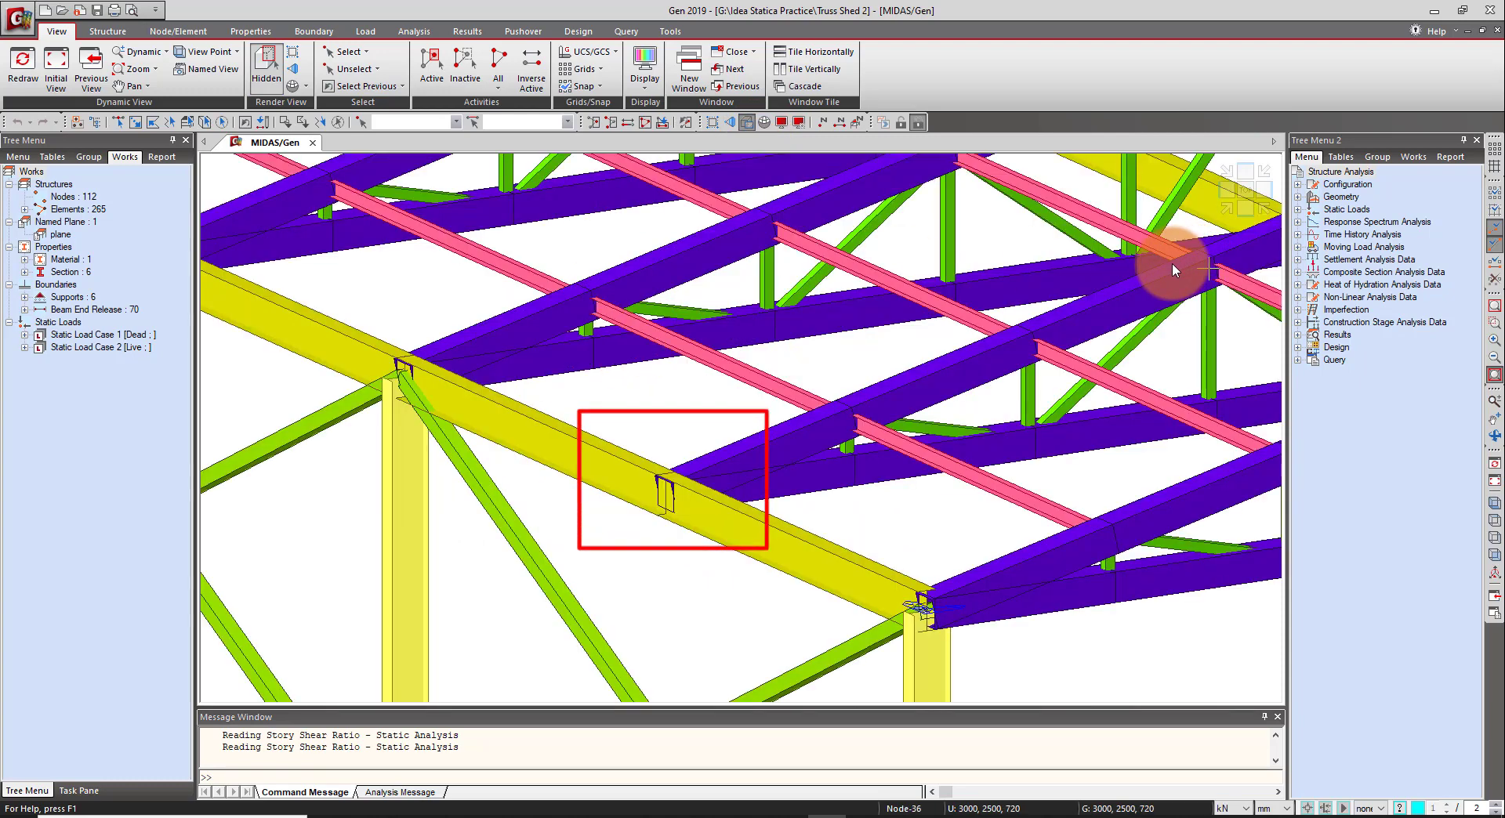
- Display the stress in contacts for the top chord joint and examine it around the bolted purlin webs from several angles
mouse_move(1170, 265)
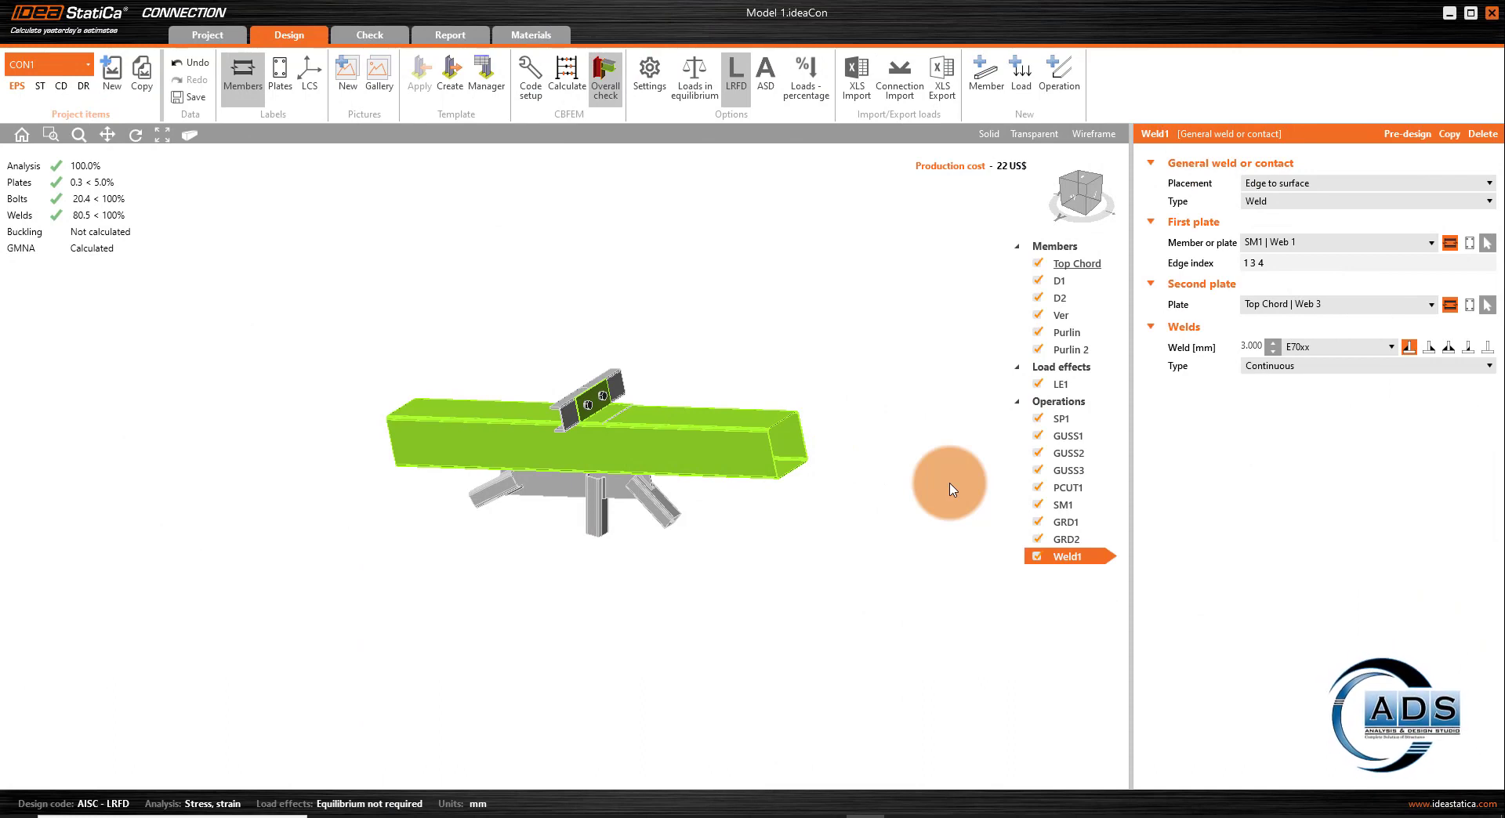
click(1076, 204)
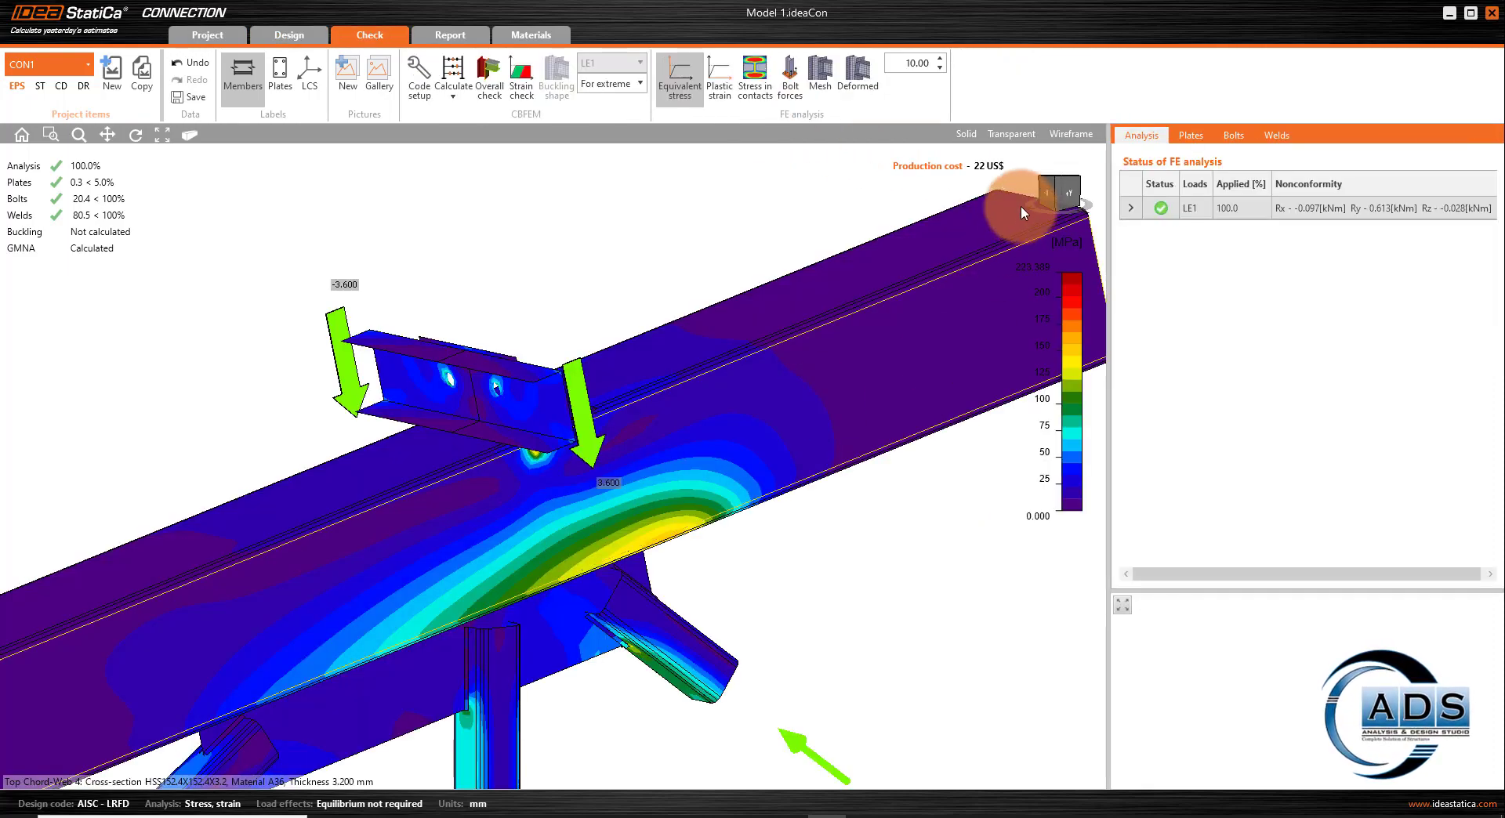
drag(1021, 205, 1052, 197)
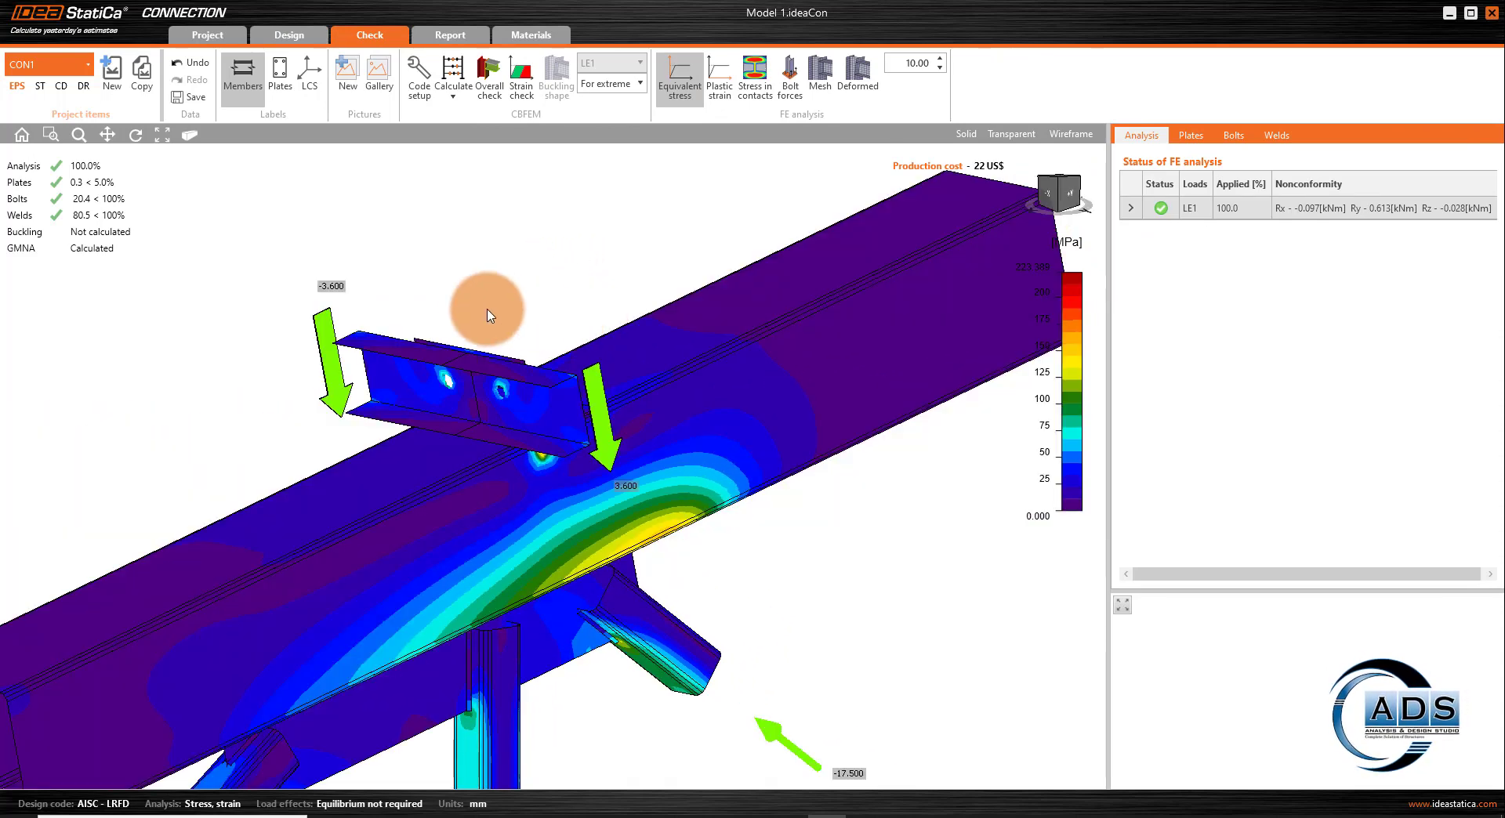
scroll(489, 307, up, 2)
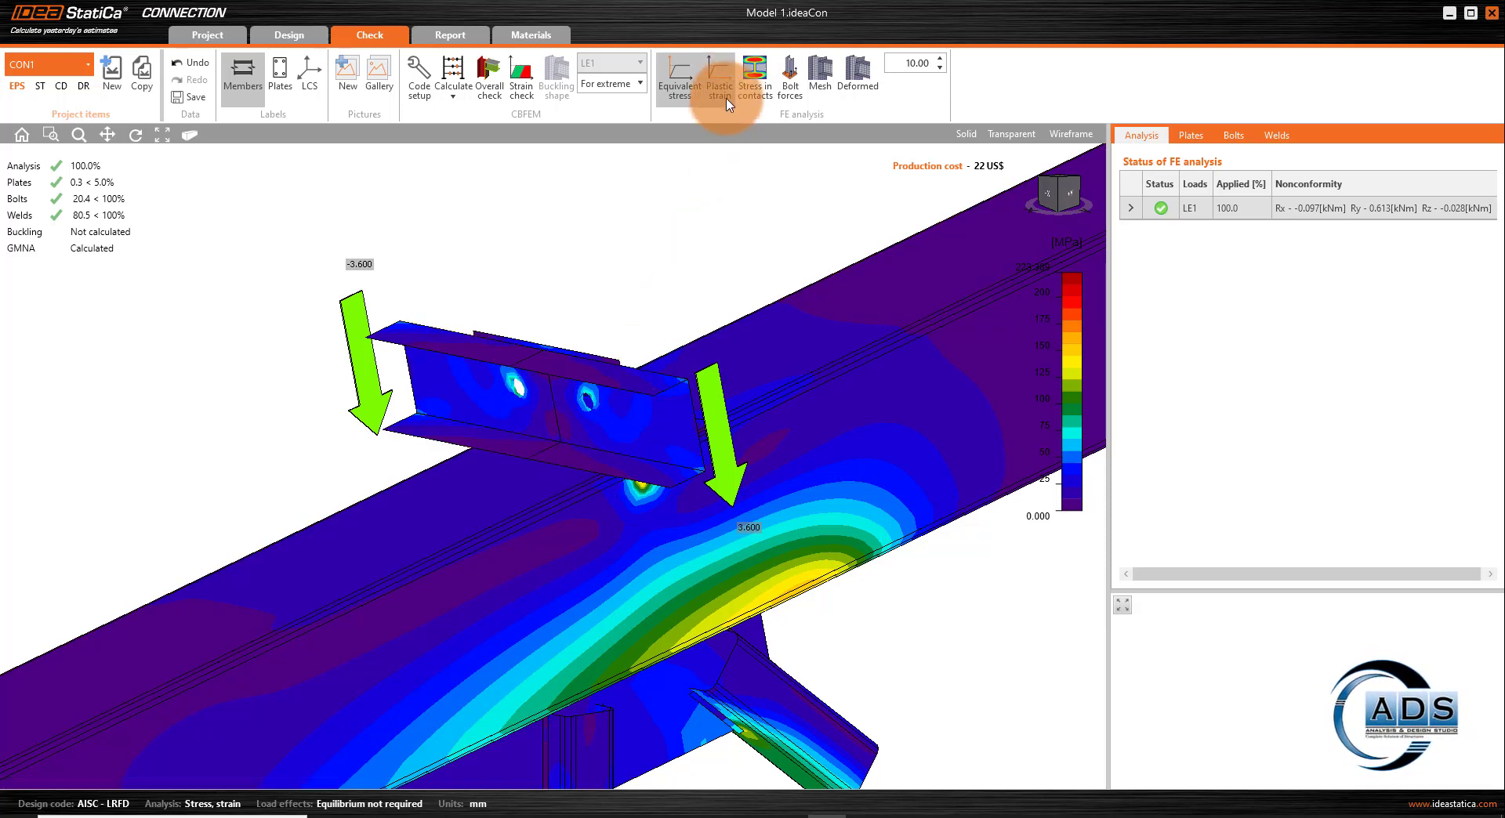
click(756, 75)
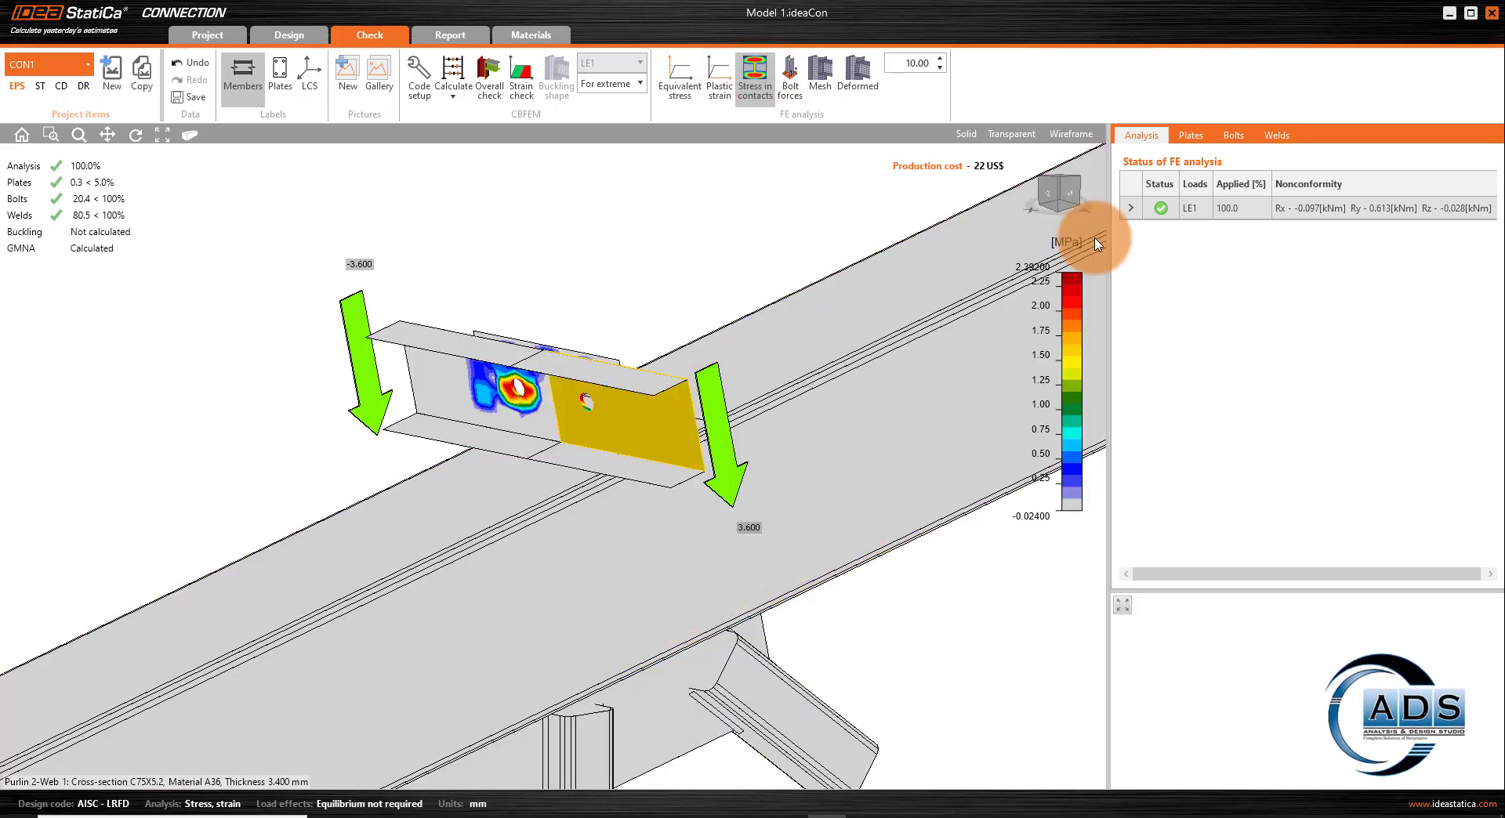
click(1054, 192)
click(1039, 196)
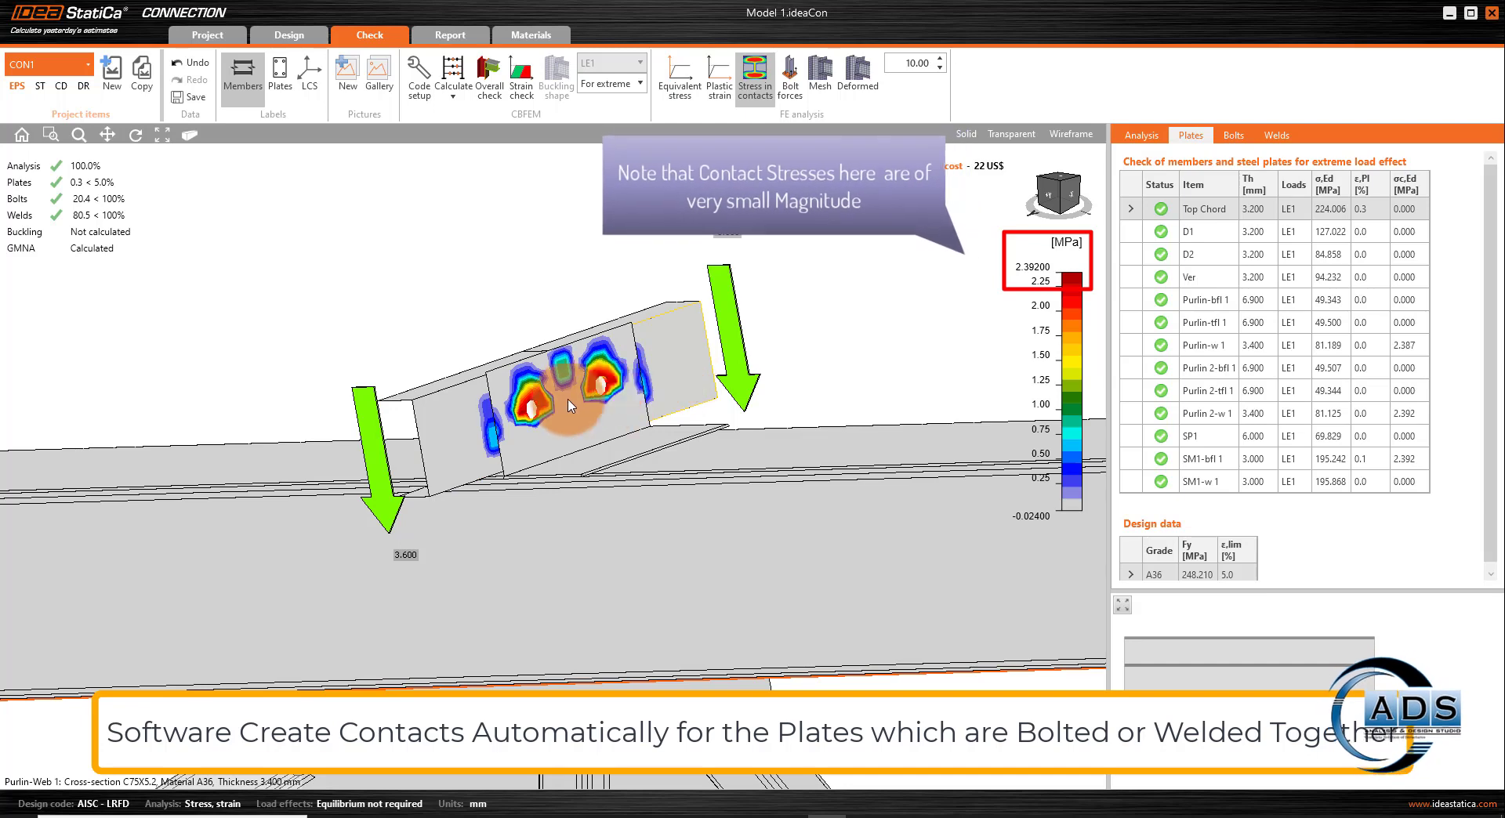
drag(1050, 196, 1080, 194)
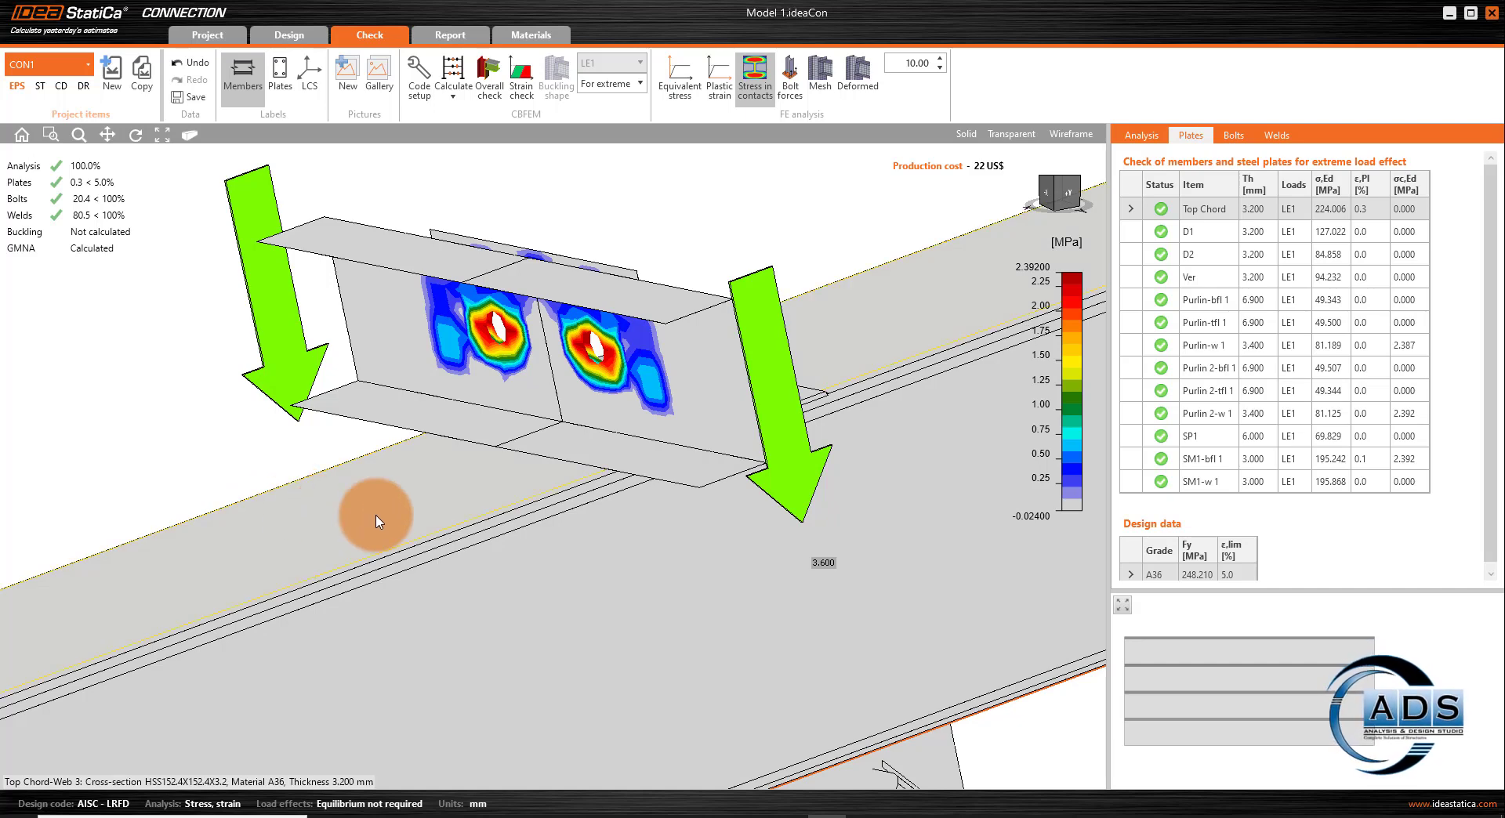
drag(1065, 190, 901, 284)
mouse_move(1050, 201)
mouse_down()
mouse_move(1070, 206)
mouse_move(976, 220)
mouse_move(927, 329)
mouse_move(944, 292)
mouse_move(1066, 192)
mouse_move(1052, 194)
mouse_up()
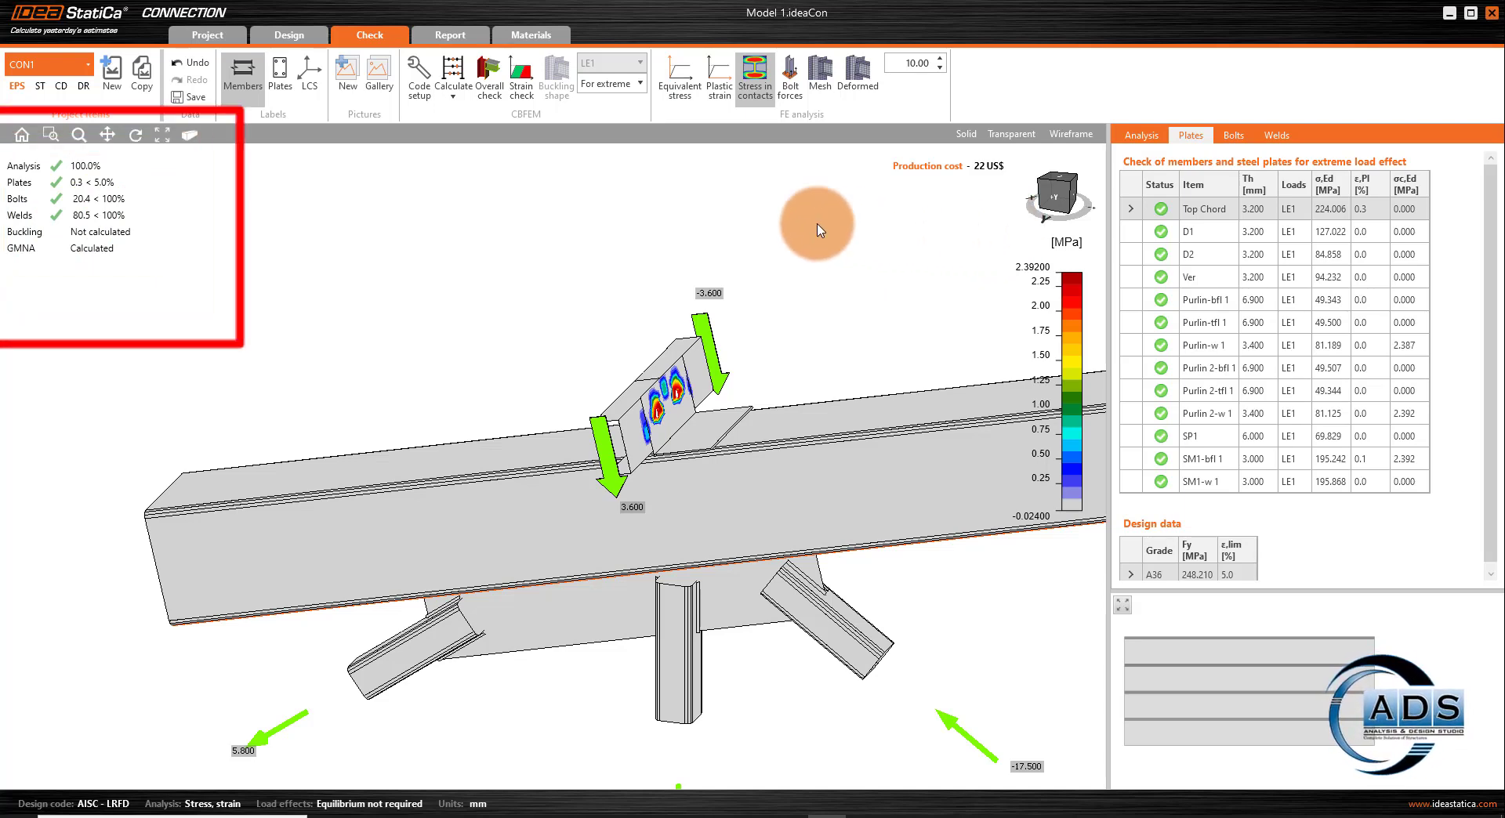
- Return to the solid design model and add a Bolt grid or contact operation with Contact as the fastener
click(283, 39)
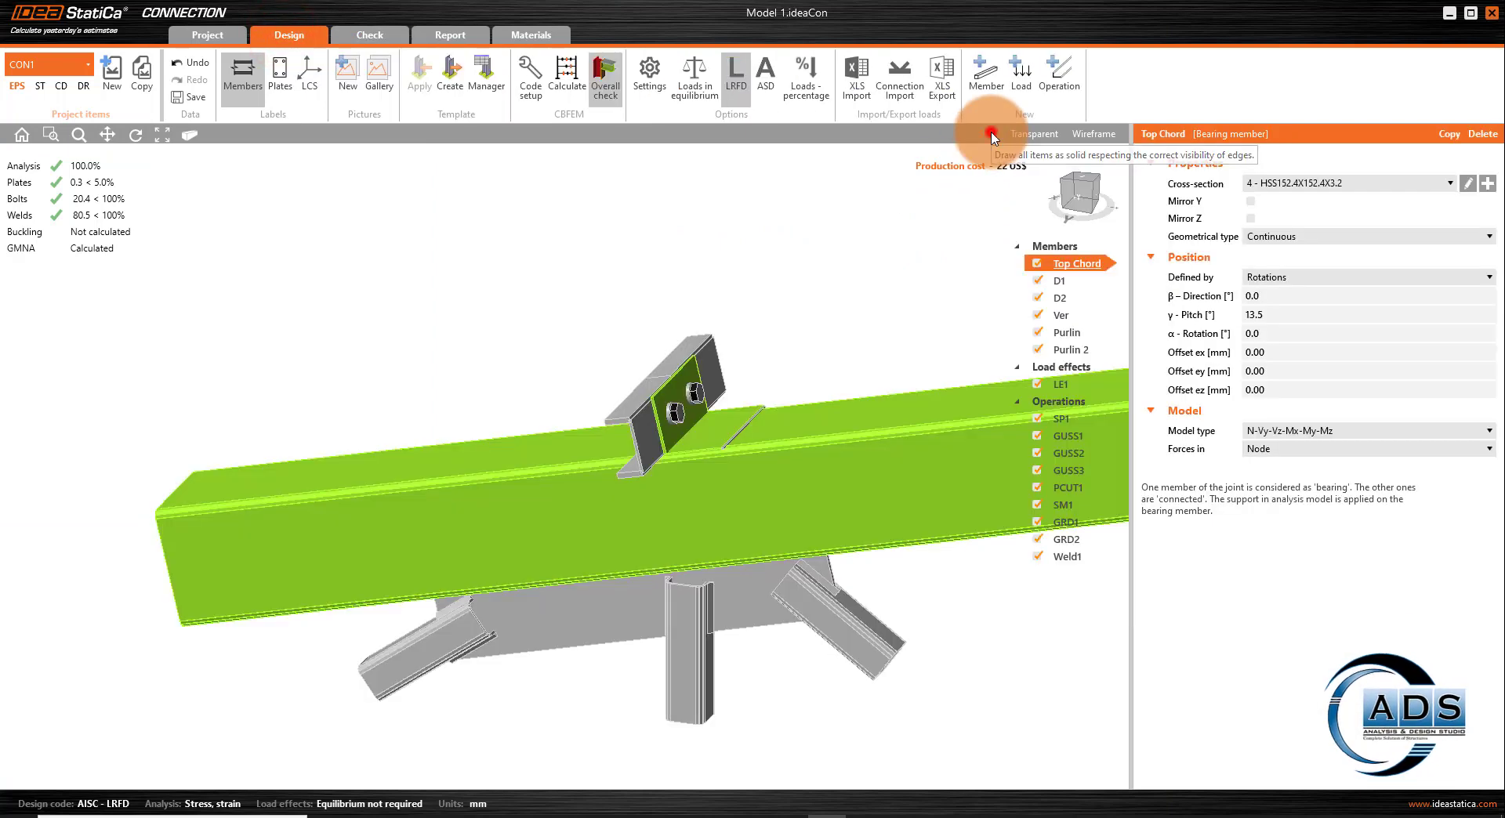
click(992, 133)
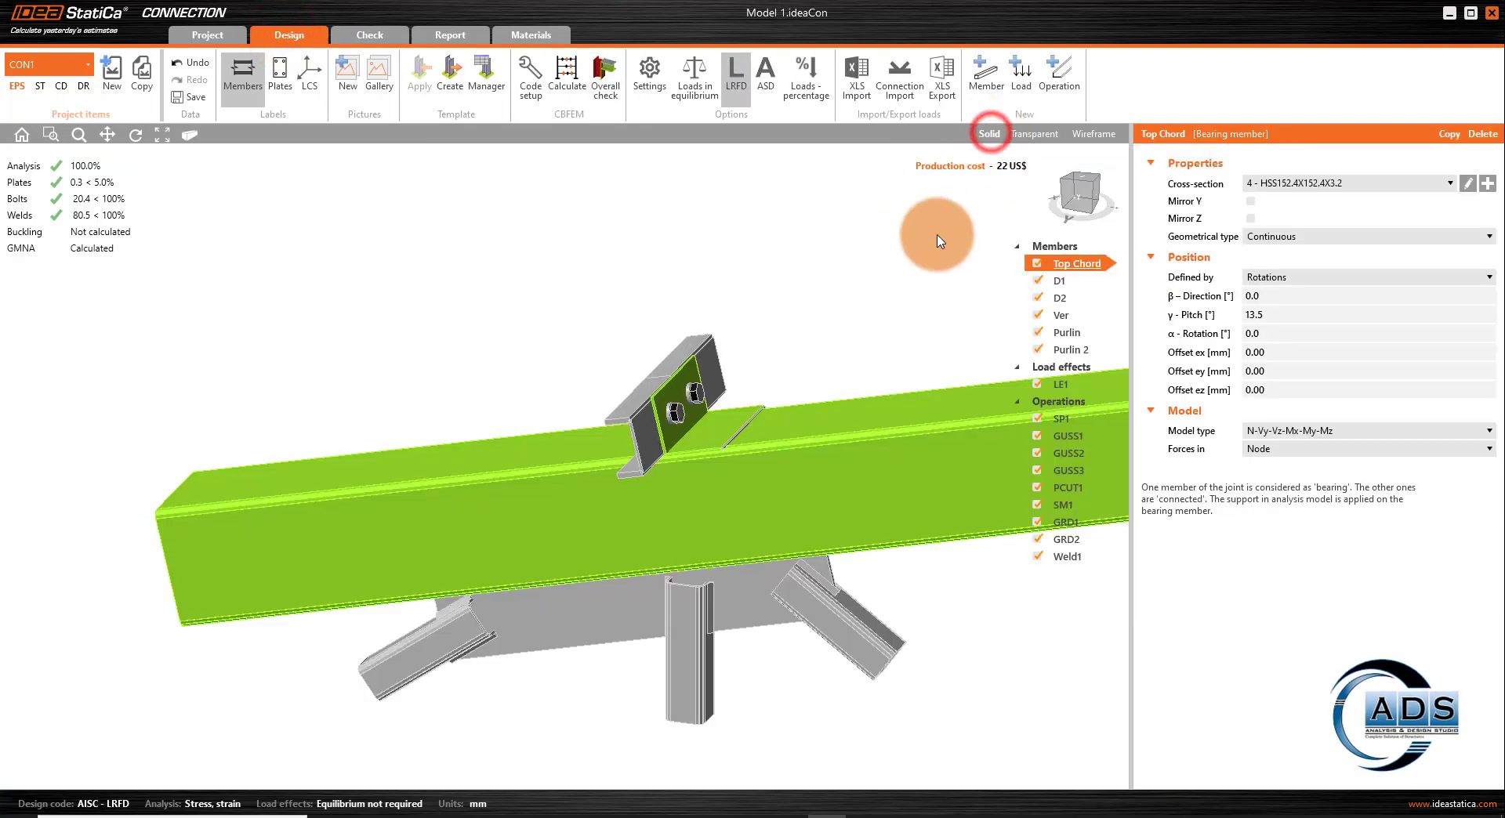
middle_drag(938, 258, 783, 268)
scroll(806, 279, down, 3)
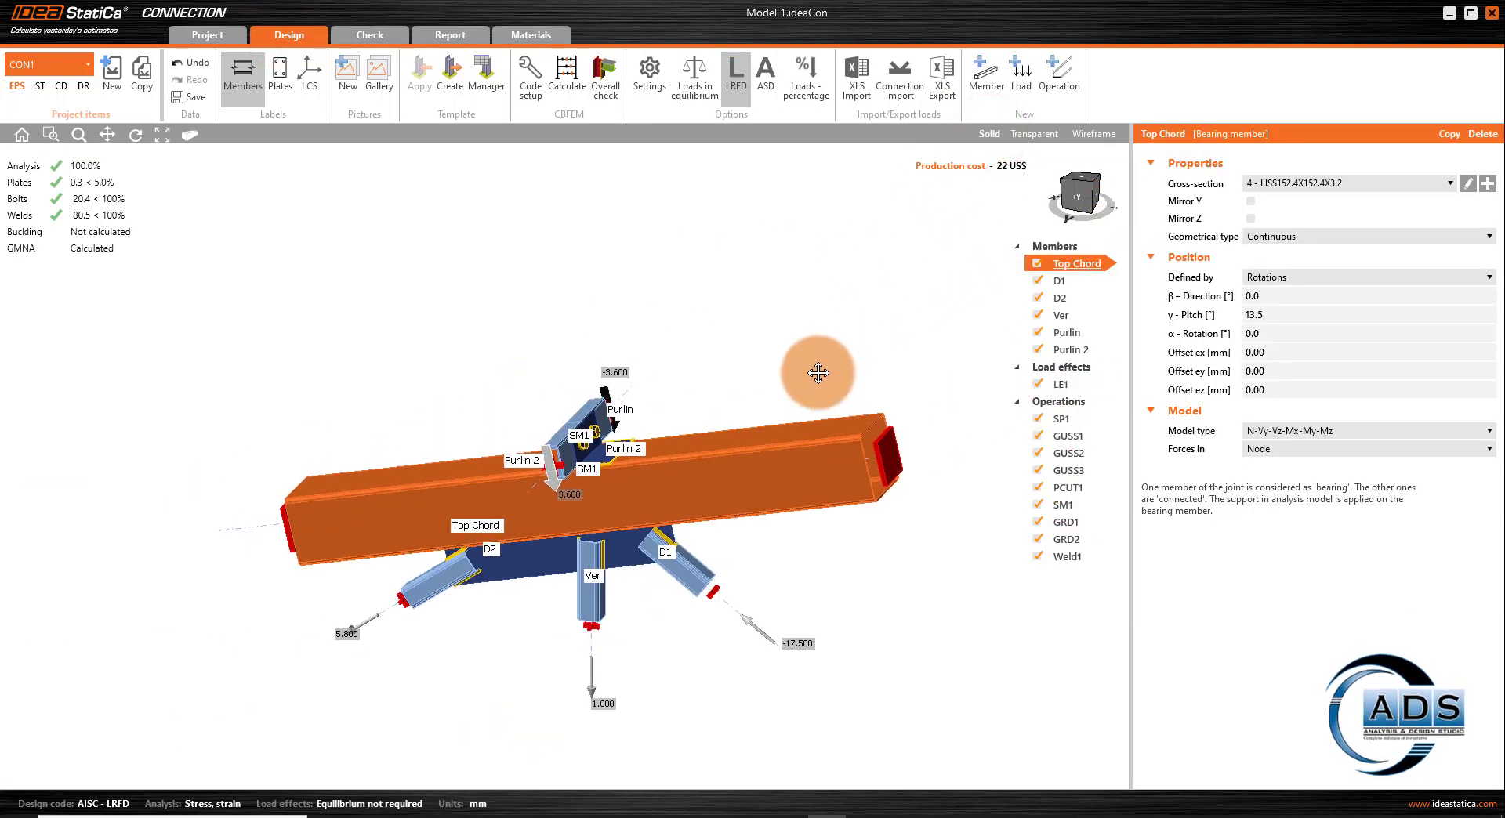
right_click(1067, 403)
click(1122, 415)
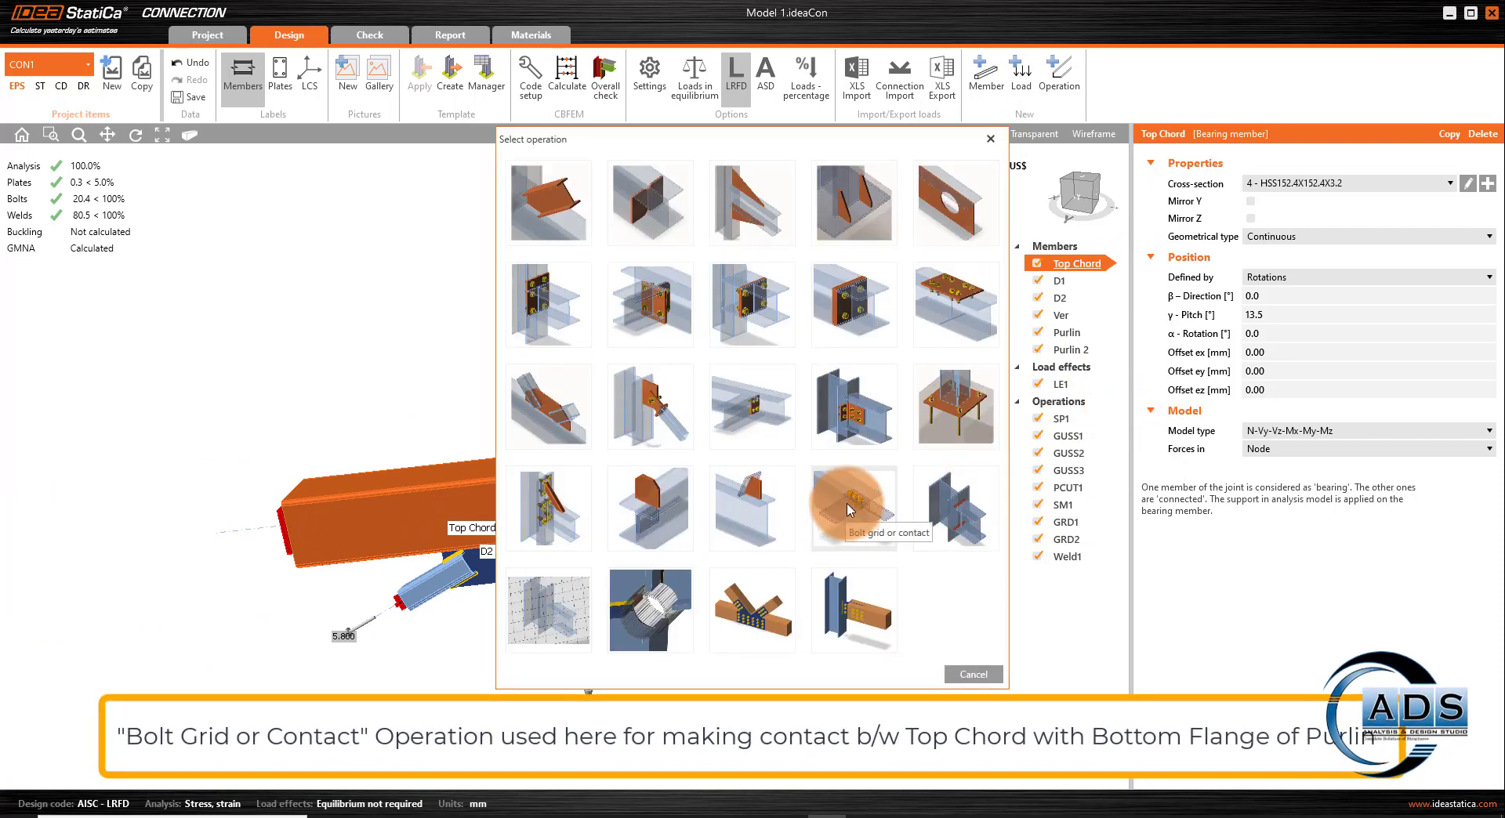
click(848, 508)
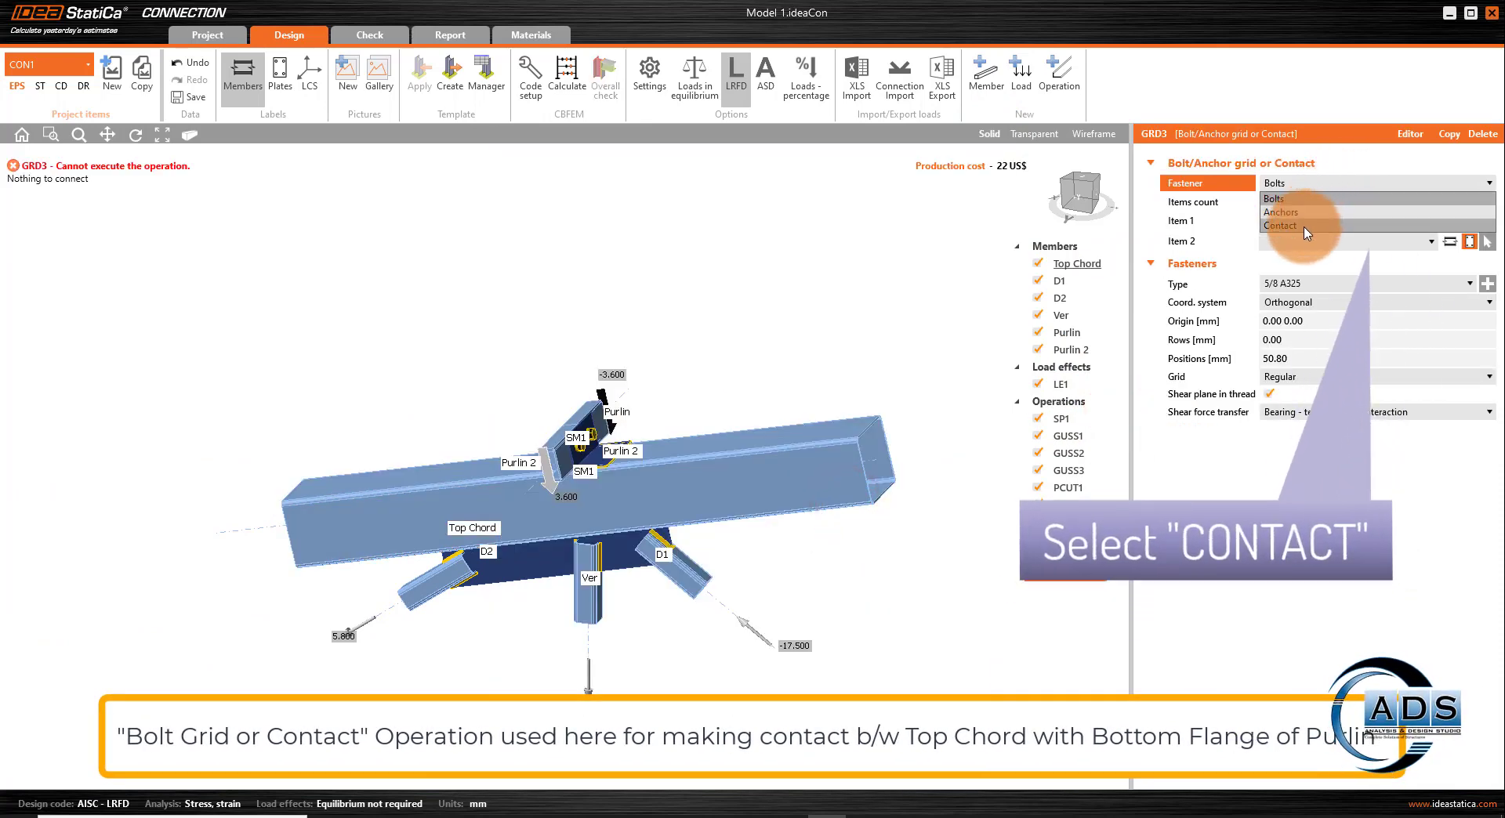
click(1305, 229)
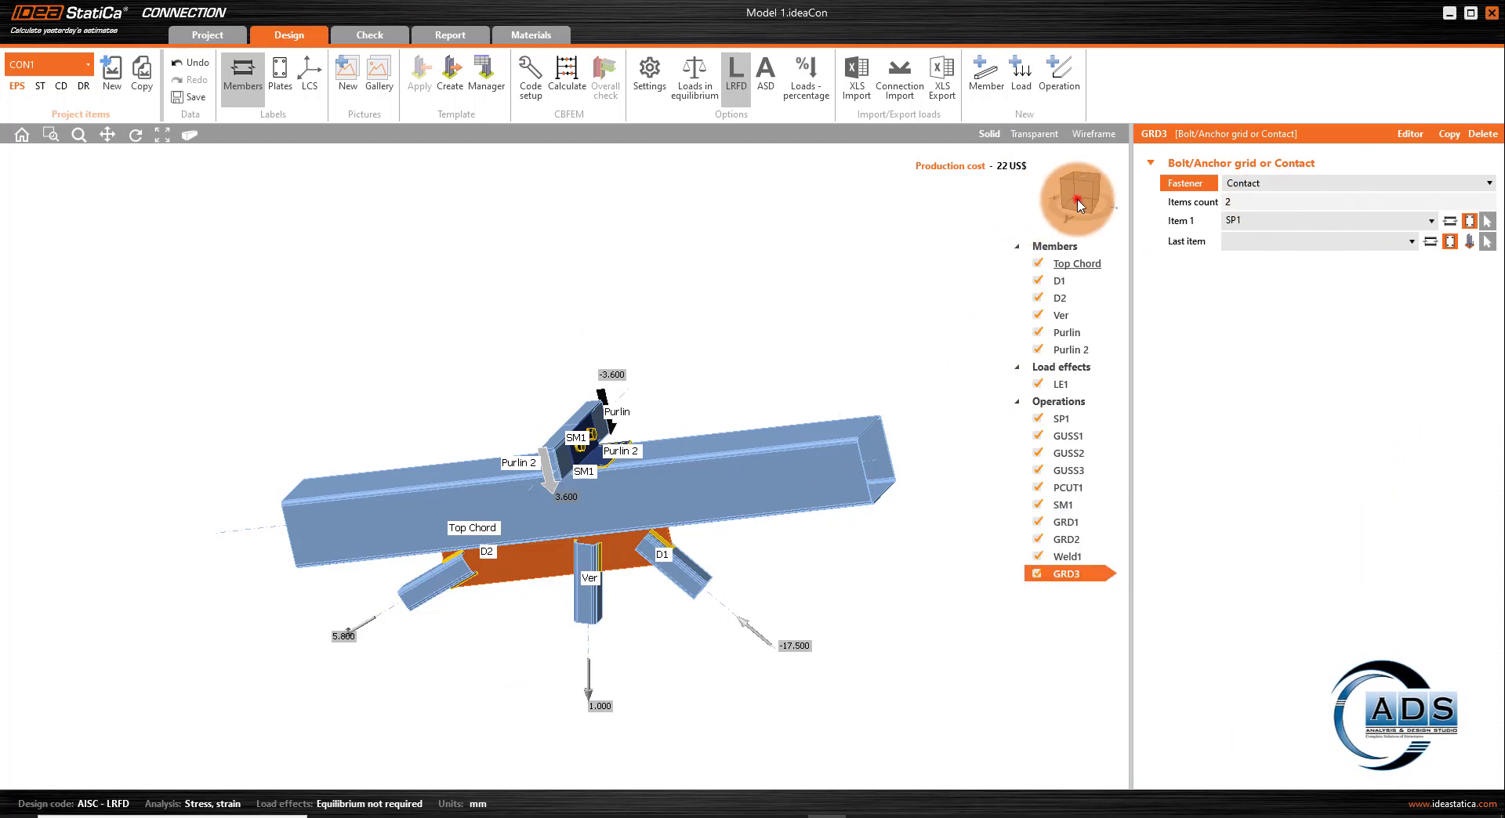
- Define the contact between Purlin | Bottom flange 1 as item 1 and Top Chord | Web 3 as the last item
drag(1084, 198, 1114, 204)
scroll(700, 436, up, 5)
middle_drag(794, 456, 885, 460)
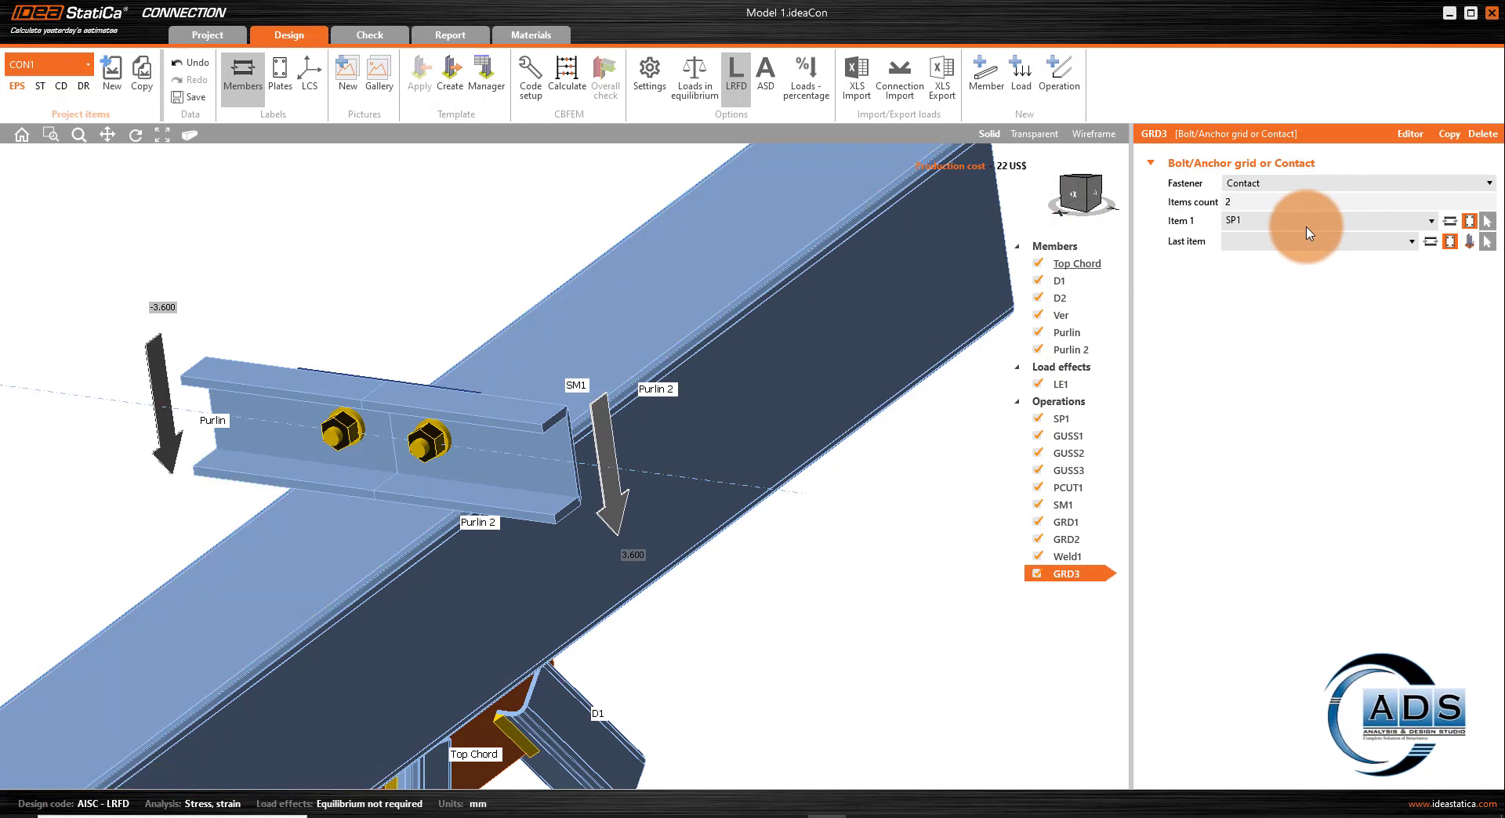
click(1305, 224)
click(1469, 240)
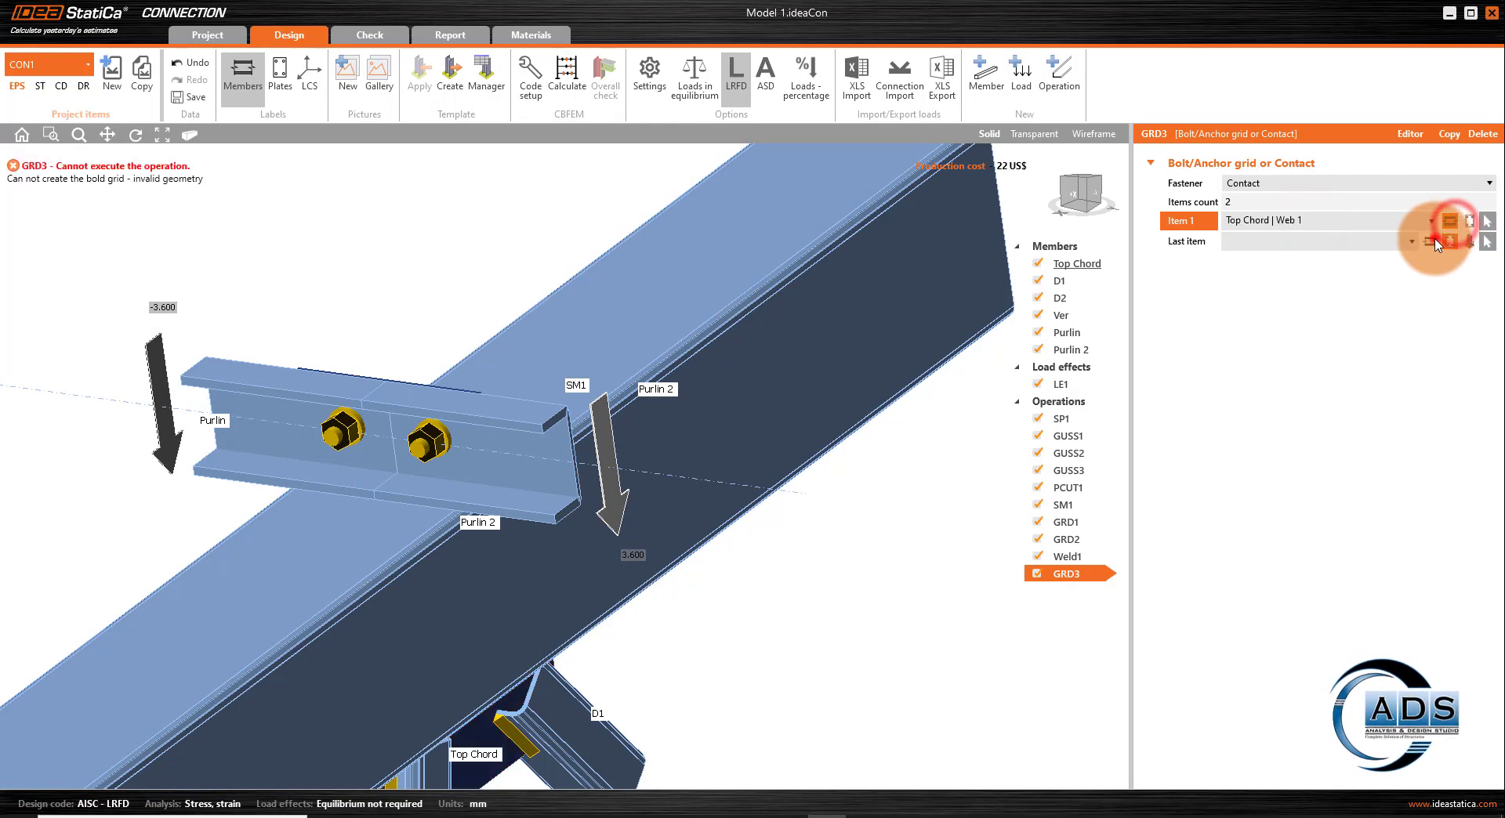
click(1358, 222)
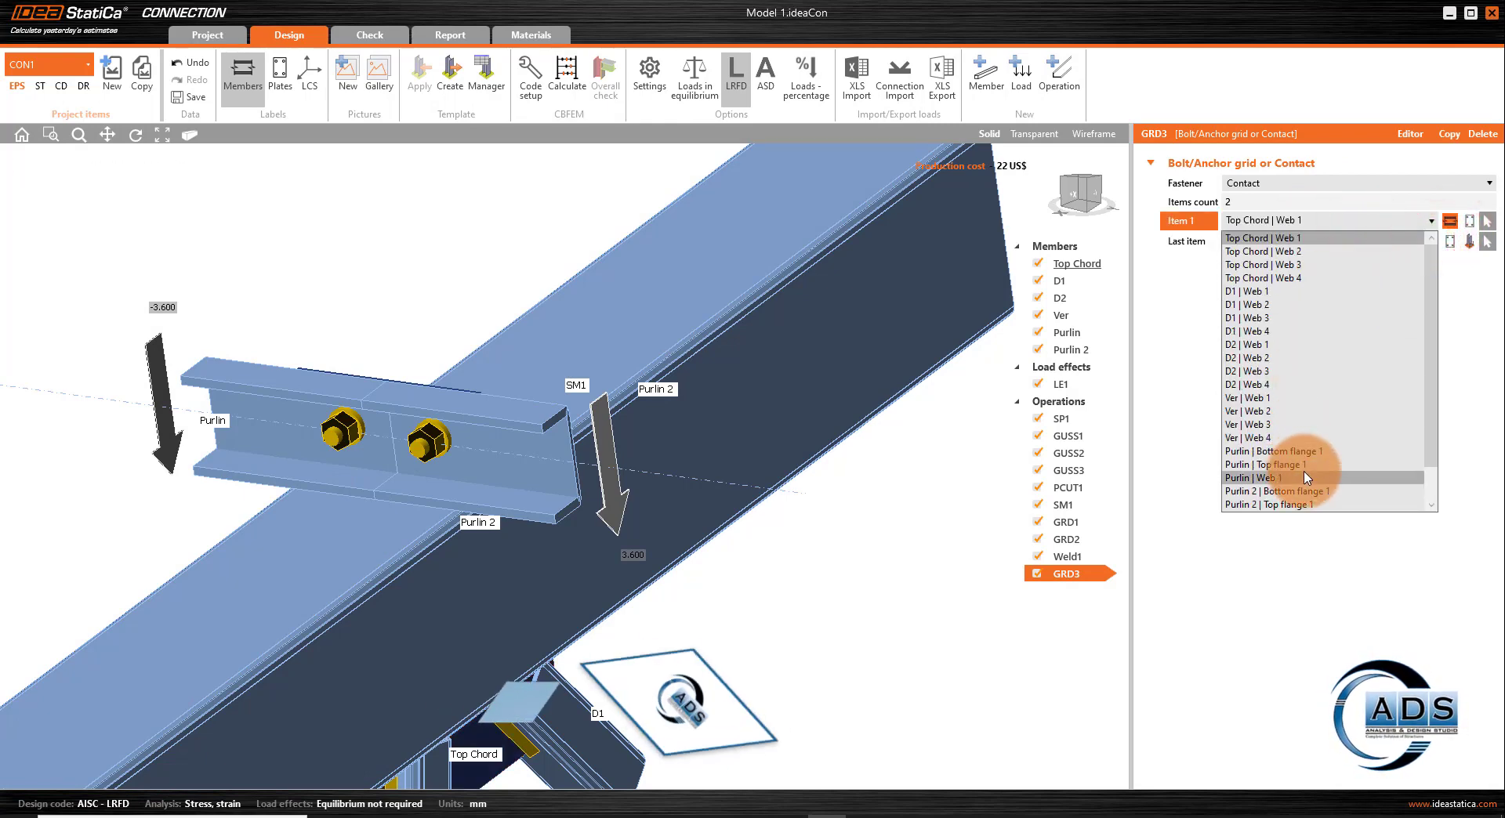
click(1326, 452)
click(1325, 240)
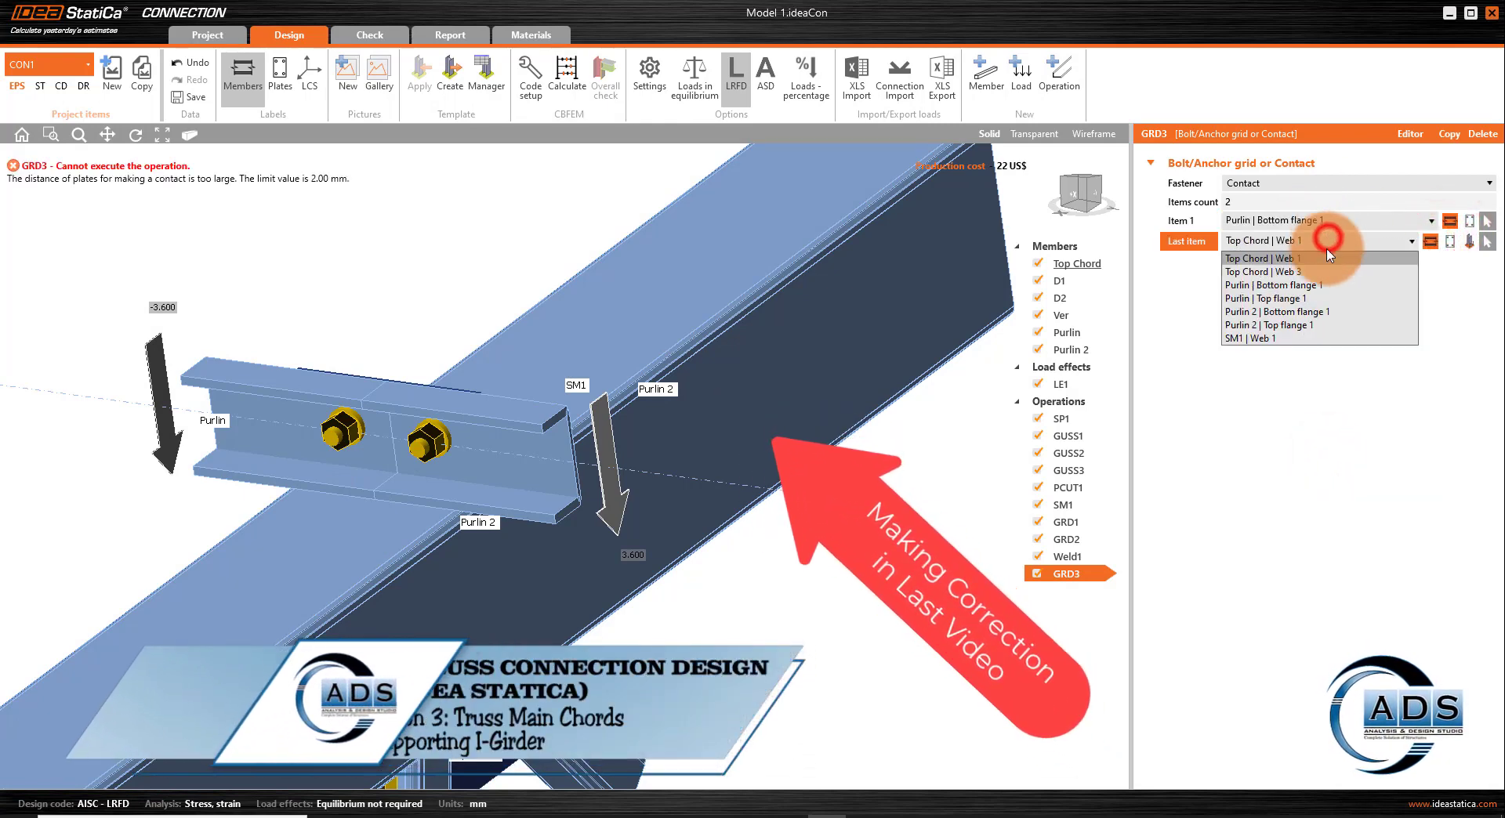
click(1320, 271)
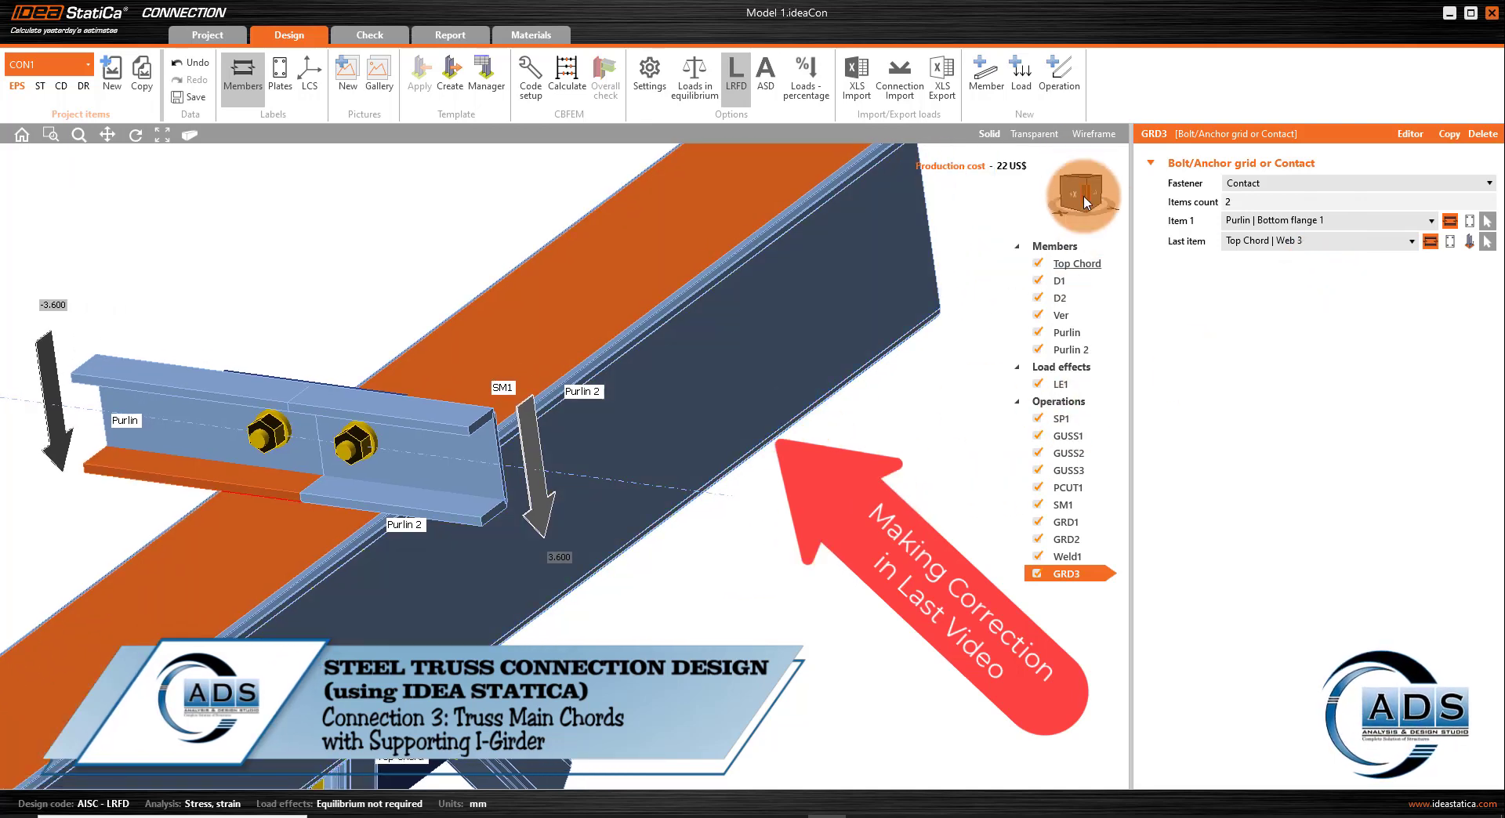
- Show the model as transparent and set item 1 of the GRD4 contact to Purlin 2 | Top flange 1
drag(1080, 191, 1089, 186)
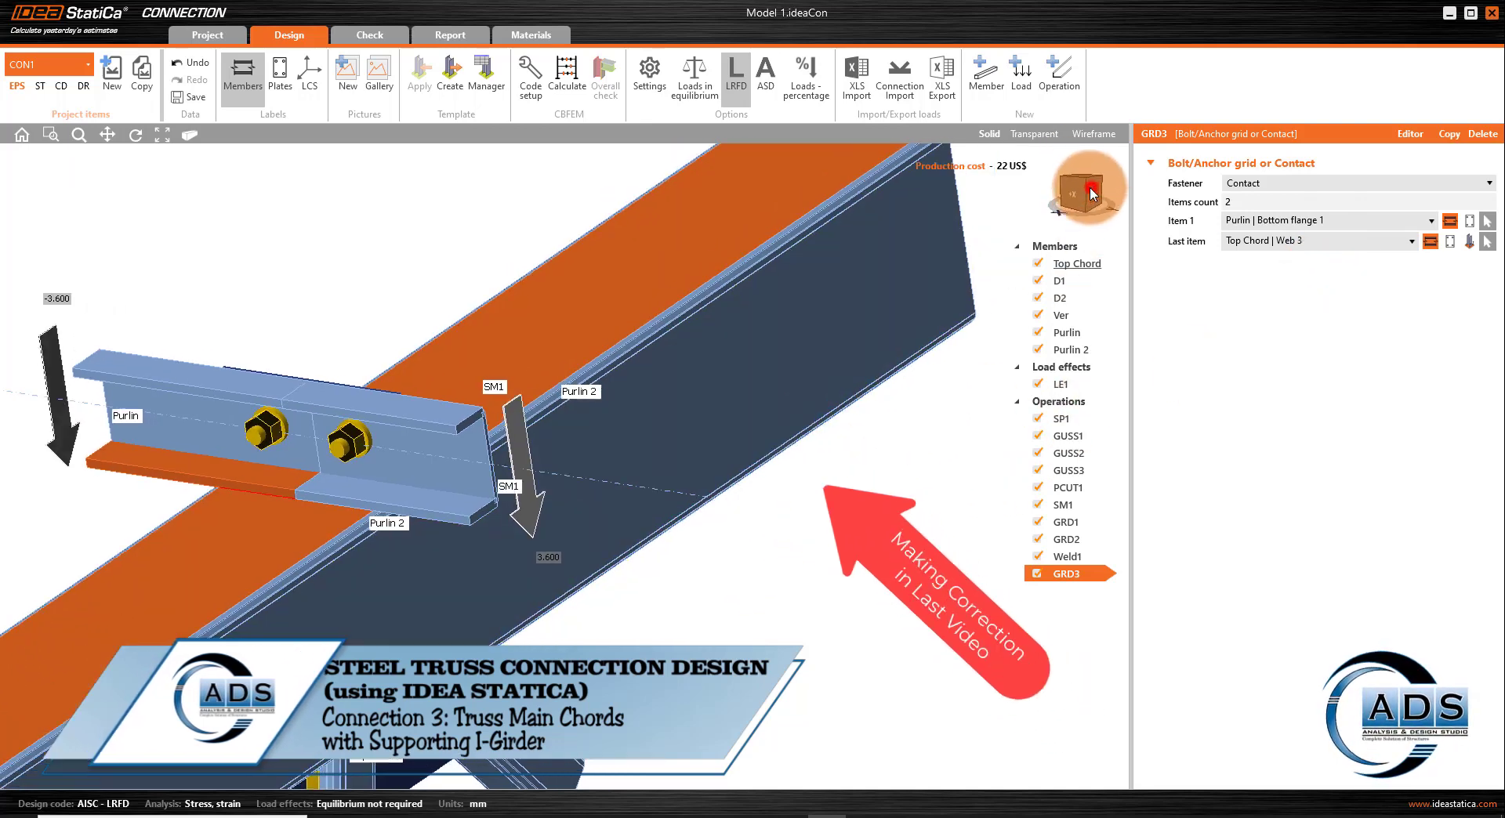
click(1036, 134)
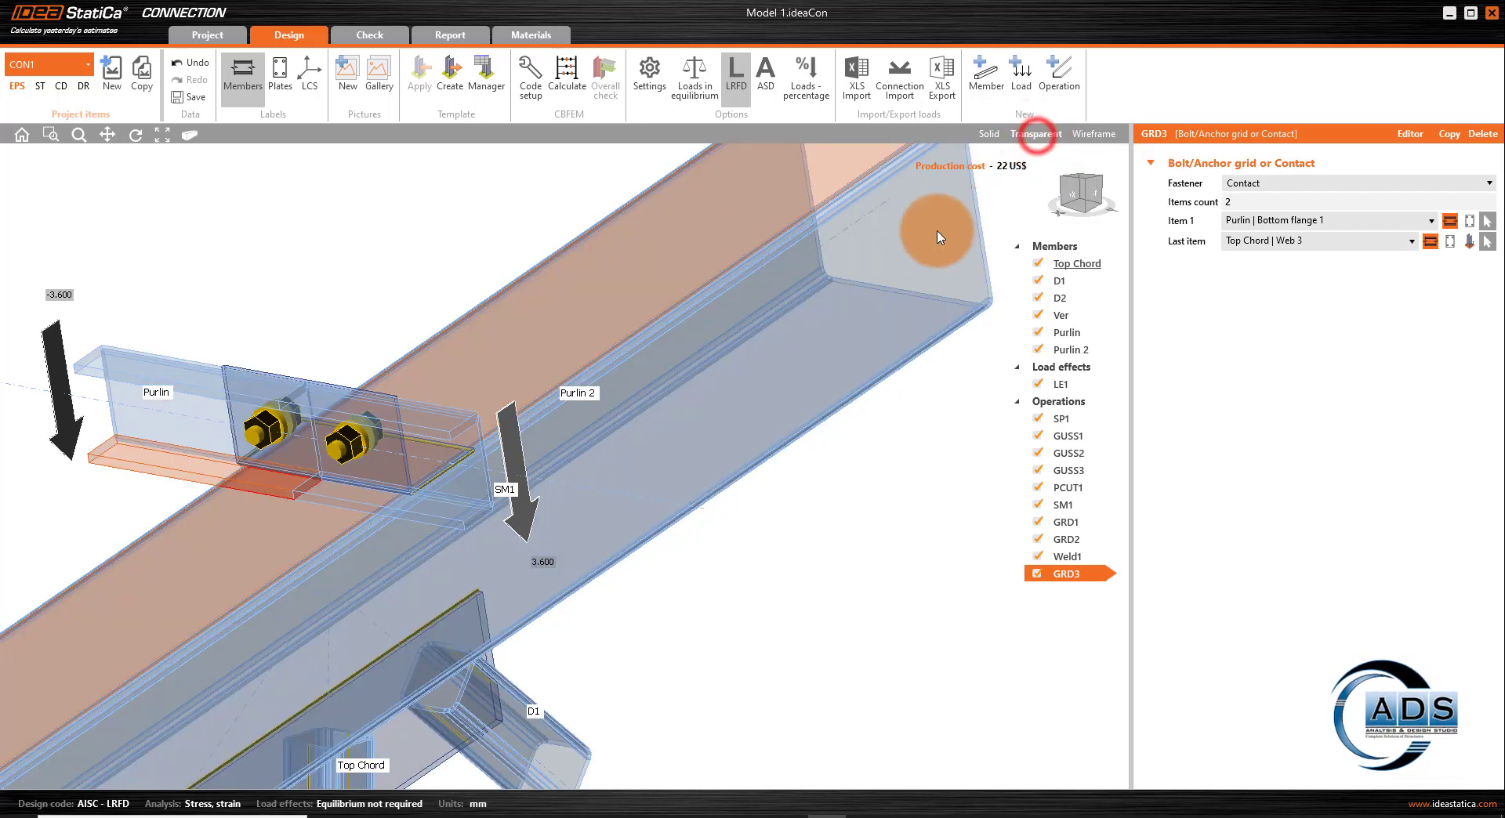
mouse_move(833, 537)
right_down()
mouse_move(461, 221)
mouse_move(536, 322)
right_up()
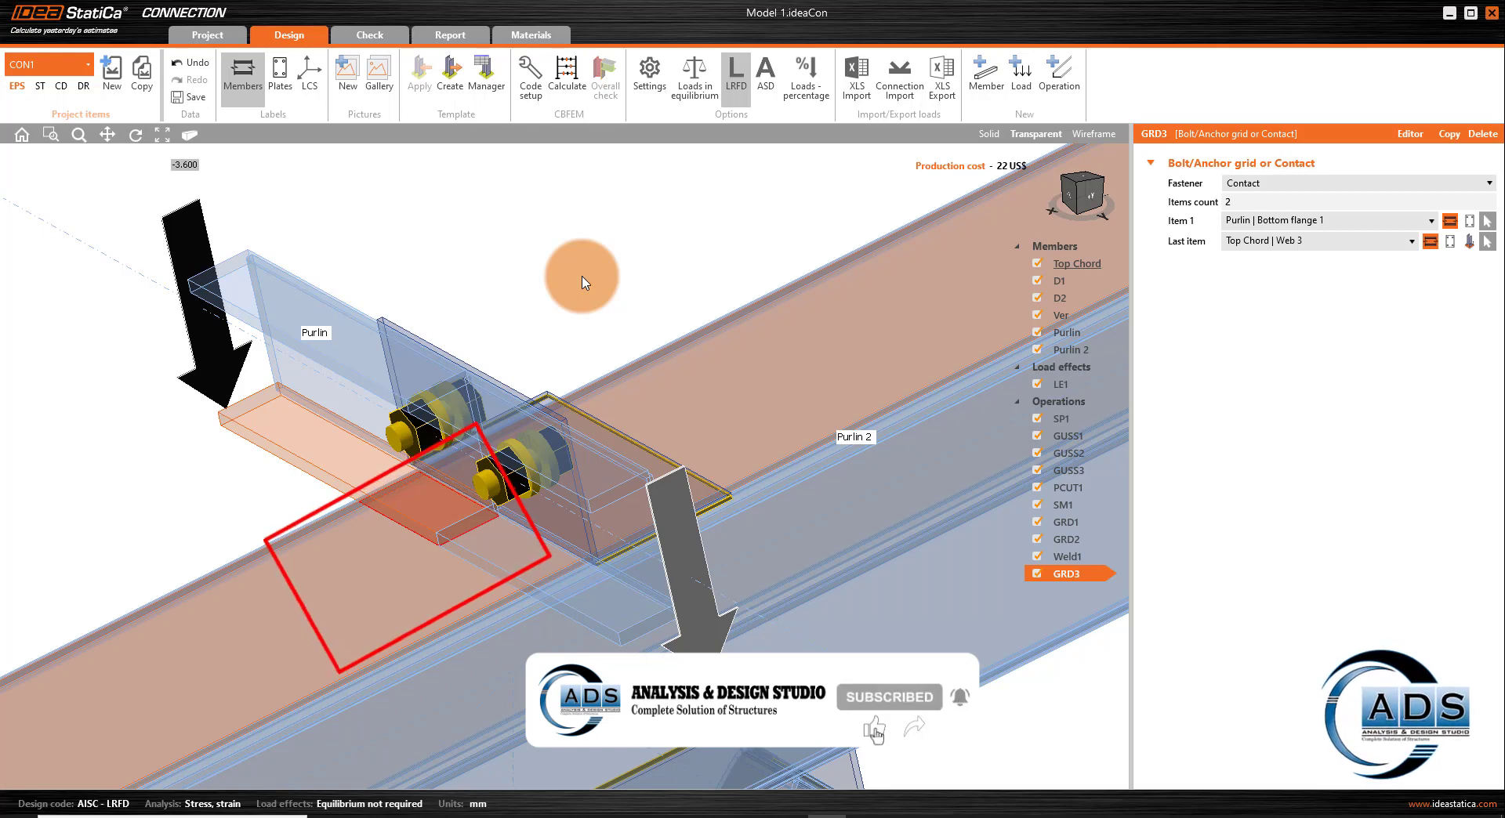
scroll(572, 313, up, 2)
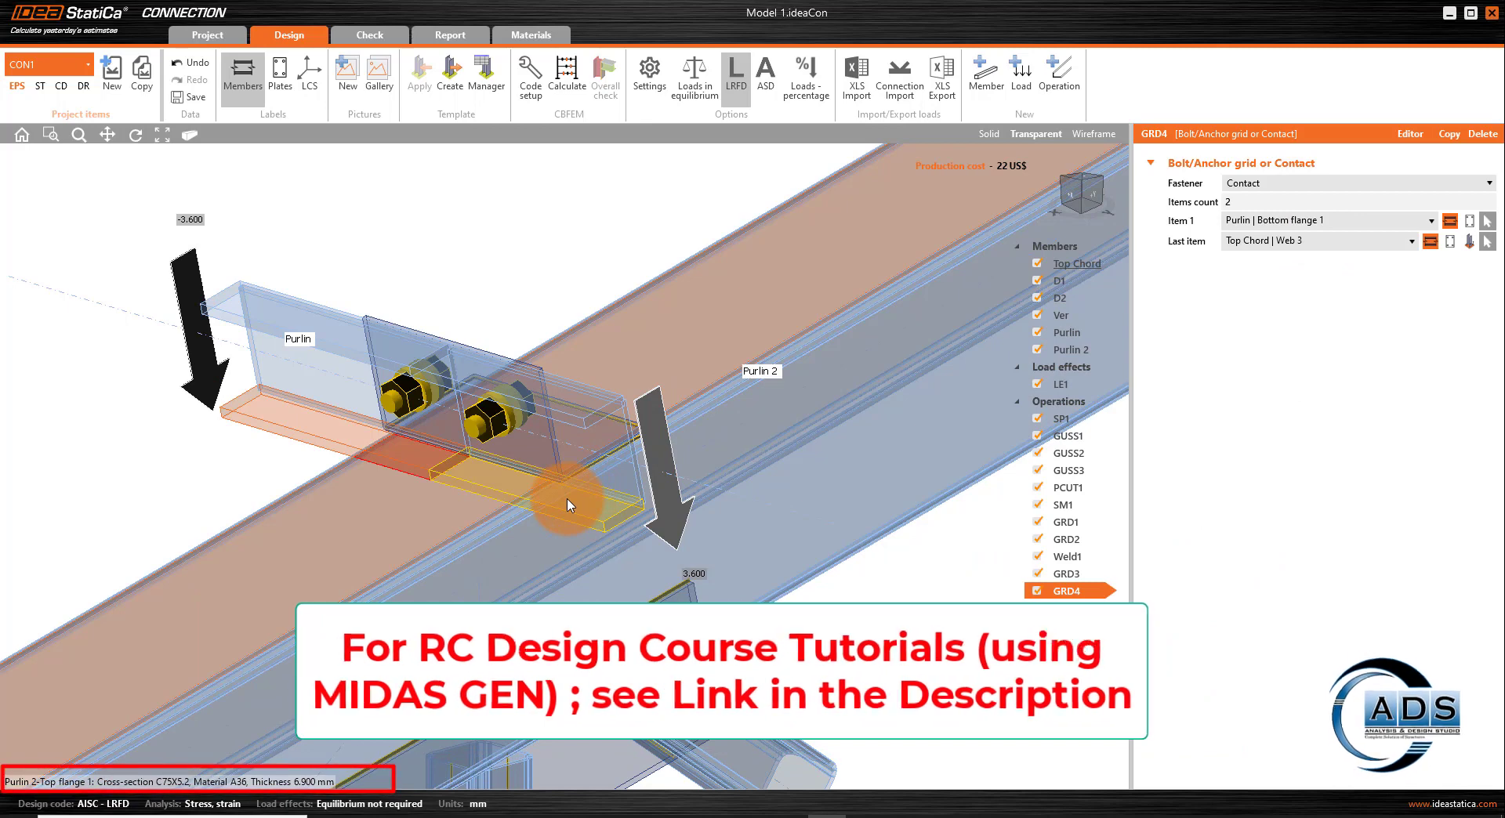
click(1323, 221)
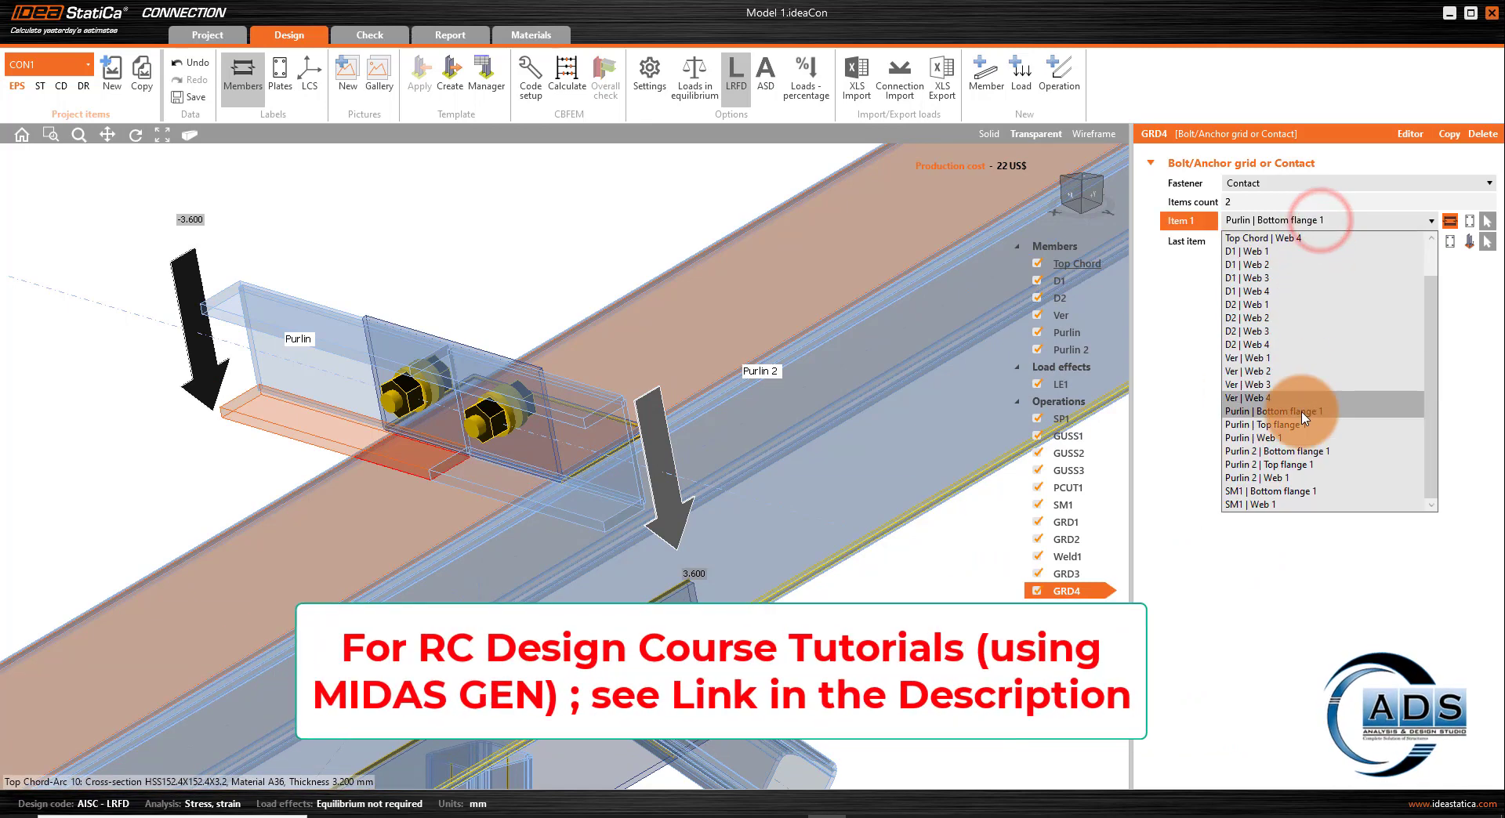
click(1313, 464)
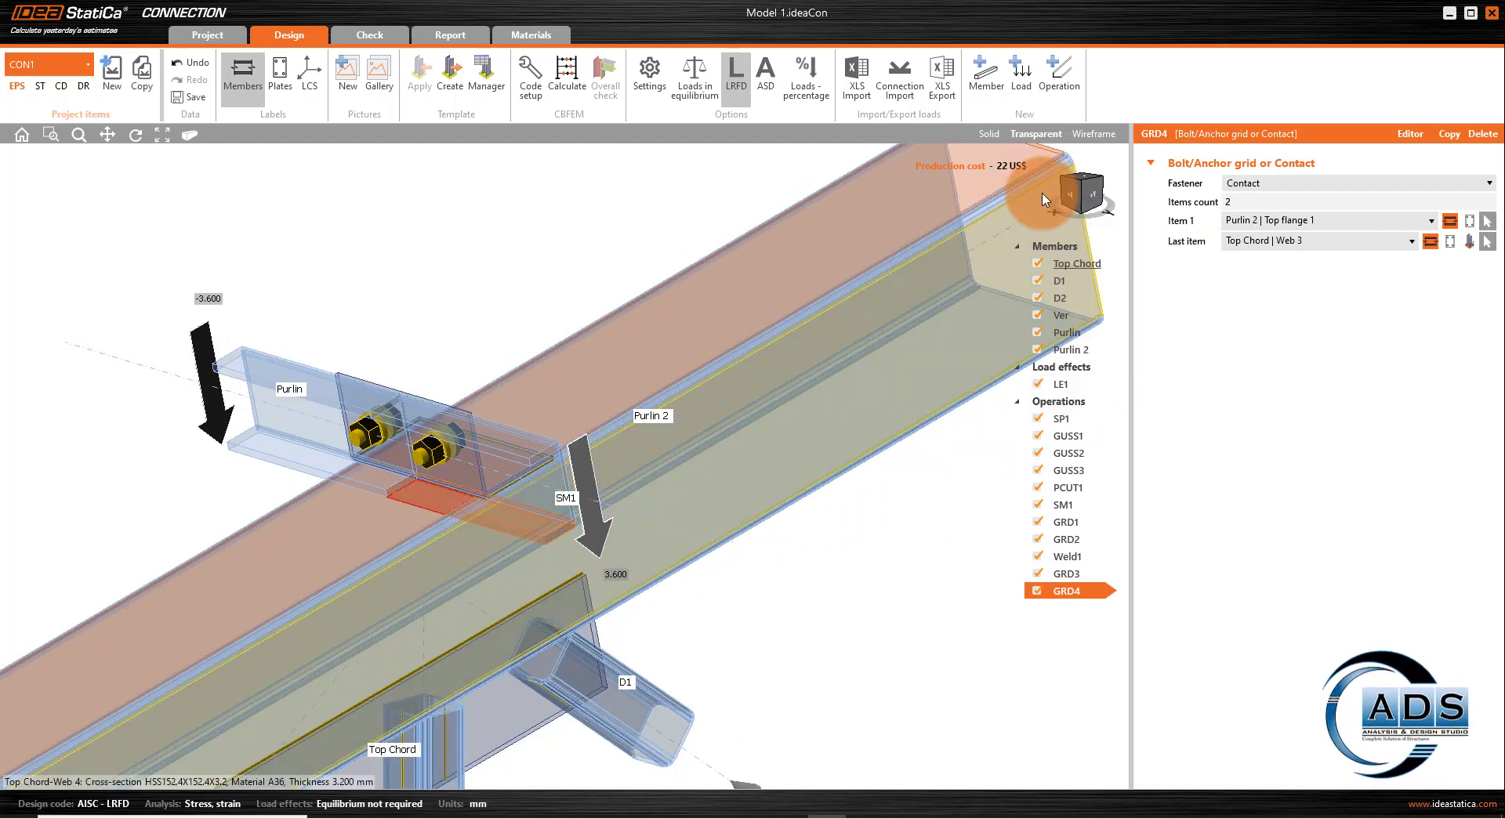
- Calculate the connection with the model shown as solid, and open its check results
click(984, 137)
drag(1084, 195, 1095, 196)
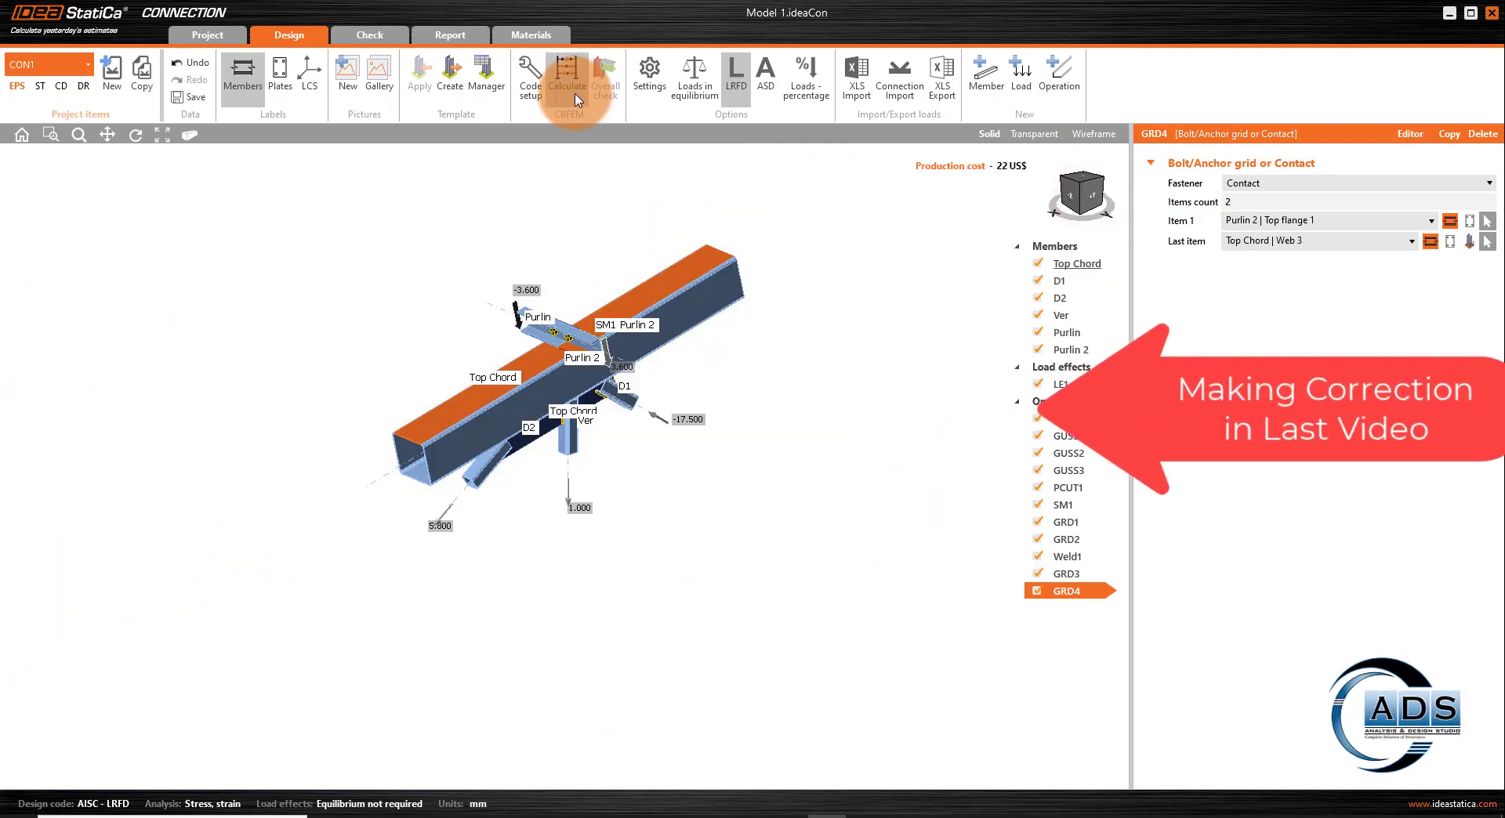
click(568, 86)
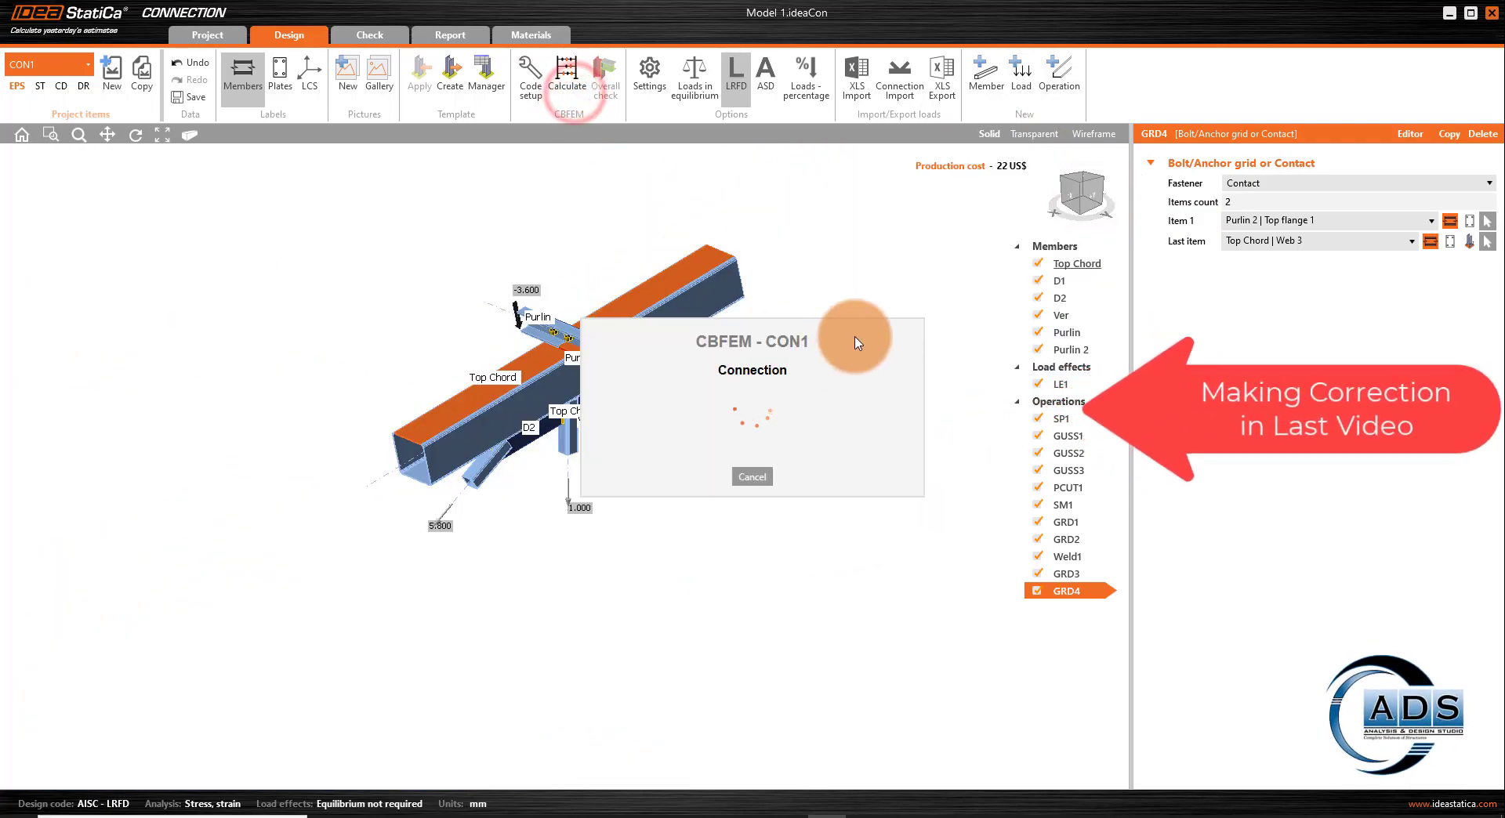
middle_drag(685, 262, 742, 302)
scroll(713, 327, up, 2)
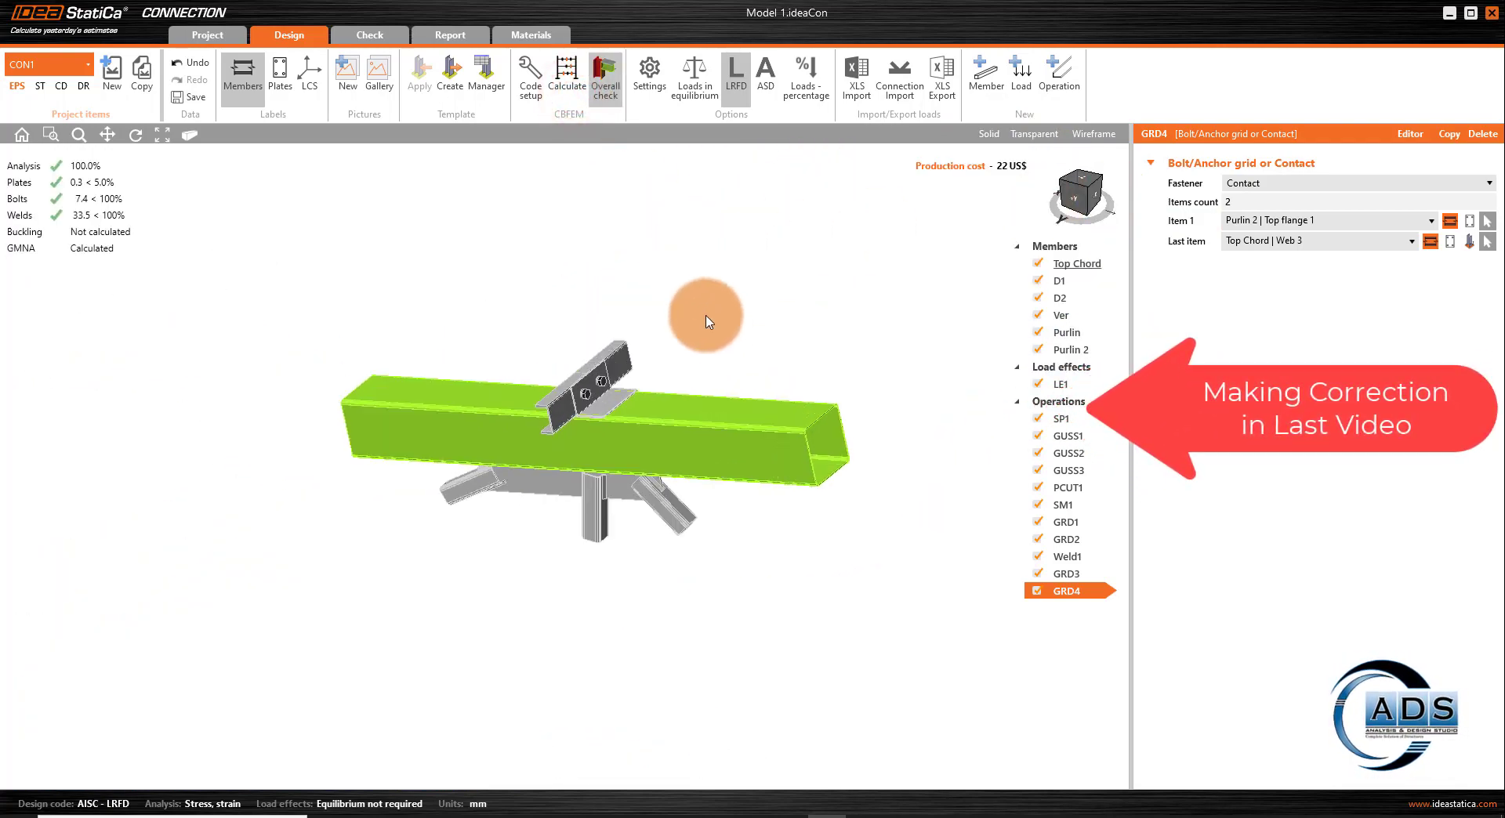
click(386, 38)
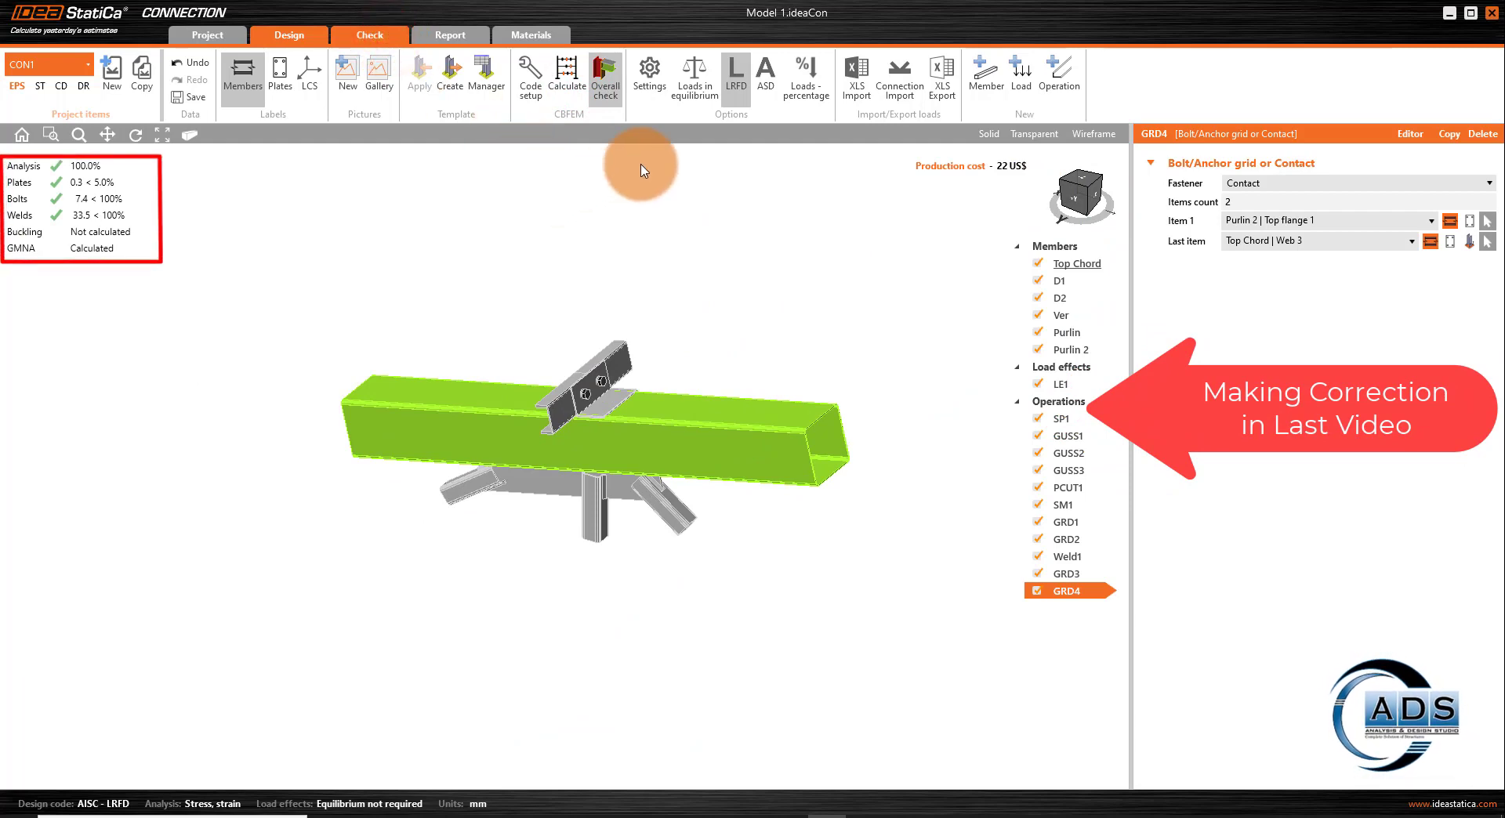
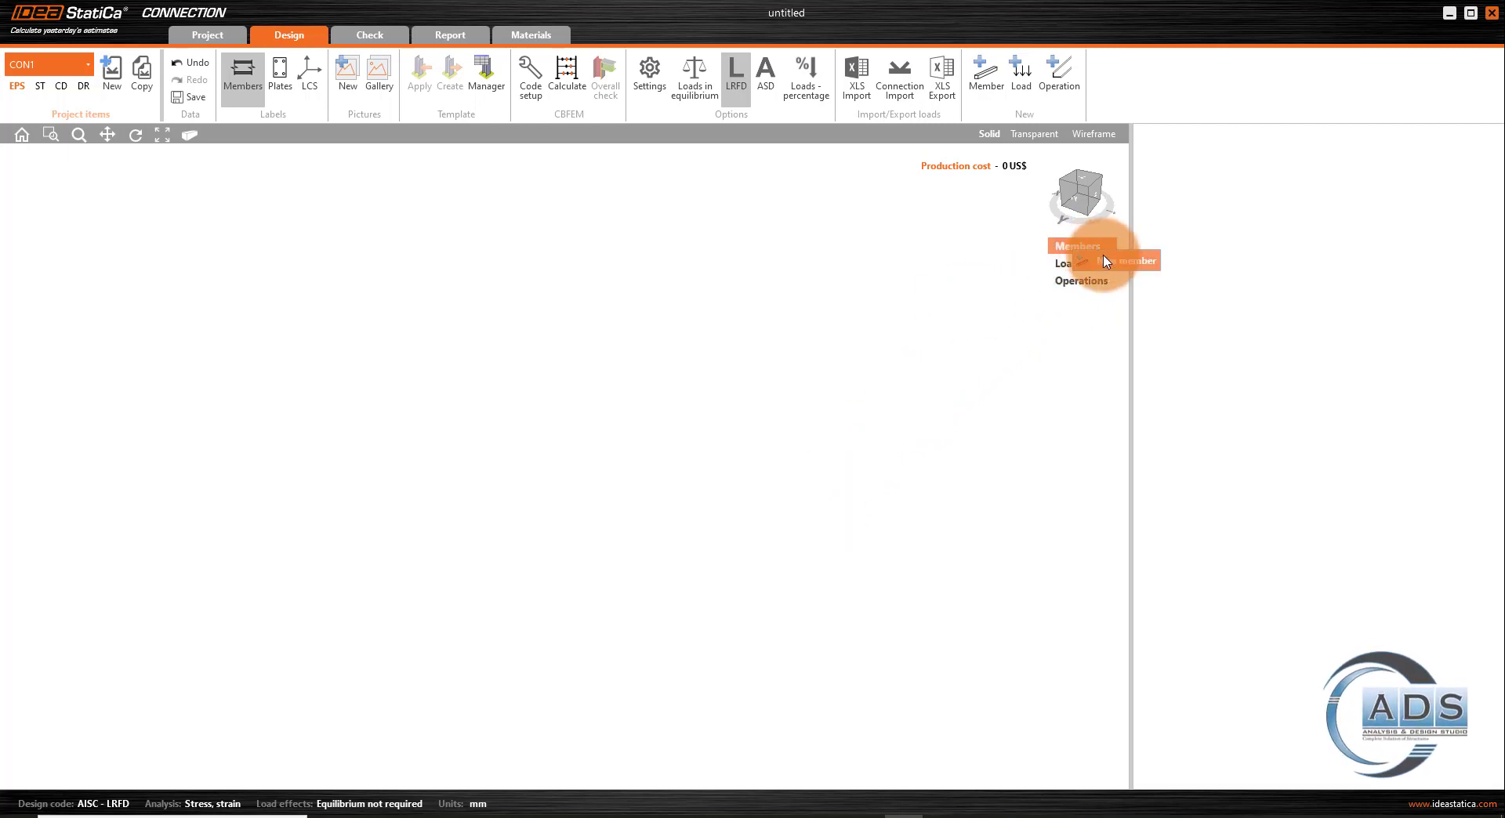
- Add the first member of the new connection as an I-girder with the rolled W200X15 section
click(1121, 261)
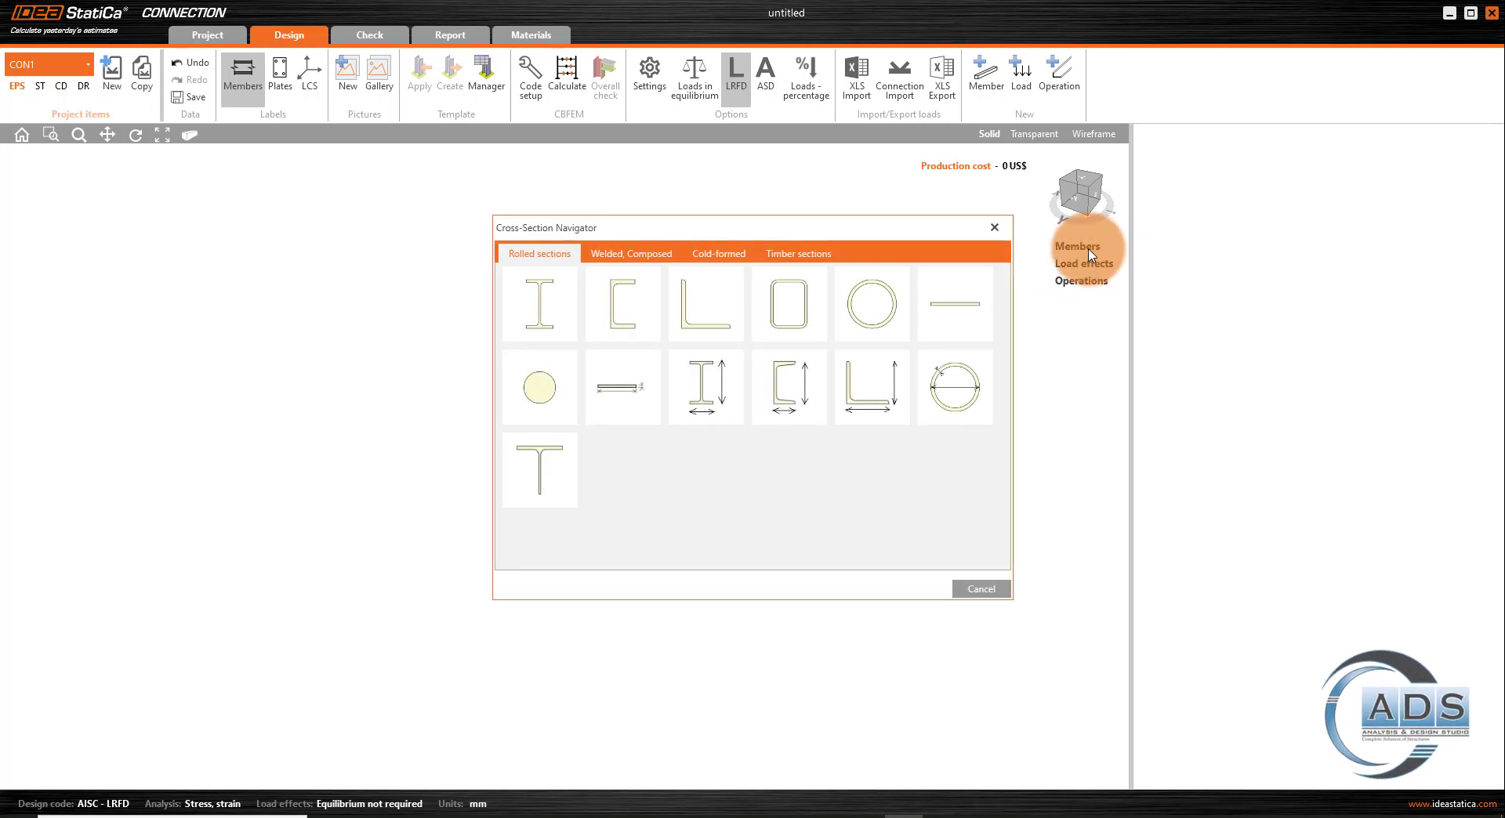
click(546, 308)
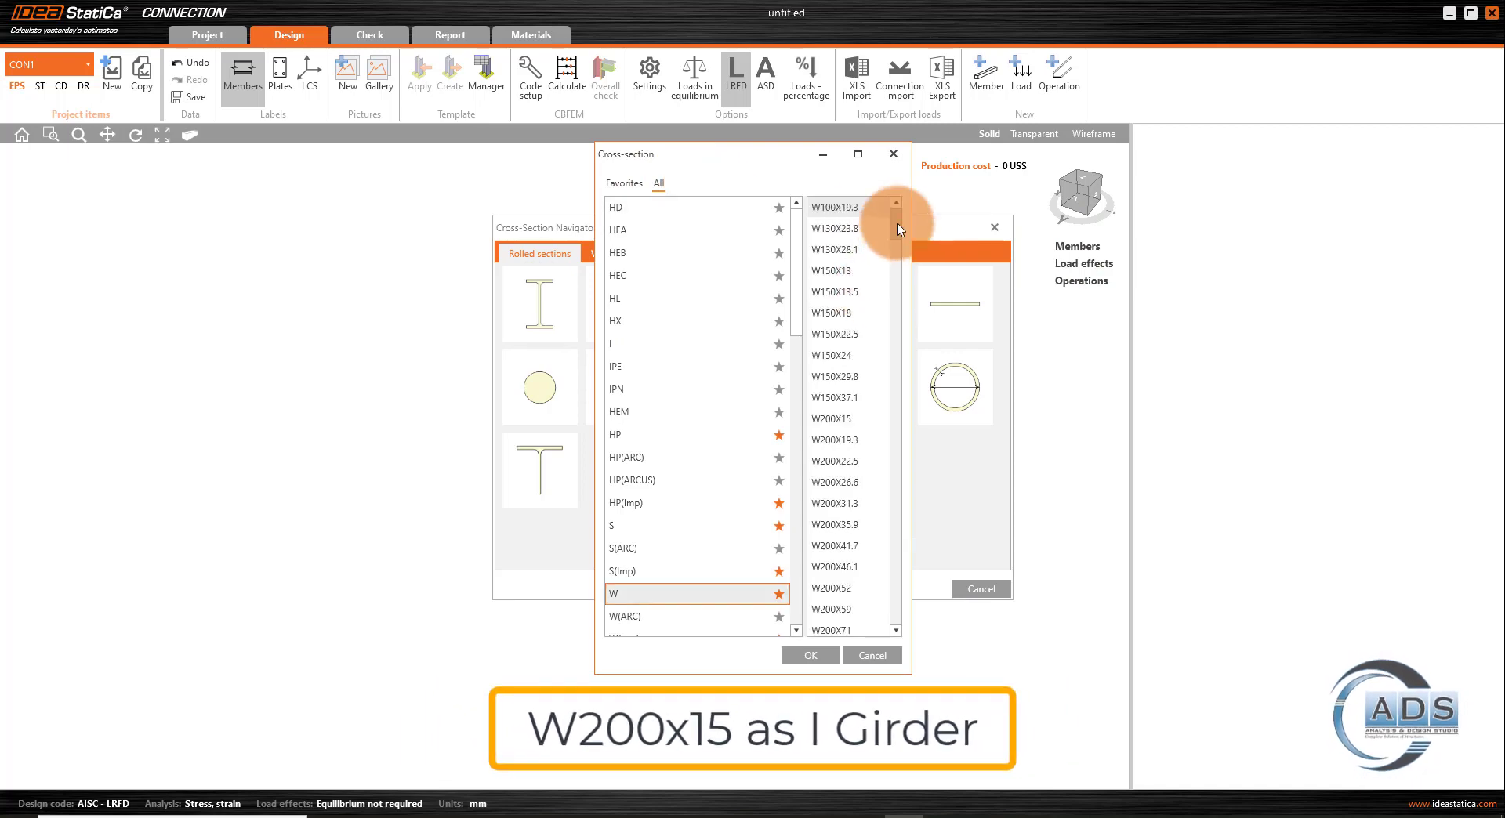
drag(896, 224, 899, 245)
double_click(847, 355)
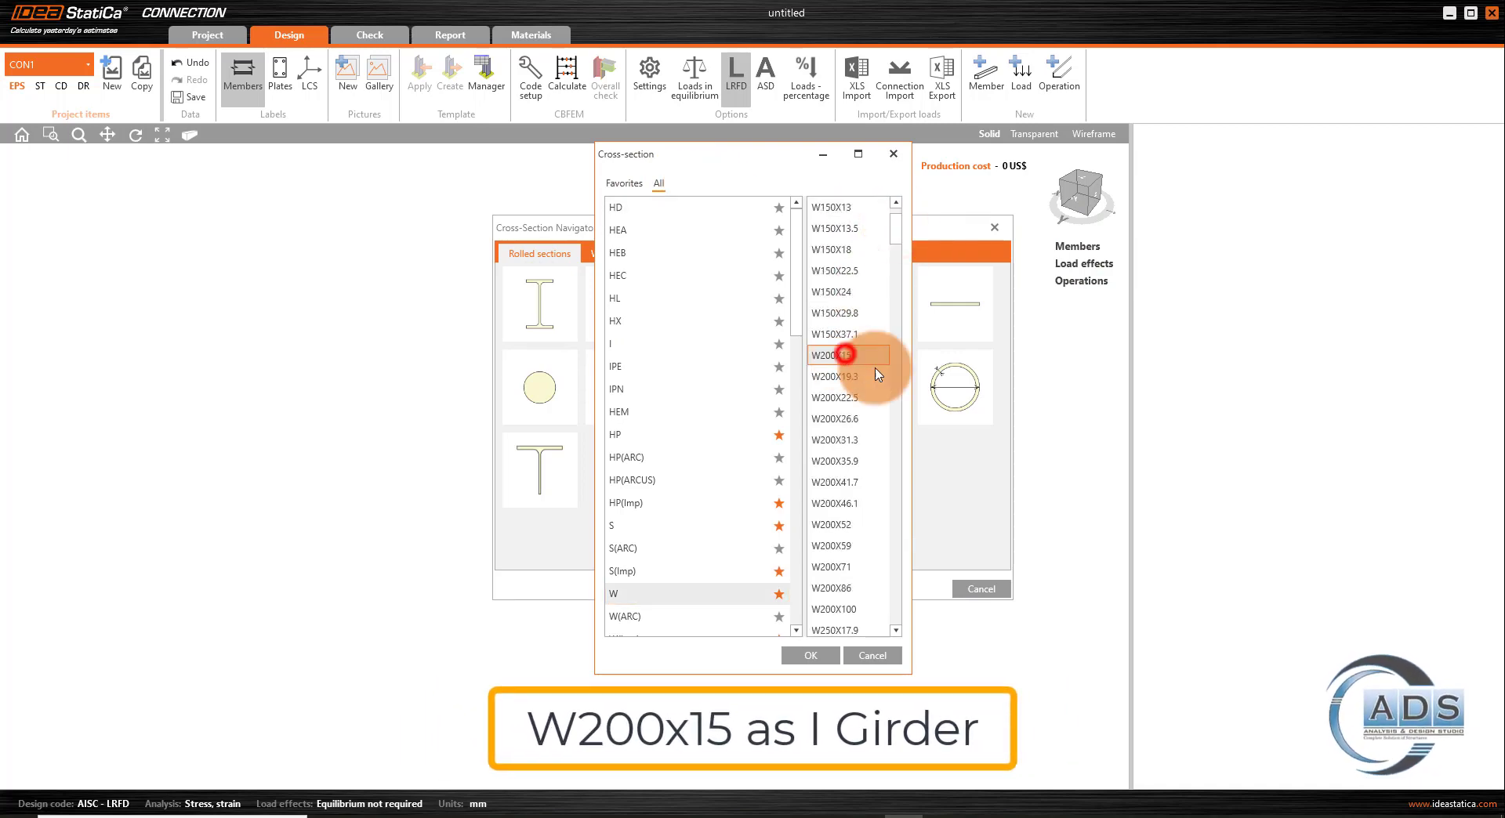
middle_drag(851, 456, 842, 478)
drag(1078, 202, 1074, 195)
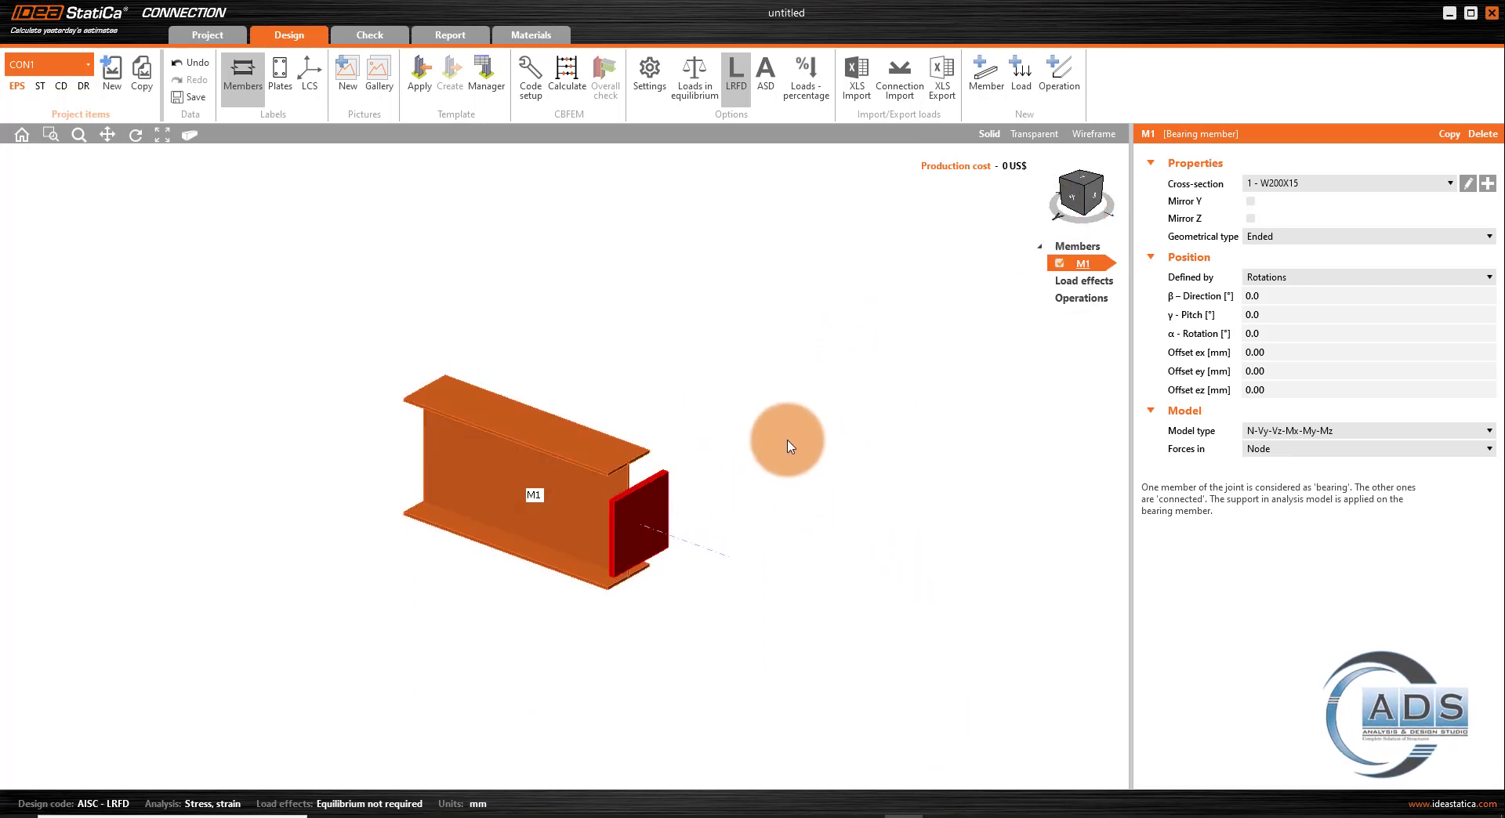
scroll(757, 439, up, 2)
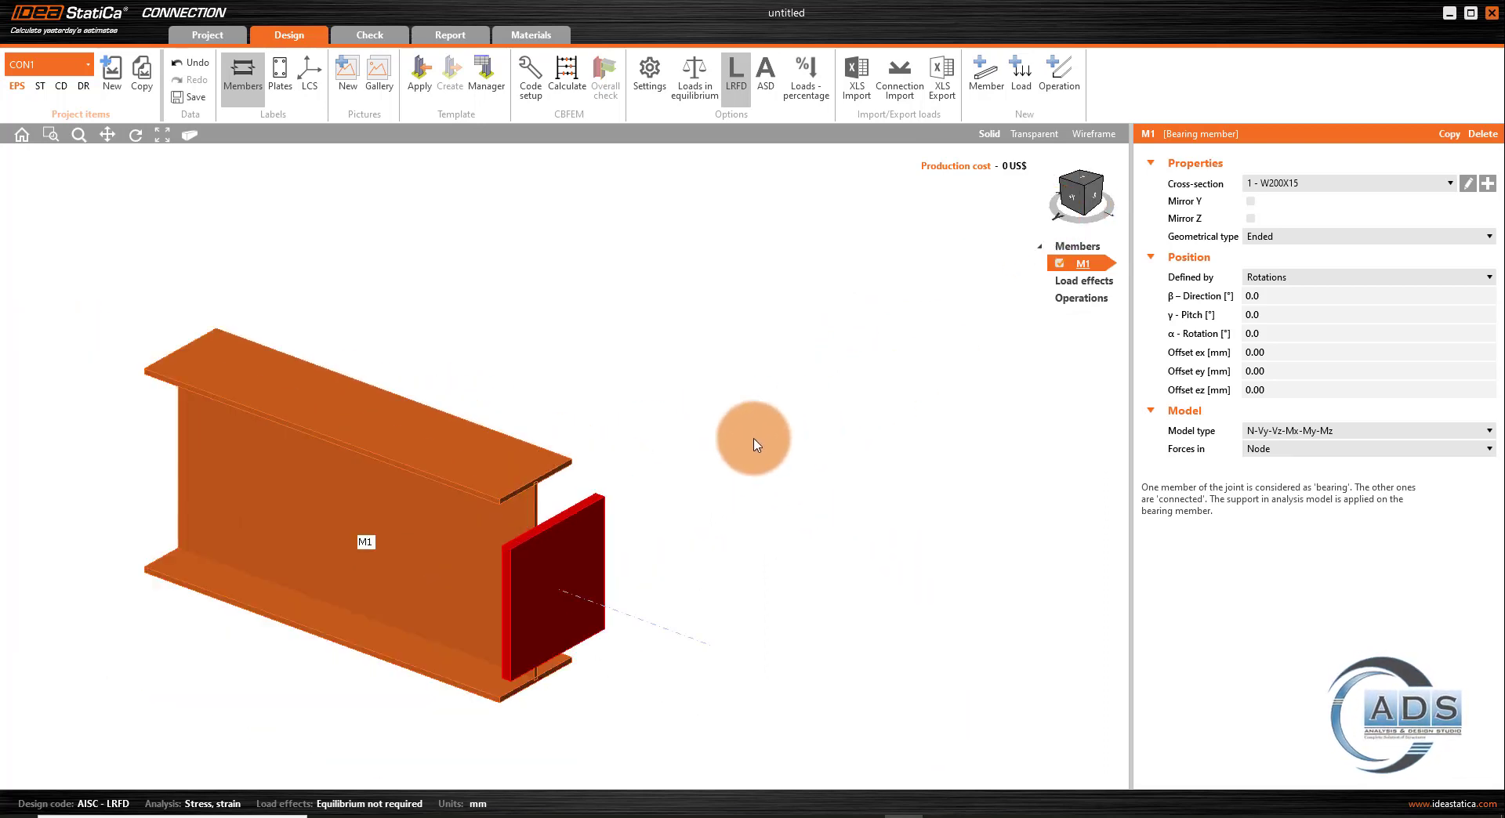
- Set the geometrical type of the W200X15 member M1 to Continuous
scroll(776, 439, down, 2)
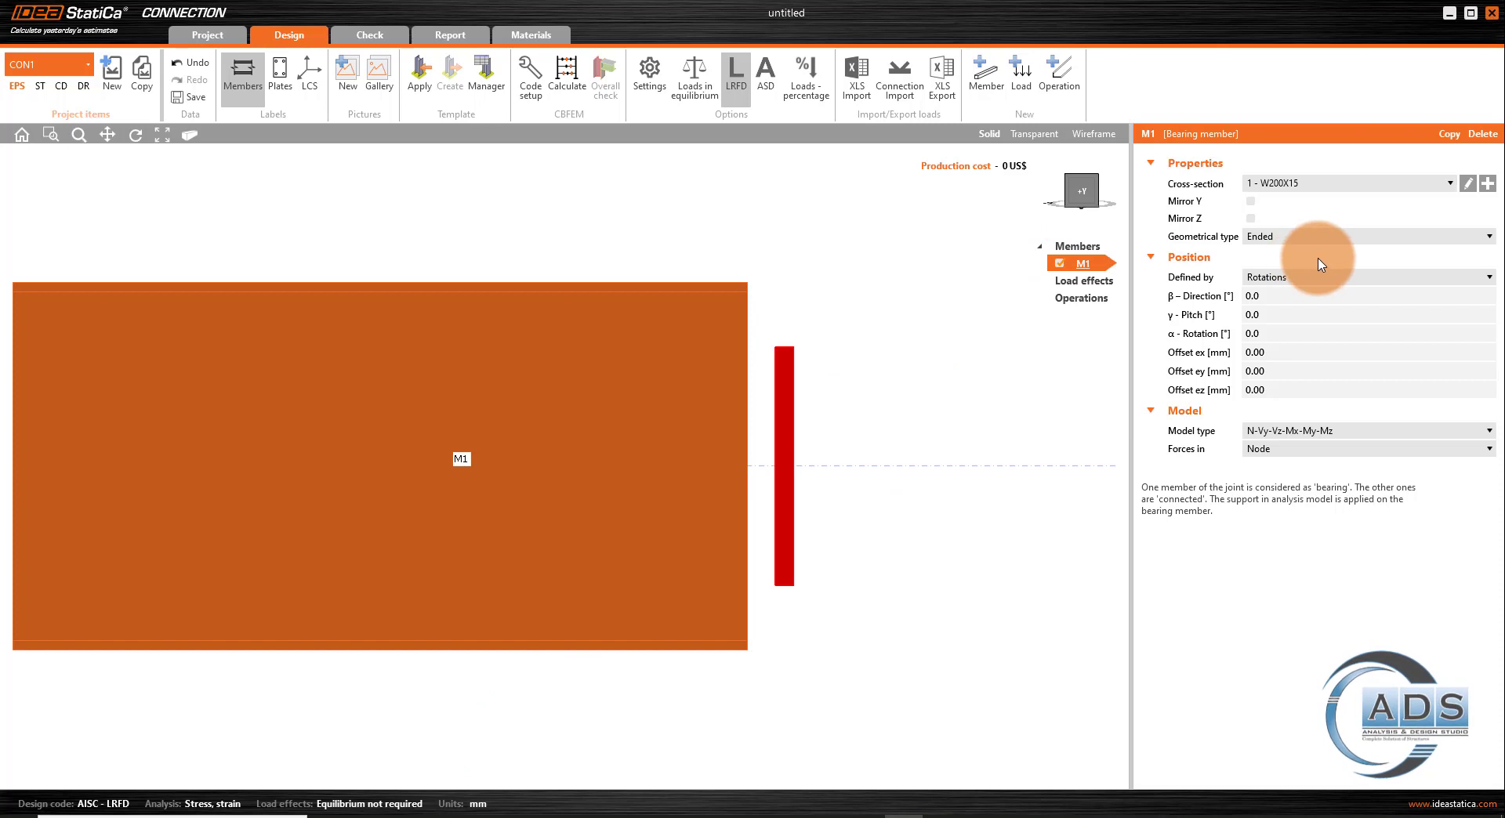
scroll(1017, 269, down, 2)
click(1082, 188)
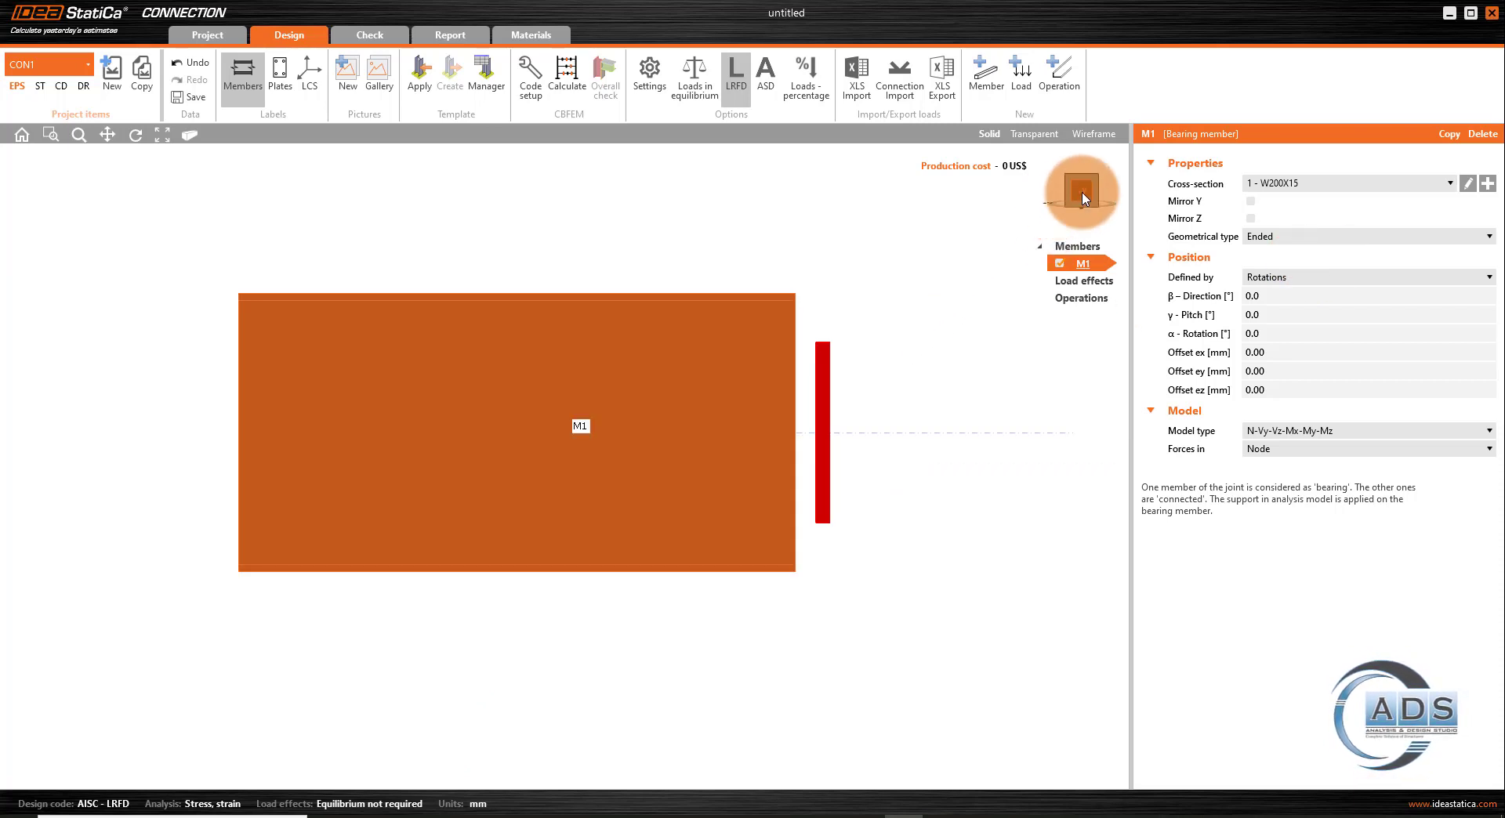
click(1319, 238)
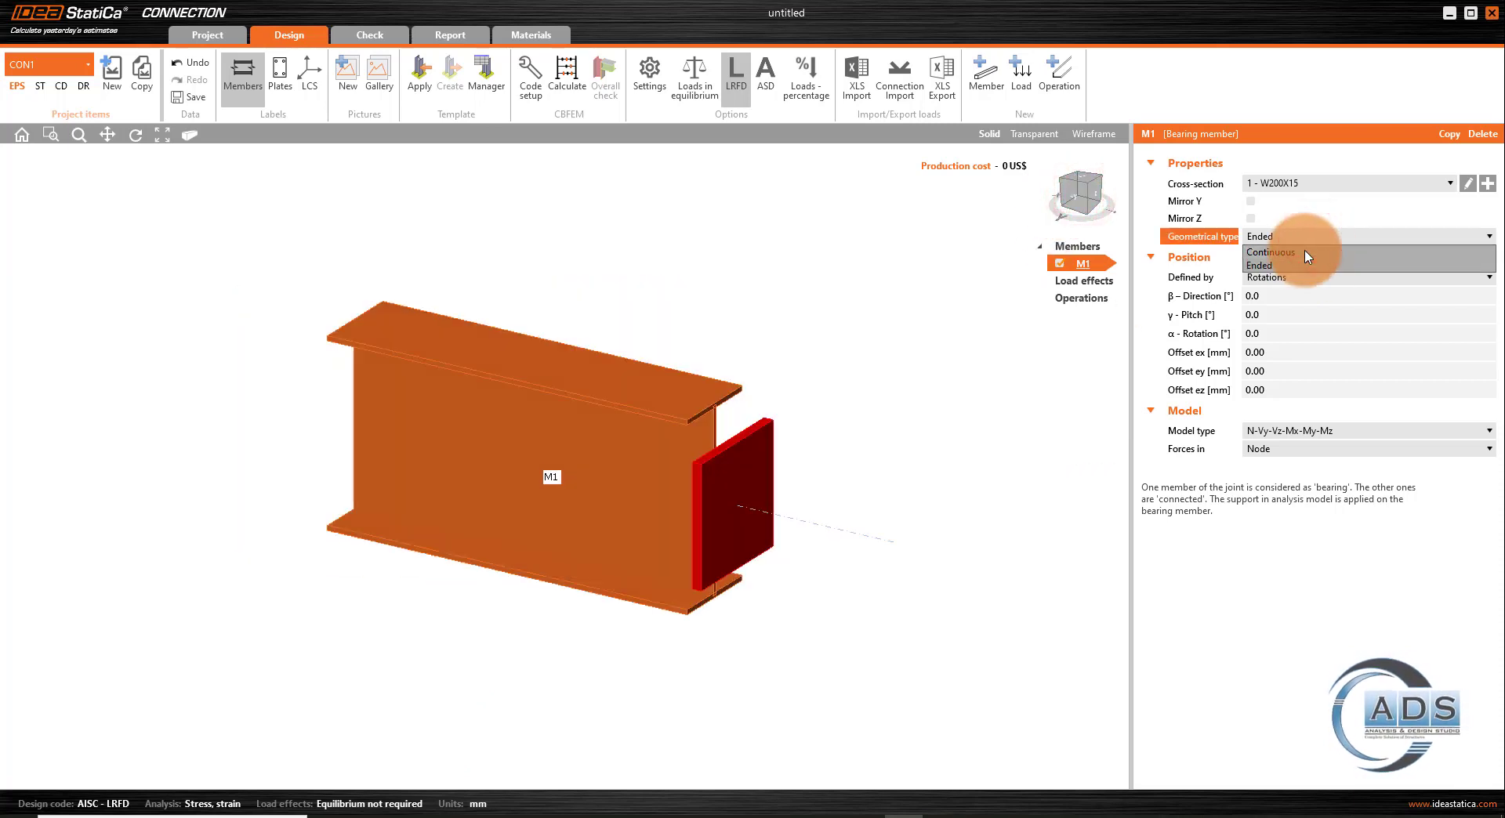
click(1271, 253)
- Add a second member, M2, with the rolled HSS152.4X152.4X3.2 cross-section
right_click(1087, 246)
click(1109, 275)
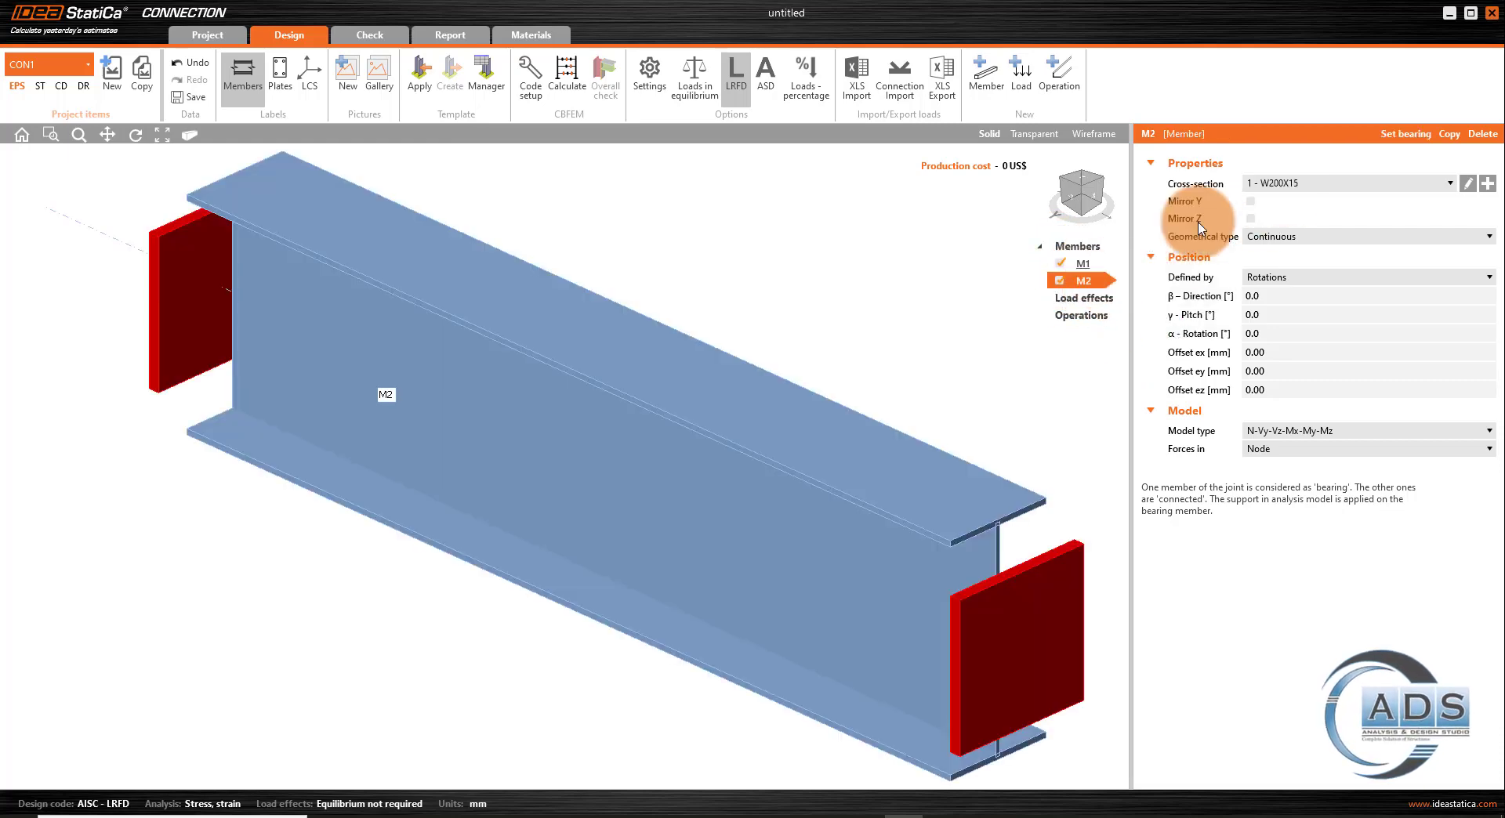
click(1487, 185)
click(797, 317)
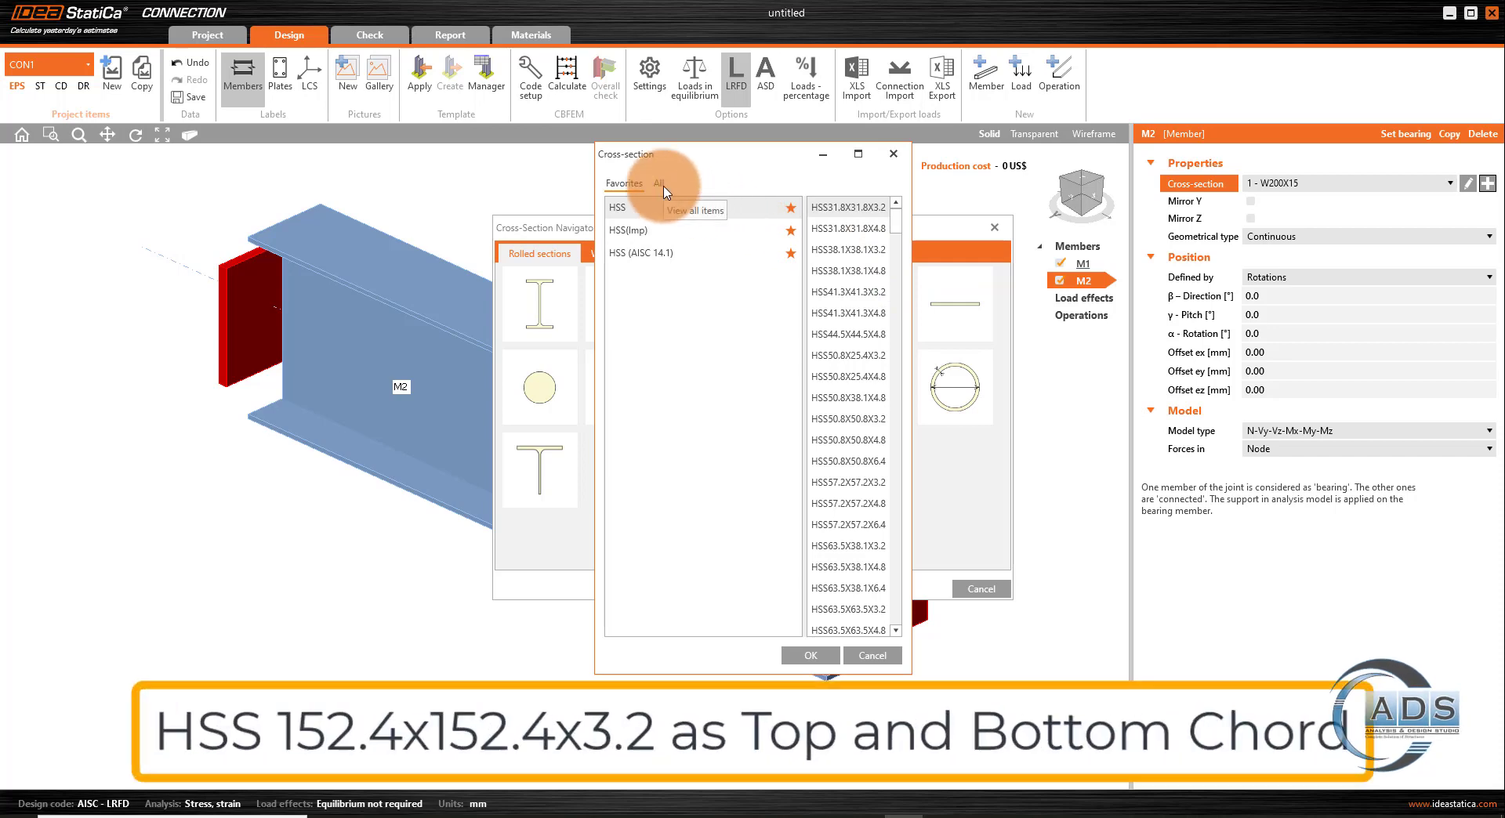
click(1271, 286)
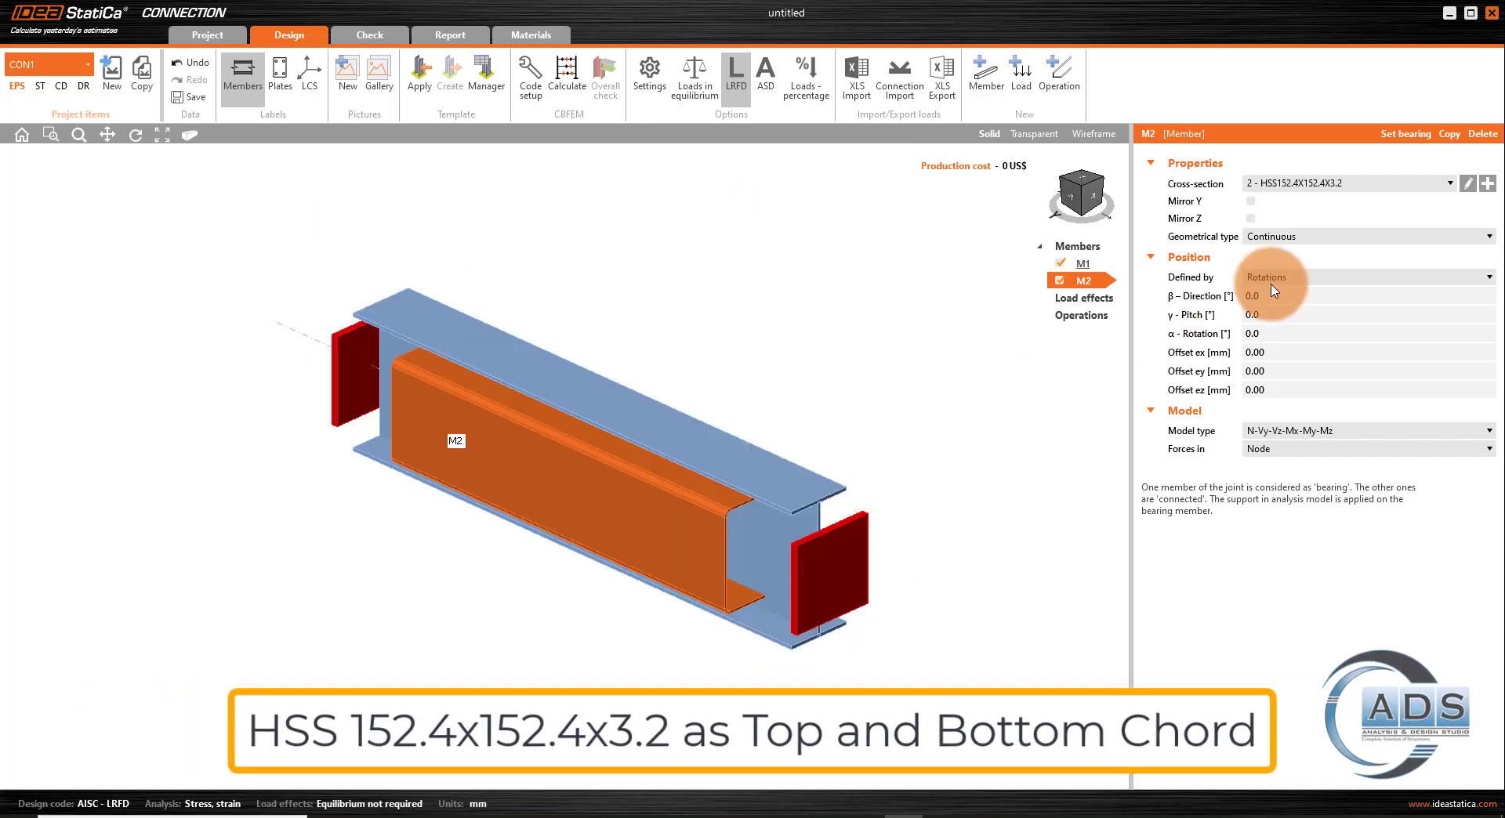
- Set member M2 to the Ended geometrical type with a β direction of 90°
click(1408, 237)
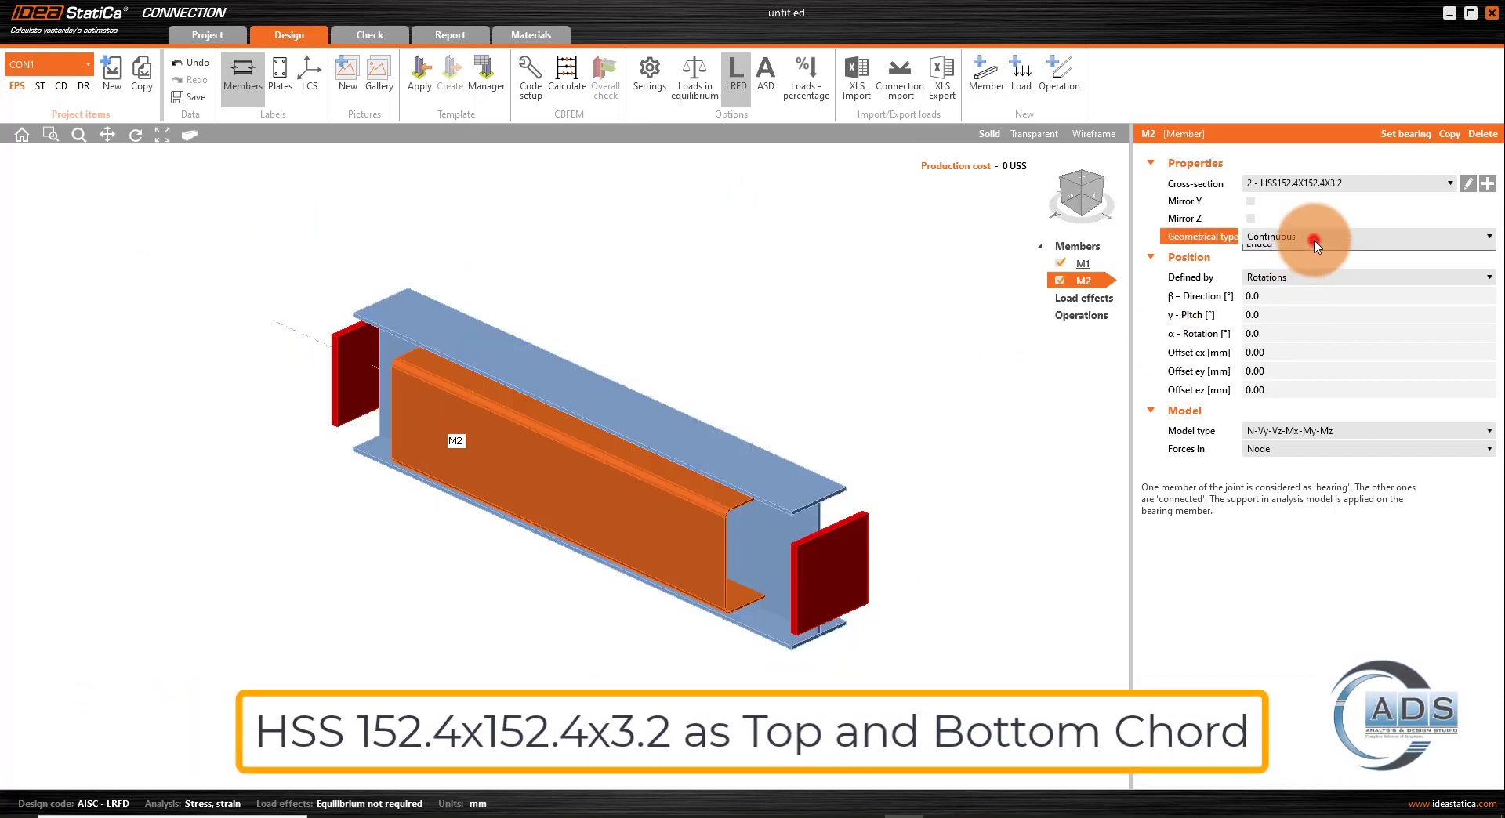
click(1300, 251)
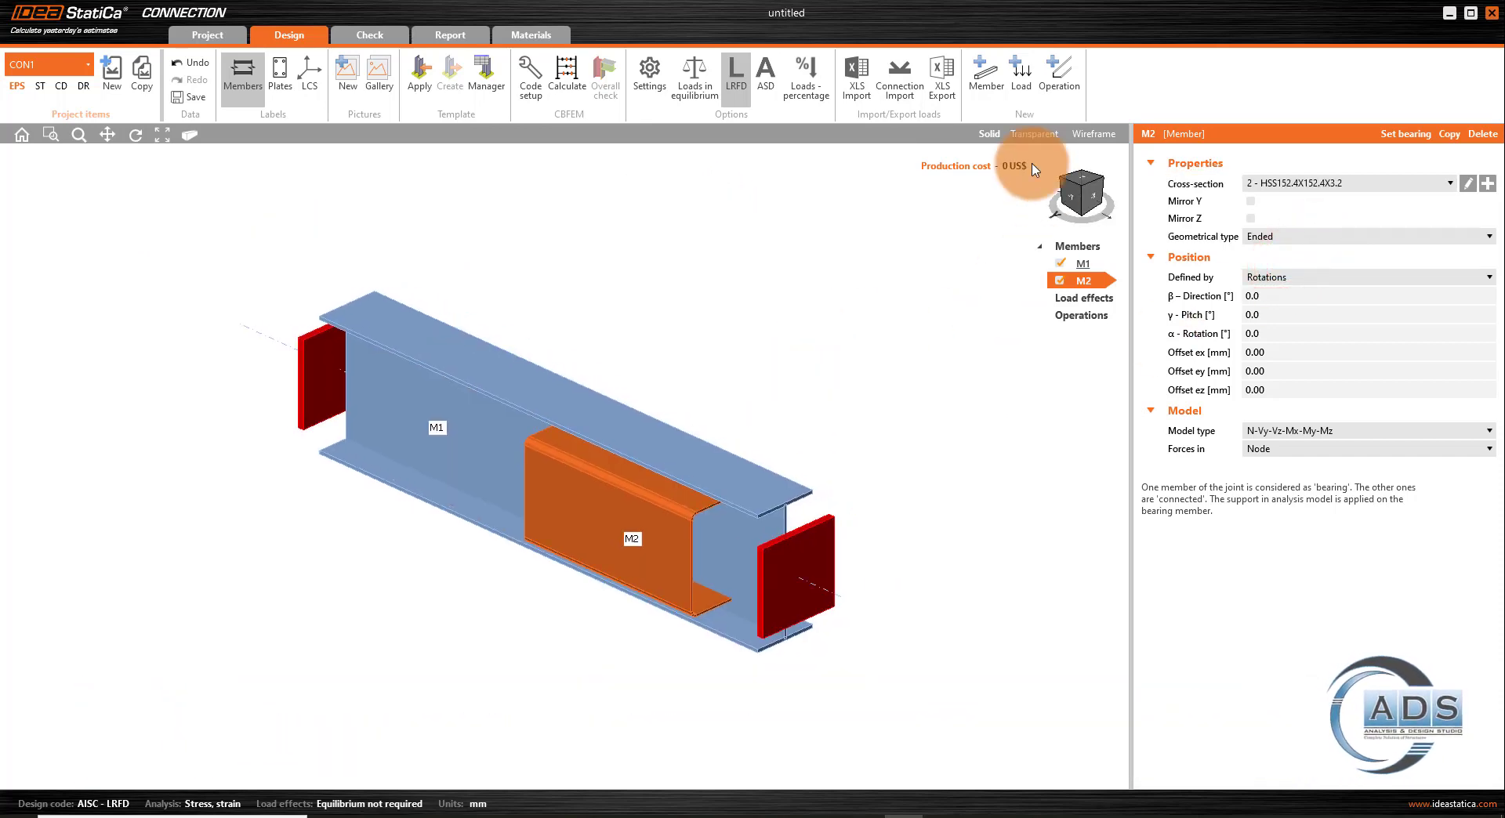
click(1270, 295)
text(90)
key(Tab)
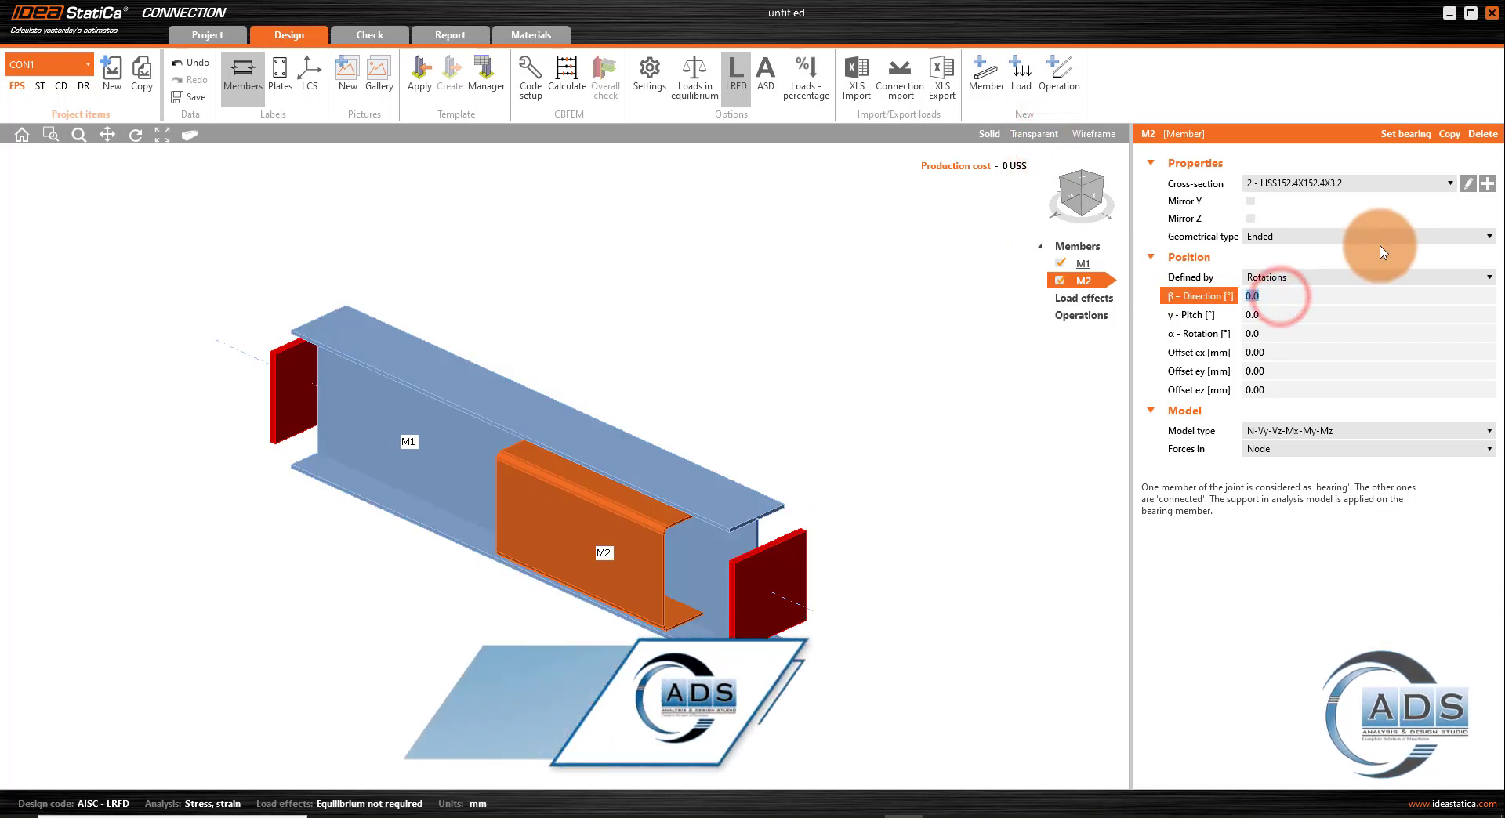
click(1063, 198)
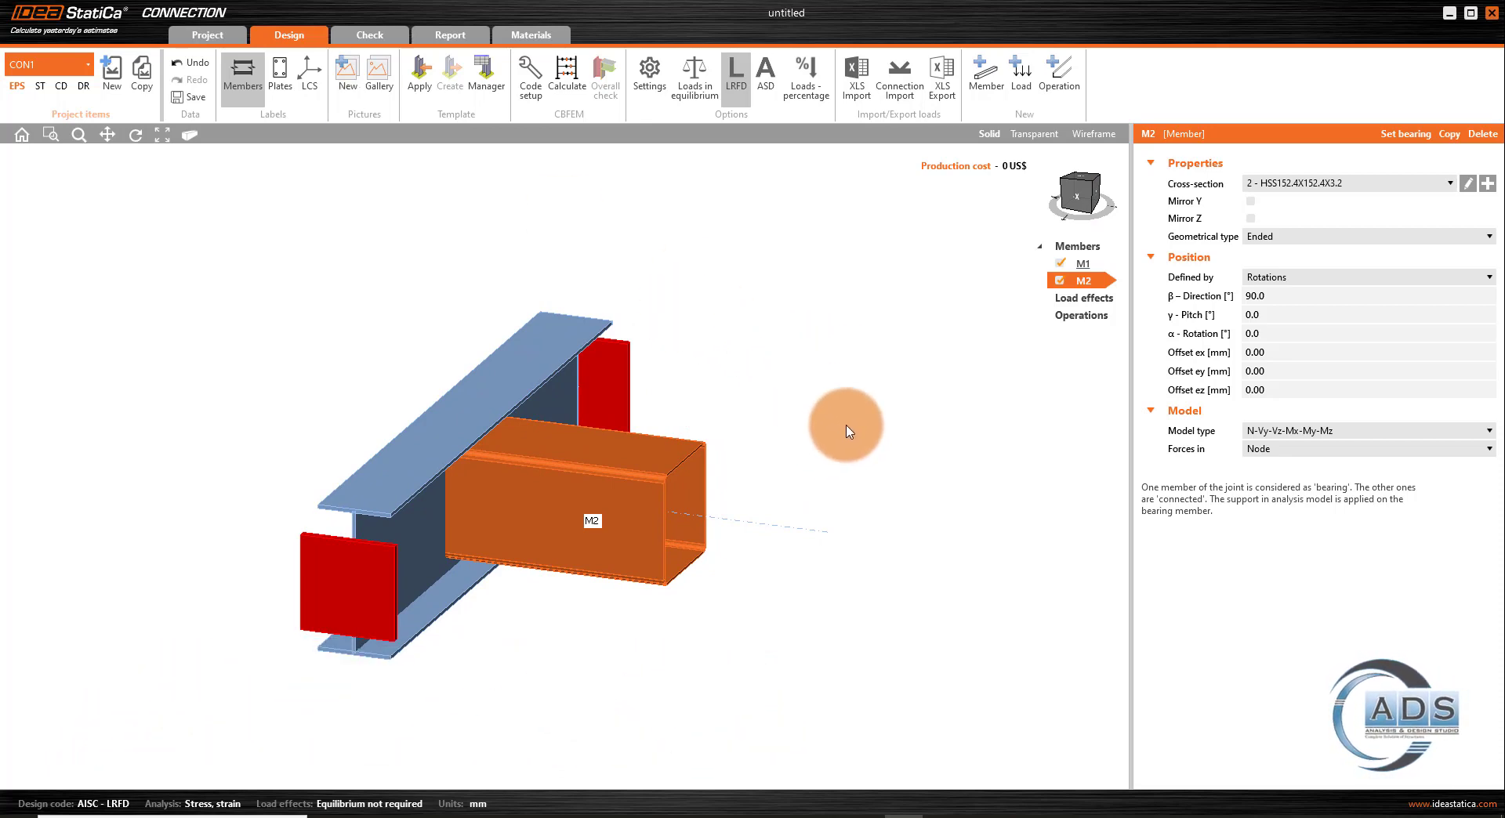
- Display the members' local coordinate systems and set the ez offset of M2 to 175 mm
click(311, 78)
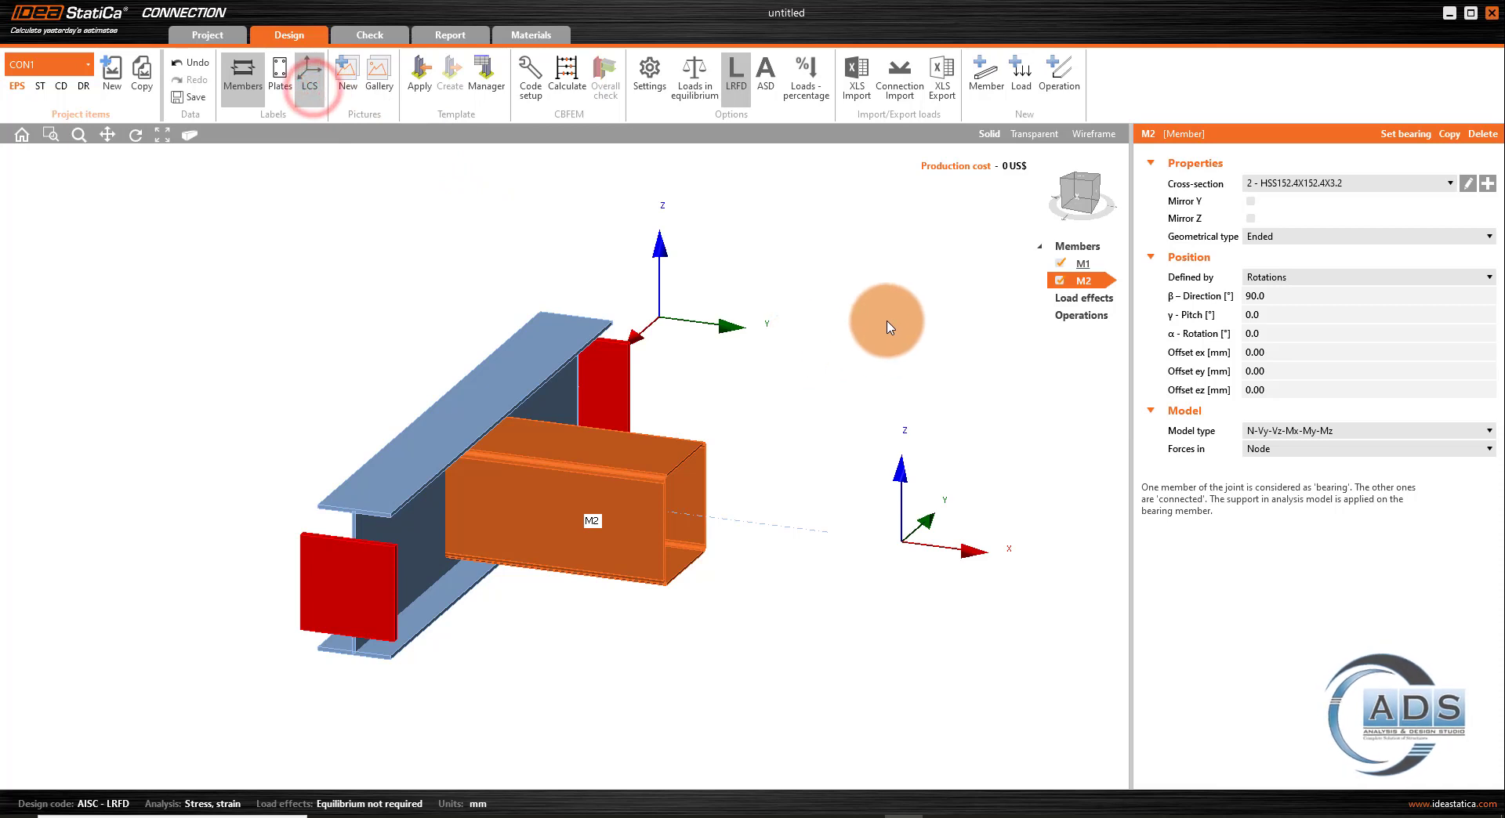
right_drag(933, 326, 884, 322)
click(1081, 192)
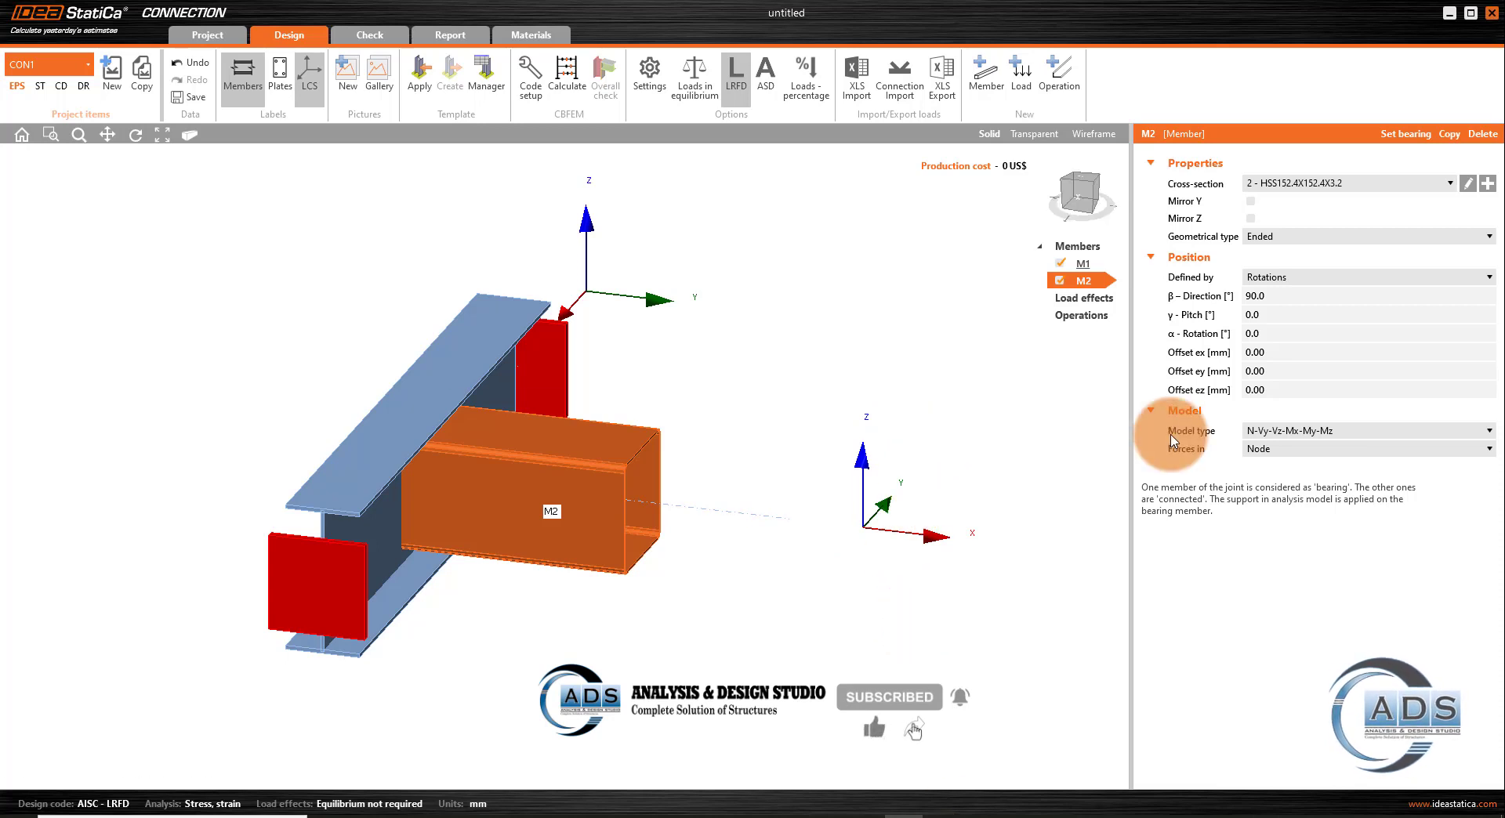
click(1228, 391)
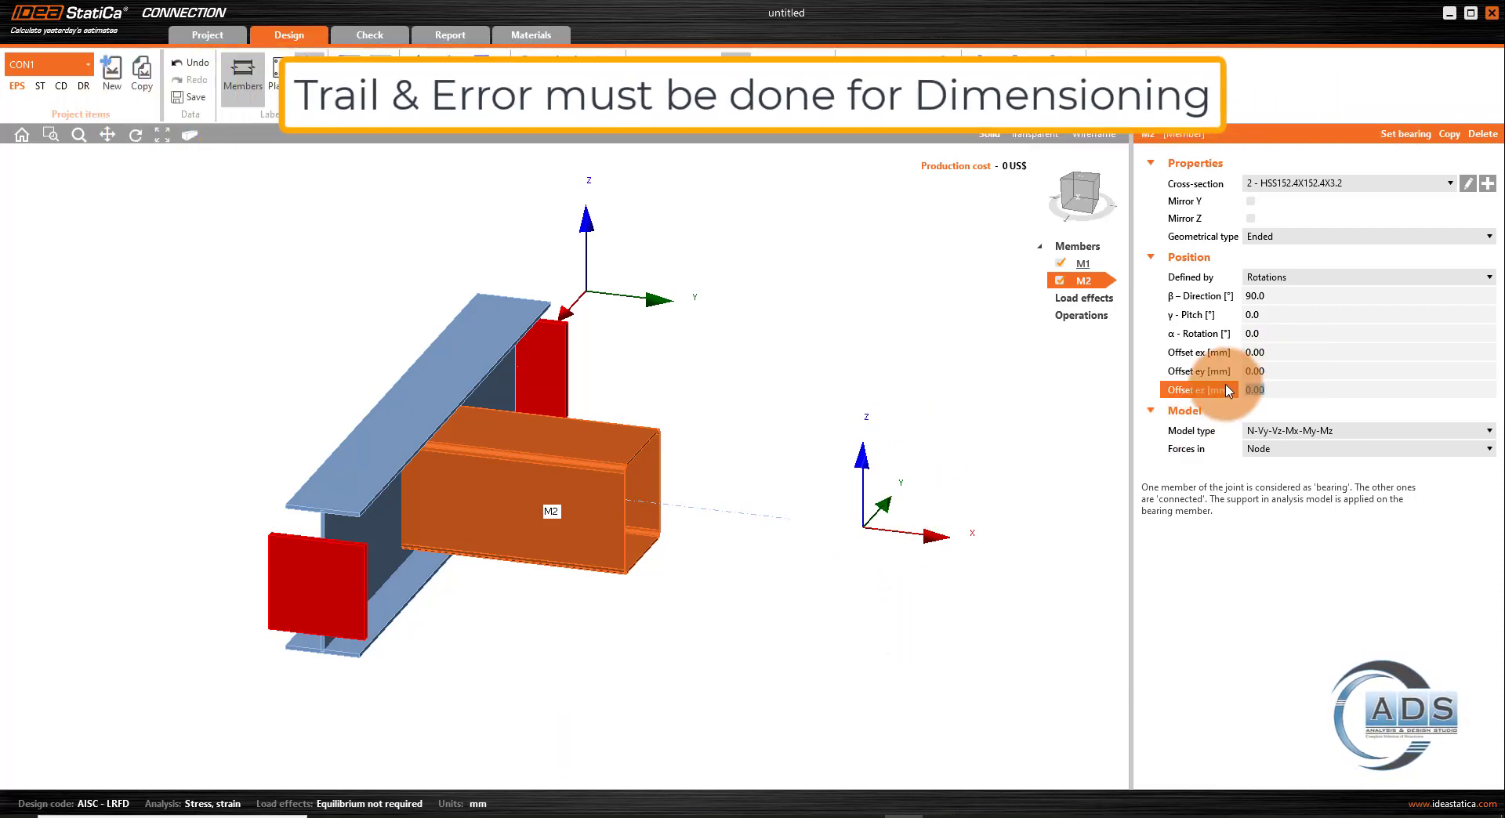
text(175)
key(Tab)
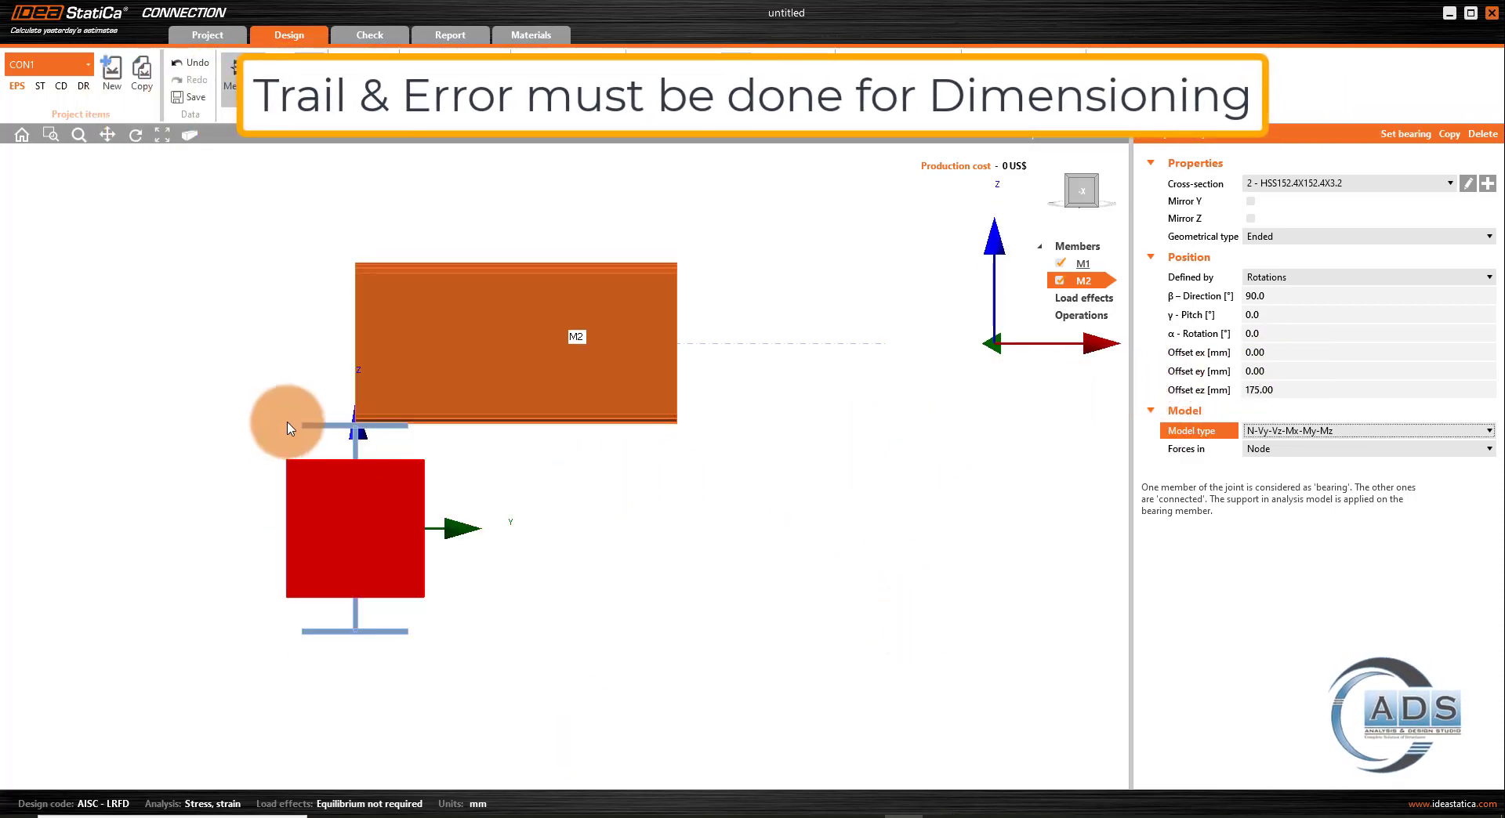
- Examine from the side and in 3D, in transparent and solid display, how M2 sits on the girder's top flange
scroll(413, 427, up, 10)
scroll(510, 449, down, 8)
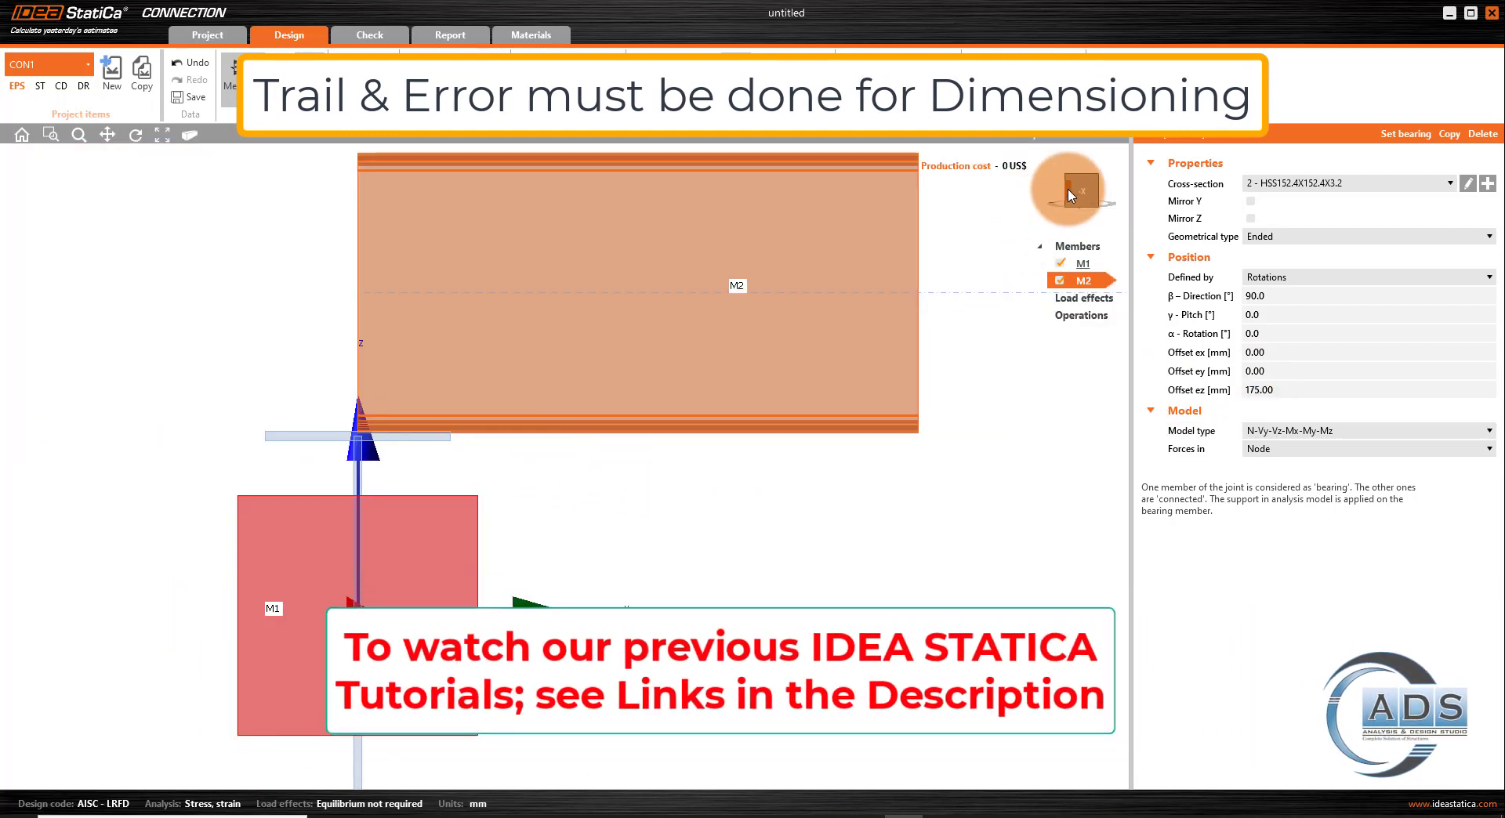
click(1083, 192)
scroll(910, 491, down, 4)
click(1083, 192)
scroll(941, 353, up, 2)
middle_drag(952, 353, 830, 344)
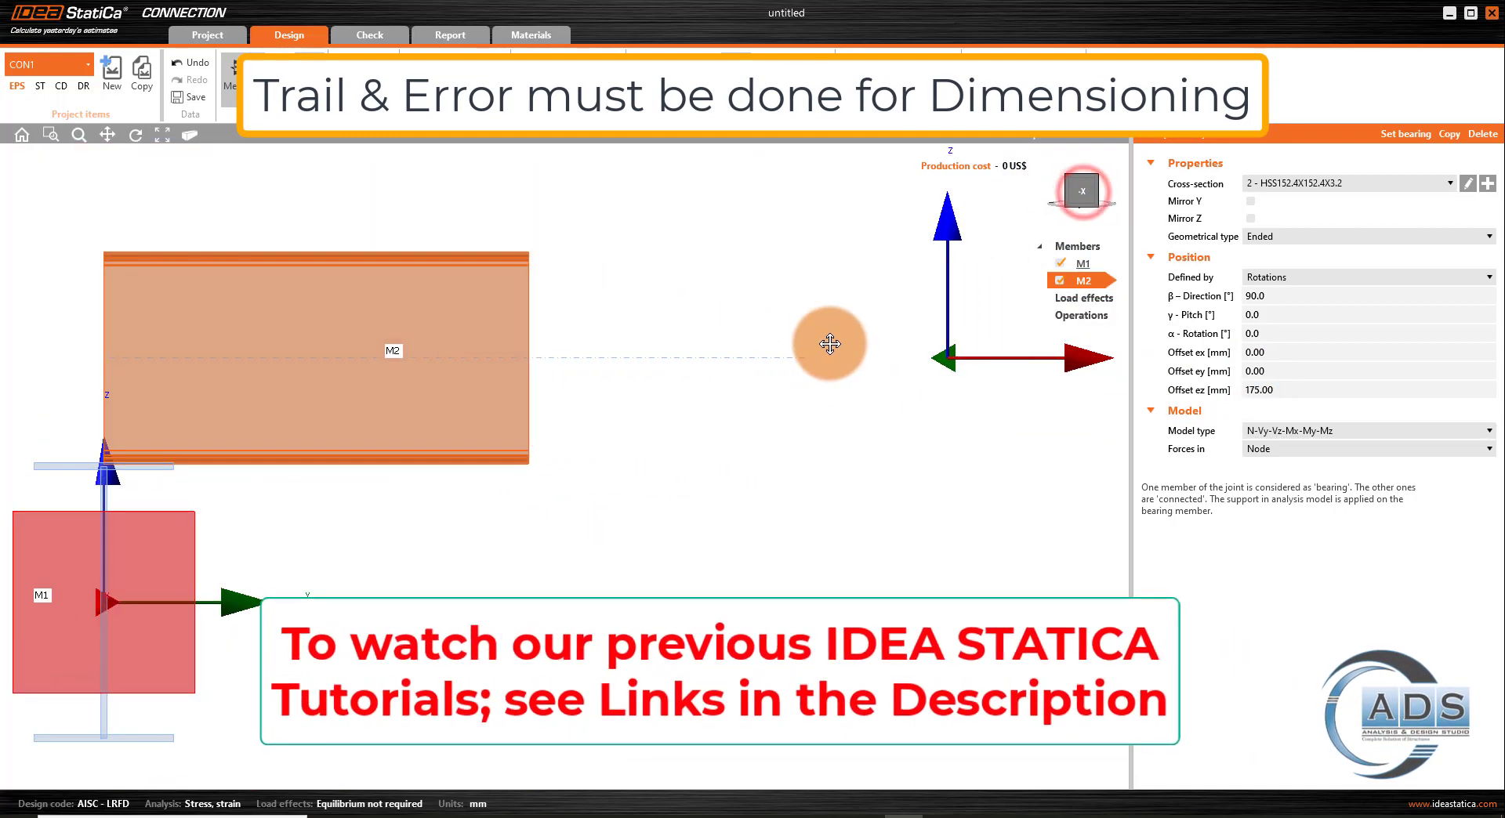
click(1084, 195)
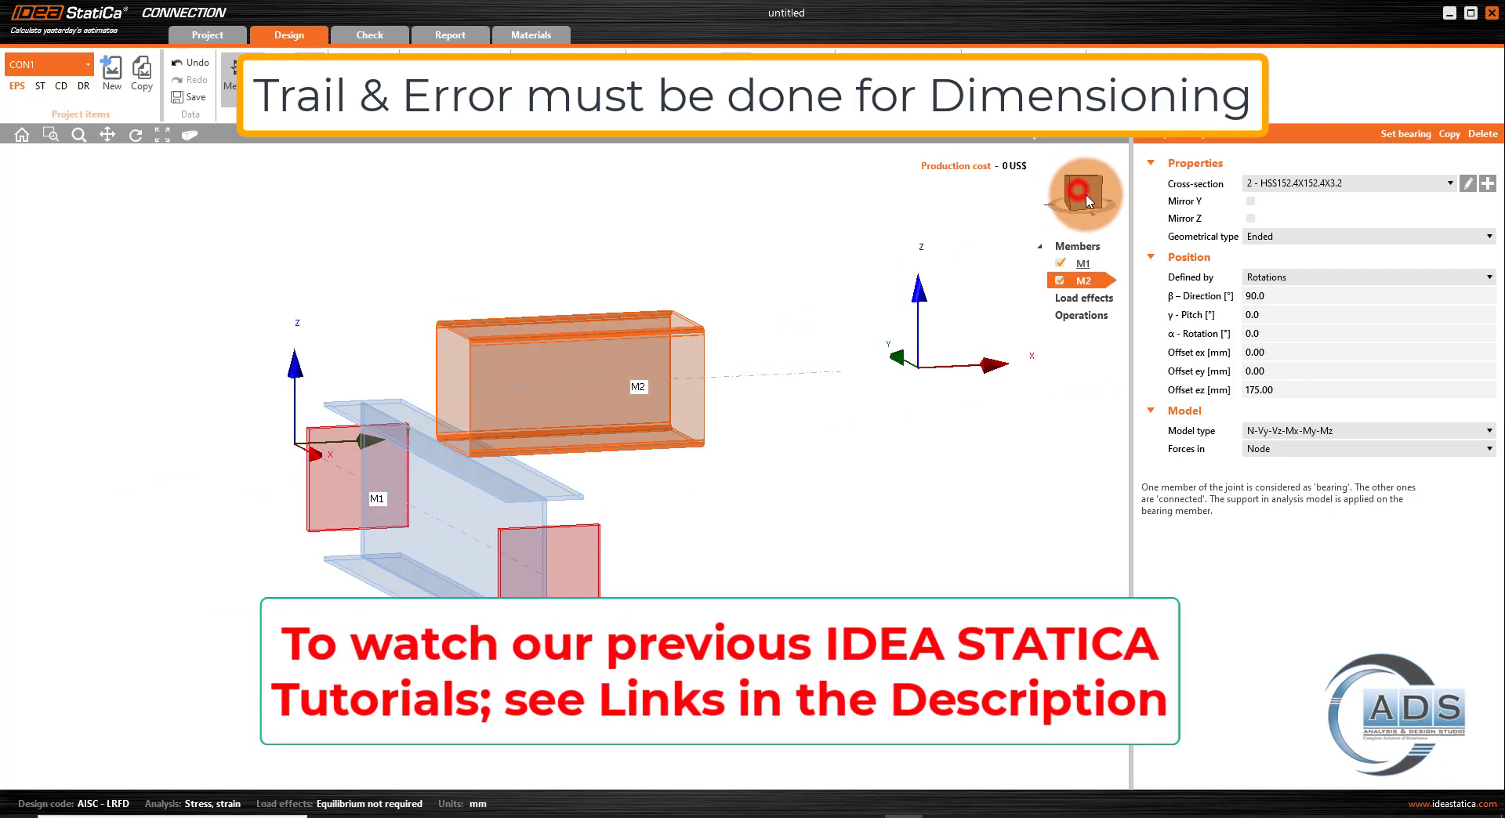
scroll(517, 454, up, 3)
click(987, 132)
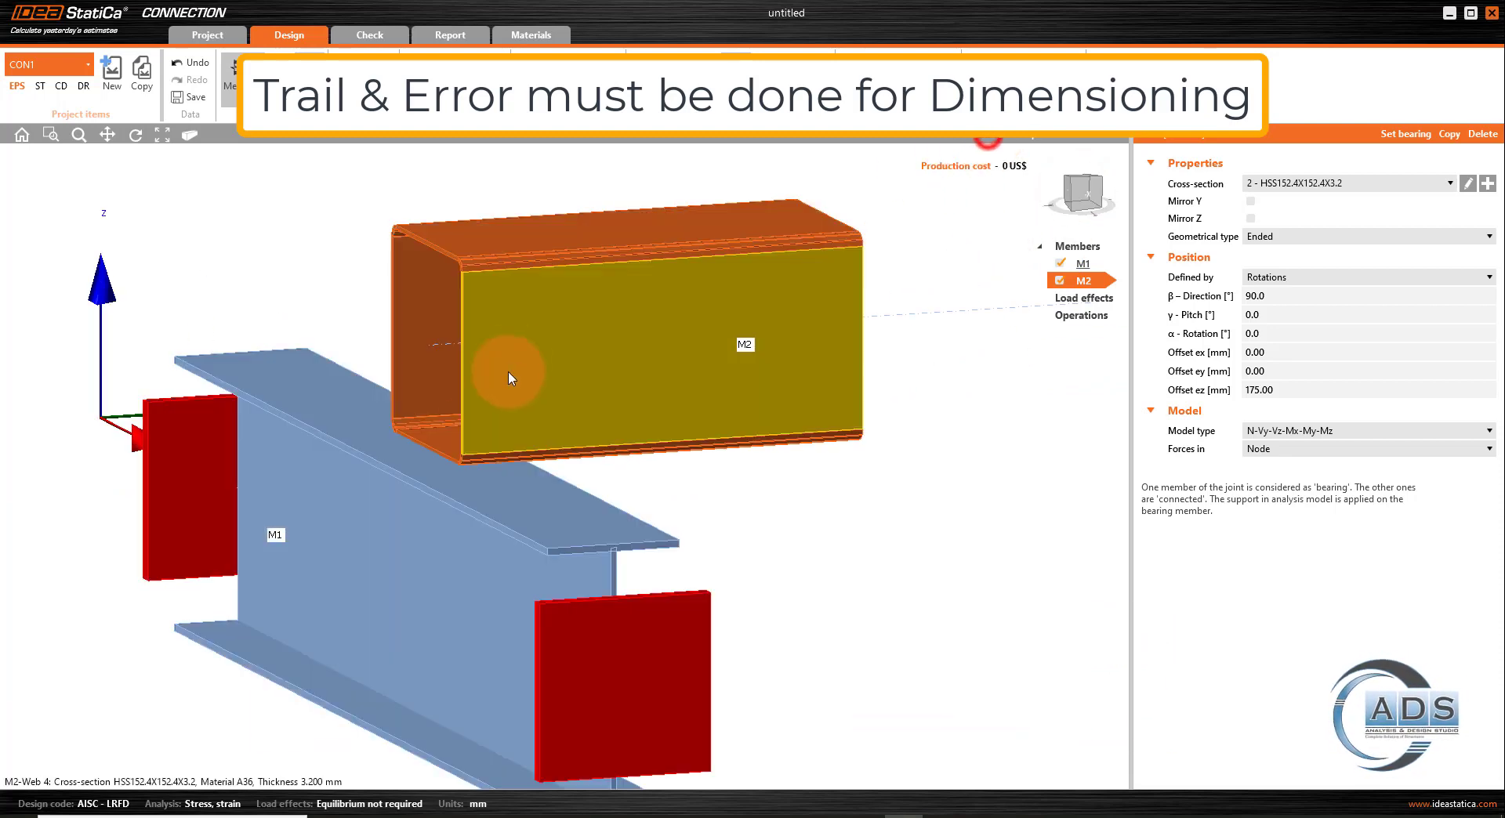
scroll(496, 437, up, 4)
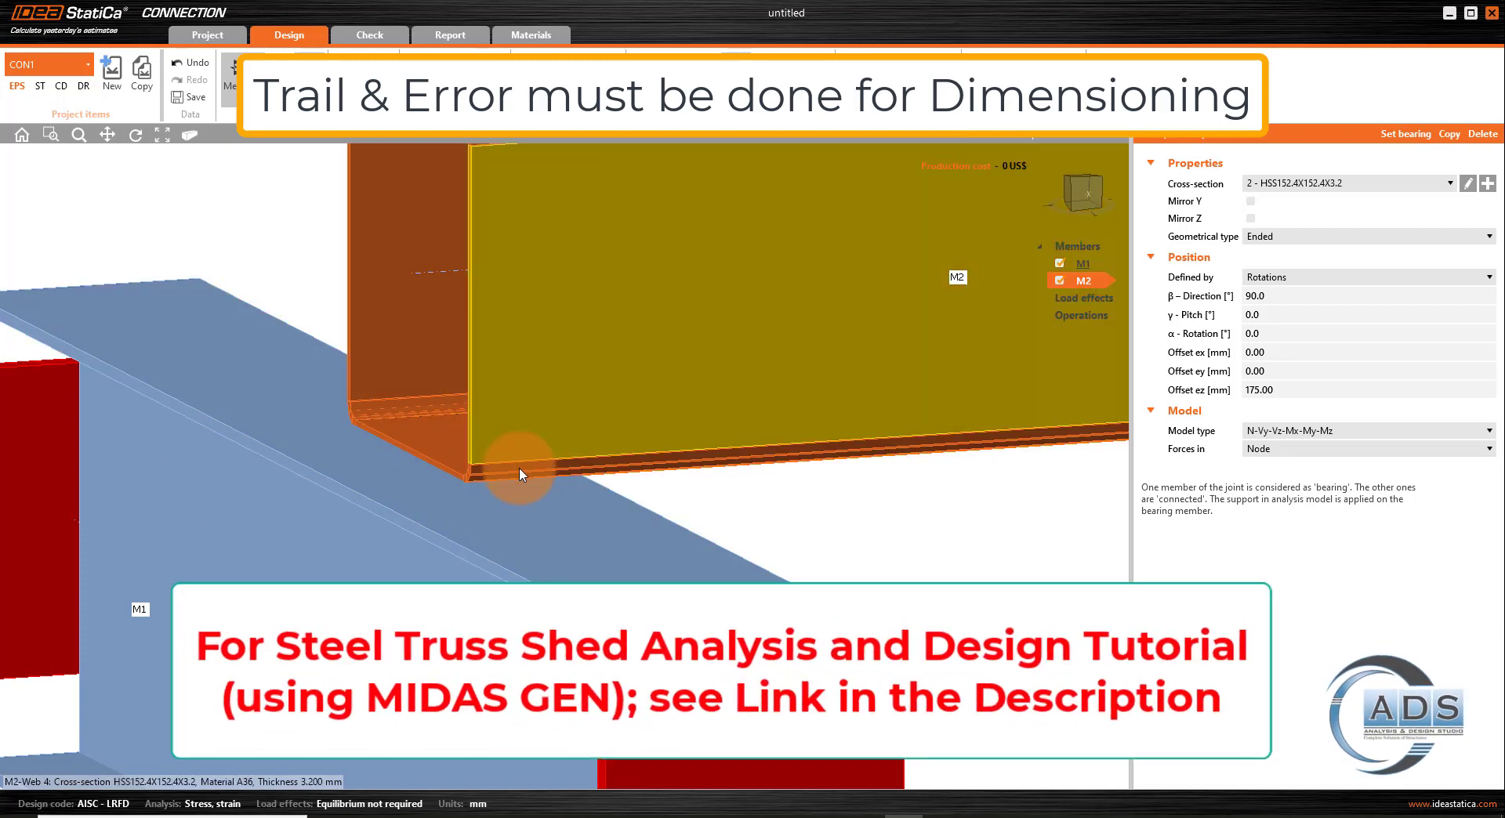
scroll(539, 477, down, 3)
scroll(539, 476, down, 3)
scroll(847, 463, down, 1)
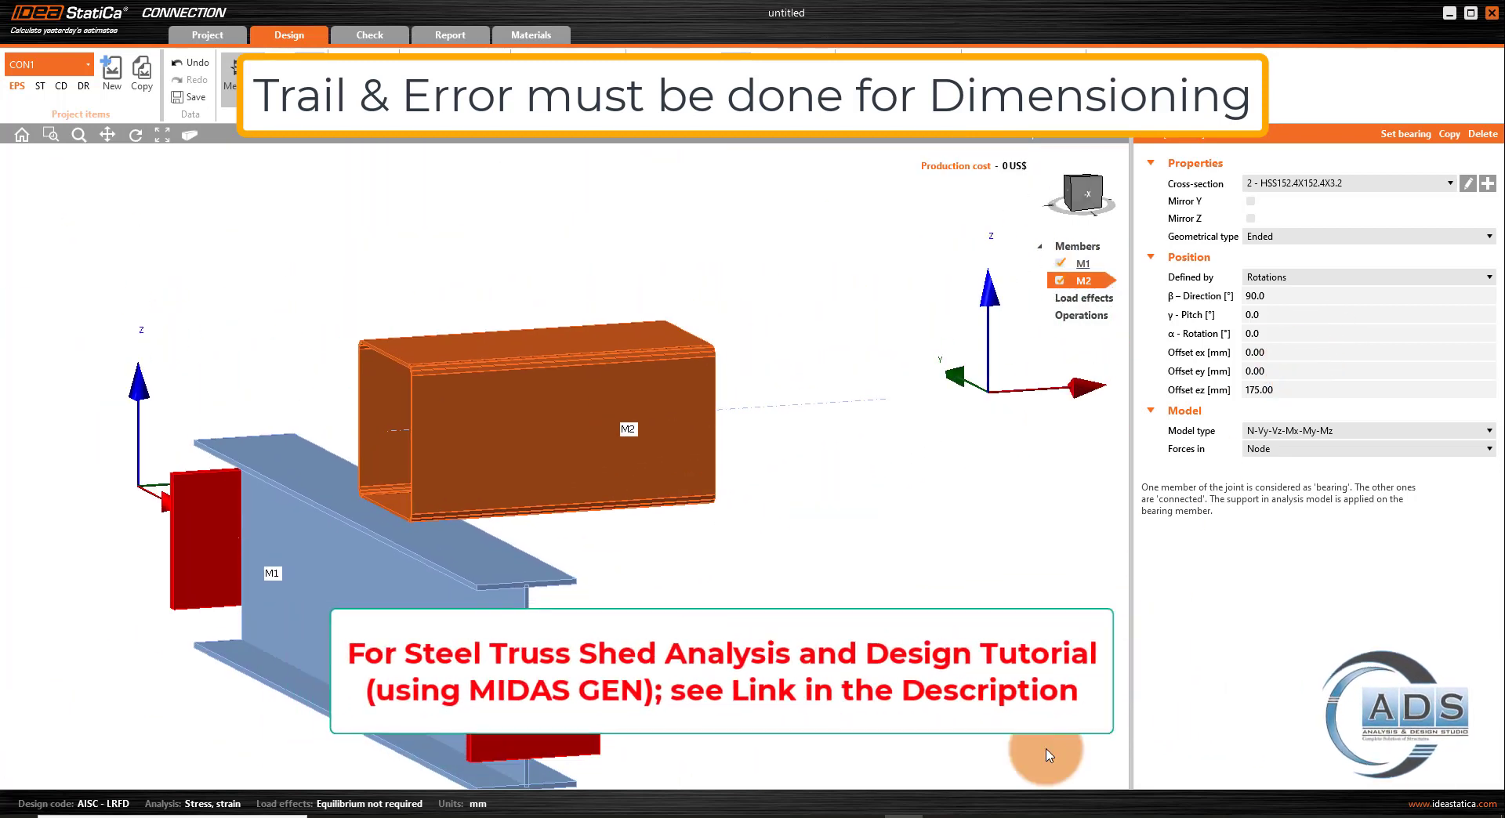
- Set the ex offset of member M2 to -50 mm
click(1168, 356)
text(-50)
key(Return)
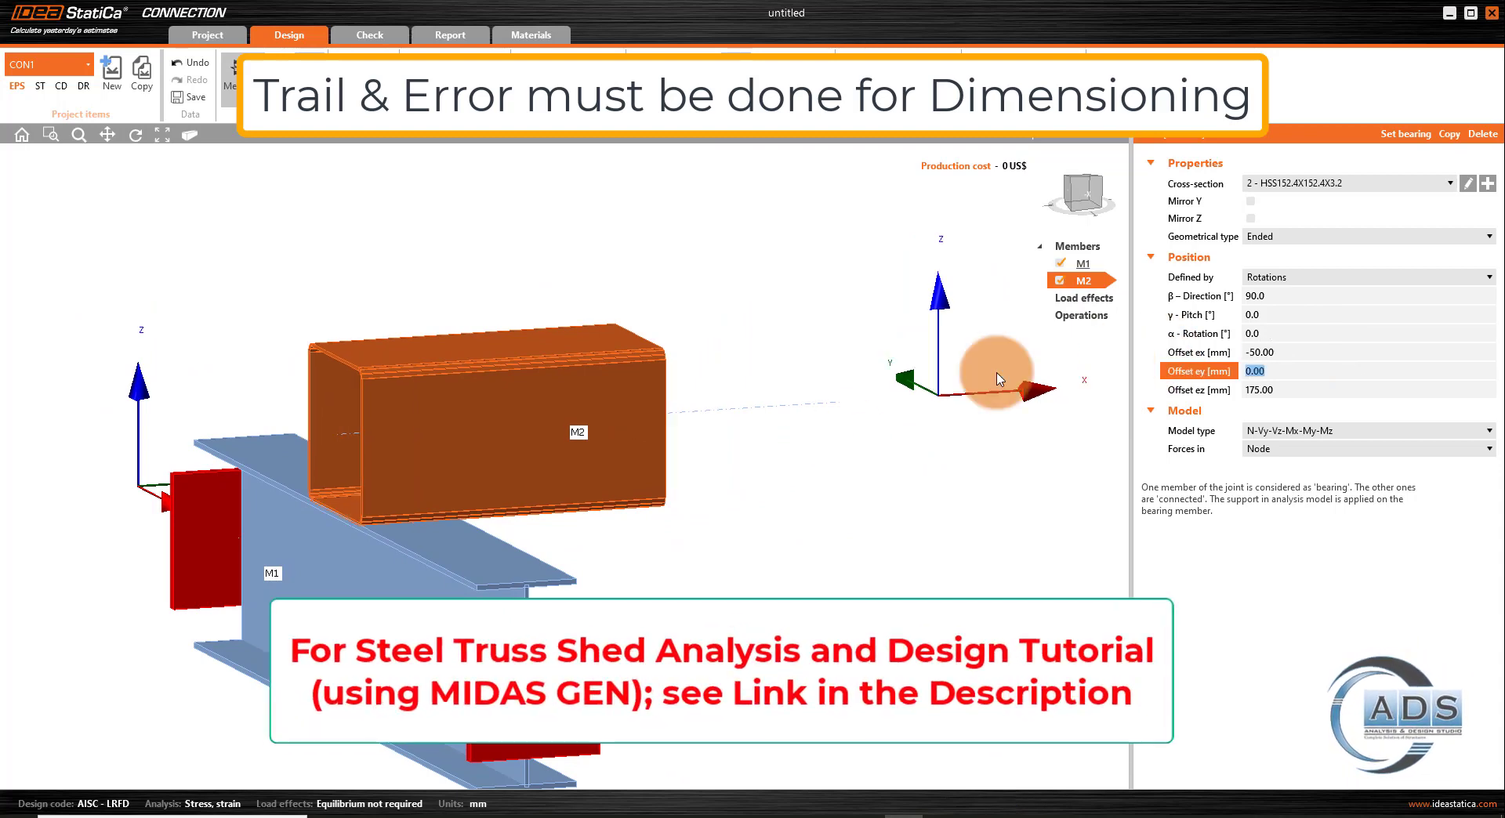
- Copy the bottom chord M2 as the top chord M3 and set the copy's γ pitch to 13.5°
click(1069, 227)
scroll(427, 475, up, 3)
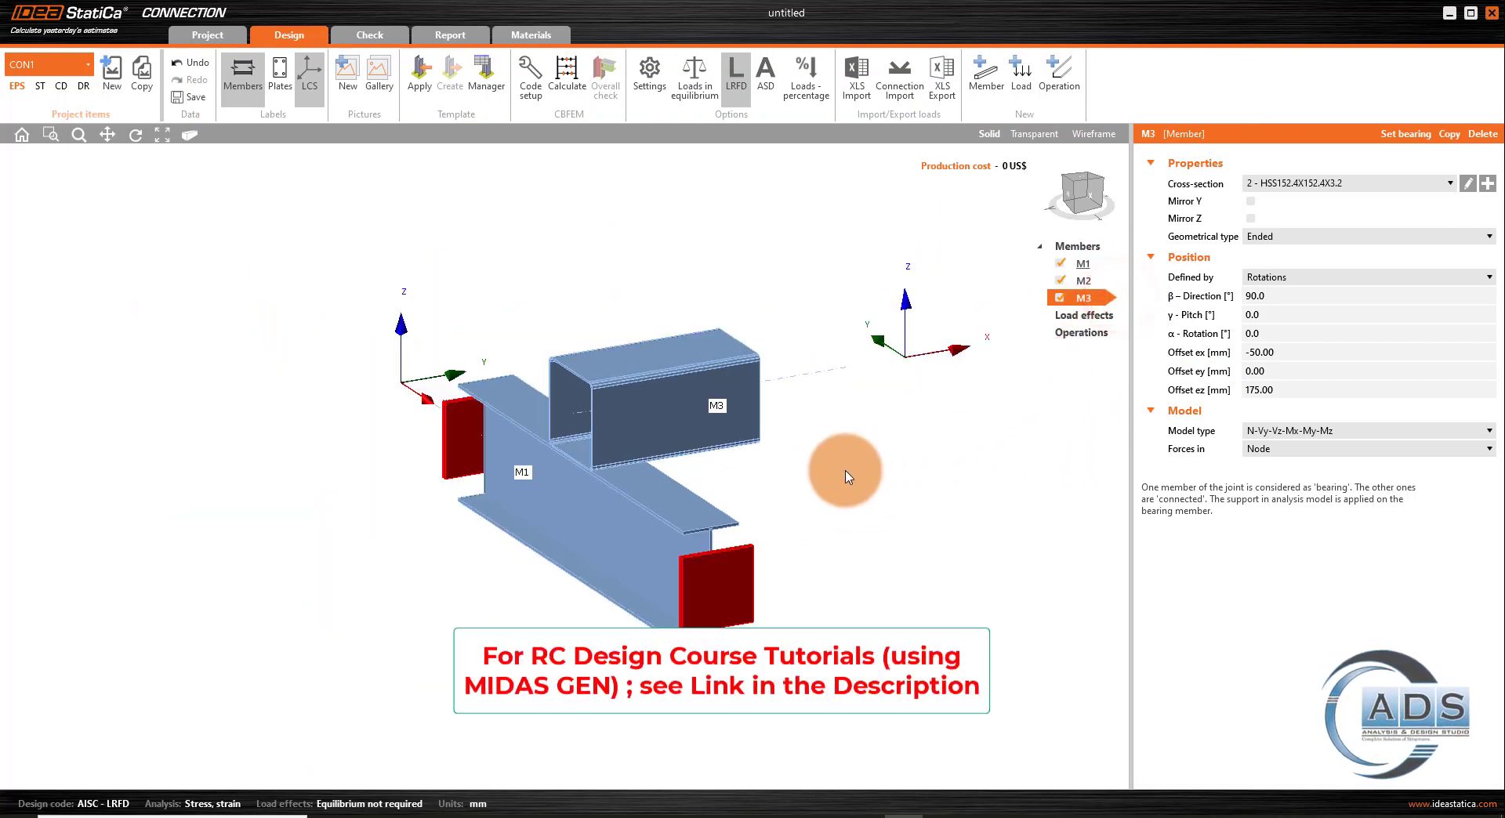
click(1254, 314)
text(13.5)
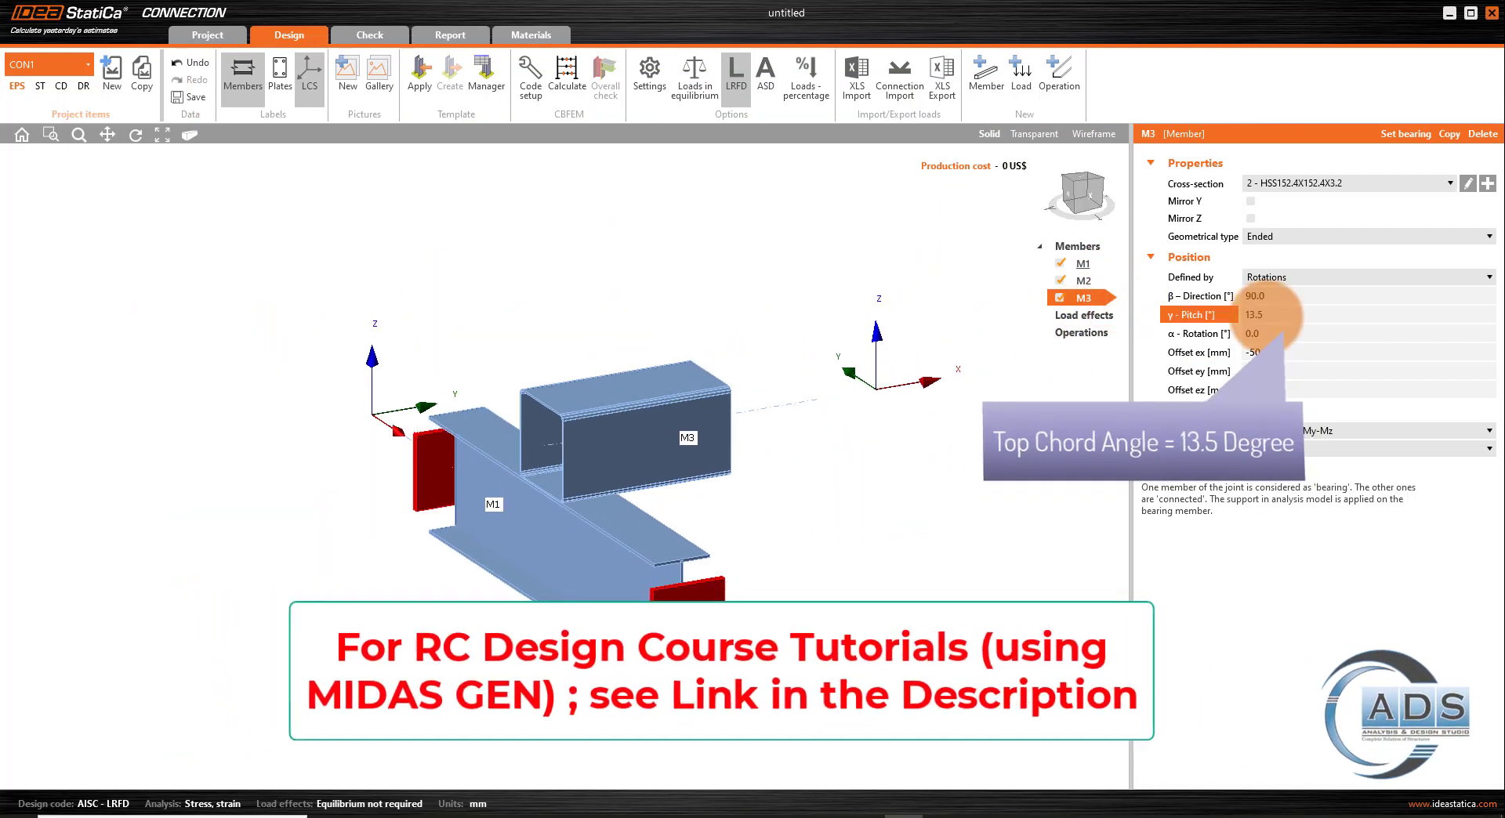
key(Tab)
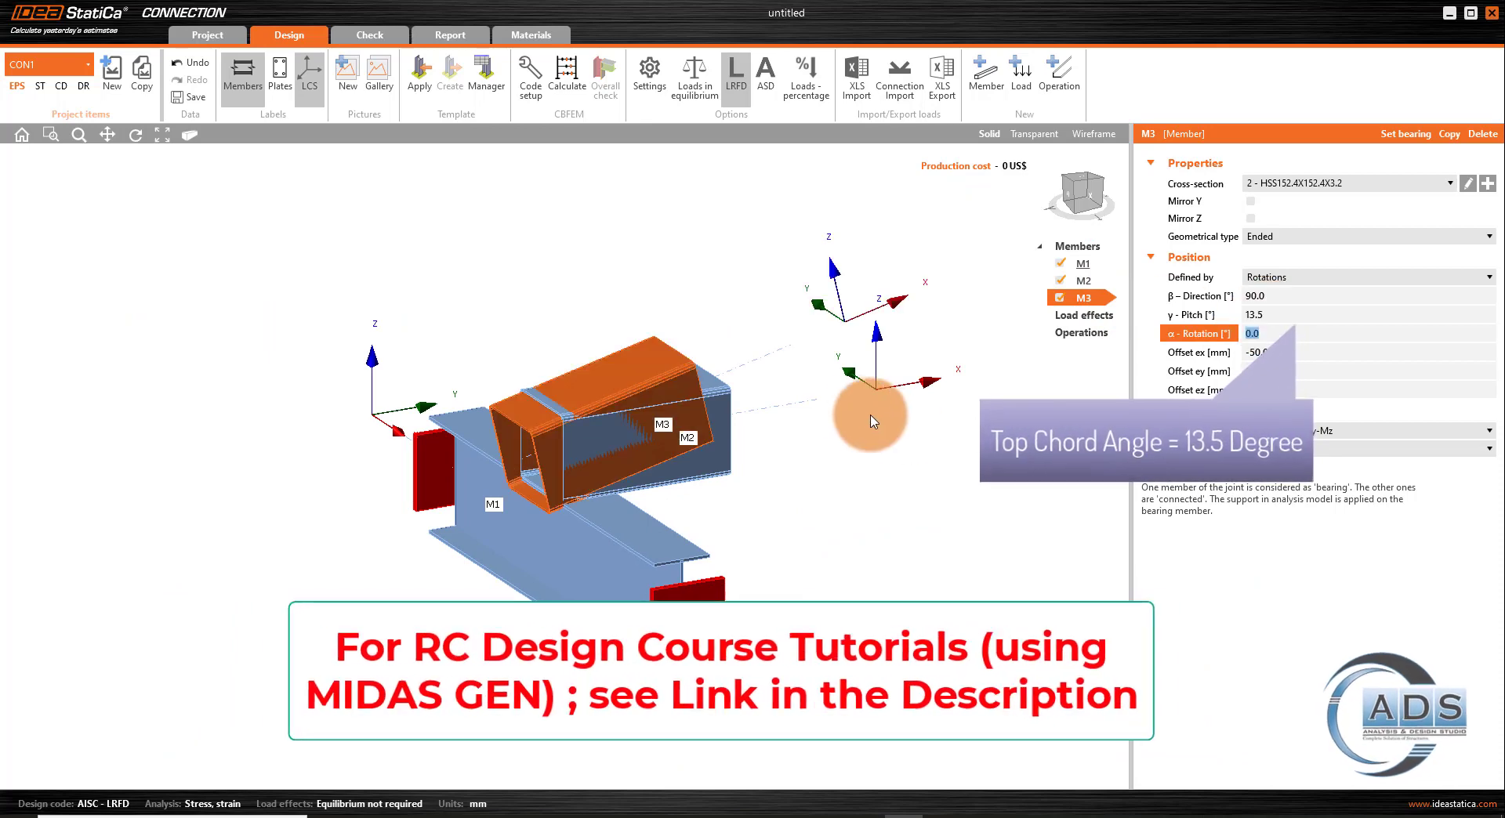
- Show the model as transparent and set the ex offset of the top chord M3 to 0 mm
click(1076, 195)
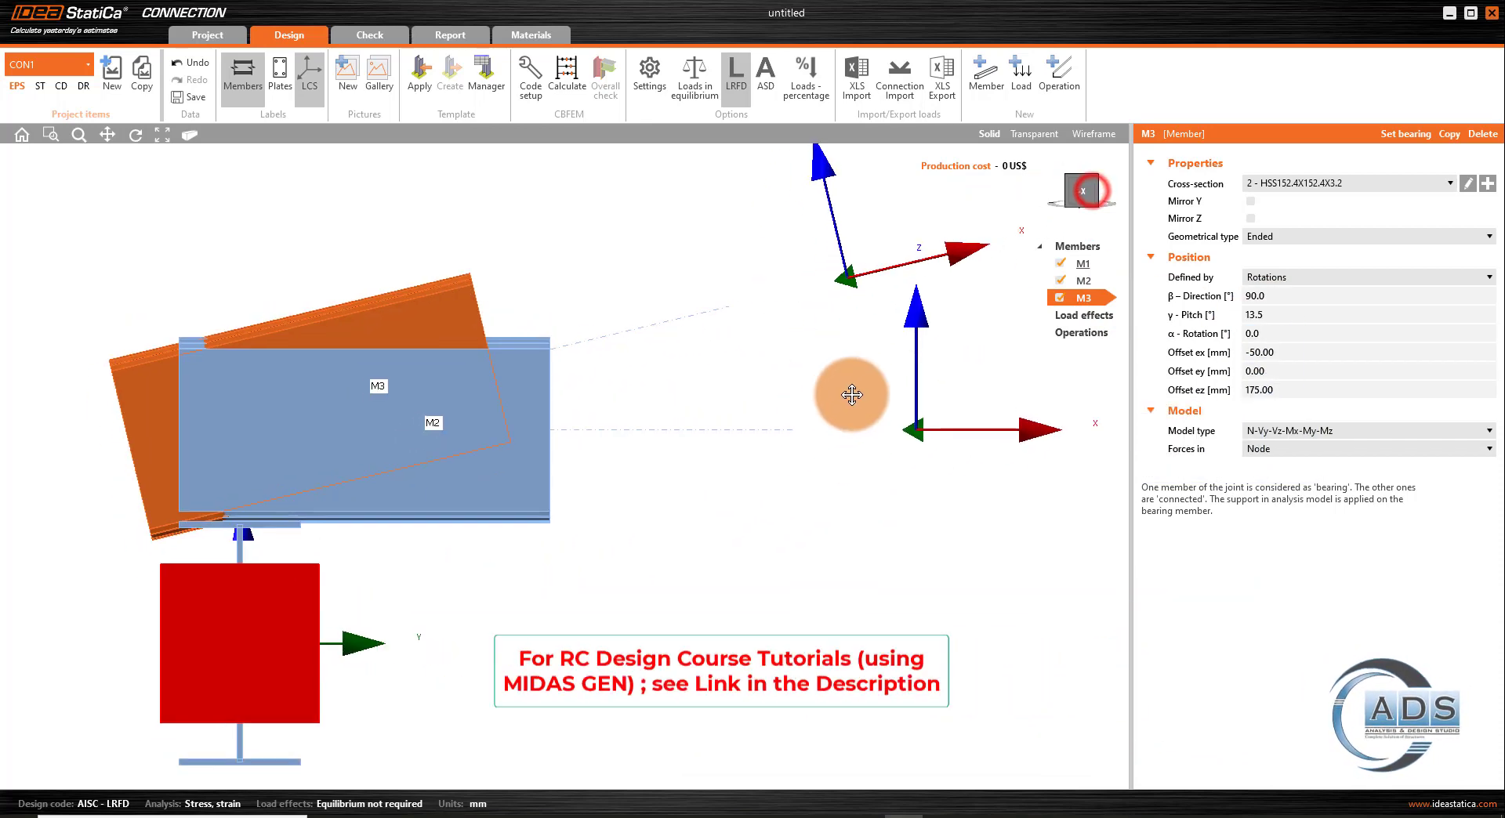
click(1056, 143)
click(1178, 354)
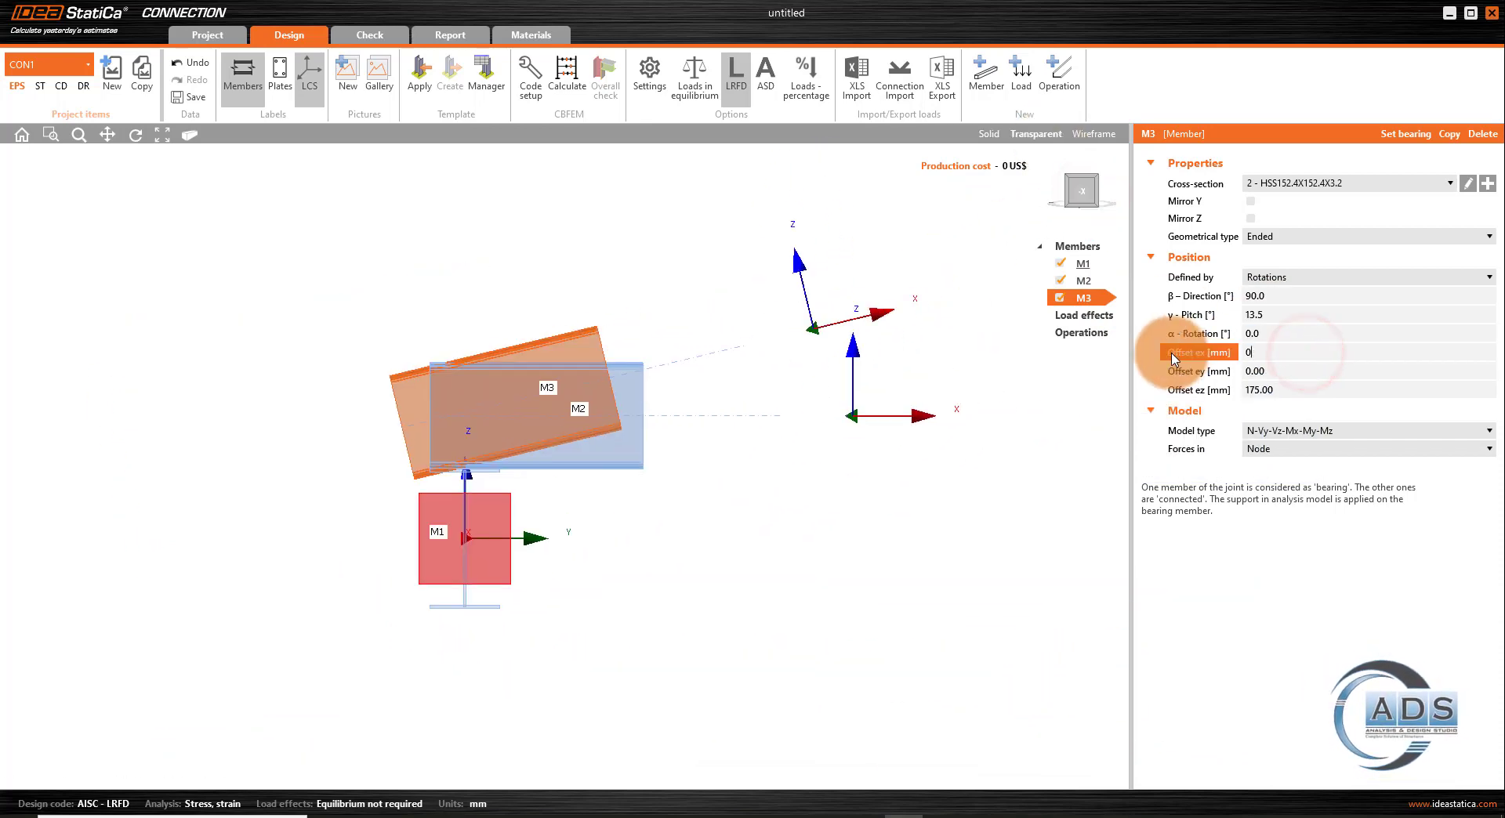
text(0)
click(865, 609)
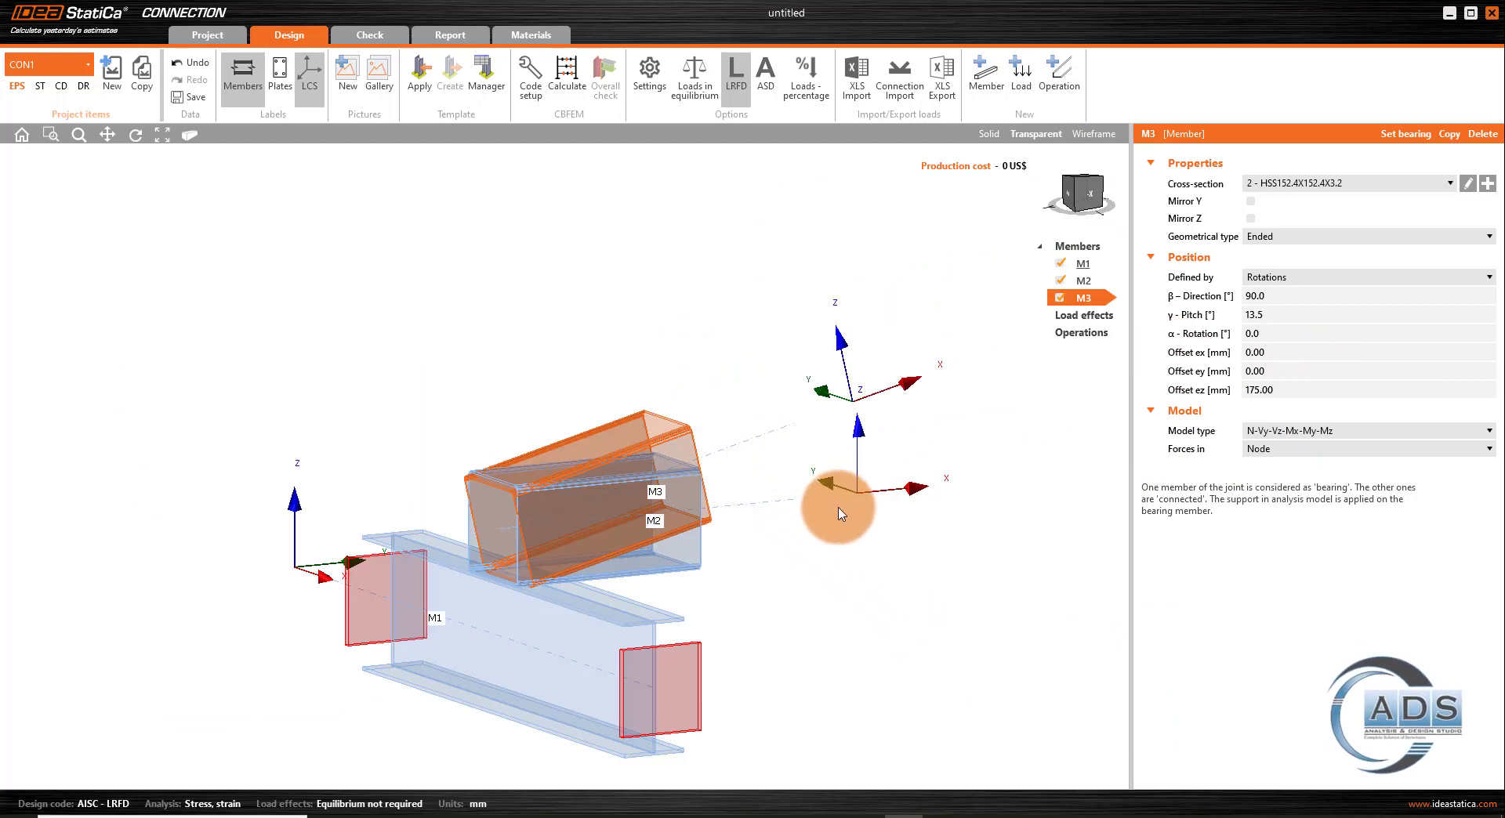
middle_drag(879, 529, 862, 511)
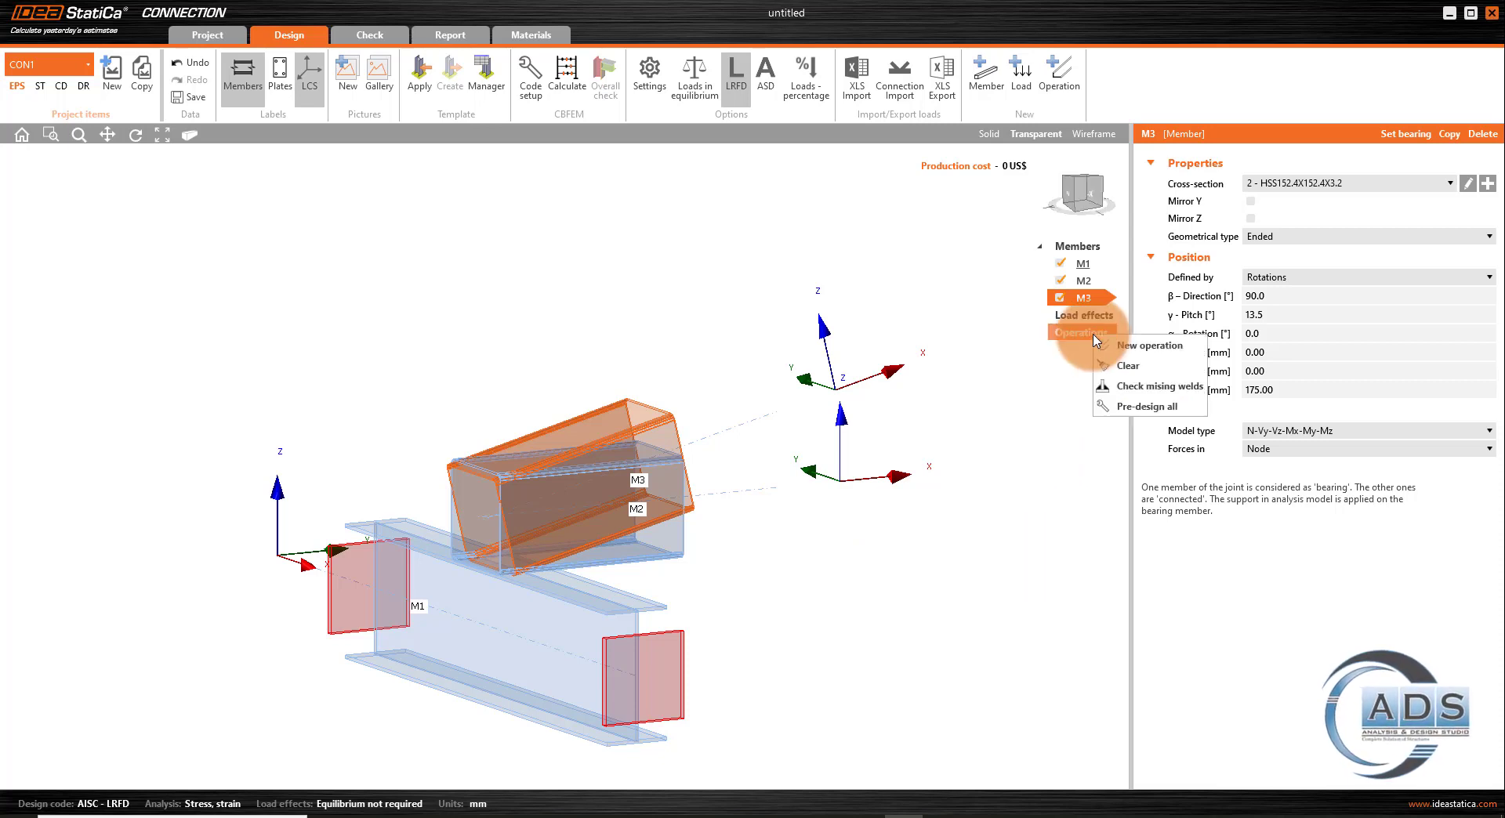
- Add a Cut operation that trims member M3 by the plate M2 | Web 3
click(1129, 345)
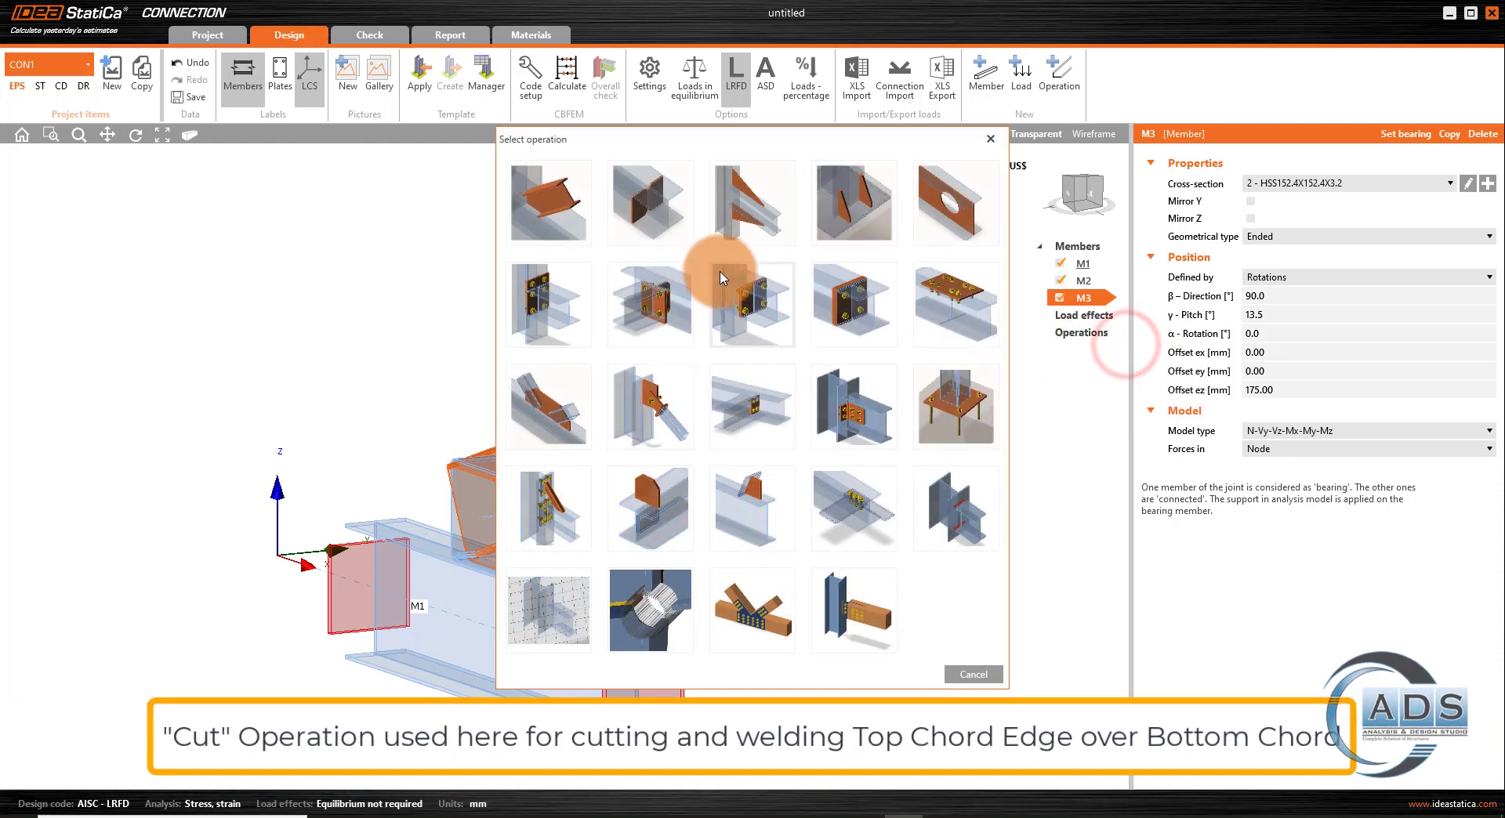
click(538, 208)
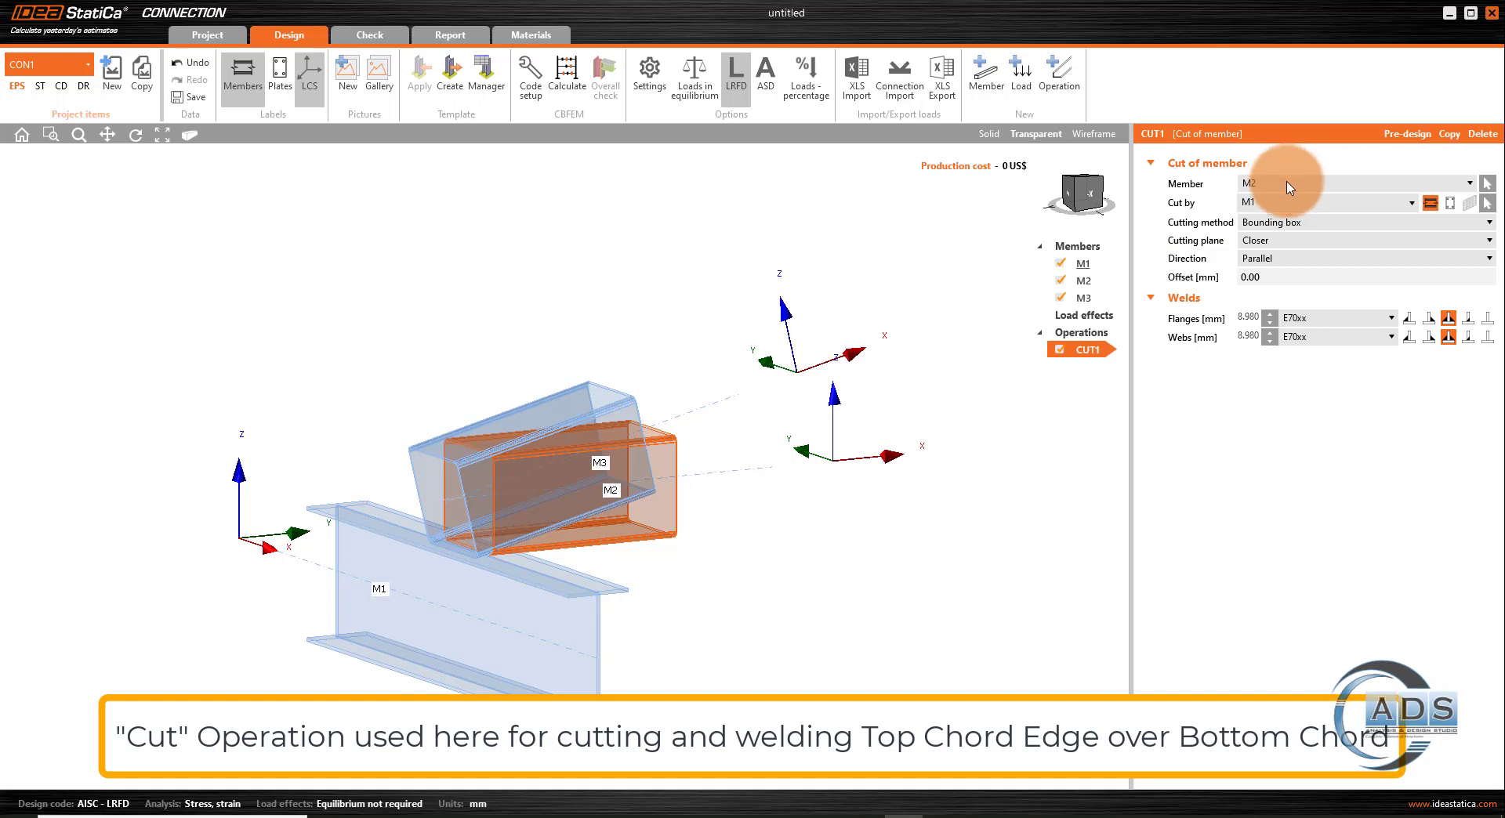
click(1288, 185)
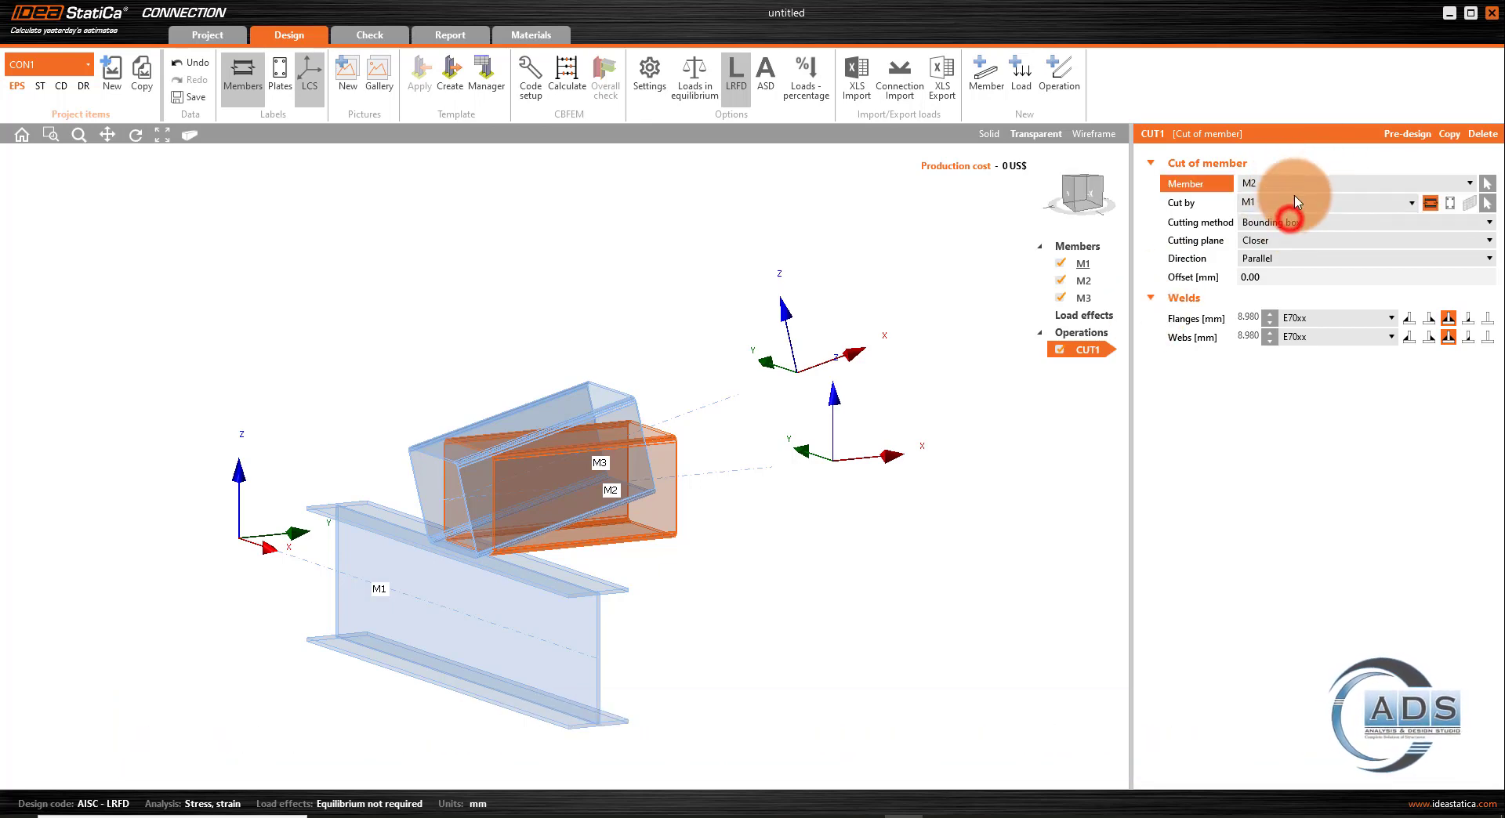
click(1288, 202)
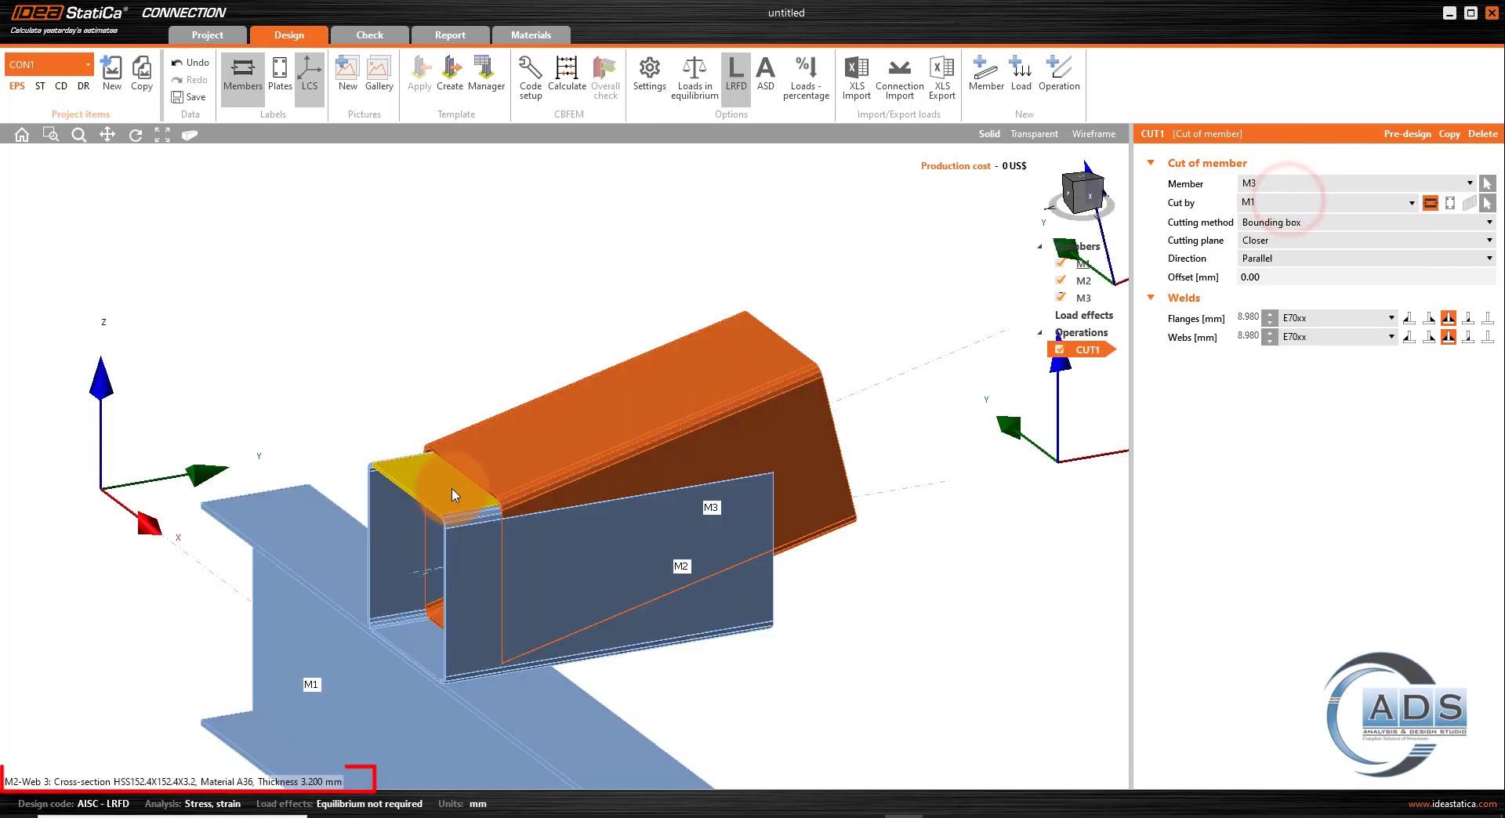
click(1248, 204)
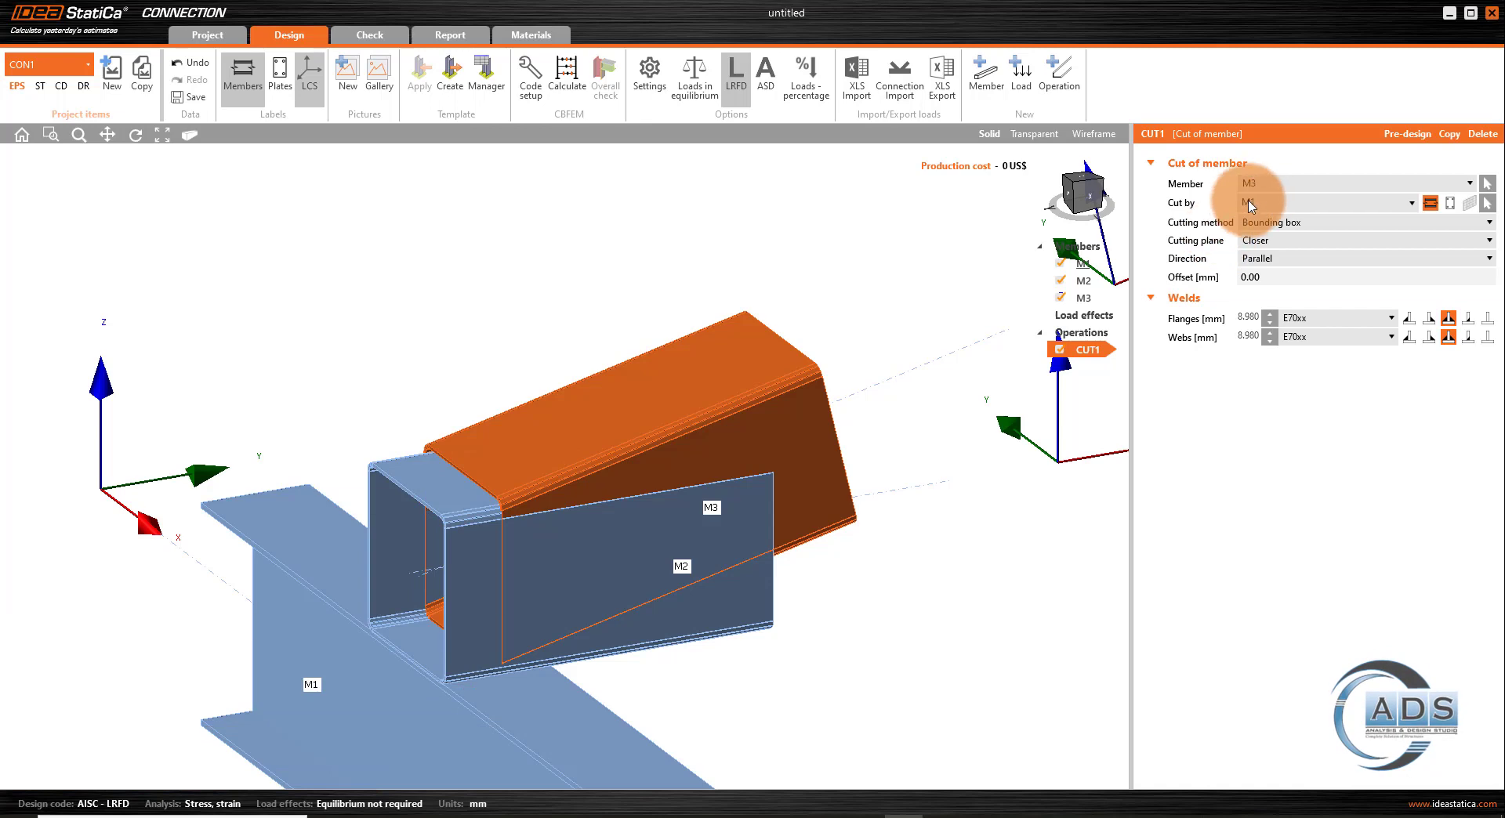
click(1351, 202)
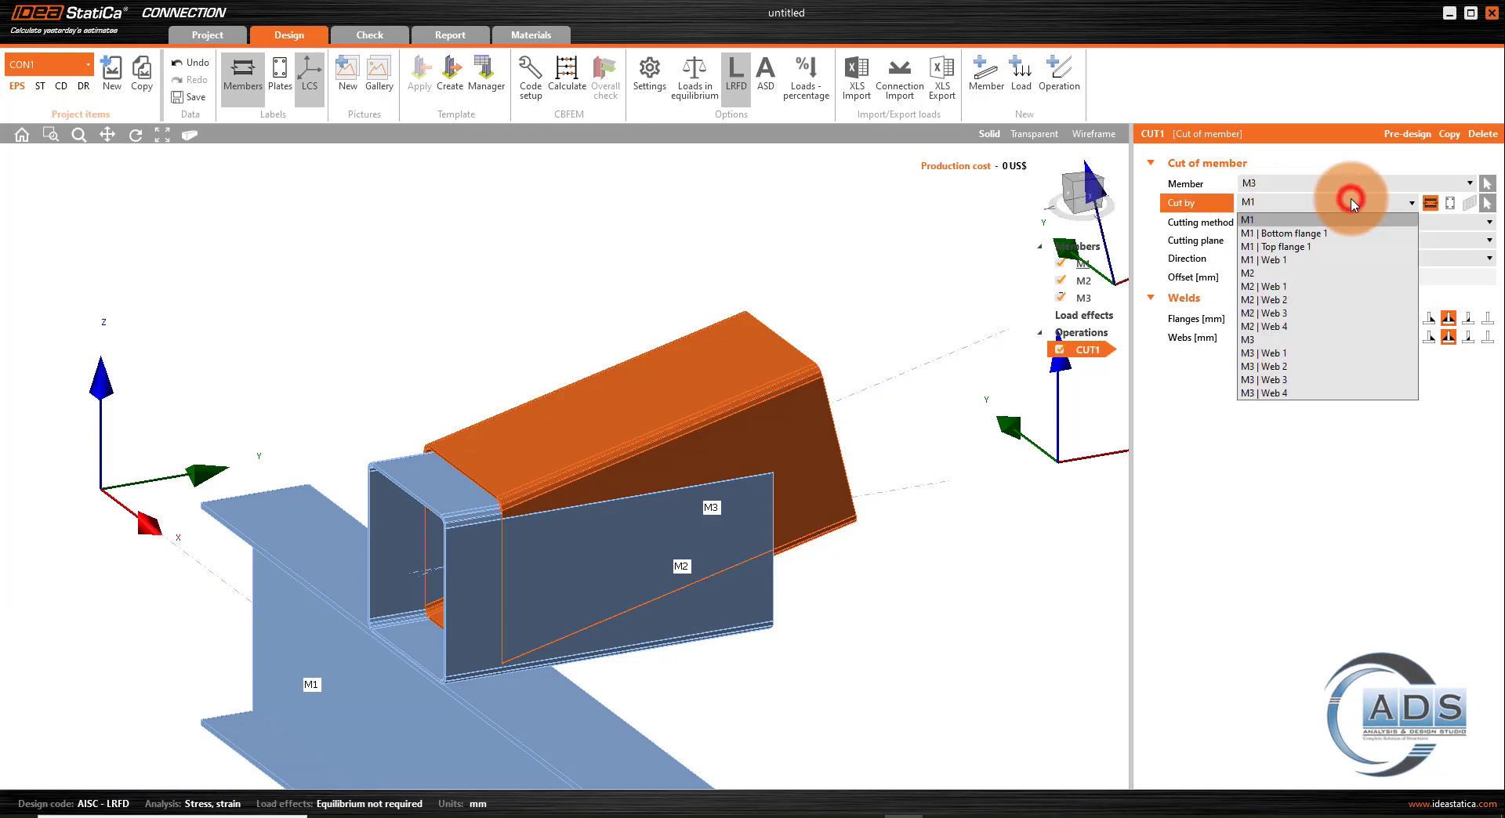
click(1291, 312)
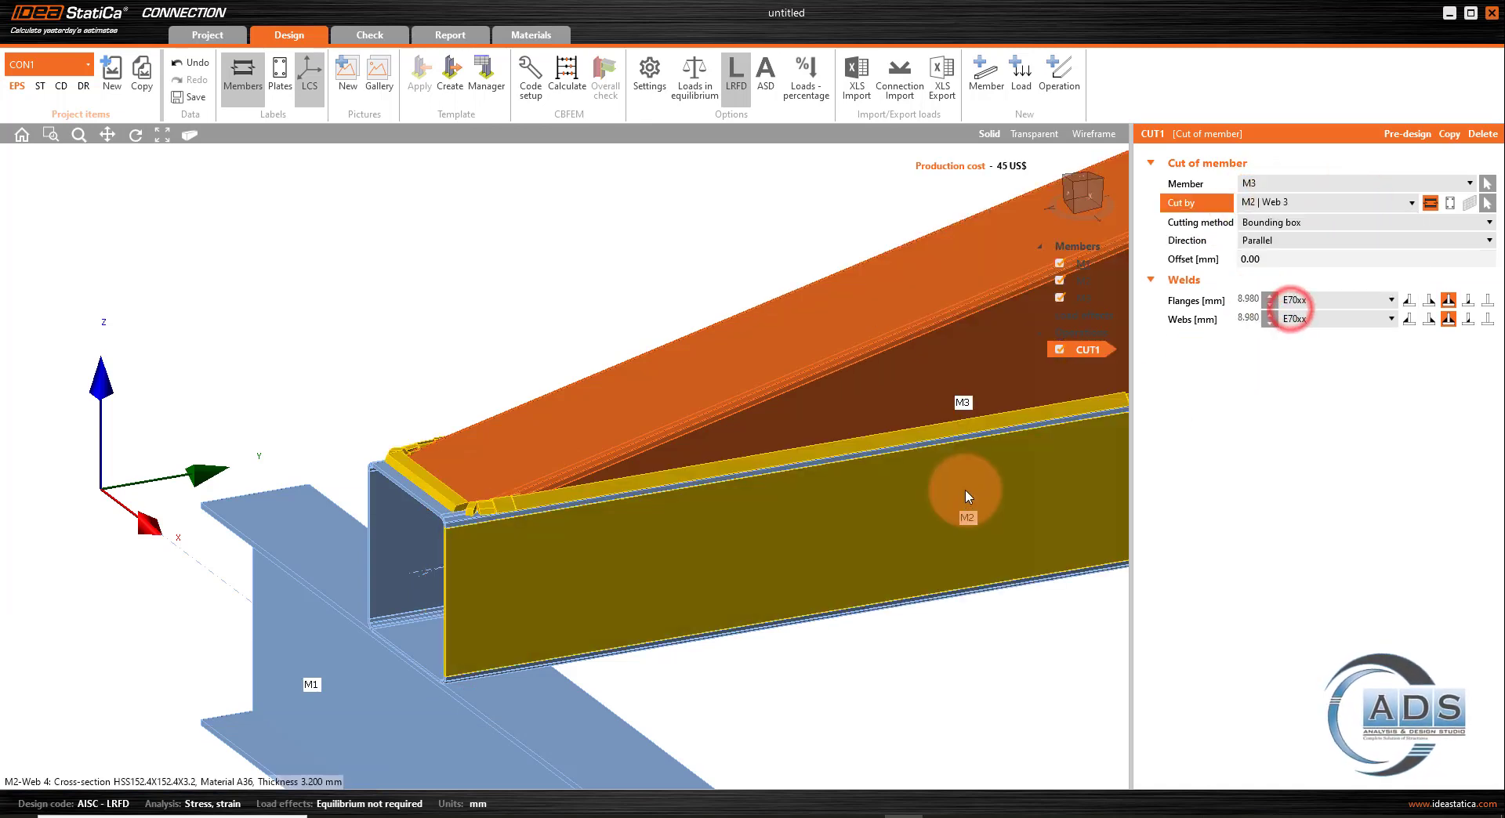
- Check the cross-section dimensions of the bottom chord M2 without changing them
scroll(965, 490, down, 6)
middle_drag(965, 491, 784, 483)
drag(1088, 196, 1095, 196)
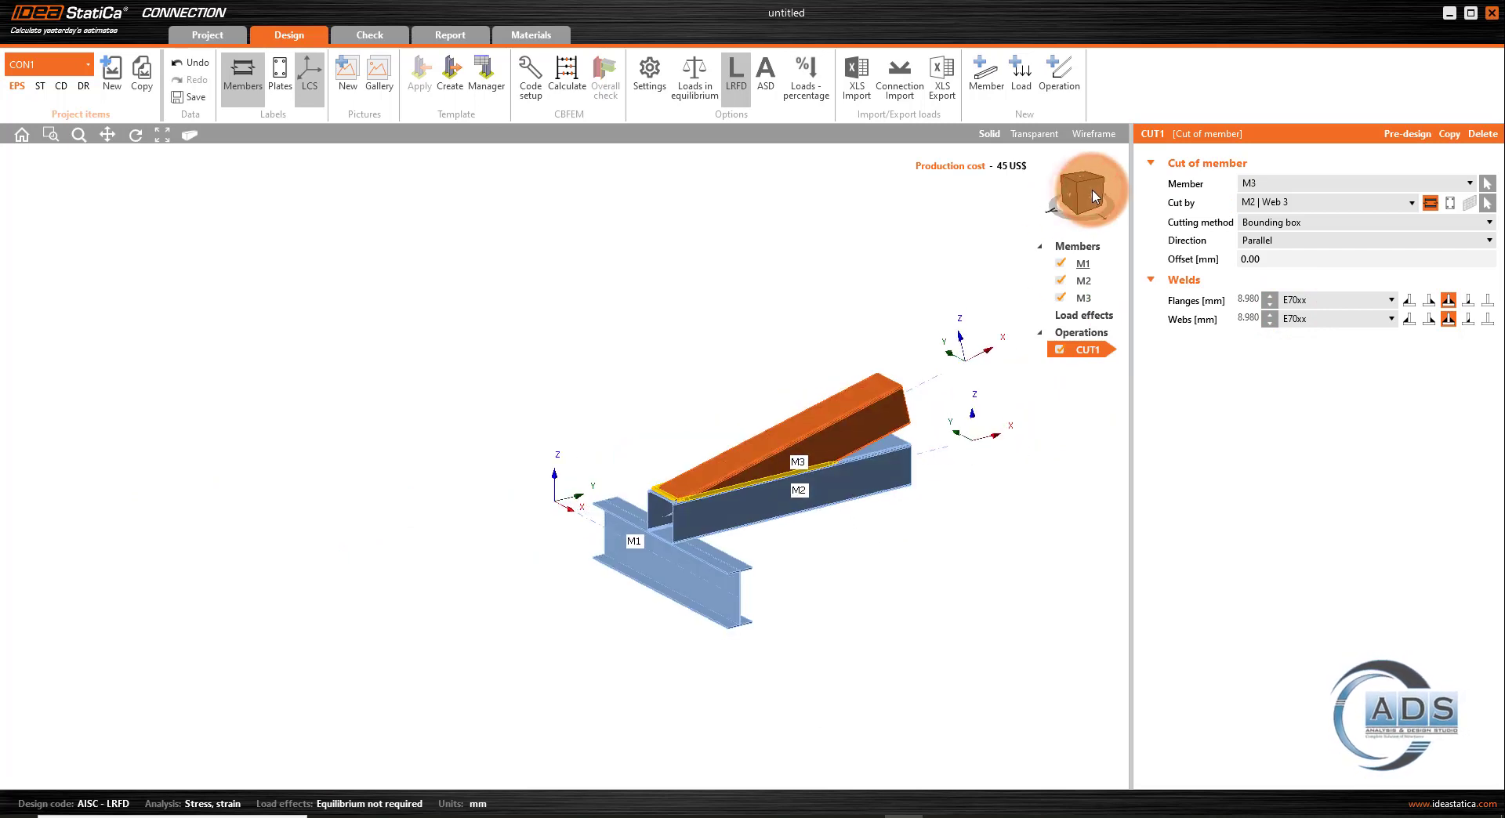
scroll(903, 494, up, 3)
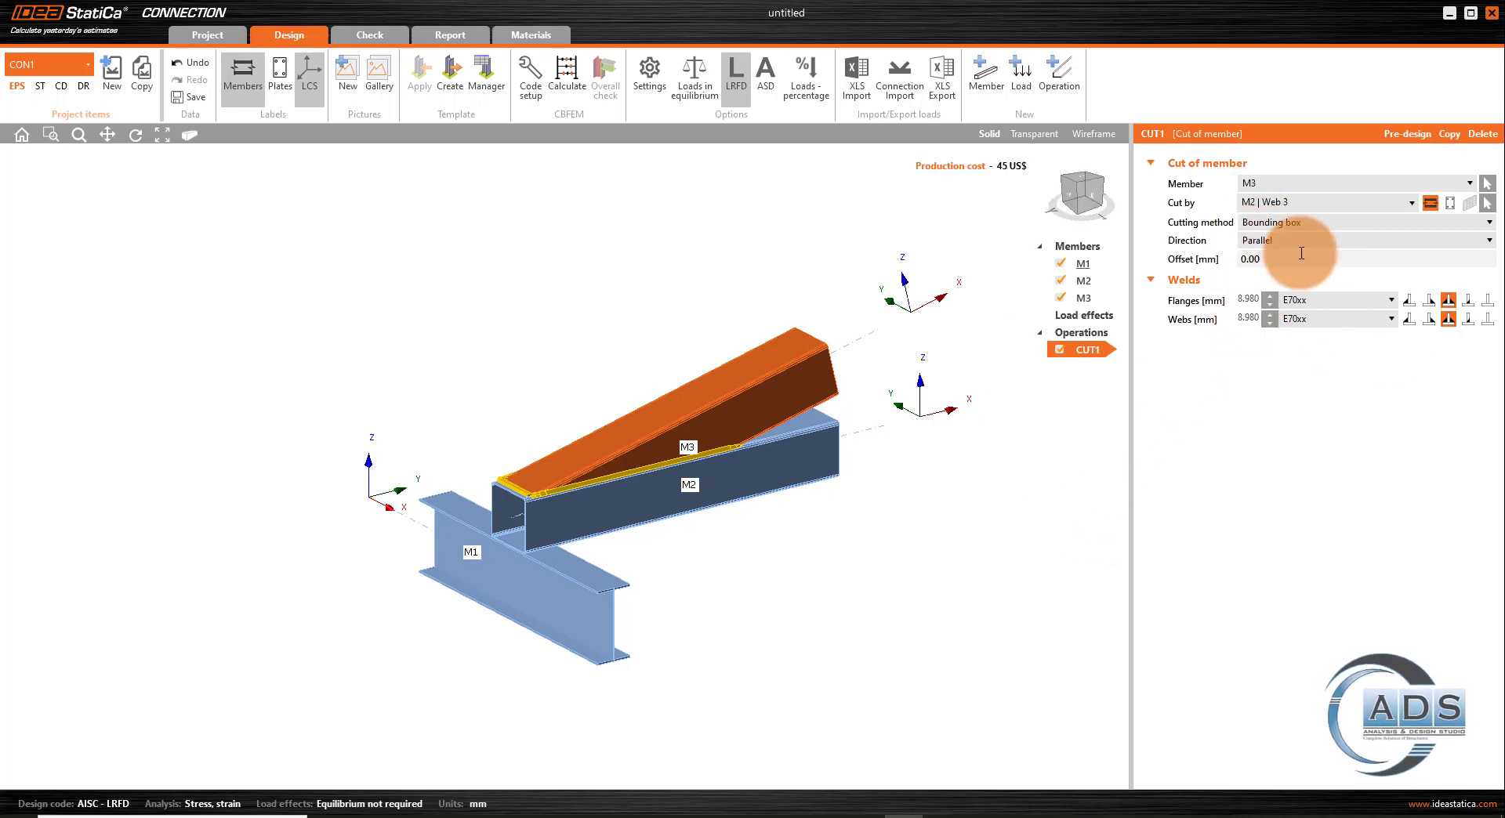
middle_drag(931, 471, 902, 446)
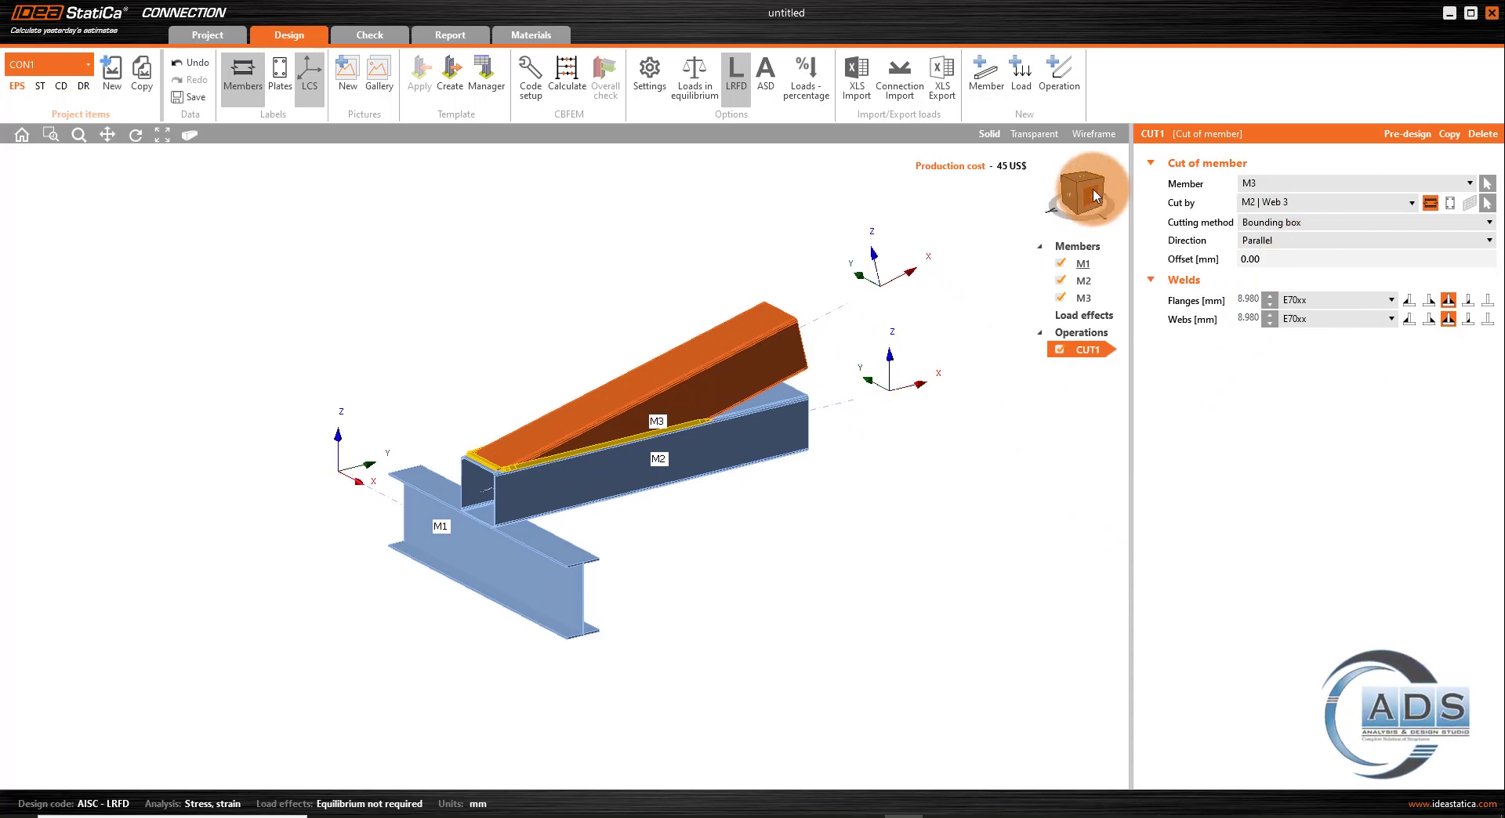
click(1092, 190)
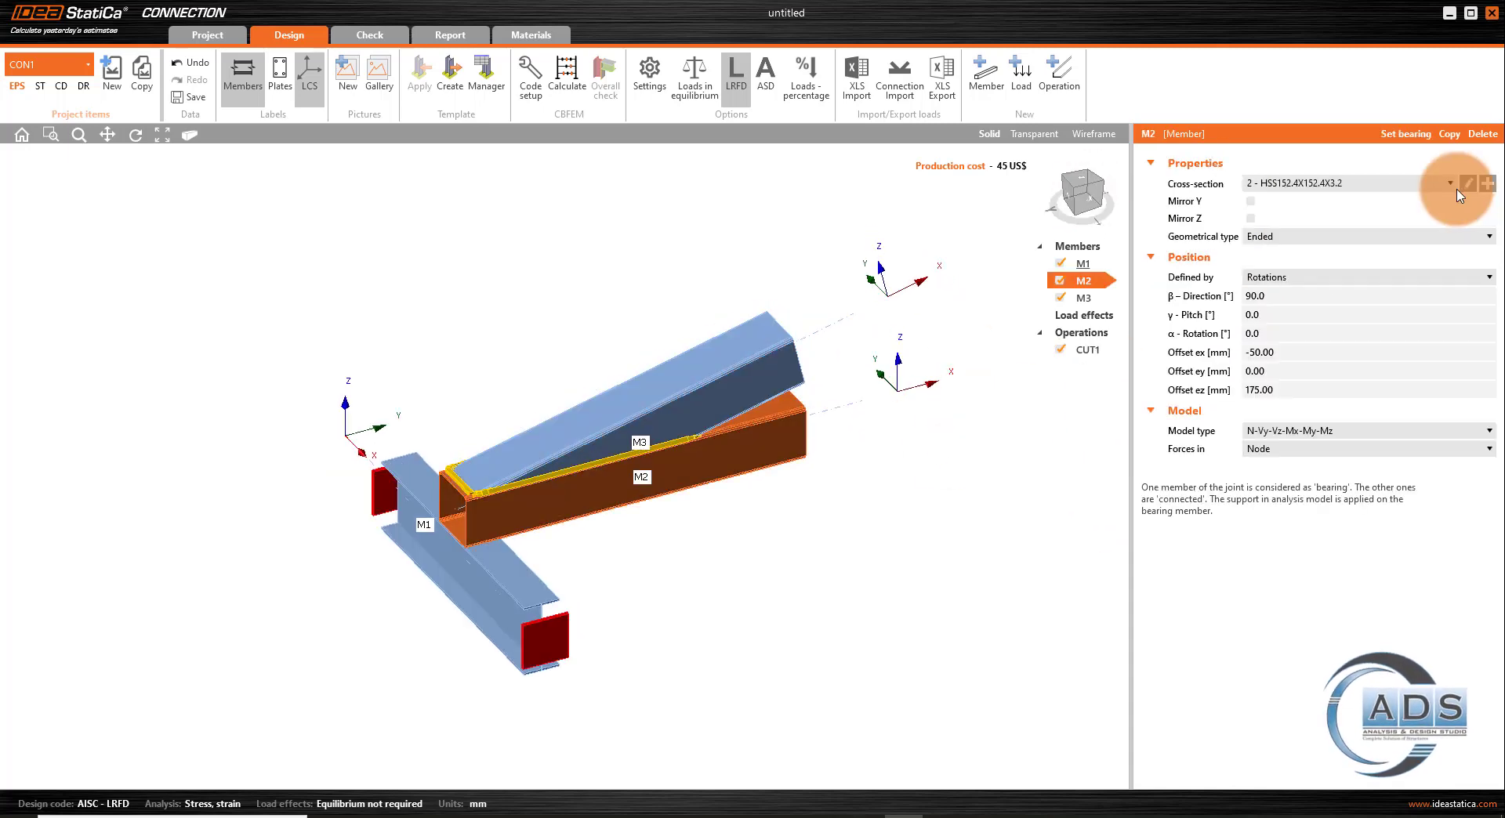
click(1466, 185)
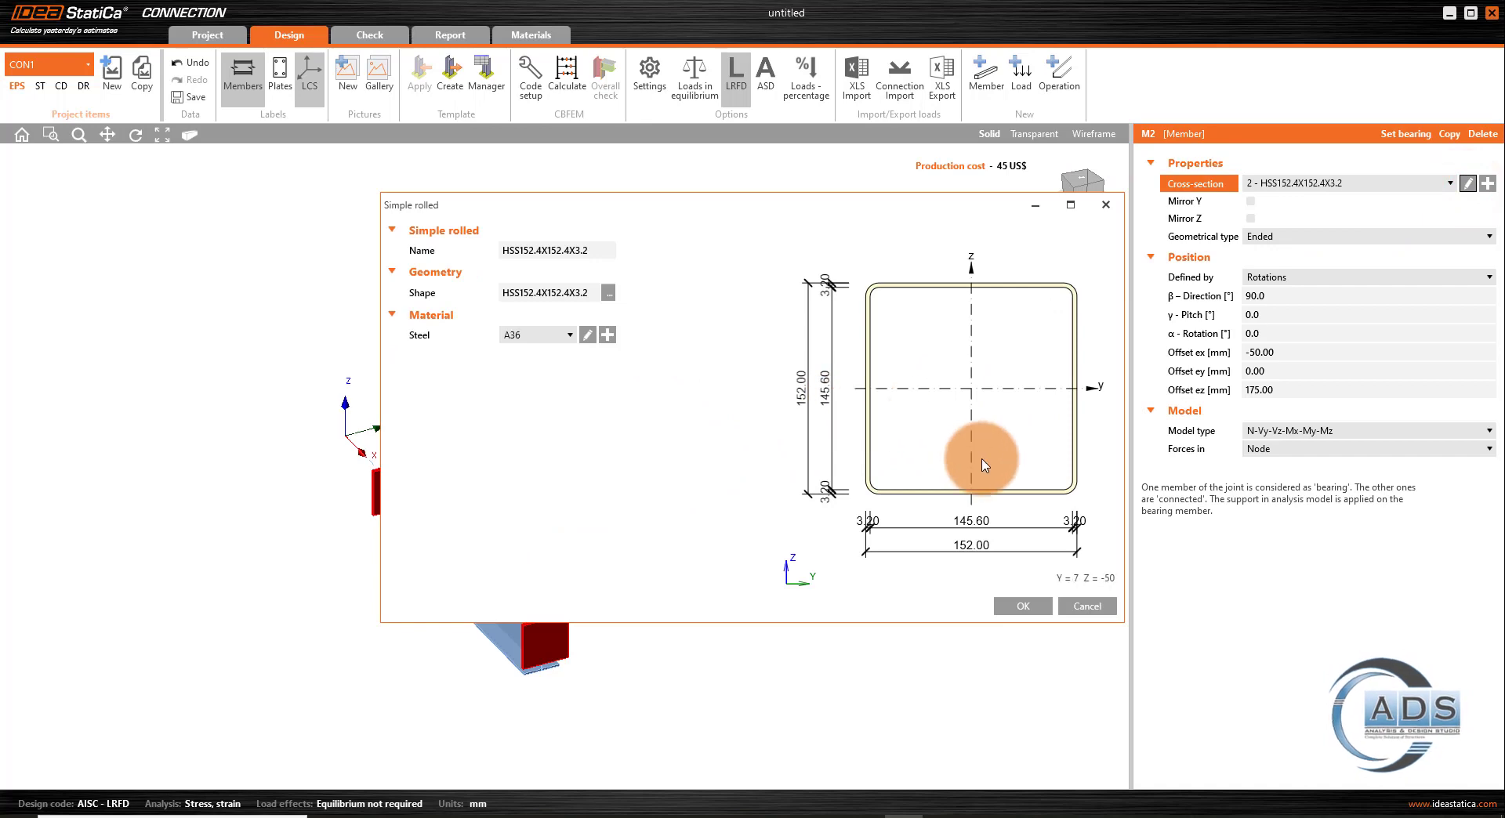
click(1085, 606)
click(1091, 196)
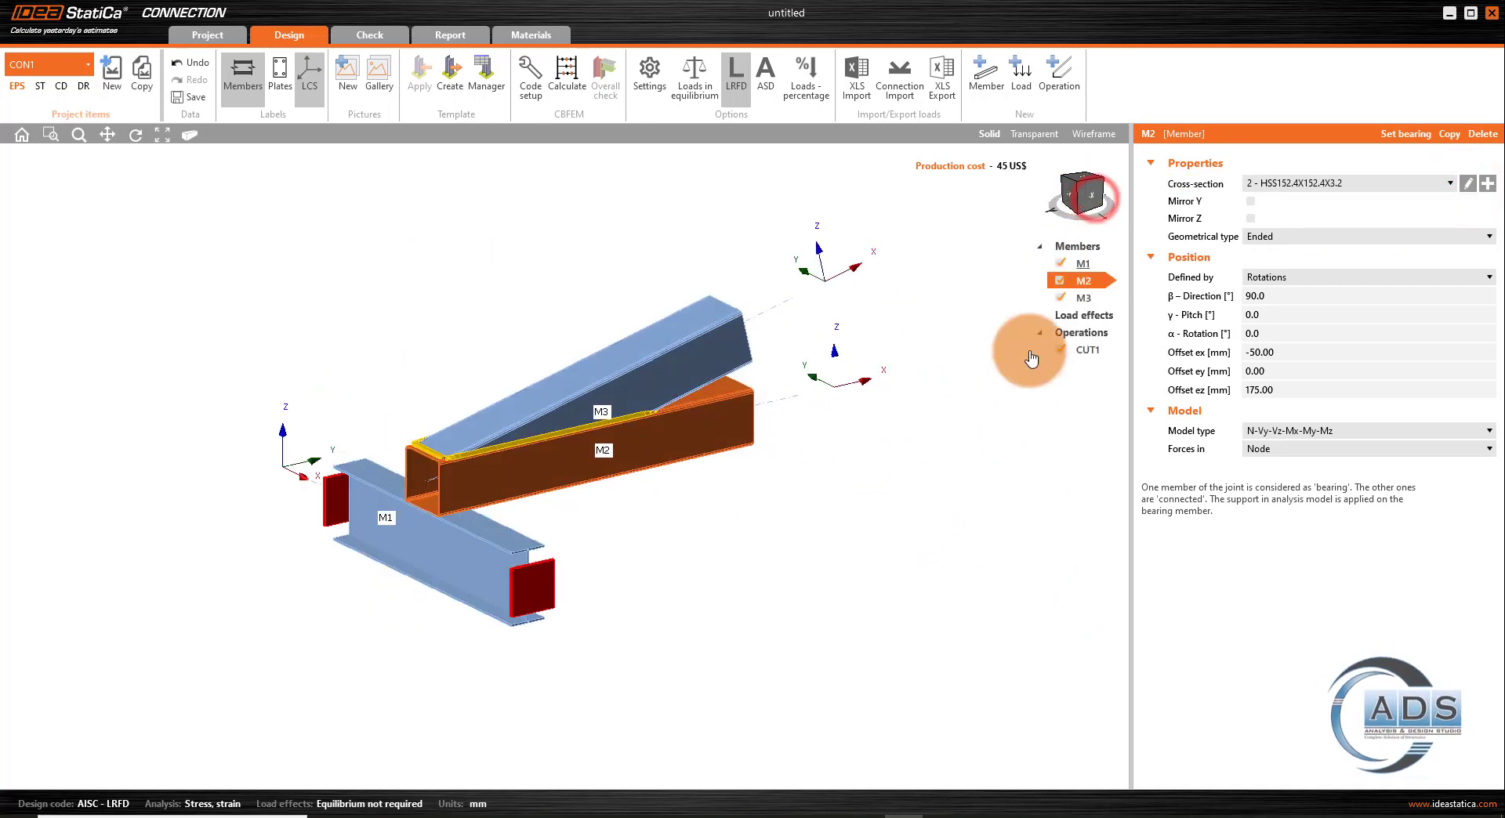
- Set the CUT1 flange and web welds to 3 mm and make both one-sided fillet welds
click(1088, 349)
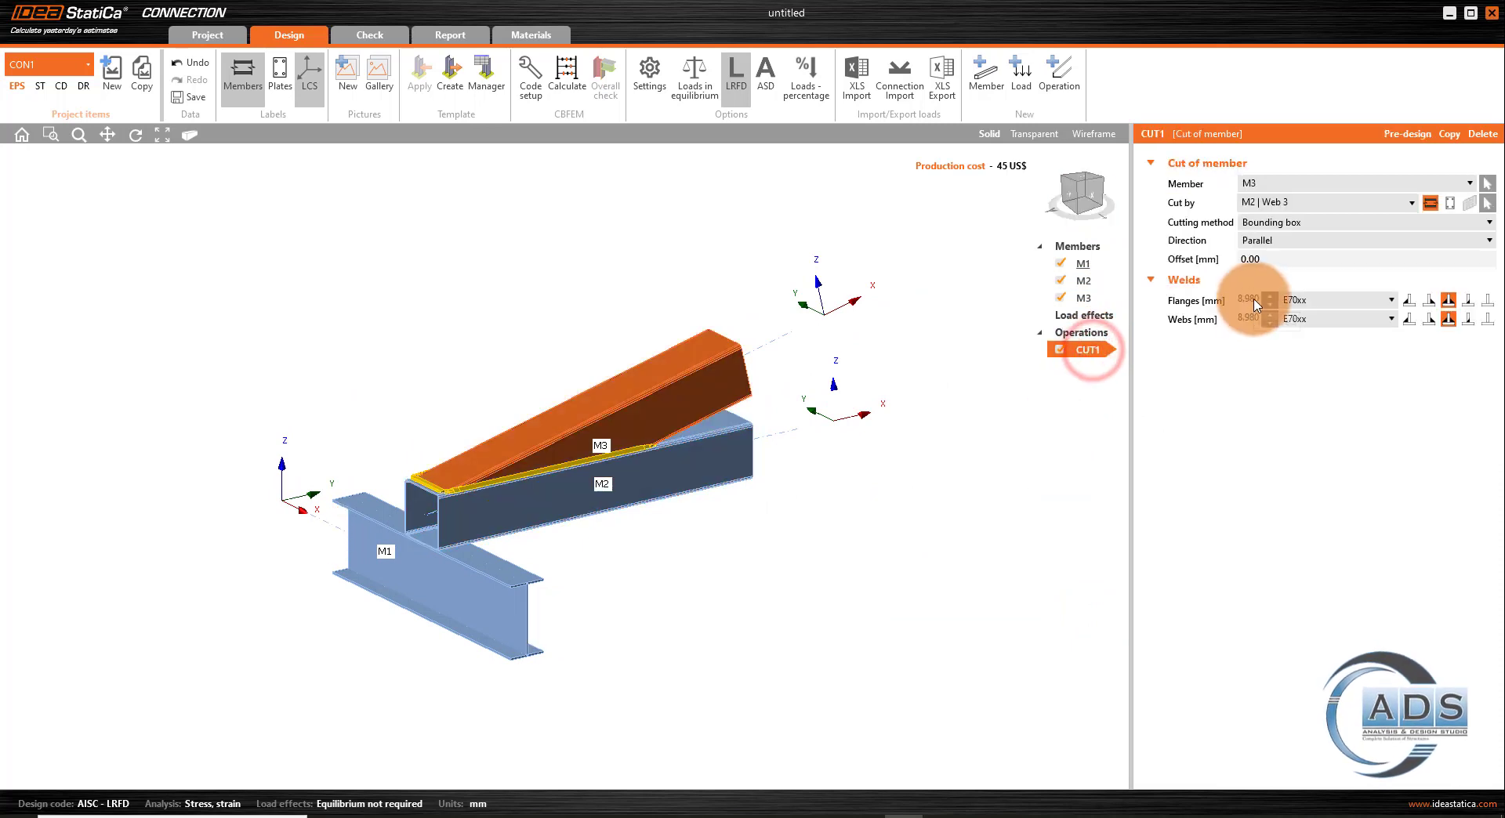
click(1255, 300)
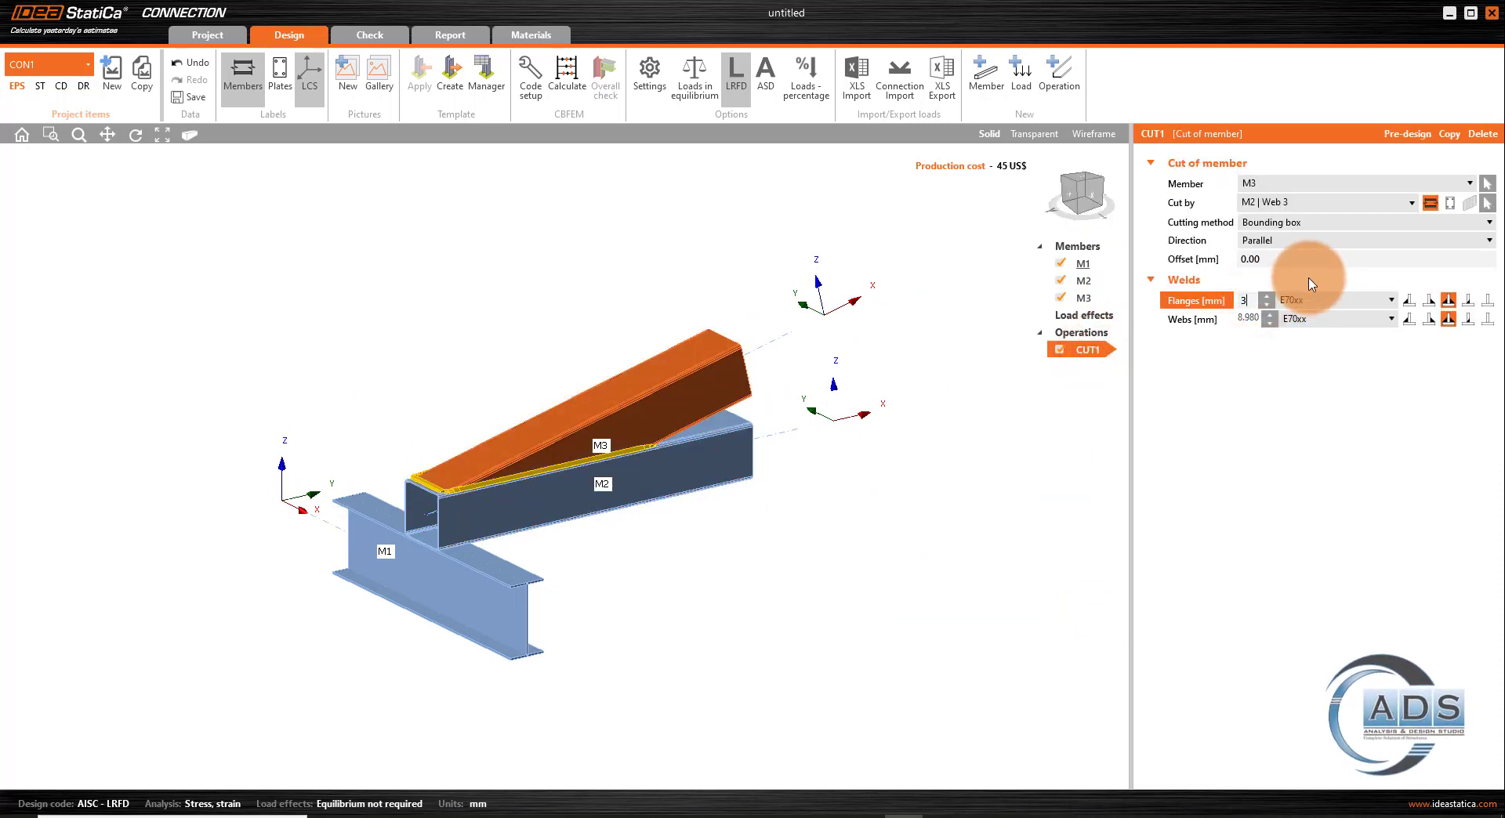
click(1269, 361)
text(3)
key(Return)
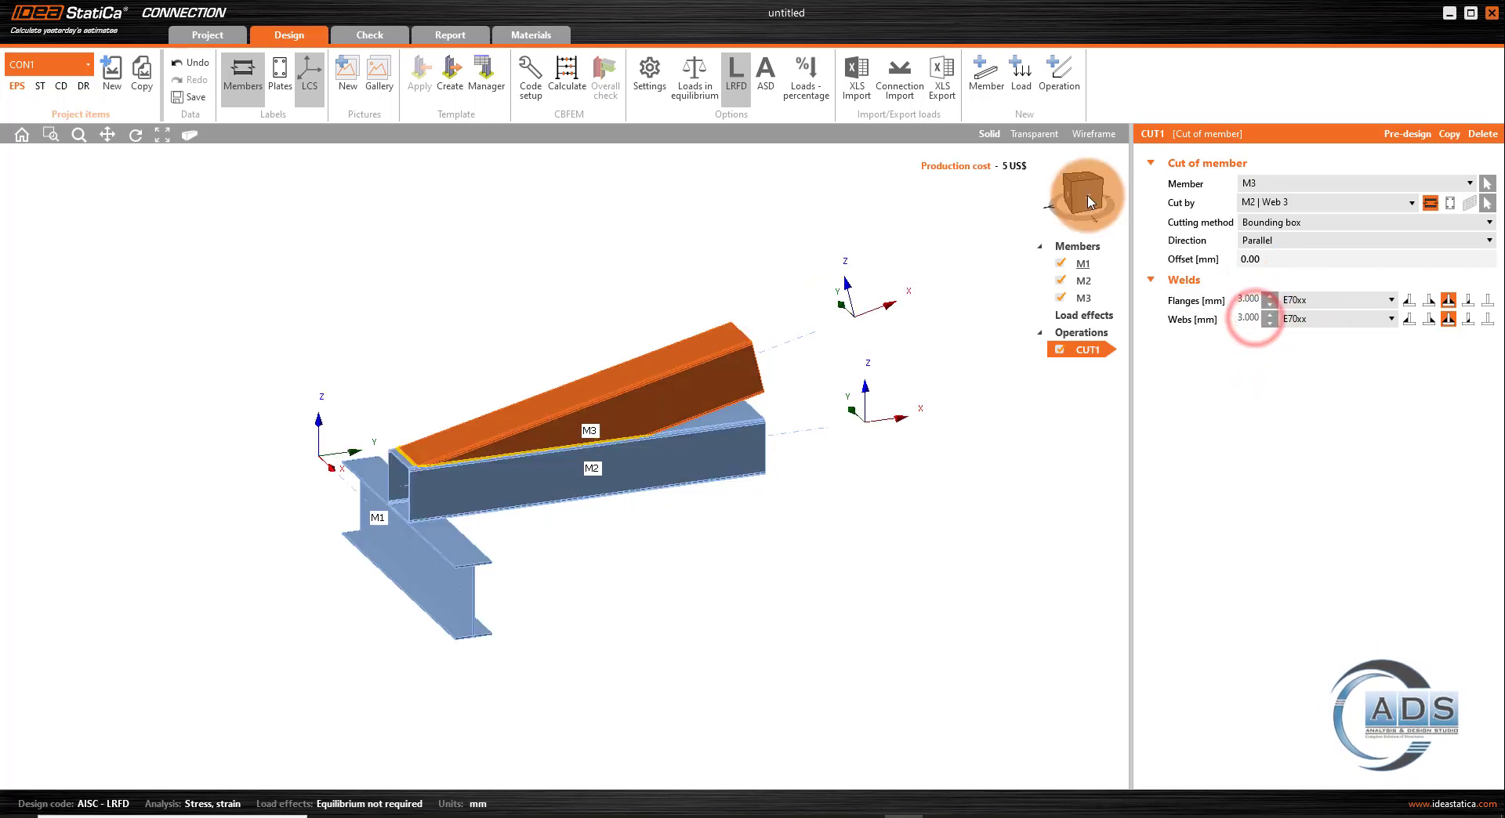
click(1408, 299)
click(1409, 318)
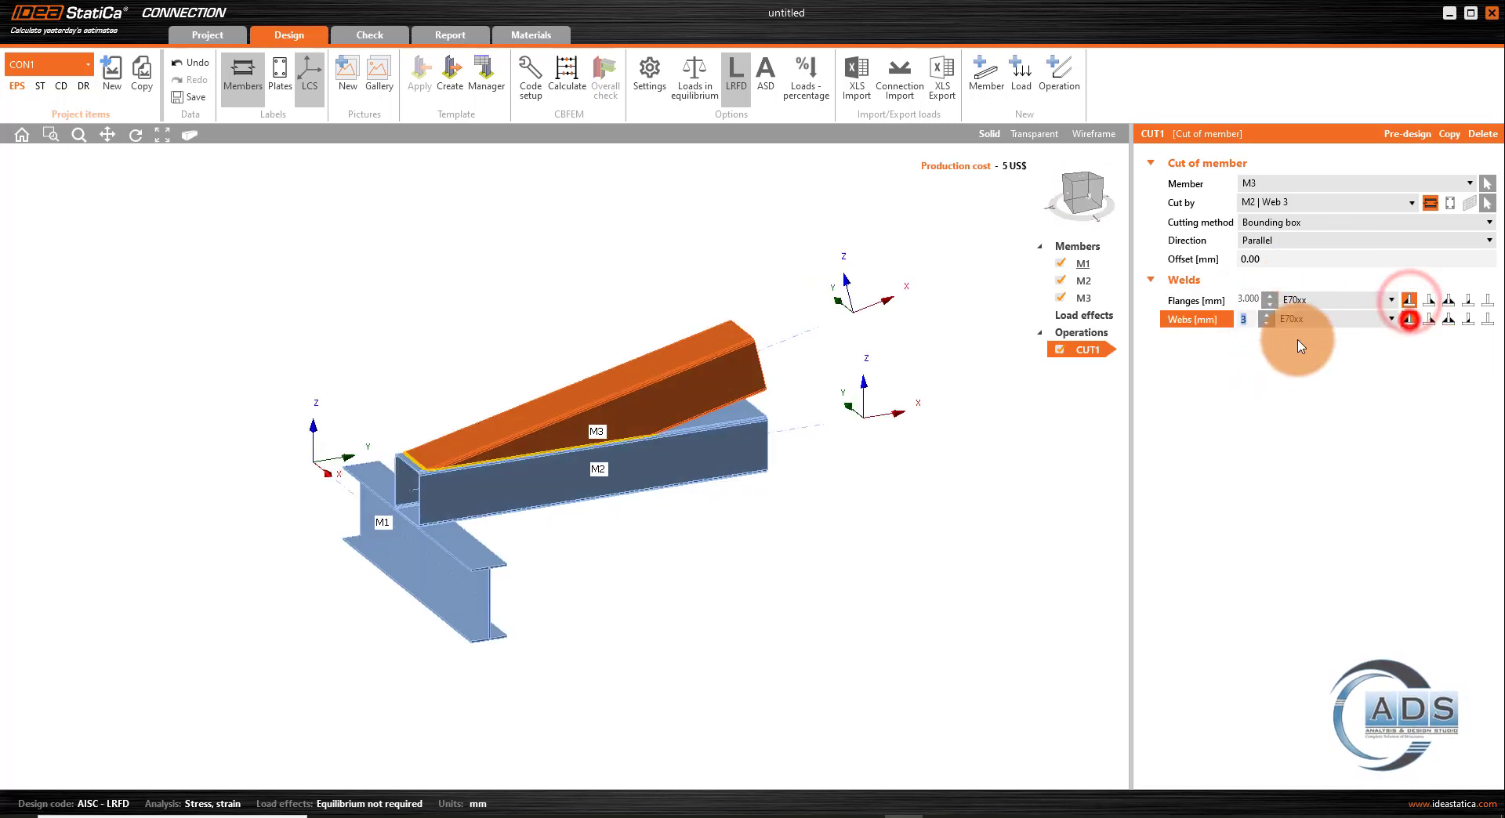
drag(1099, 199, 1092, 196)
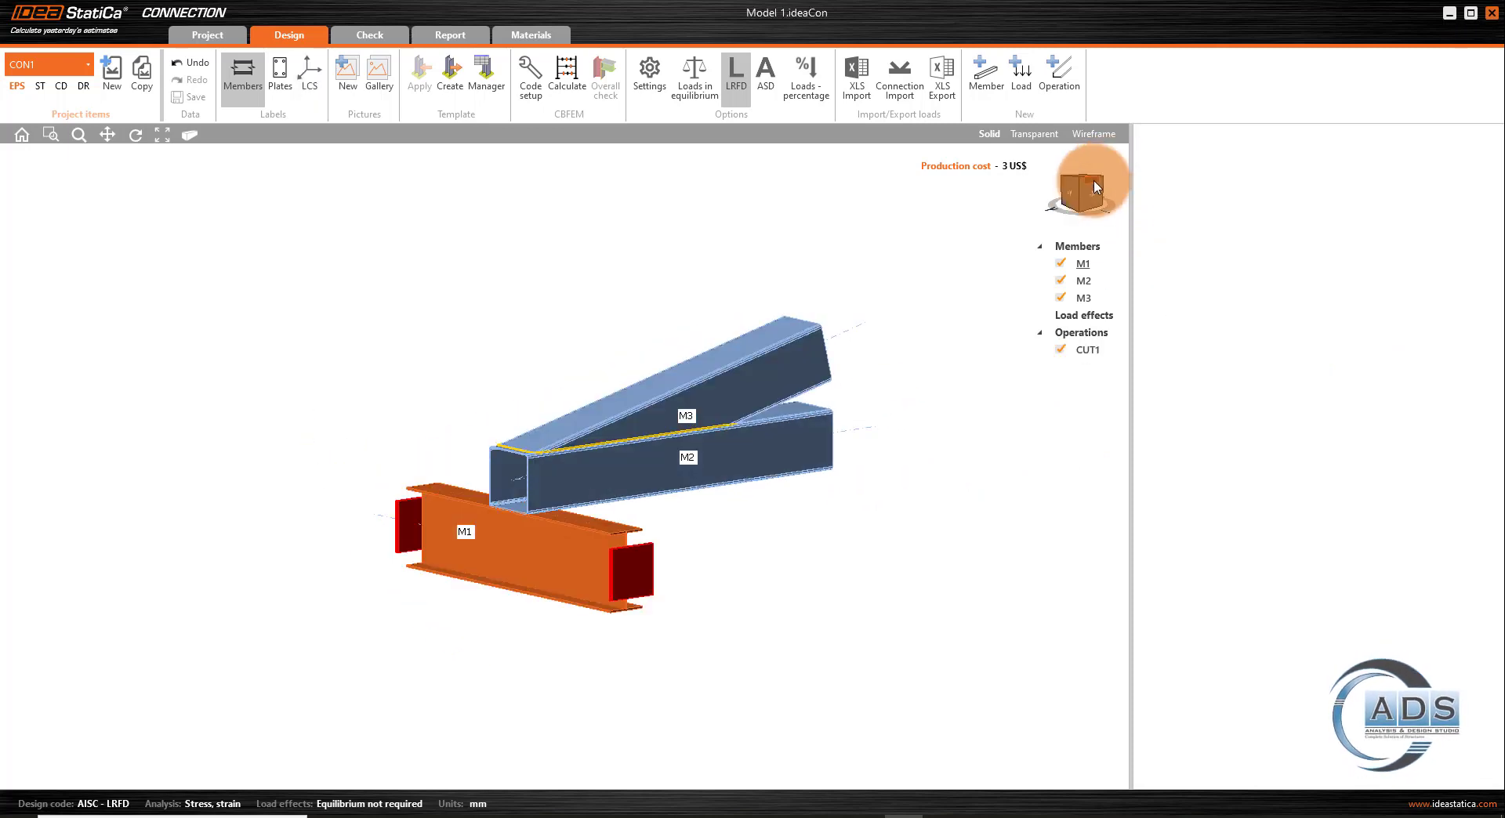
- Add a Stiffening member operation to model the cleat angle
mouse_move(1092, 183)
mouse_down()
mouse_move(1091, 203)
mouse_move(1067, 195)
mouse_up()
scroll(596, 532, up, 4)
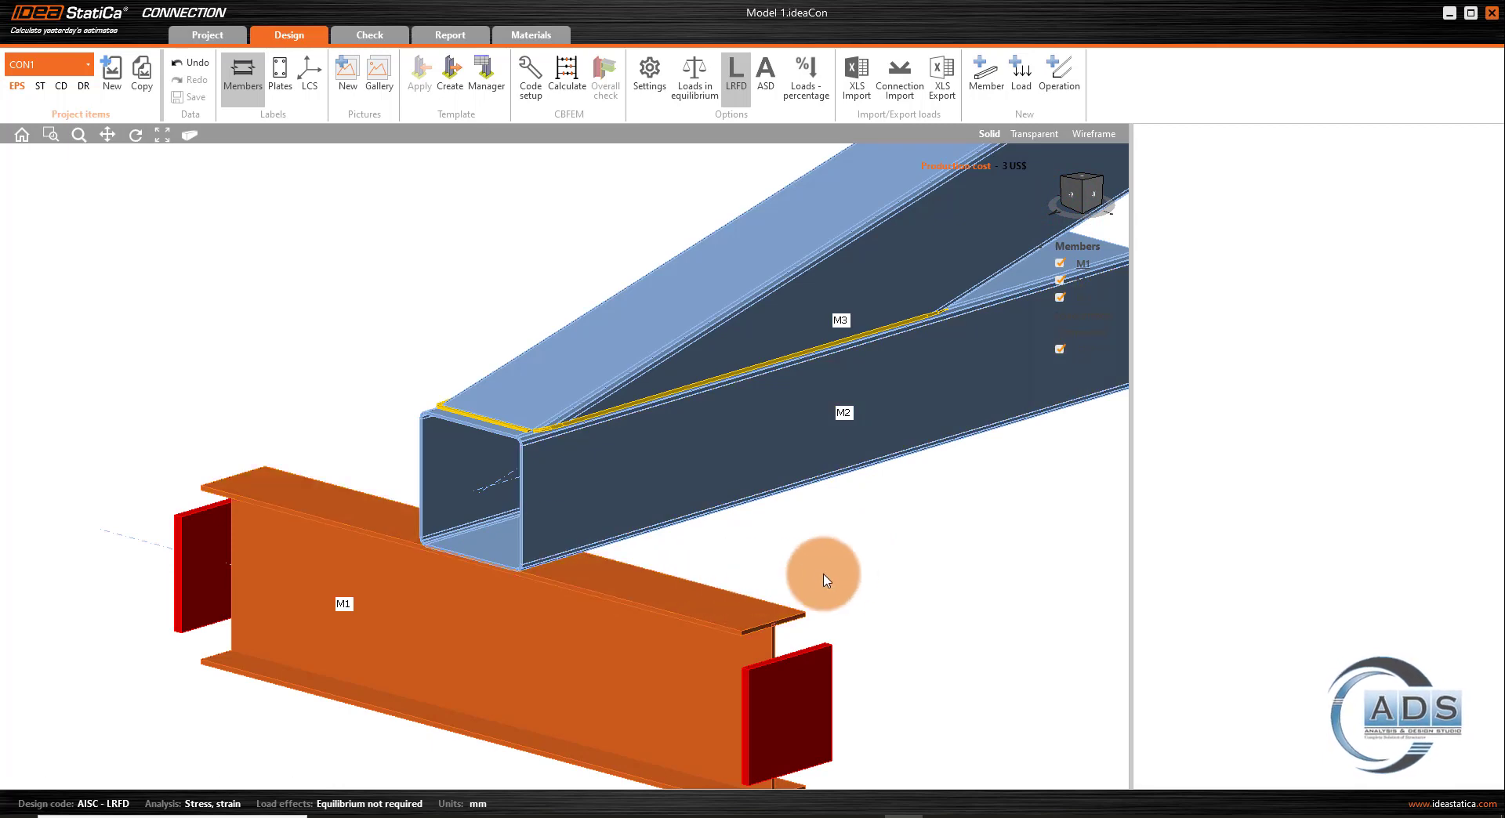
middle_drag(810, 581, 743, 556)
scroll(743, 557, down, 3)
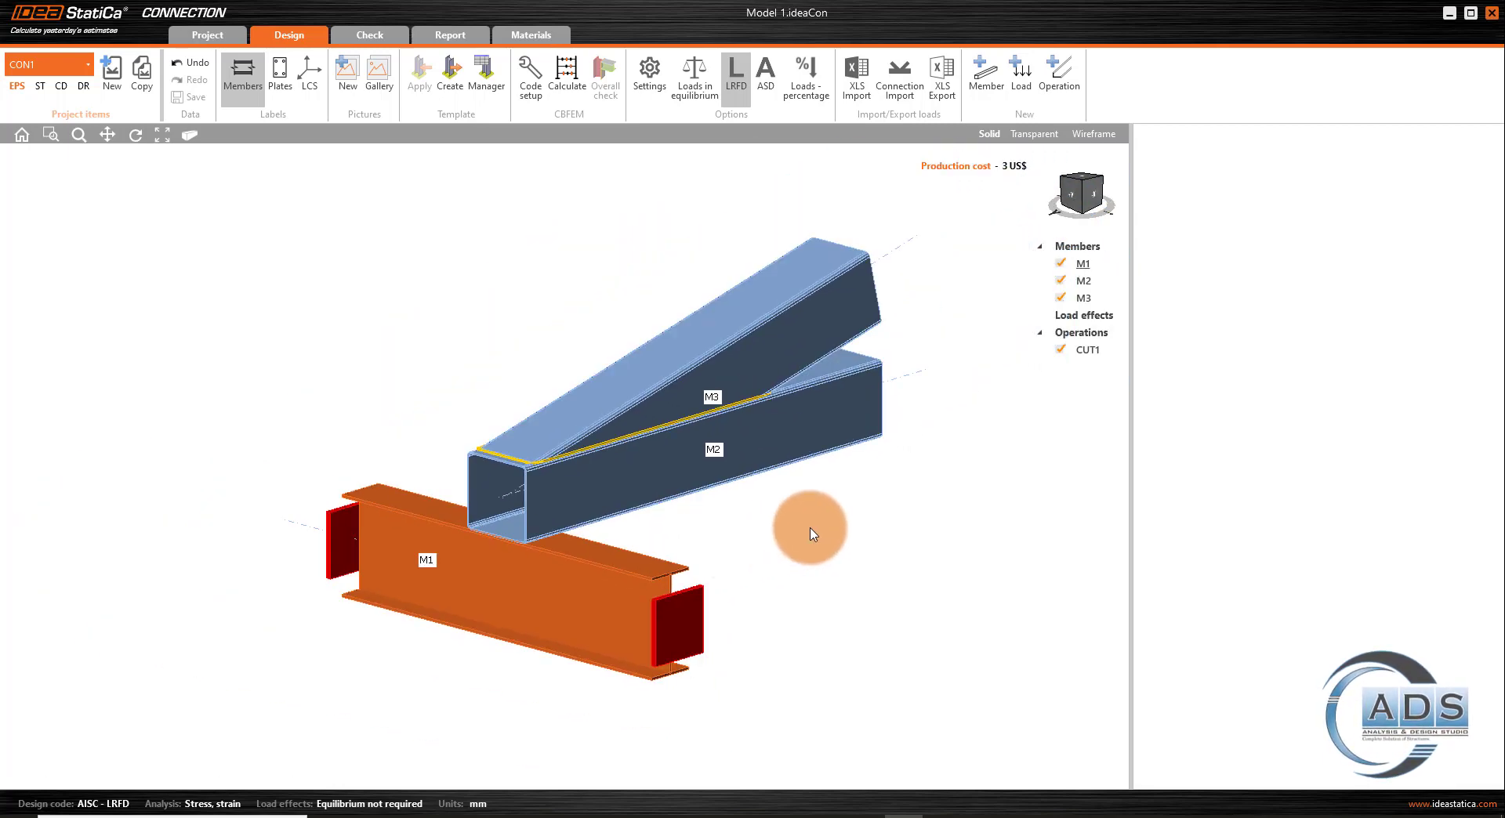
click(1078, 333)
click(1111, 343)
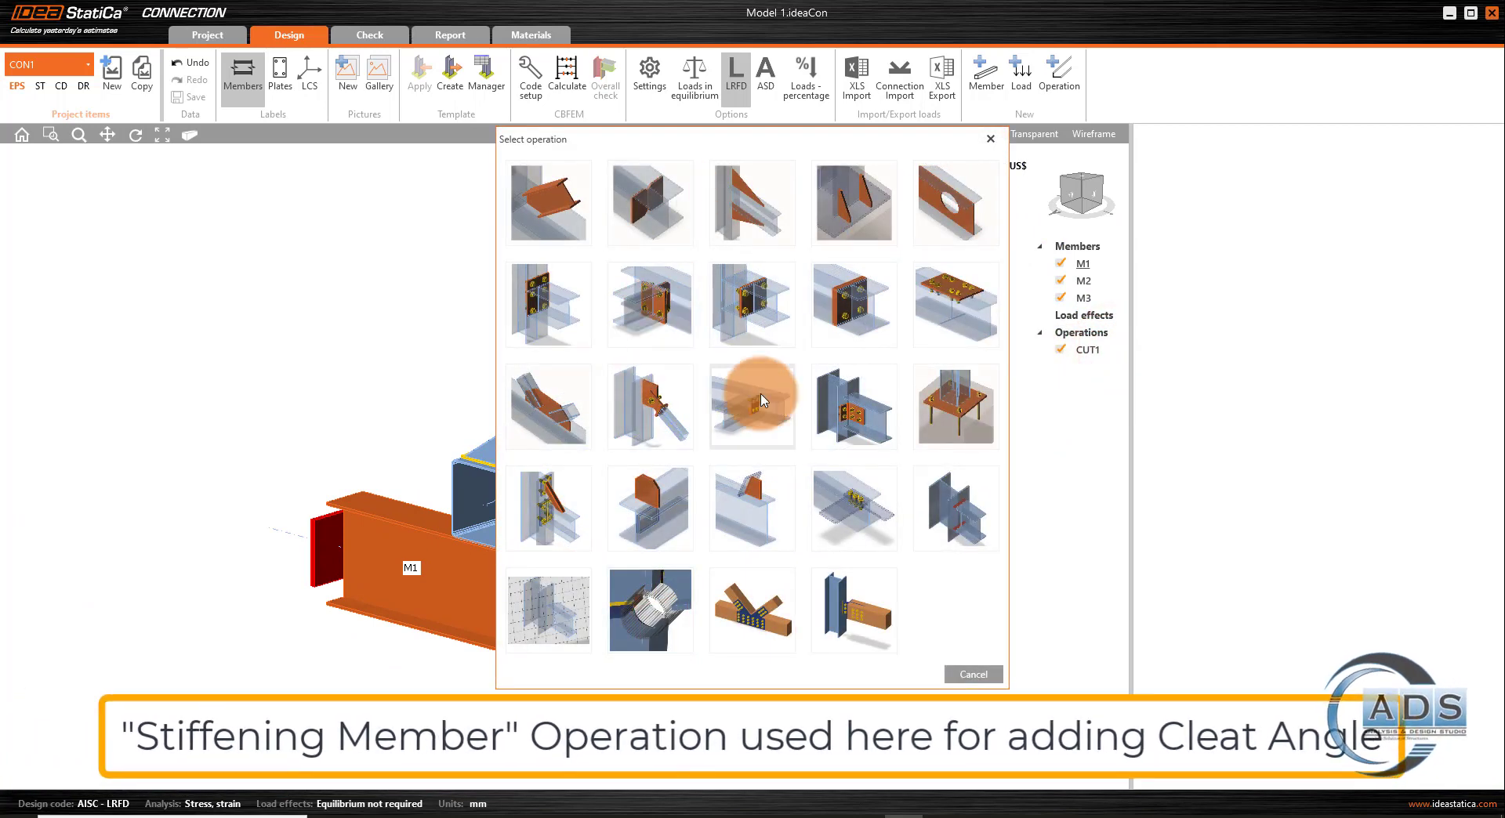
click(572, 502)
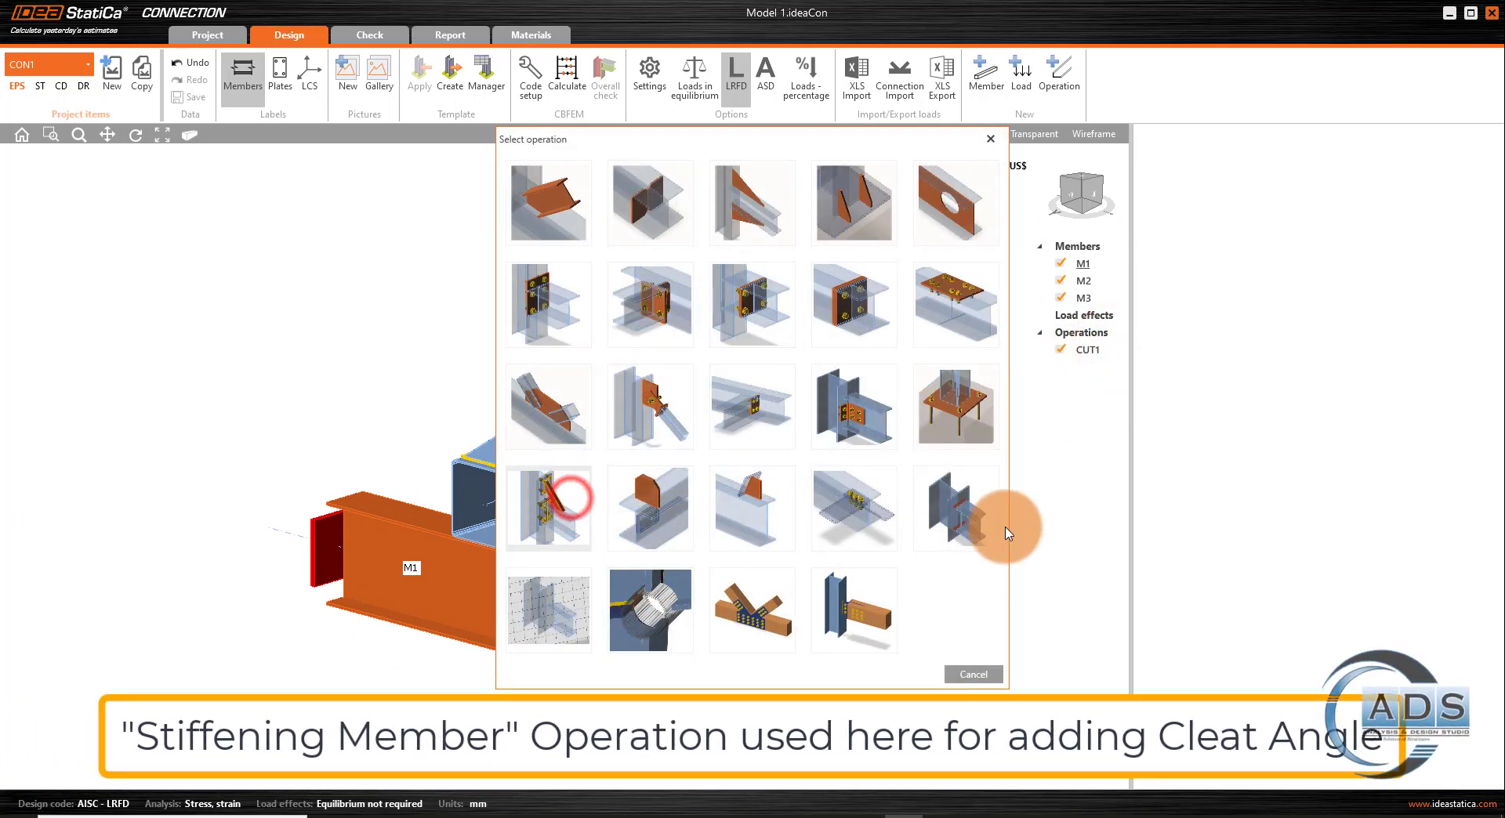
- Assign SM1 a new rolled angle section with 150 mm height, 100 mm width, 6 mm thickness and both radii at 0 mm
click(1485, 186)
click(866, 383)
click(584, 291)
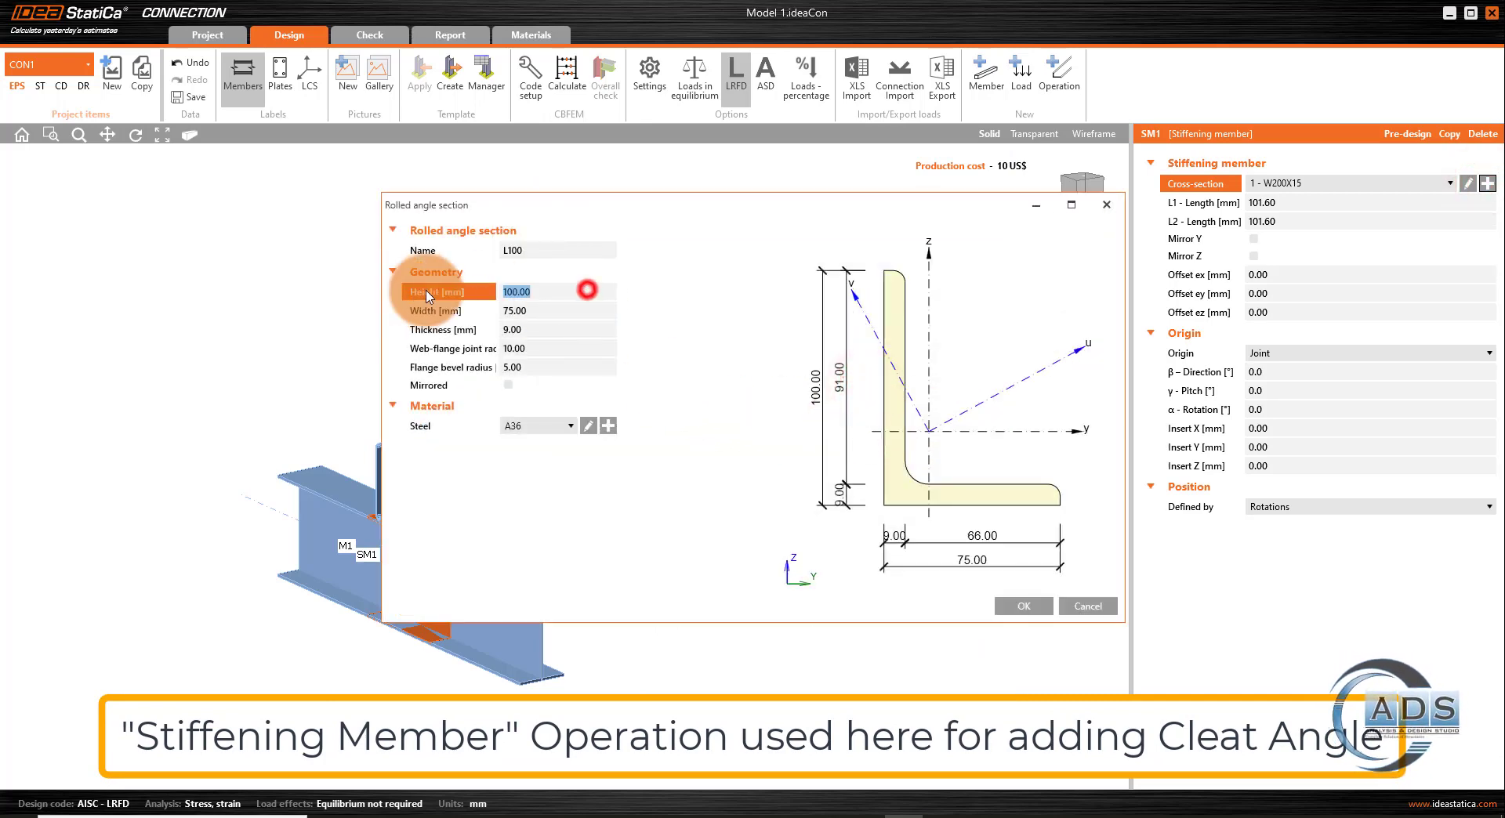
click(548, 311)
text(1)
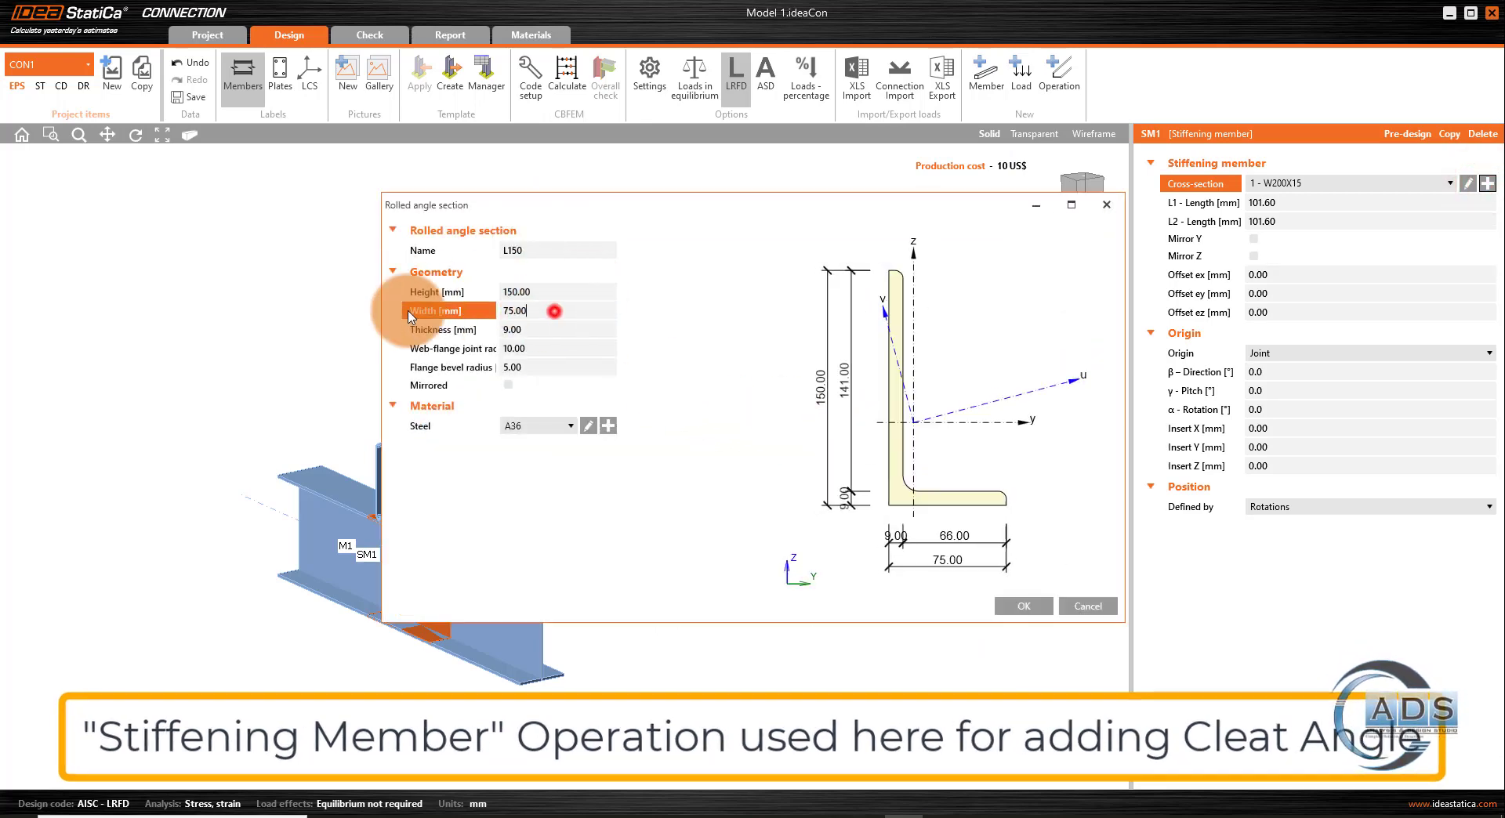
text(00)
key(Tab)
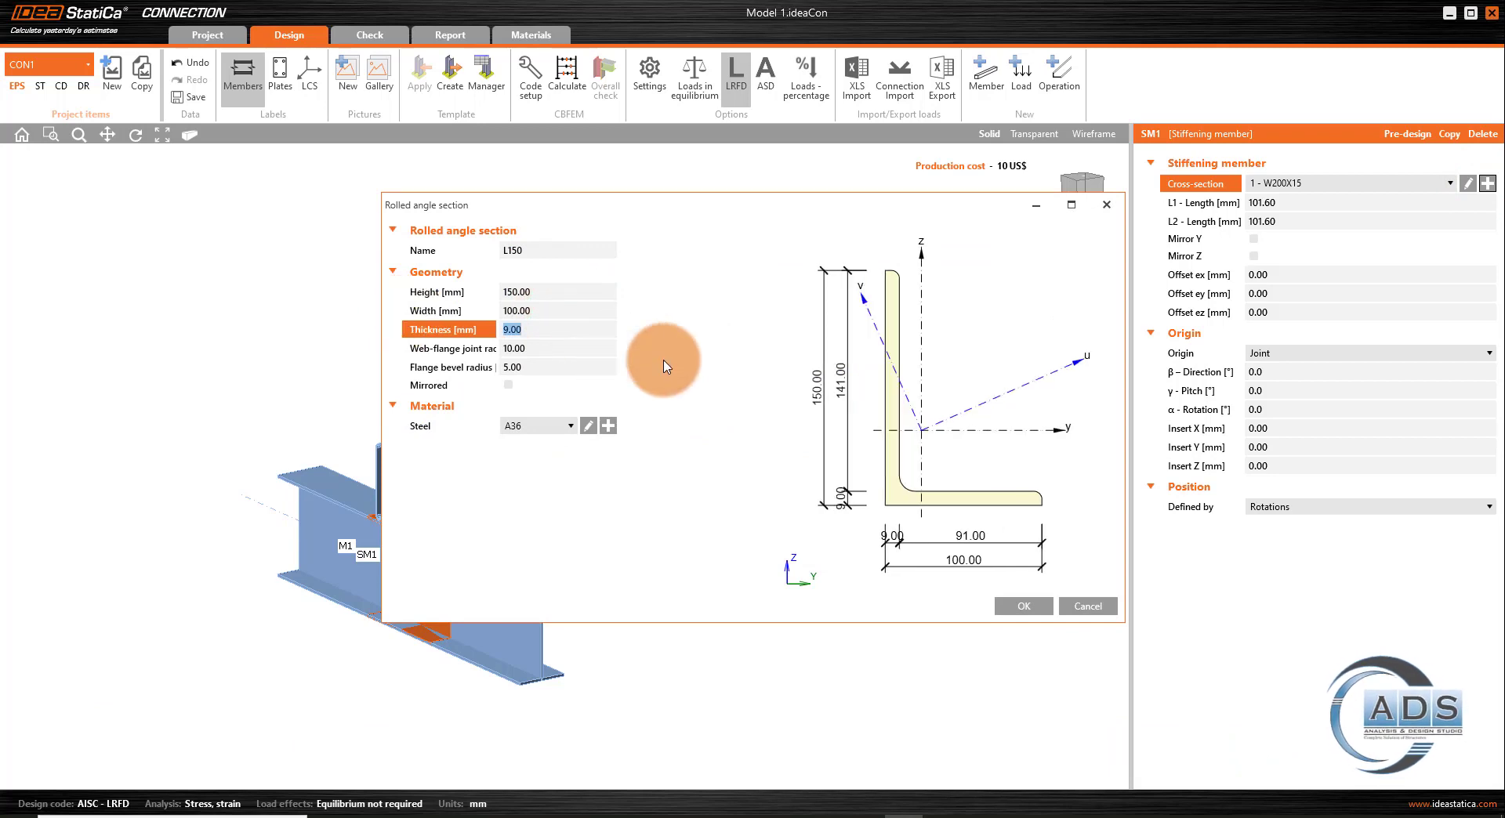
key(Tab)
key(Tab)
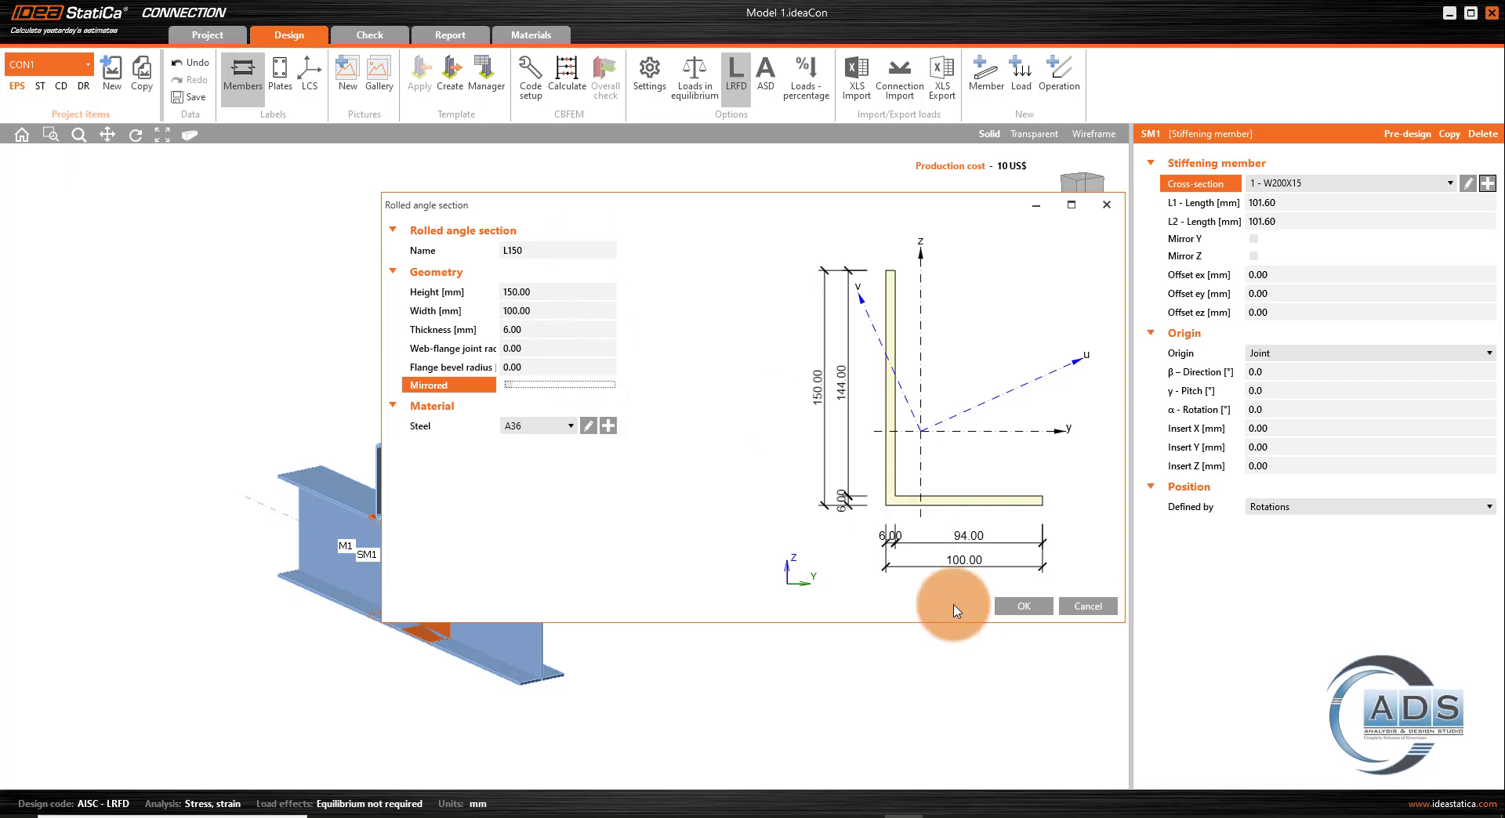
click(1030, 610)
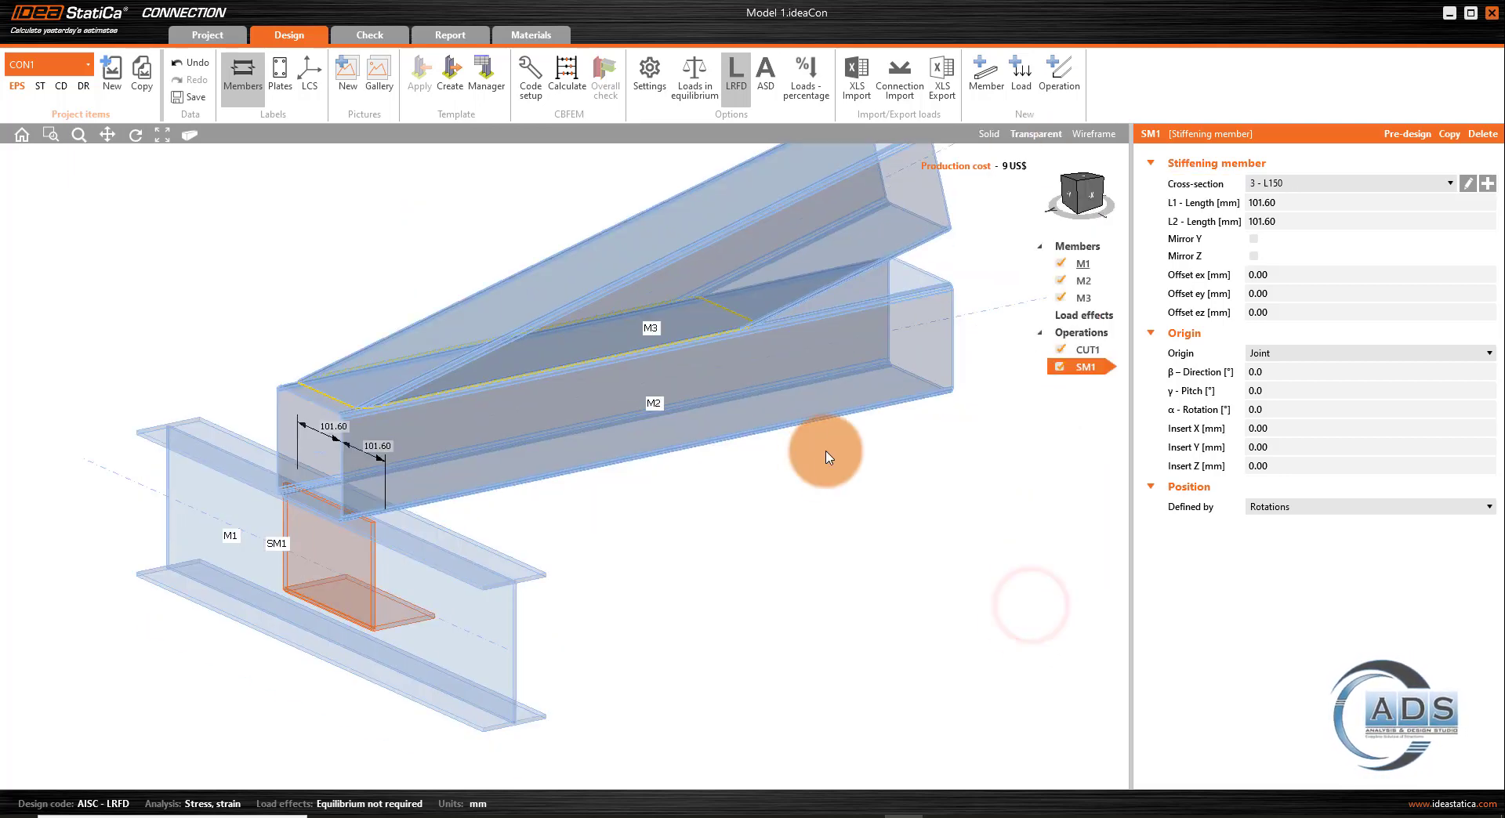
- Set the β direction of the stiffening member SM1 to 90°
scroll(854, 552, down, 2)
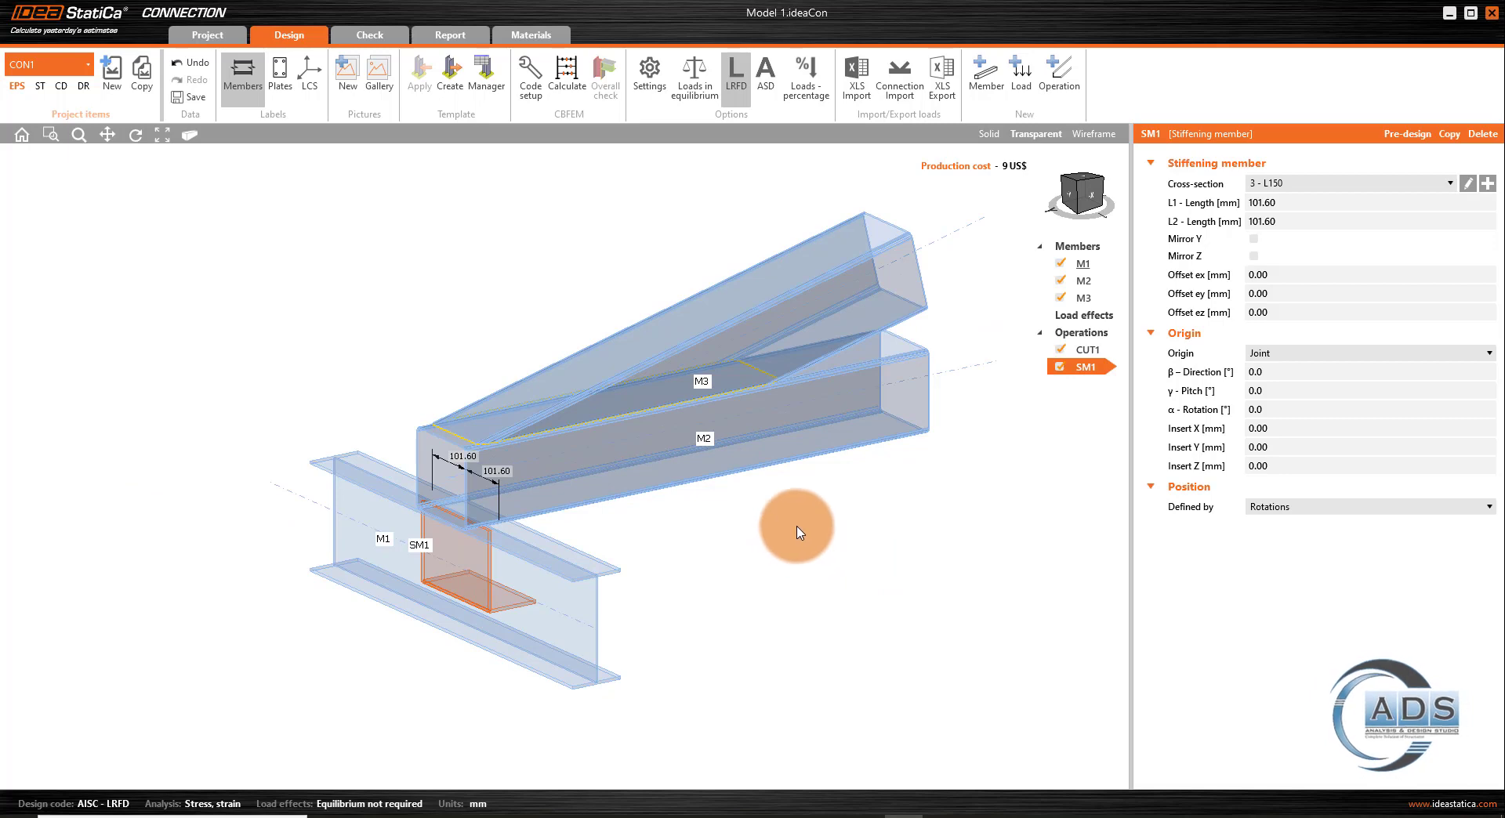
scroll(797, 533, up, 2)
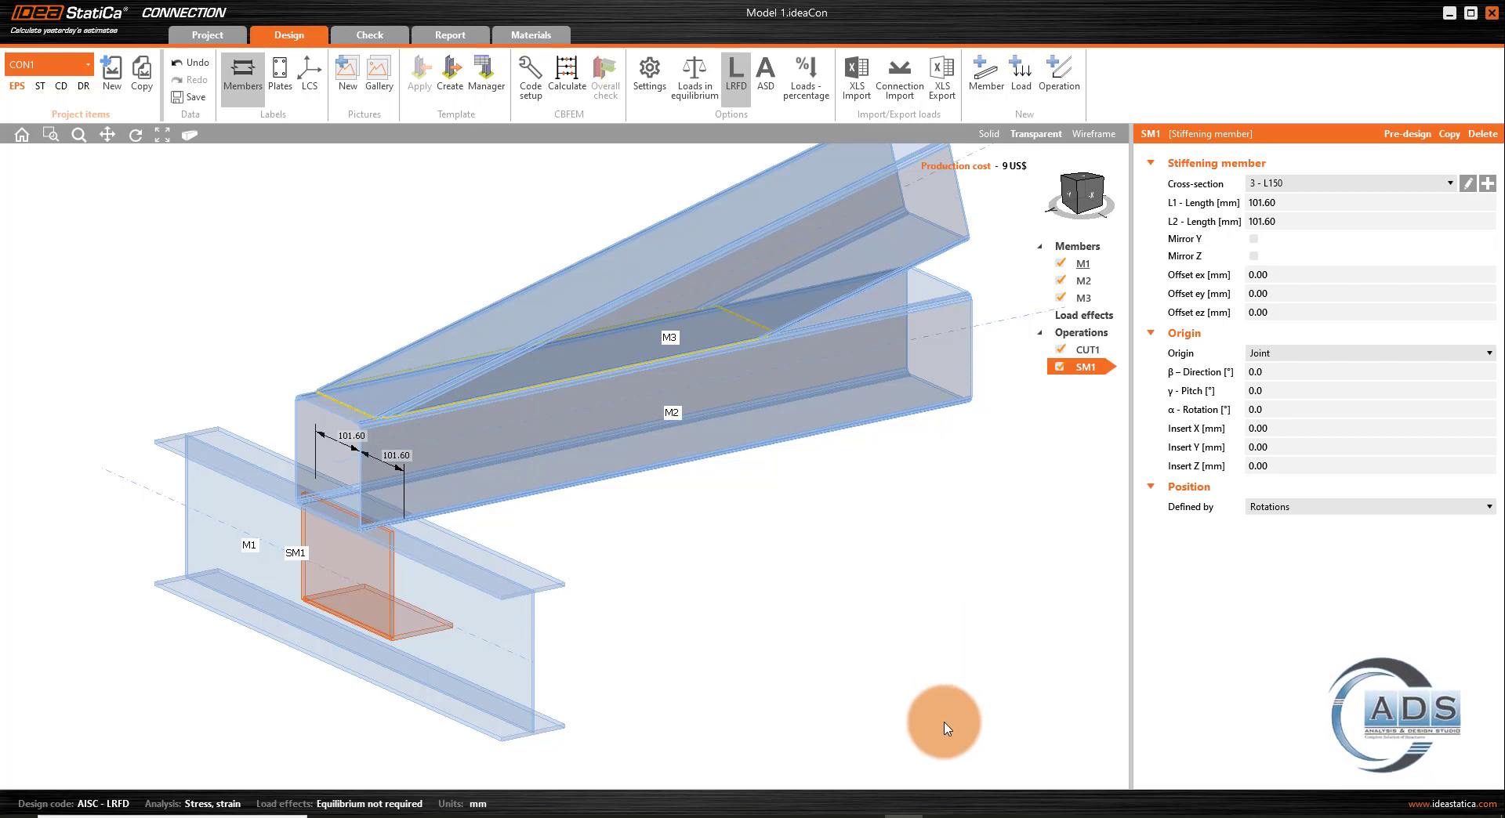
middle_drag(943, 707, 833, 691)
drag(1307, 369, 1231, 369)
key(Return)
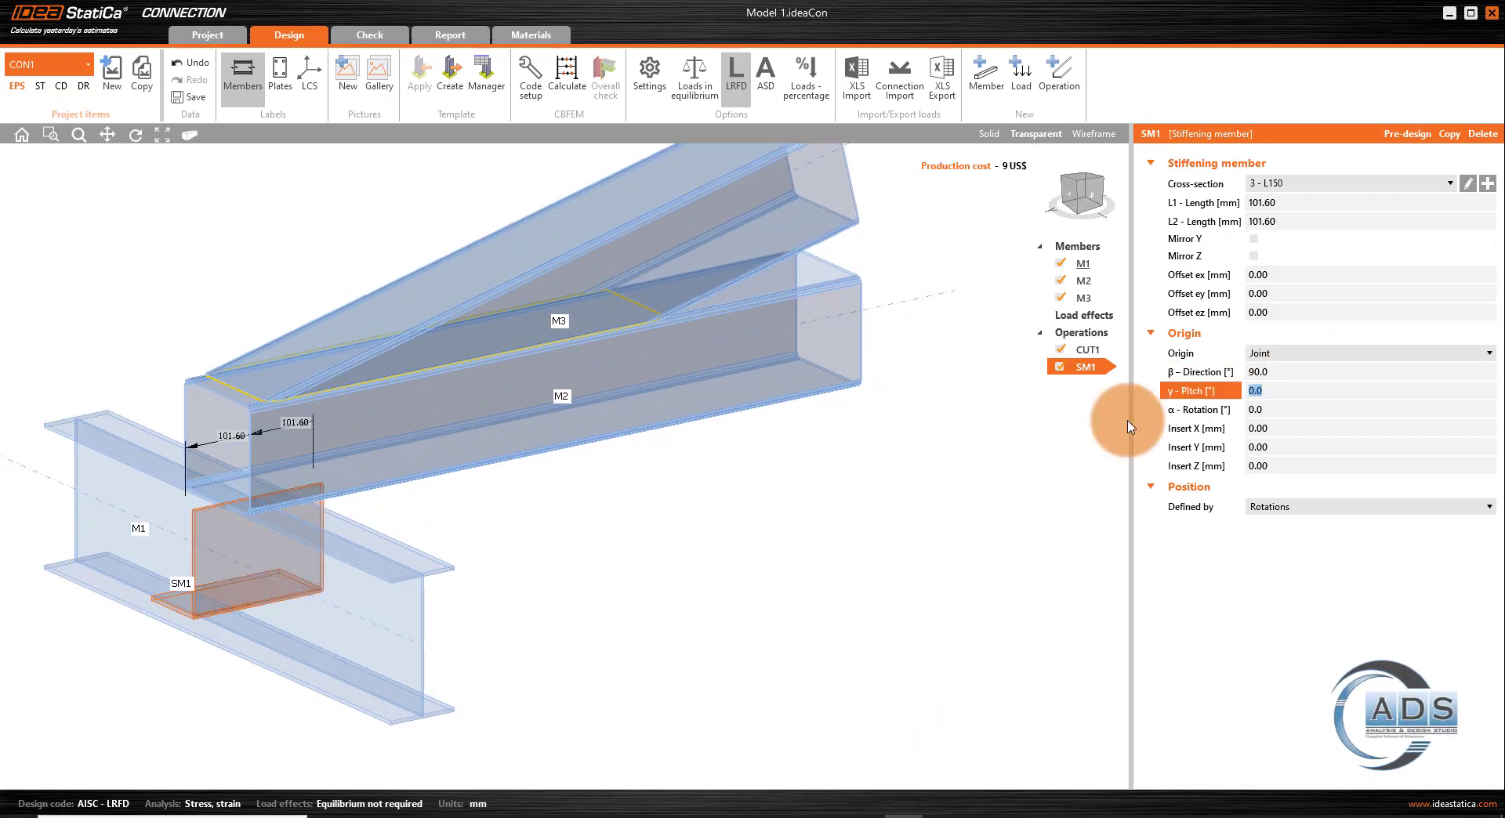
- Display the local coordinate systems of the members and the stiffening member SM1
click(1071, 195)
scroll(936, 402, down, 2)
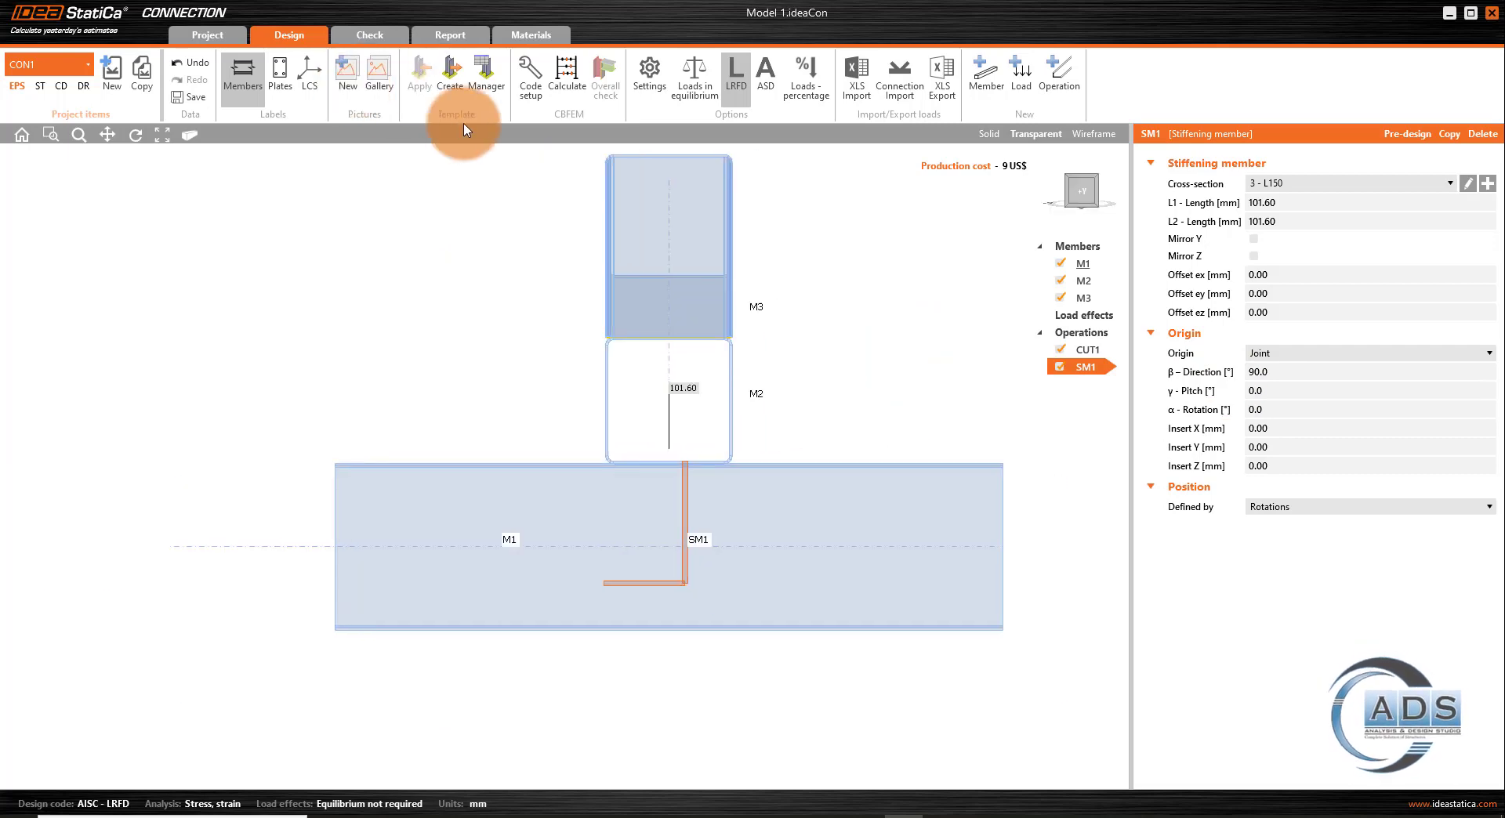
click(330, 88)
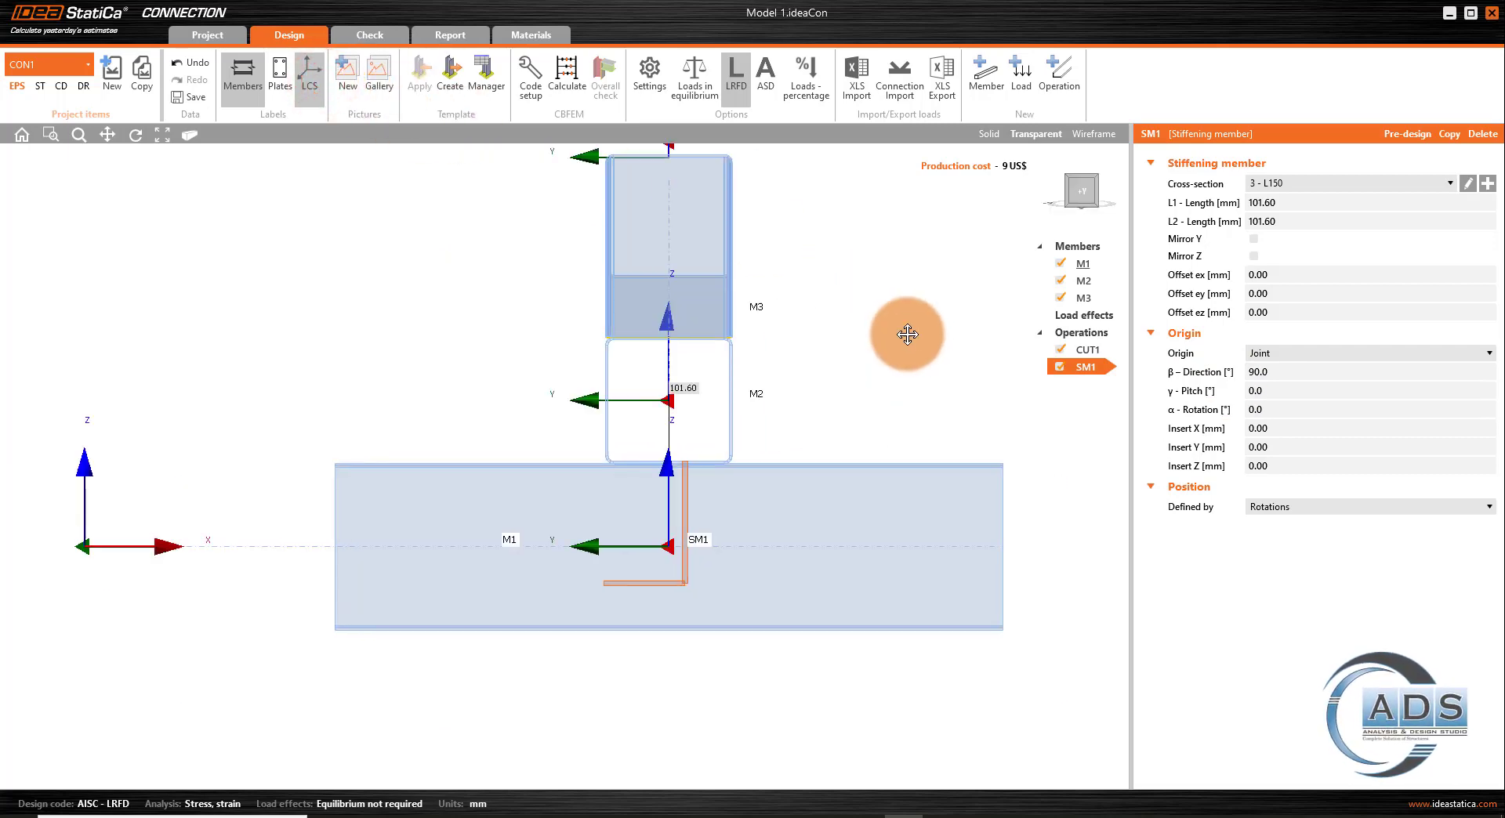
click(1066, 197)
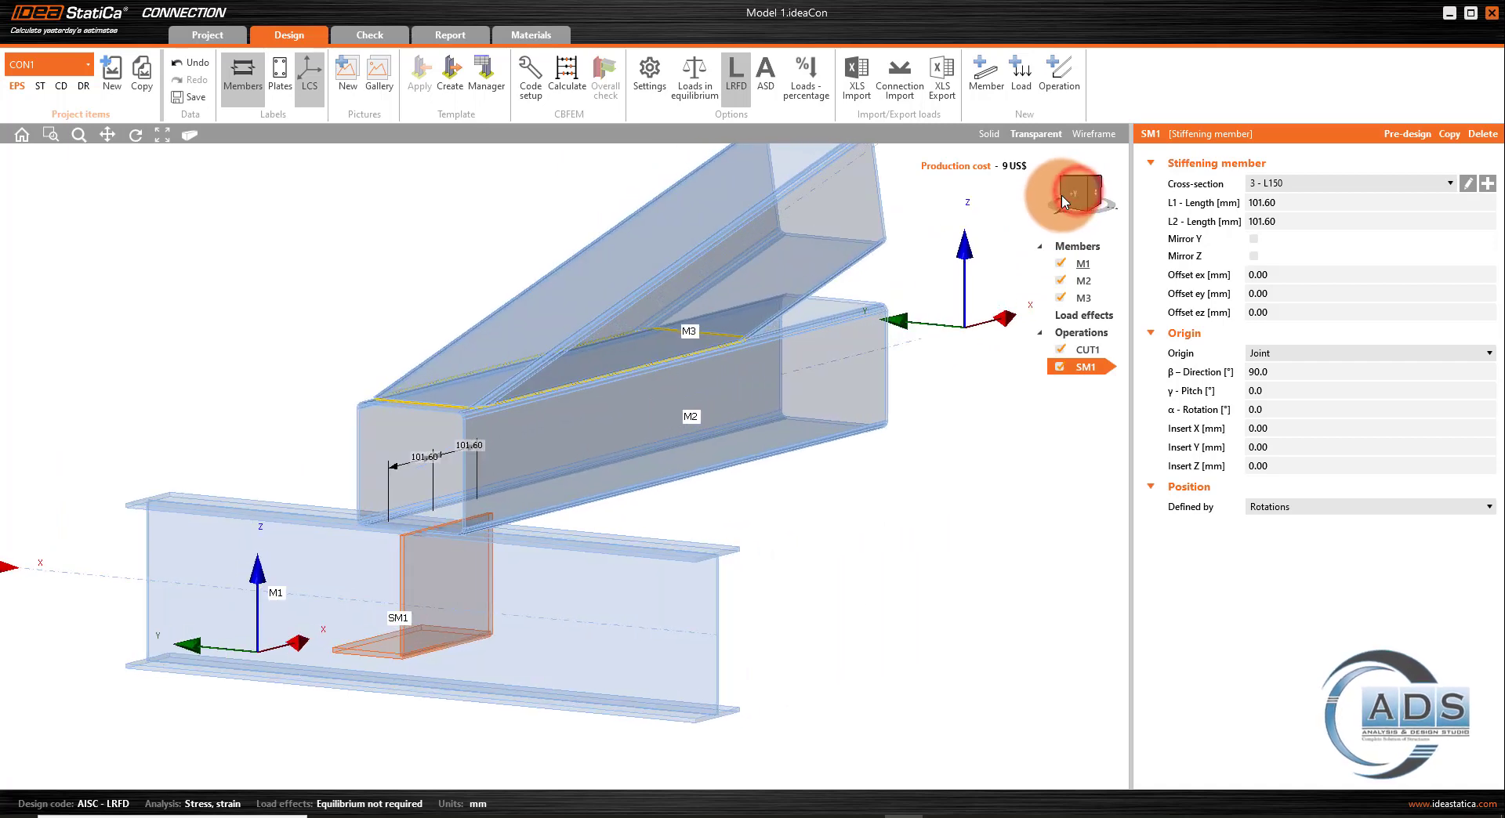
drag(1062, 201, 1069, 201)
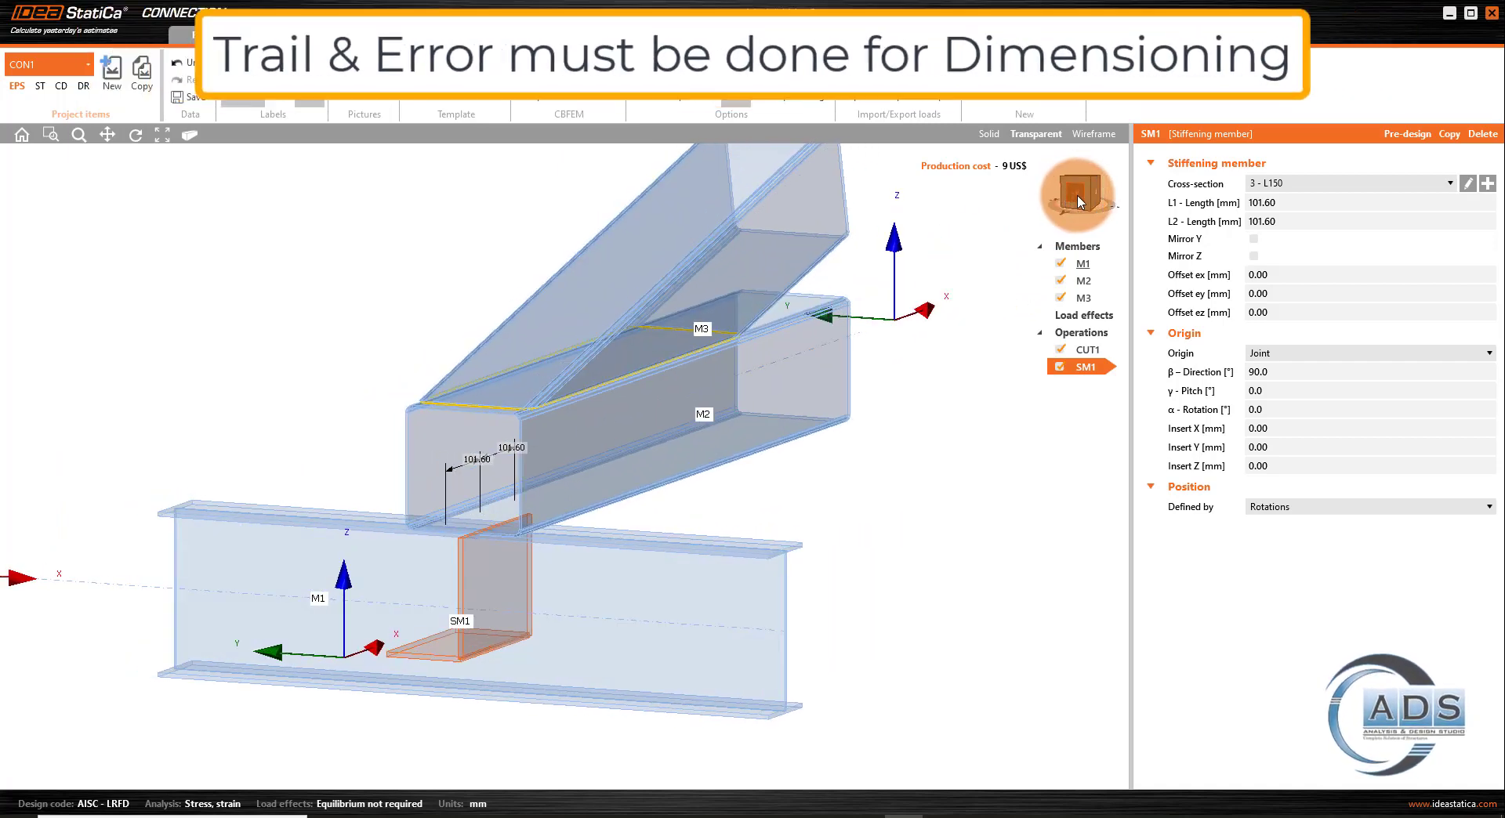
click(1080, 202)
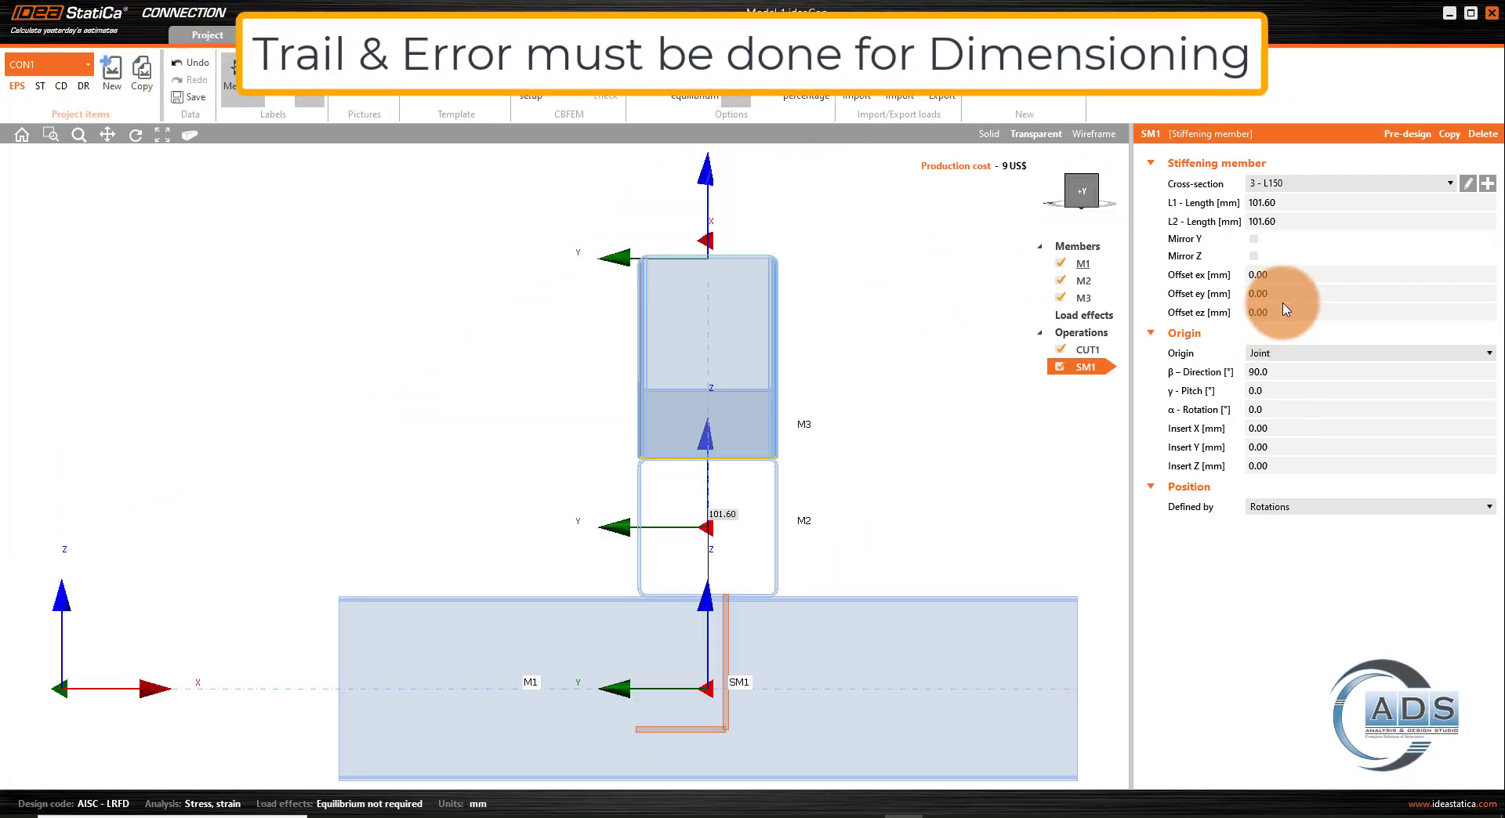
- Set the ez offset of the cleat angle SM1 to 145 mm and its ey offset to 100 mm
click(1261, 312)
text(150)
key(Return)
drag(1296, 310, 1248, 309)
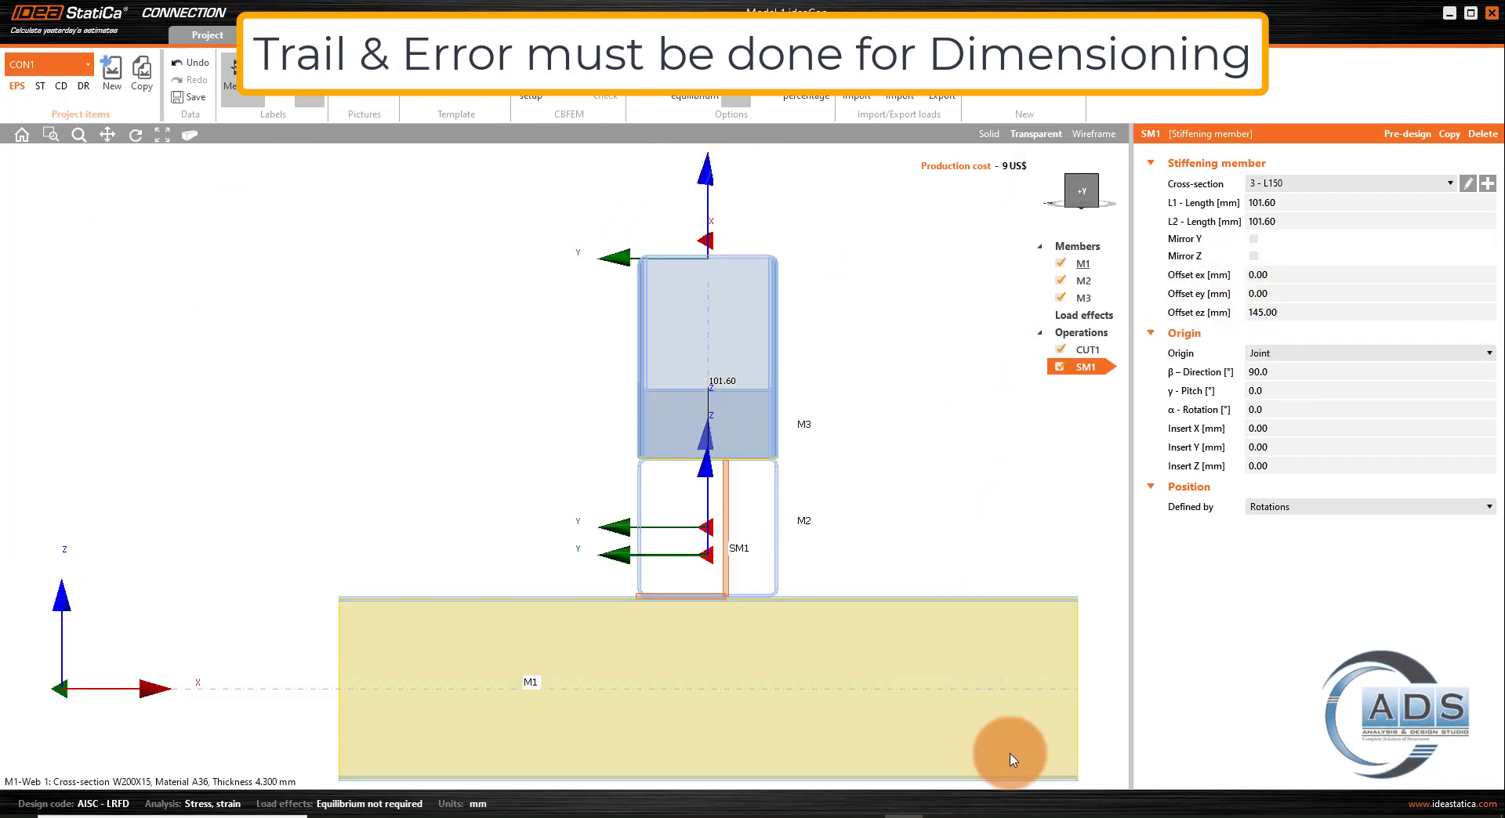
text(100)
key(Return)
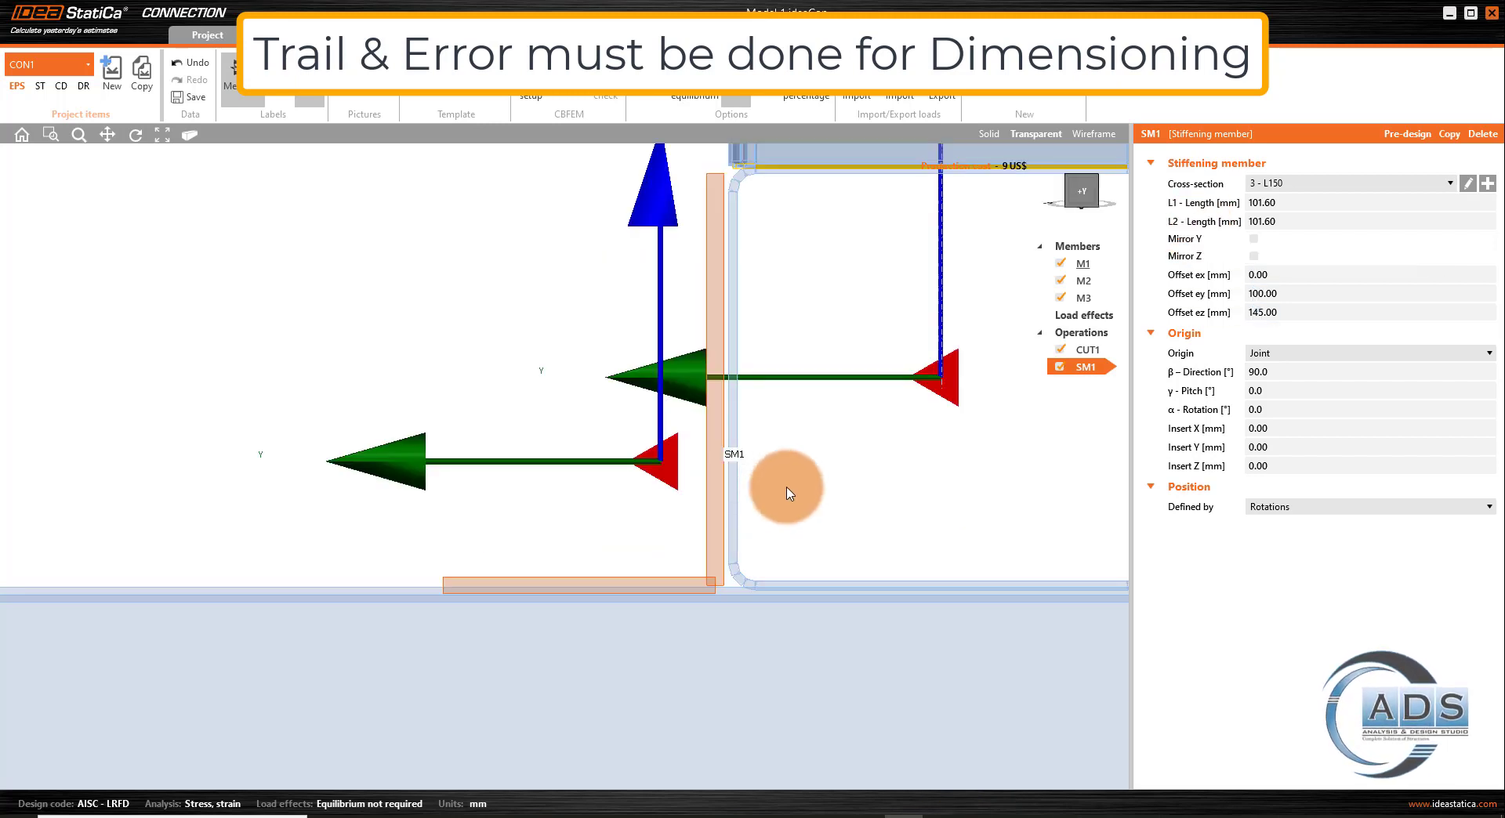
- Refine the position of the cleat angle SM1 with an ey offset of 98 mm and an ez offset of 147 mm
click(1308, 291)
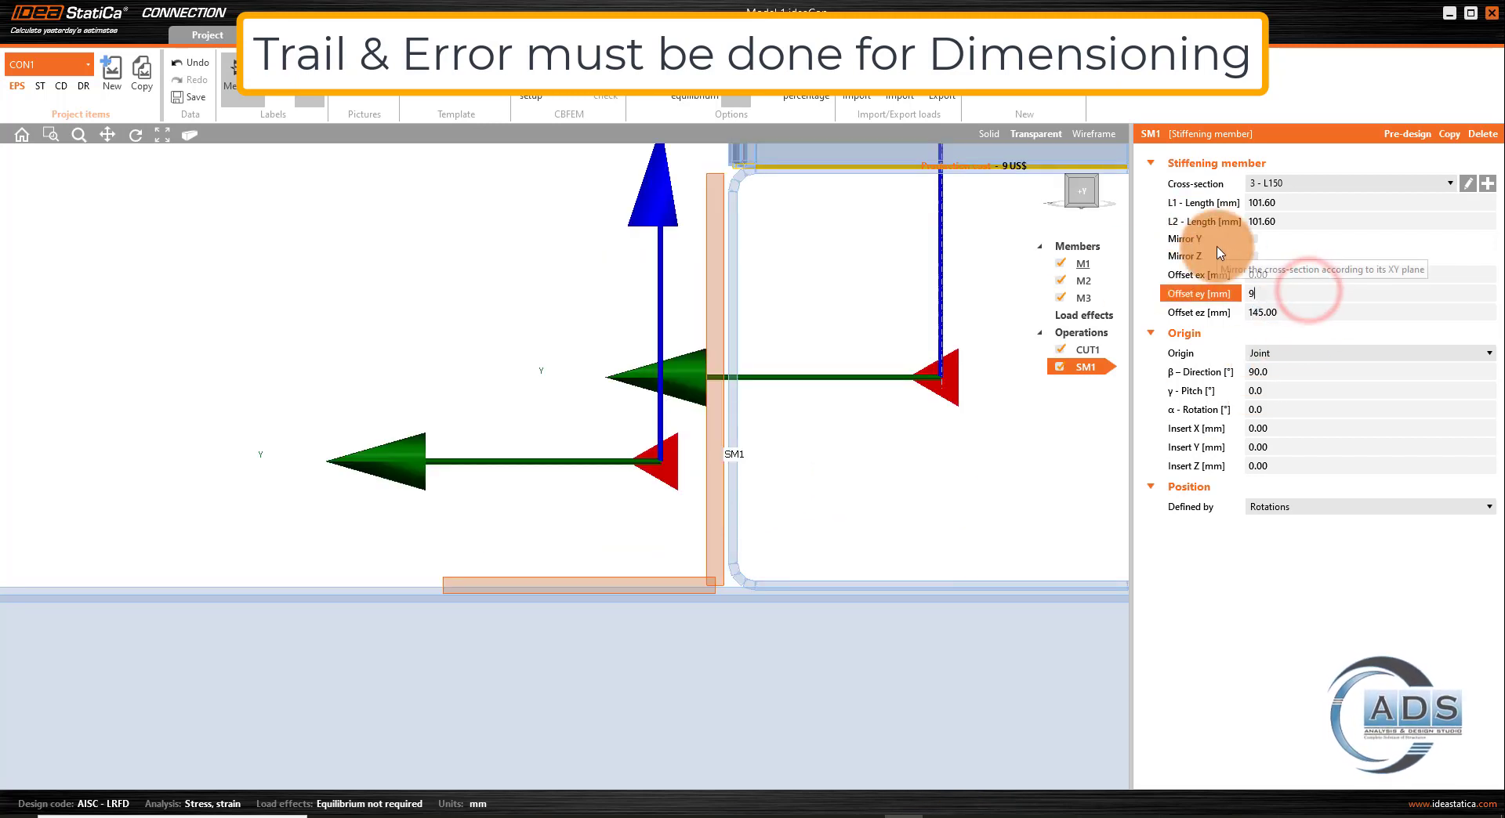
scroll(843, 460, up, 8)
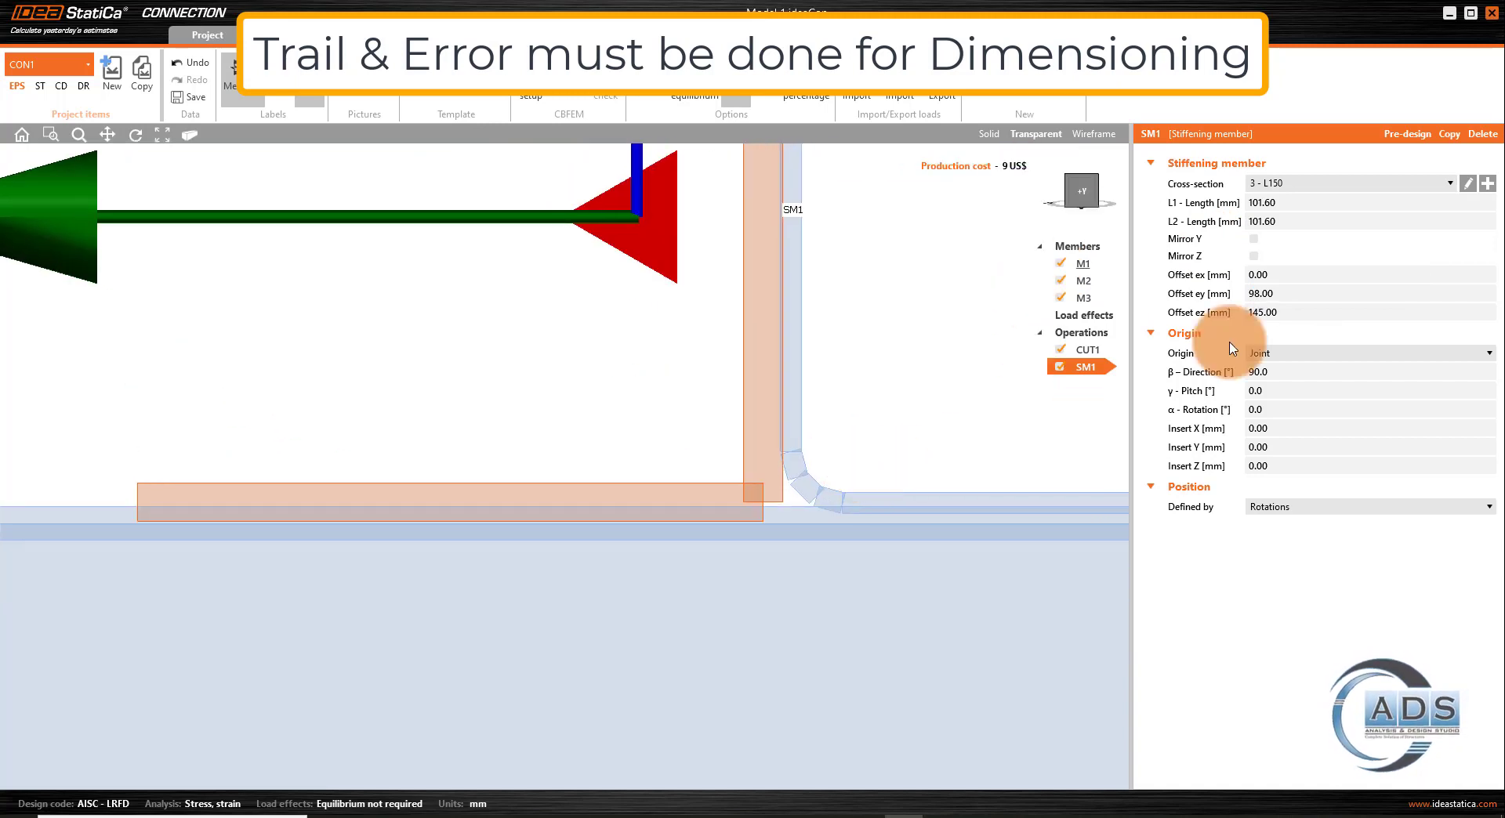
click(1292, 313)
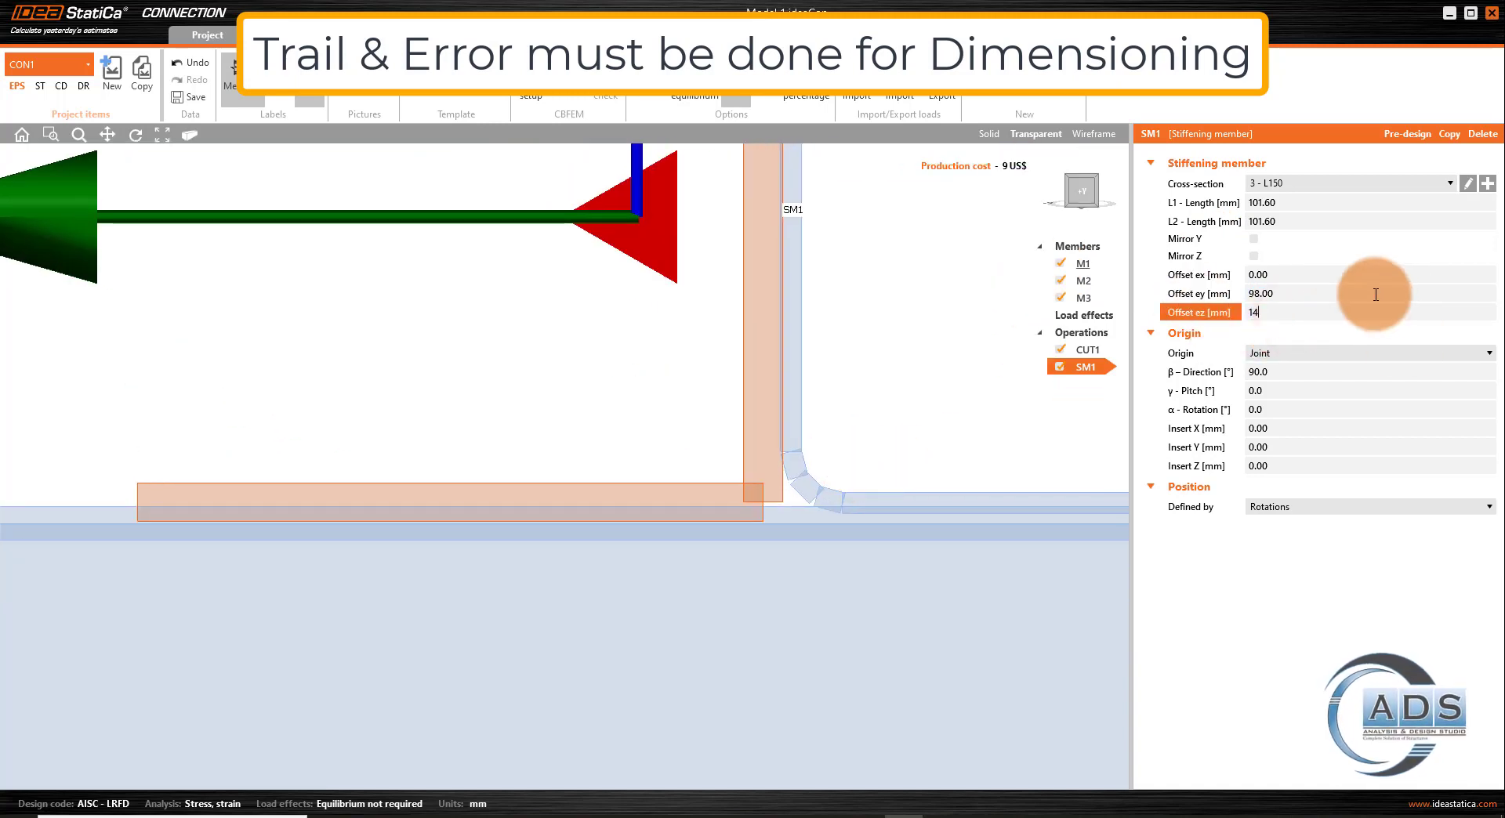
key(Return)
scroll(809, 514, down, 7)
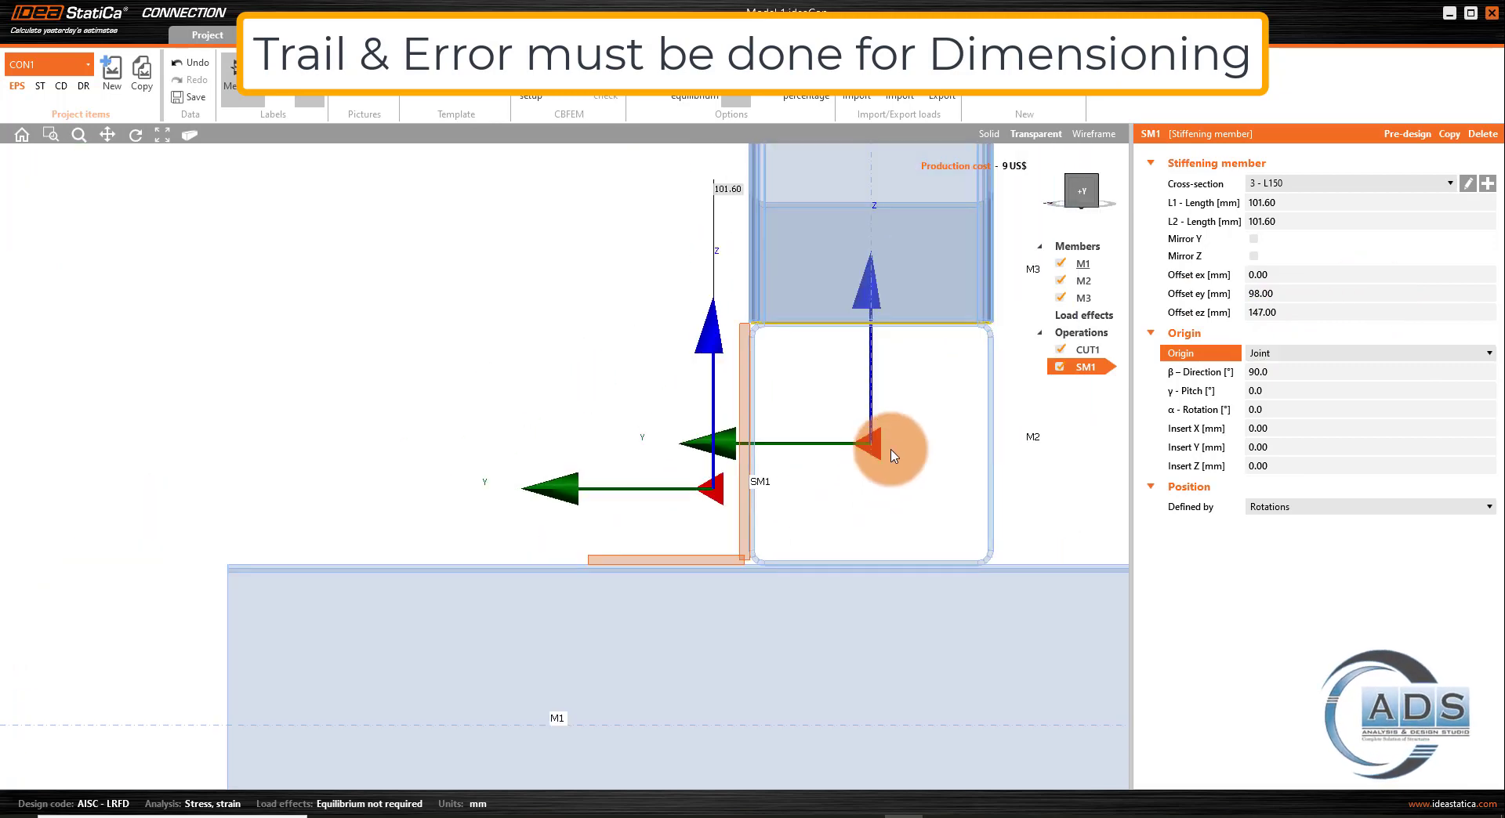
middle_drag(902, 448, 1062, 238)
scroll(811, 431, down, 3)
middle_drag(812, 431, 666, 417)
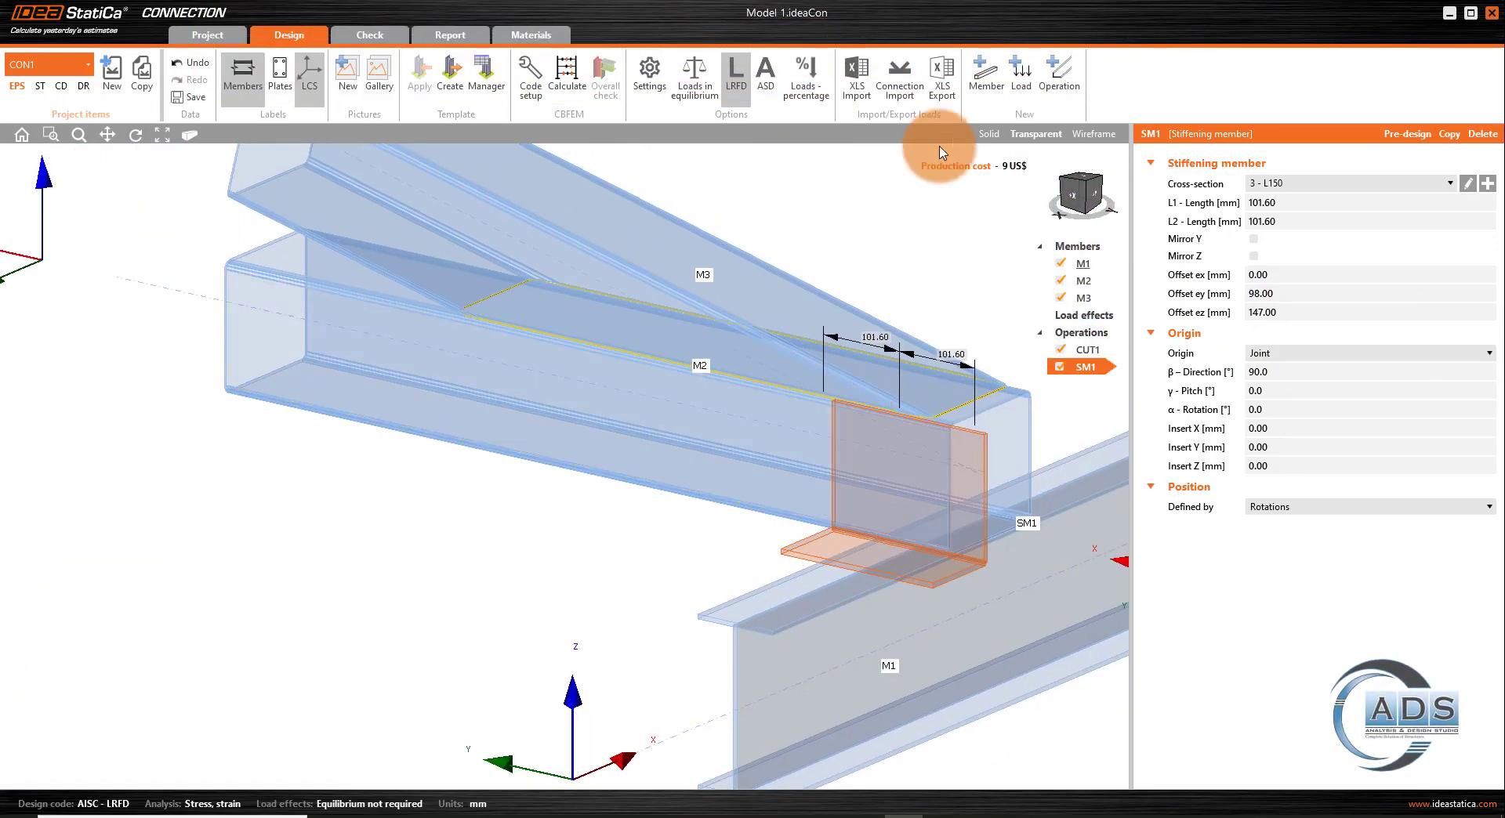
- Switch the model to solid display and review the dimensions of girder M1's W200X15 cross-section
click(987, 137)
mouse_move(880, 436)
ctrl+middle_down()
mouse_move(712, 444)
mouse_move(721, 476)
ctrl+middle_up()
scroll(722, 478, up, 3)
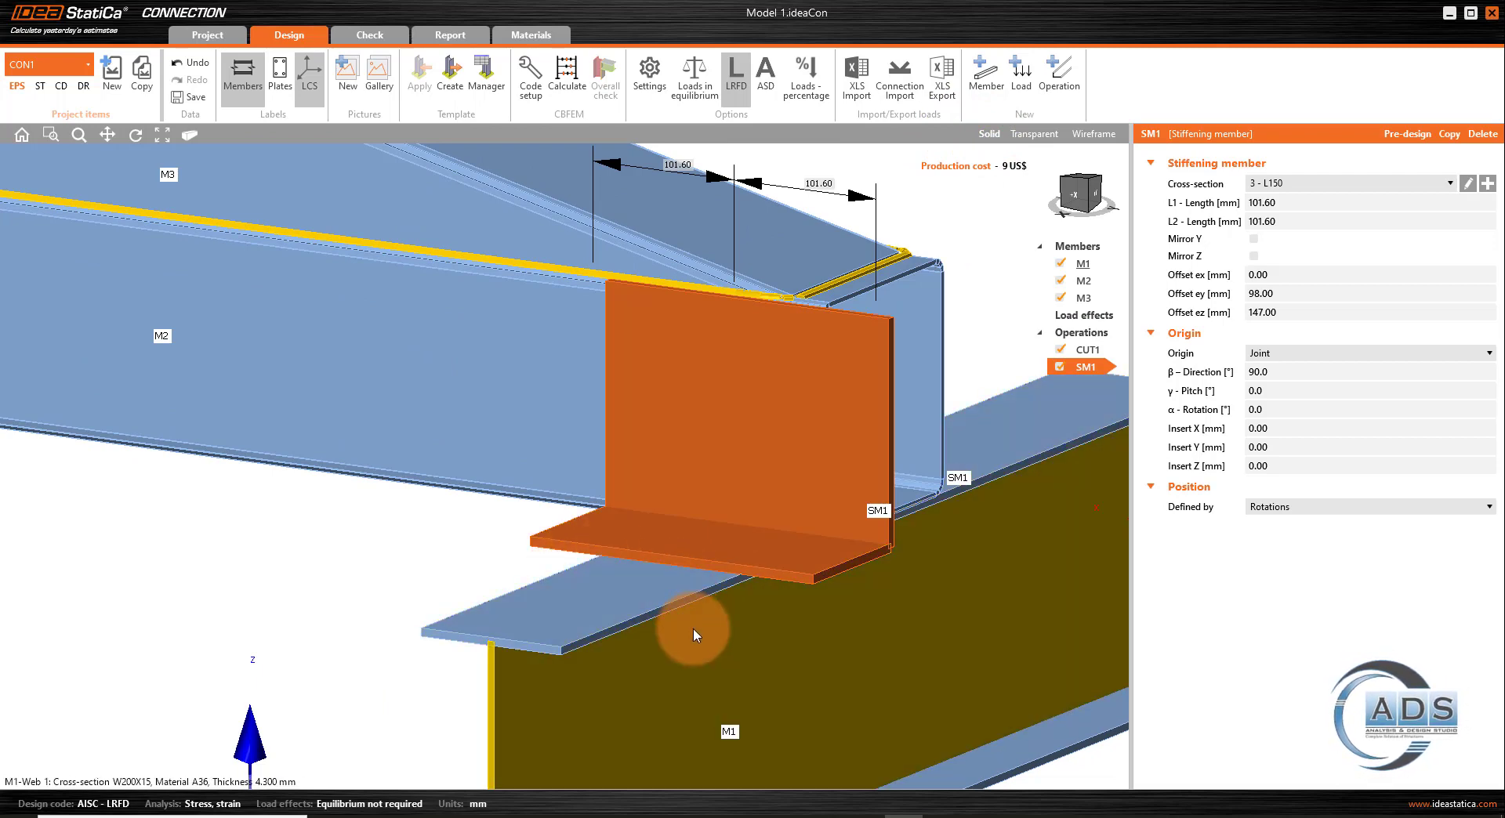
click(671, 597)
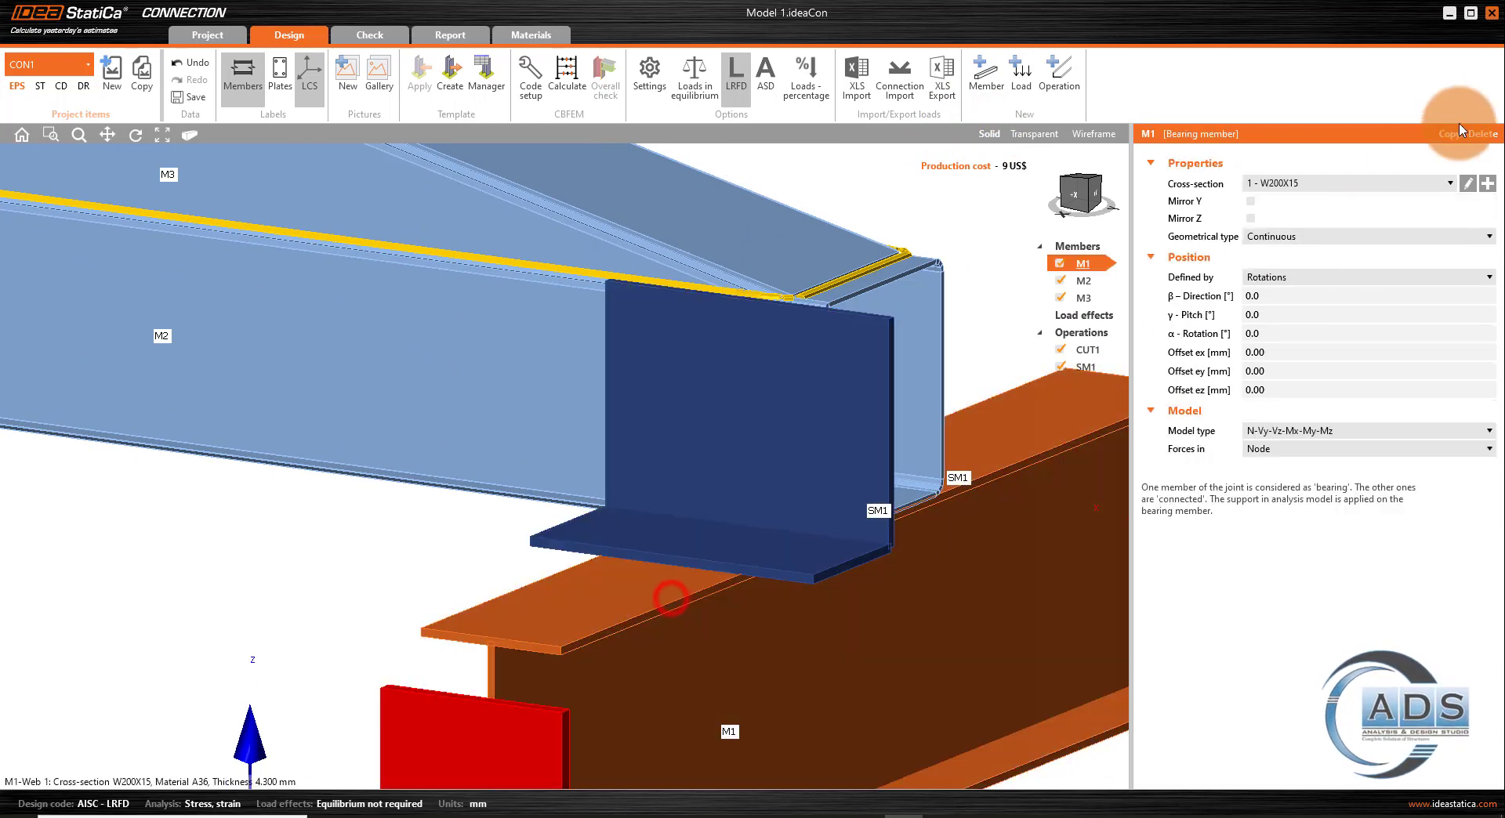
click(1469, 190)
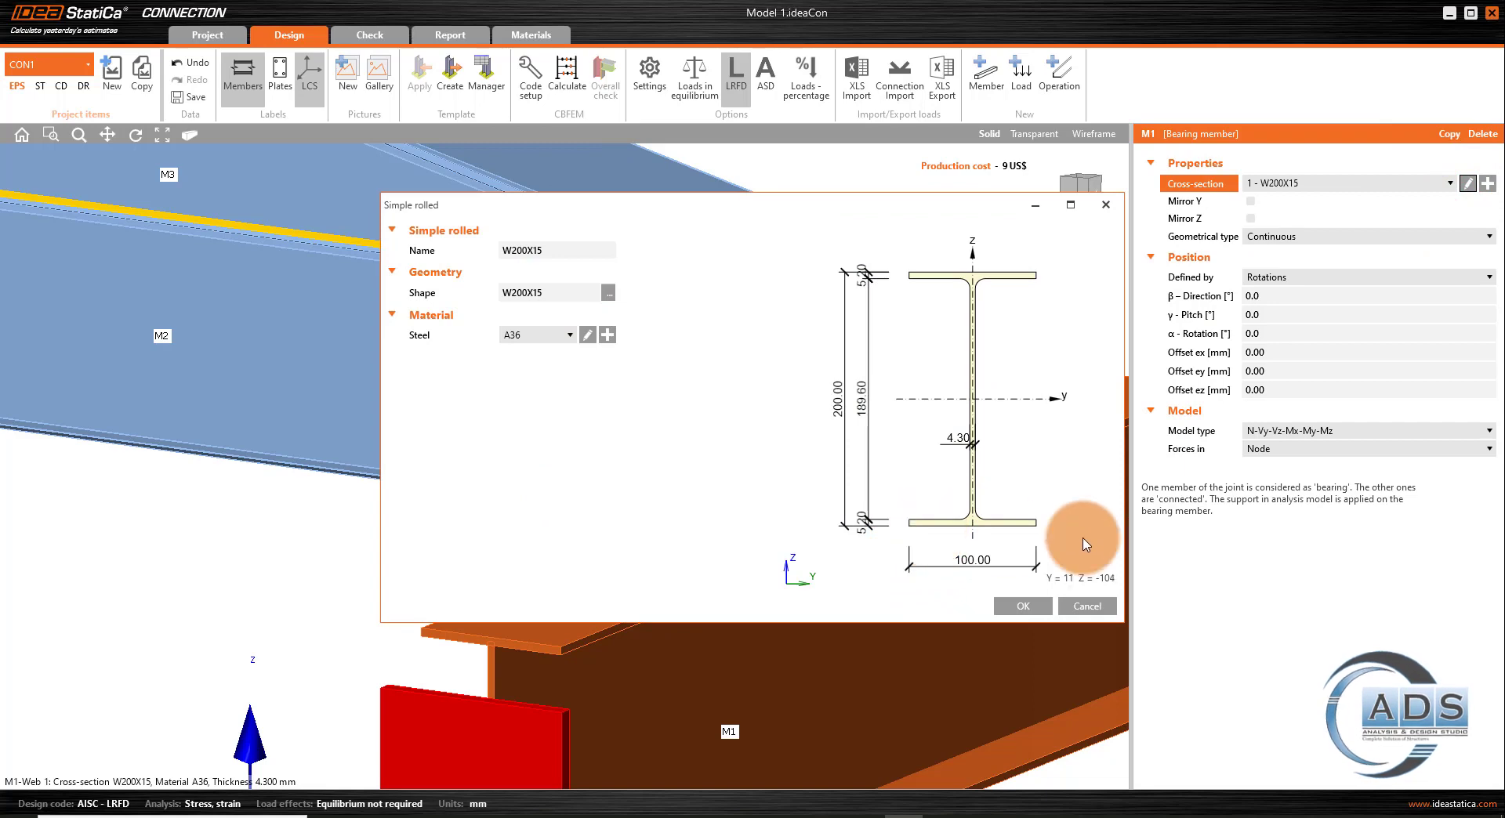
click(1048, 607)
- Set the L1 and L2 lengths of the cleat angle SM1 to 50 mm each
scroll(836, 399, down, 3)
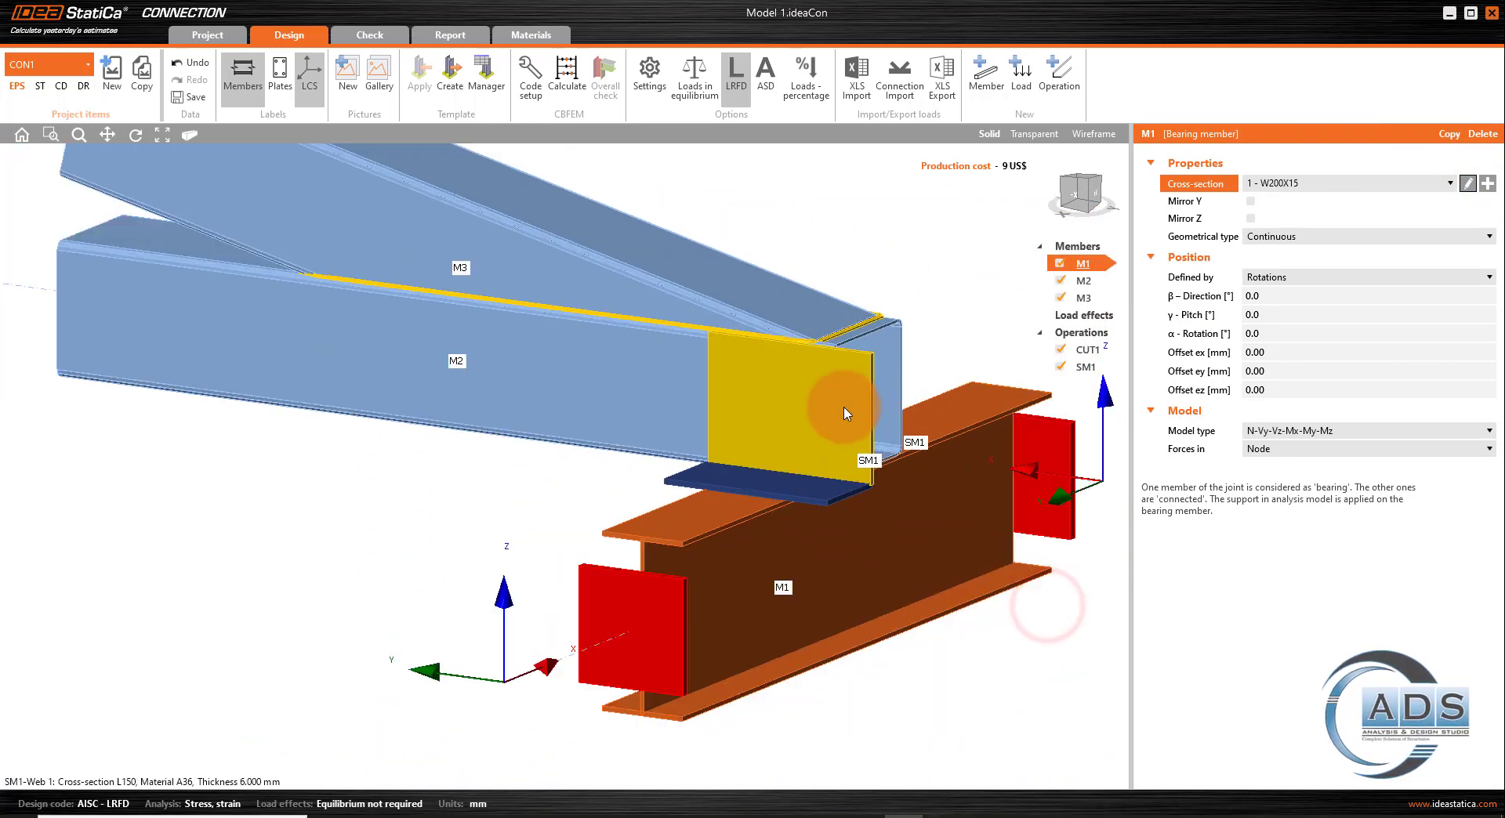
middle_drag(837, 408, 786, 403)
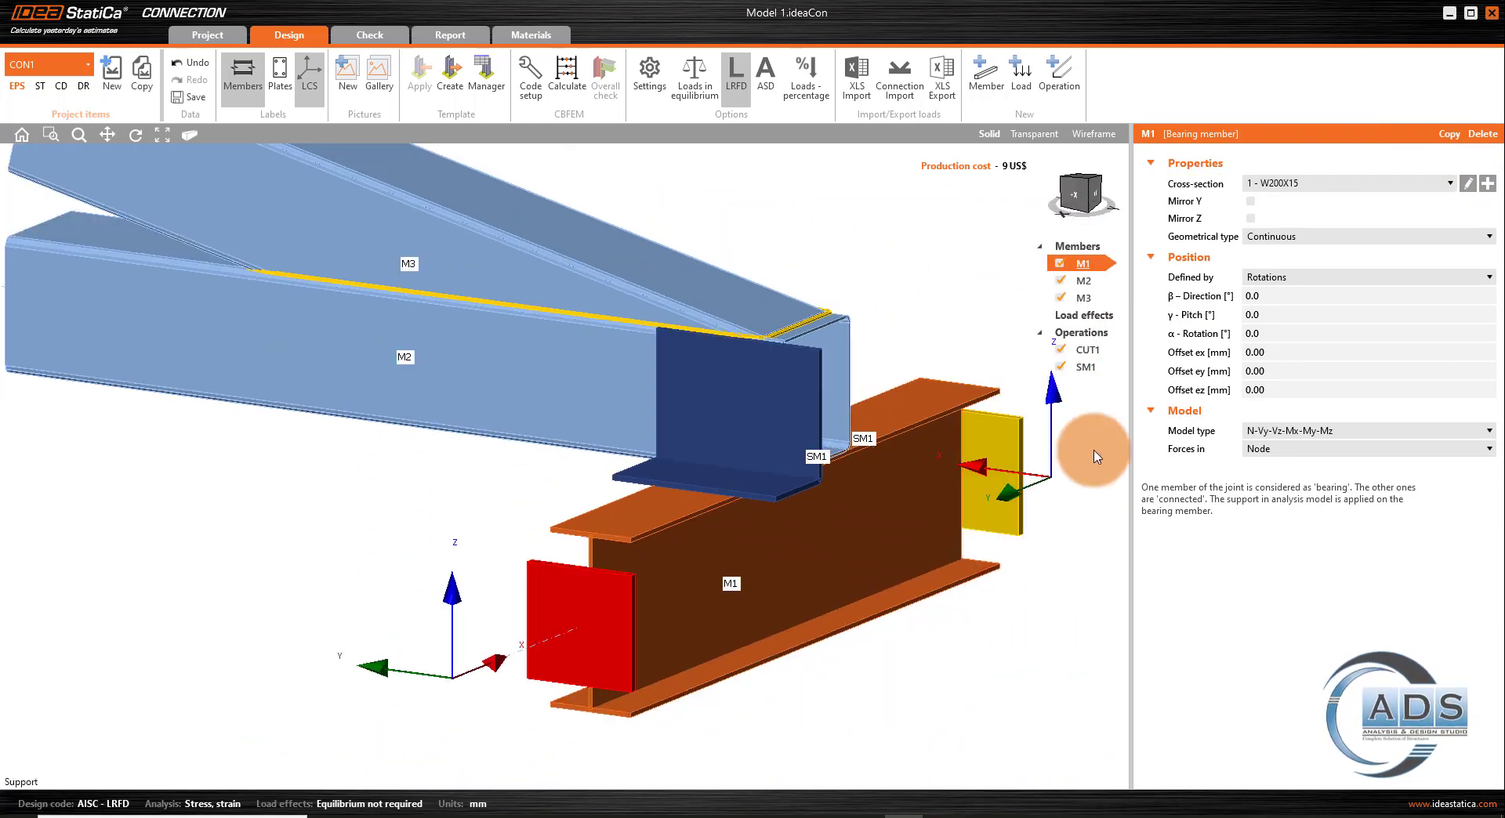
scroll(1103, 351, down, 2)
click(1093, 367)
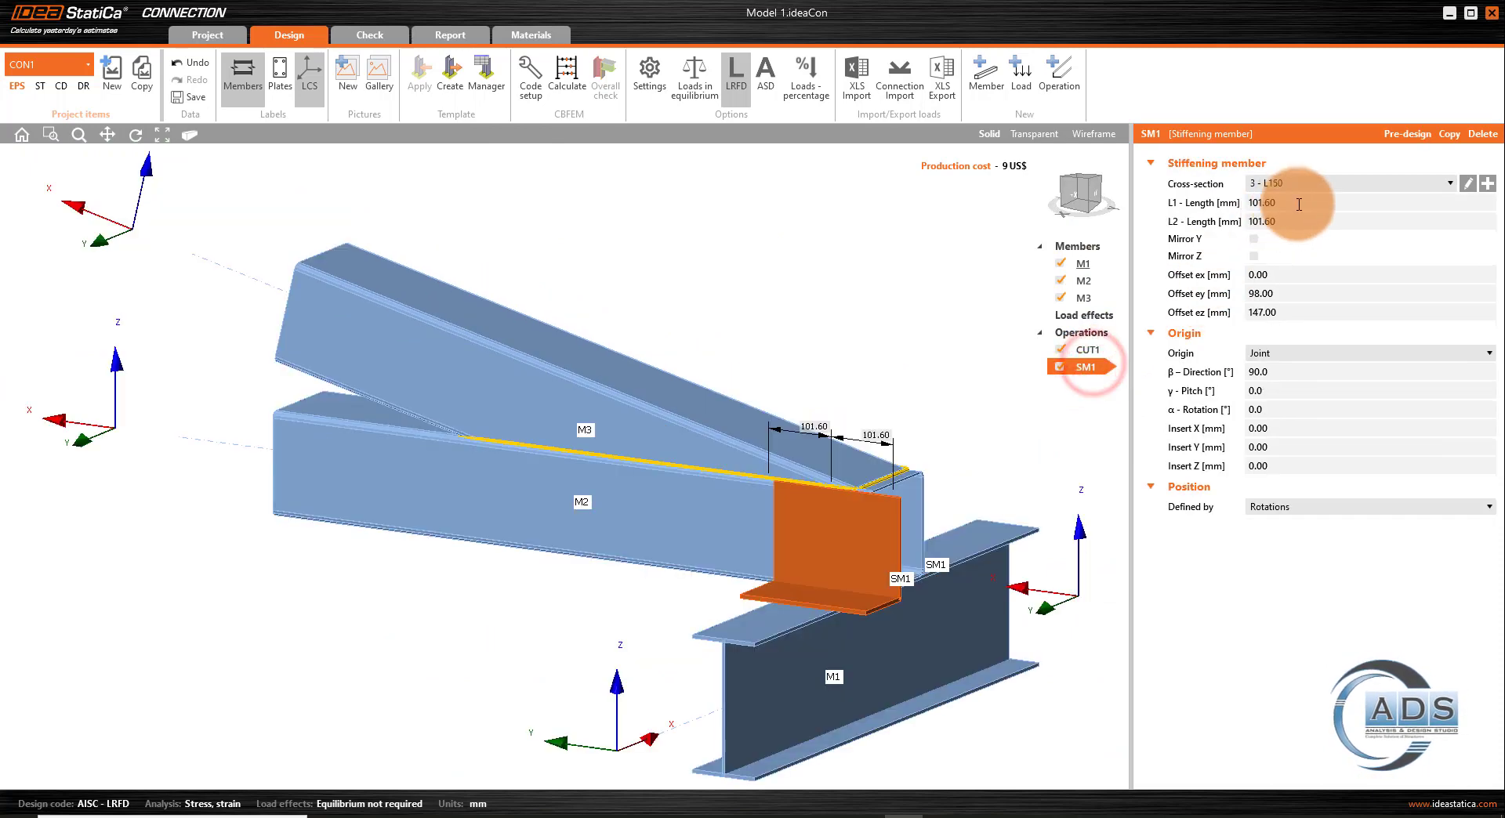
click(1297, 204)
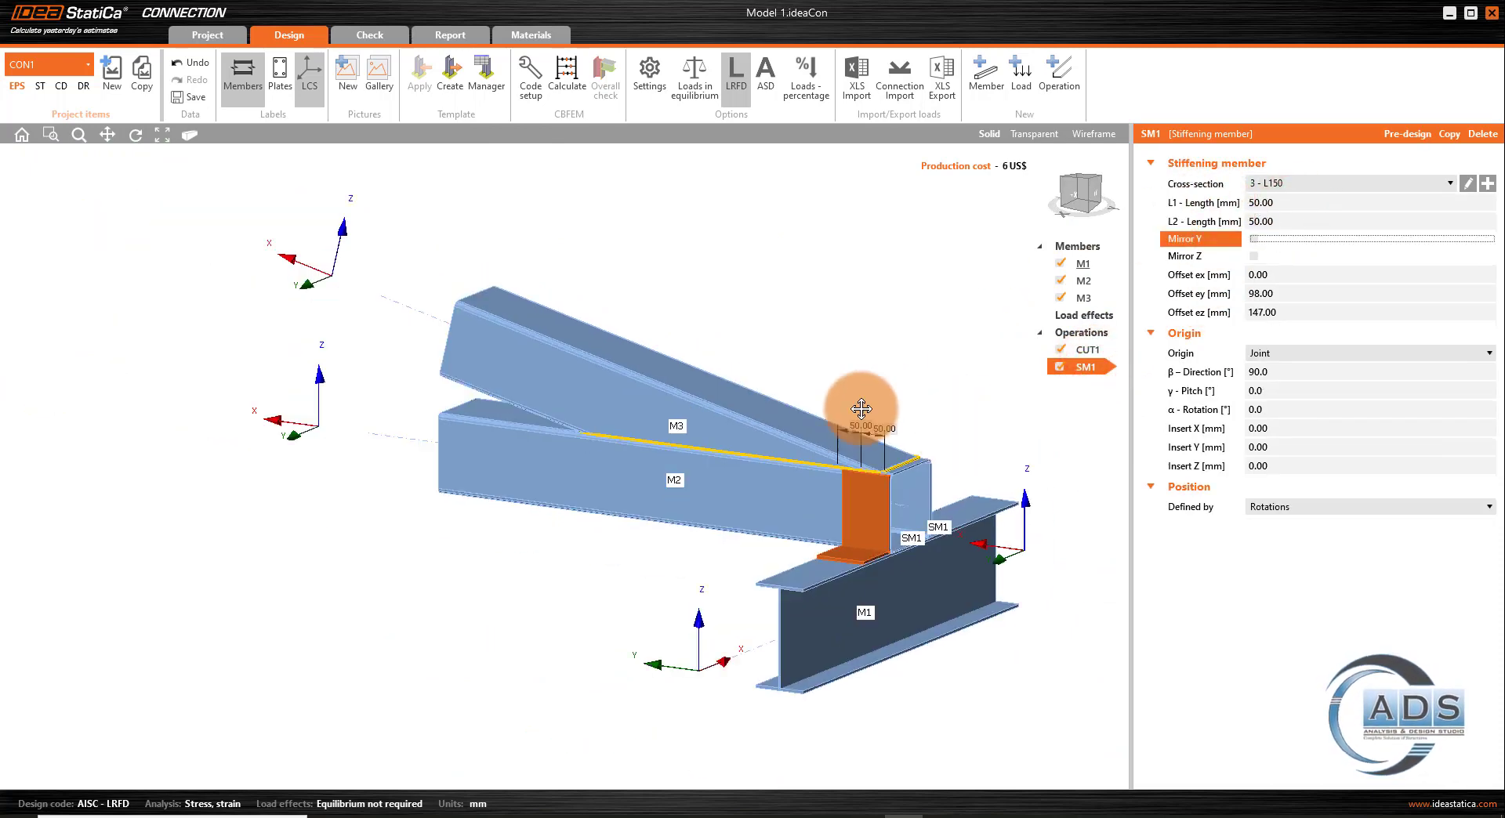
- Copy the cleat angle SM1 and set the copy's β direction to -90° to place it on the chord's opposite side
click(1094, 194)
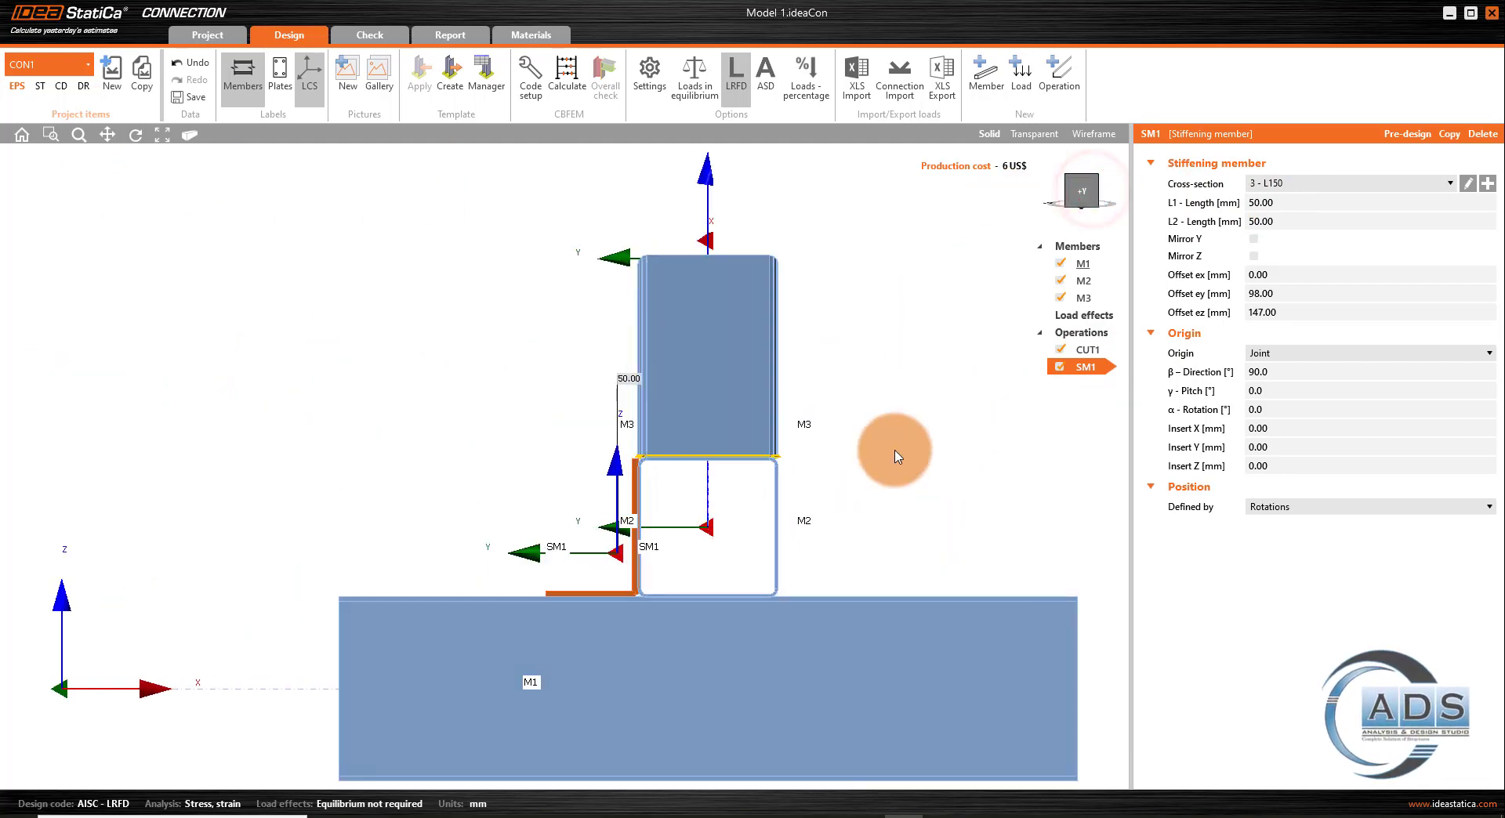
scroll(910, 423, up, 3)
click(1084, 181)
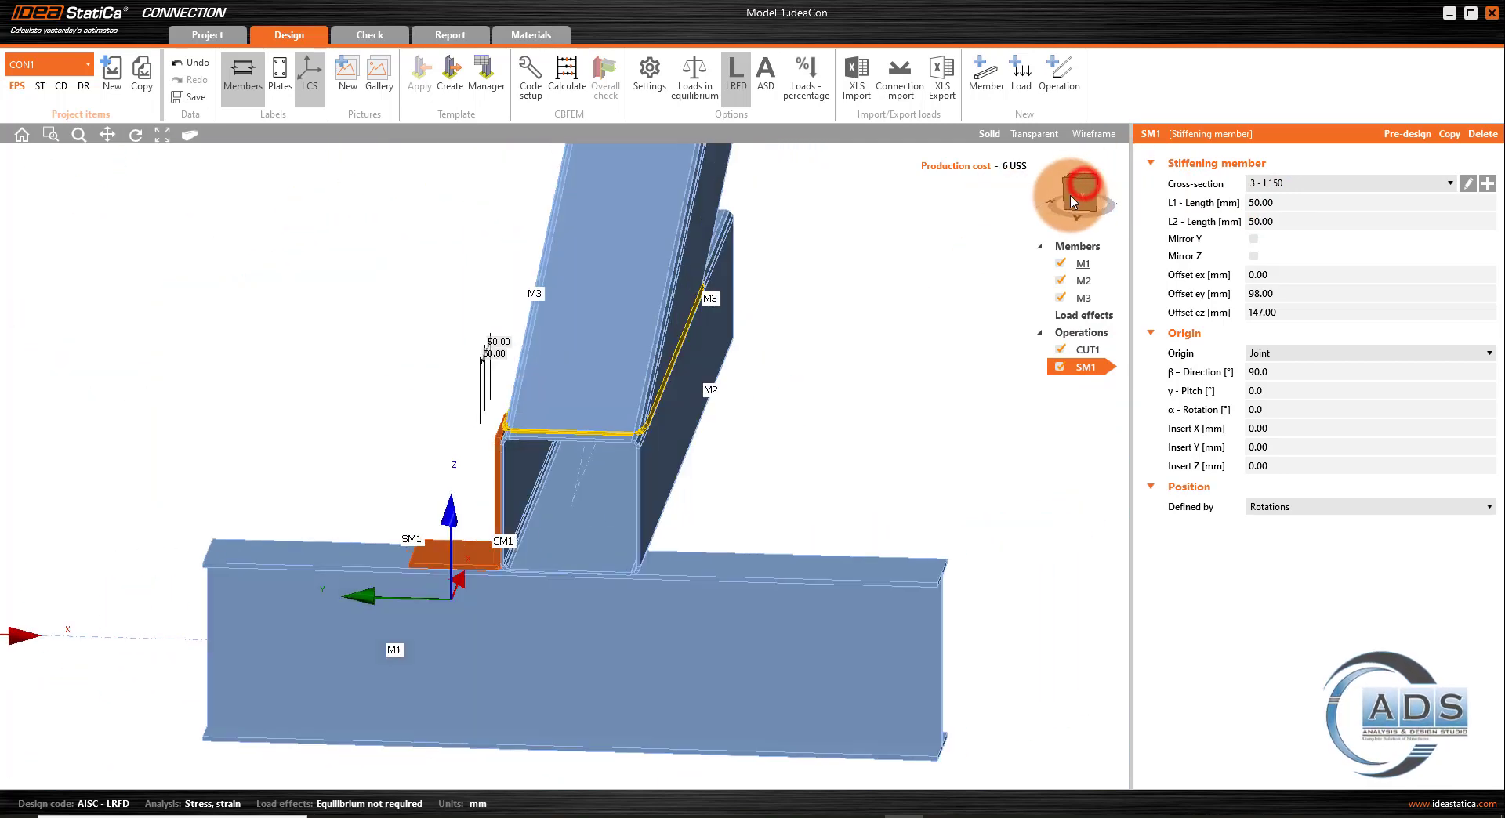
click(1086, 367)
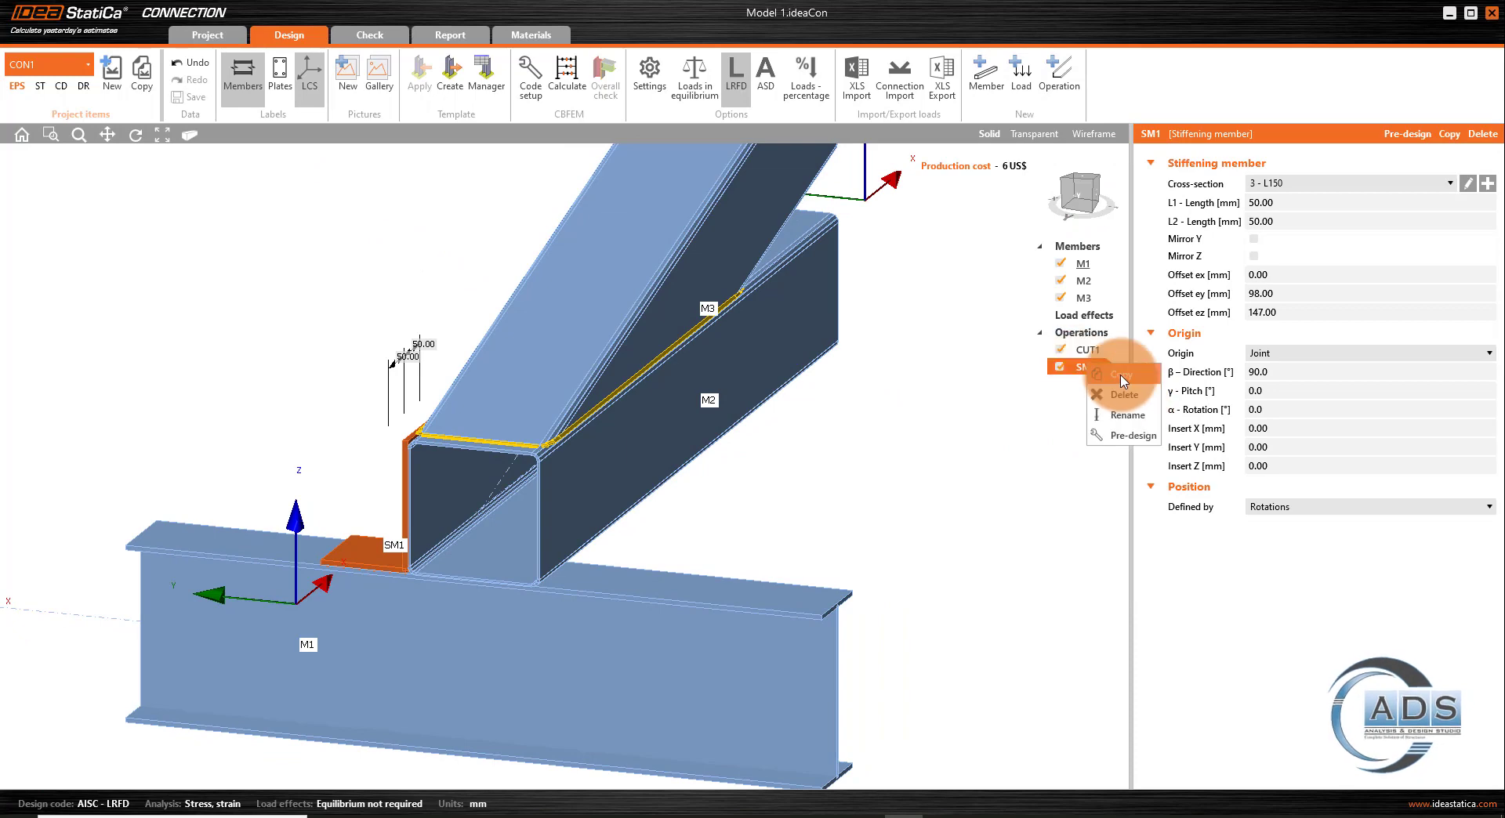
click(1121, 380)
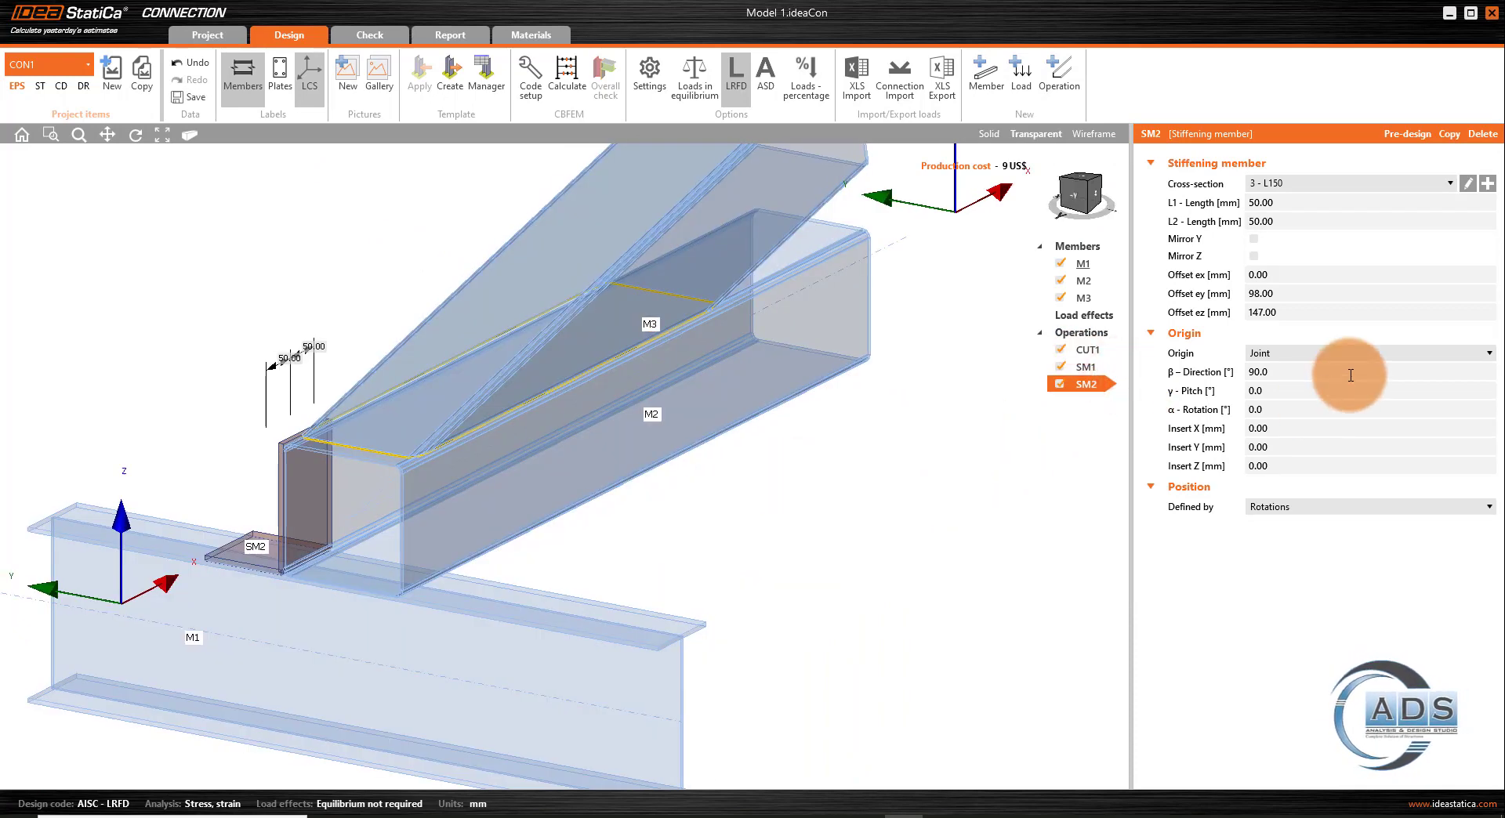
click(1349, 375)
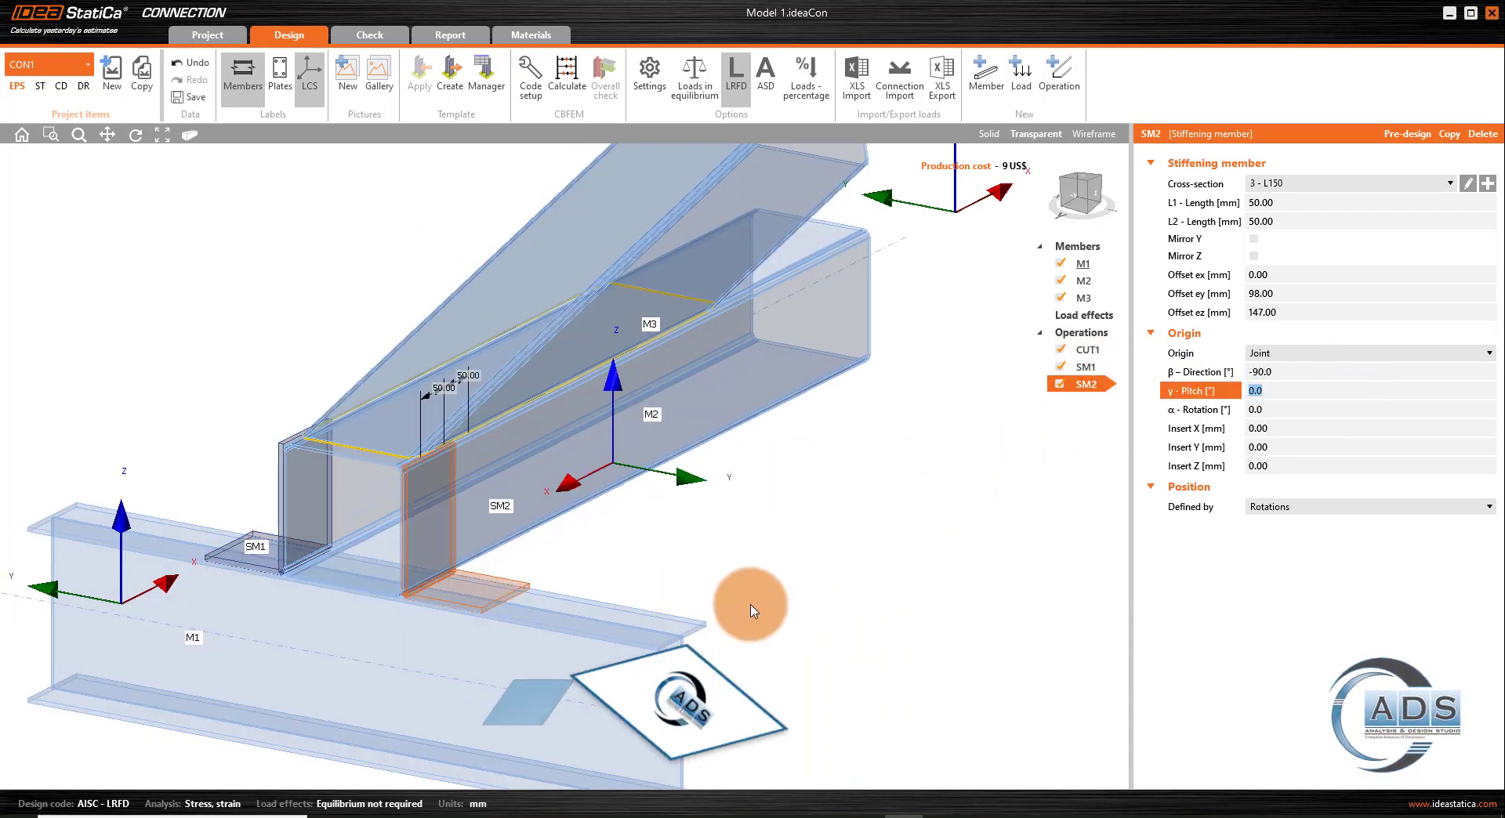
- Add a bolt grid operation with the 1/2 A307 bolt assembly and set its items count to 4
click(1075, 198)
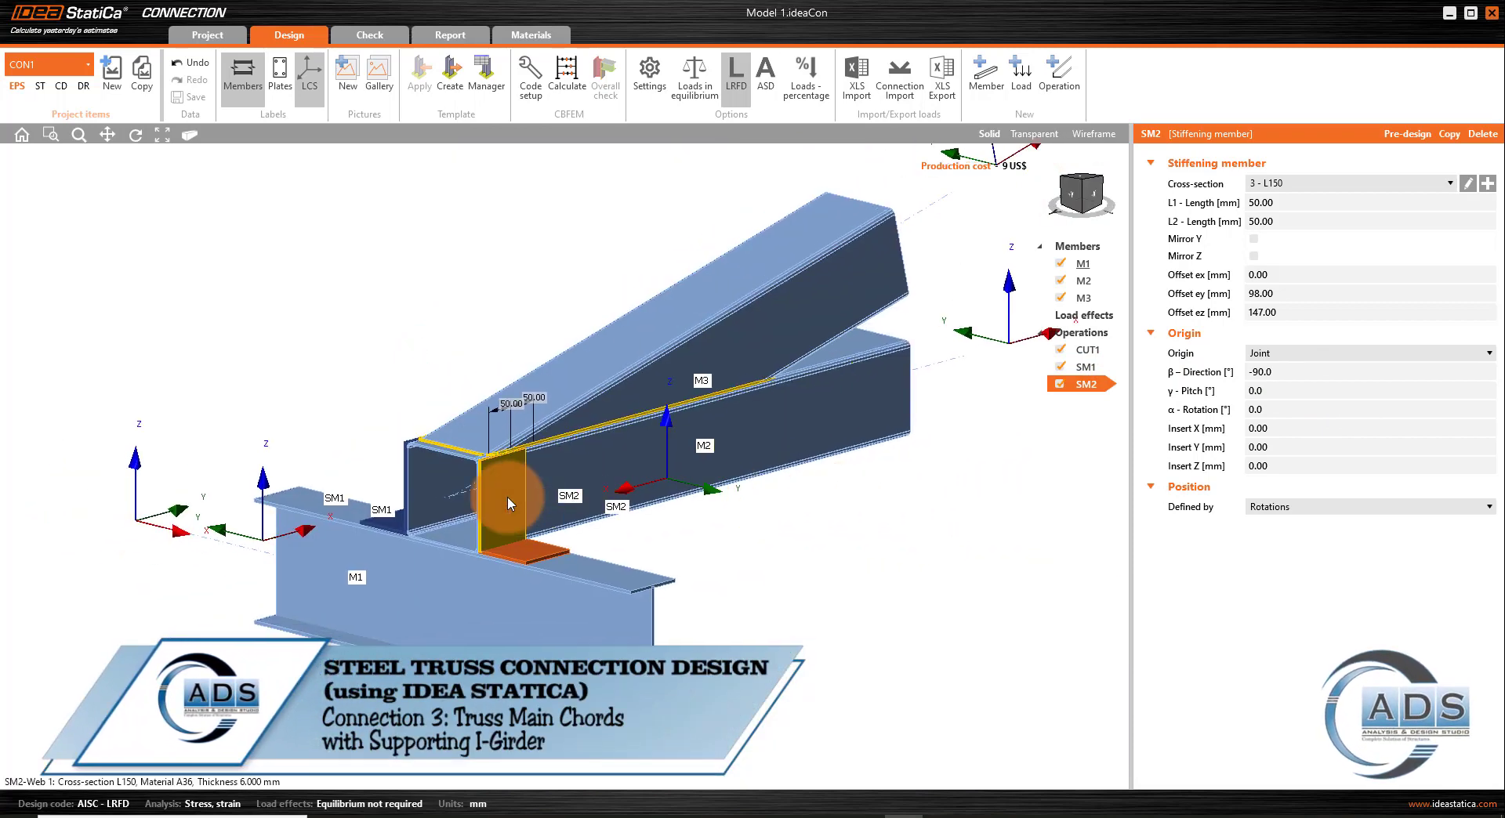
scroll(507, 496, up, 2)
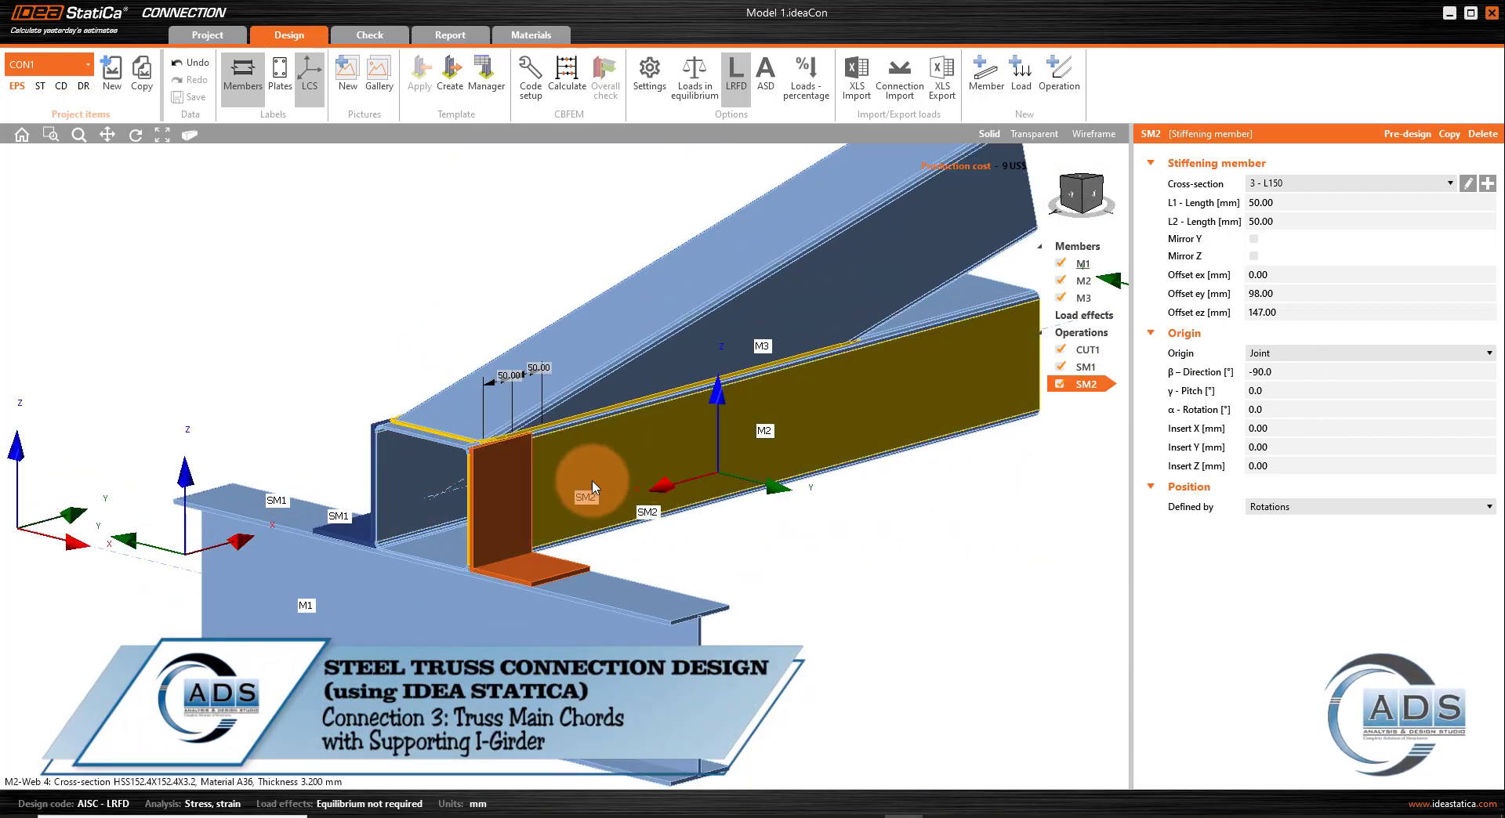
middle_drag(888, 569, 776, 560)
right_click(1094, 338)
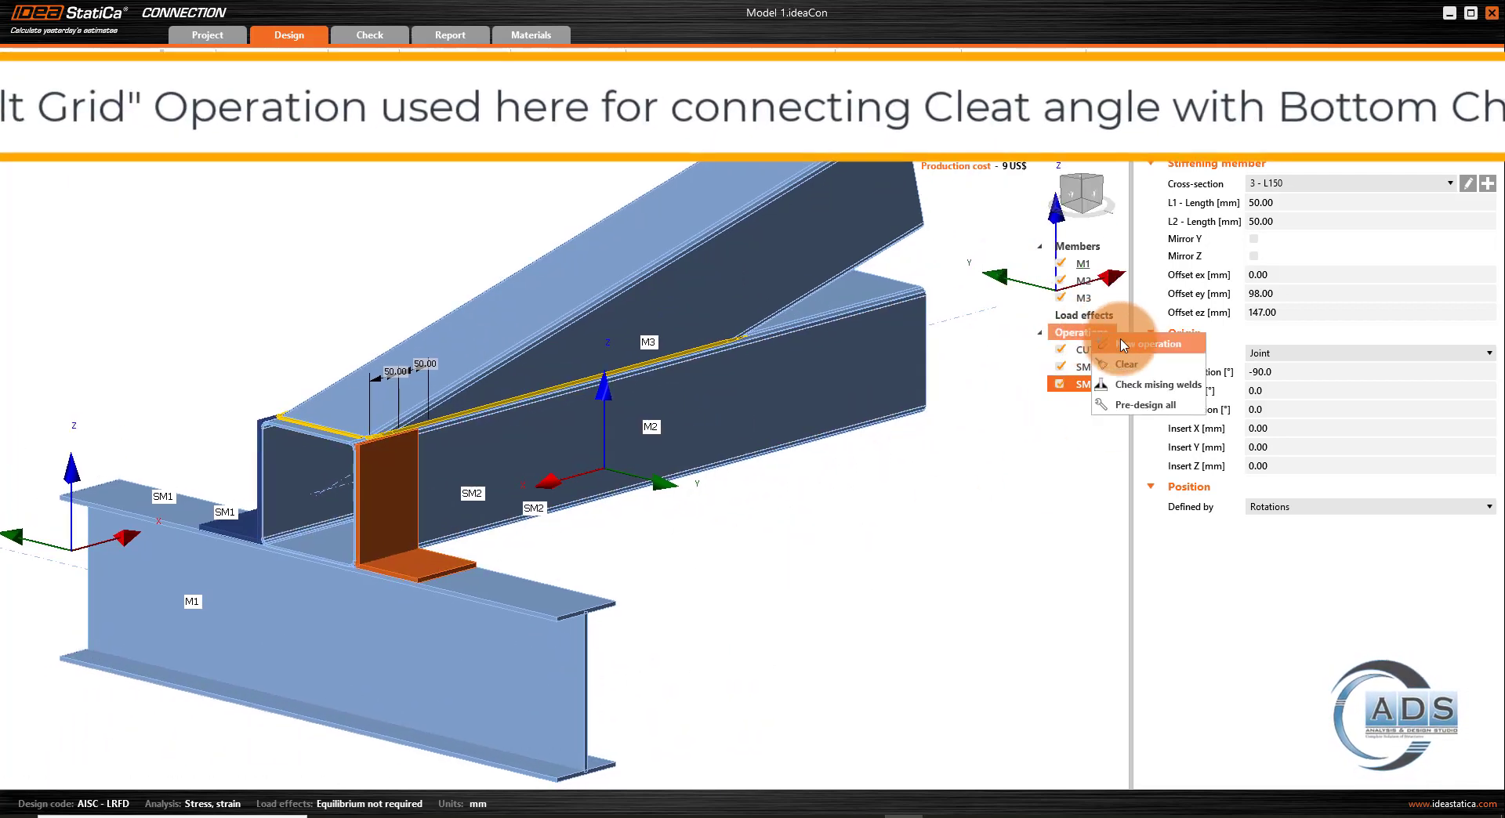
click(1080, 349)
click(851, 517)
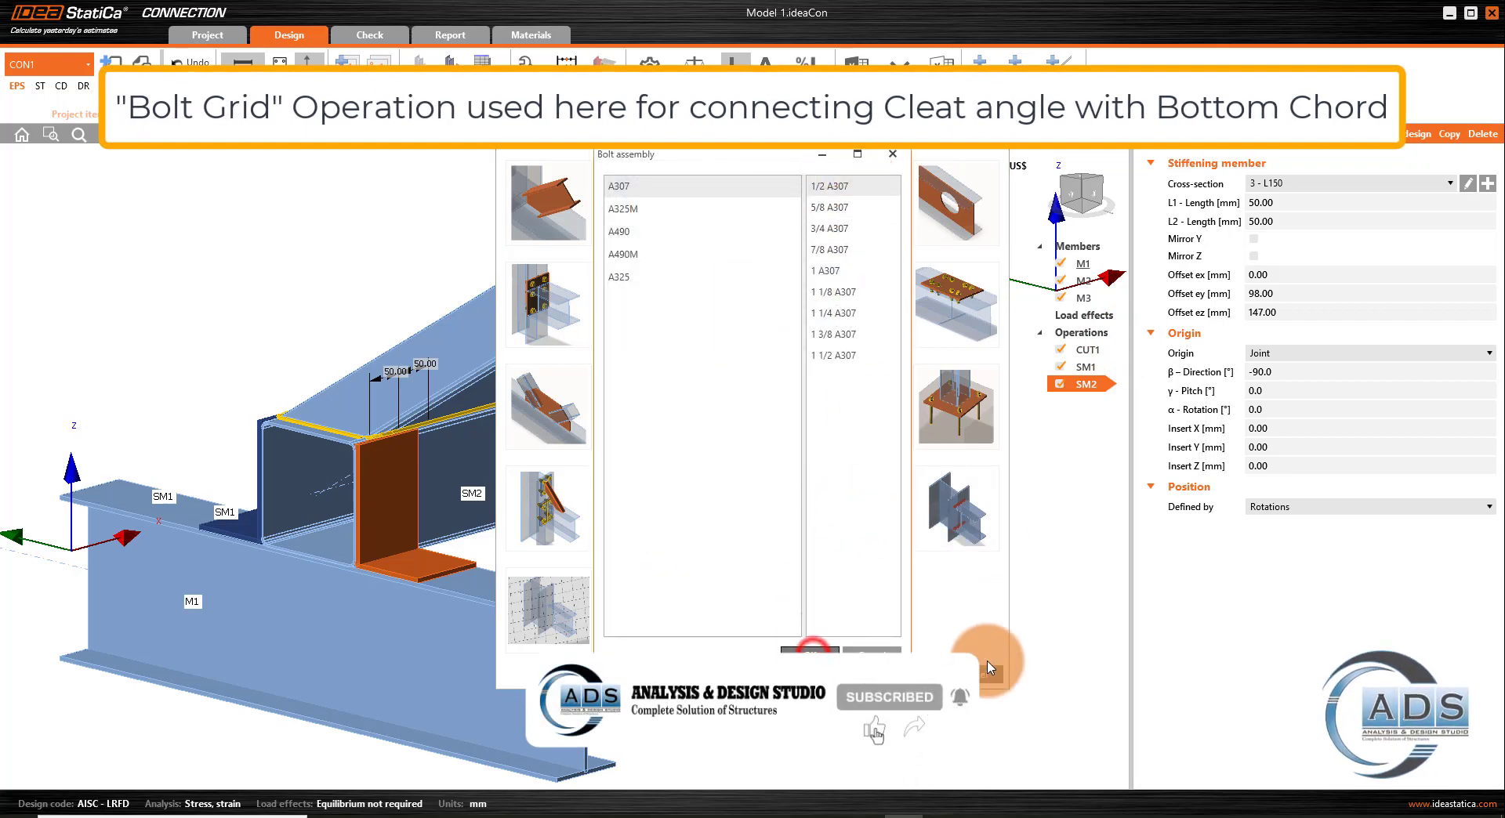
click(953, 670)
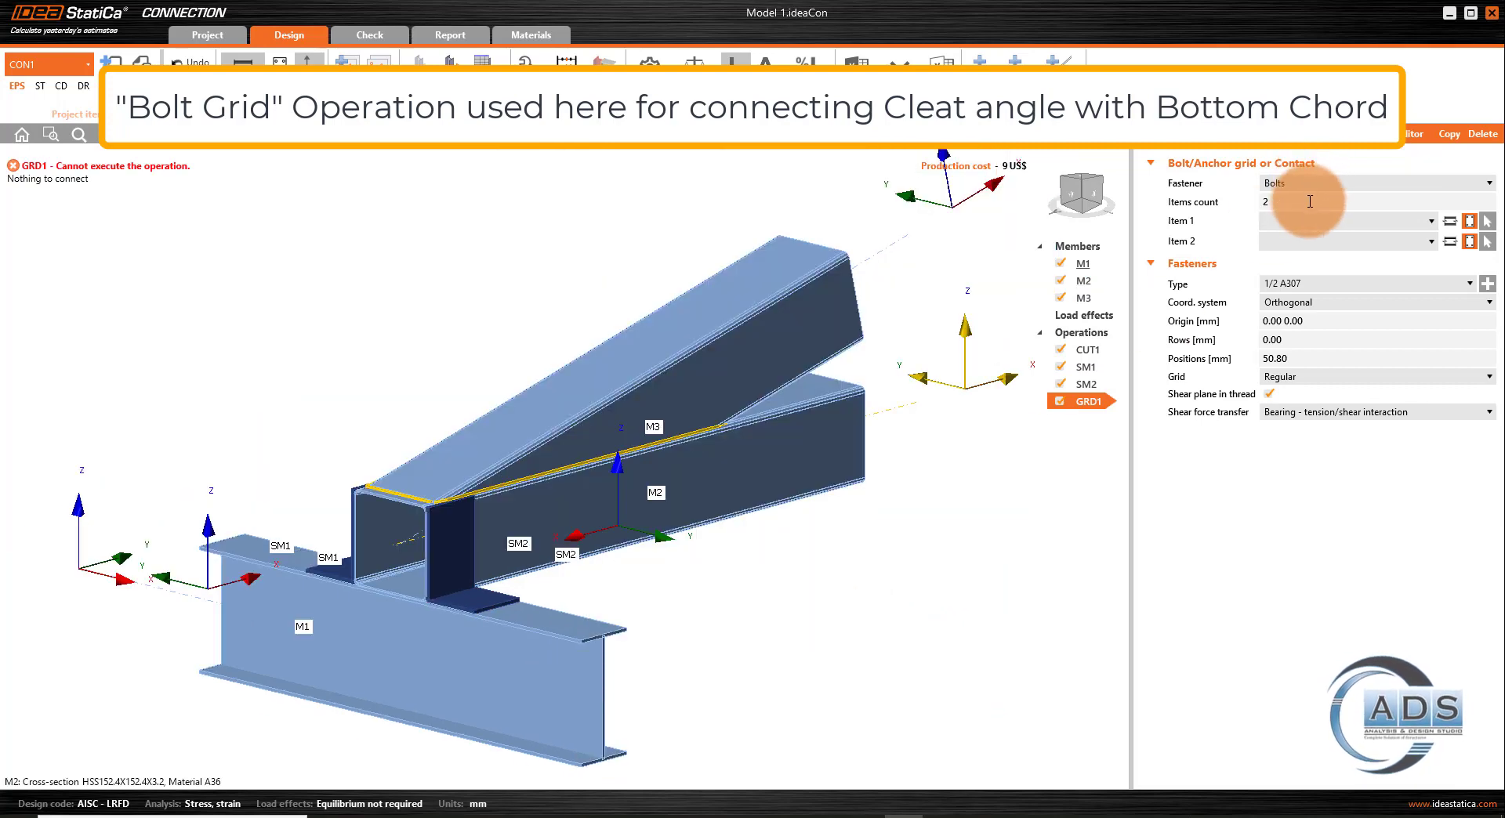
click(1118, 587)
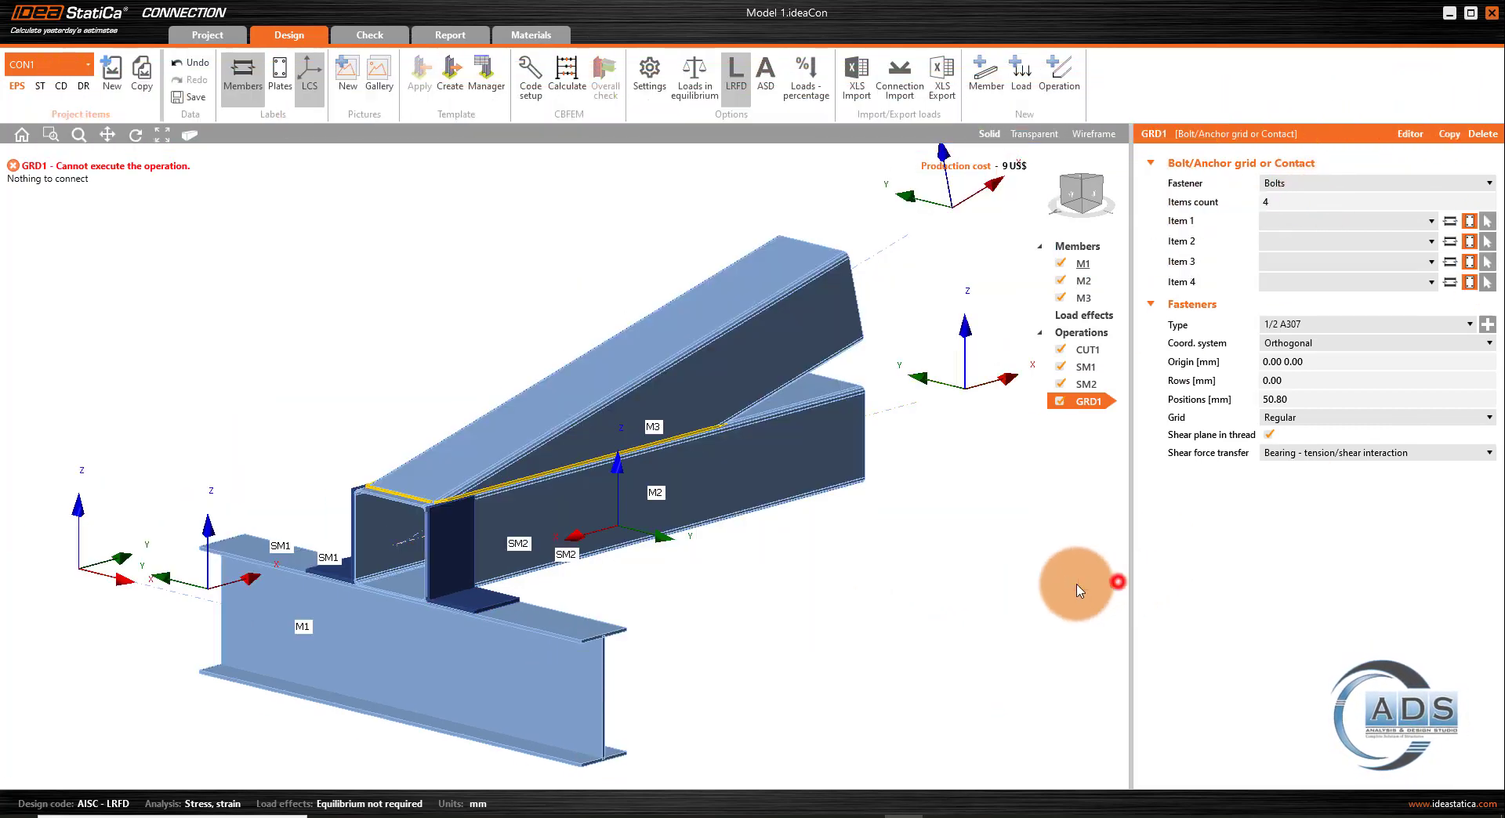
- Switch the bolt grid's items to member plates and set Item 1 to SM2 | Web 1
scroll(796, 518, up, 5)
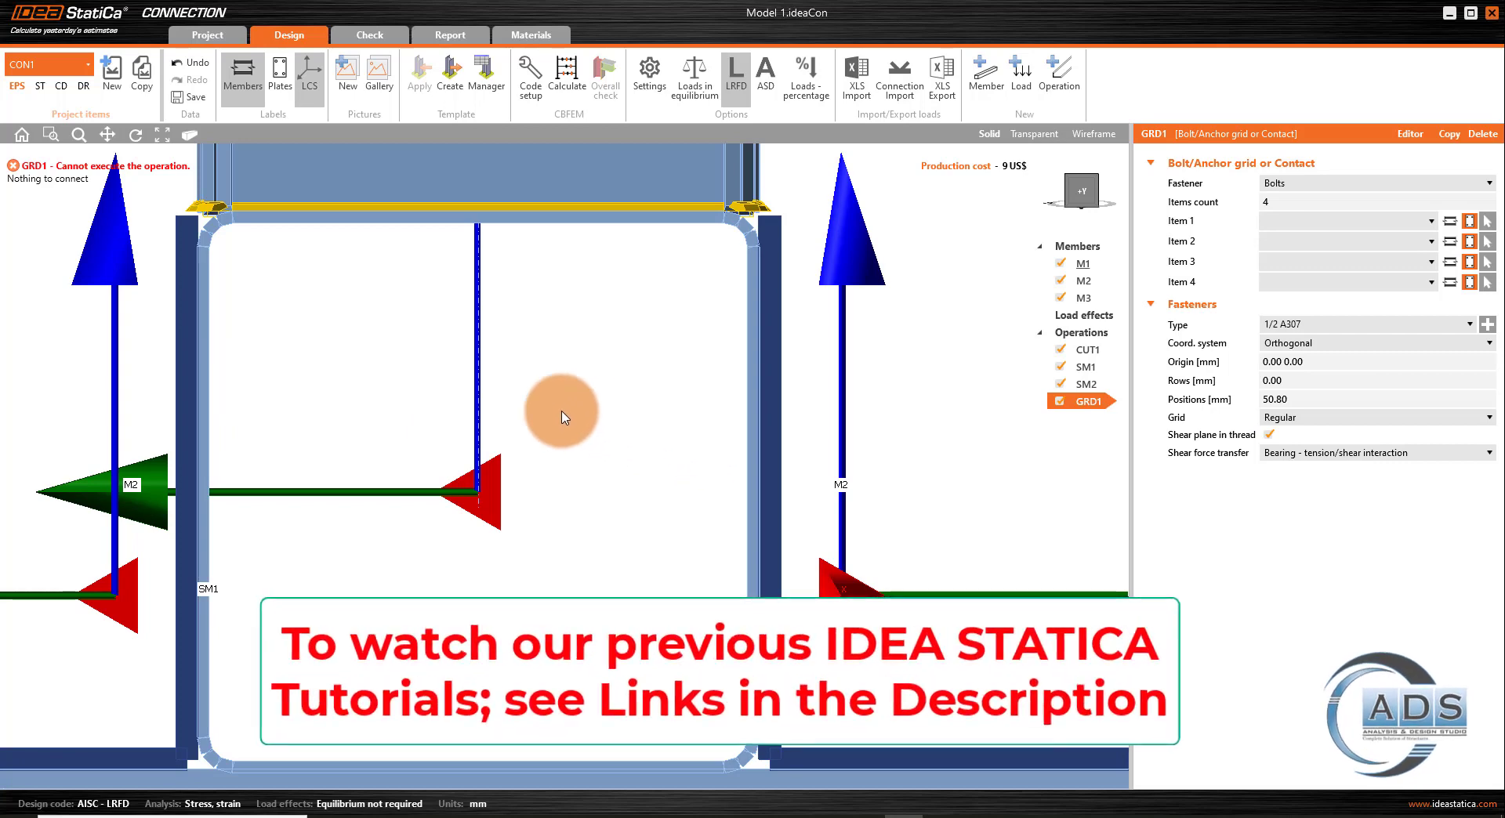
middle_drag(561, 416, 638, 396)
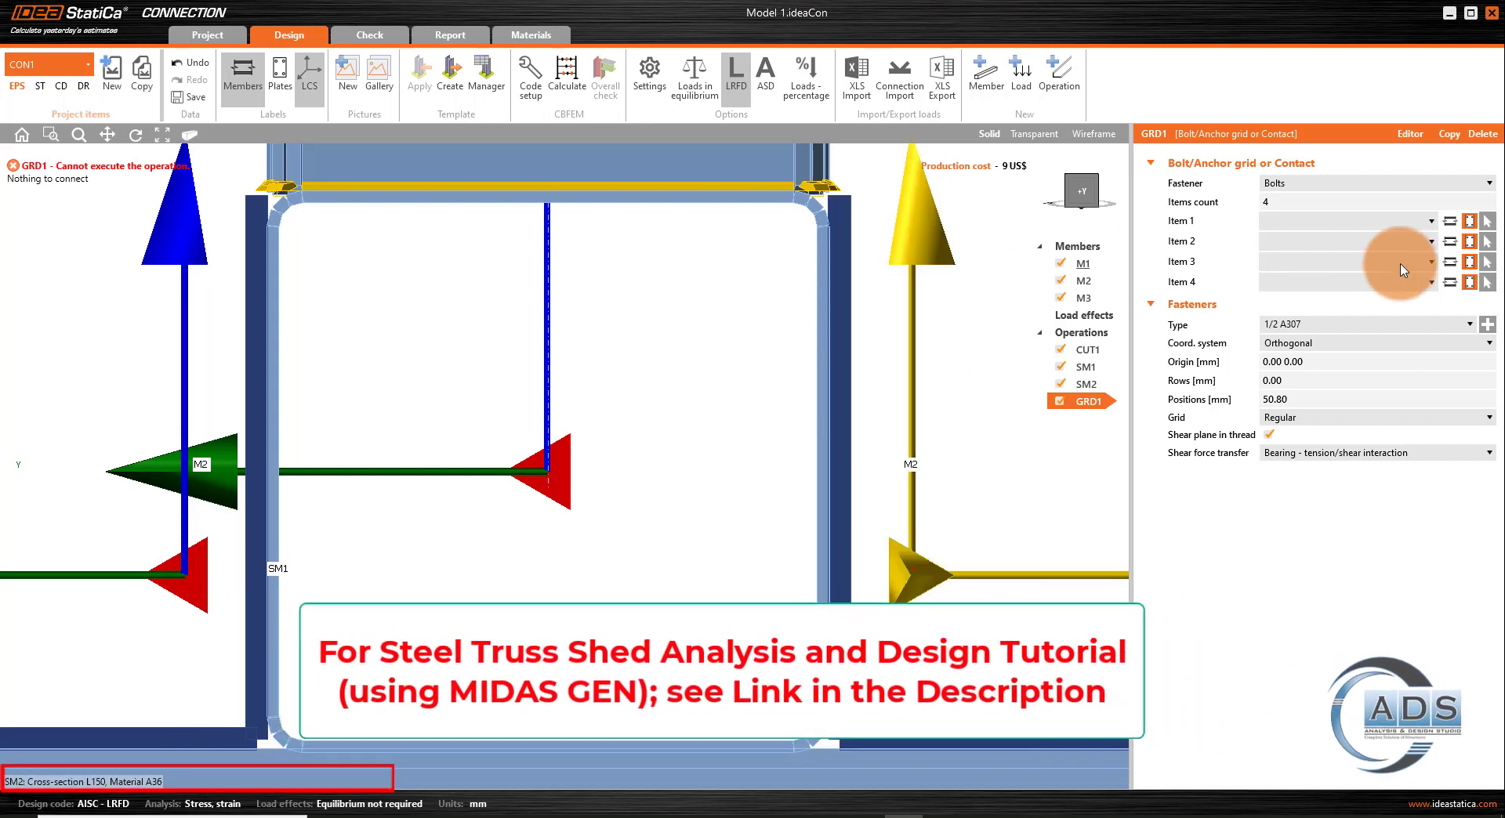
click(1450, 223)
click(1450, 262)
click(1450, 282)
click(1430, 221)
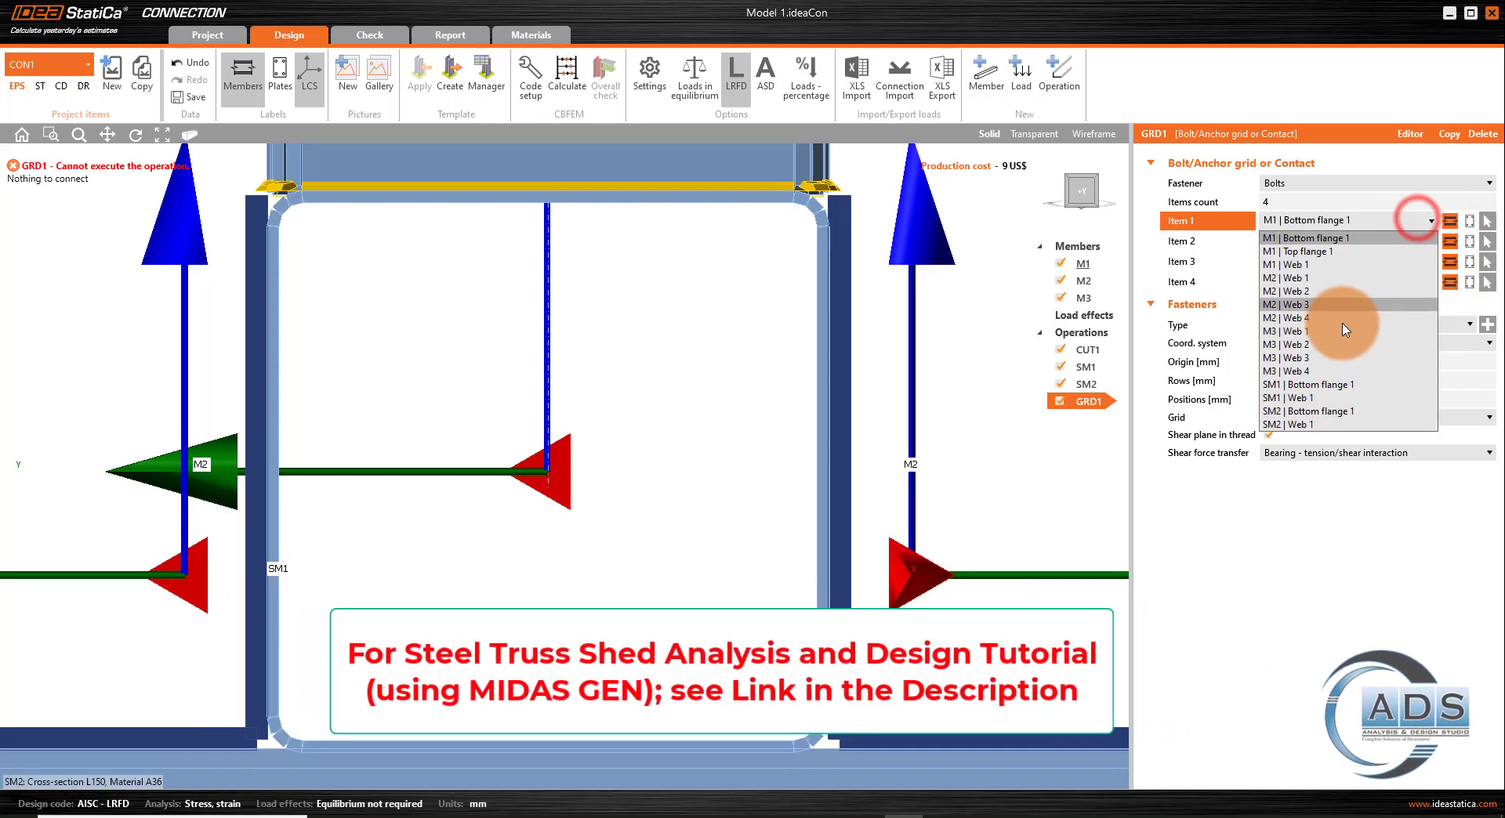
click(1322, 425)
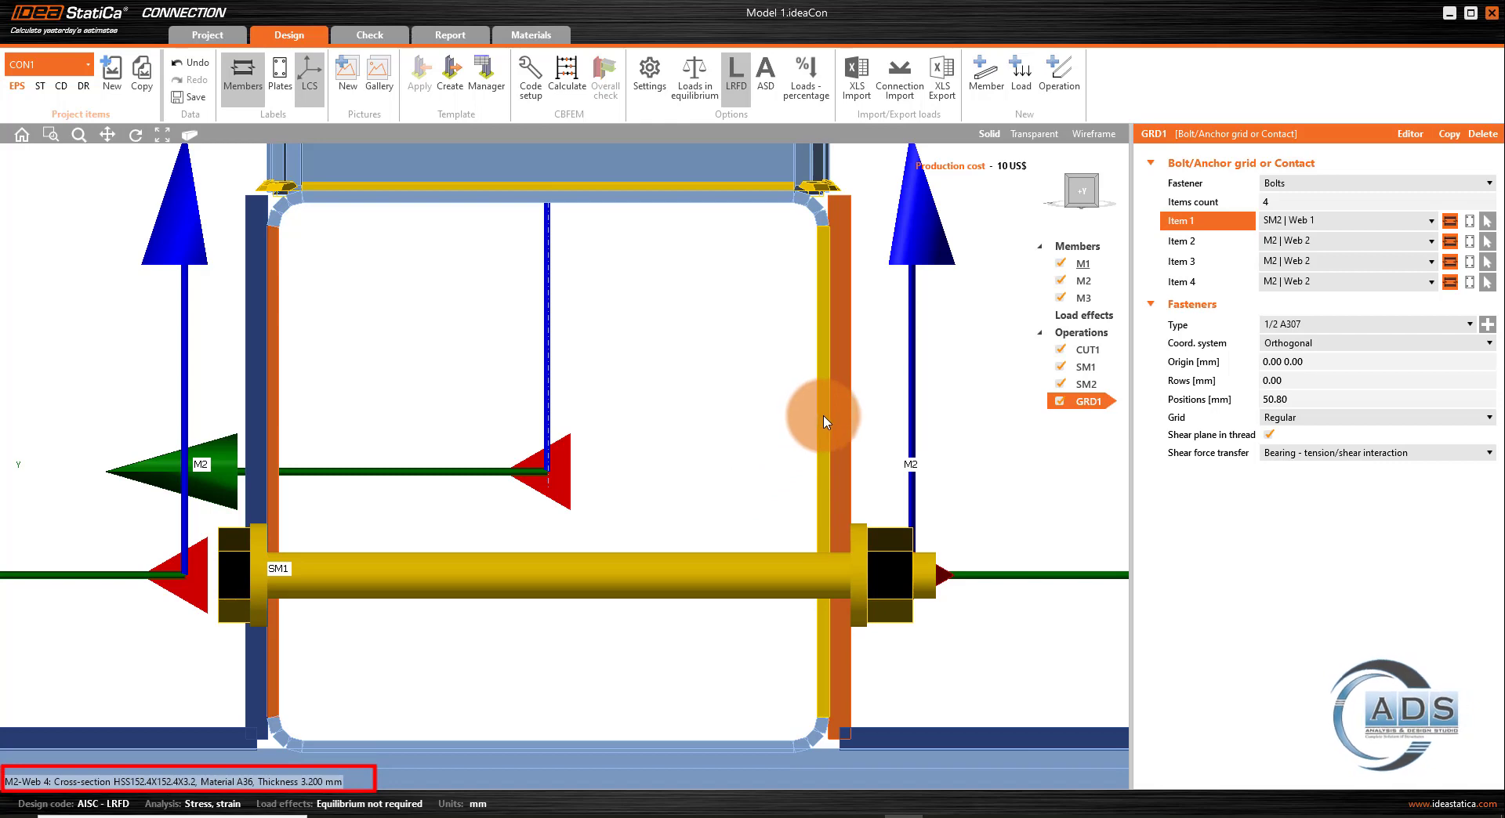
- Set the bolt grid's Item 2 to M2 | Web 4 and Item 4 to SM1 | Web 1
click(1342, 240)
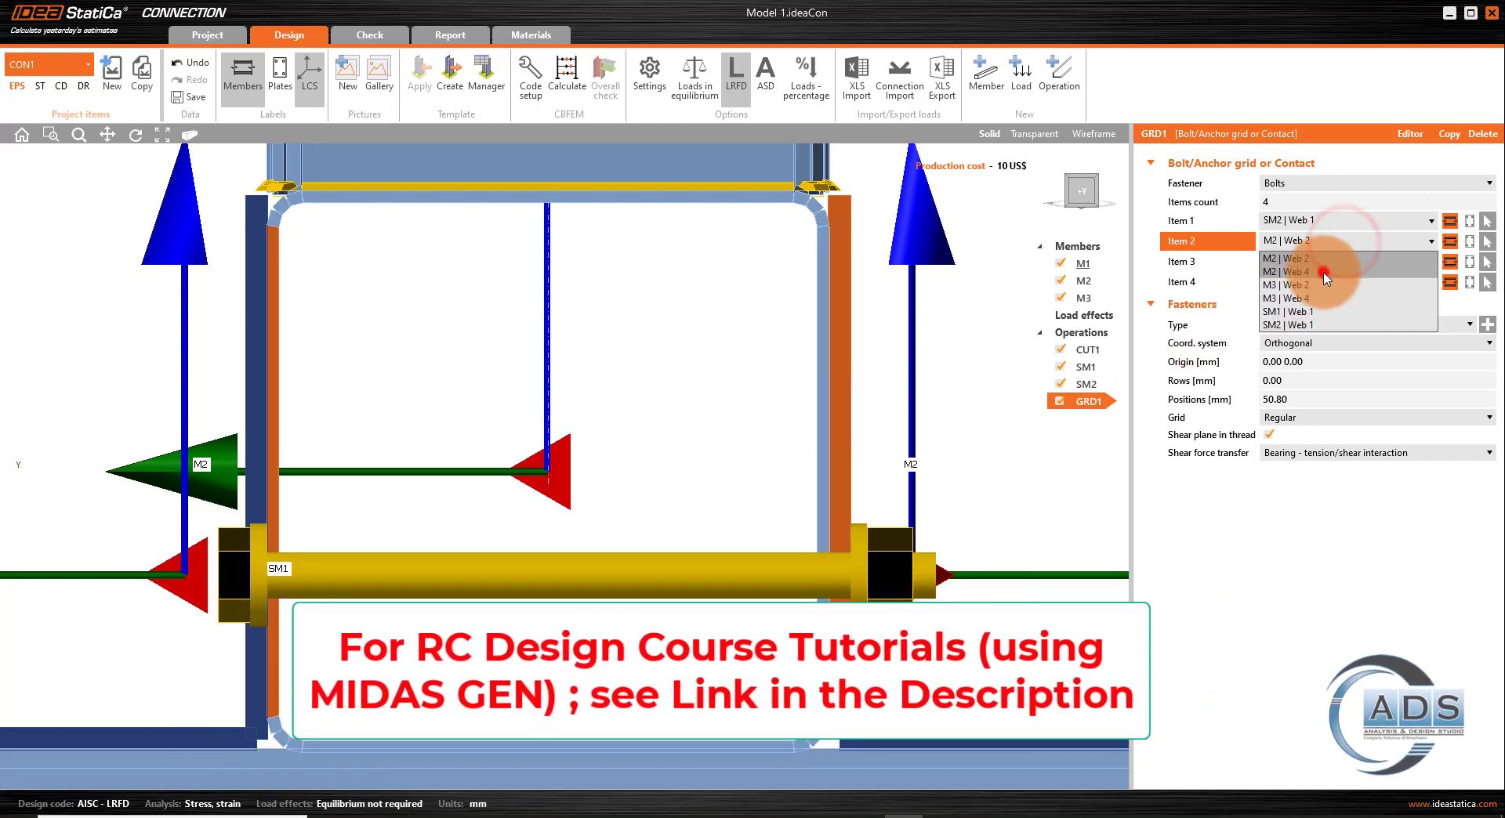
click(1324, 272)
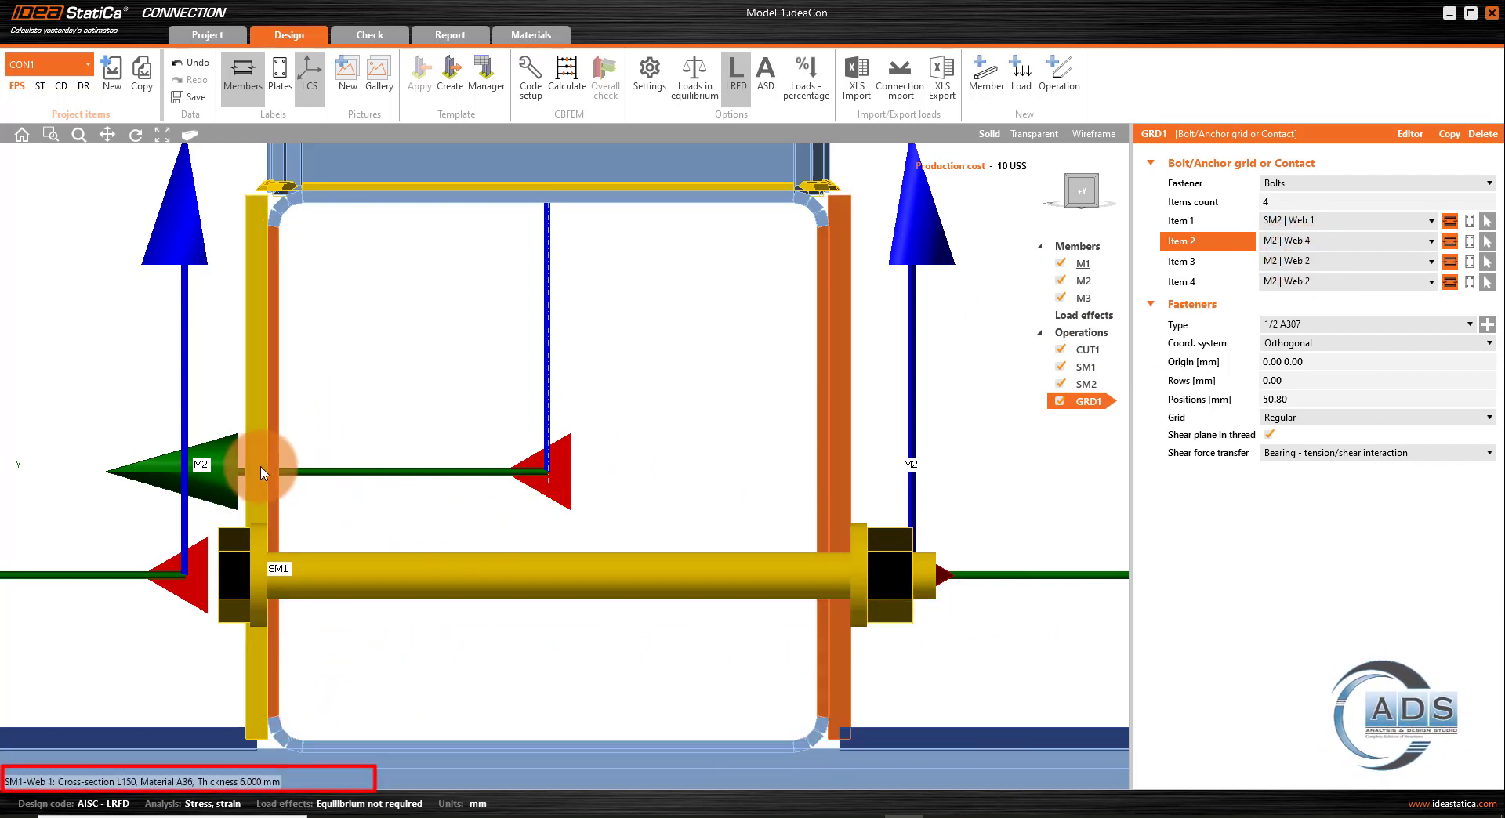
click(1353, 286)
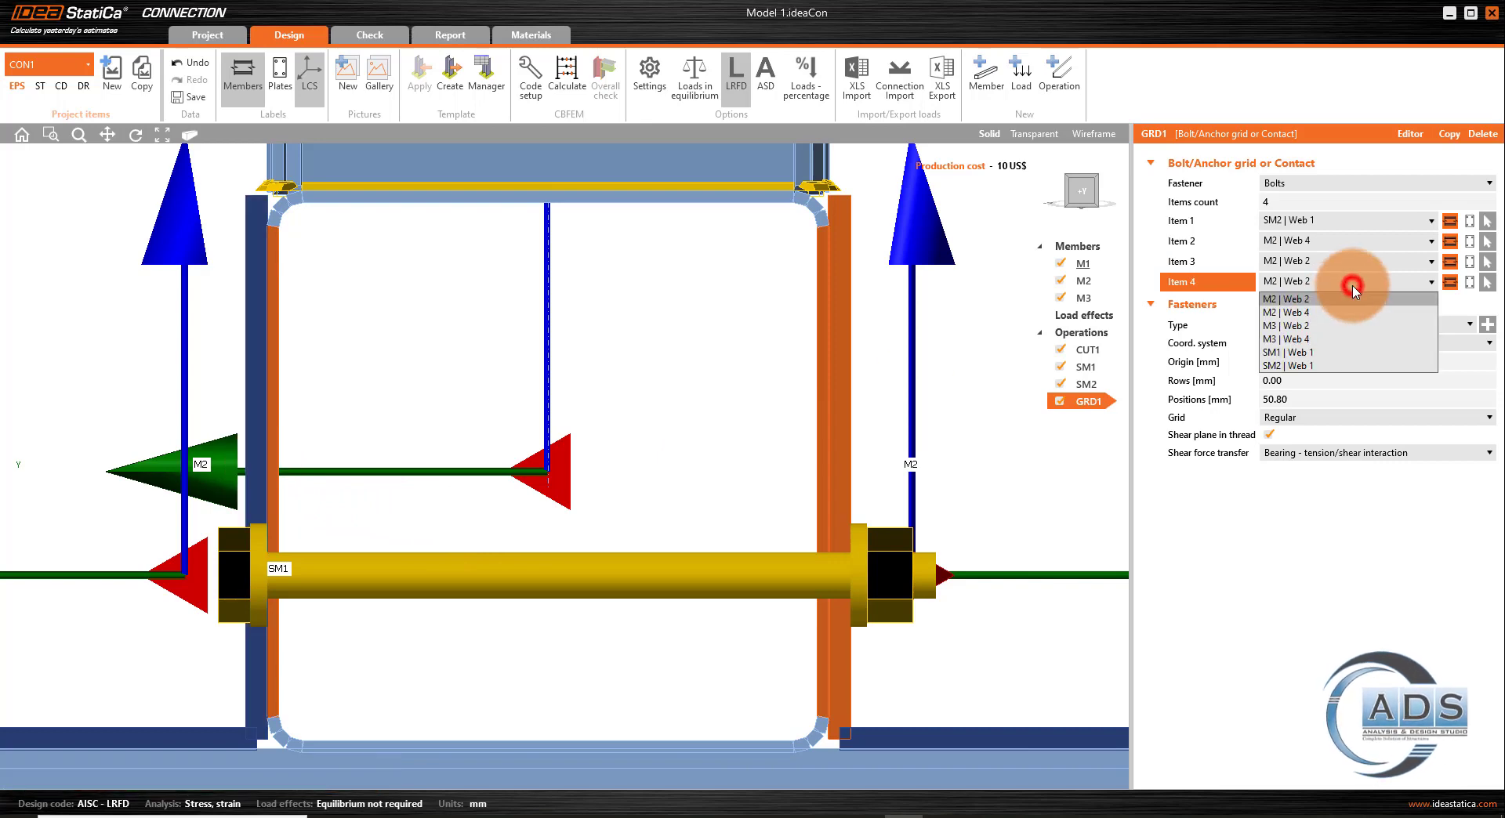
click(1312, 352)
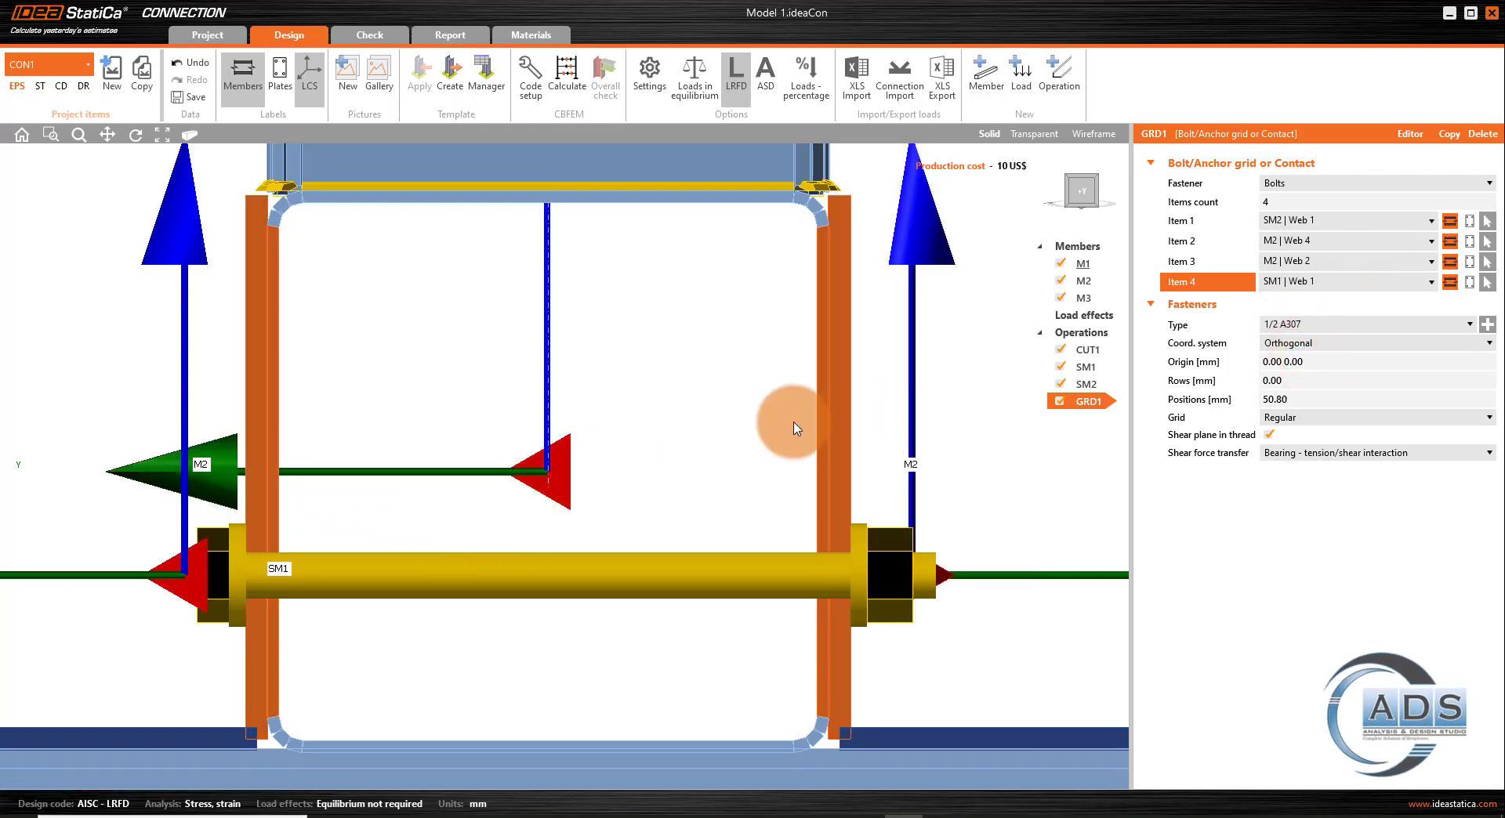
- Try bolt positions of 0 mm and 50 mm for the grid in a side view of the chord
click(1080, 190)
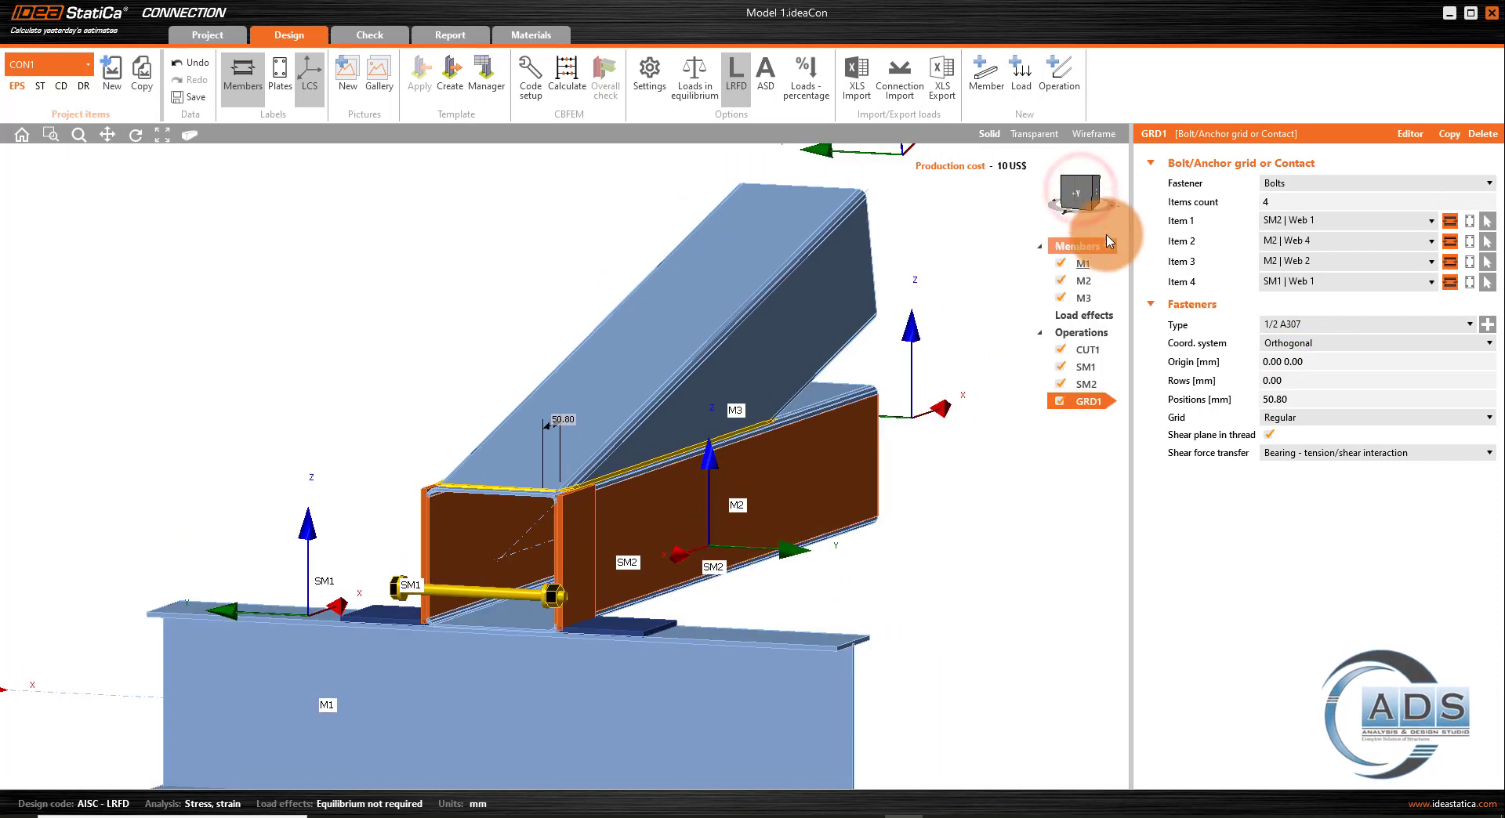
click(1095, 196)
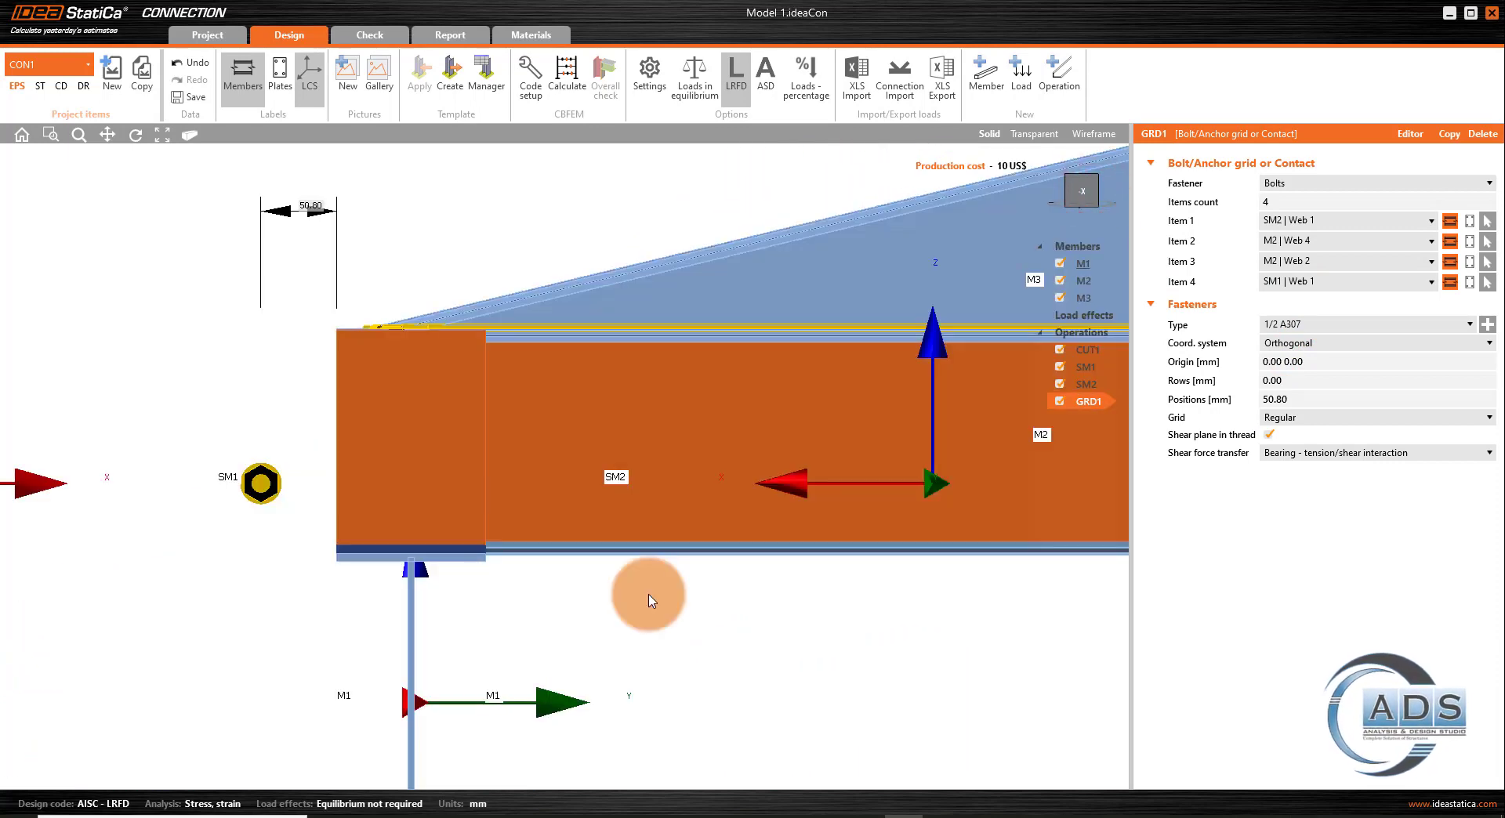
middle_drag(649, 600, 577, 677)
click(1319, 396)
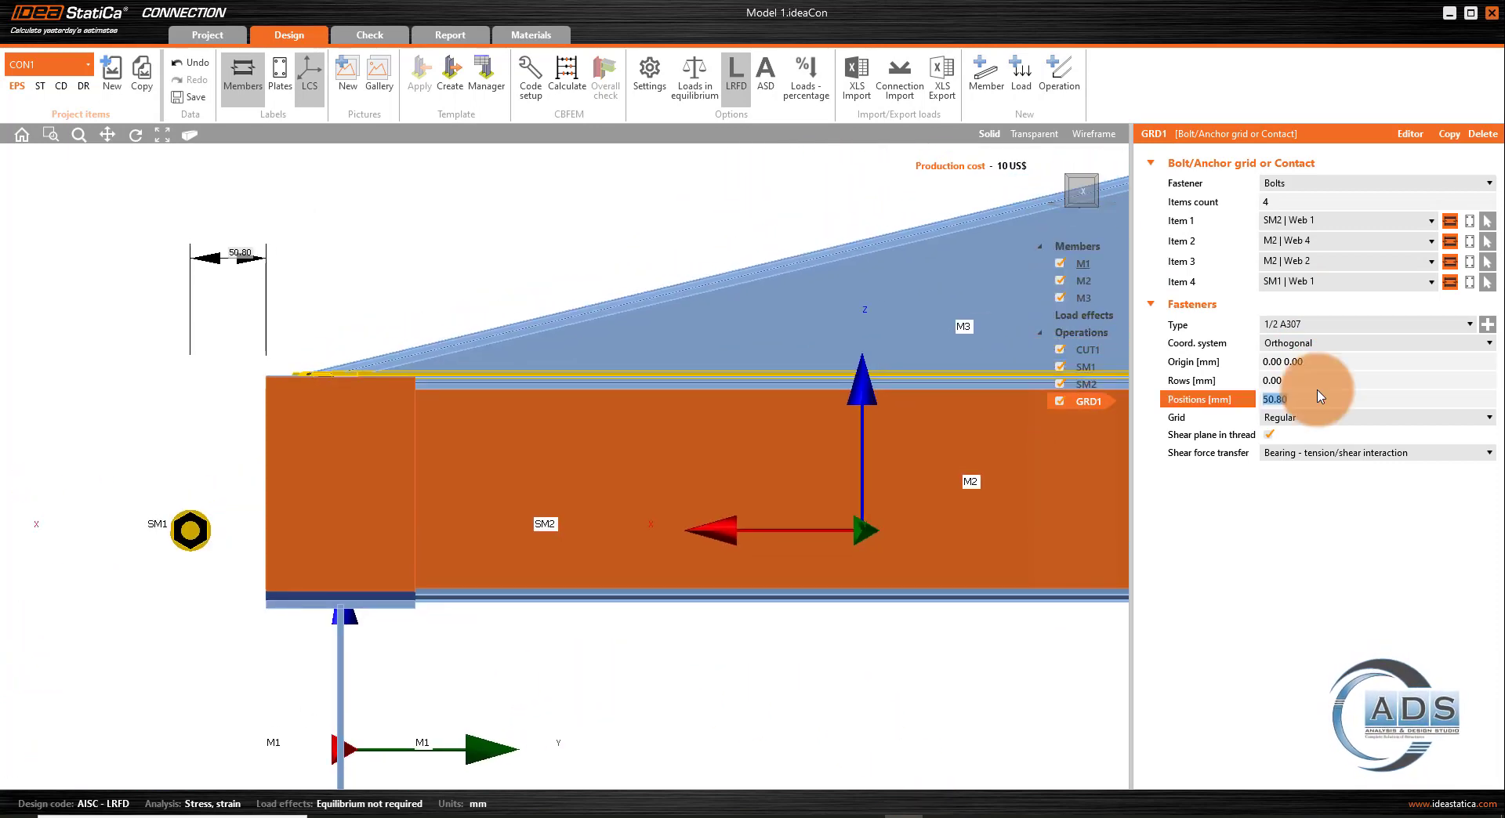
text(0)
key(Tab)
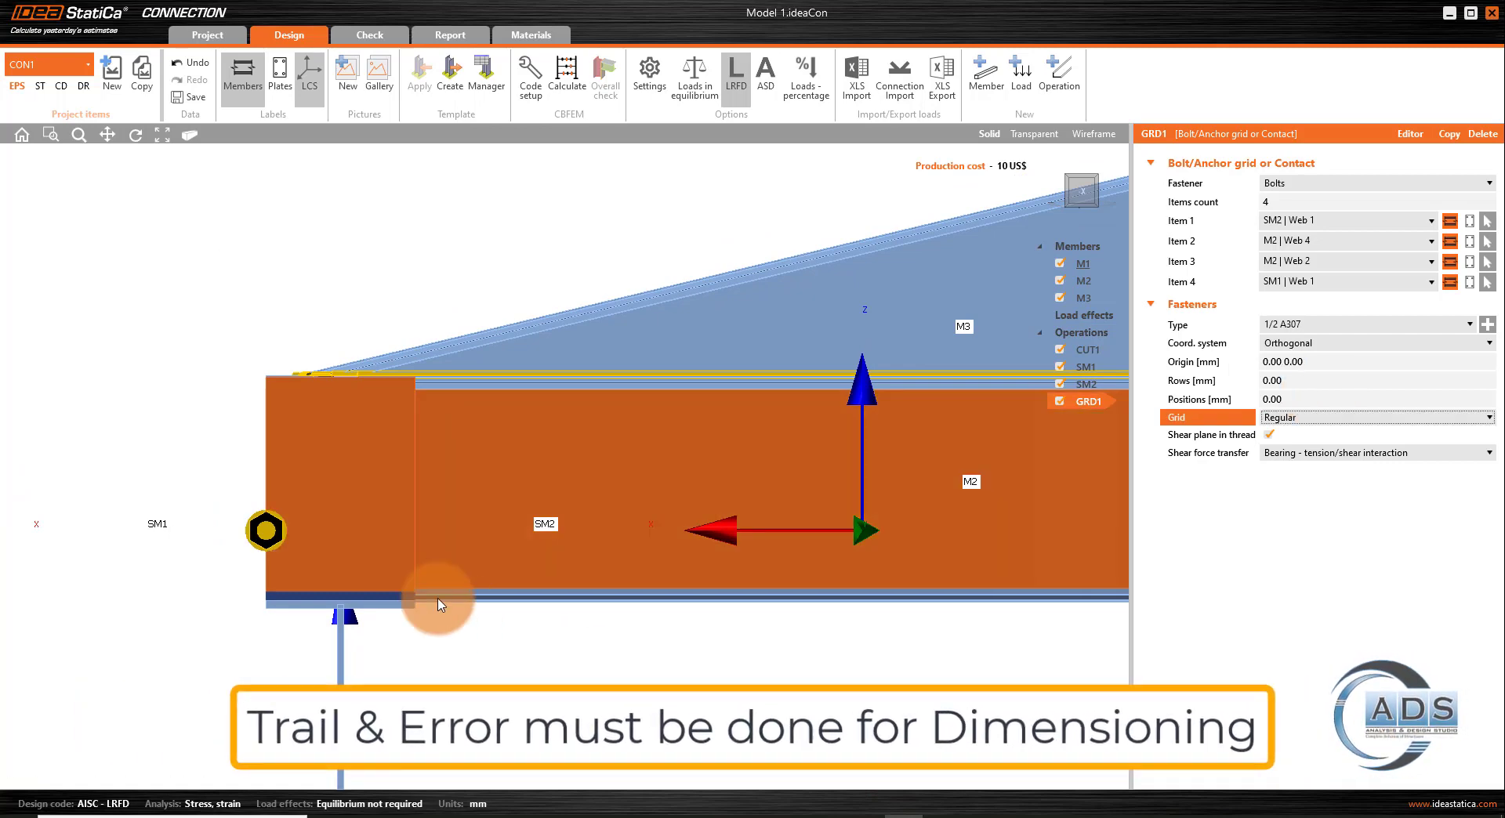
scroll(259, 502, down, 3)
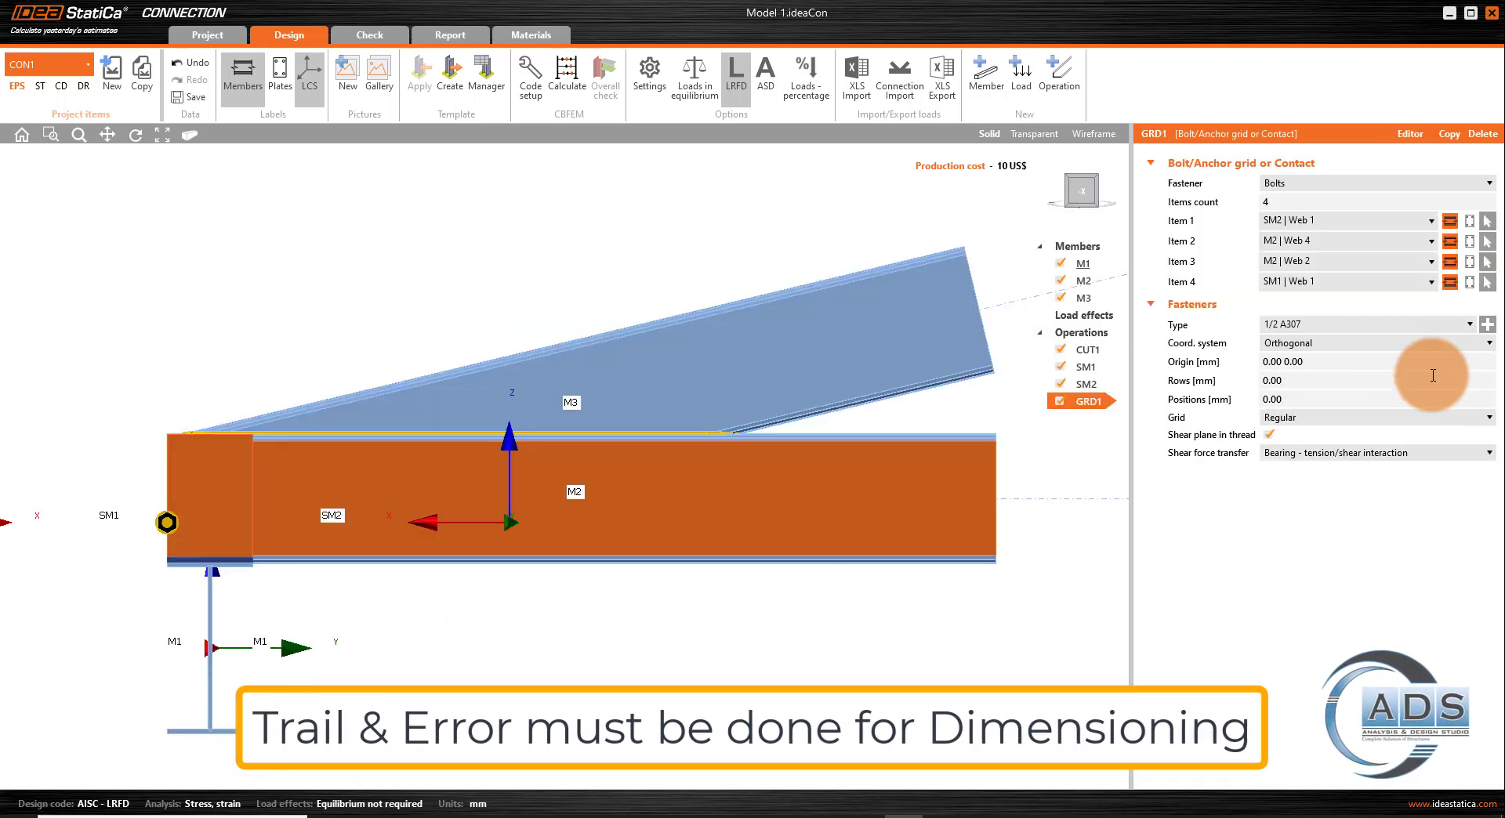
click(1351, 399)
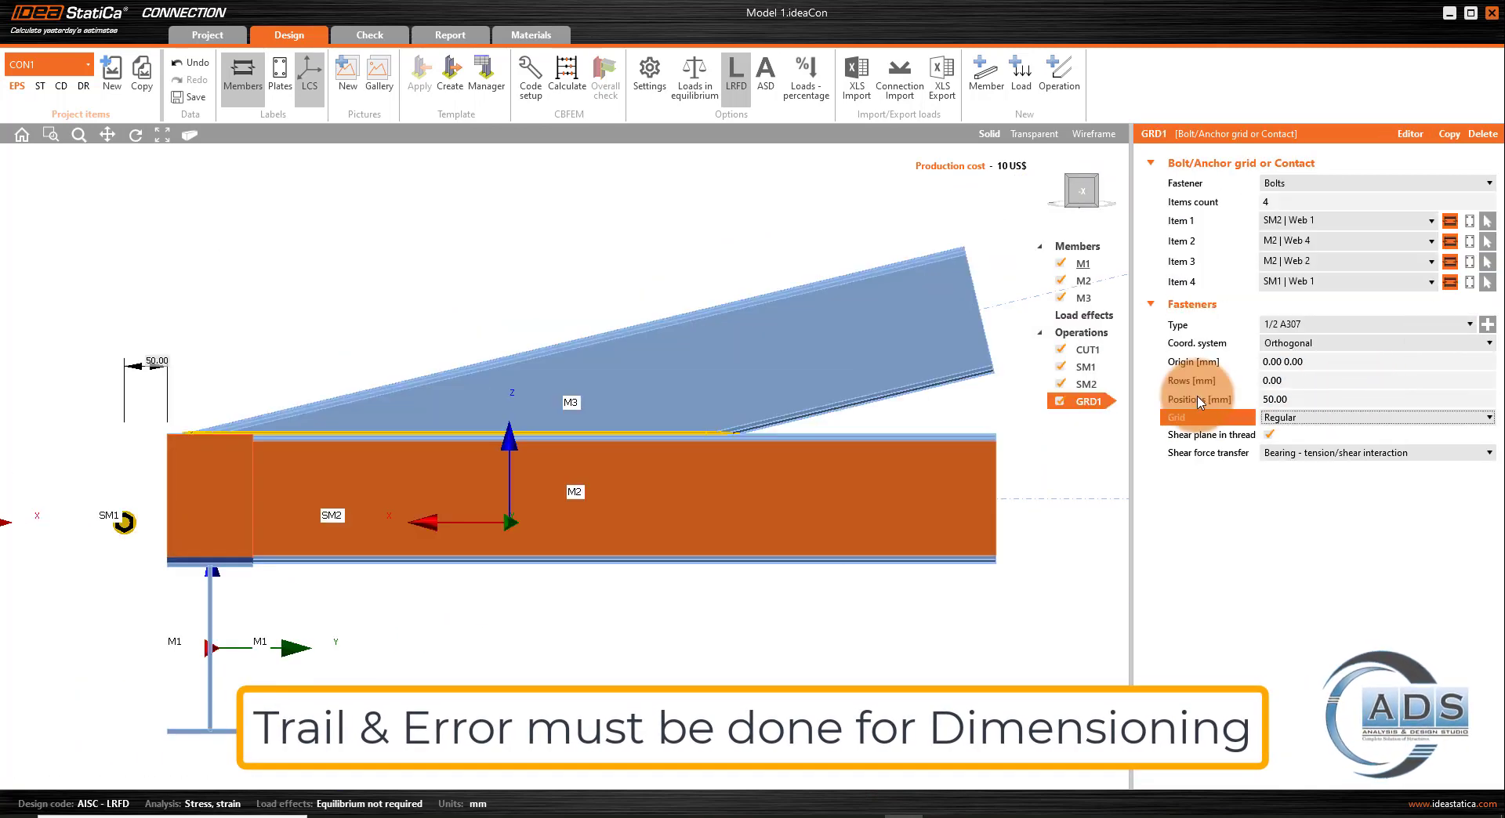
- Set the bolt grid's positions to -50 mm and its rows to 0 and 60 mm
click(1308, 400)
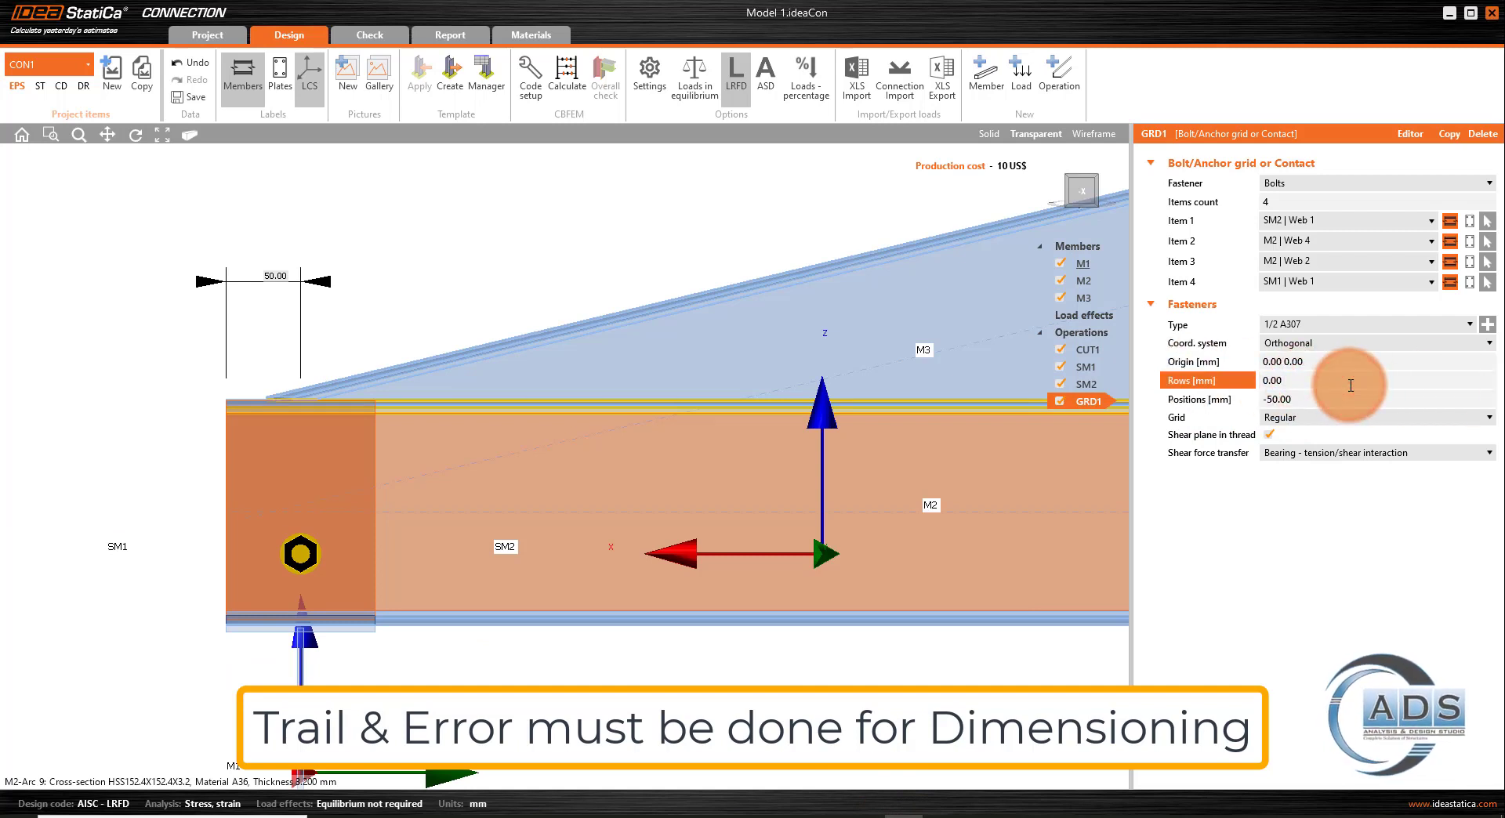
click(1392, 517)
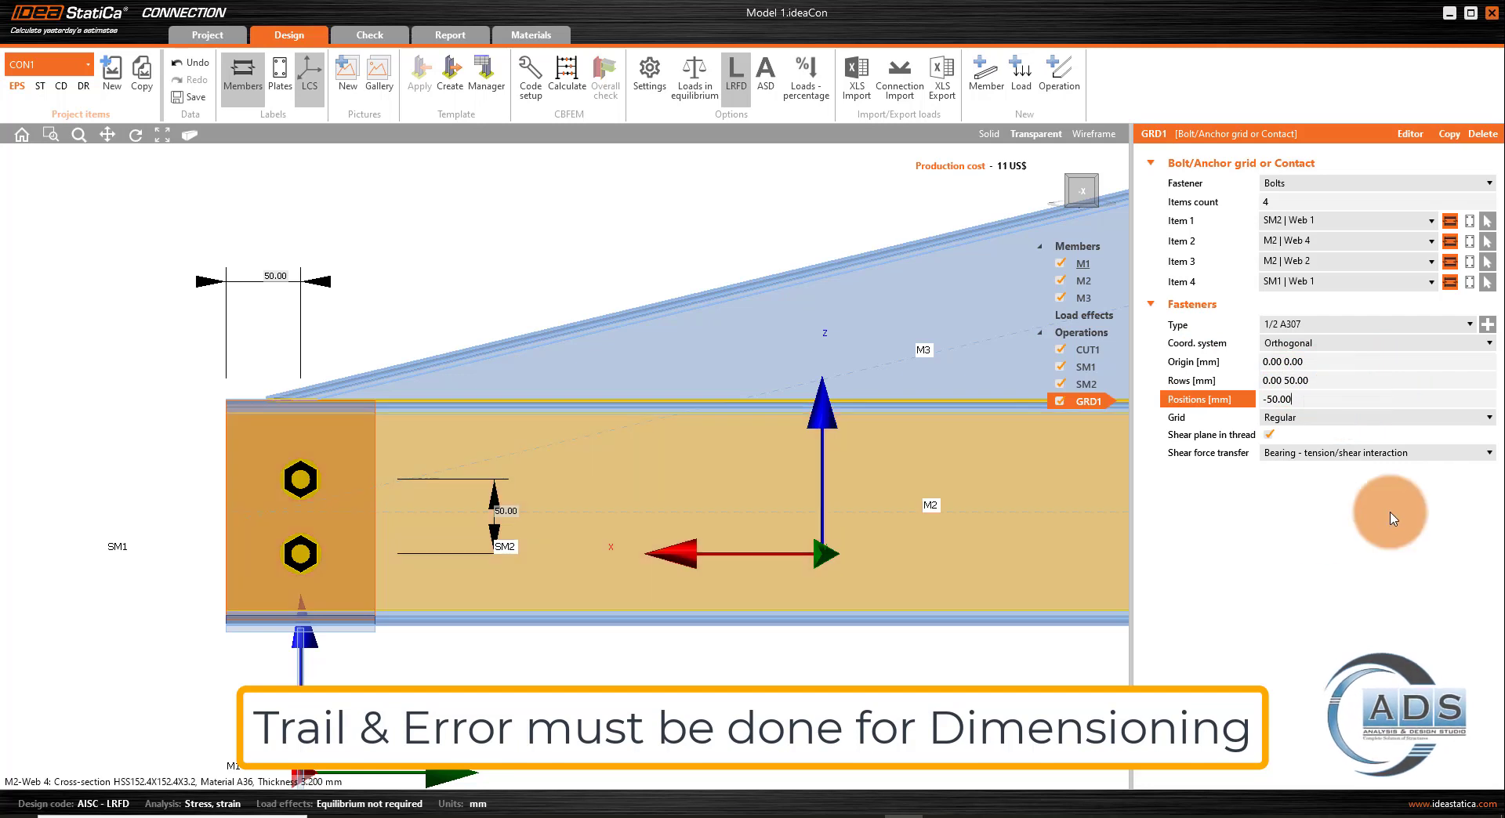
double_click(1334, 382)
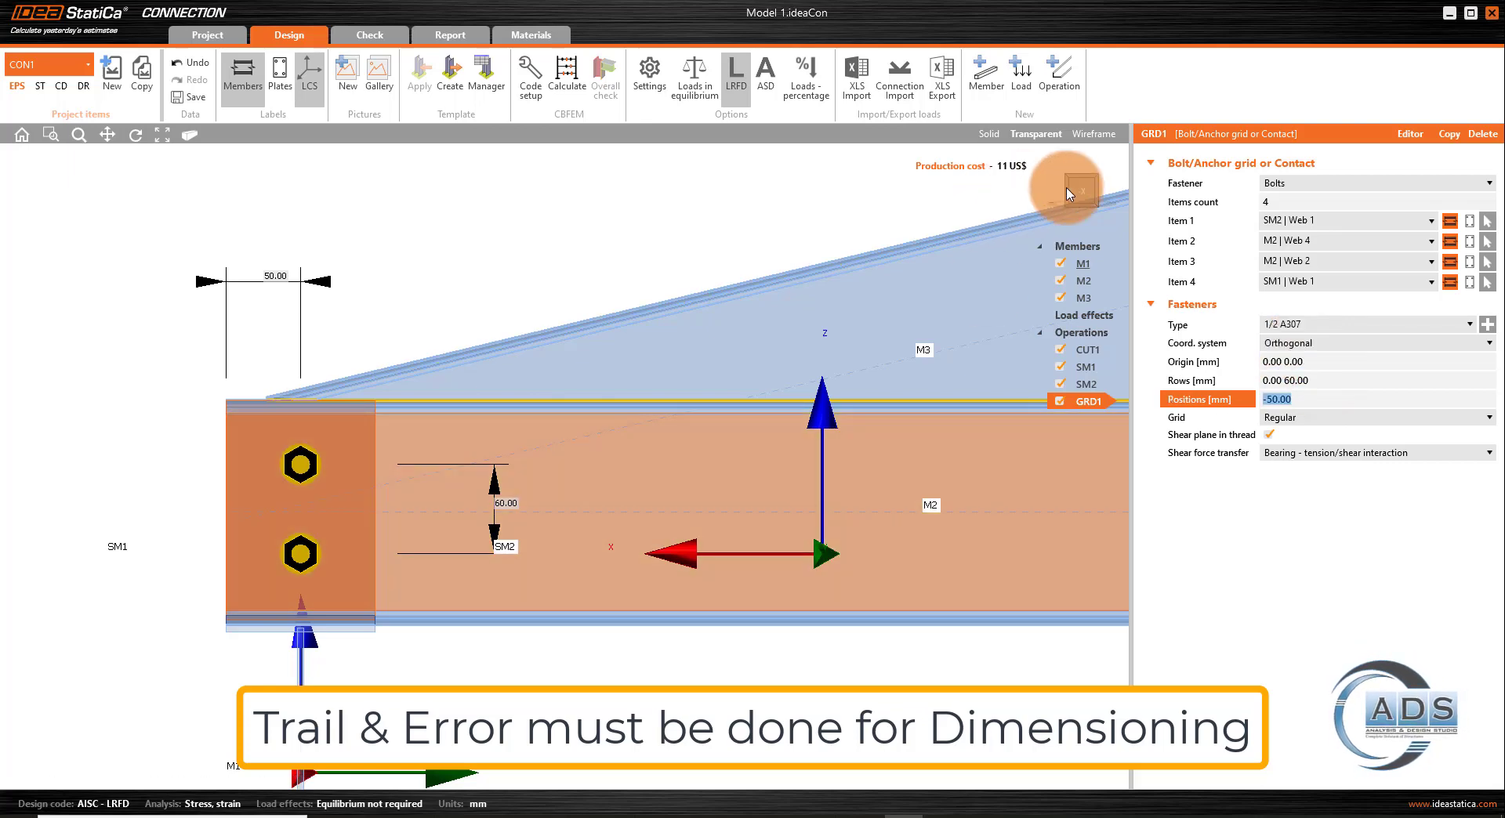
- Show the model in solid display and add a general weld or contact operation
drag(1083, 194, 1095, 193)
scroll(897, 463, down, 3)
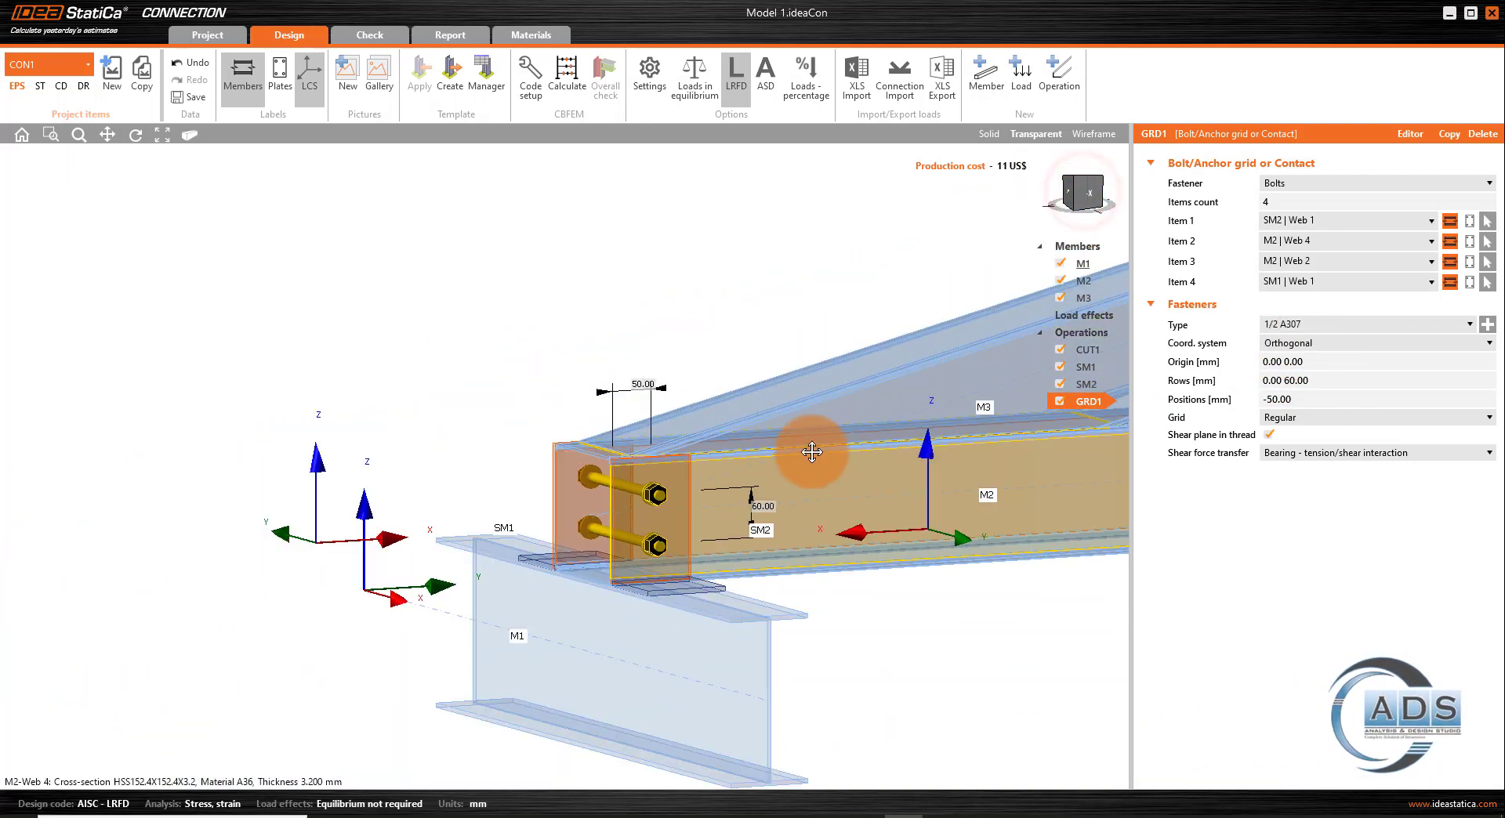
middle_drag(896, 462, 697, 445)
click(992, 135)
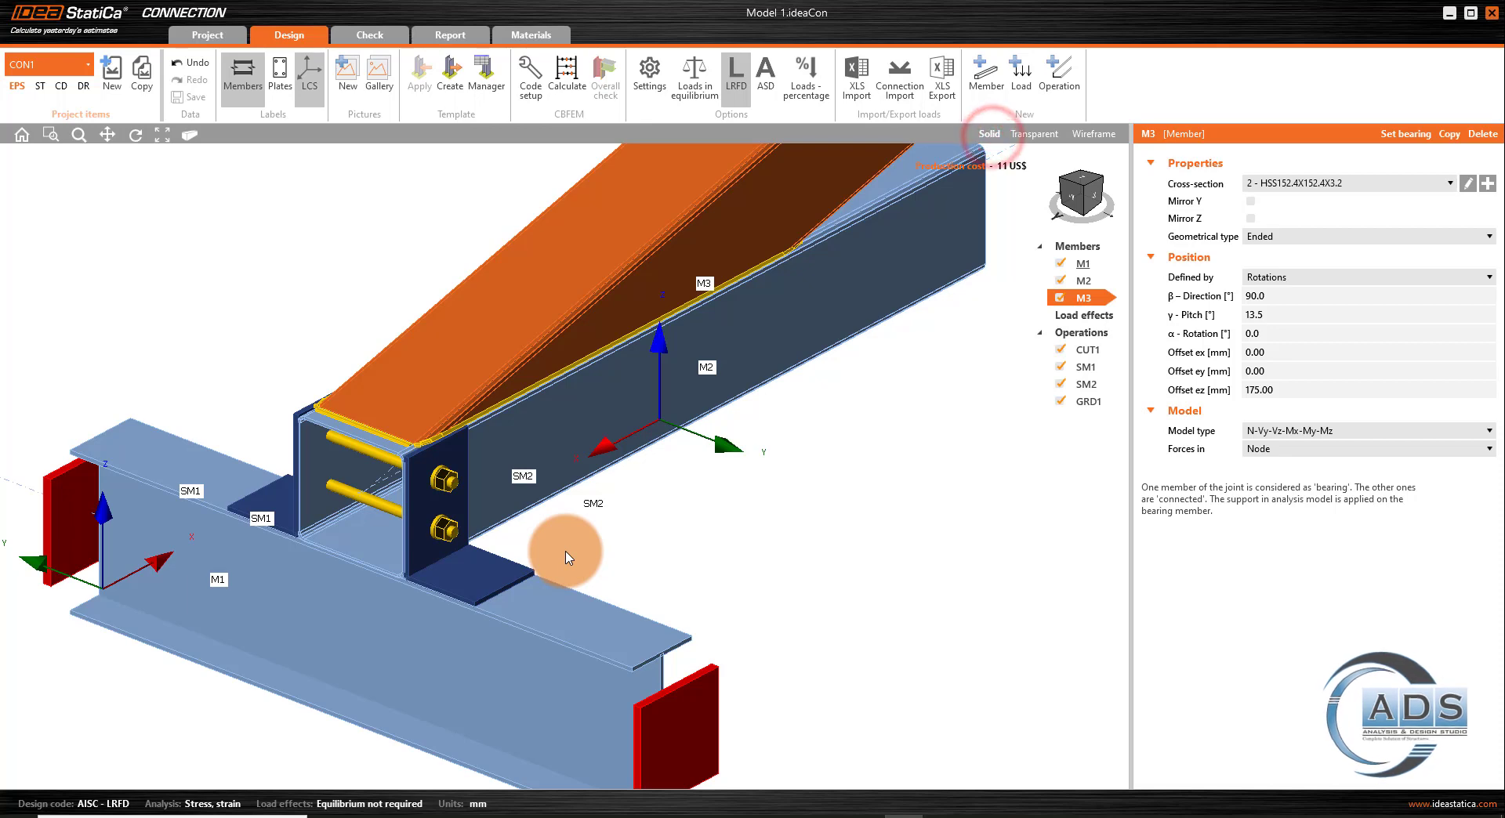
scroll(491, 581, up, 3)
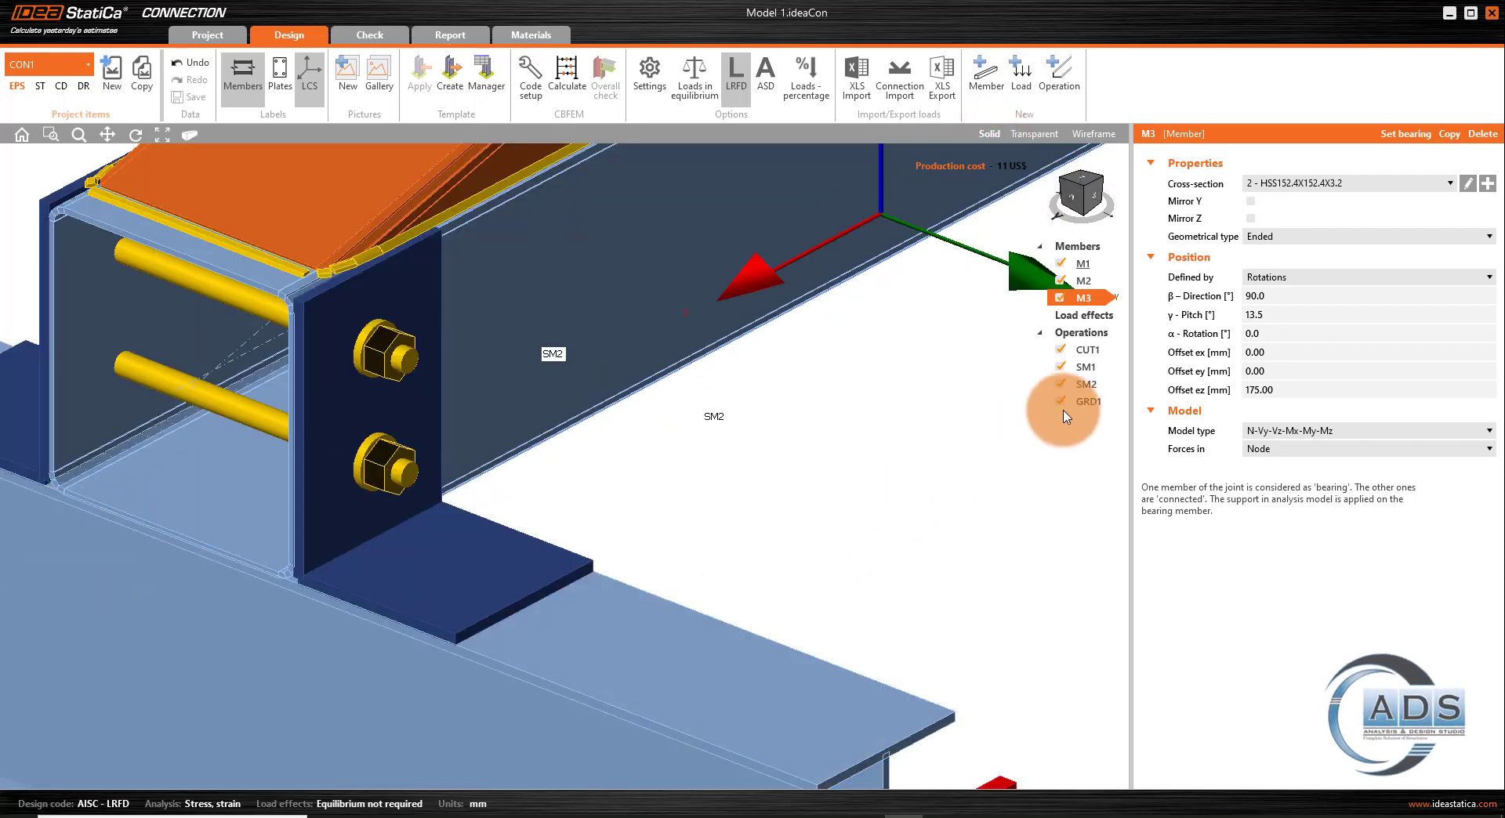
click(1132, 342)
double_click(952, 520)
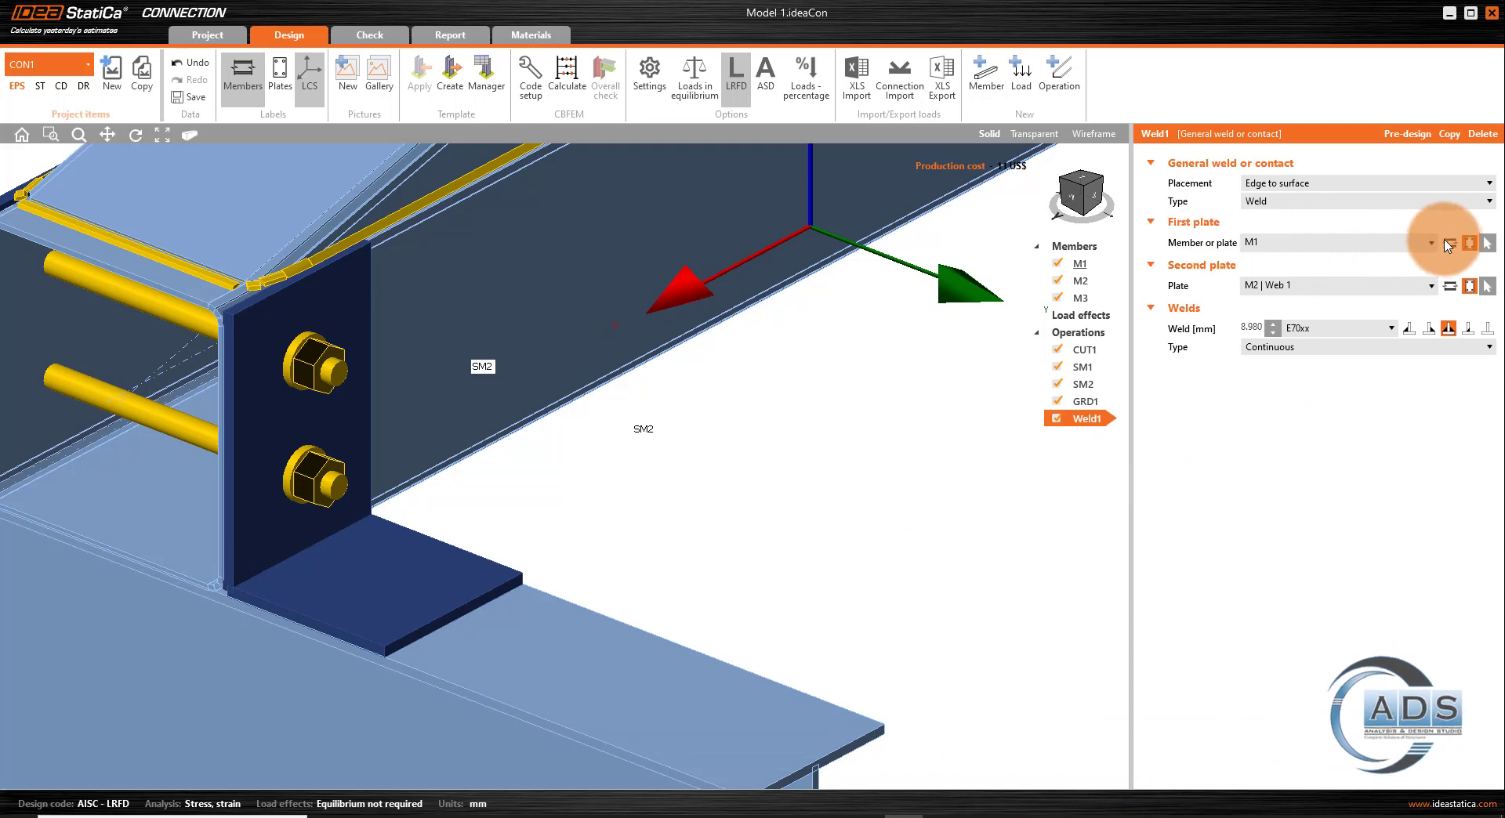
- Switch the new weld's first item to member plates and set it to SM2 | Bottom flange 1
click(1445, 244)
click(1389, 244)
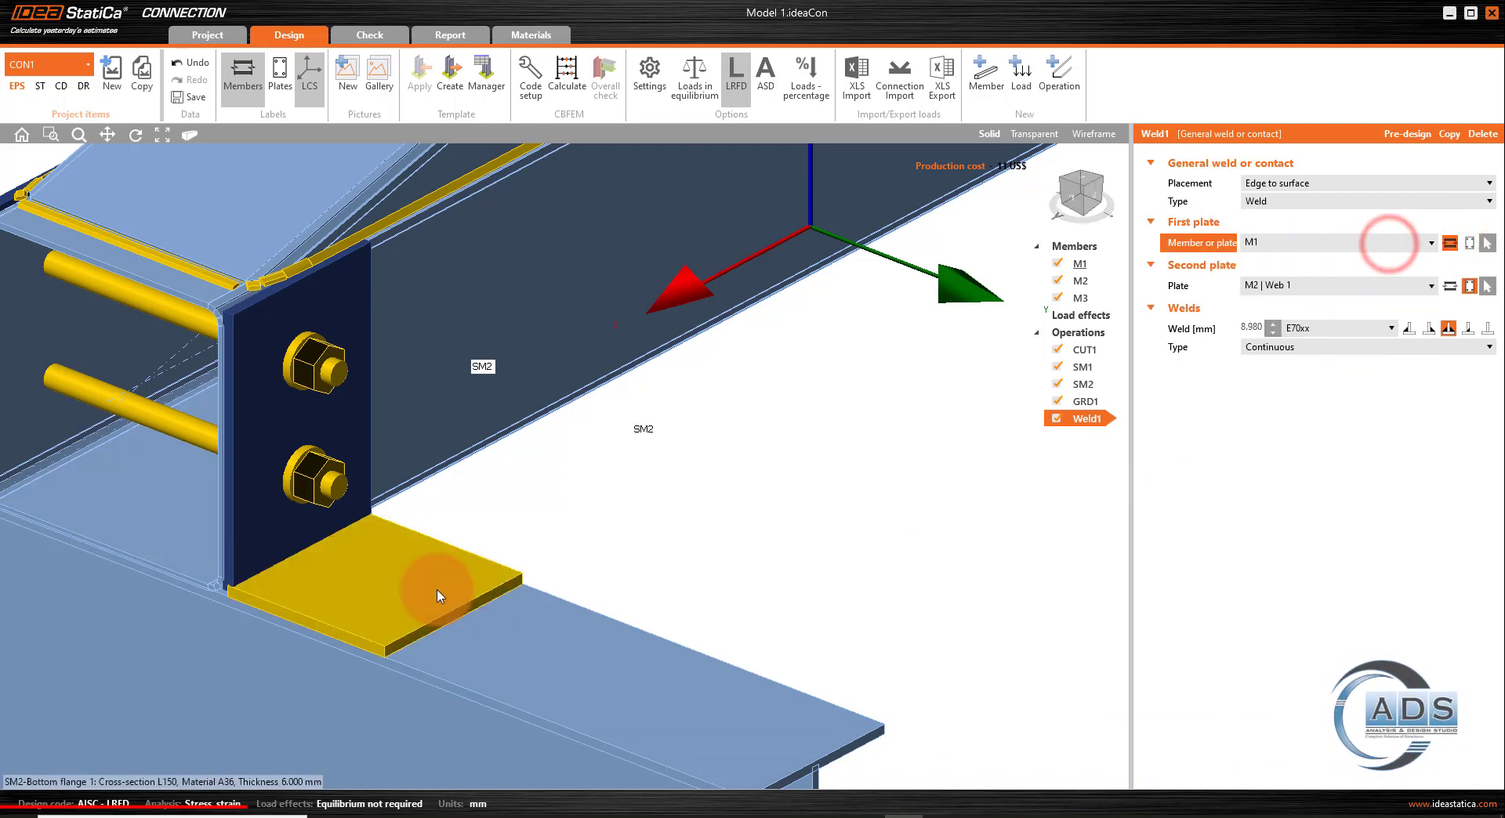
click(1326, 286)
click(1343, 242)
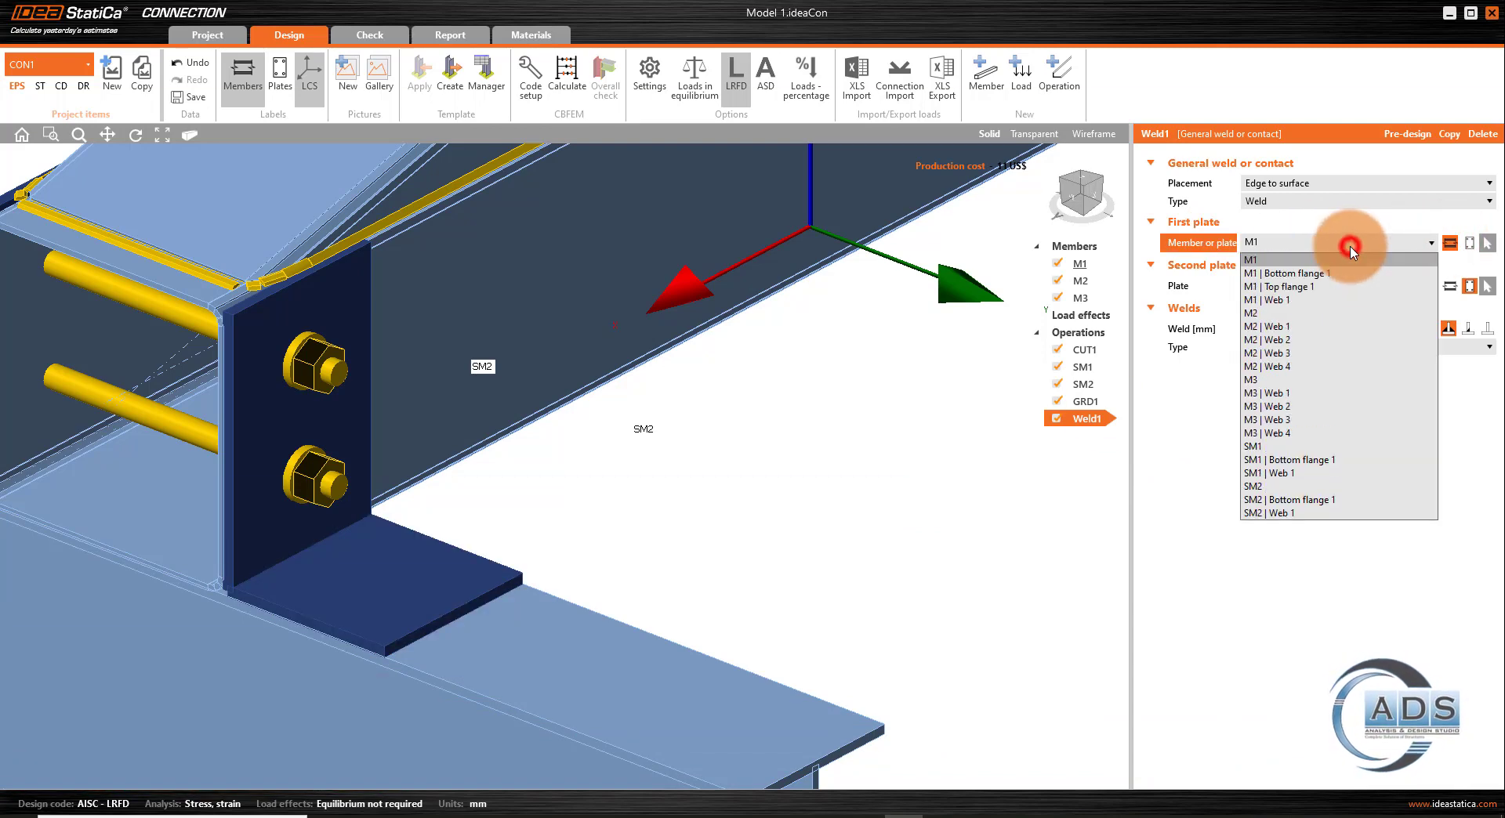
click(1301, 500)
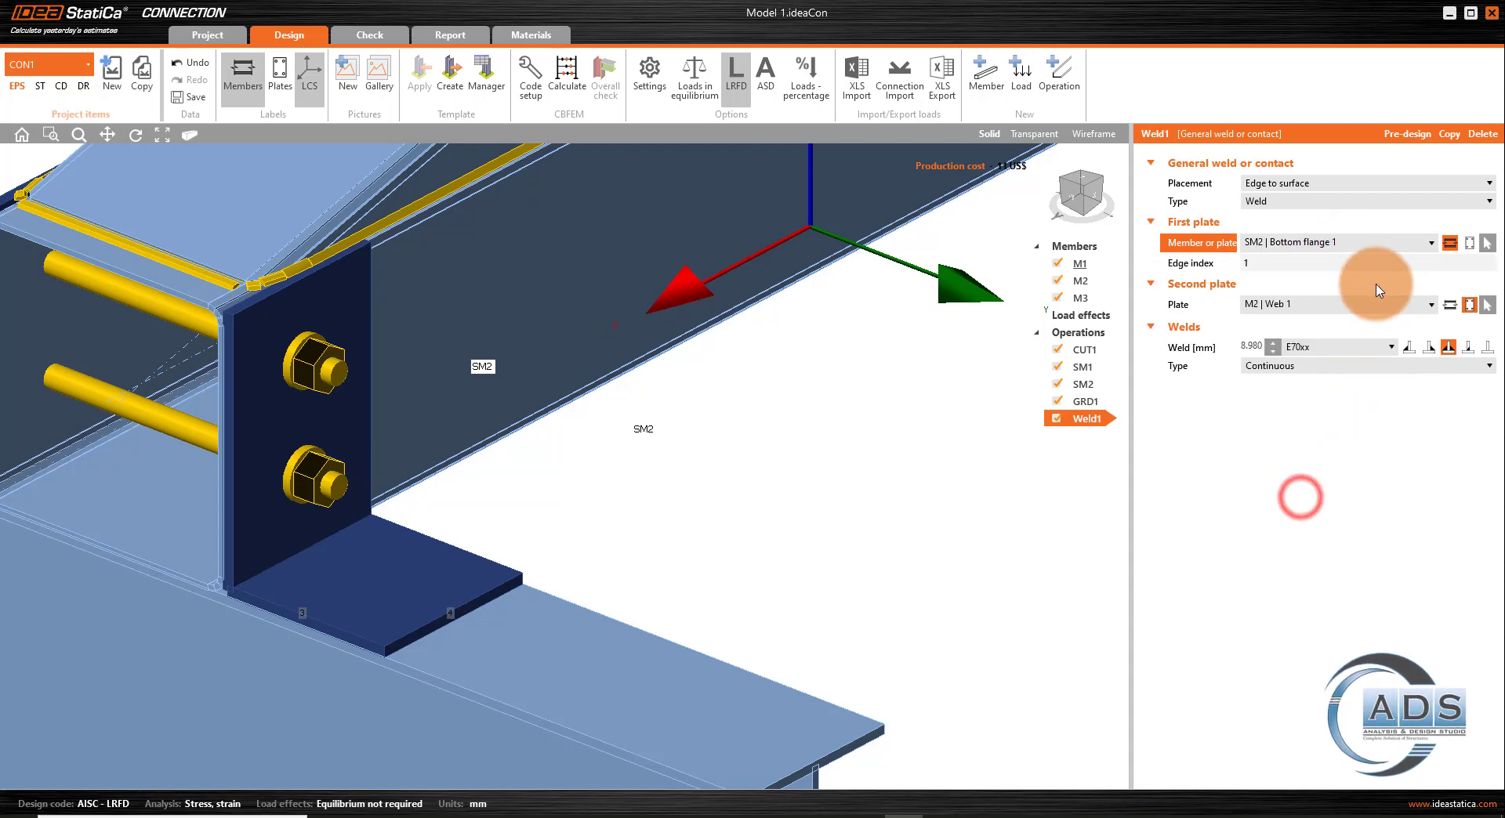
- Set the weld's edge index to 1 3 4 for the angle flange, using the transparent display to identify the edges
scroll(402, 620, up, 3)
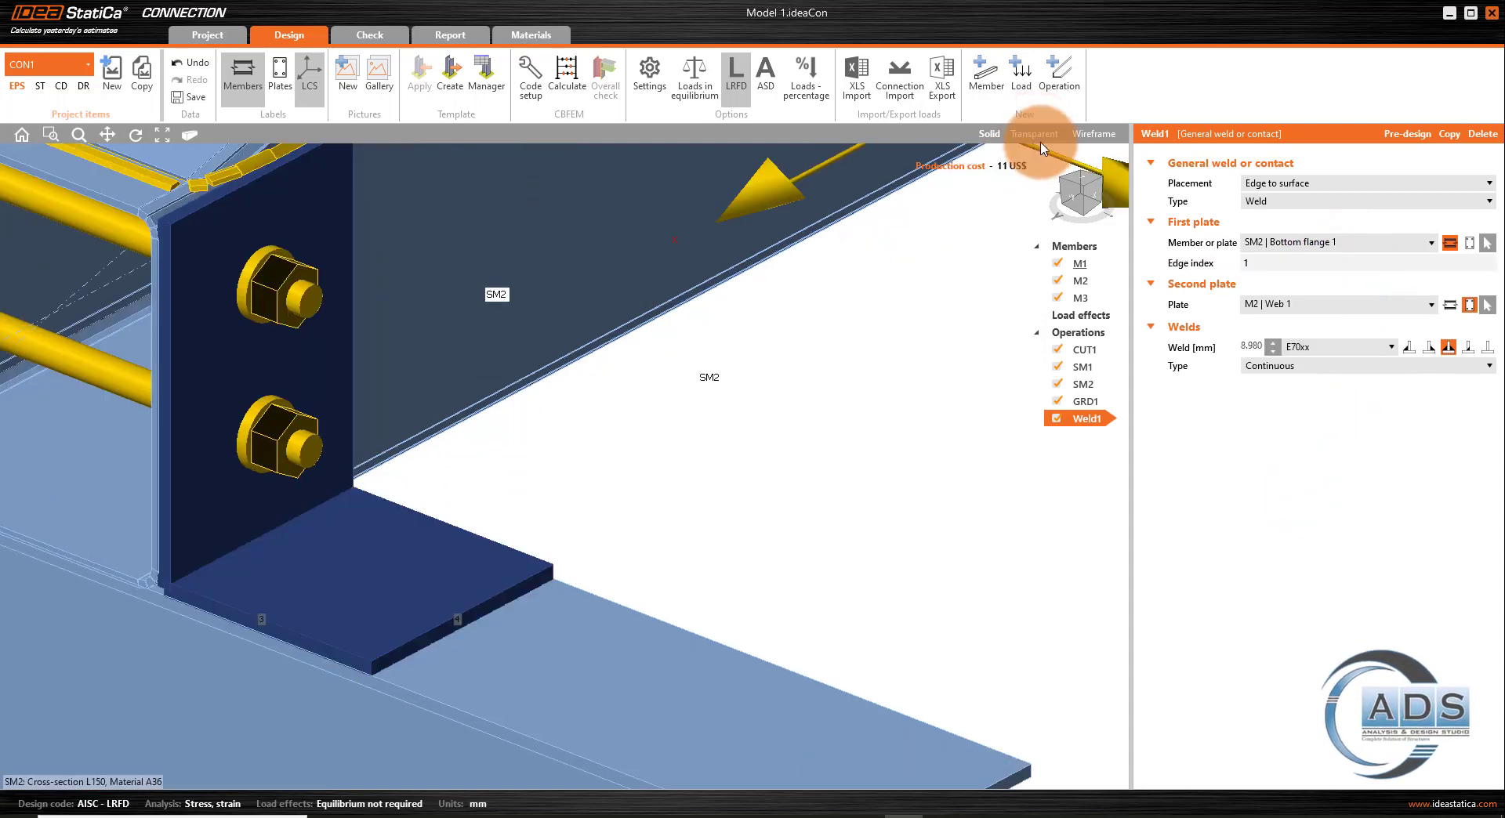
click(1036, 134)
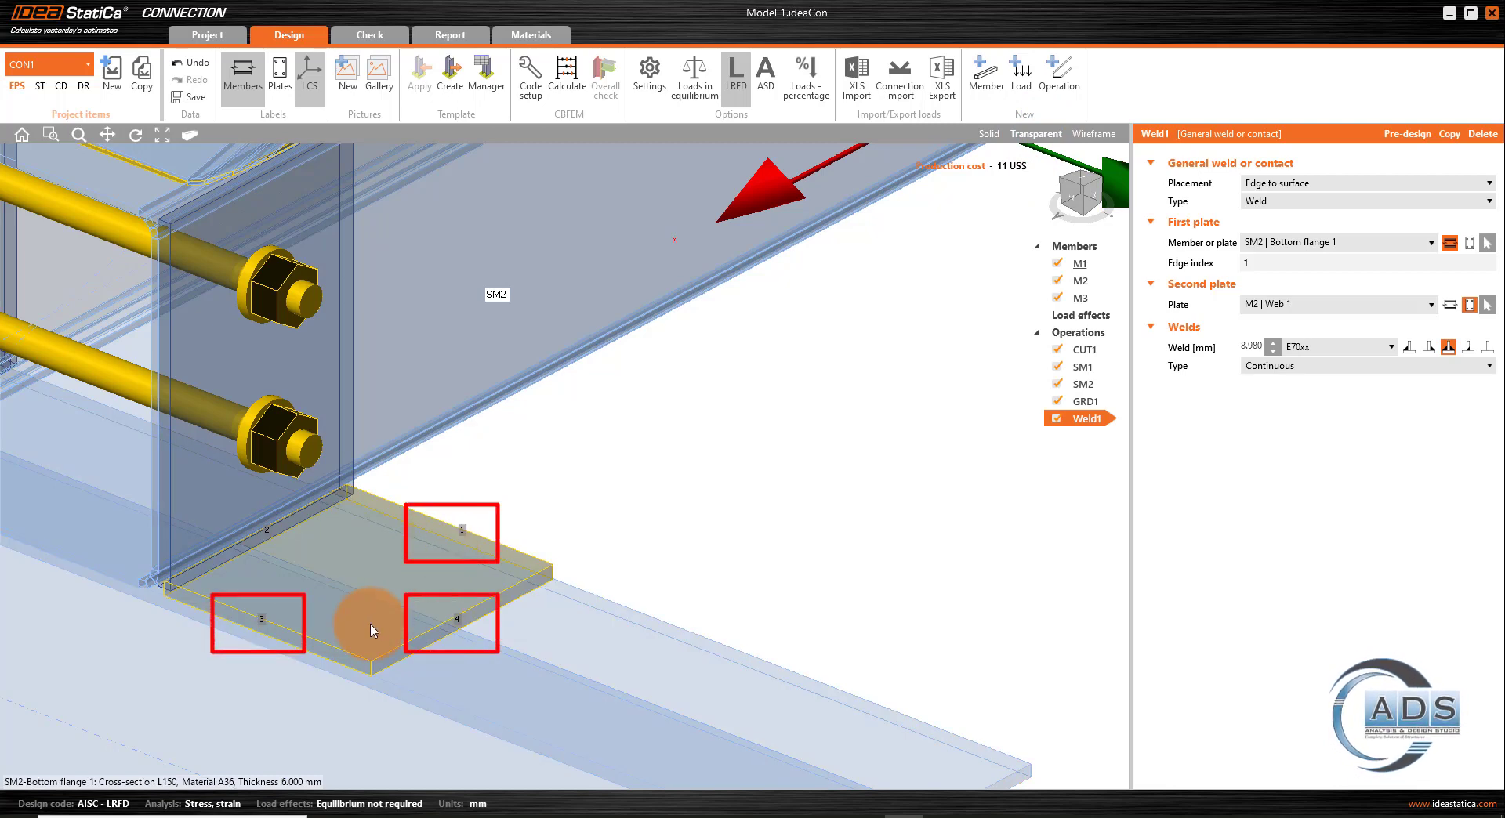
click(1348, 304)
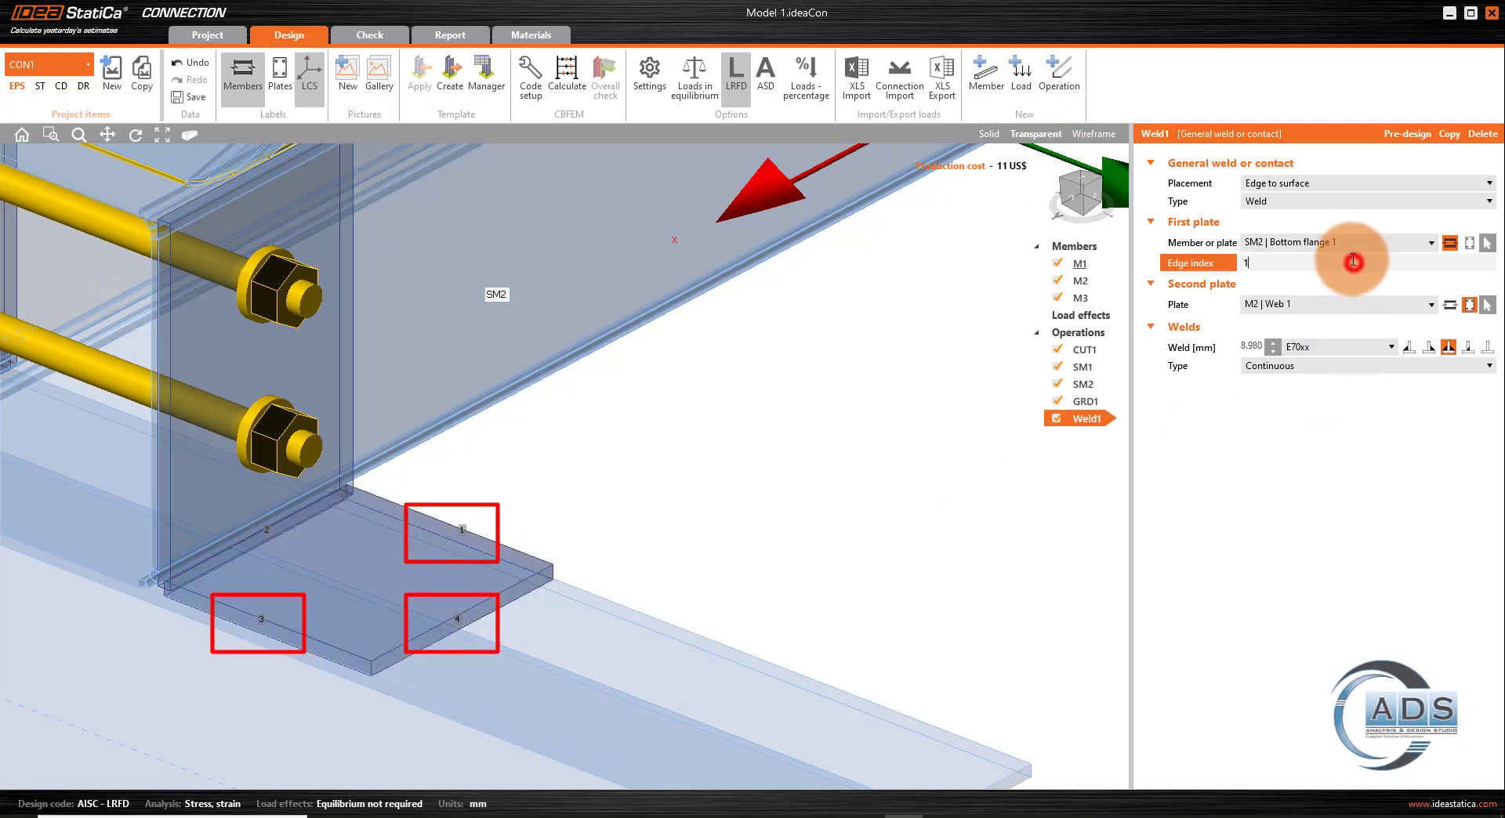
click(1352, 260)
text(1 3 4)
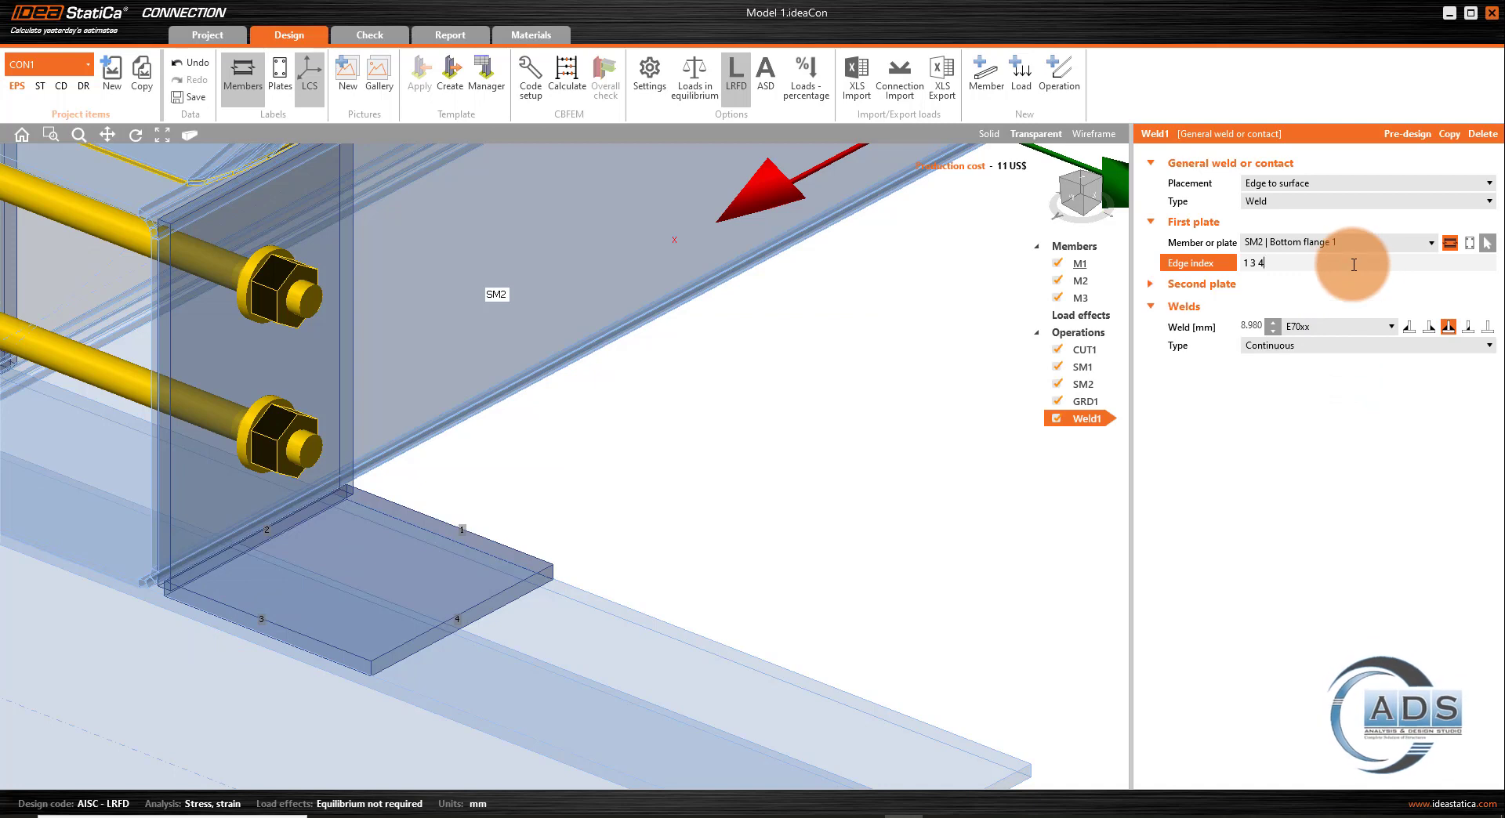
click(1233, 287)
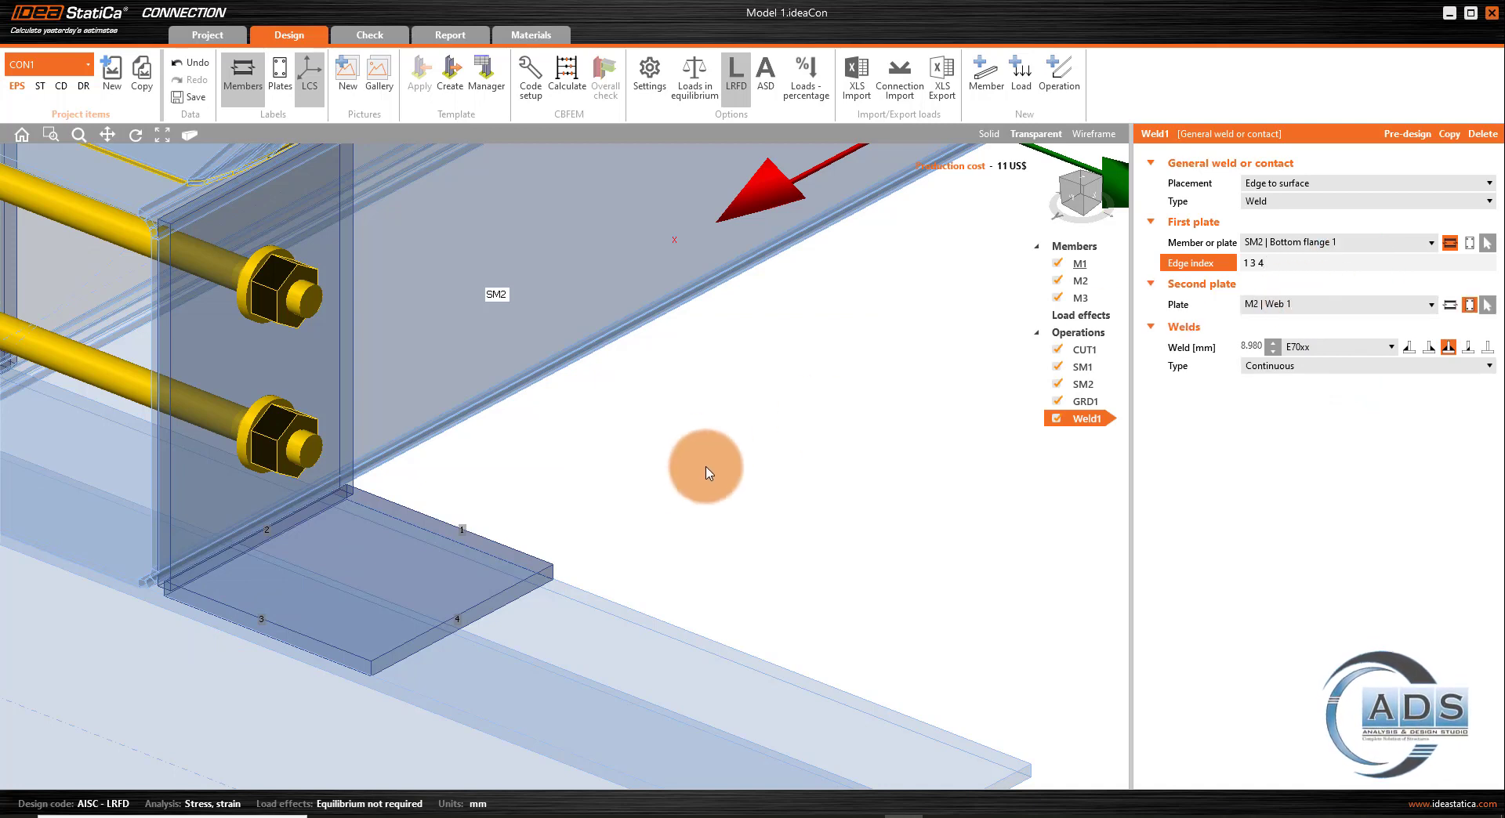
- Set the weld's second plate to M1 | Top flange 1
middle_drag(764, 504, 748, 398)
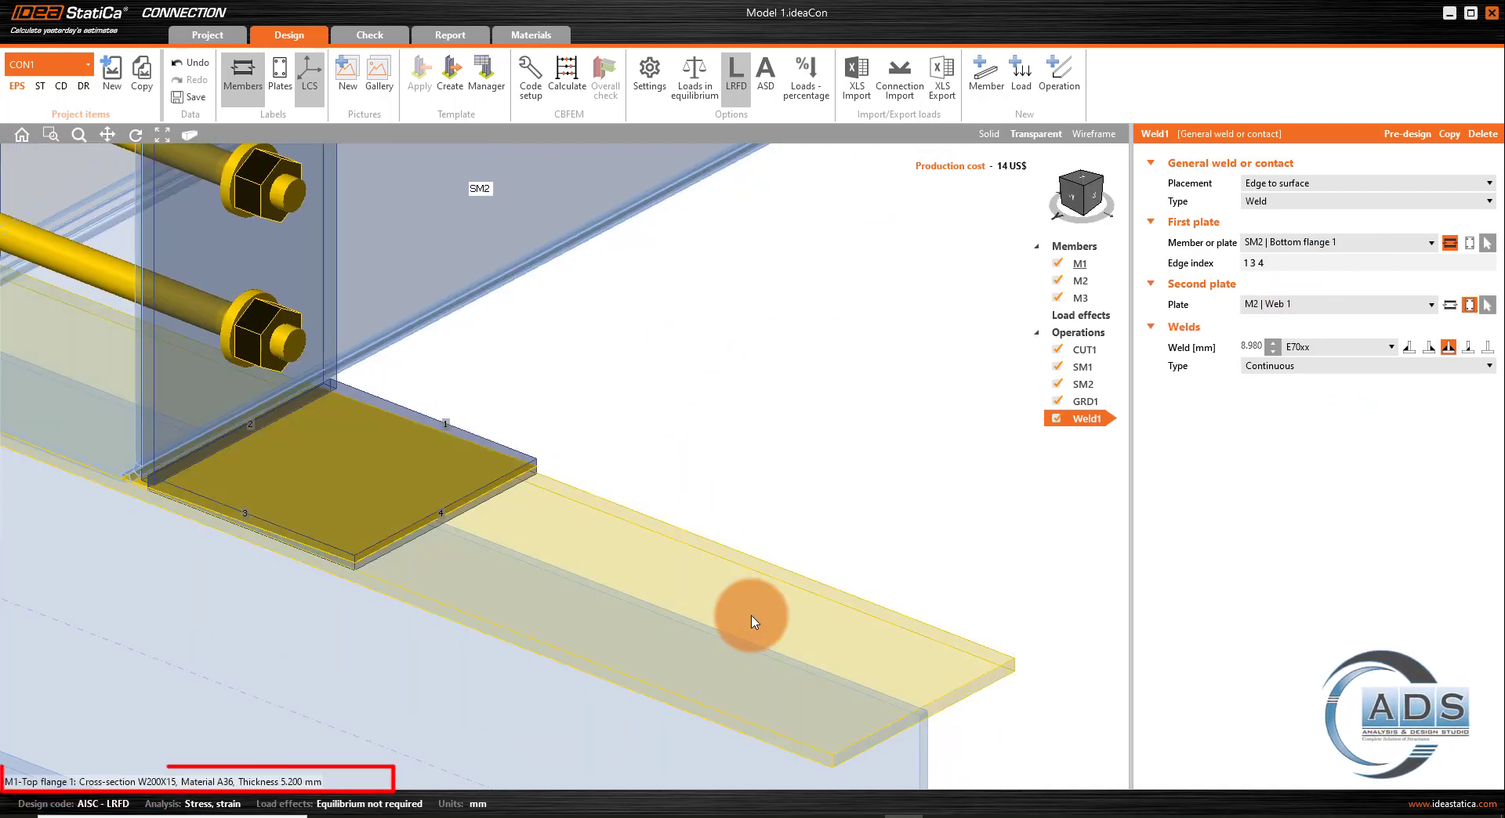
click(1387, 305)
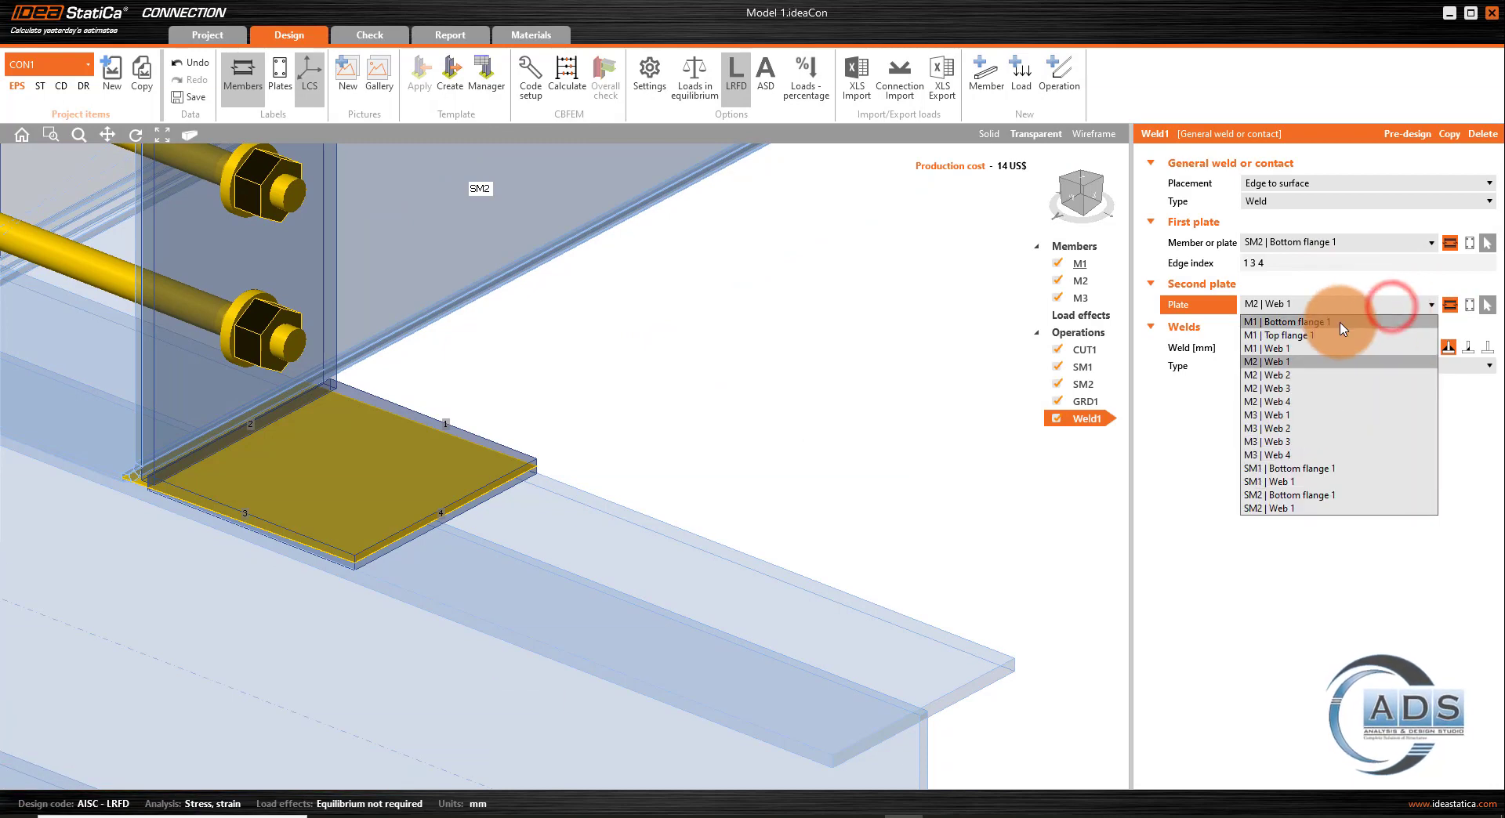
click(1340, 335)
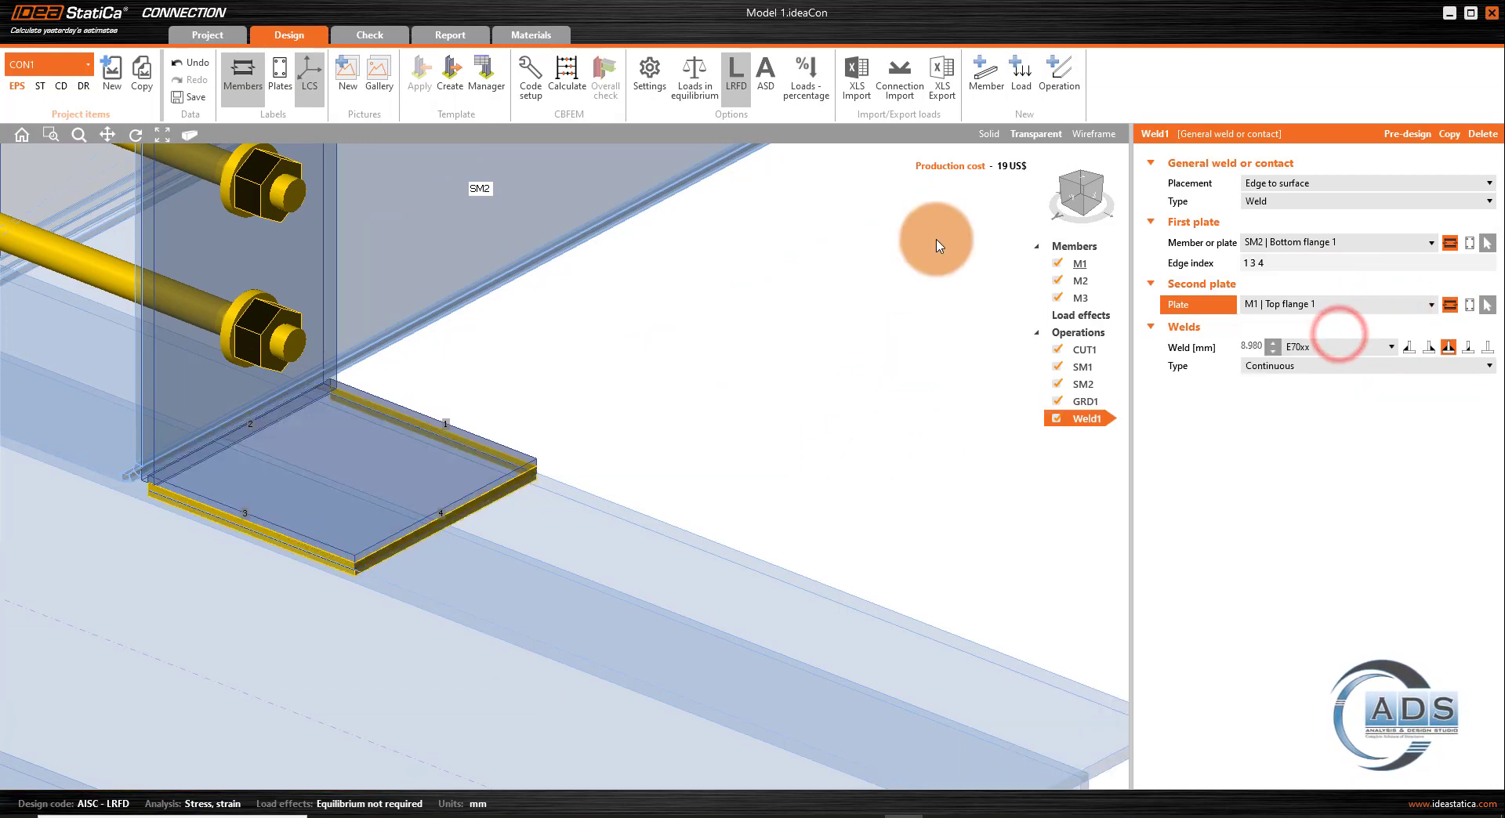
- Return to solid display and make the SM2 flange weld a one-sided fillet instead of a double fillet
click(985, 134)
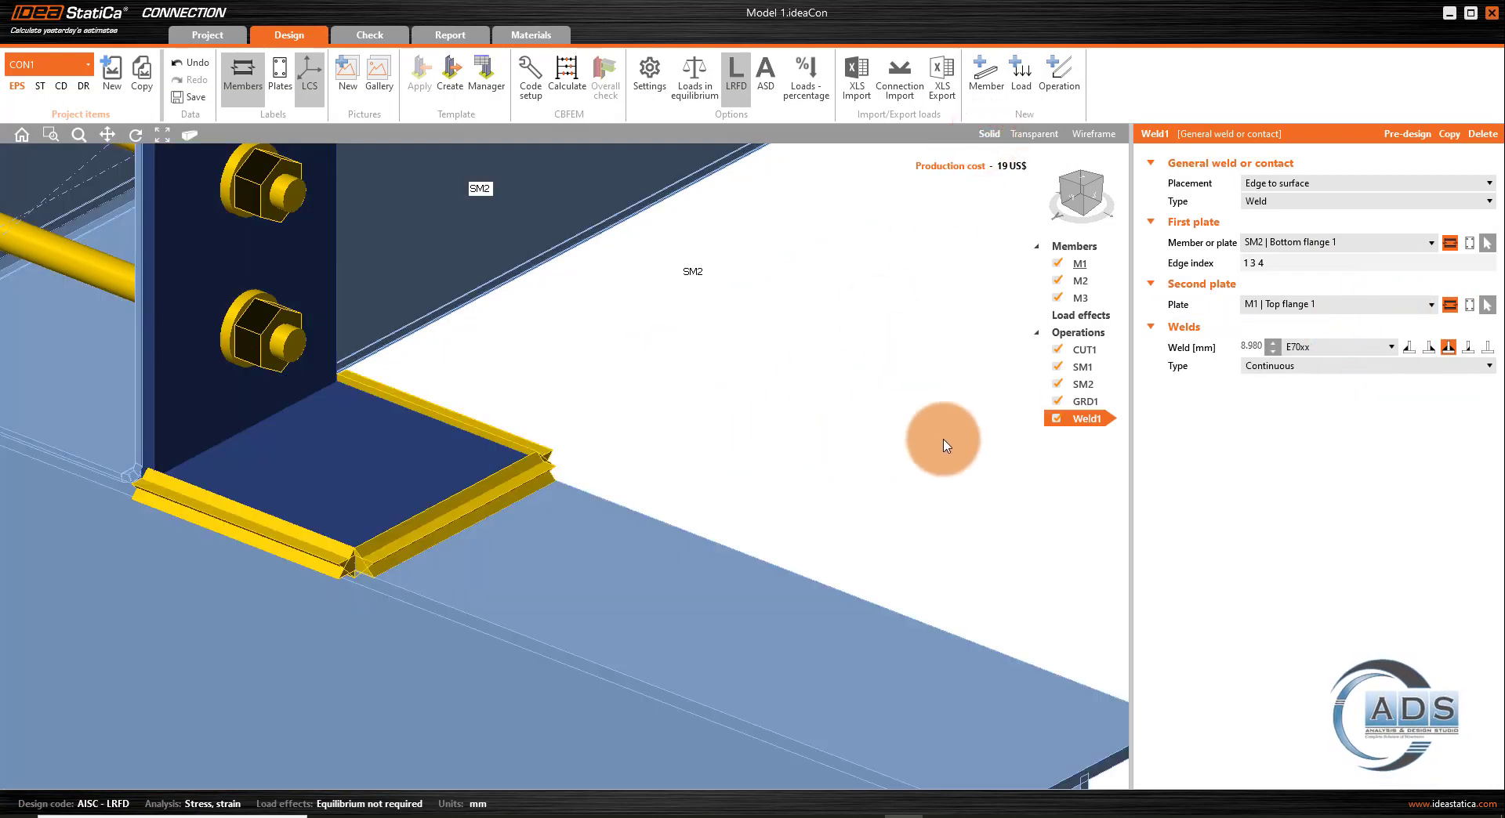
middle_drag(945, 441, 907, 440)
click(1405, 346)
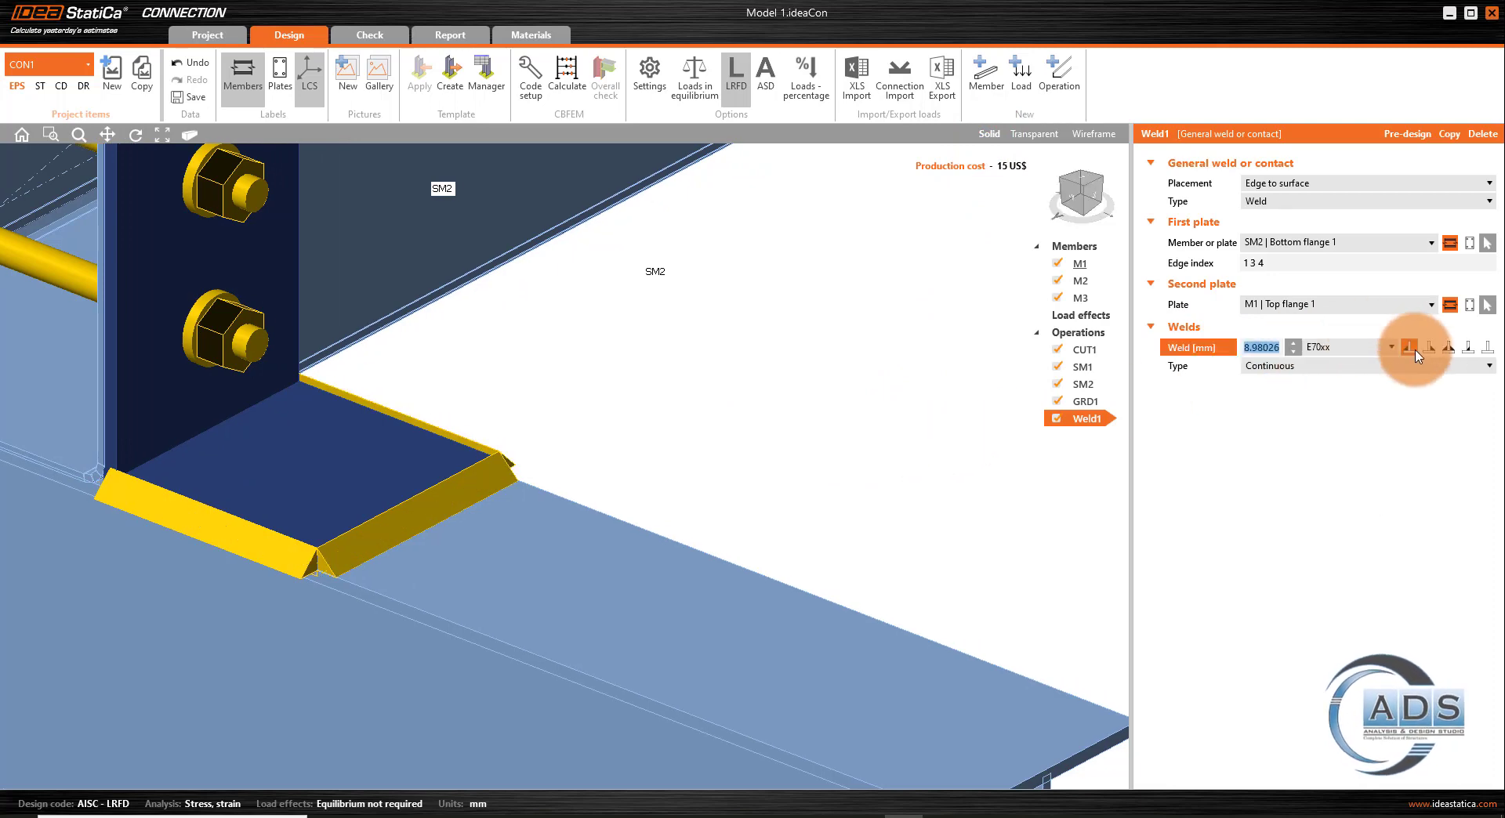
- Check the L150 angle's thickness in the cross-section definition of stiffening member SM1
click(772, 602)
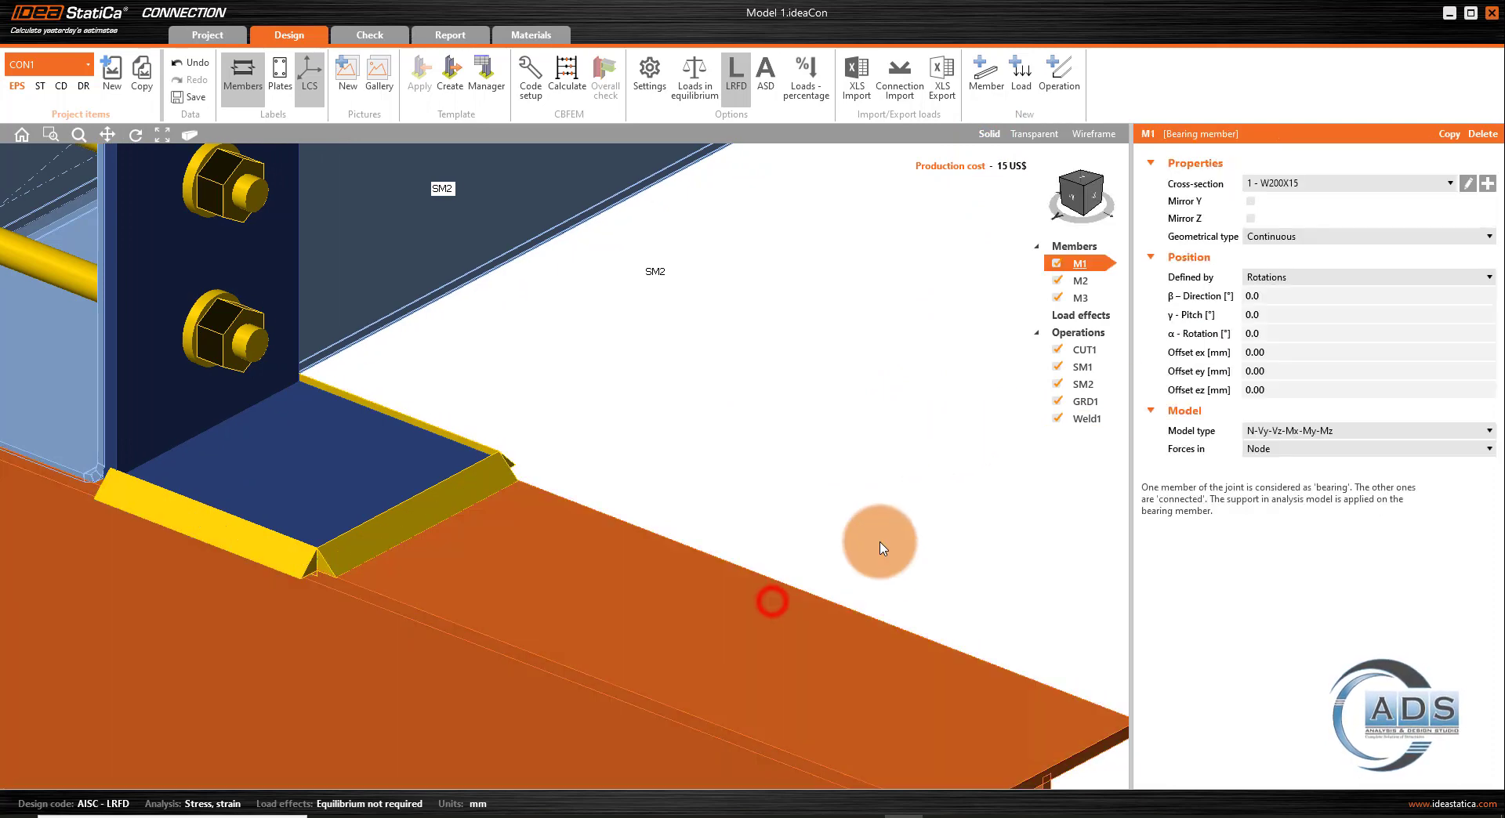
click(1468, 183)
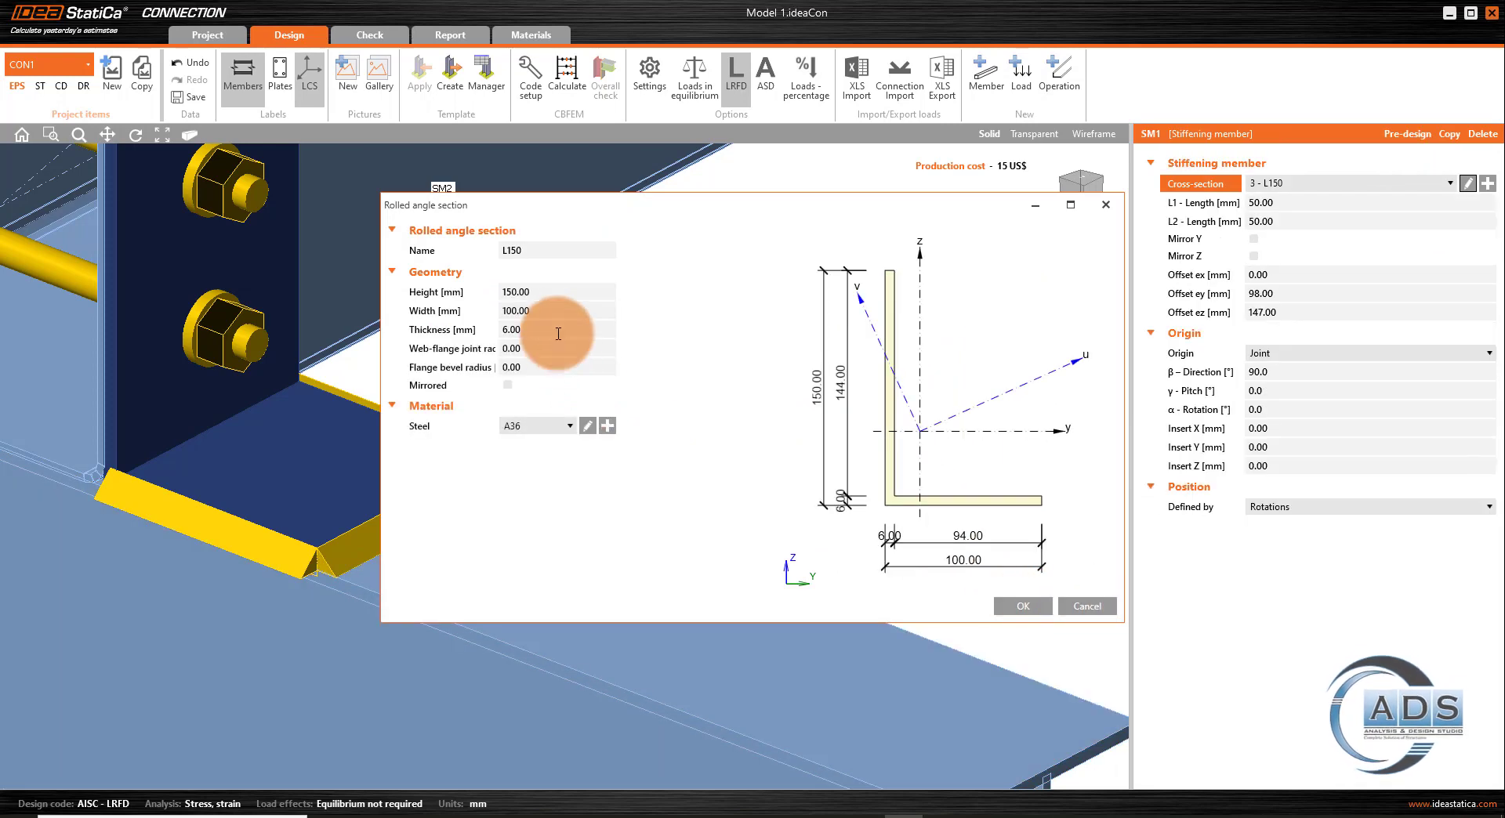
click(556, 334)
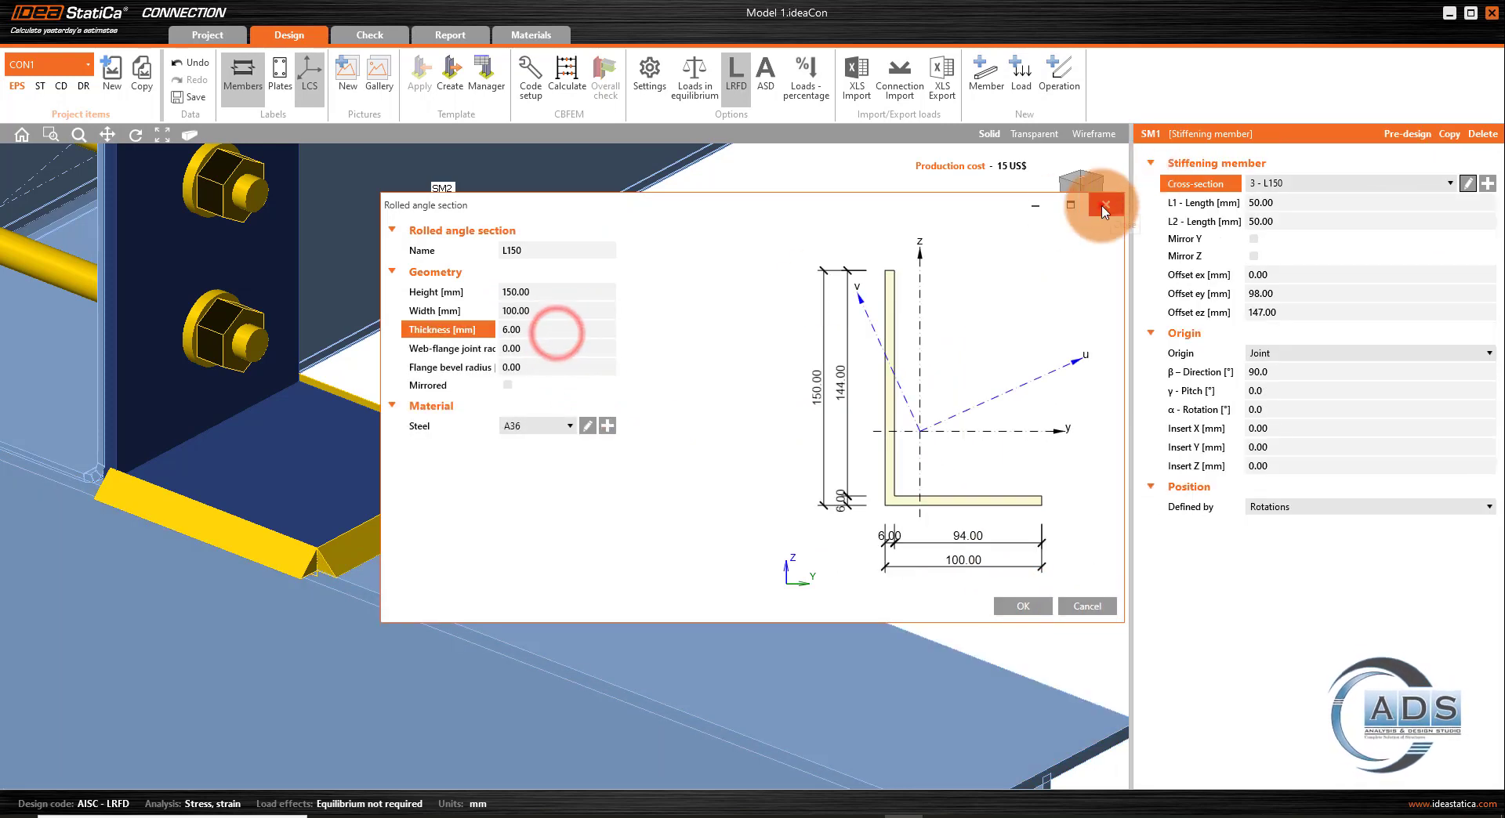
click(1105, 206)
- Set the size of Weld1 to 3 mm
click(1087, 418)
text(3)
key(Return)
- Copy Weld1 and set the copy's first plate to SM1 | Bottom flange 1
middle_drag(844, 350, 850, 351)
click(1077, 201)
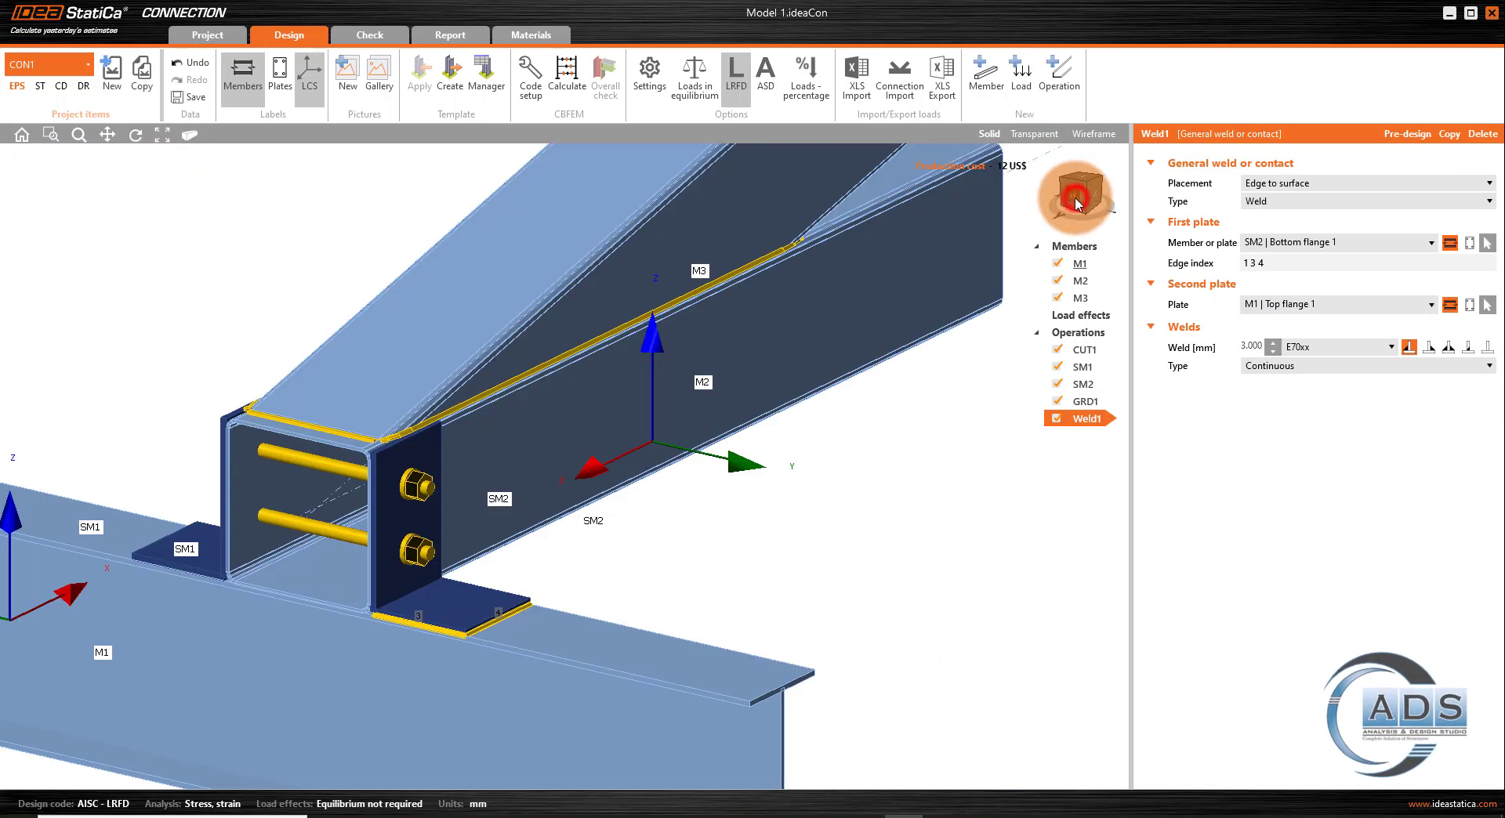
click(1084, 385)
click(1125, 429)
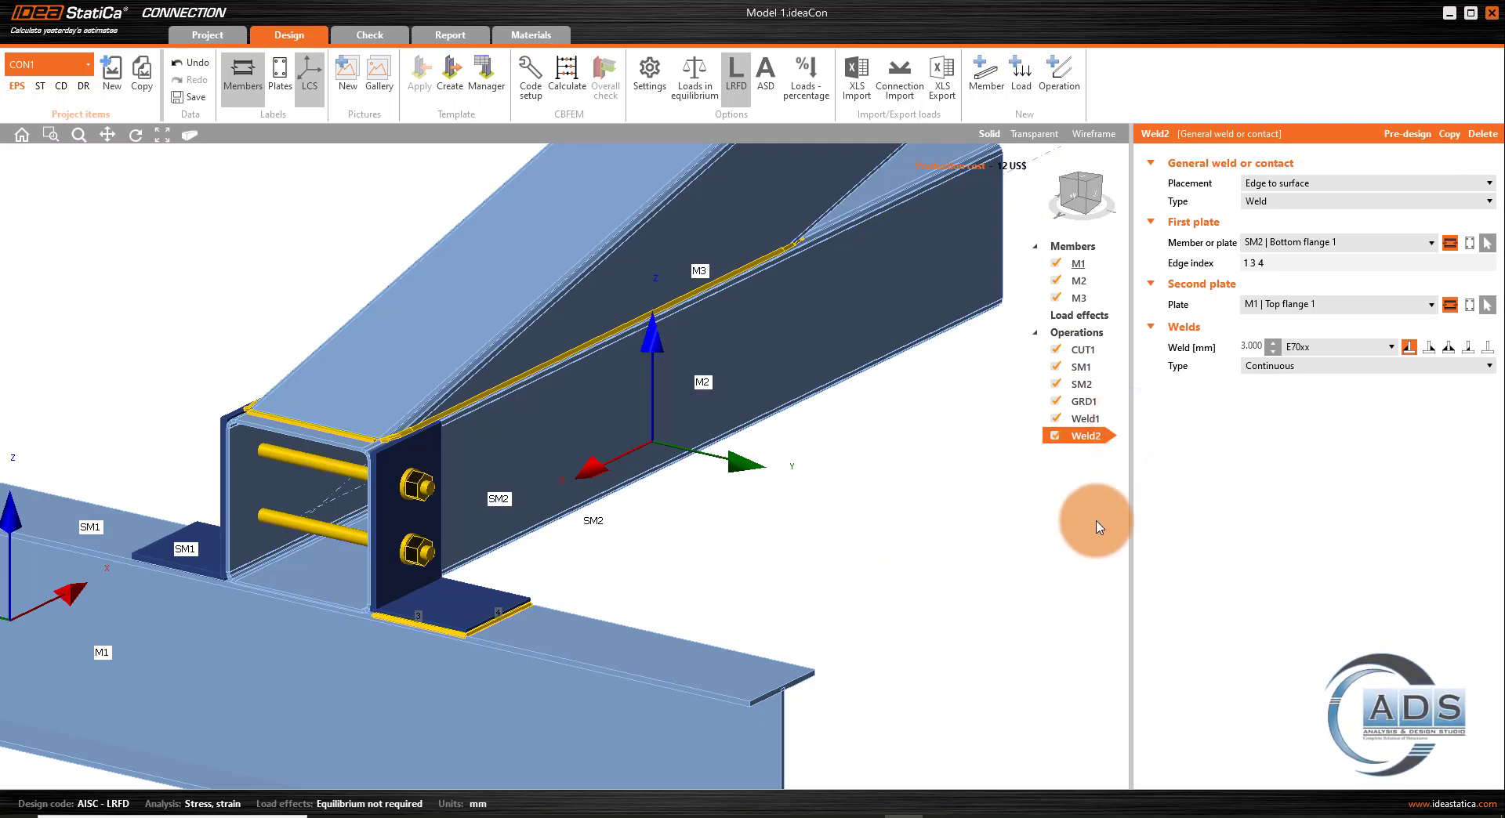
click(1320, 260)
click(185, 556)
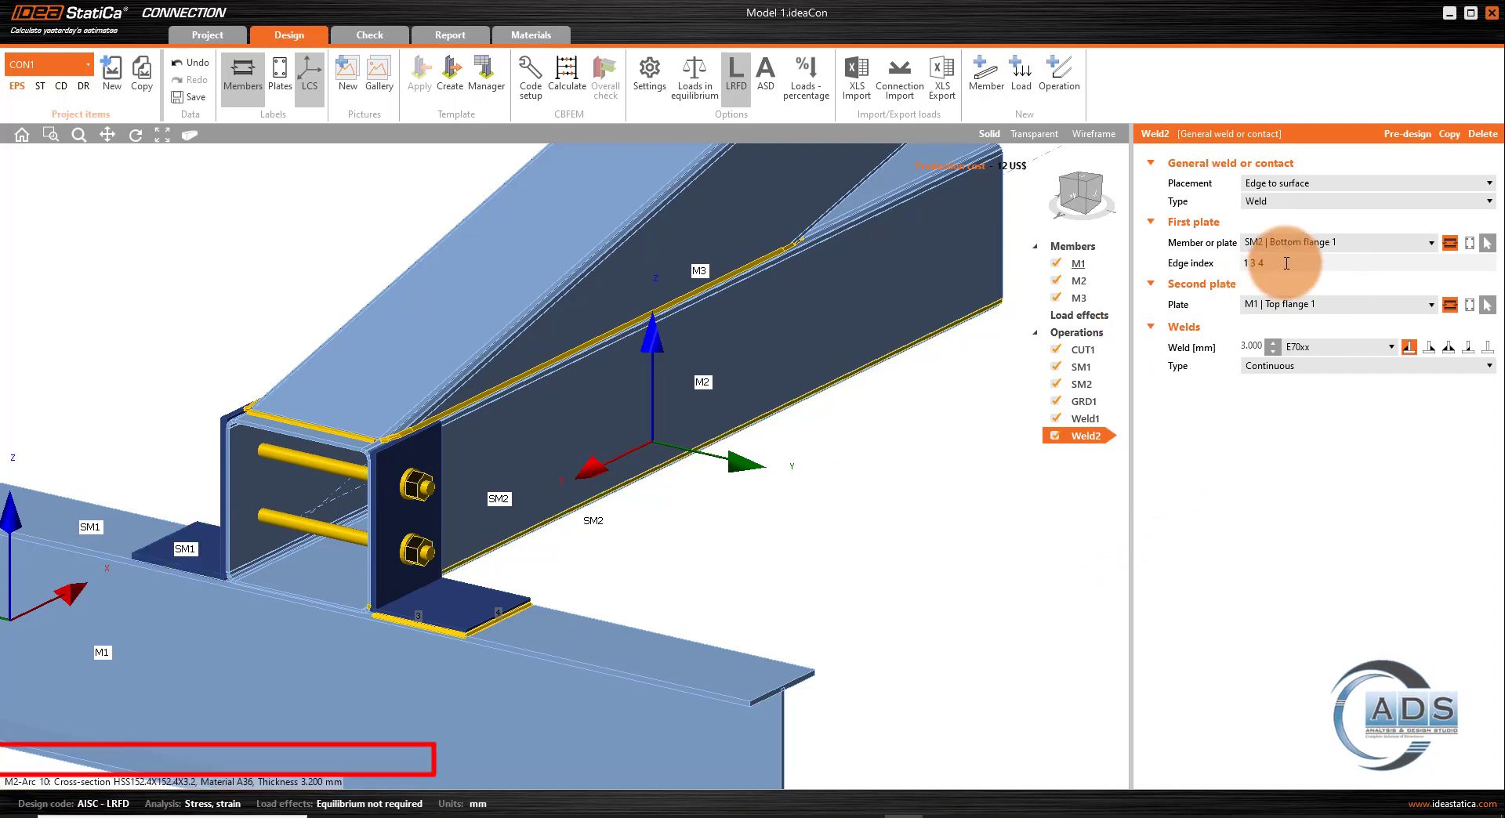
click(1330, 235)
click(1363, 463)
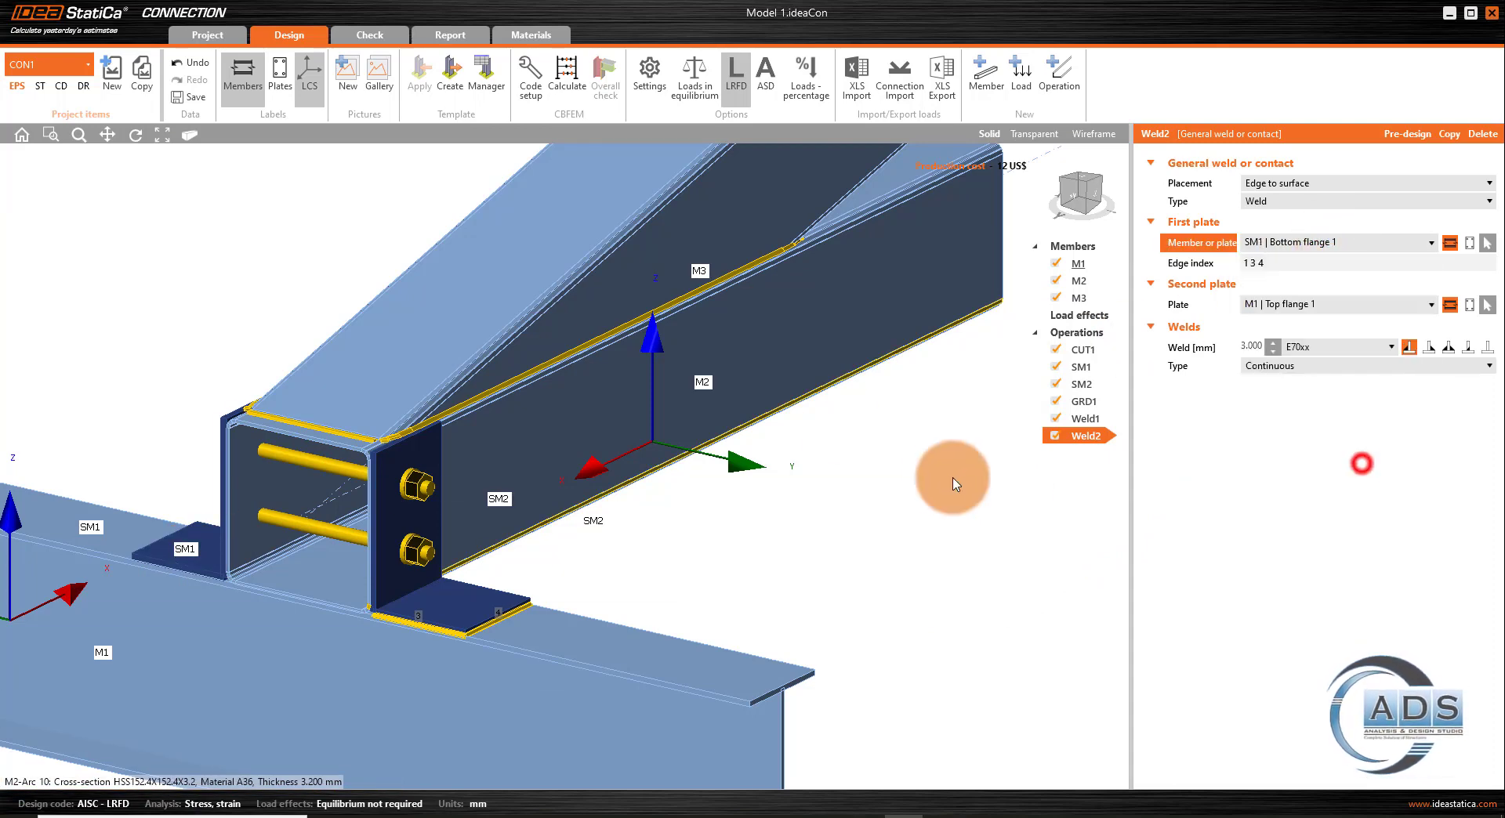
- Hide the local coordinate systems and inspect the welds around both cleat angles on the girder's top flange
click(1079, 197)
scroll(615, 497, up, 6)
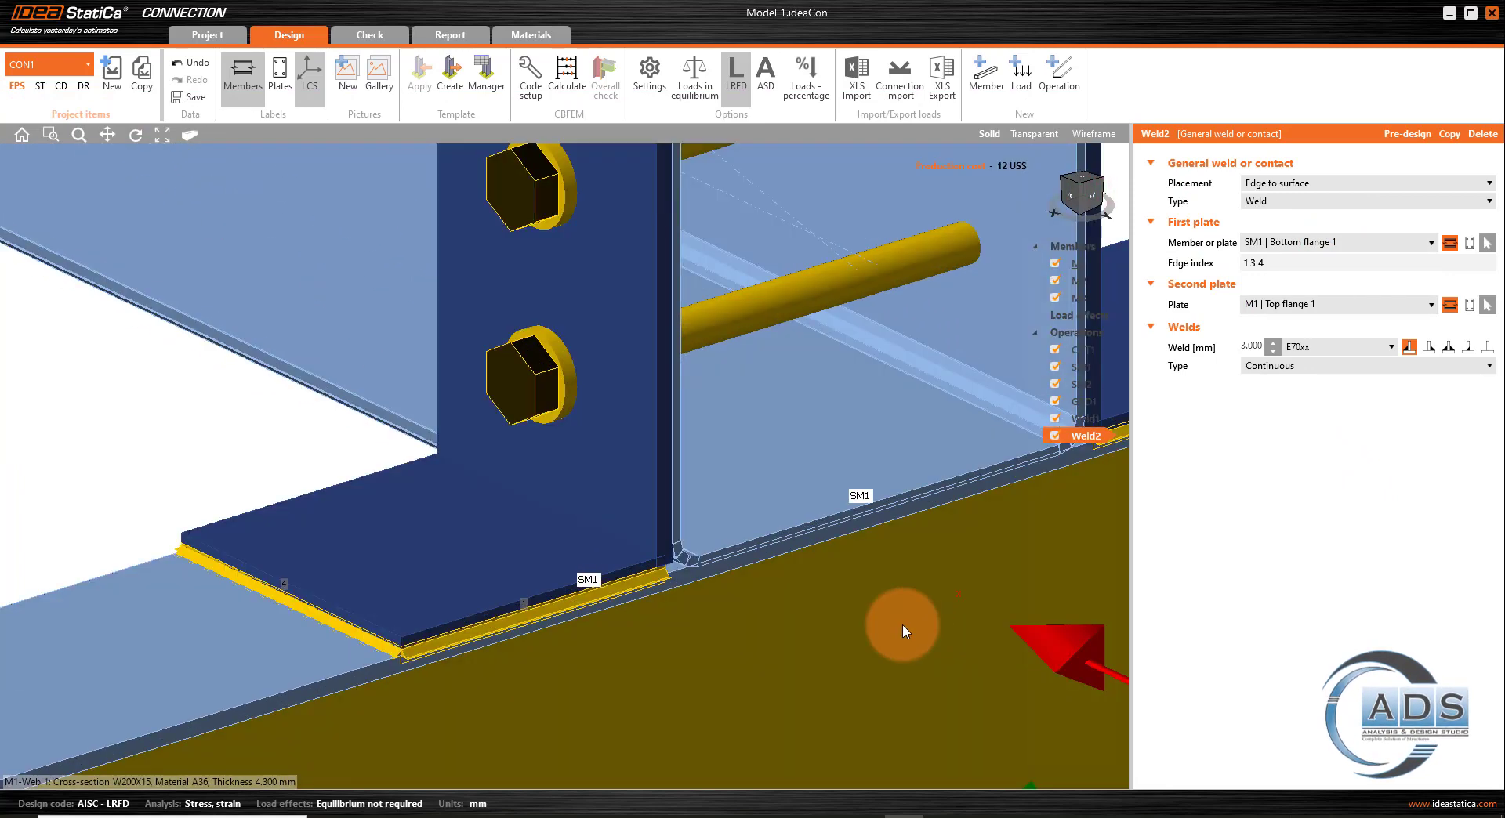
click(311, 76)
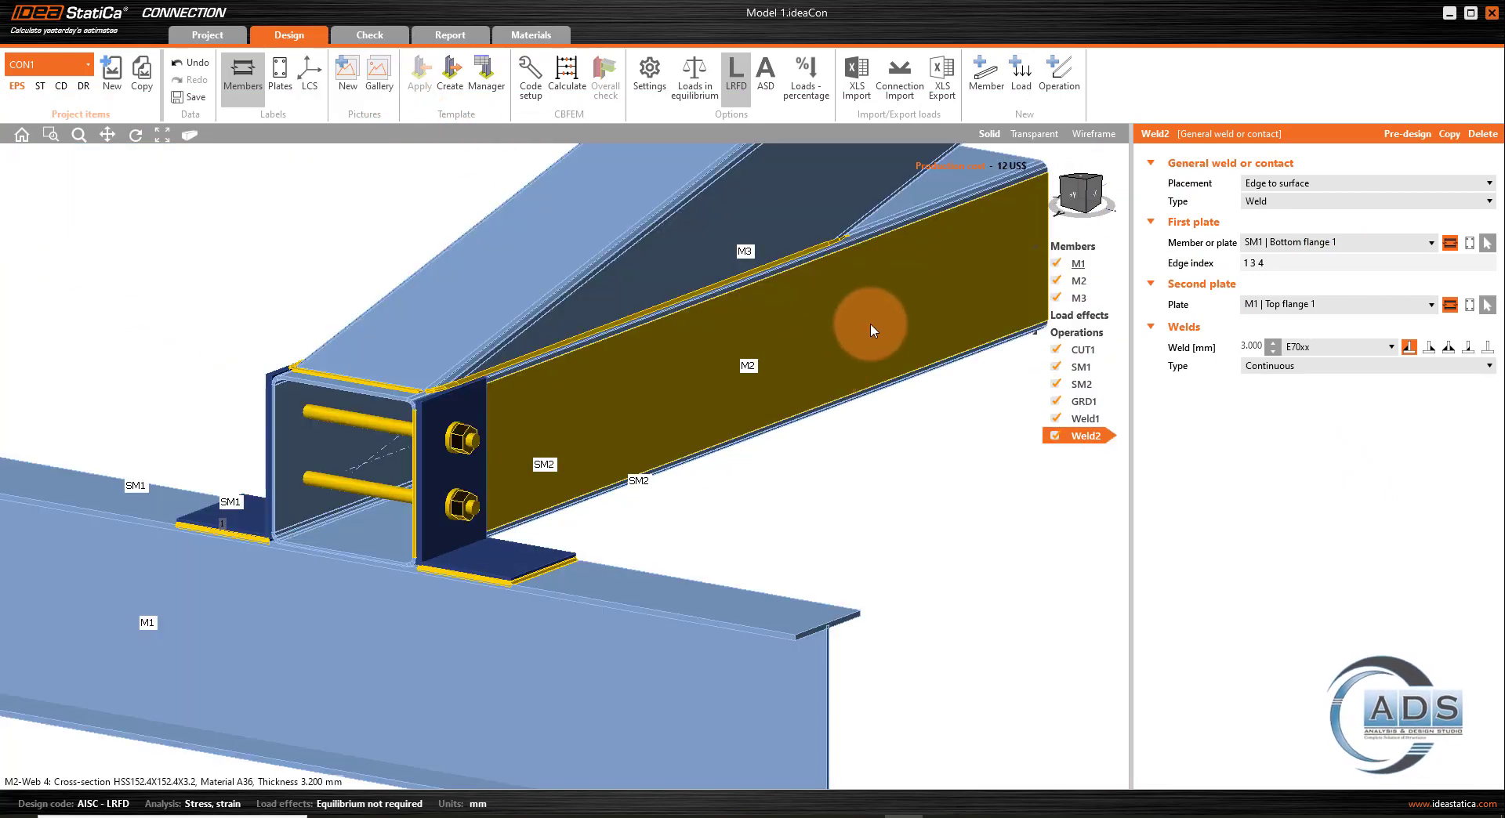
scroll(487, 548, up, 5)
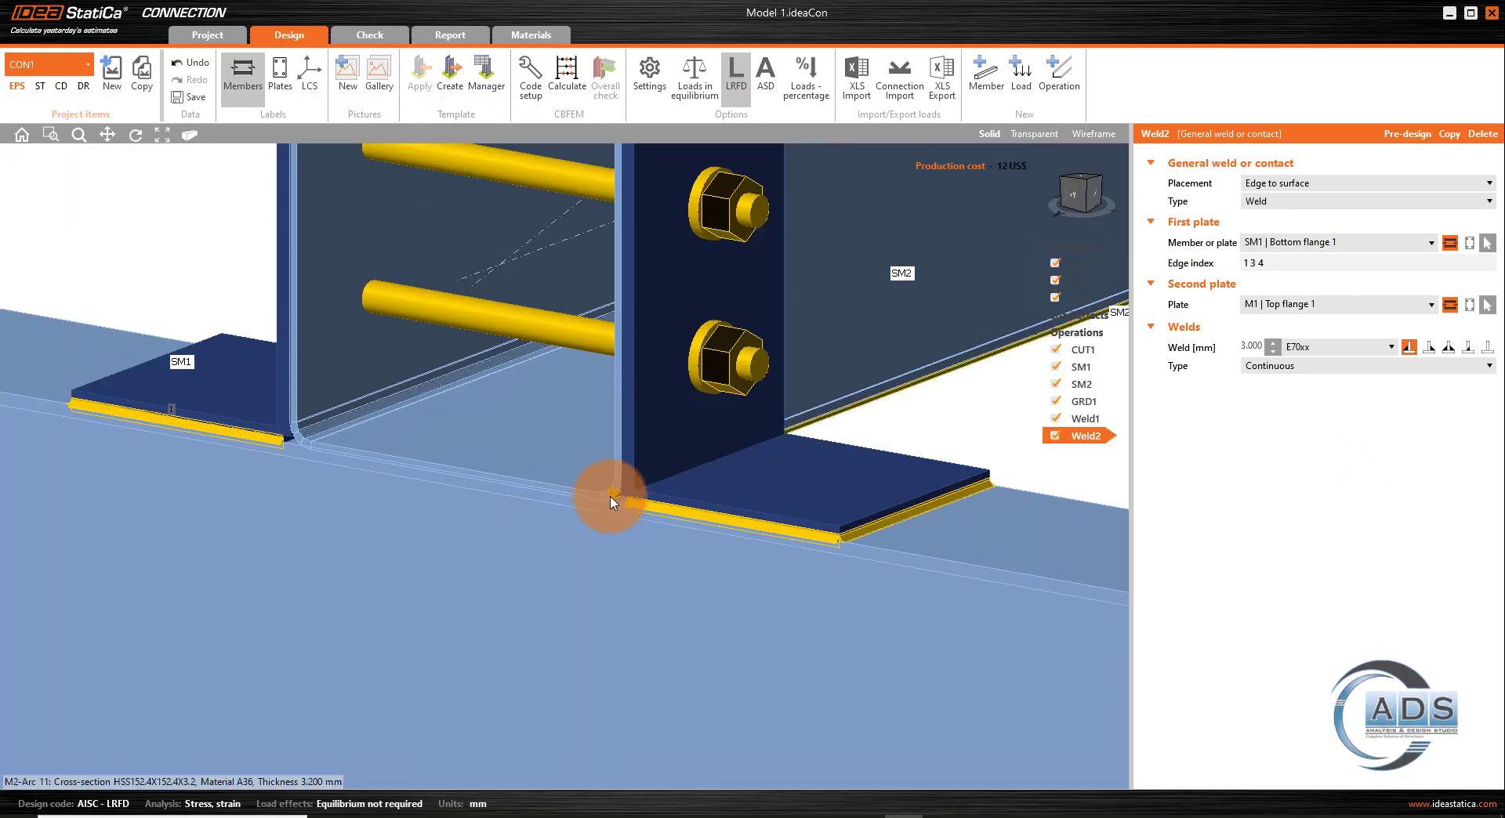
middle_drag(1008, 562, 709, 568)
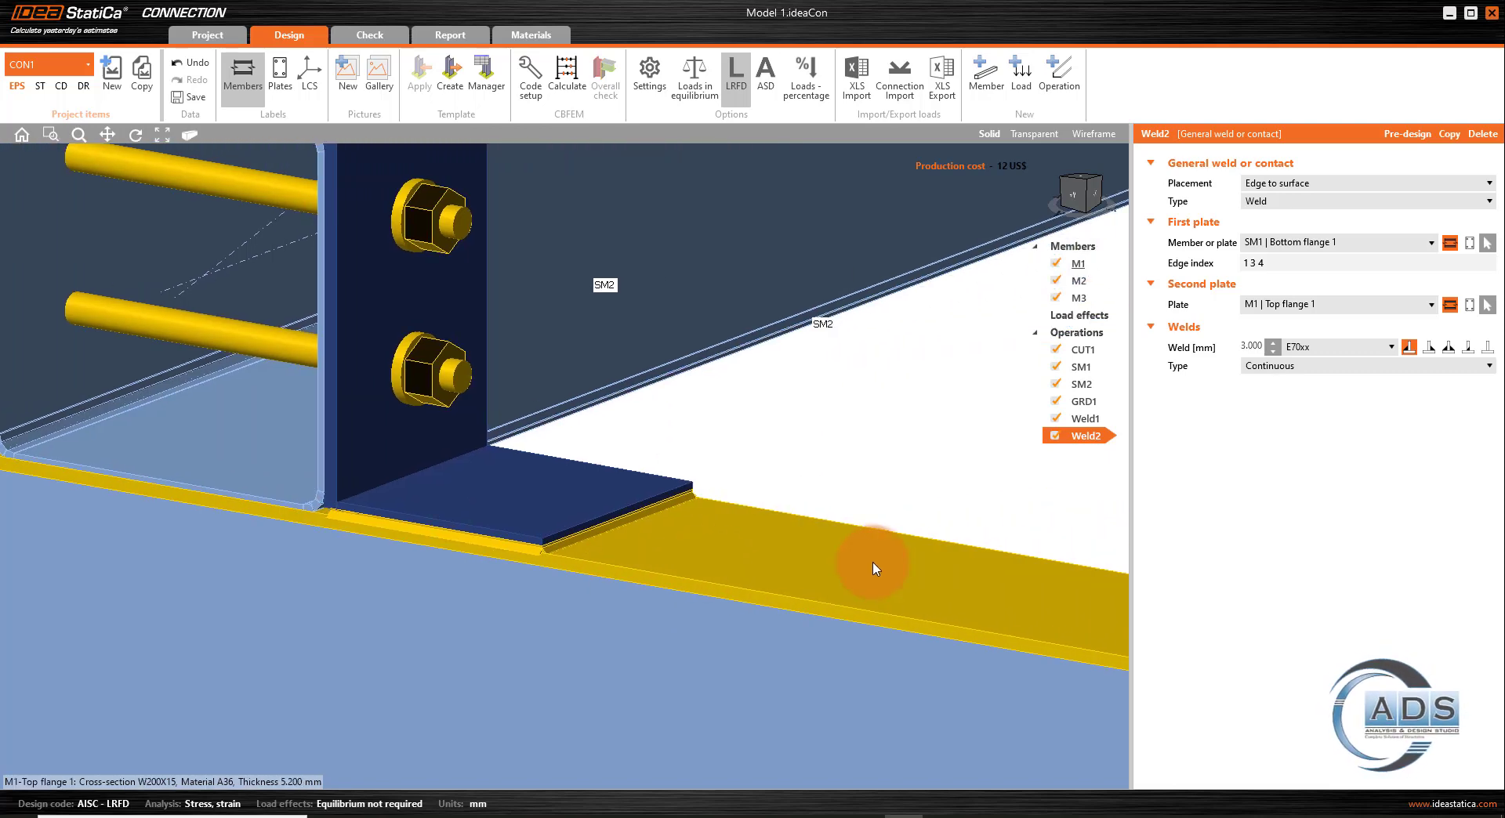
scroll(919, 531, down, 3)
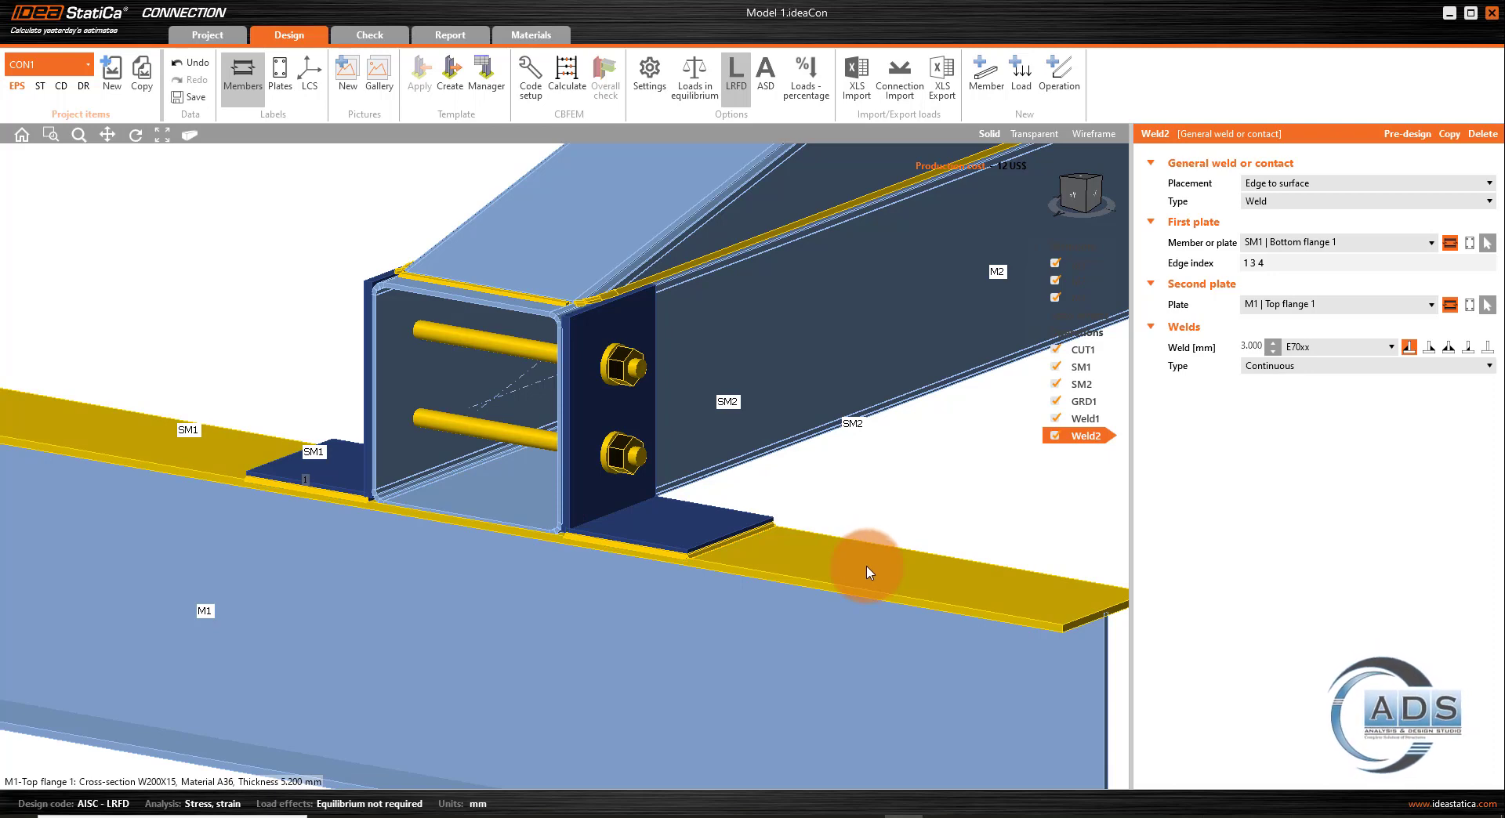
scroll(907, 507, down, 2)
middle_drag(907, 507, 699, 535)
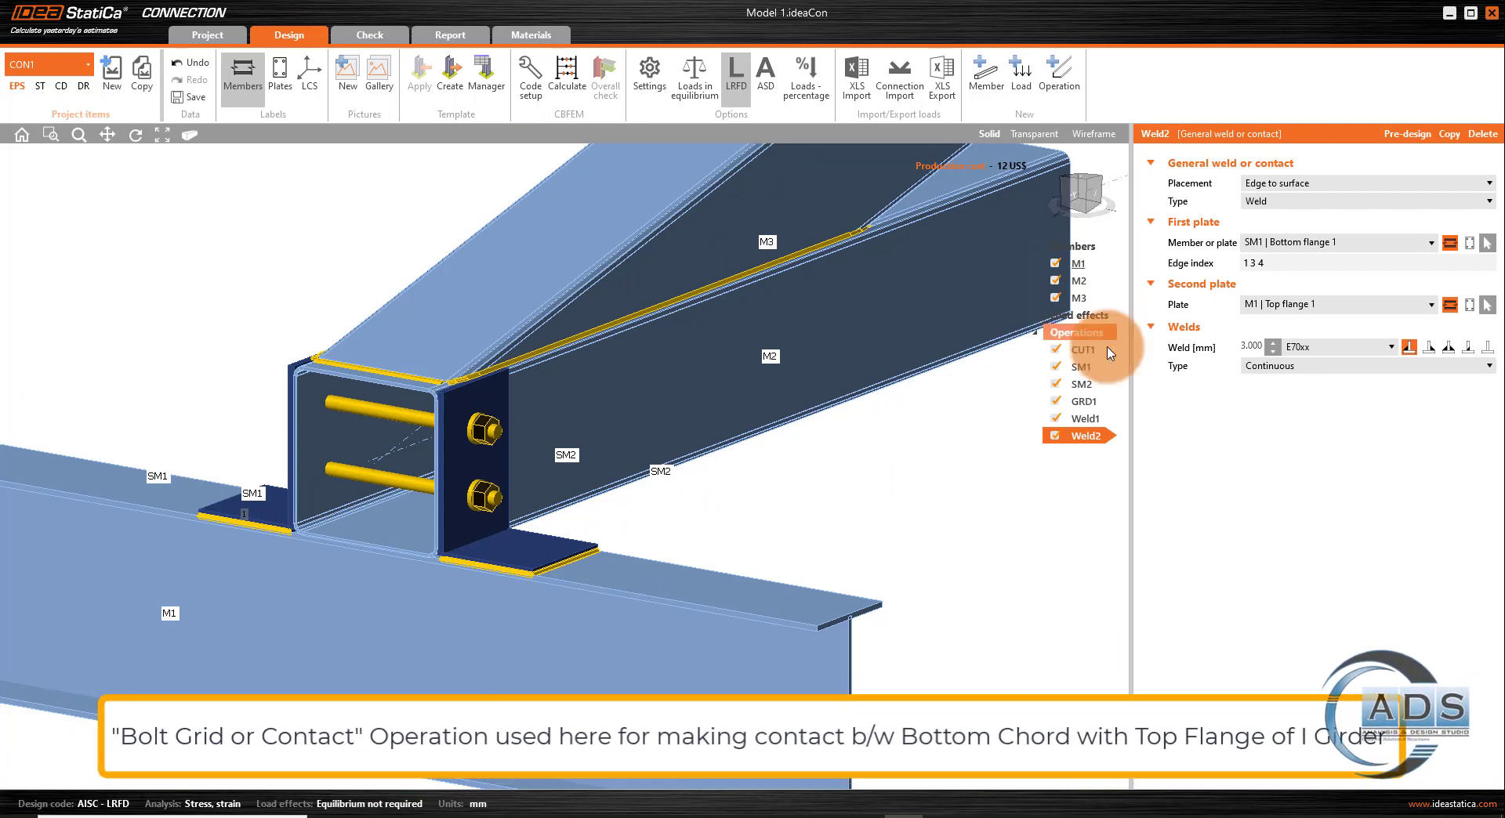
- Add a bolt grid or contact operation and set its fastener to Contact
click(1054, 366)
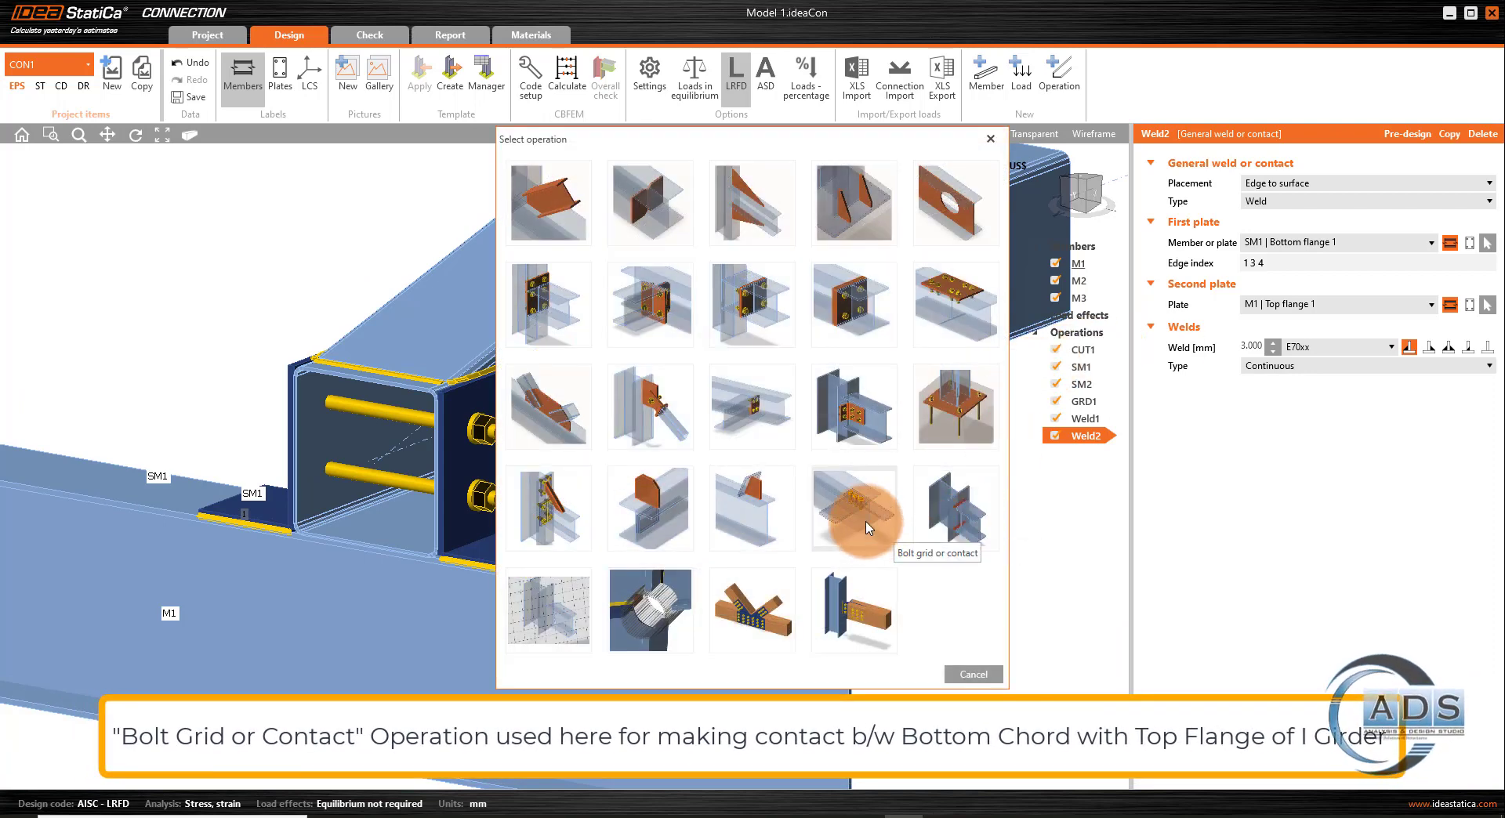
click(909, 528)
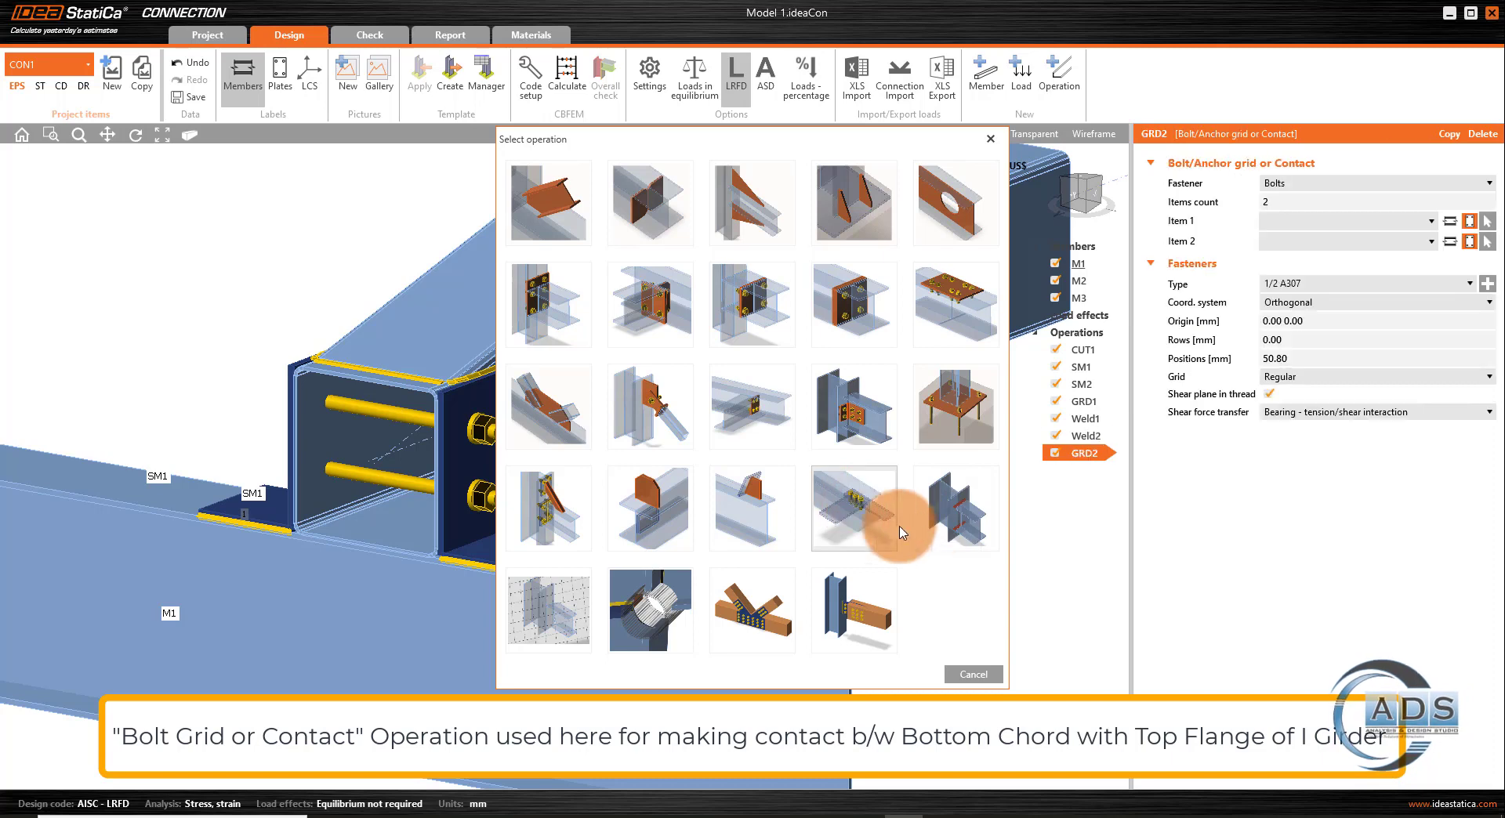
click(1326, 194)
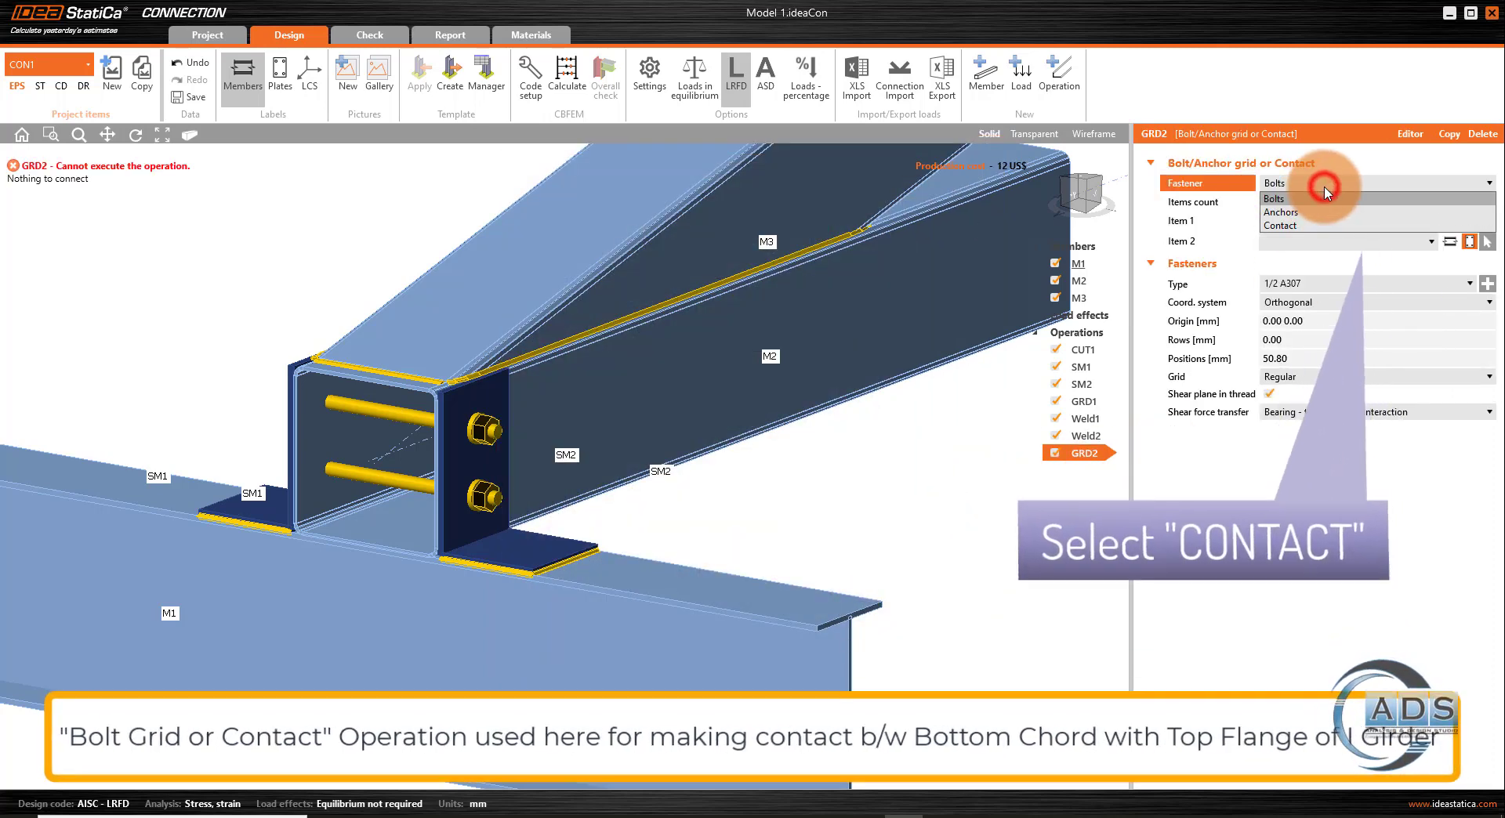
click(1311, 225)
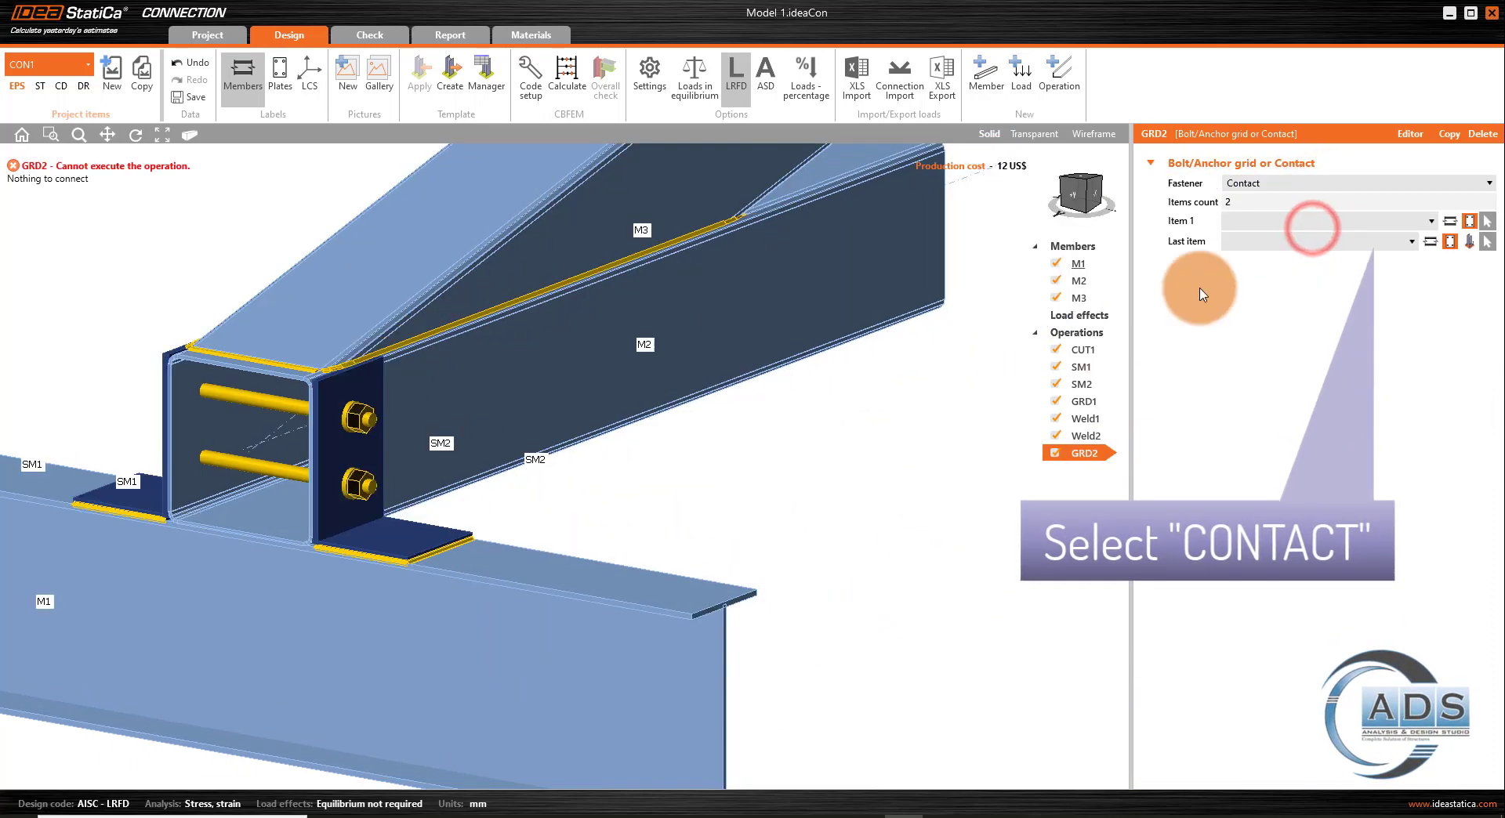
click(1266, 201)
click(900, 448)
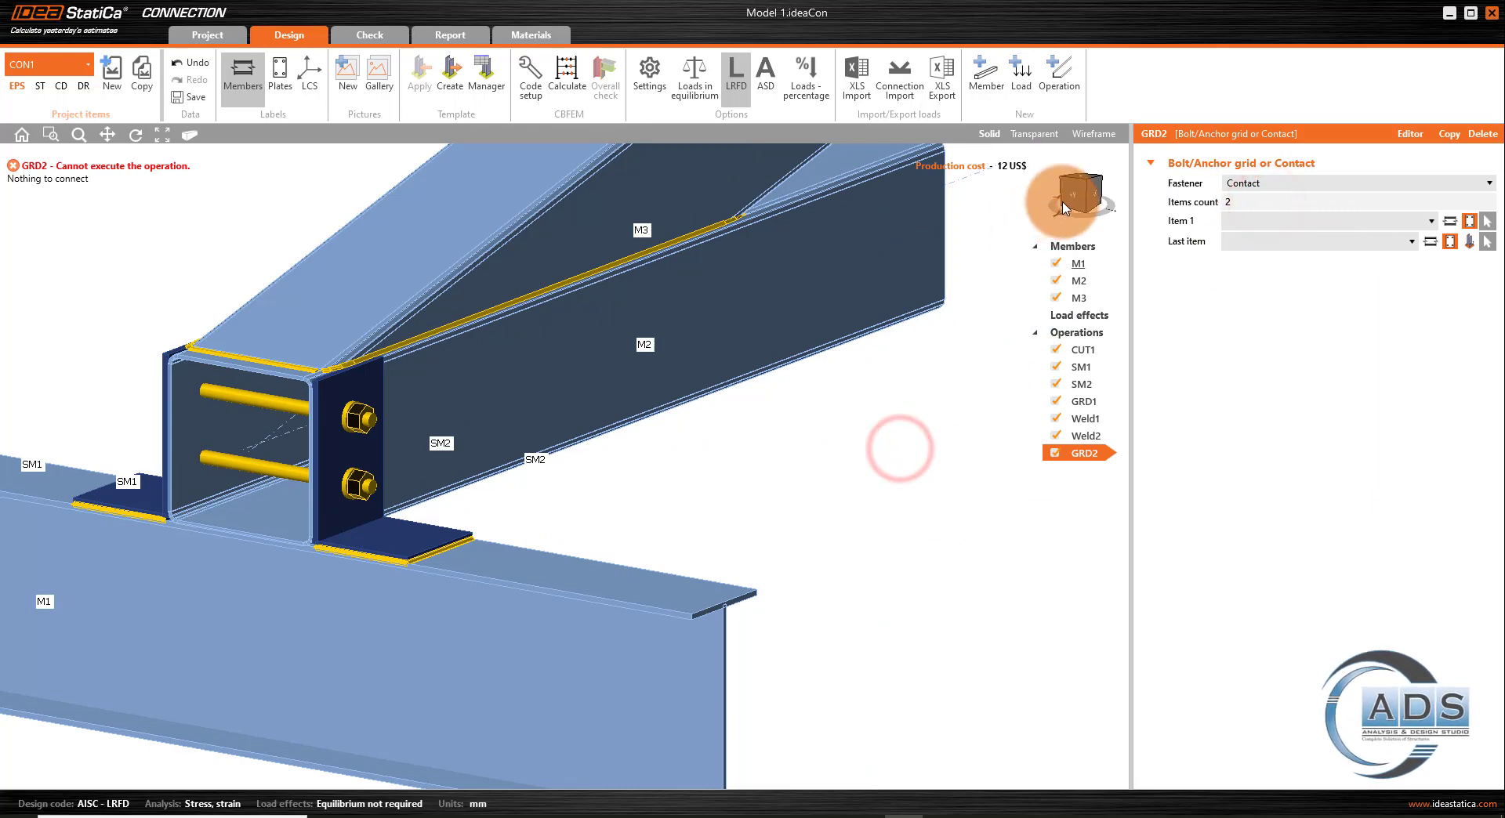
- Set the contact's Item 1 to M2 | Web 1 and its Last item to M1 | Top flange 1
drag(1071, 200, 1076, 206)
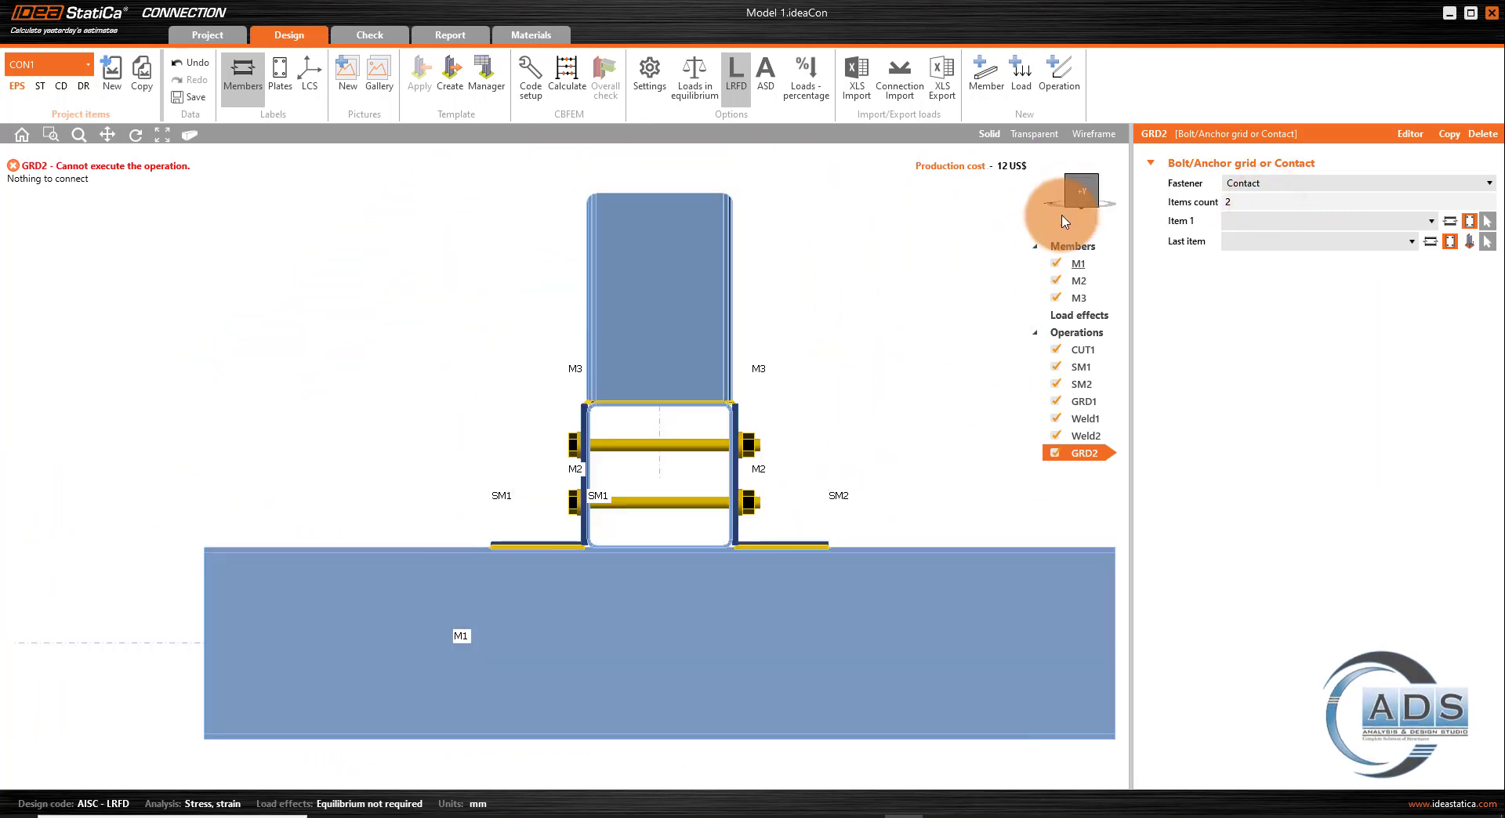
click(1083, 194)
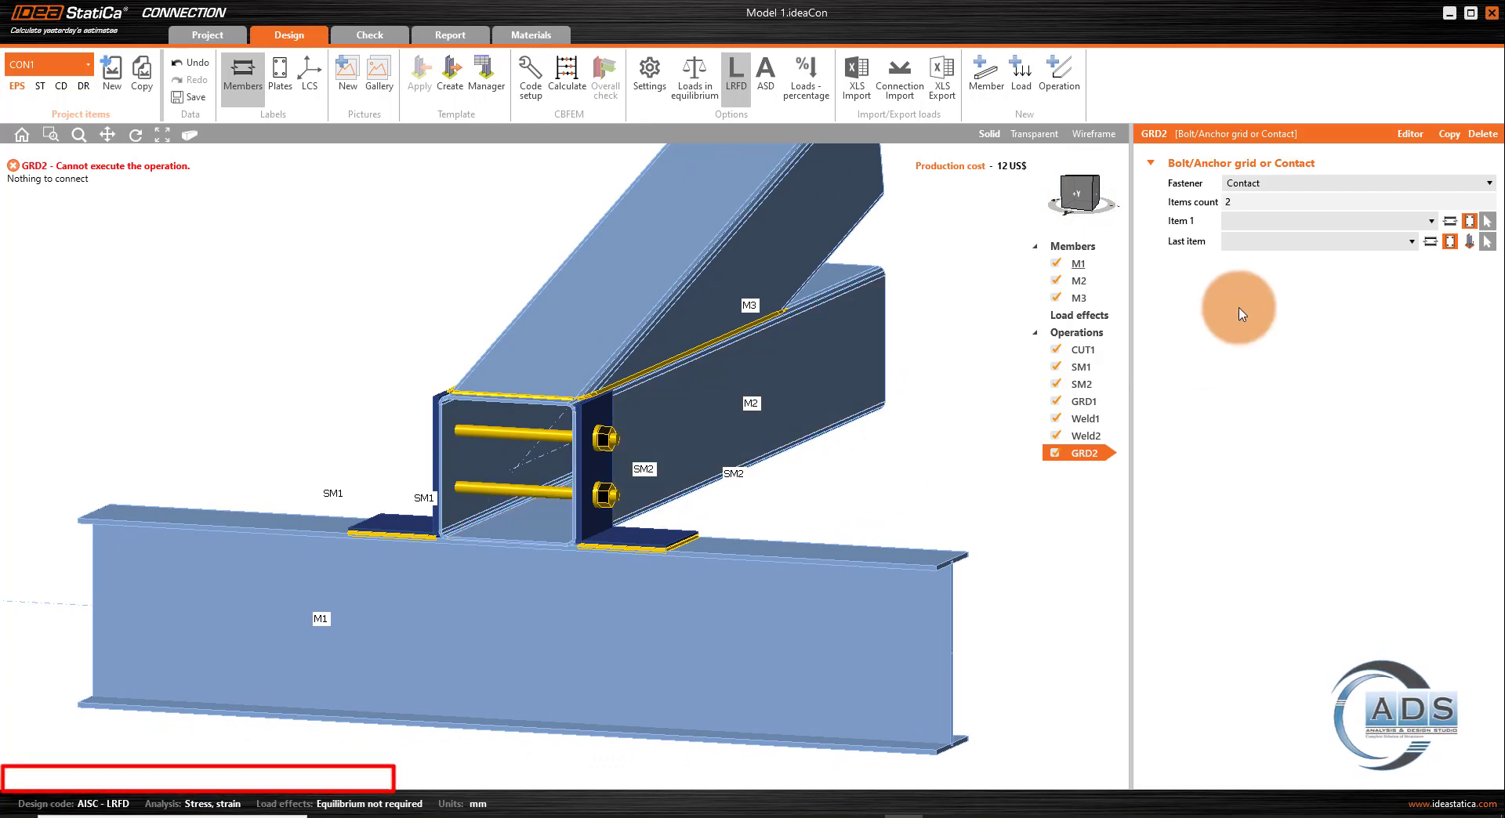
click(1357, 223)
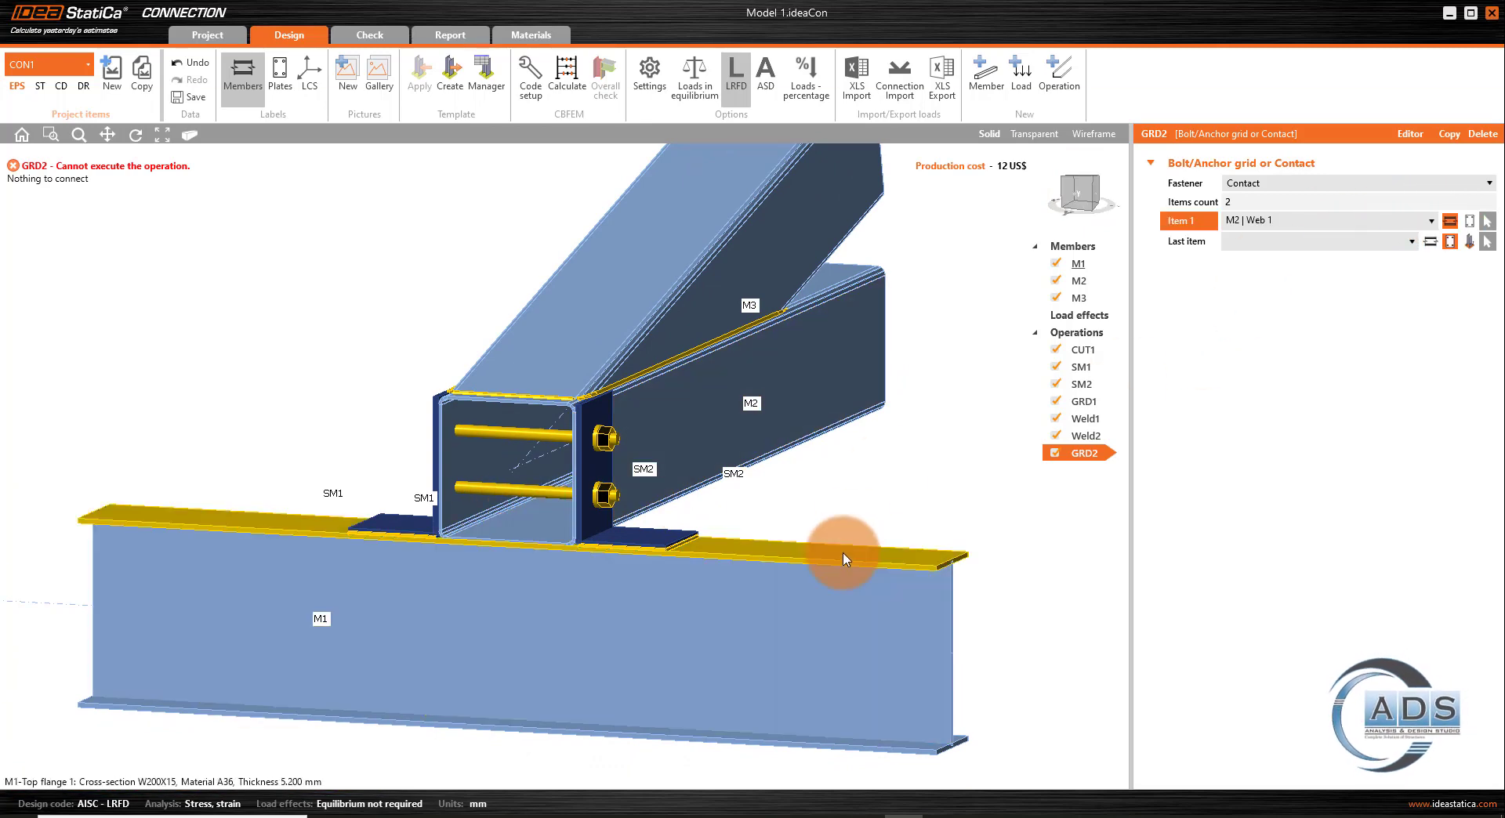
click(1428, 247)
- Display the model transparently and examine the contact area between the bottom chord and the girder's top flange
click(1043, 141)
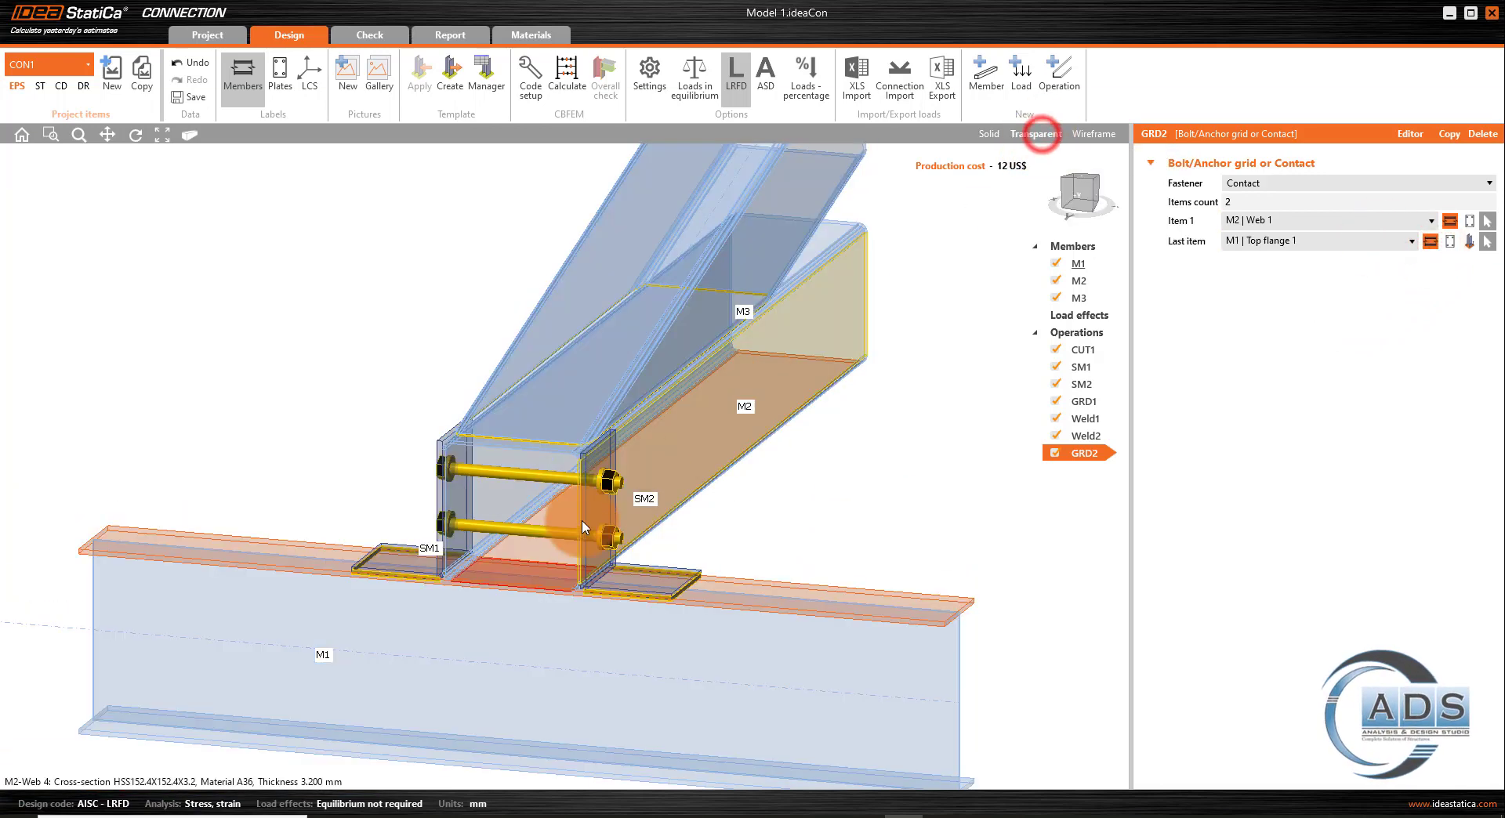
scroll(873, 507, up, 5)
middle_drag(873, 506, 843, 410)
scroll(843, 411, up, 2)
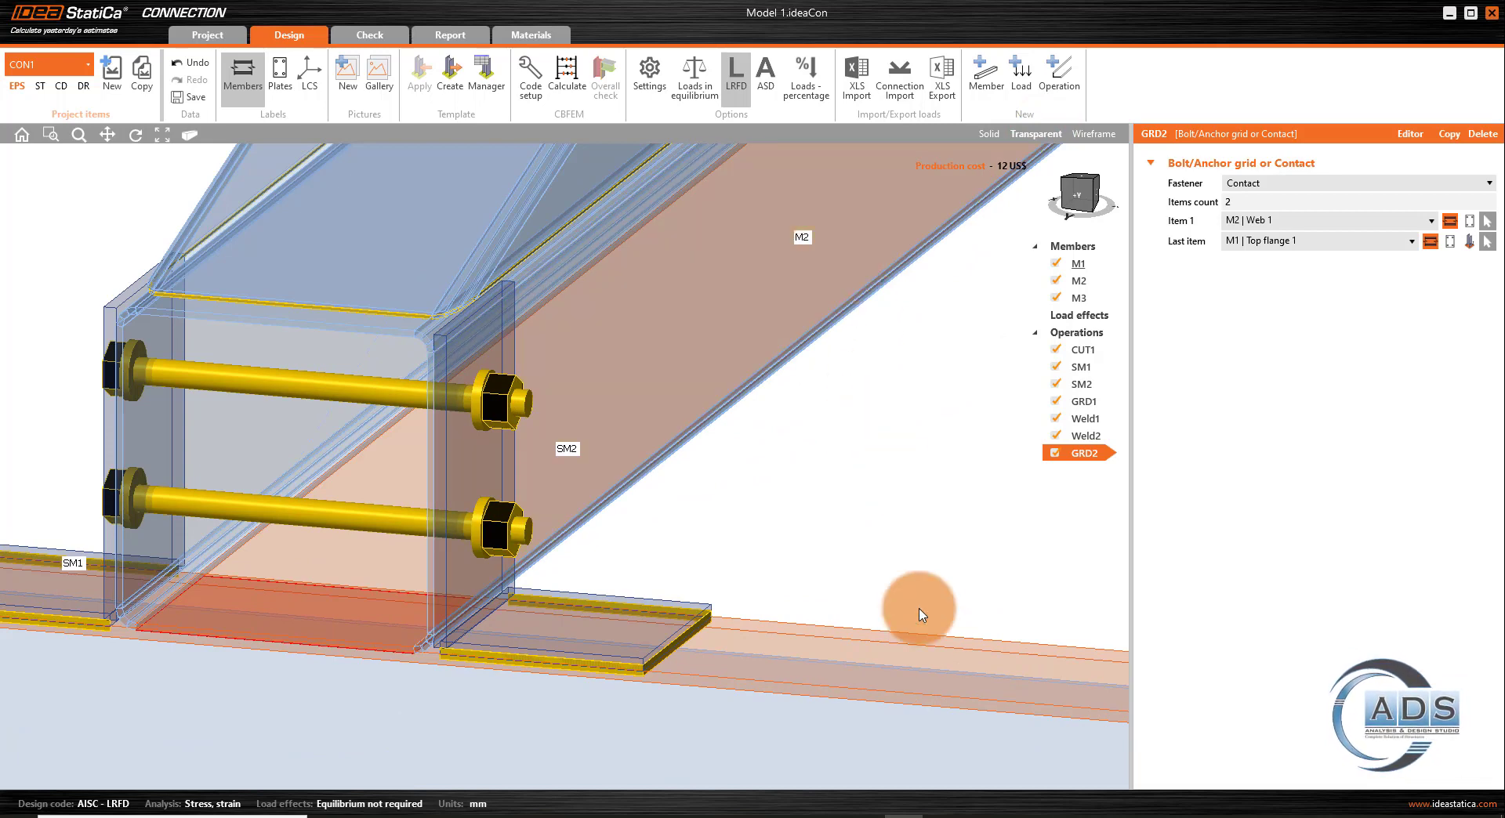
middle_drag(879, 525, 942, 546)
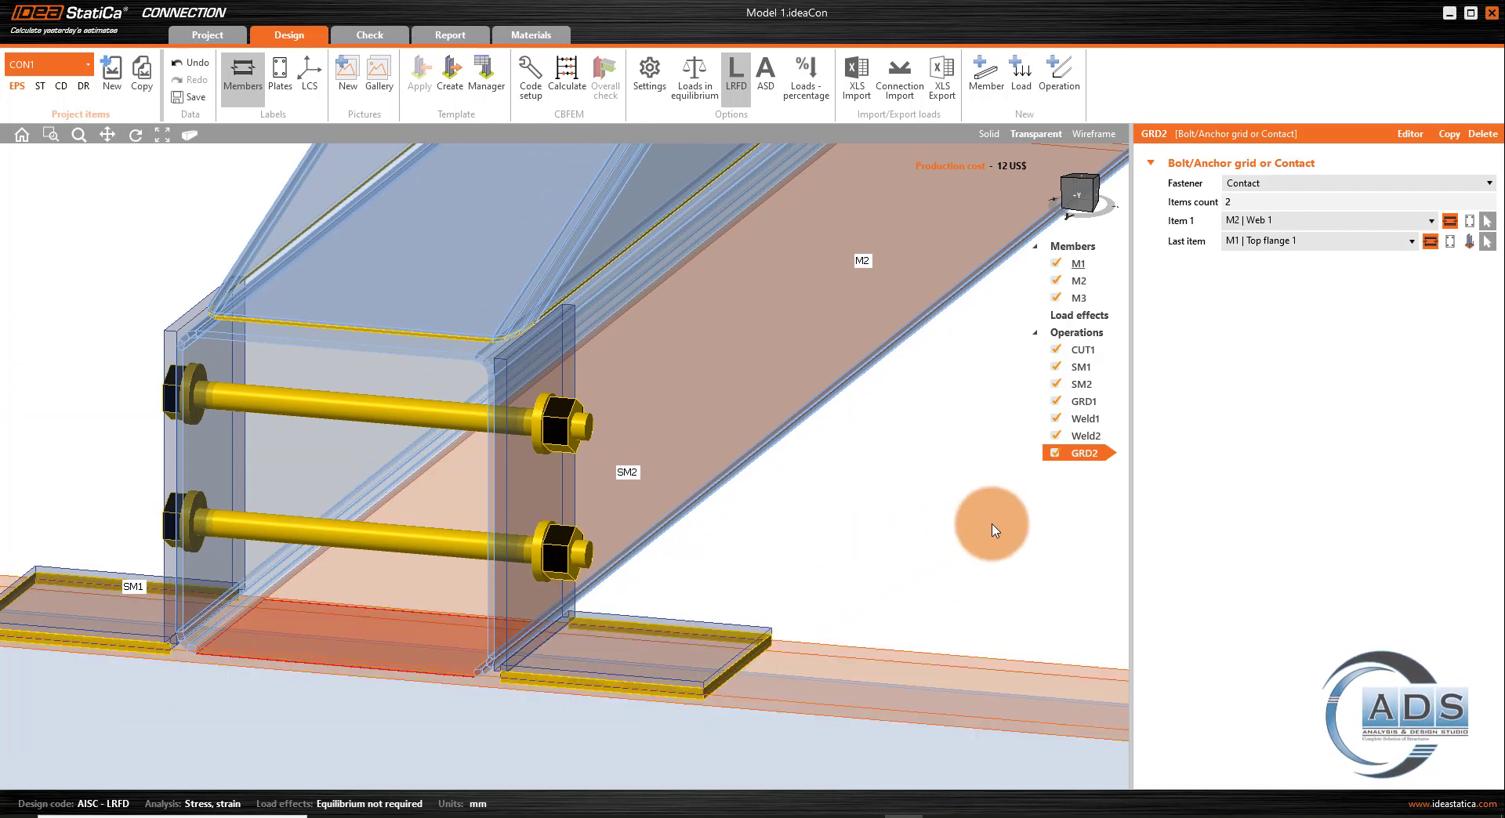
scroll(883, 556, down, 3)
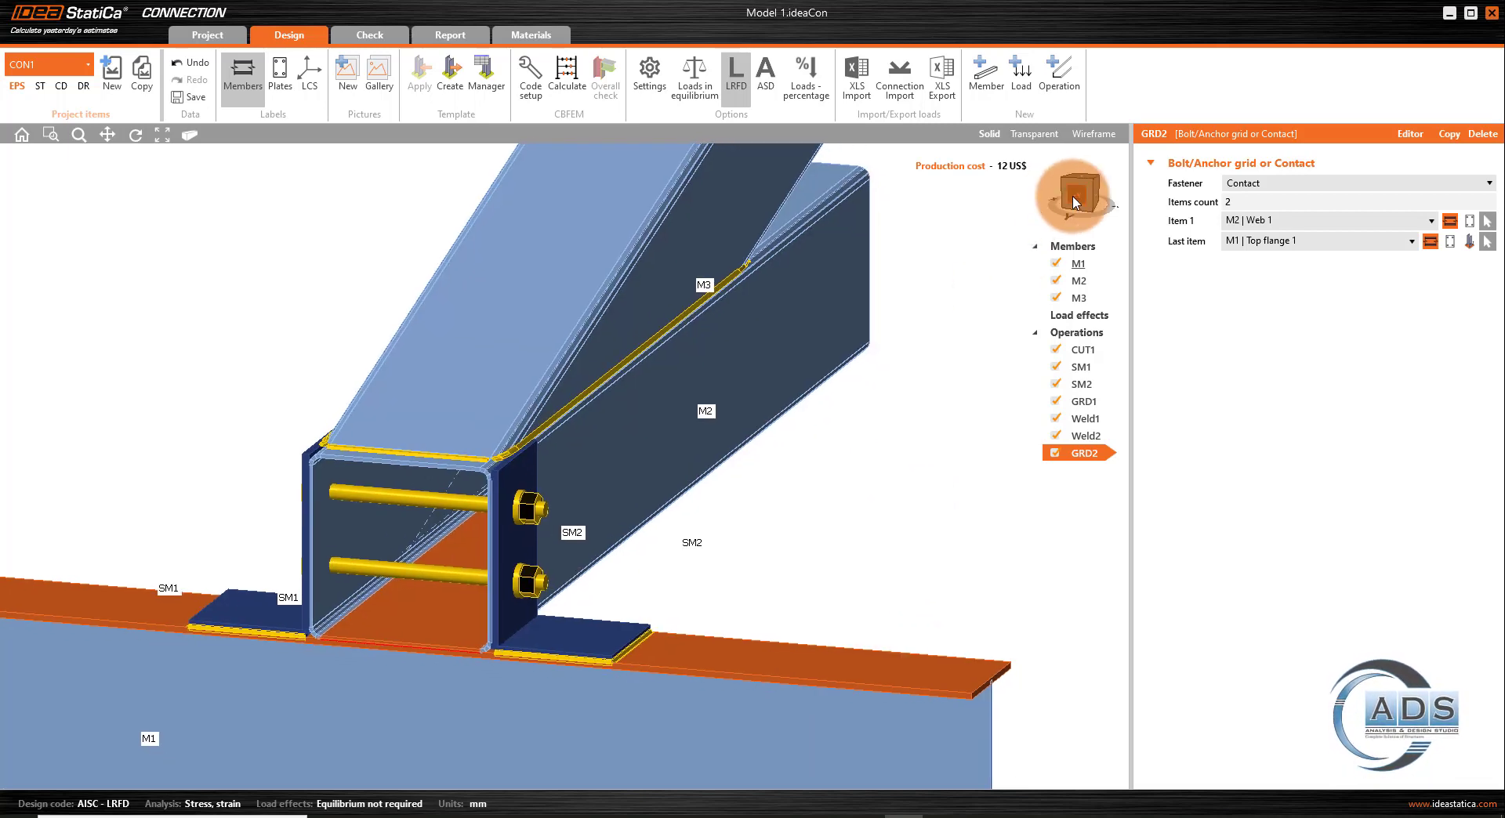
- Examine the bolts, cleat angles and flange welds around the open end of chord M2 in the solid display
drag(1082, 196, 1074, 197)
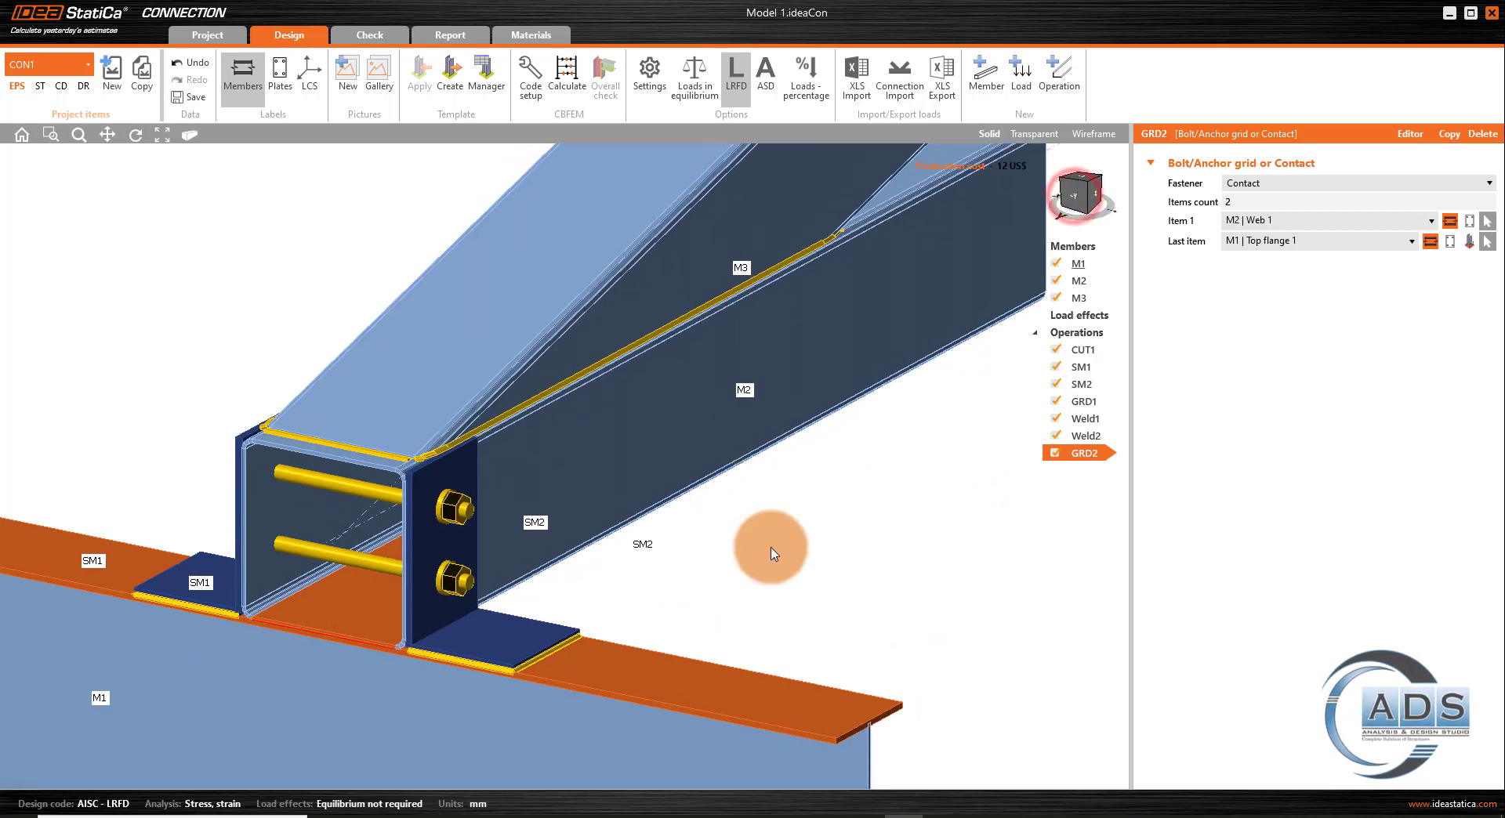
scroll(421, 523, up, 2)
scroll(420, 511, up, 2)
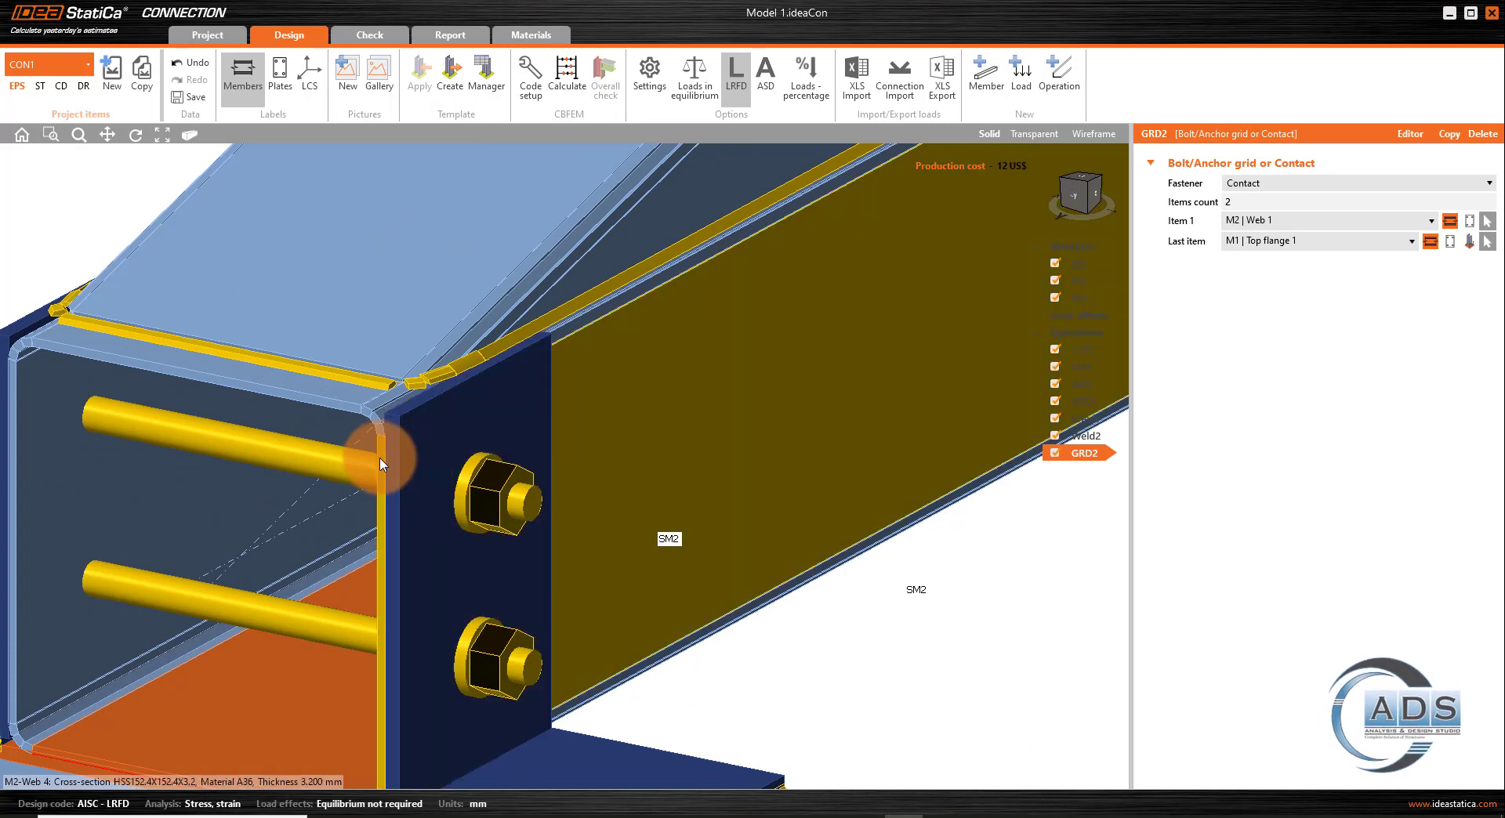
scroll(697, 547, down, 4)
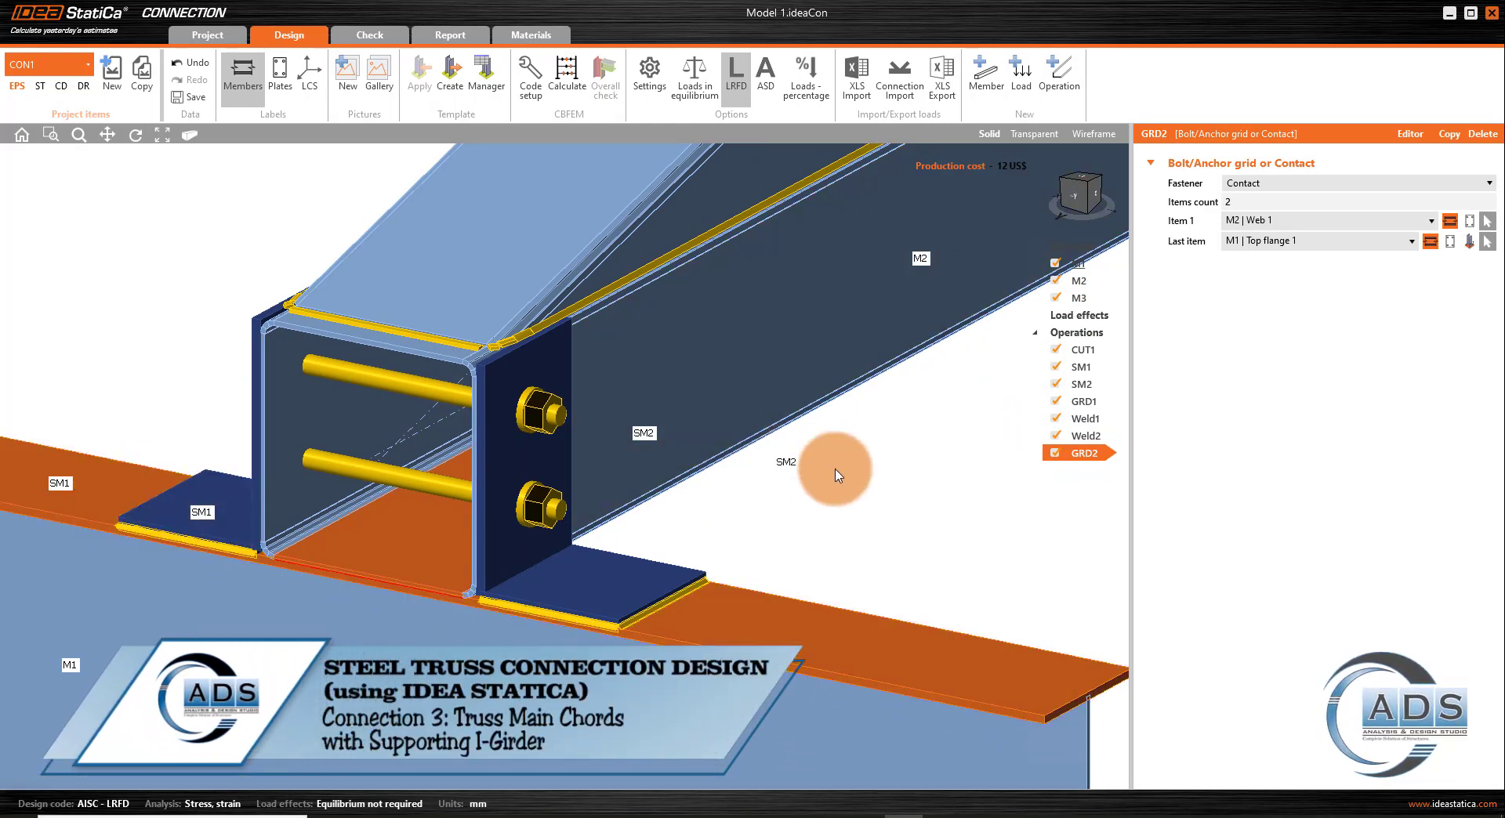
middle_drag(835, 469, 823, 528)
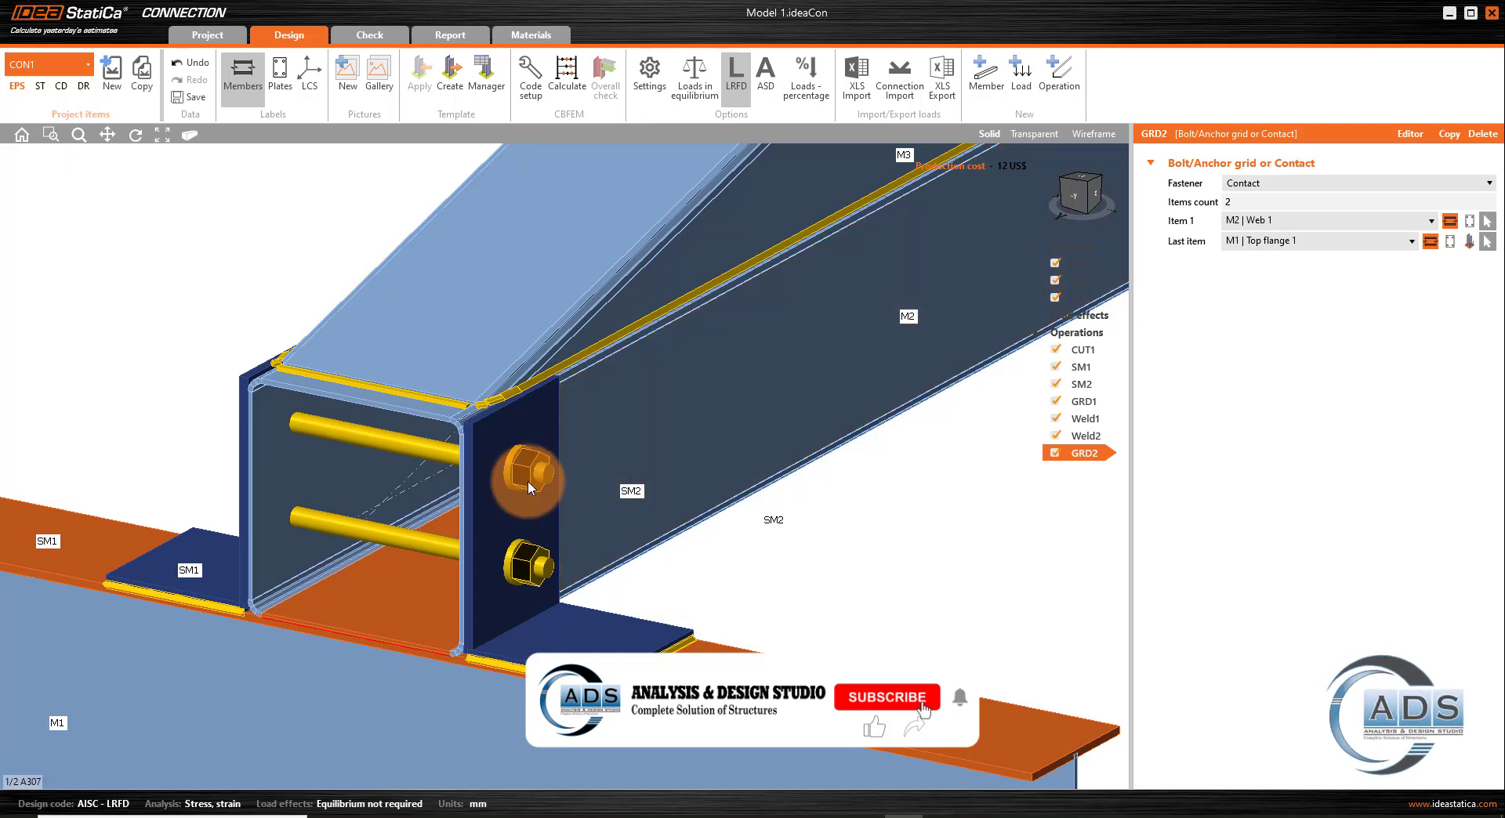
middle_drag(522, 470, 461, 462)
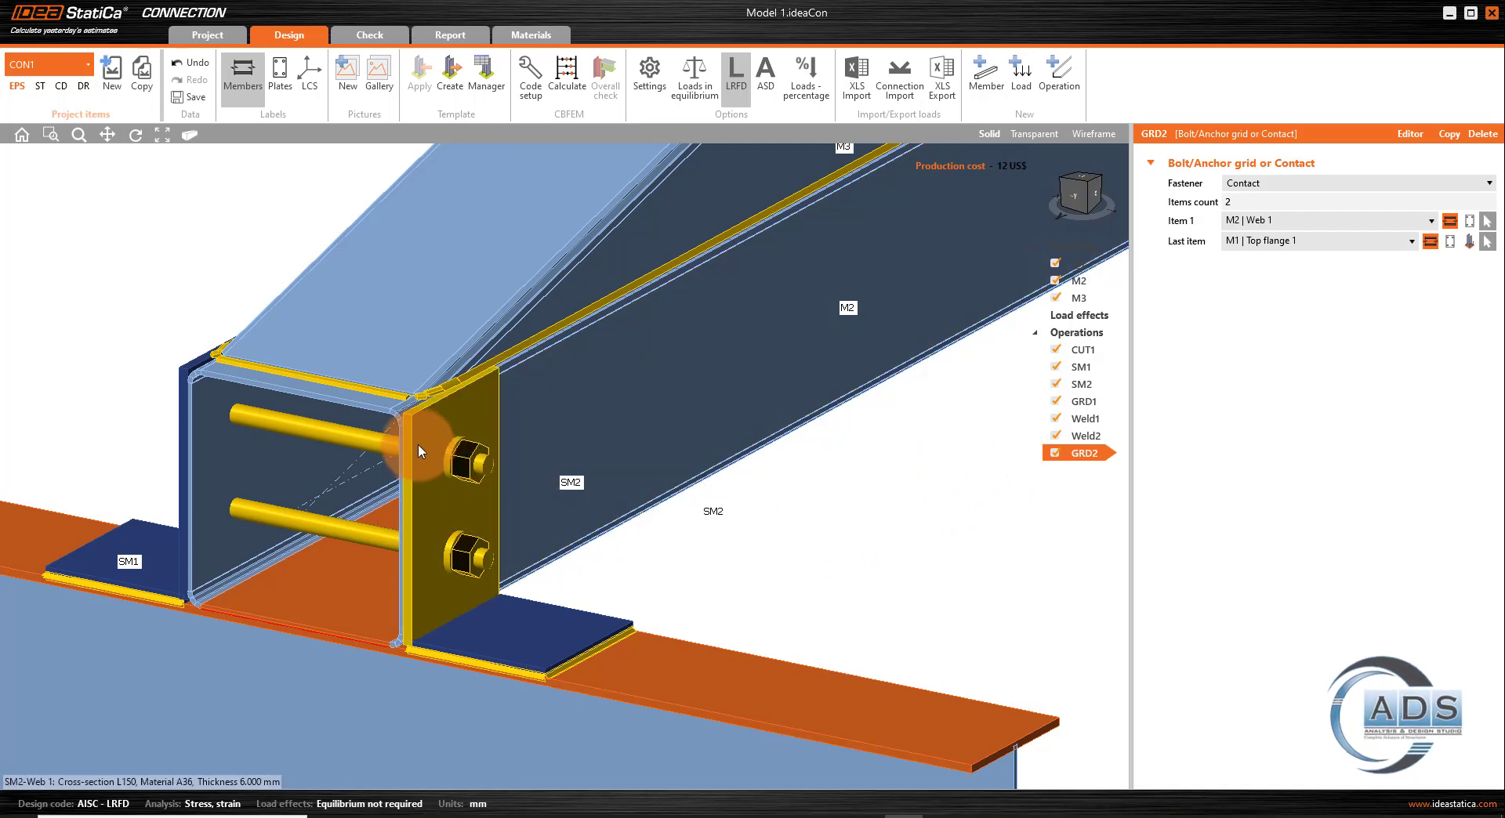
scroll(418, 442, up, 2)
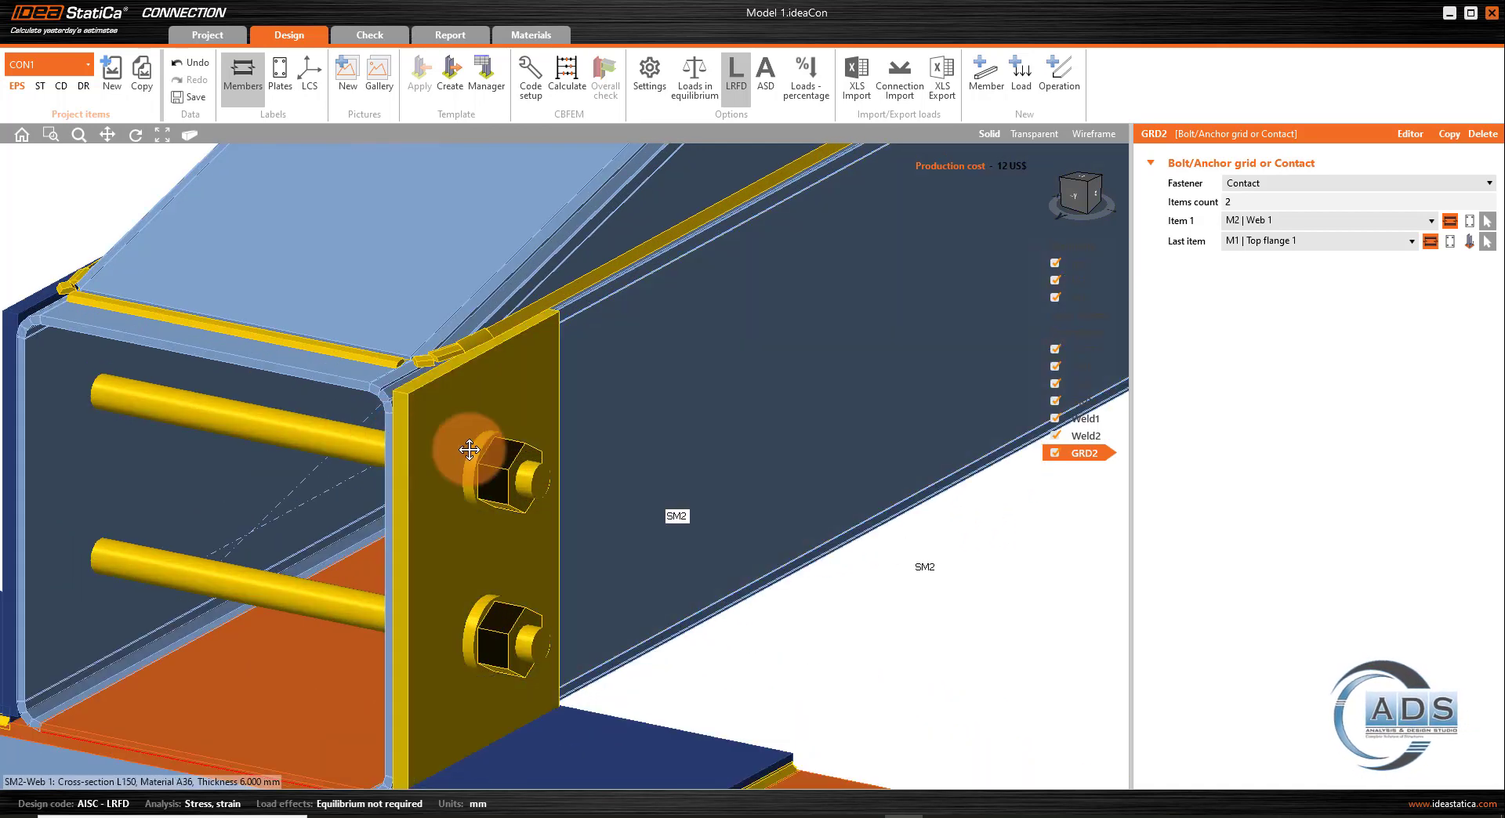
middle_drag(434, 446, 585, 454)
middle_drag(674, 701, 614, 495)
middle_drag(755, 585, 533, 593)
scroll(782, 520, down, 2)
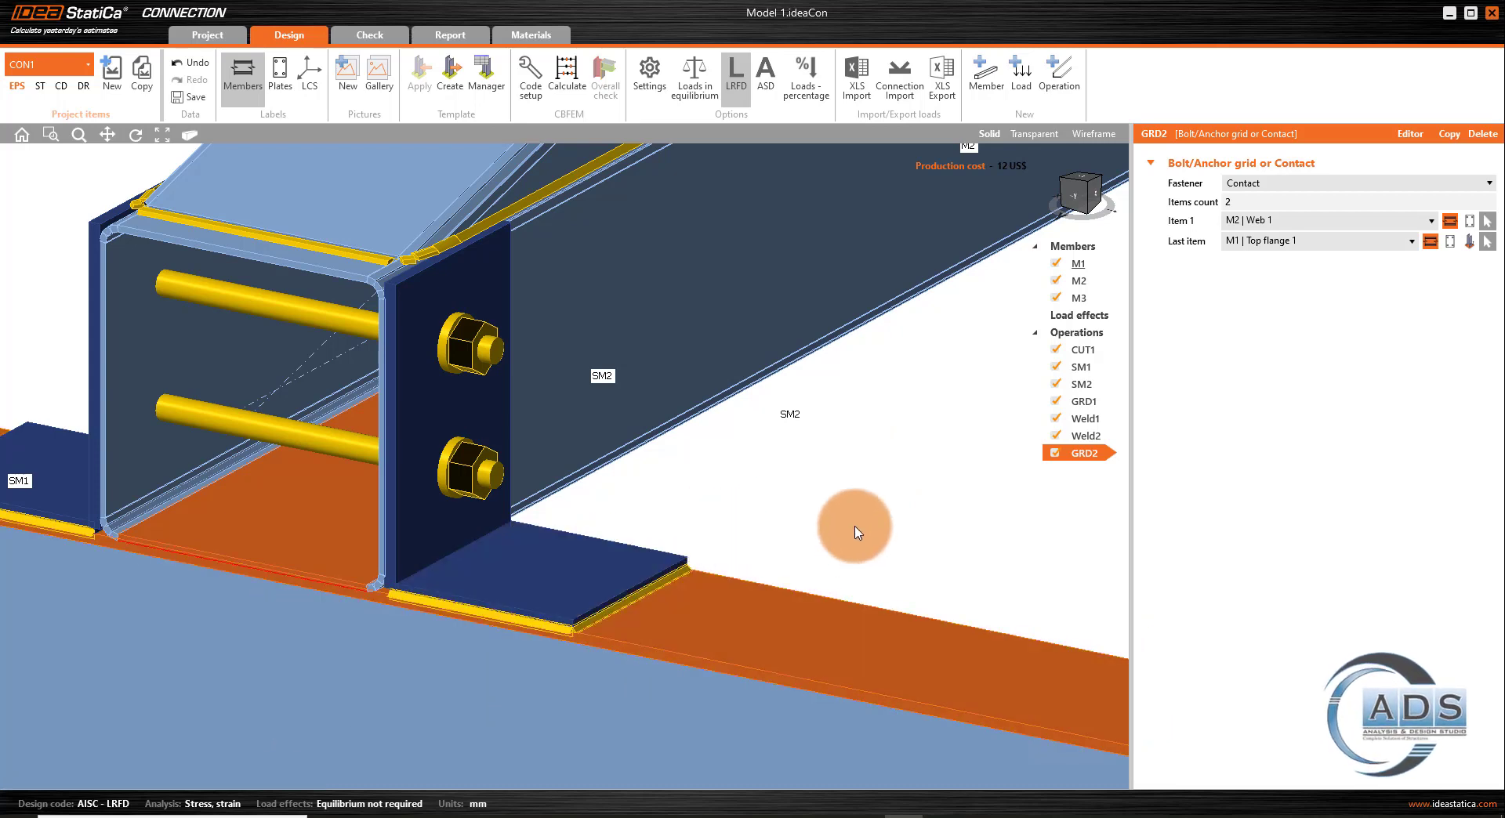
middle_drag(766, 554, 881, 586)
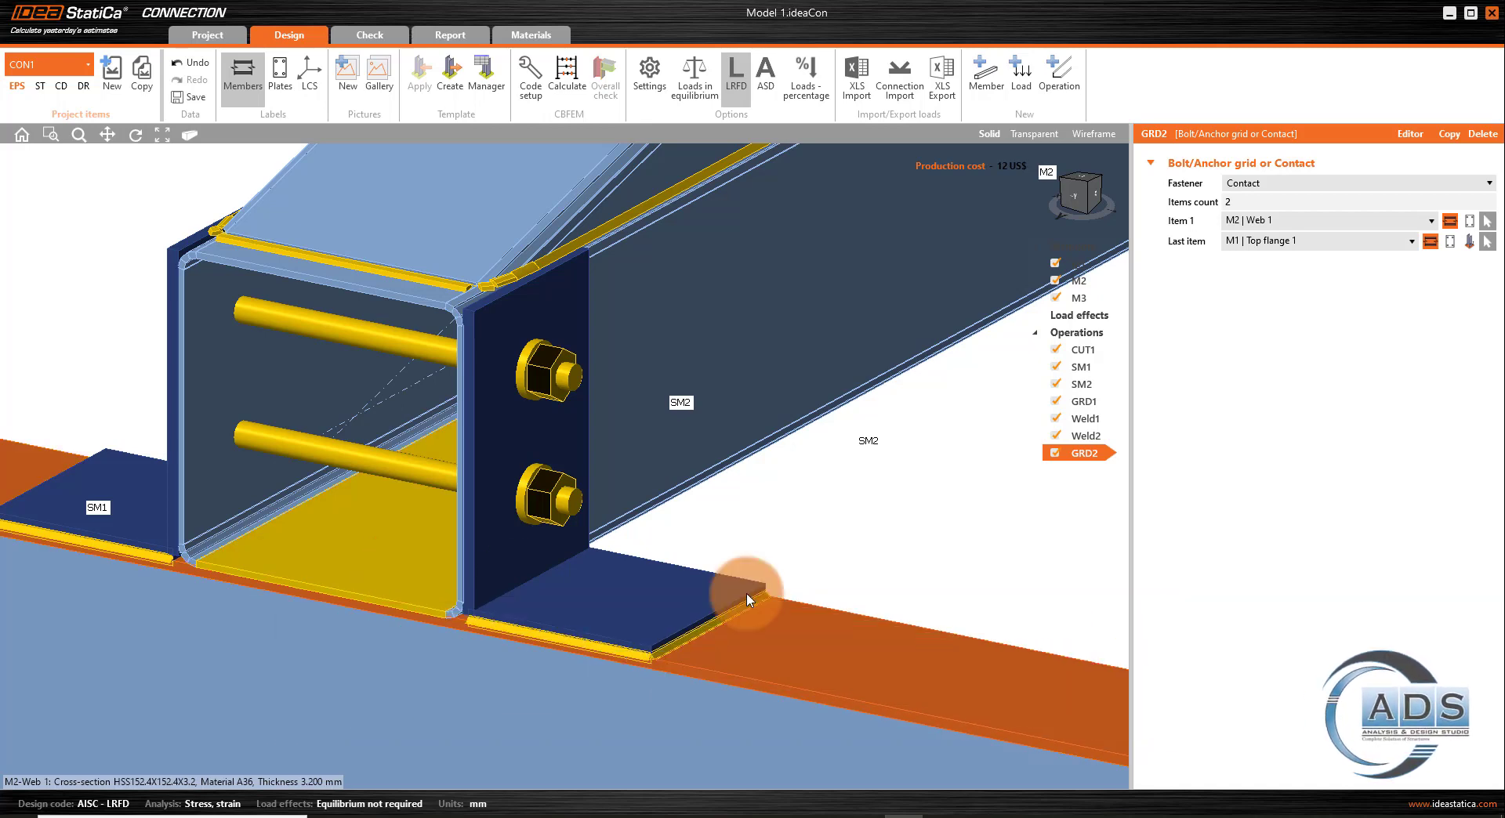
middle_drag(876, 550, 782, 561)
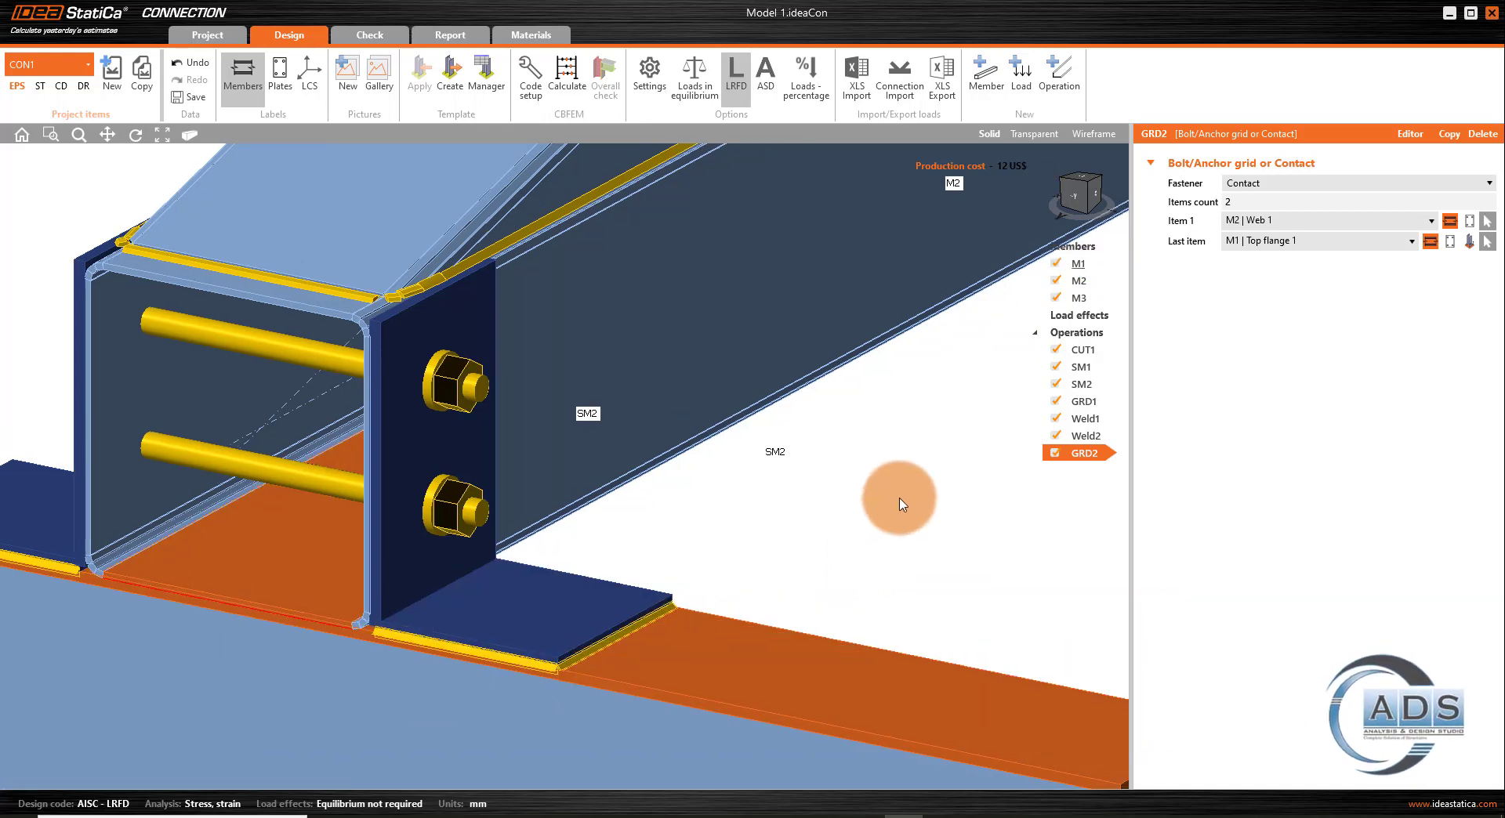
- Add a stiffening plate operation for capping the open end of the bottom chord
scroll(900, 500, down, 7)
drag(1093, 192, 1085, 194)
click(1095, 192)
scroll(833, 593, up, 3)
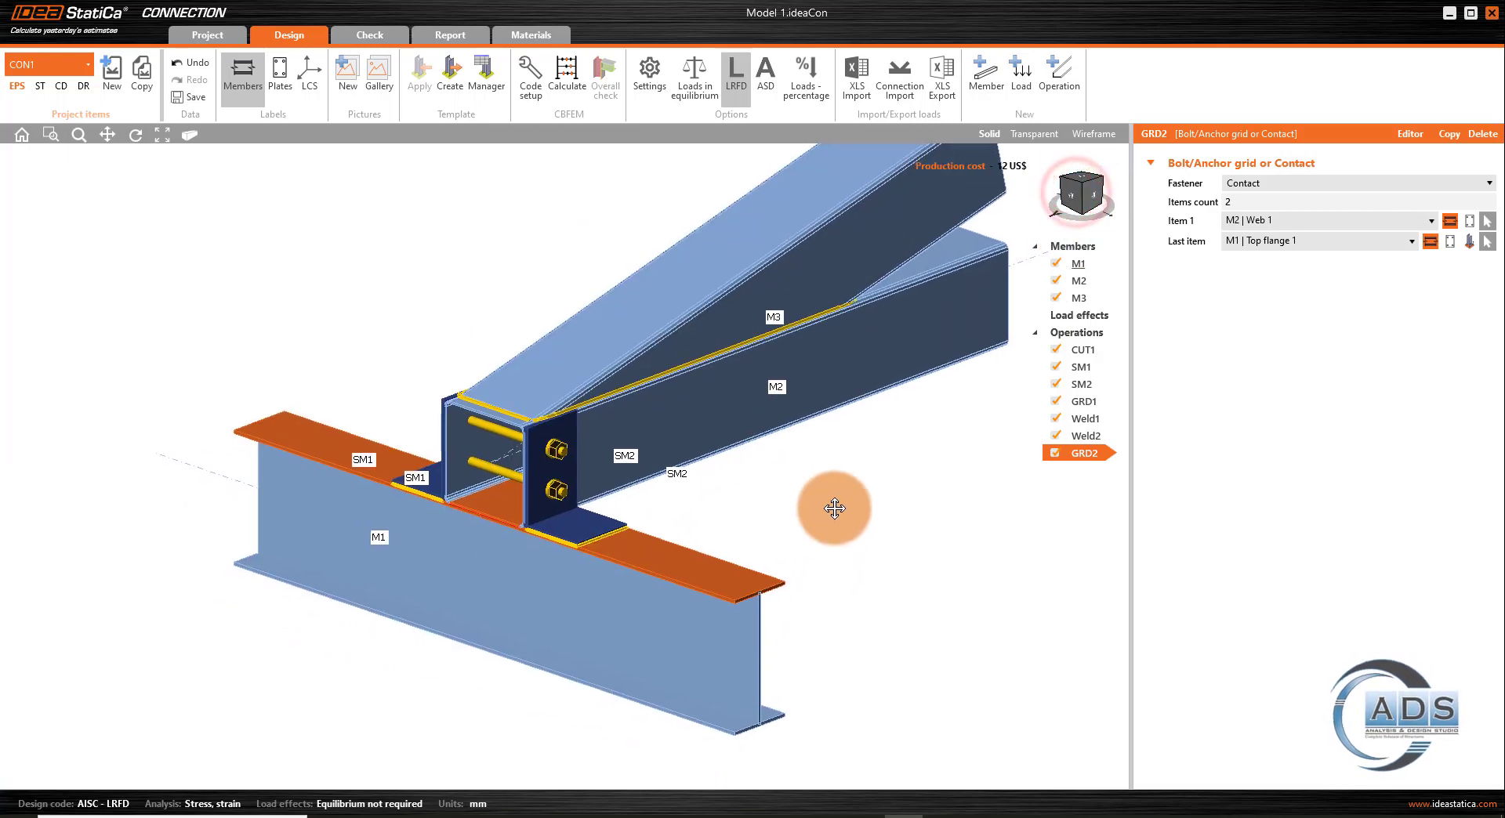
click(1098, 202)
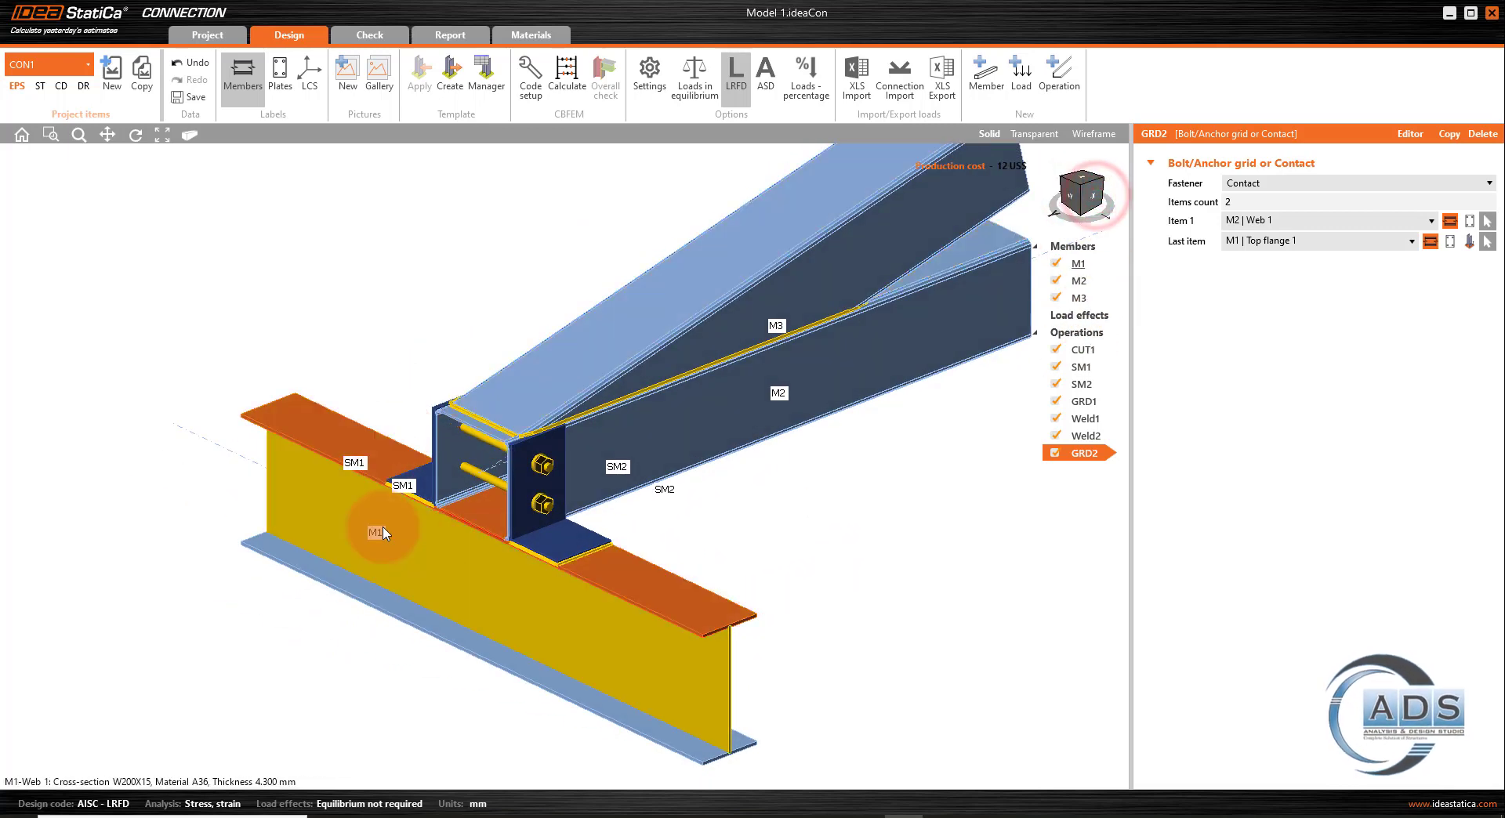
click(1089, 202)
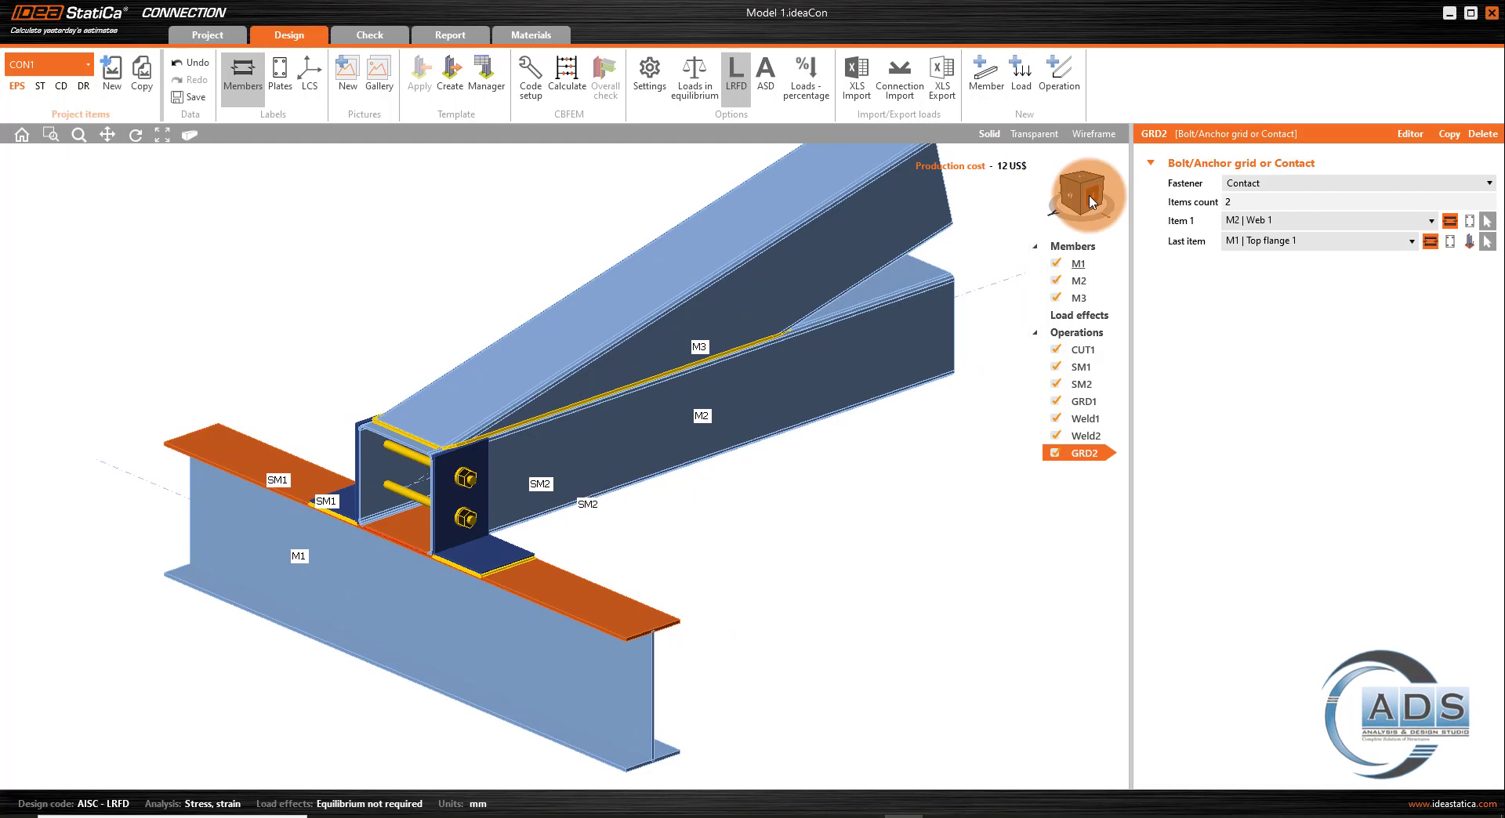
click(1097, 186)
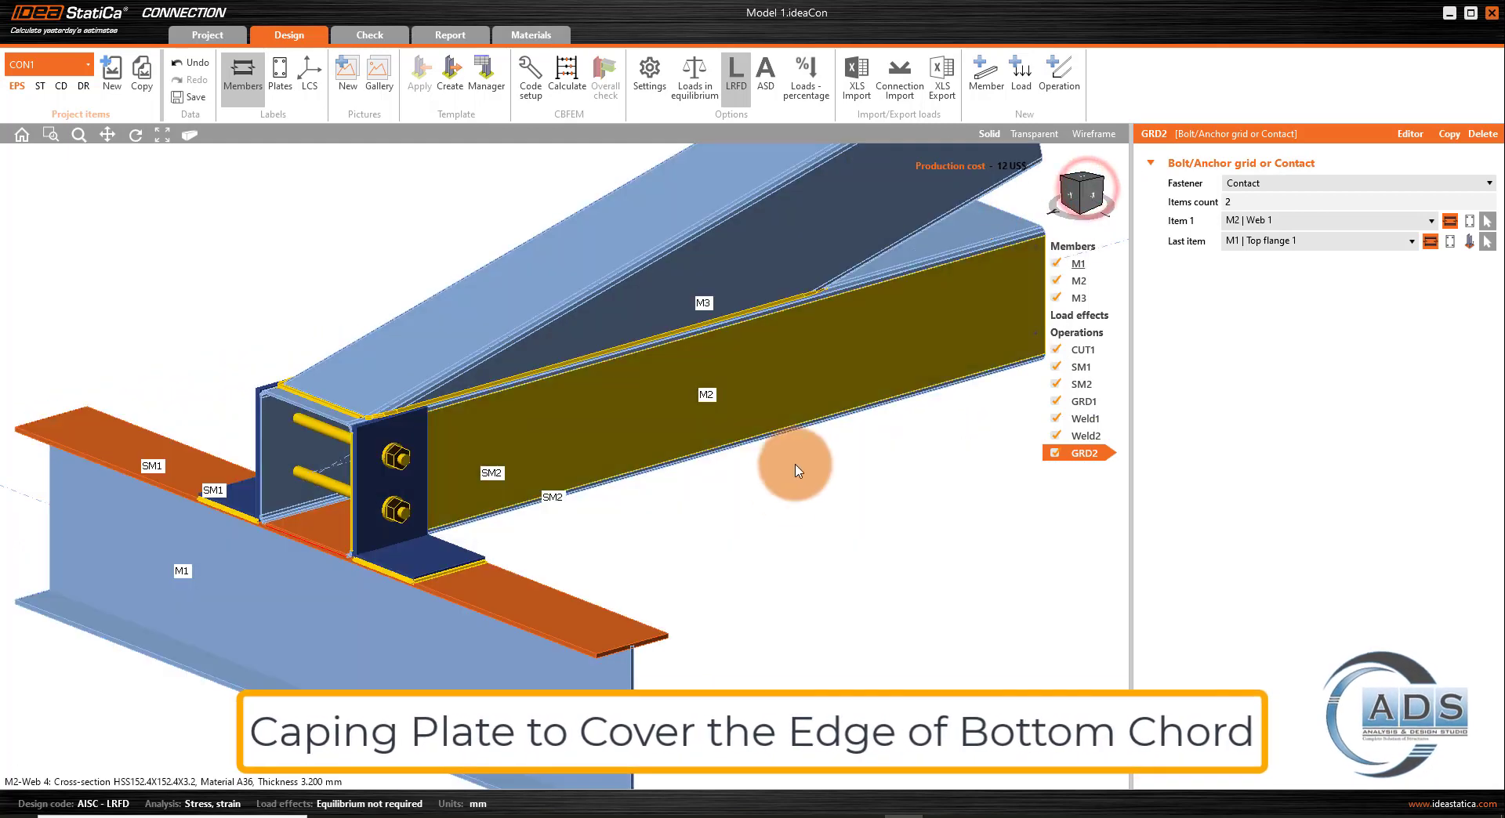
middle_drag(777, 504, 730, 546)
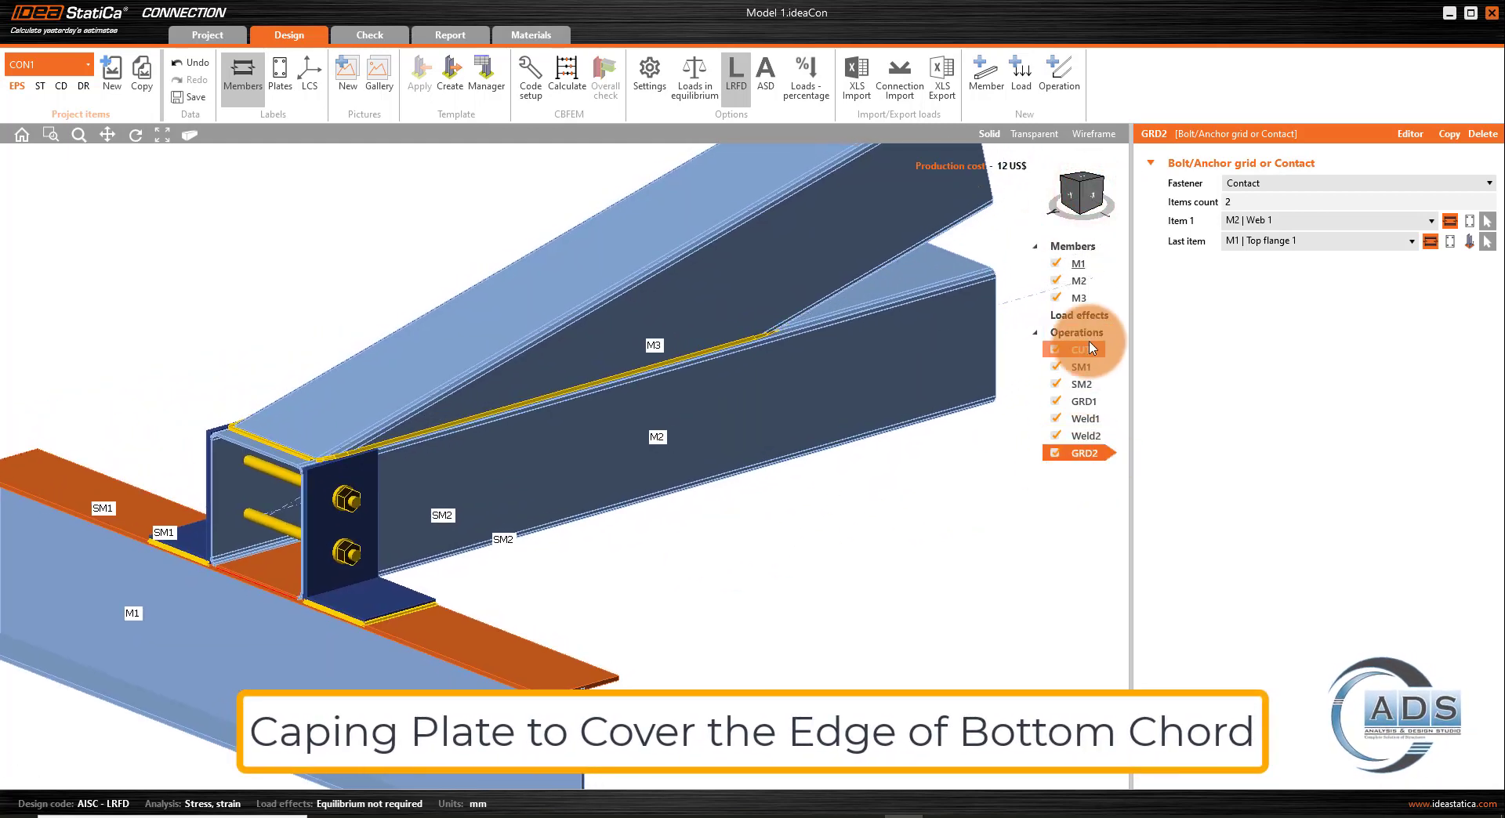
click(1117, 346)
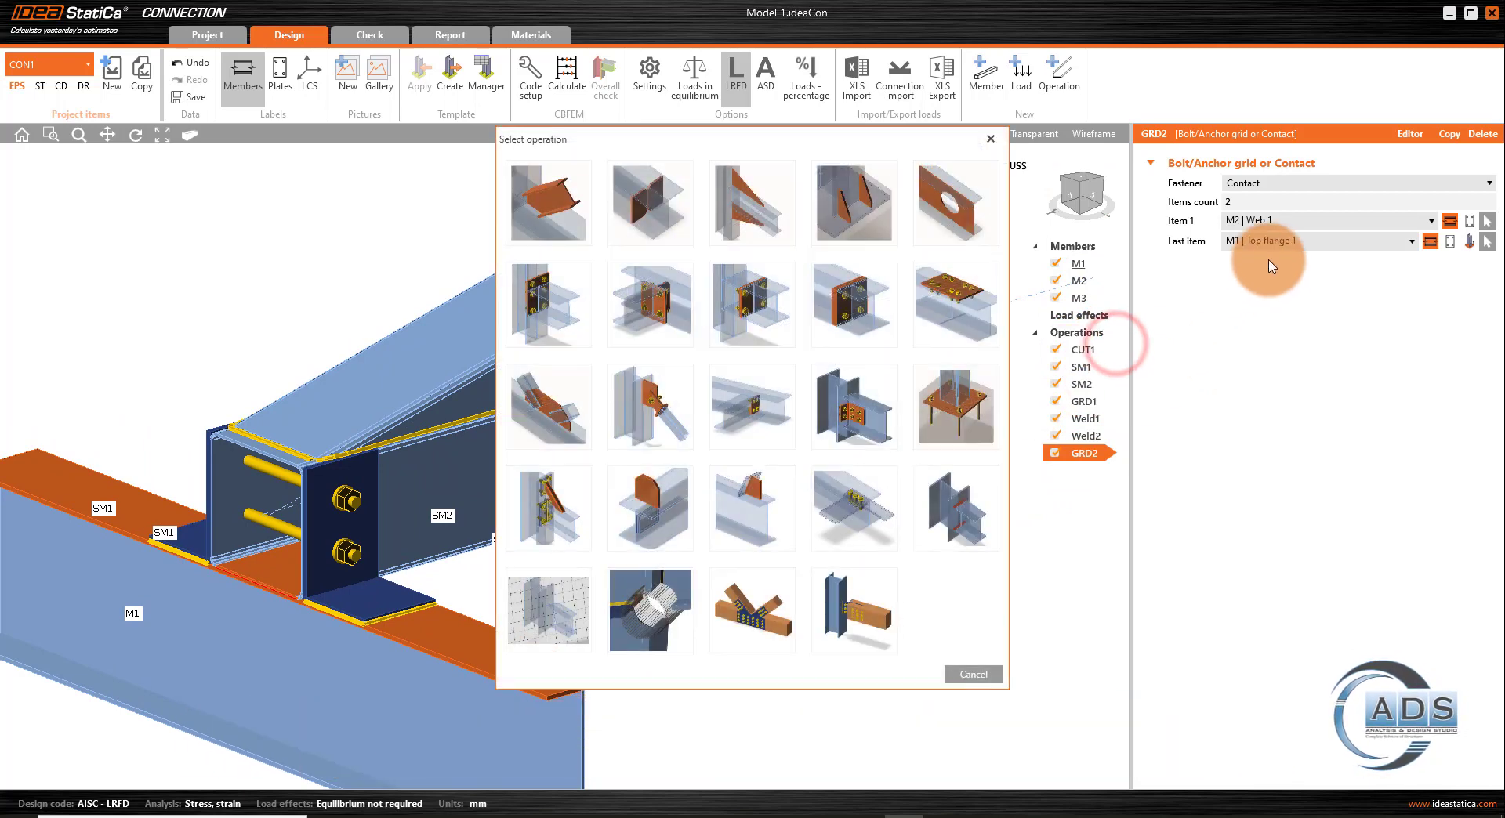
click(631, 506)
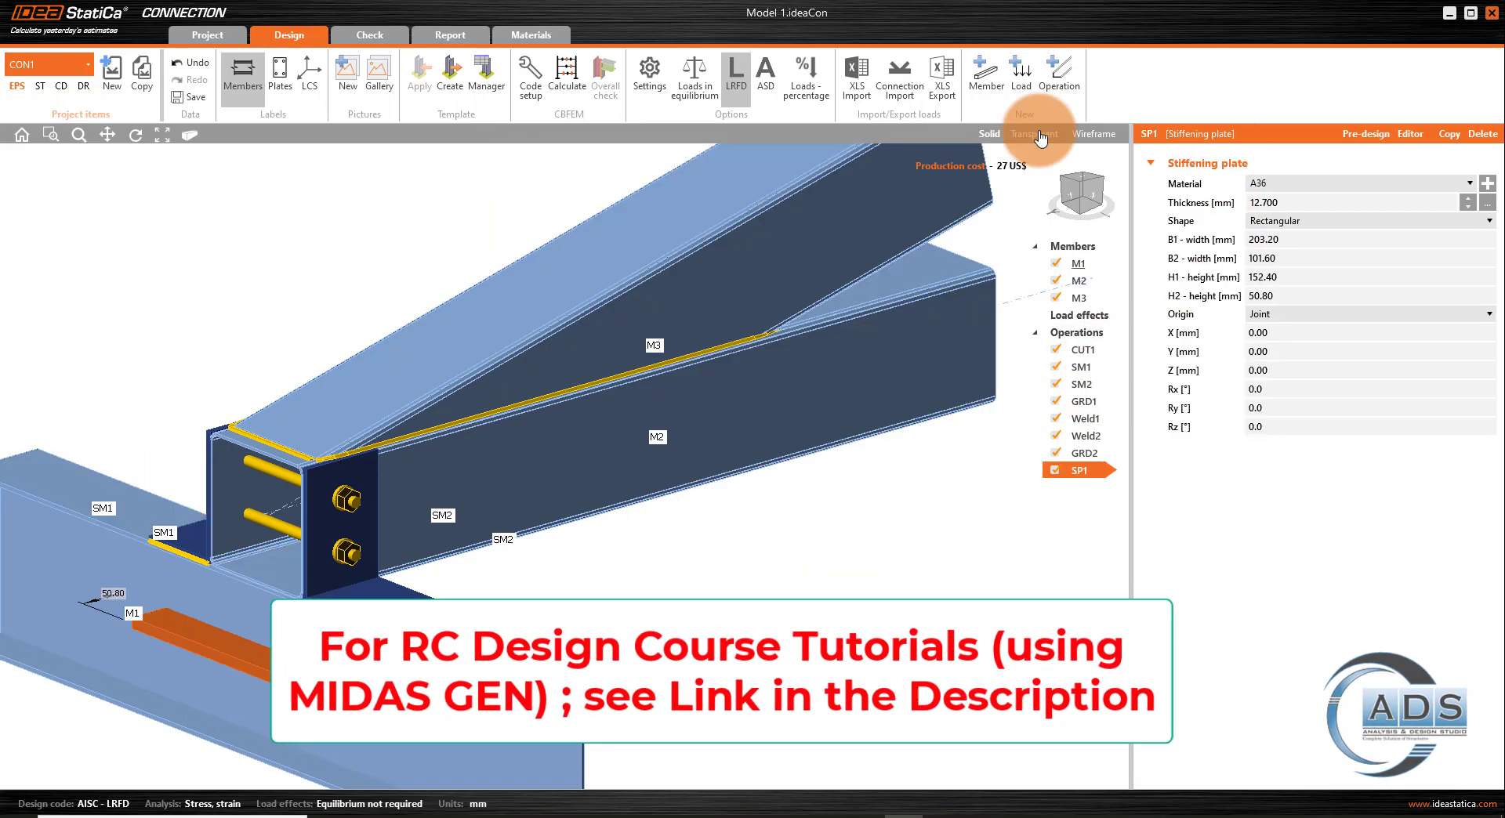
- Display the model transparently and check the cross-section dimensions of bottom chord M2 without changing them
click(1035, 134)
middle_drag(873, 494, 843, 450)
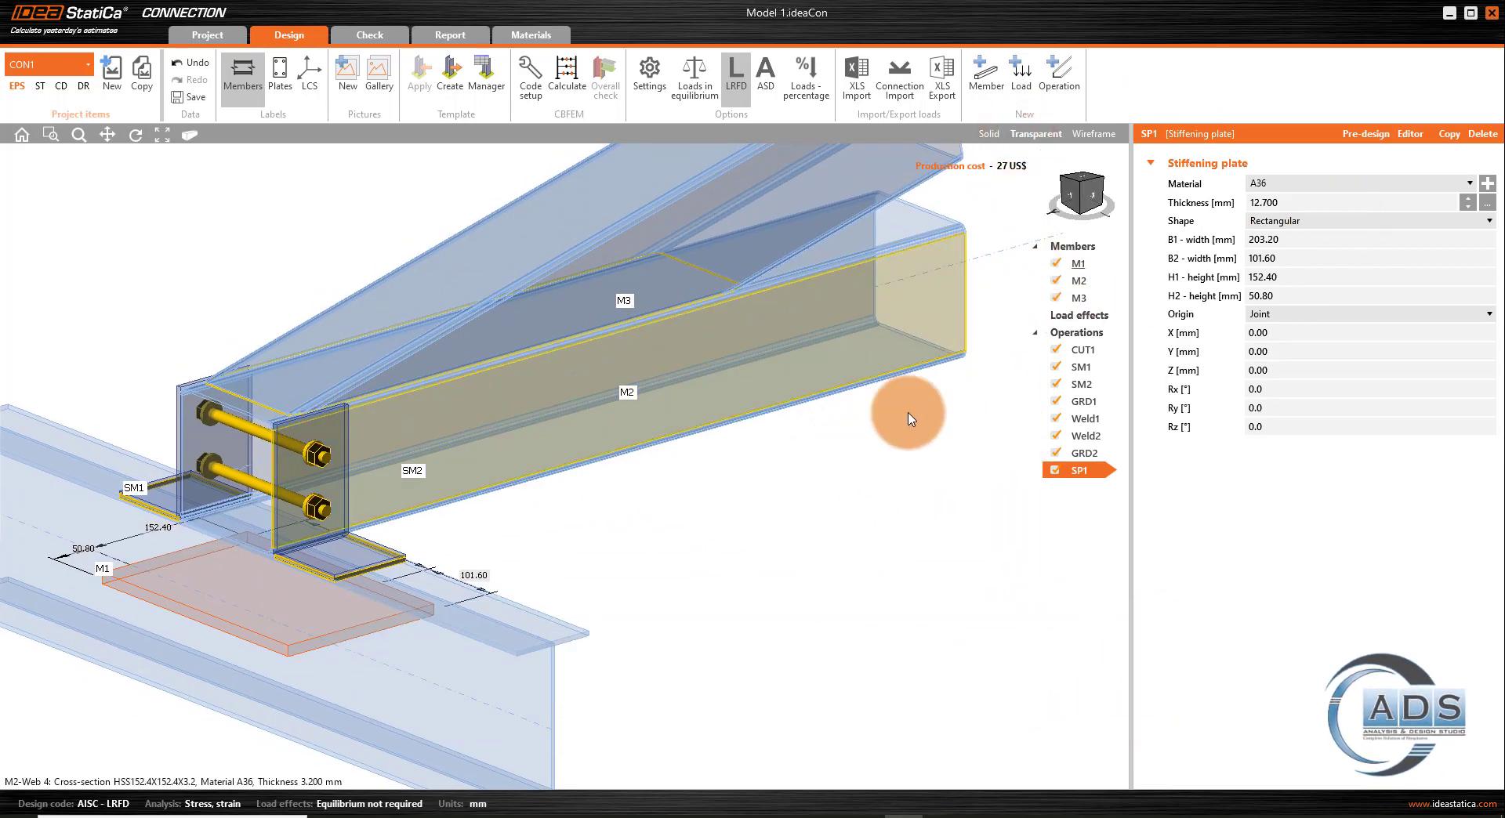
right_click(834, 318)
click(921, 332)
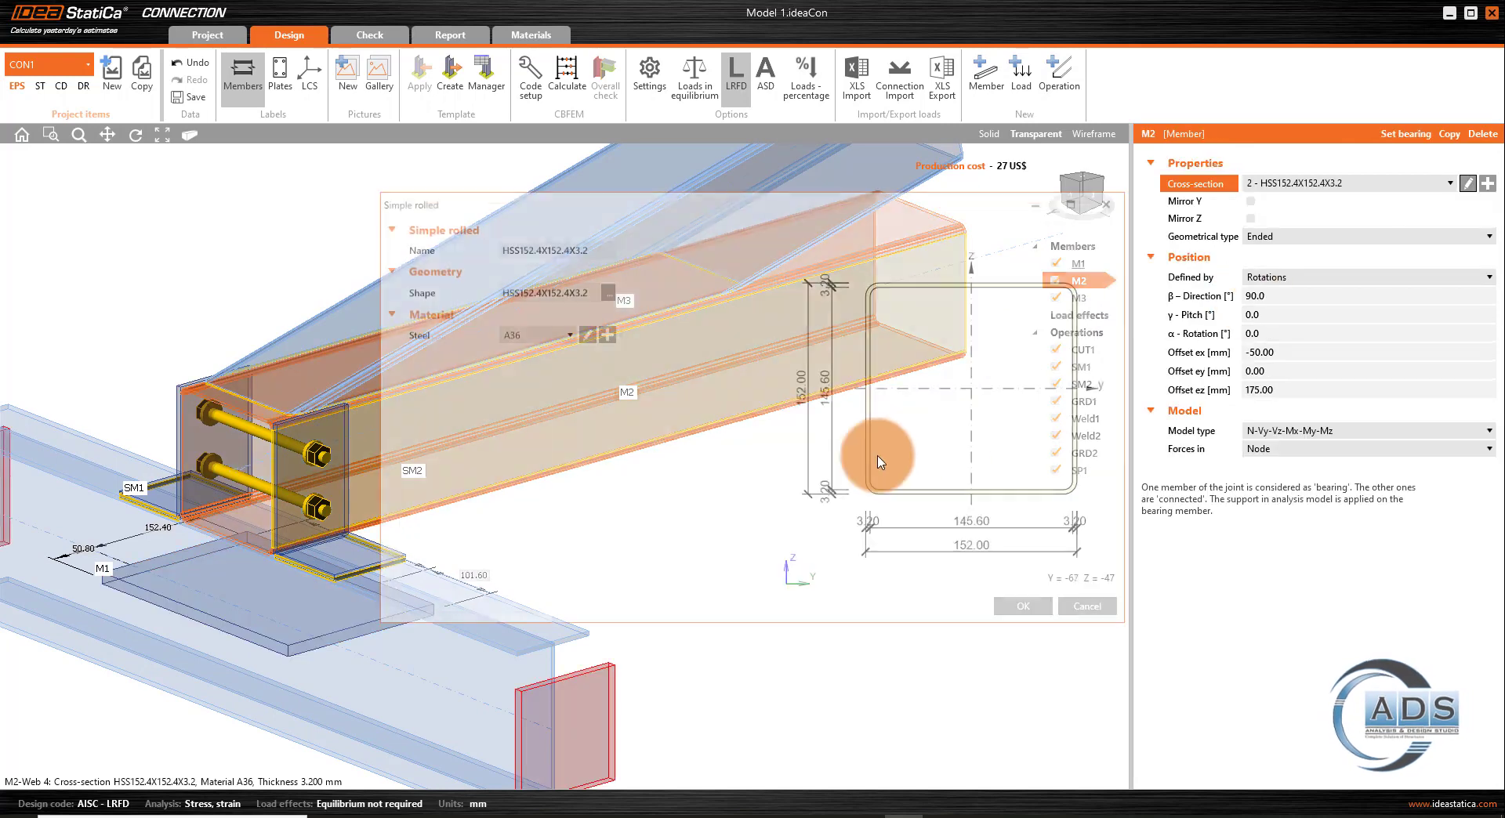
click(1106, 608)
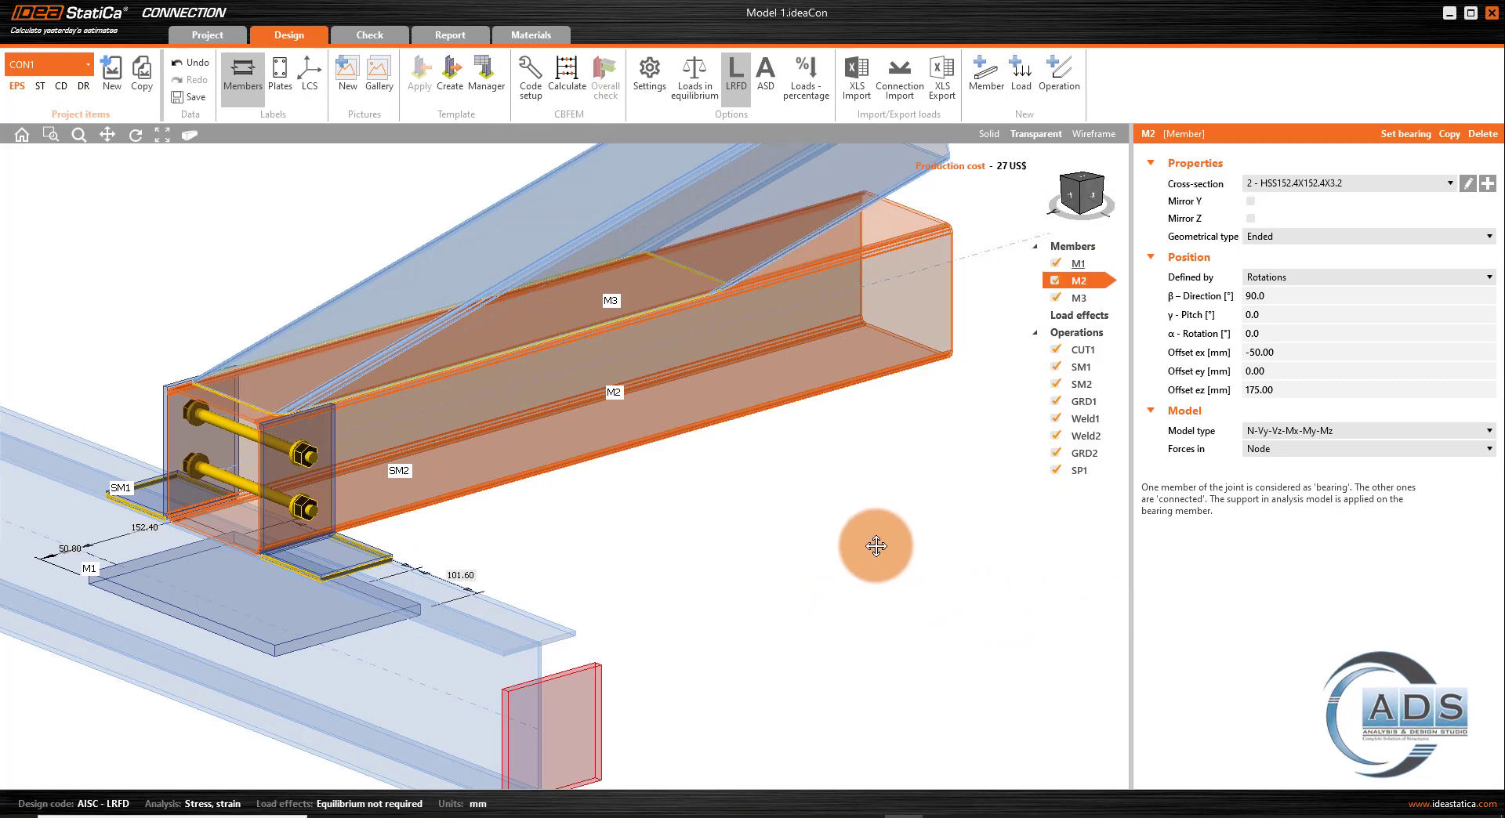
- Set all four width and height values of plate SP1 to 76 mm and its Rx rotation to 90°
click(1246, 390)
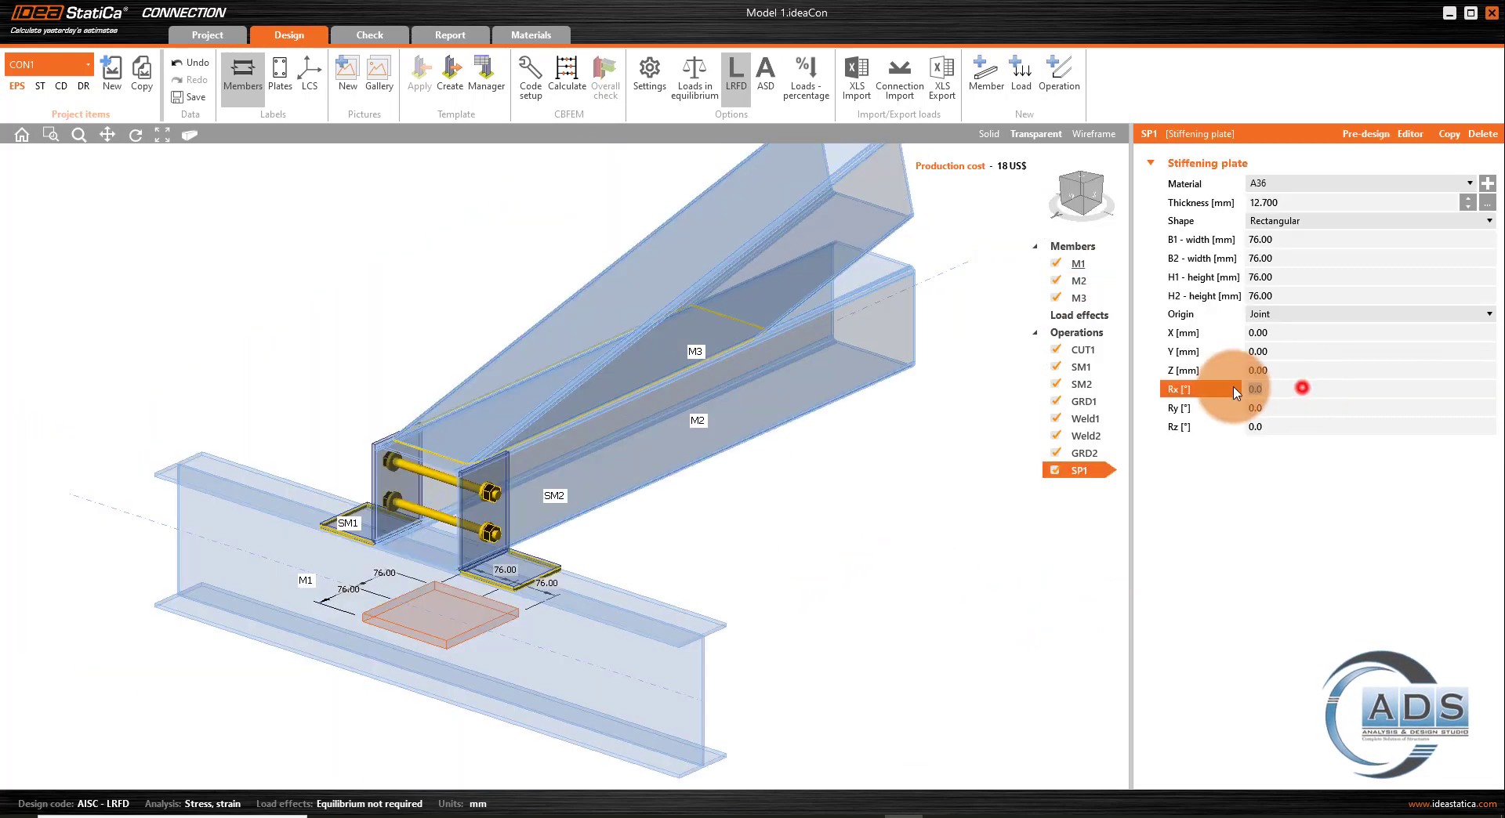
text(900)
key(Tab)
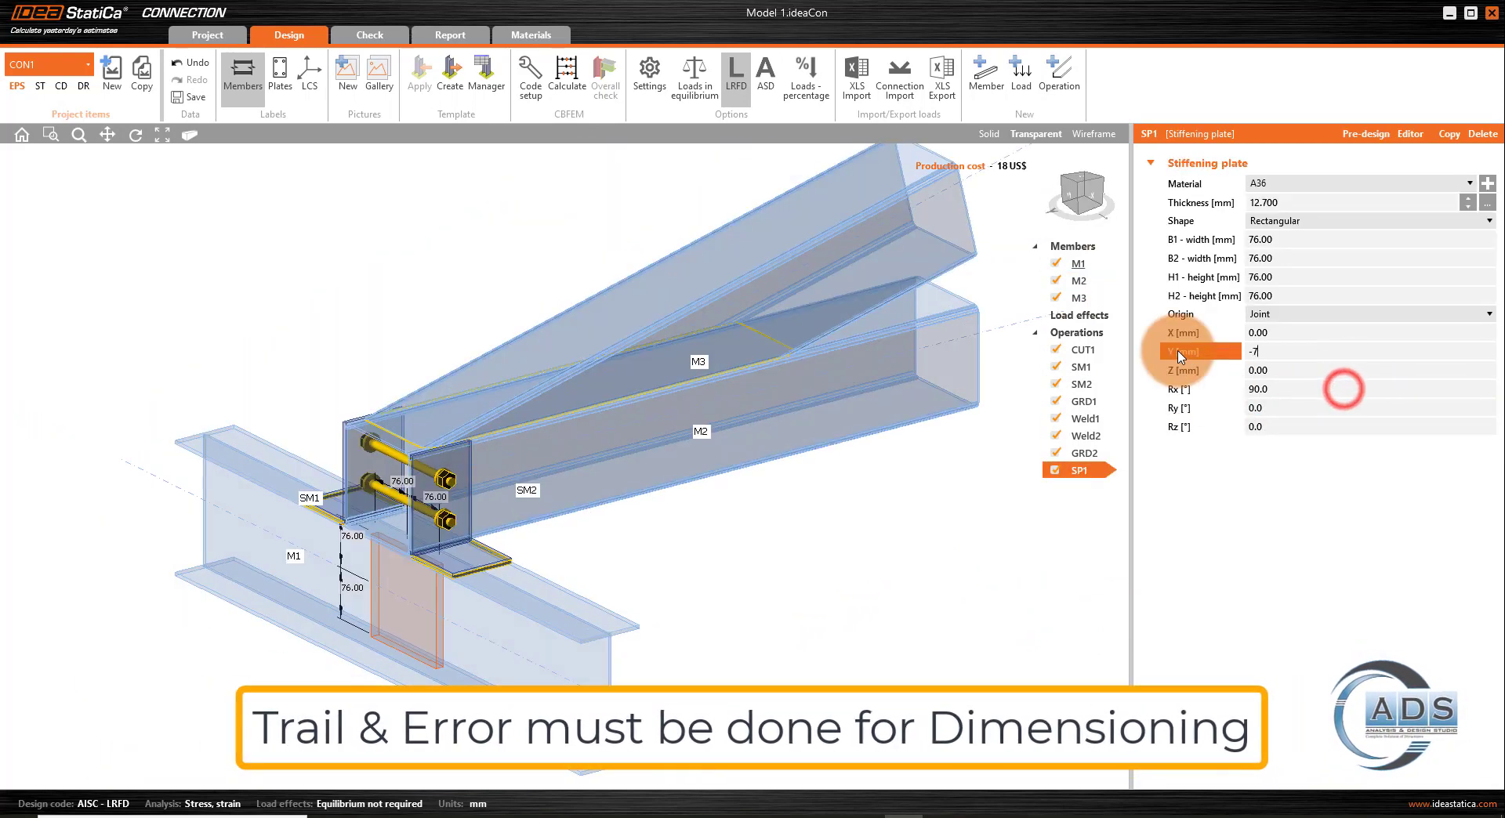
- Set the Y position of plate SP1 to -50 mm
key(Tab)
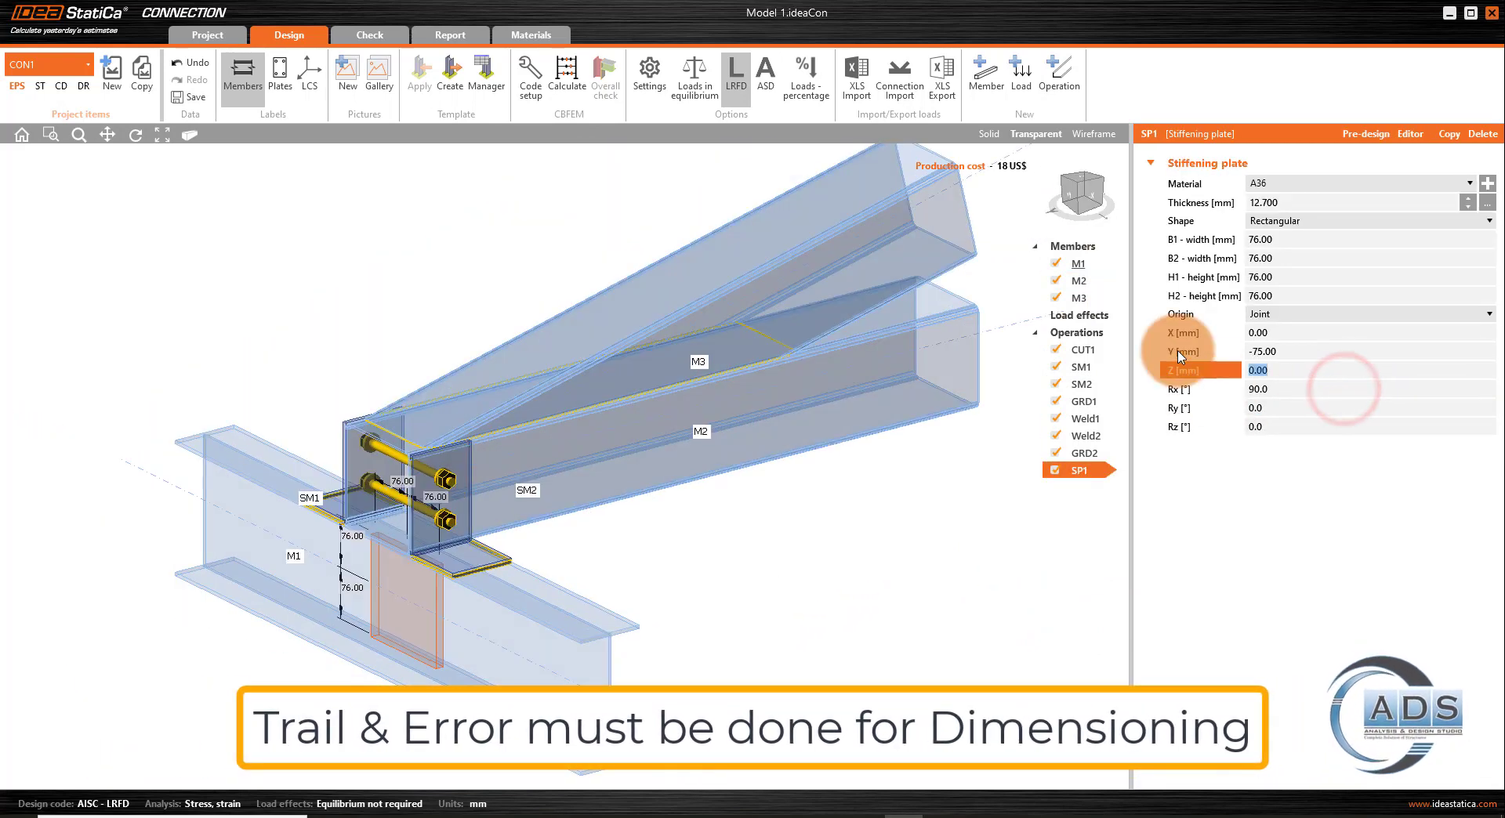
click(1313, 351)
text(-)
text(50)
key(Return)
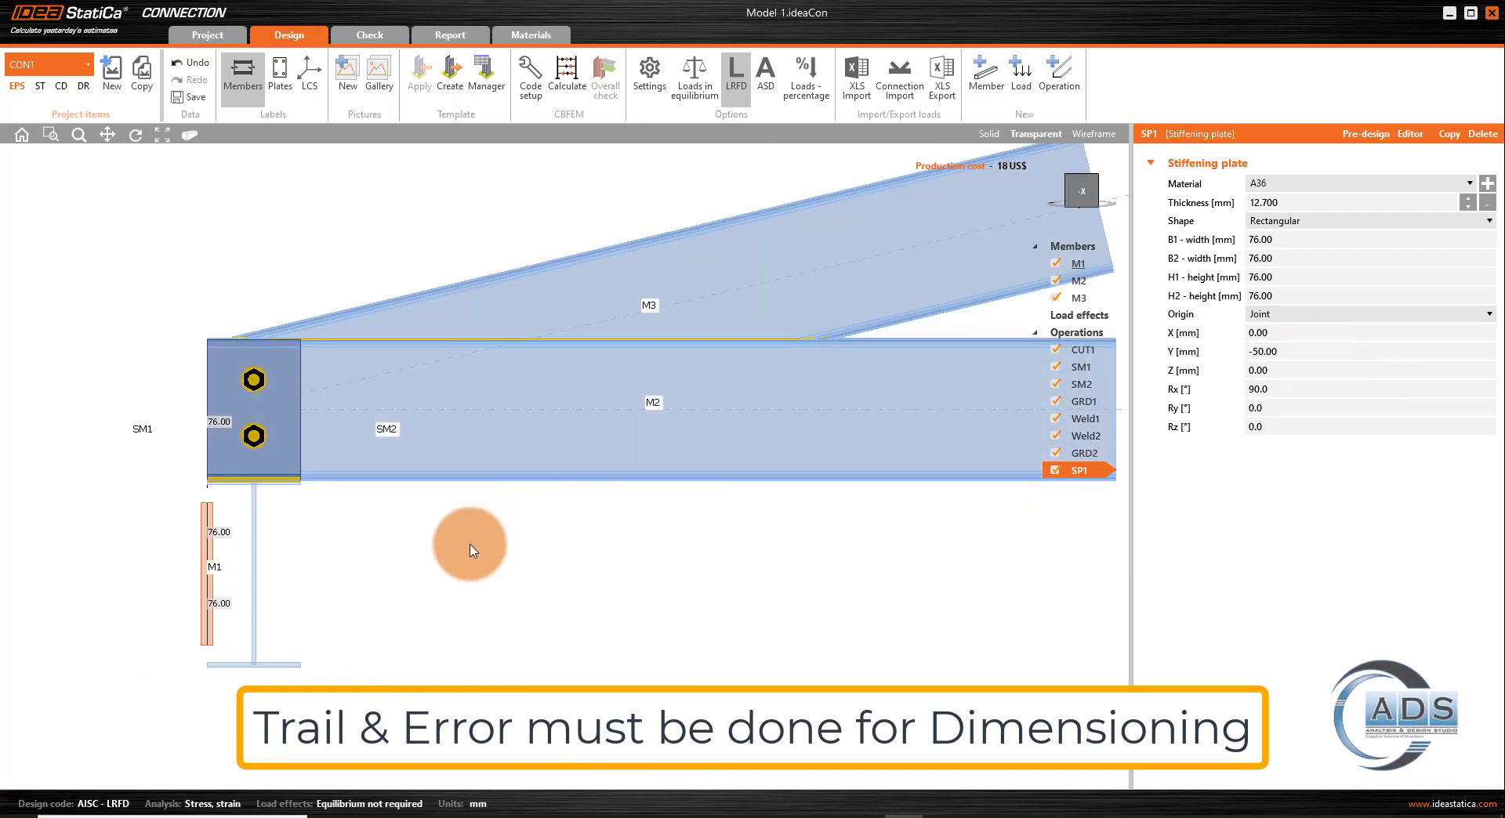
- Set the thickness of stiffening plate SP1 to 3 mm
scroll(325, 483, up, 2)
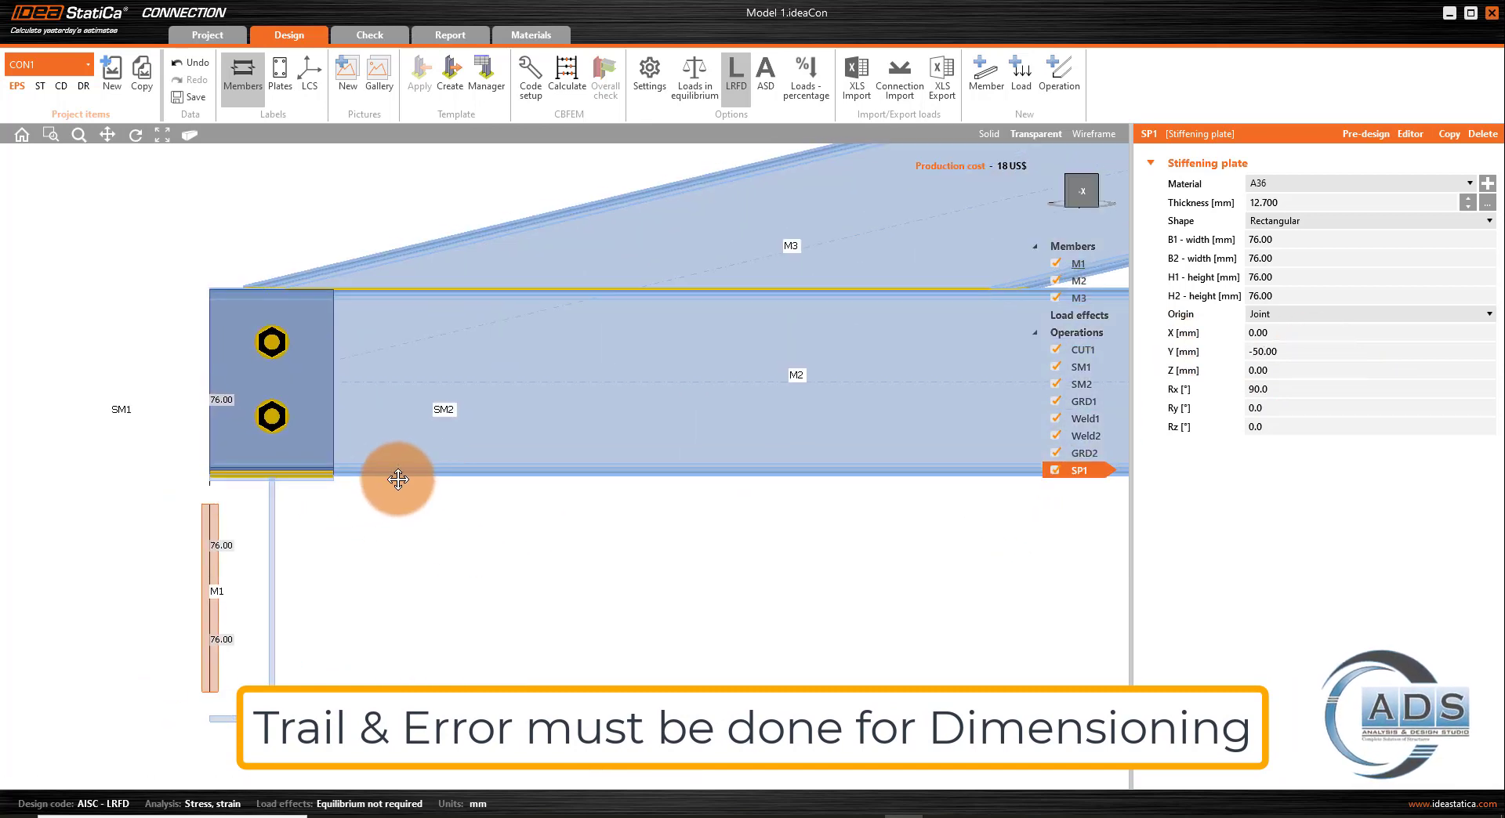
click(1294, 201)
text(3)
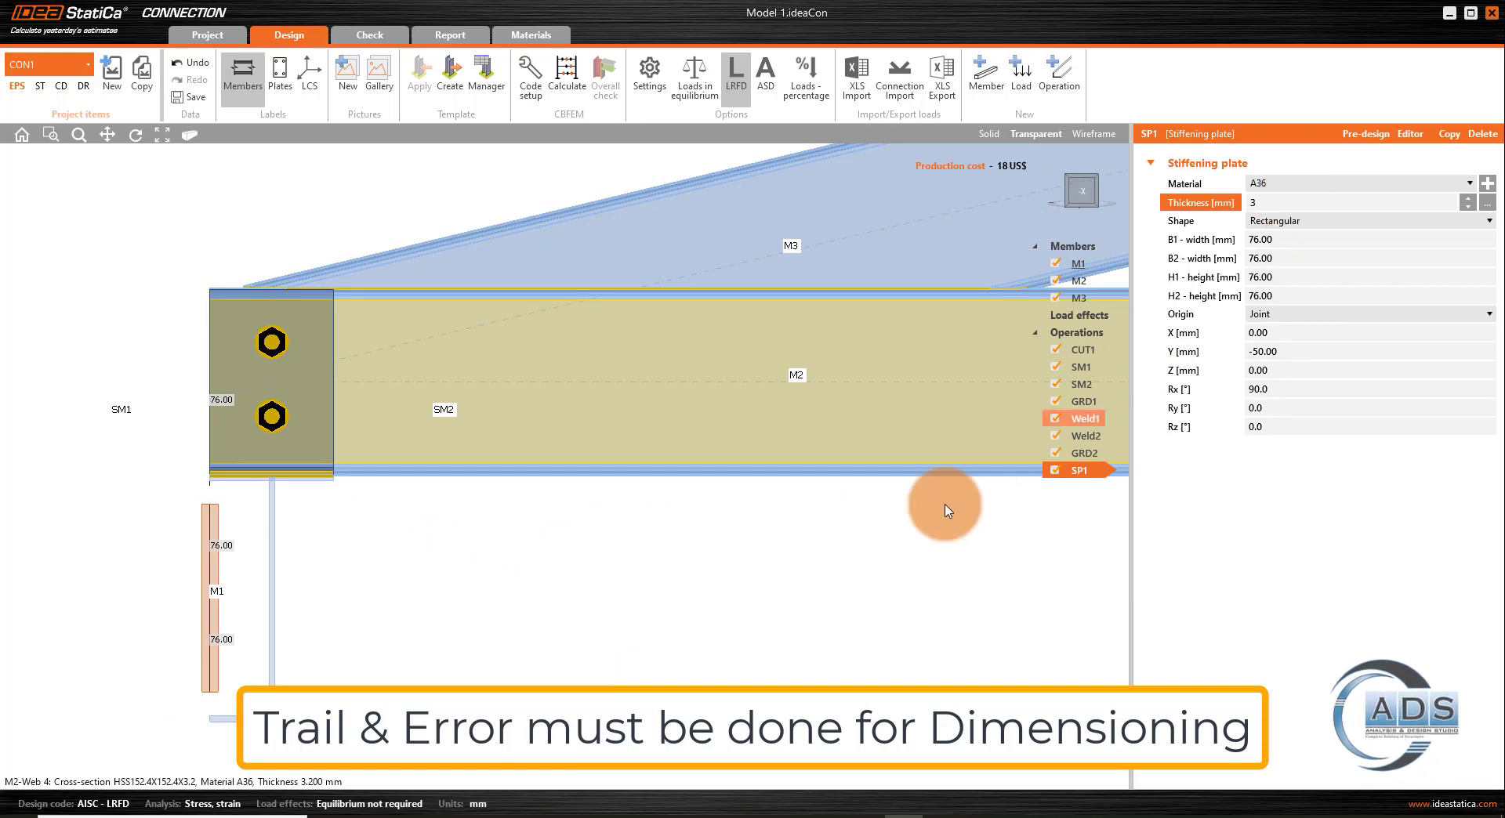
click(1348, 238)
- Set the Z position of plate SP1 to 175 mm to raise it to the end of the bottom chord
middle_drag(839, 329, 628, 366)
drag(1095, 194, 1044, 301)
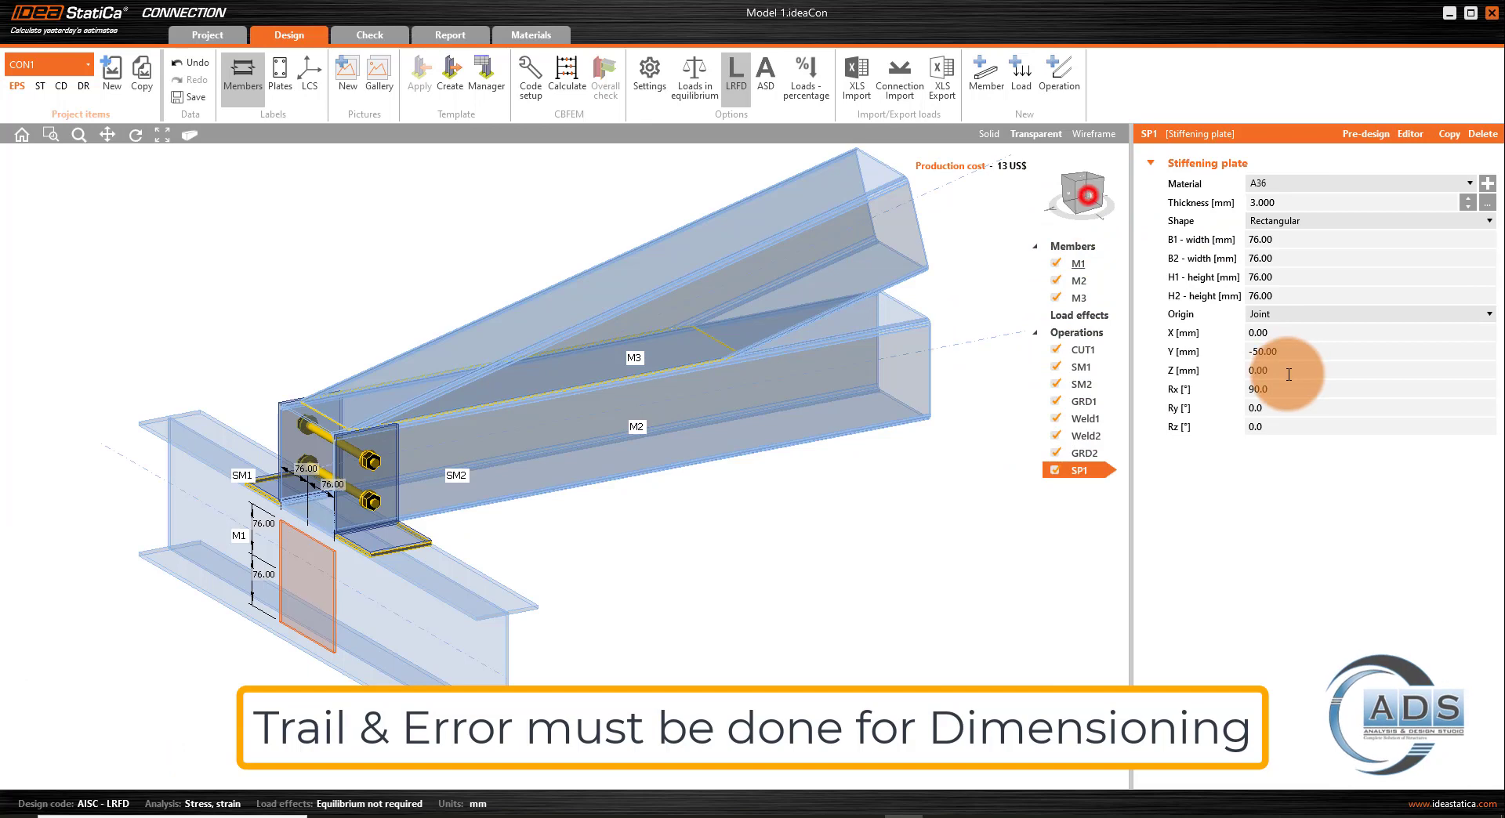
click(1176, 373)
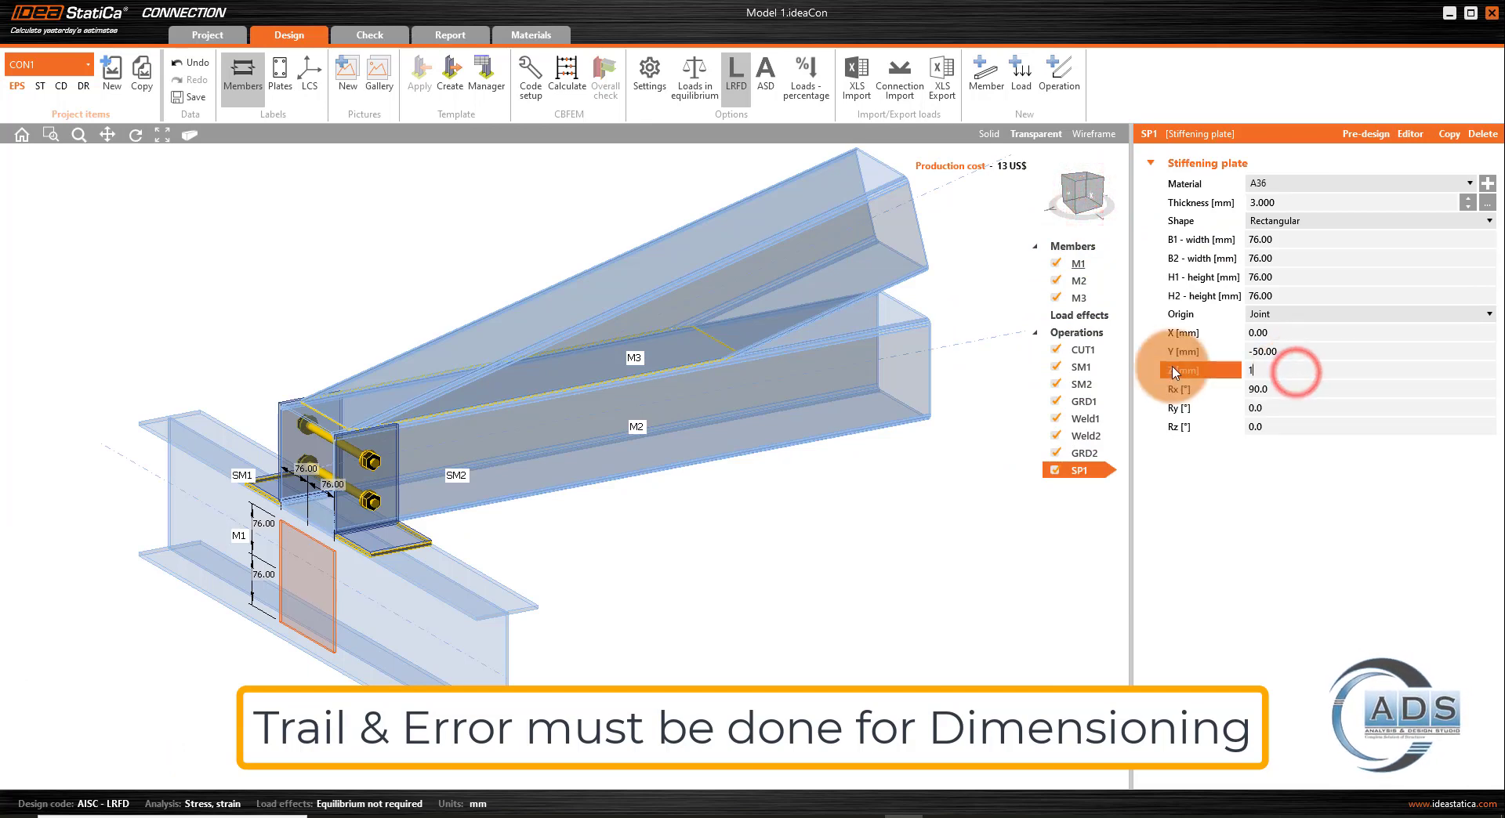
click(1319, 390)
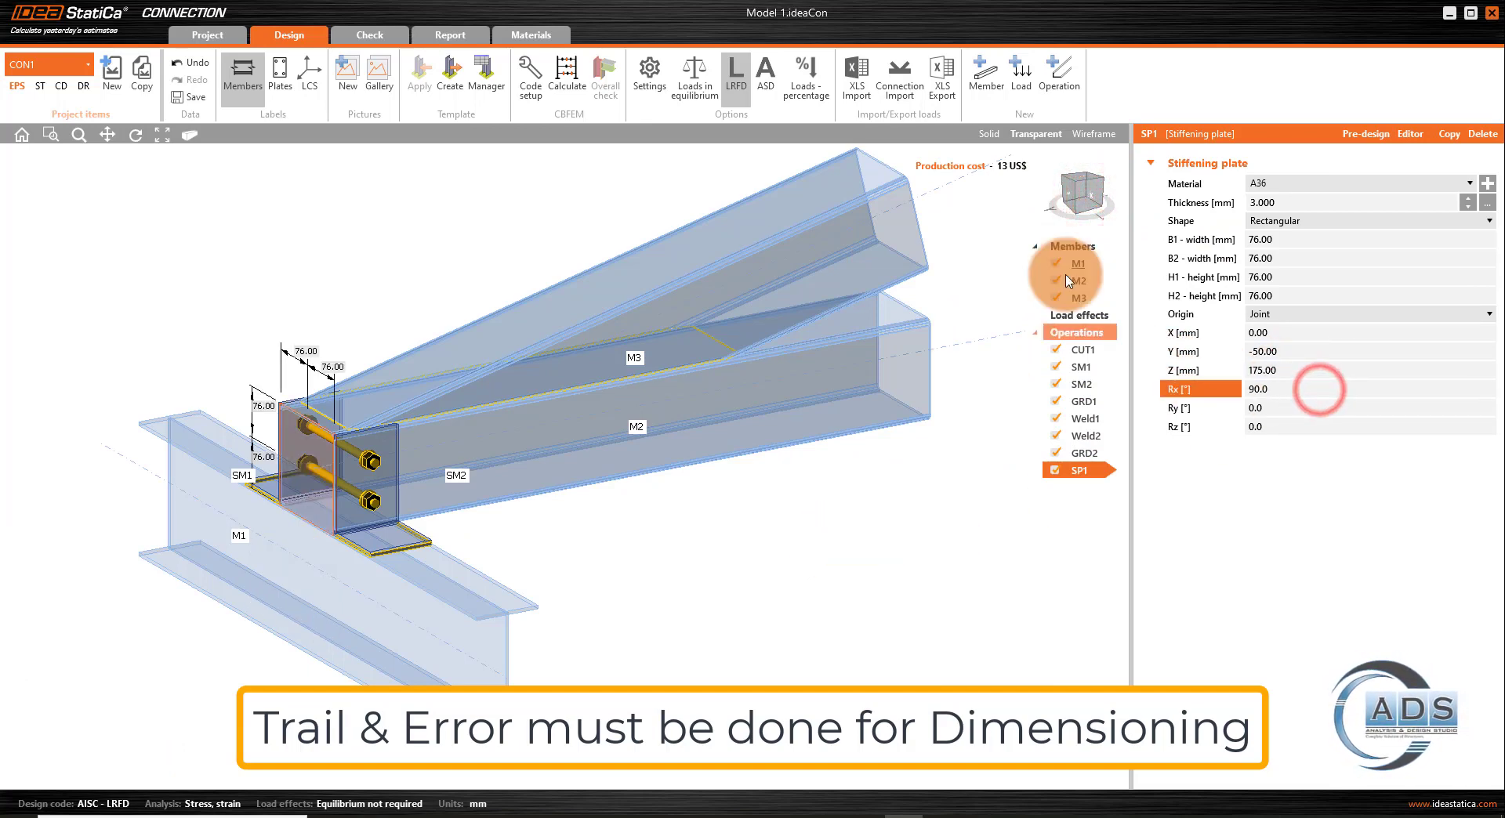
- Copy an existing flange weld and assign it to edge 3 of stiffening plate SP1
click(1031, 134)
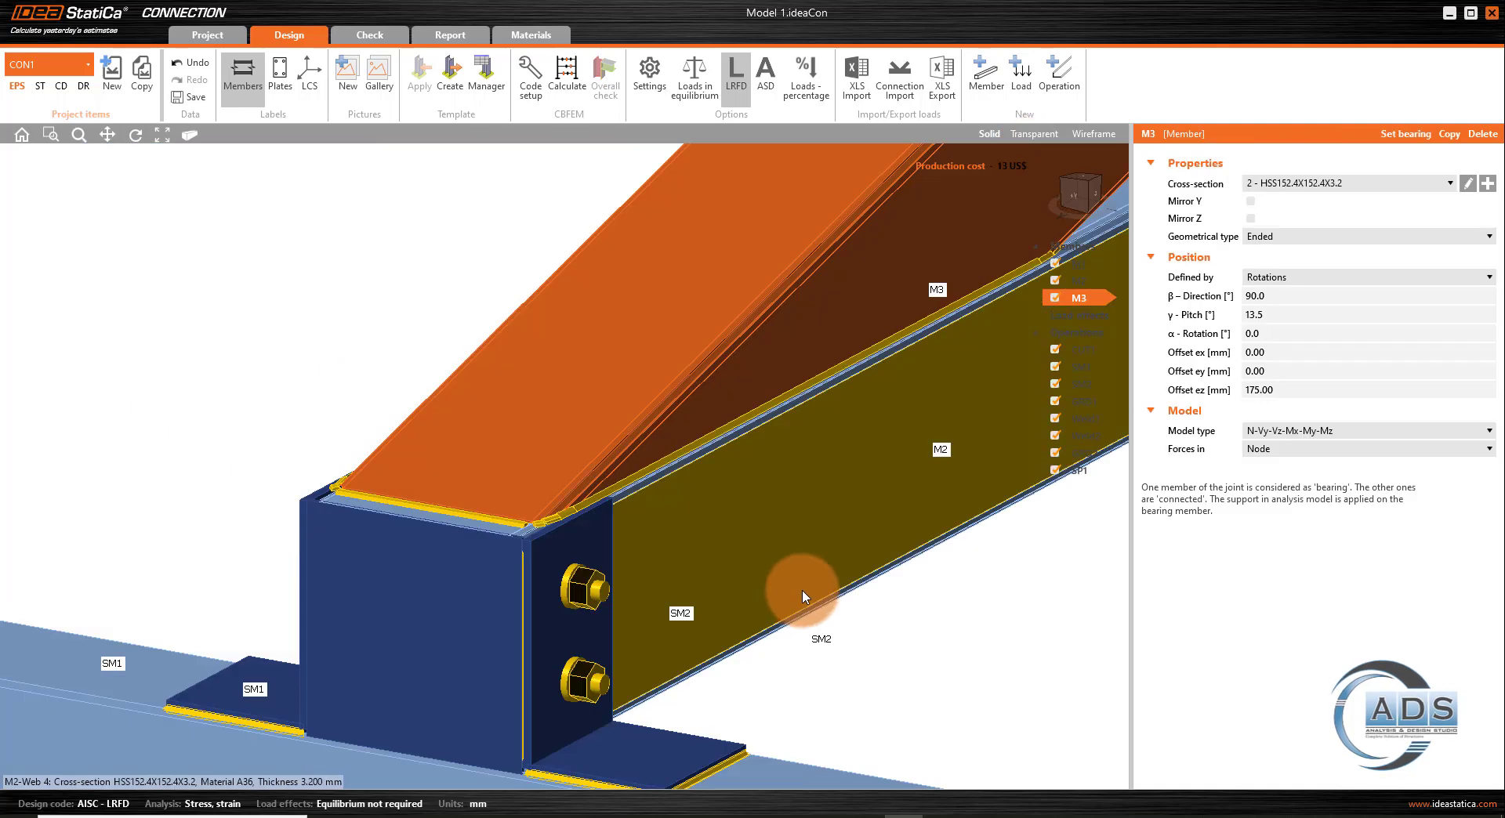
right_drag(799, 598, 484, 561)
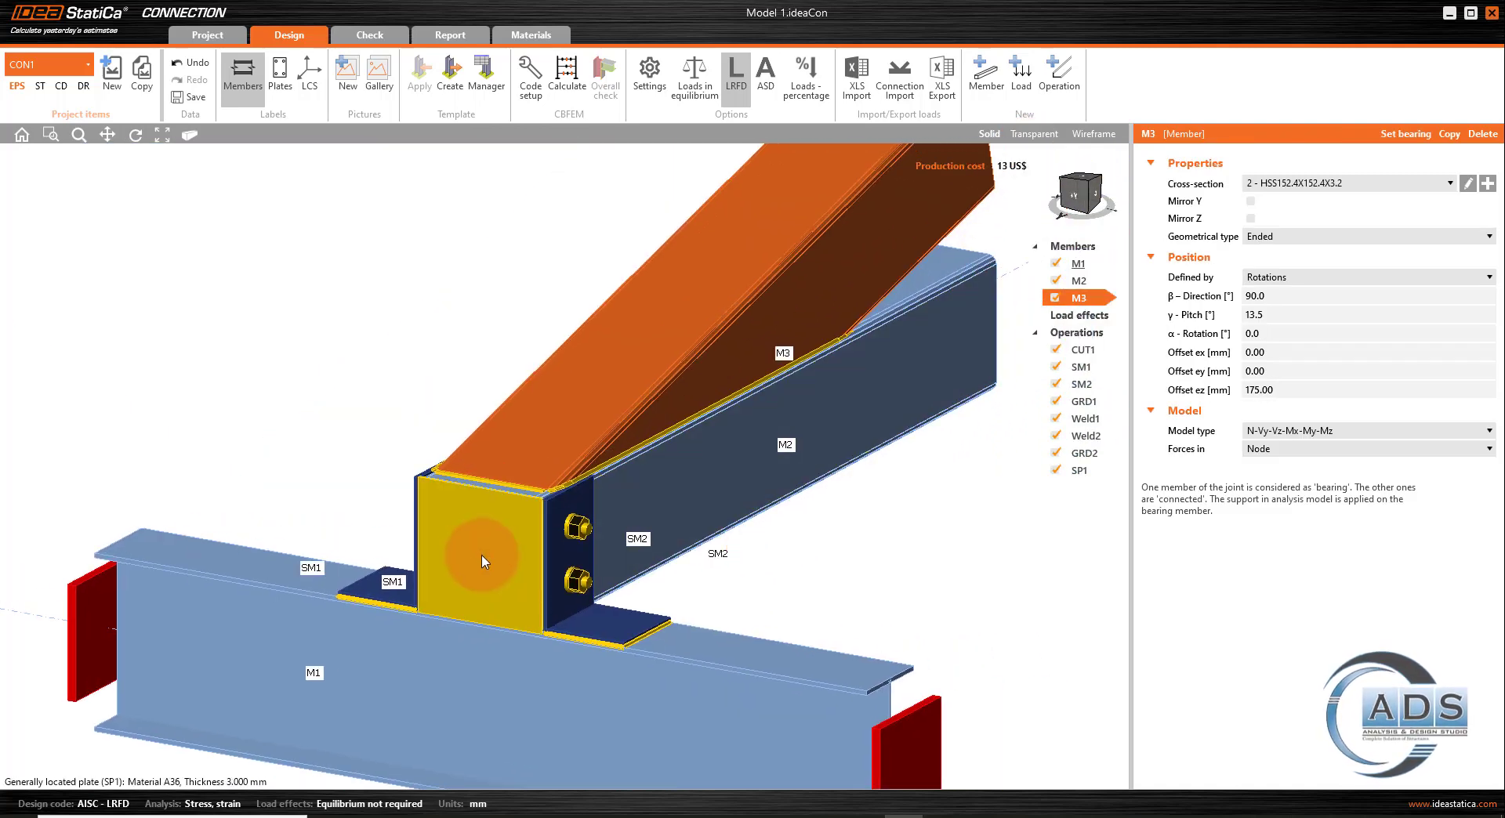
middle_drag(935, 514, 887, 516)
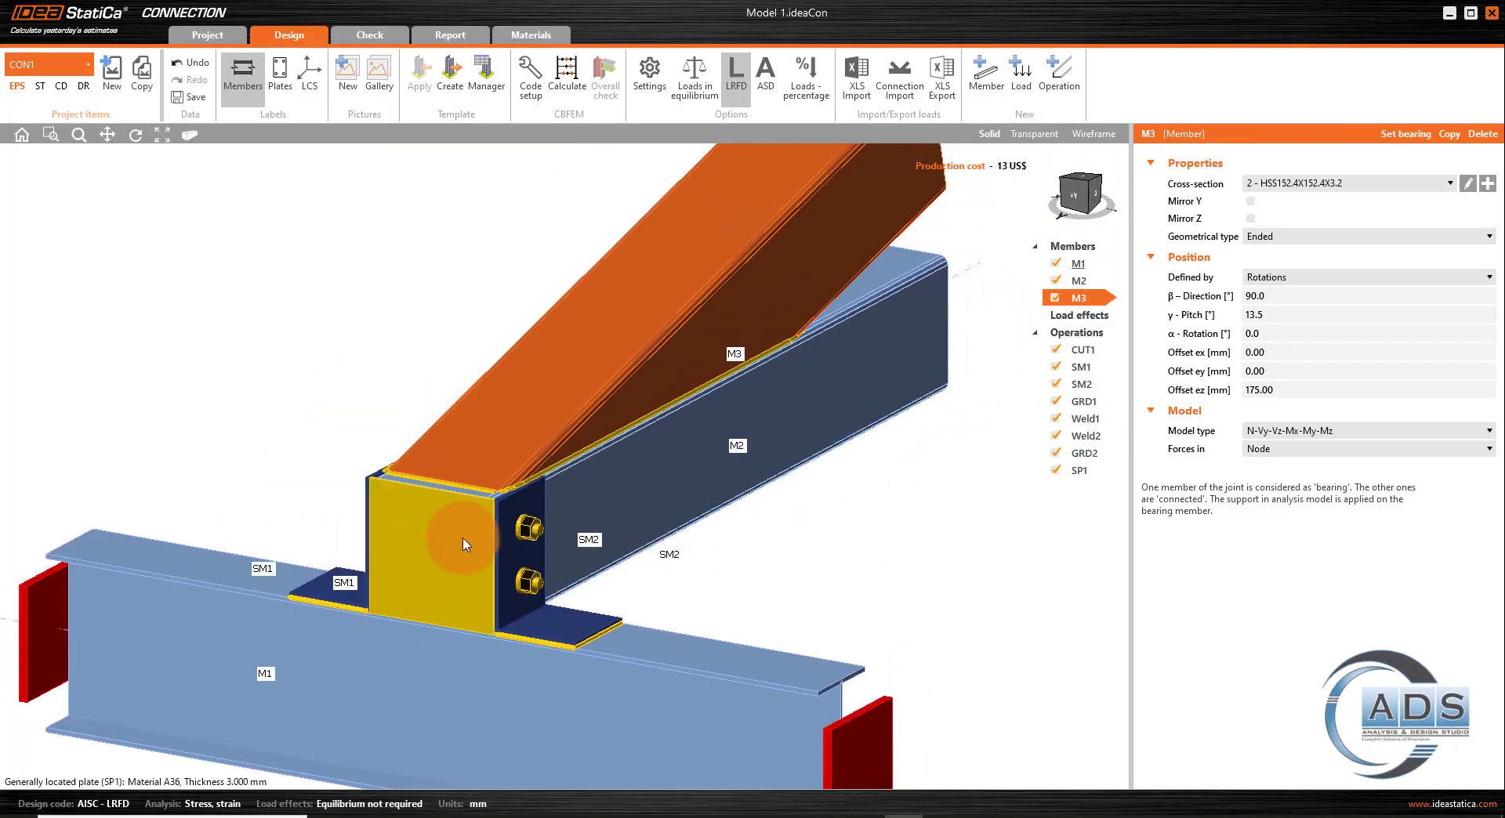
right_click(1090, 417)
click(1122, 429)
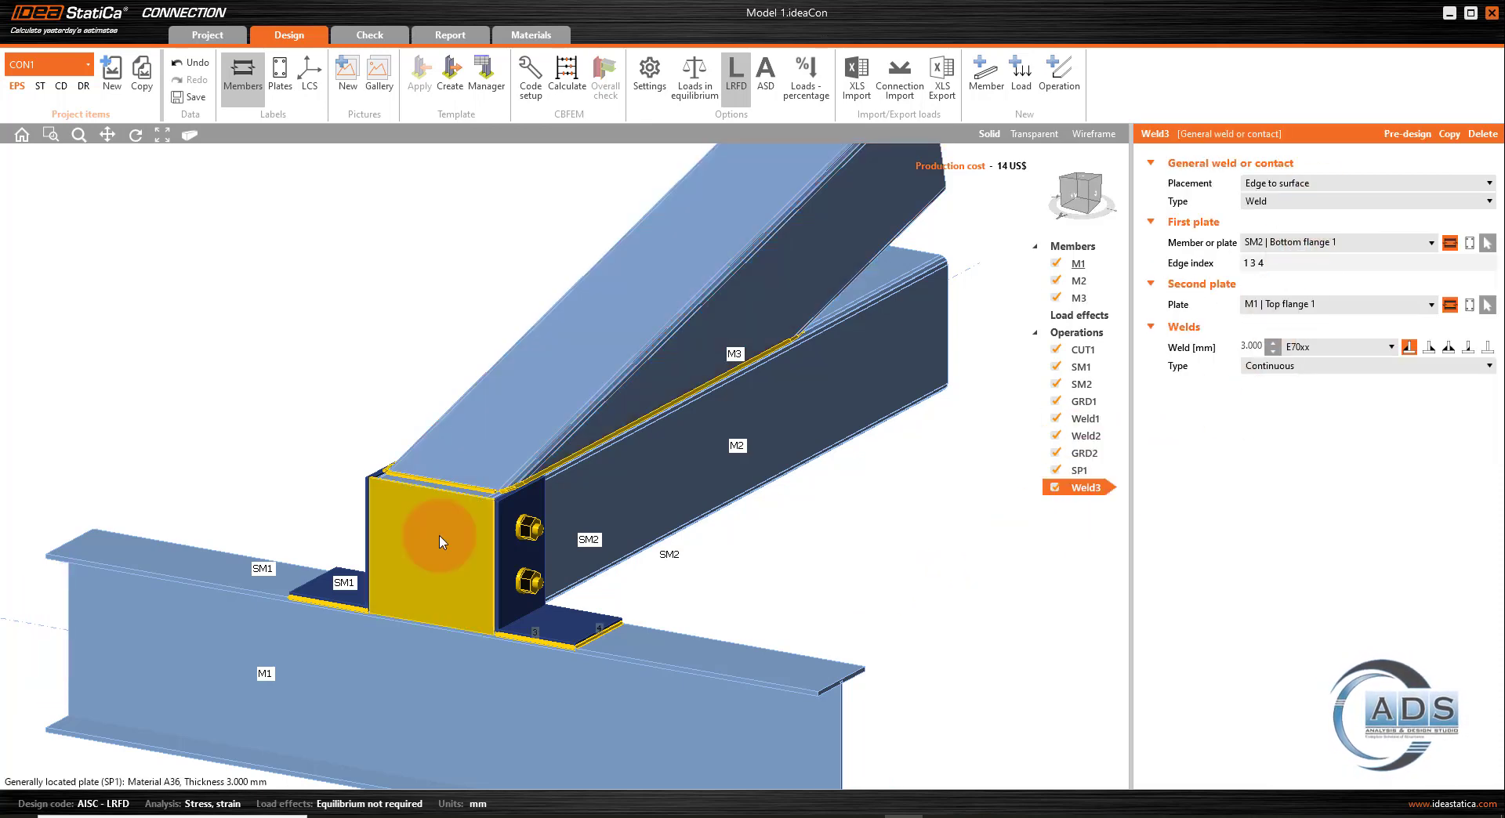
click(1471, 243)
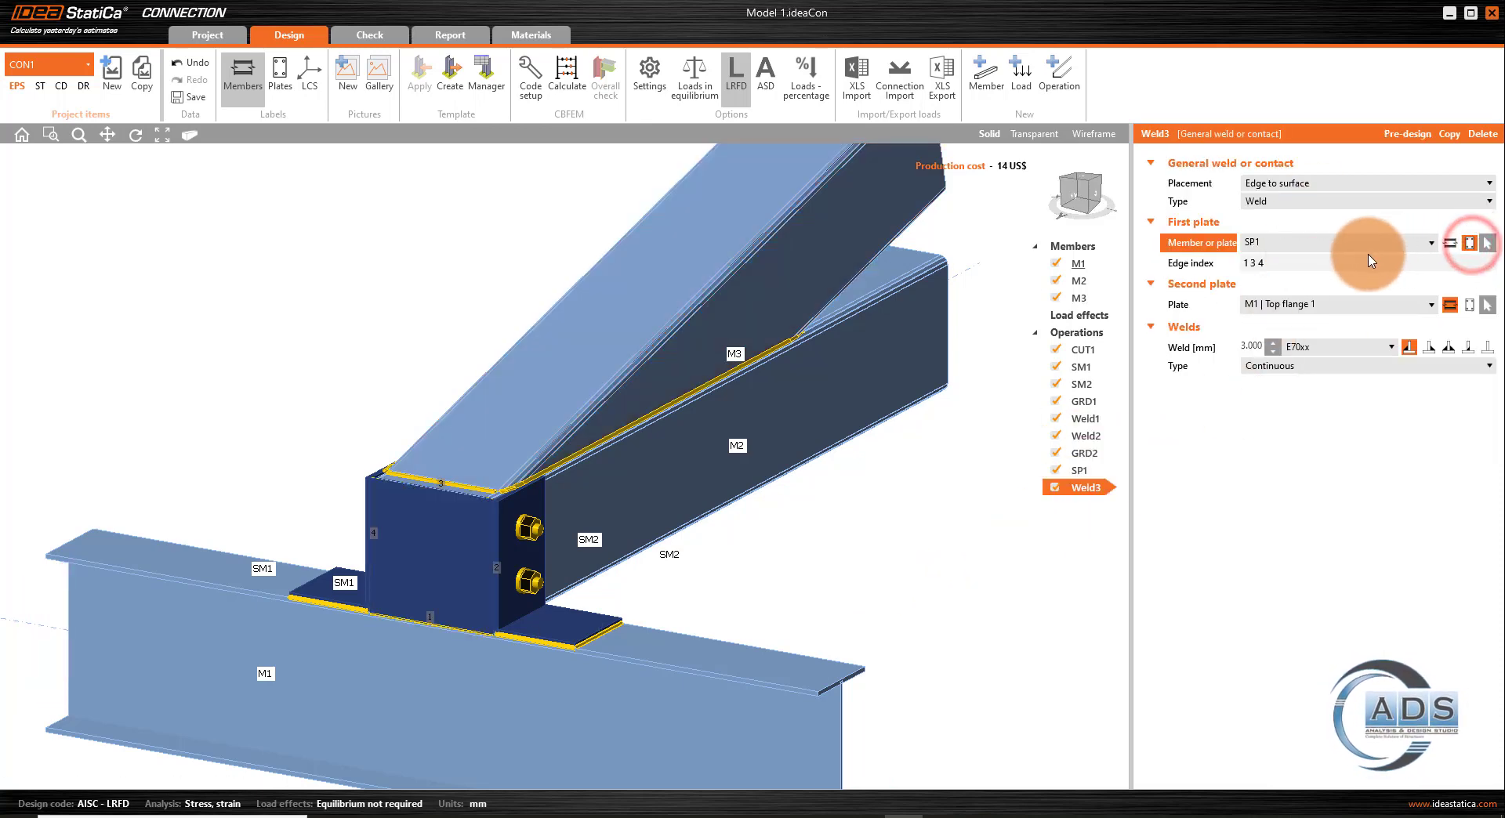
click(1327, 264)
scroll(420, 479, up, 3)
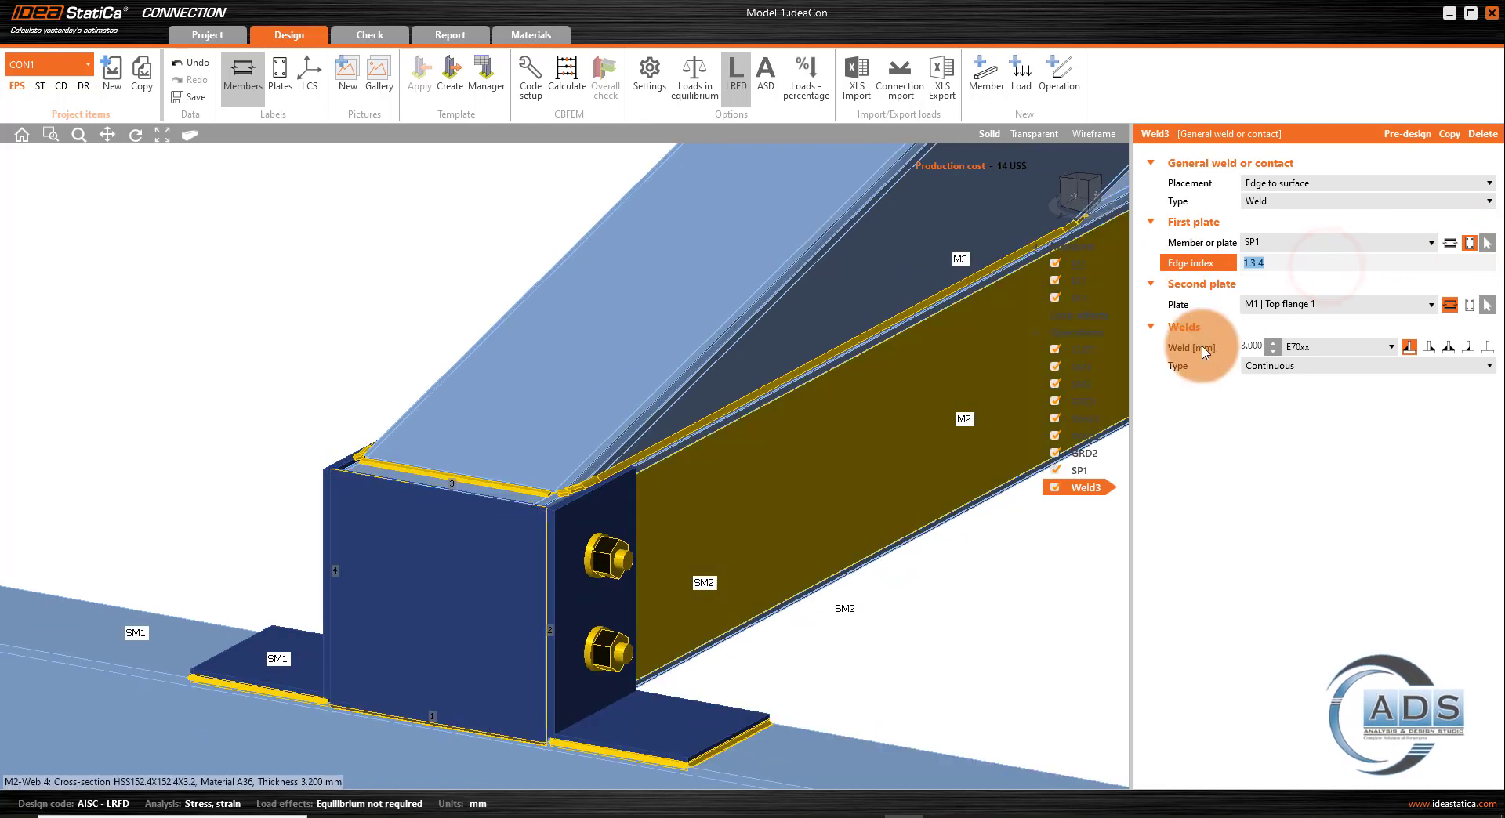
text(3)
click(1263, 469)
- Edit the edge index of the second SP1 weld, which joins the plate to M2 | Web 3
scroll(478, 495, up, 3)
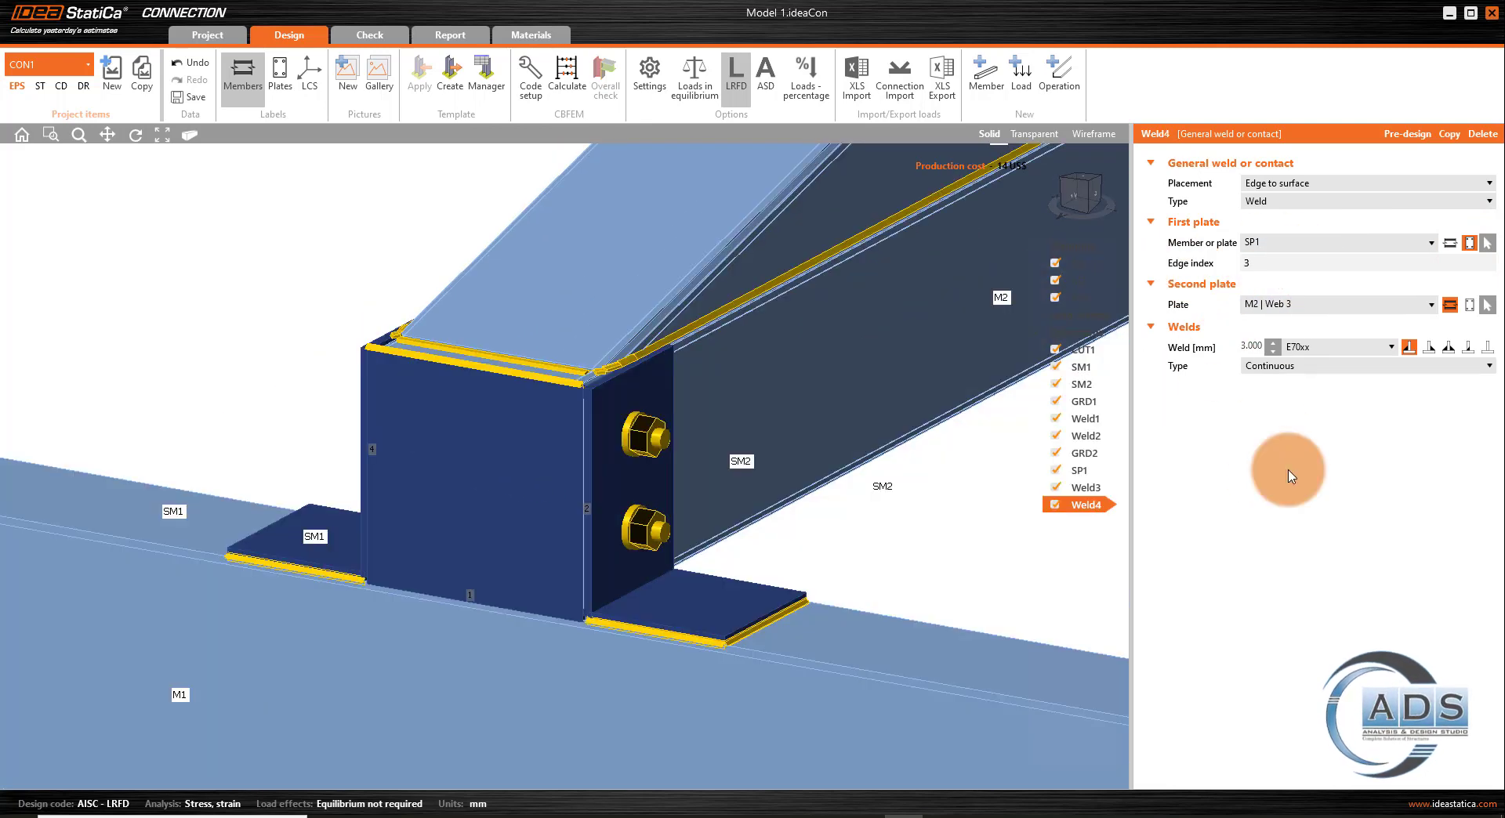
click(1187, 266)
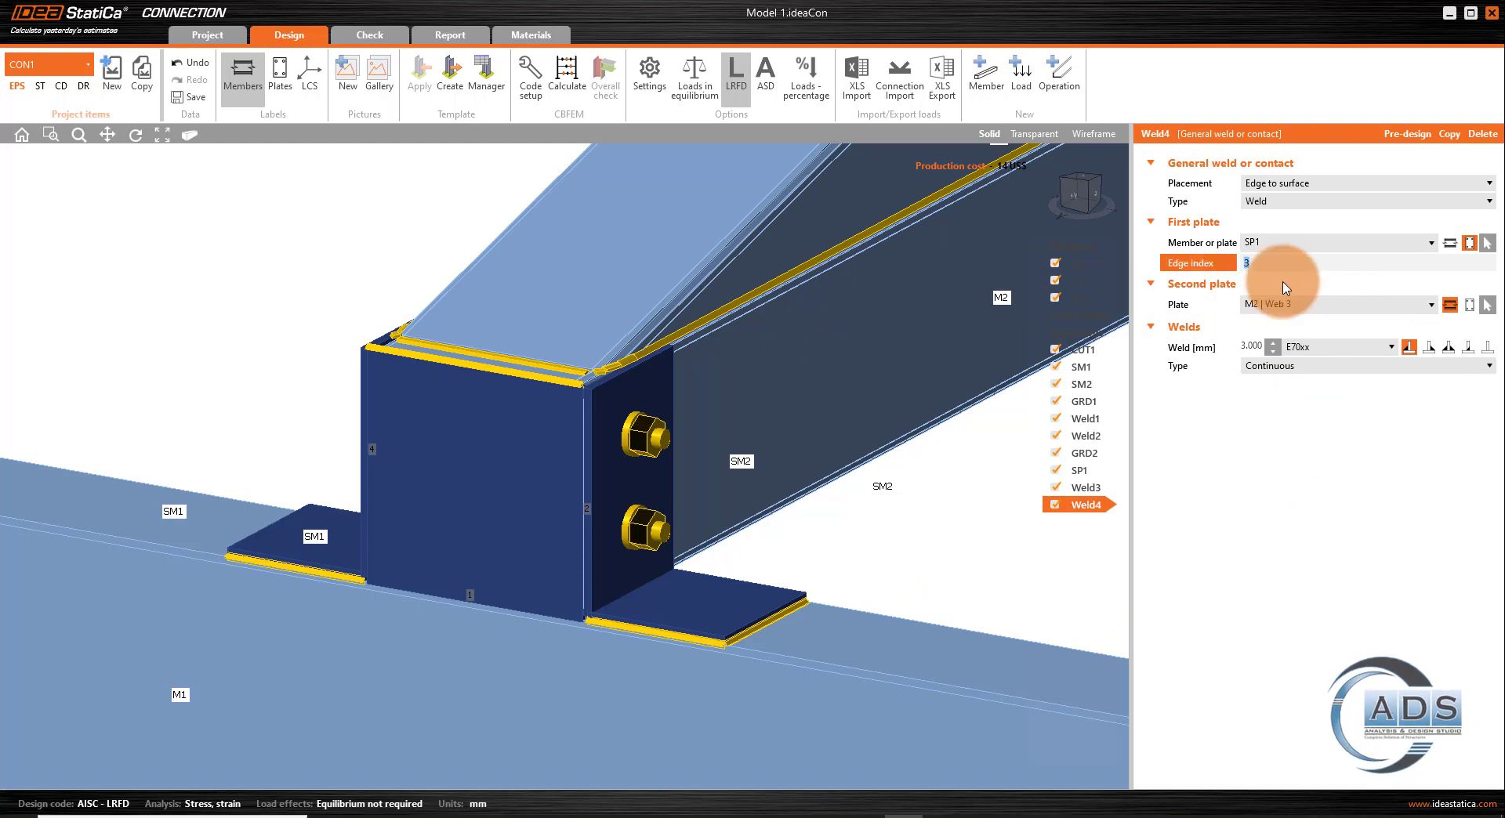
key(Return)
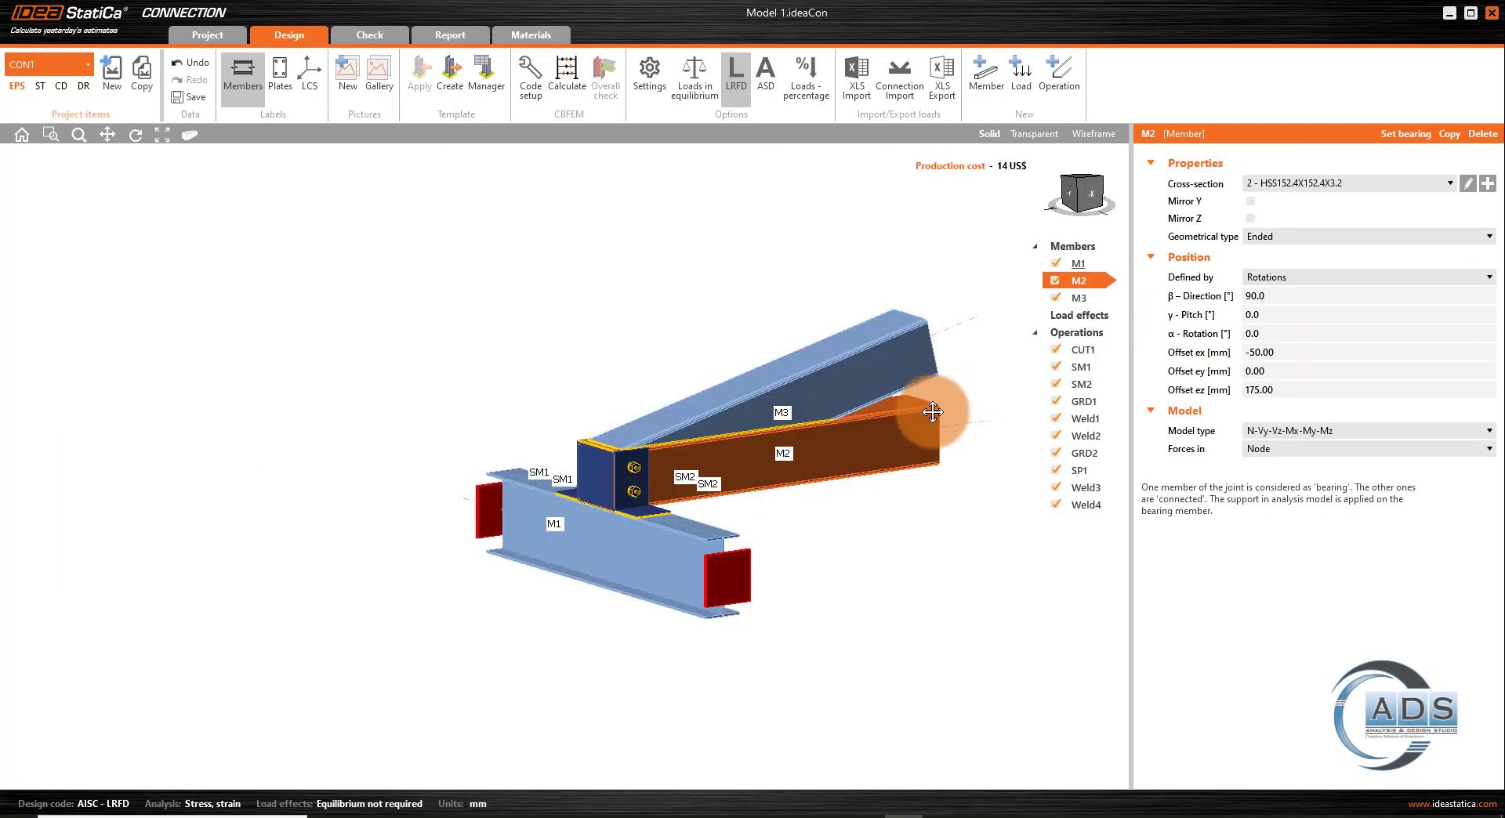
- Add a new load effect to the connection
middle_drag(941, 410, 865, 451)
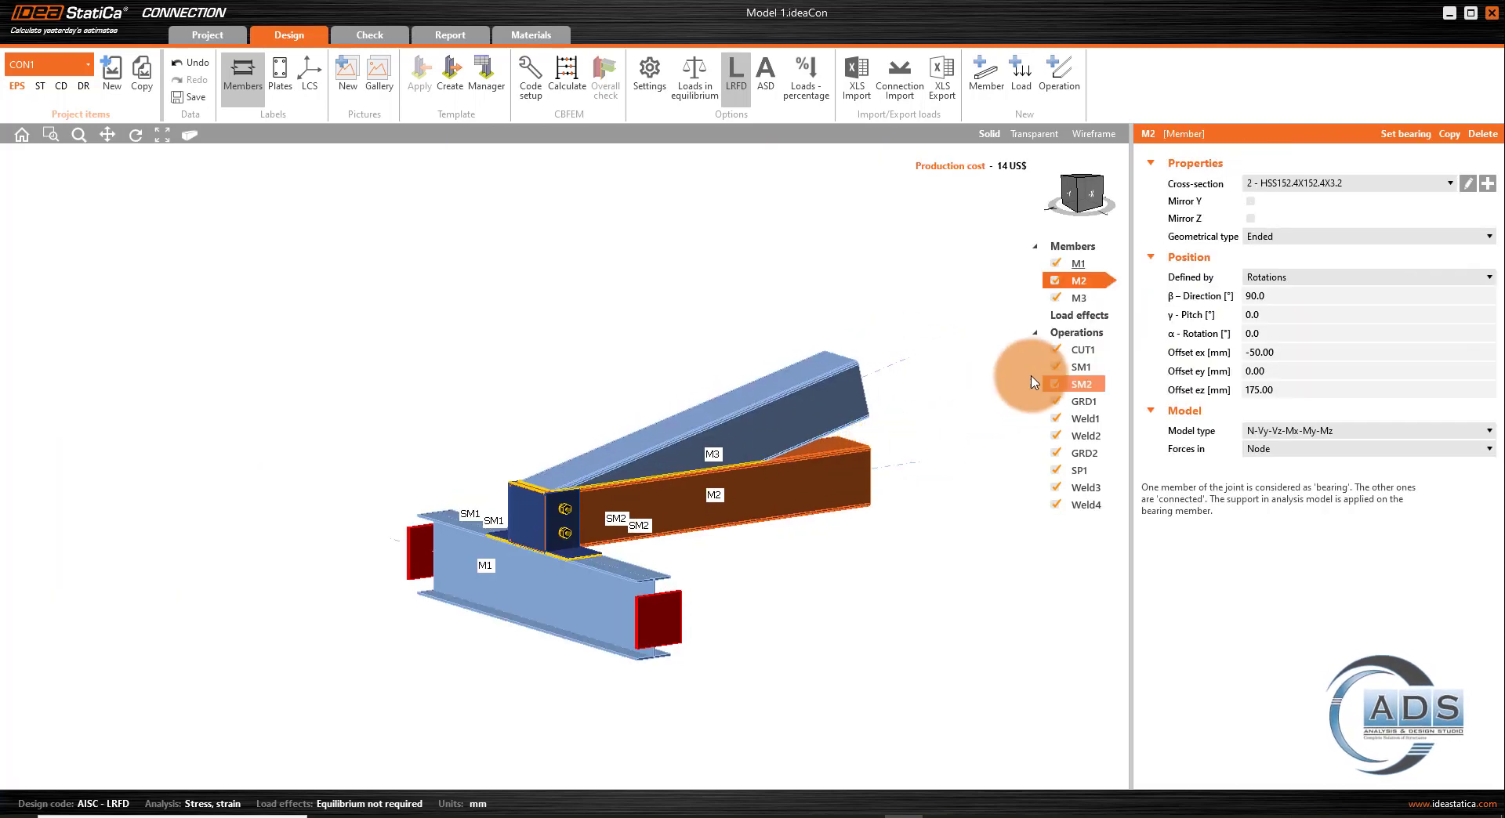
right_click(1076, 314)
click(1091, 319)
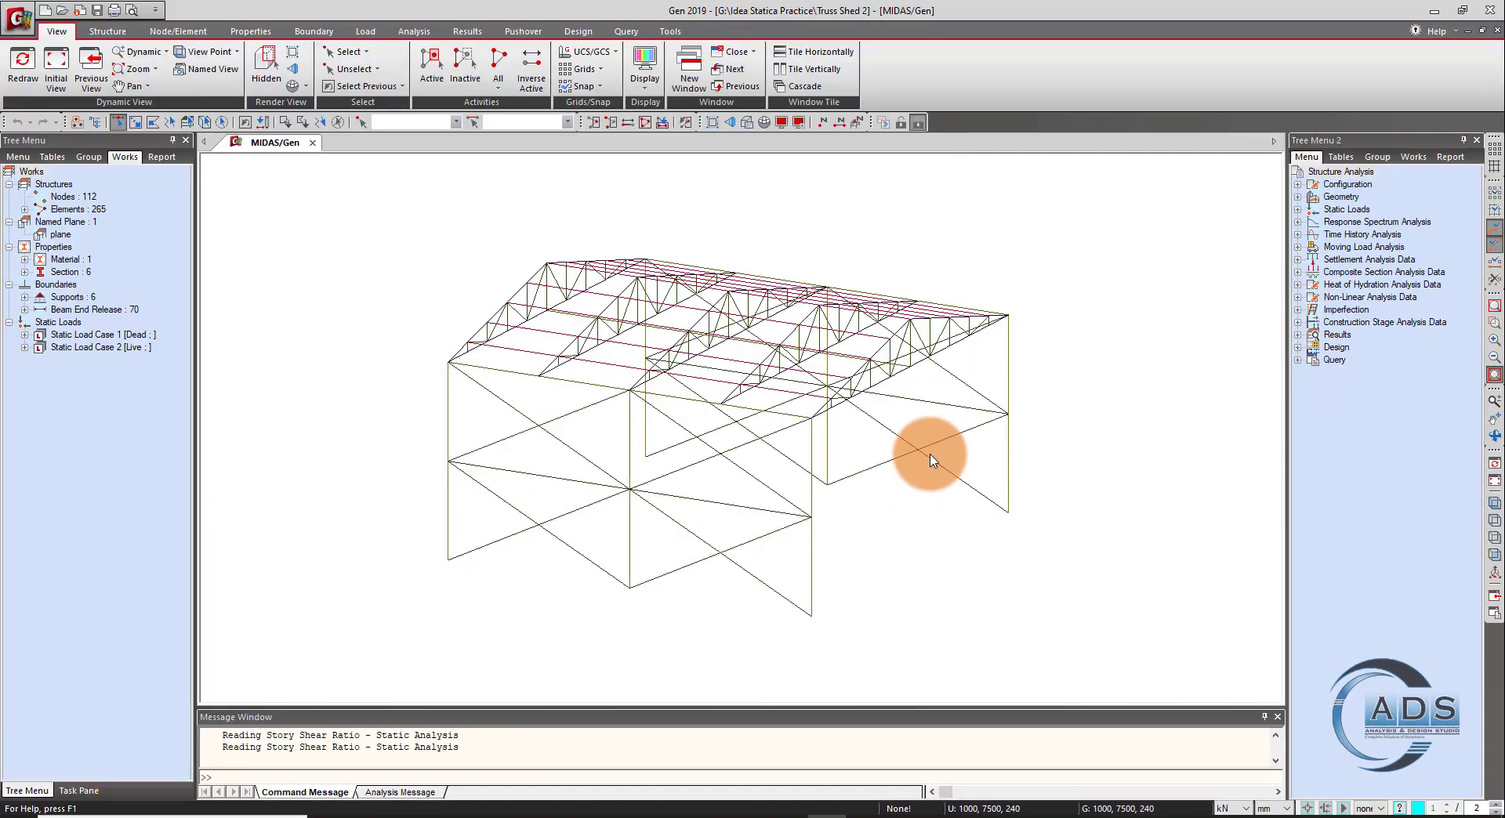
- Switch to MIDAS Gen and isolate the girder with the two truss chord members at the connection joint
ctrl+middle_drag(930, 447, 982, 394)
scroll(791, 388, up, 3)
drag(789, 436, 778, 416)
click(692, 424)
click(610, 122)
click(500, 572)
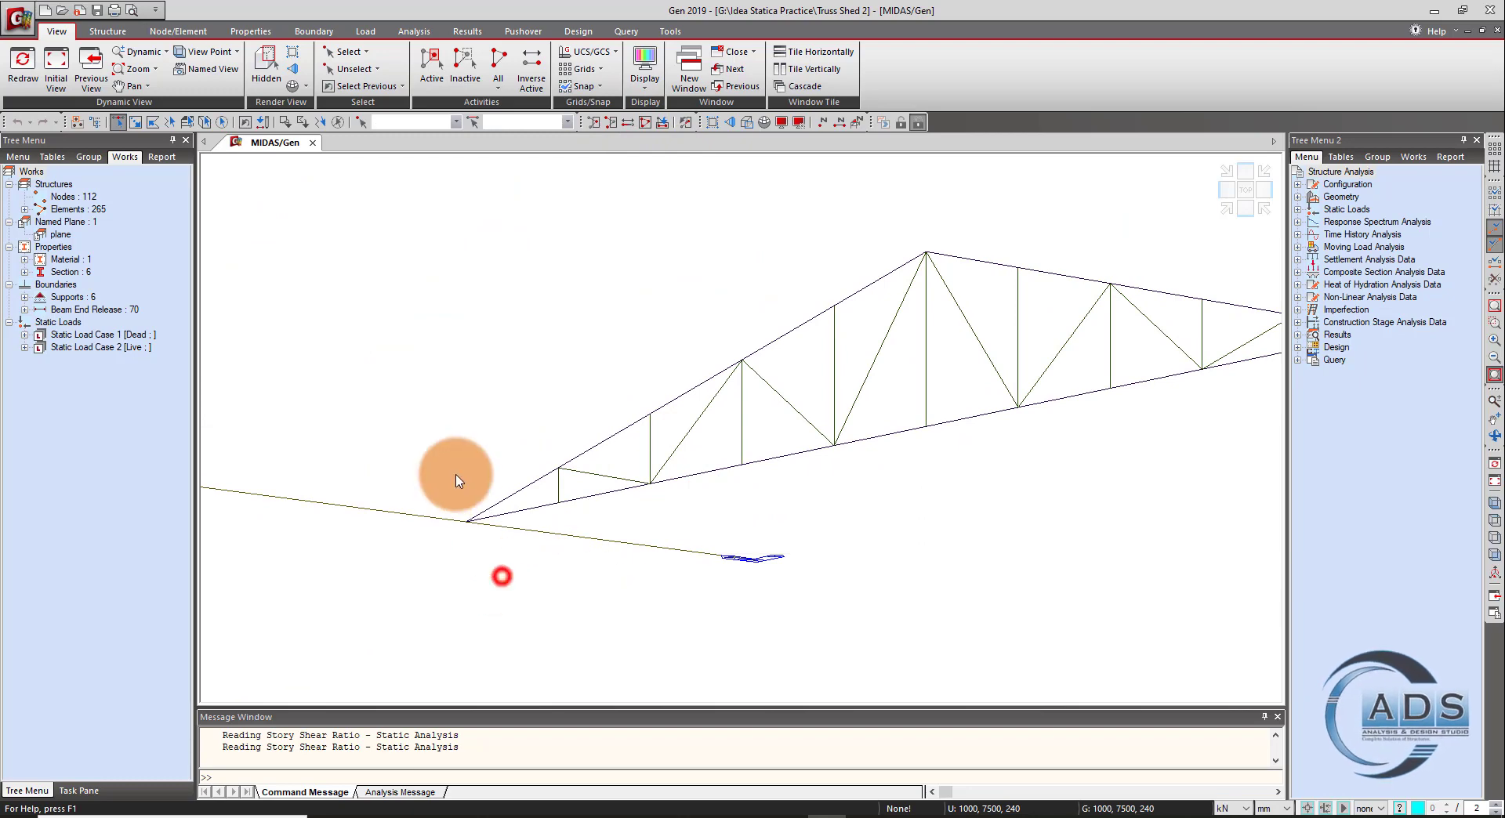
click(593, 122)
ctrl+middle_drag(715, 414, 985, 461)
- Display the Fx beam force diagram for combination CBS: sLCB2 with contours and Min/Max values
click(467, 31)
click(100, 86)
click(123, 139)
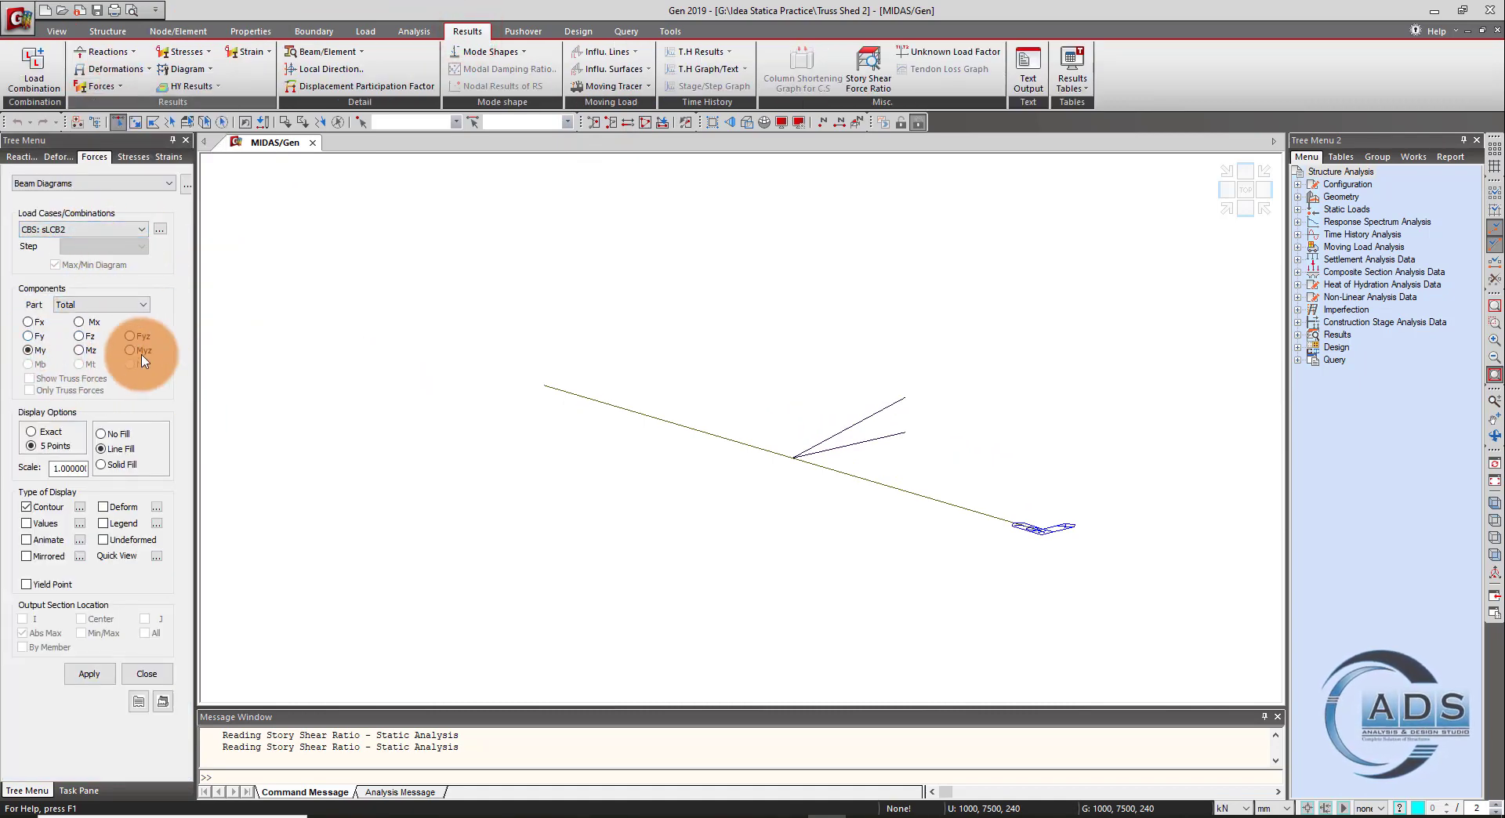
click(28, 322)
click(91, 675)
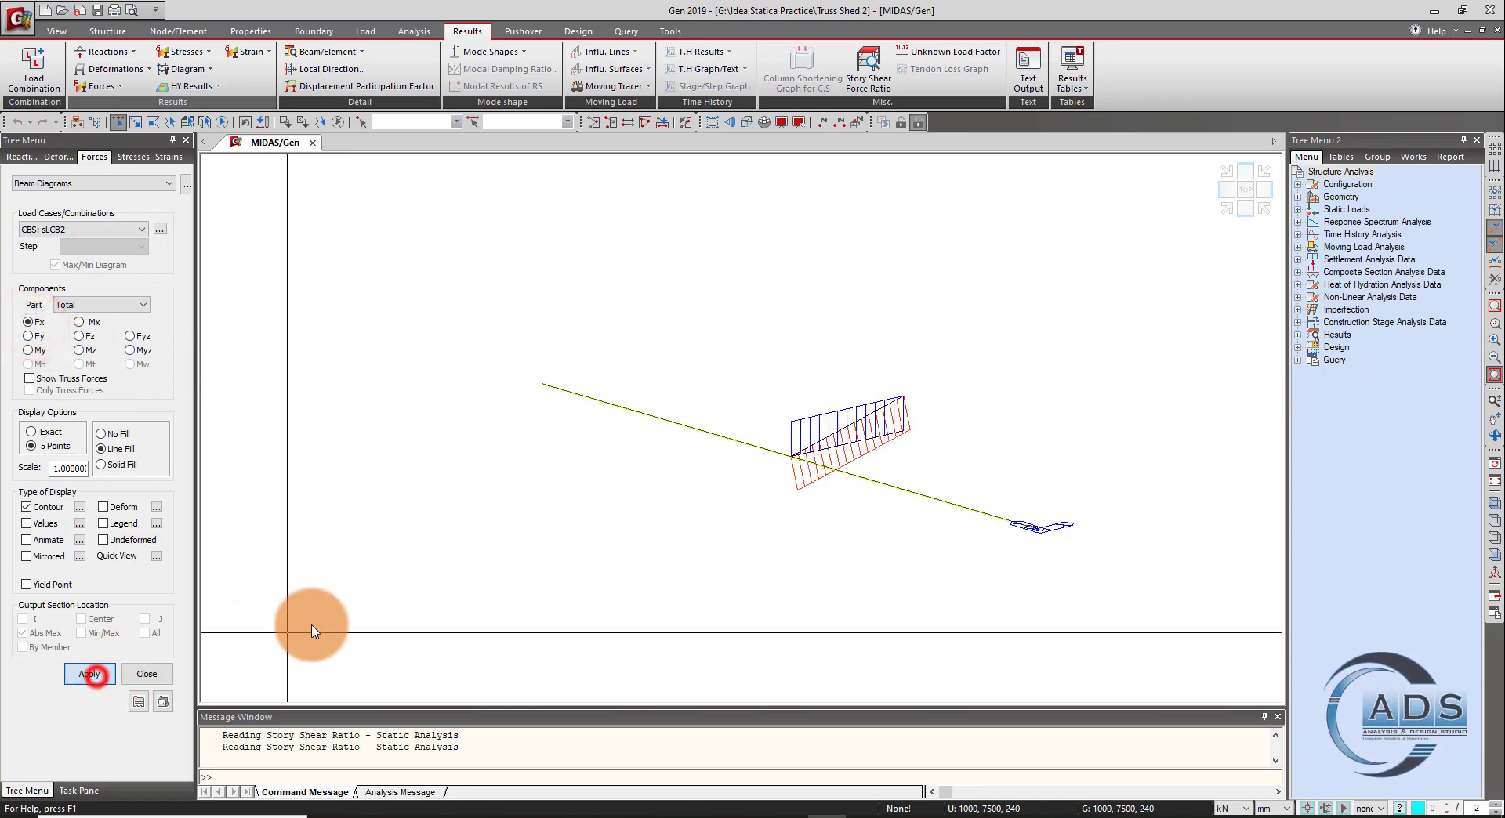
click(45, 525)
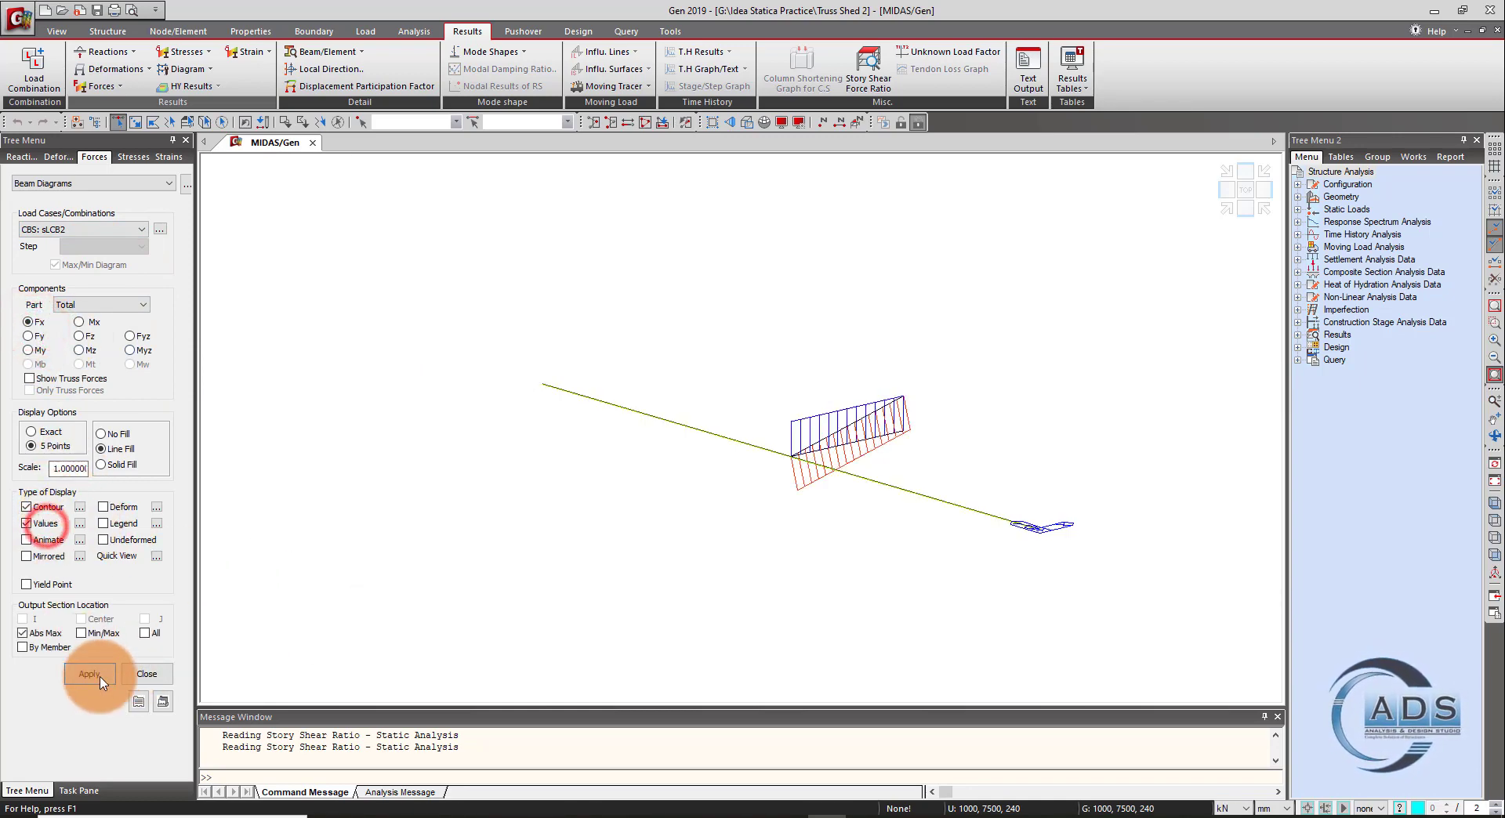
click(82, 633)
click(89, 674)
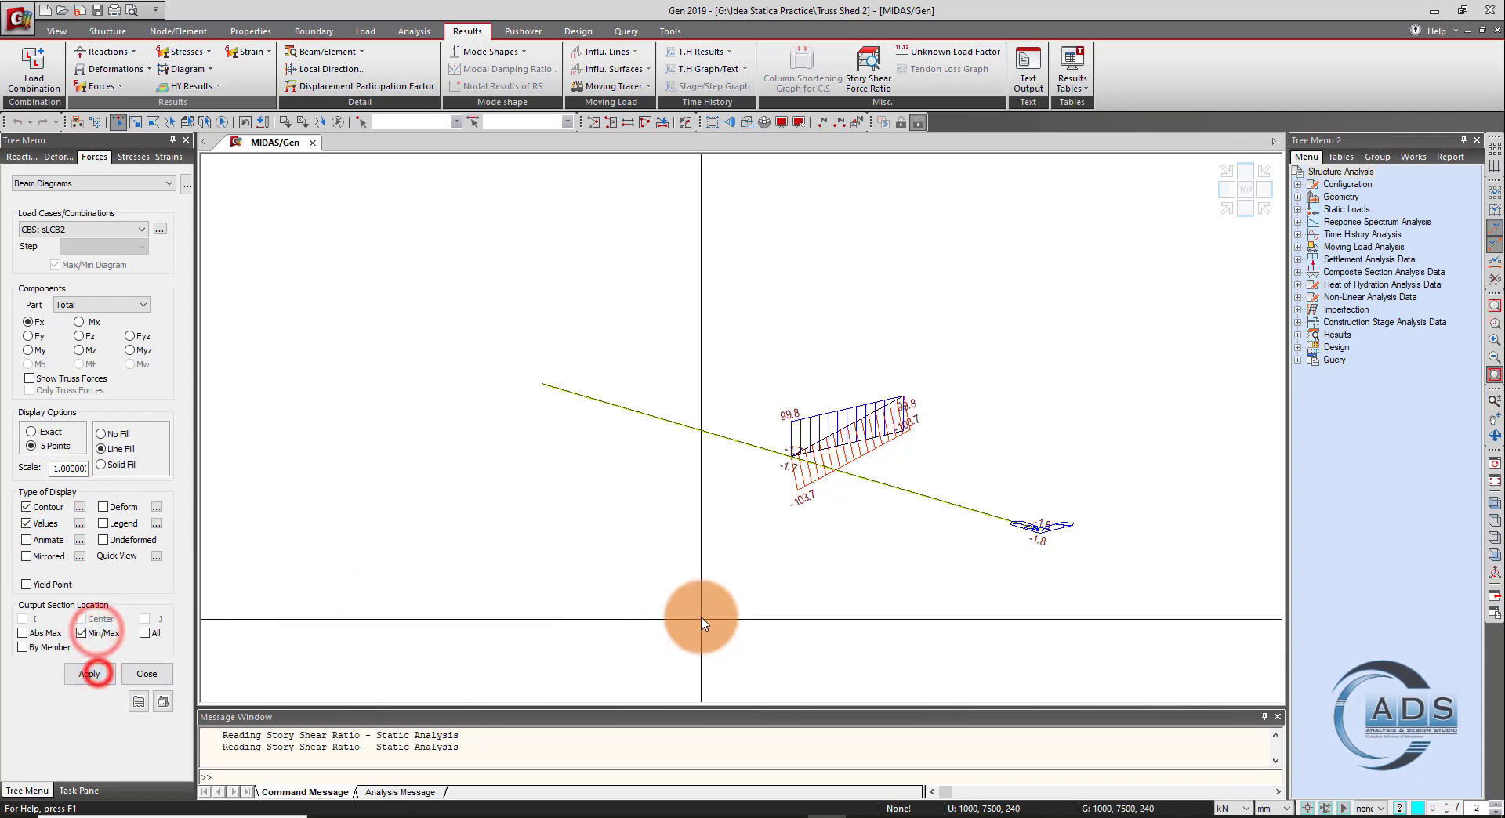
scroll(698, 621, up, 3)
- Read the bottom chord's axial force Fx in the beam force details for load case CBS: sLCB2
click(157, 556)
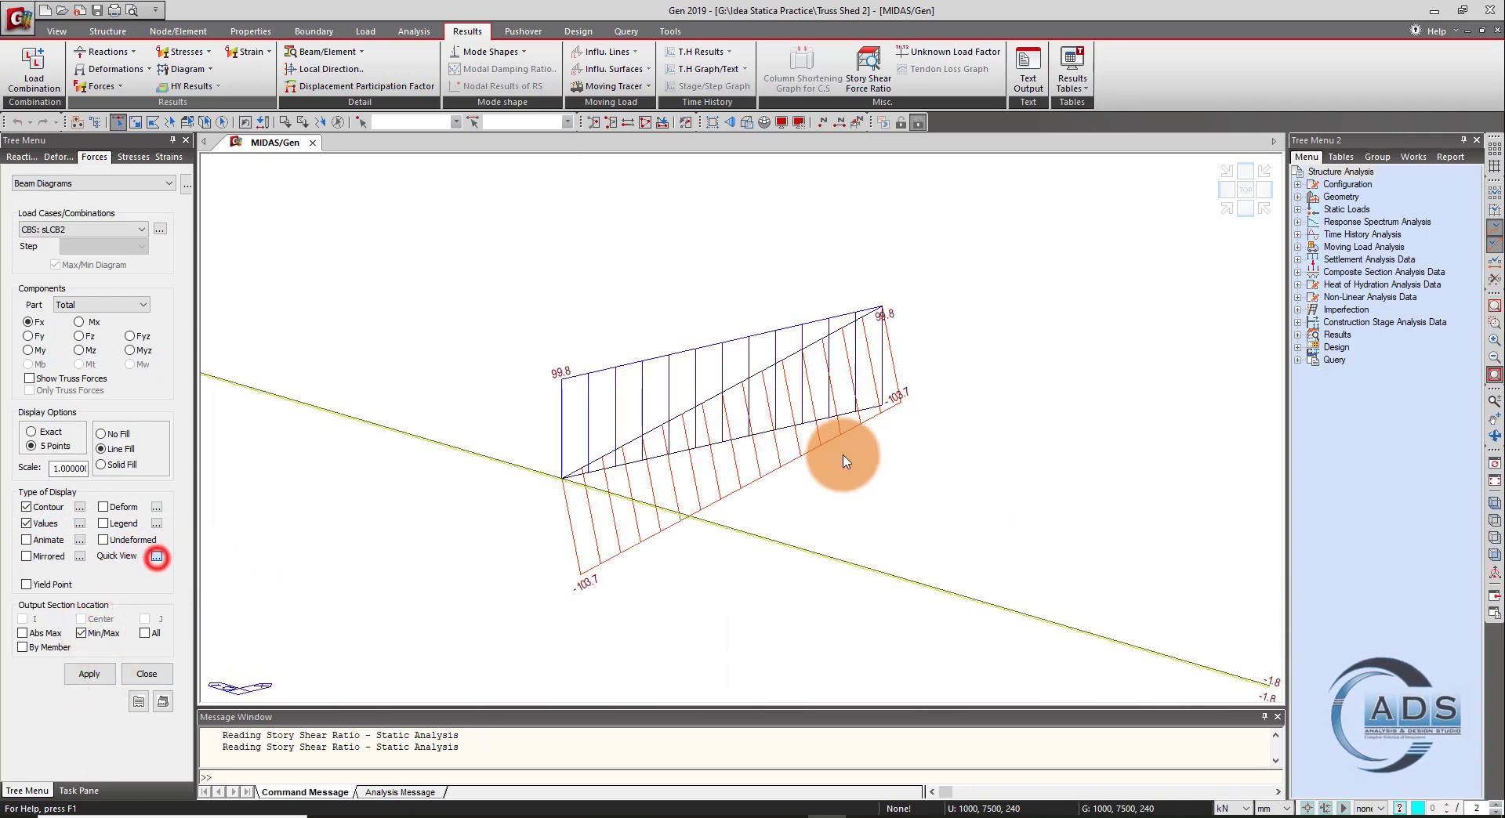
click(724, 445)
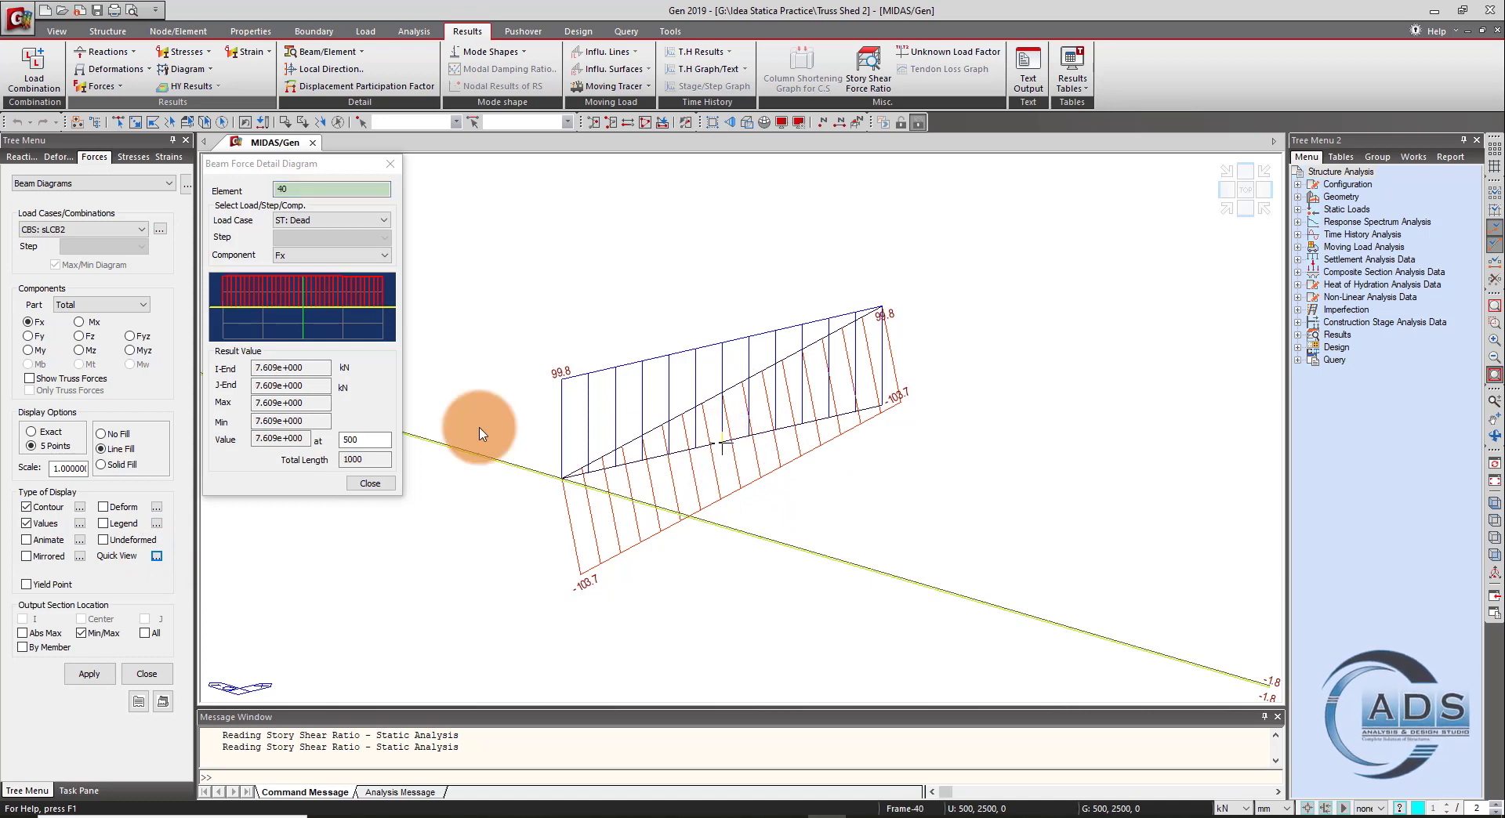
click(310, 222)
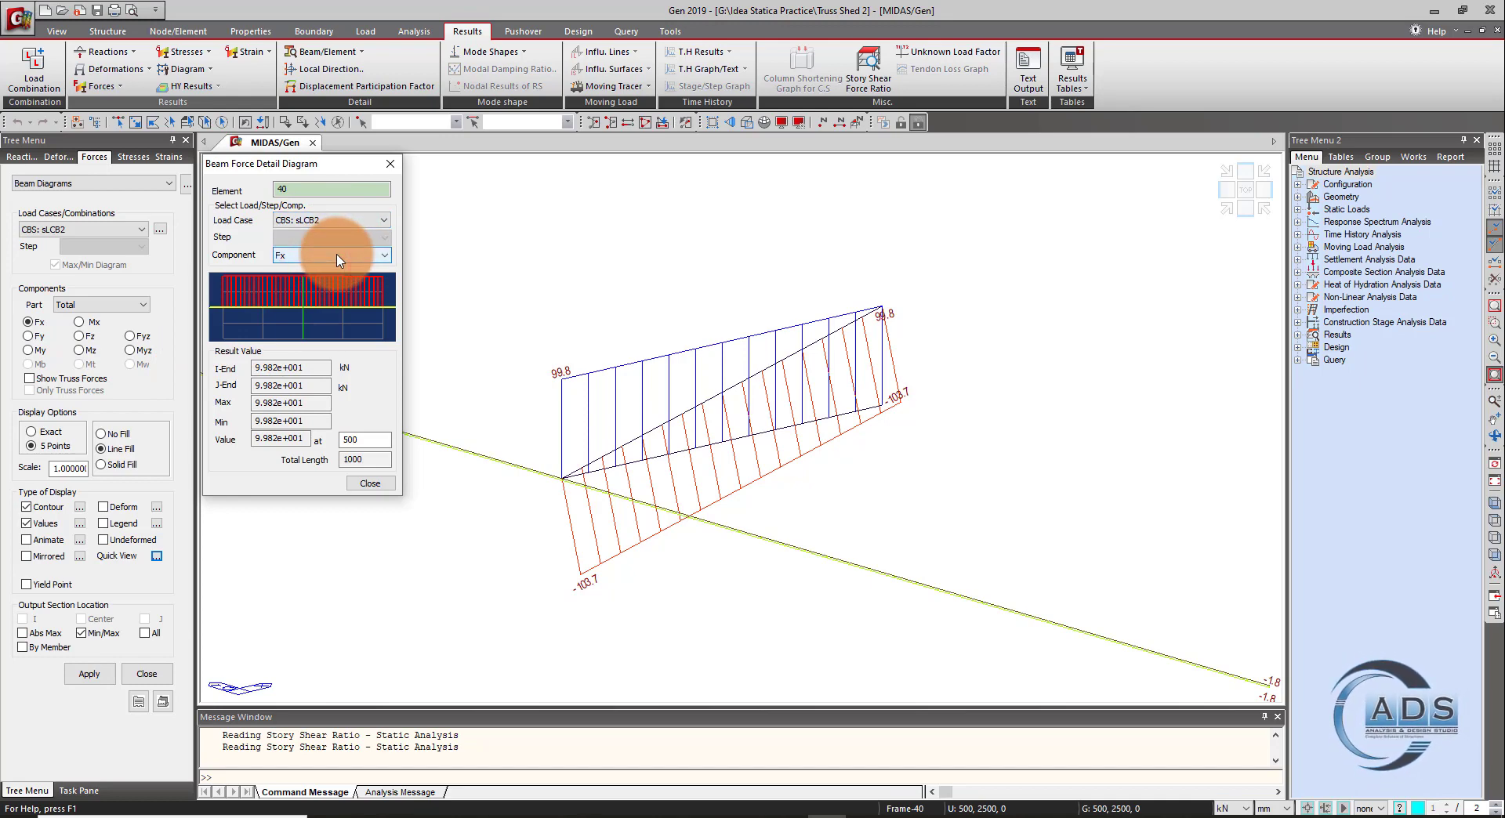
click(339, 255)
click(338, 255)
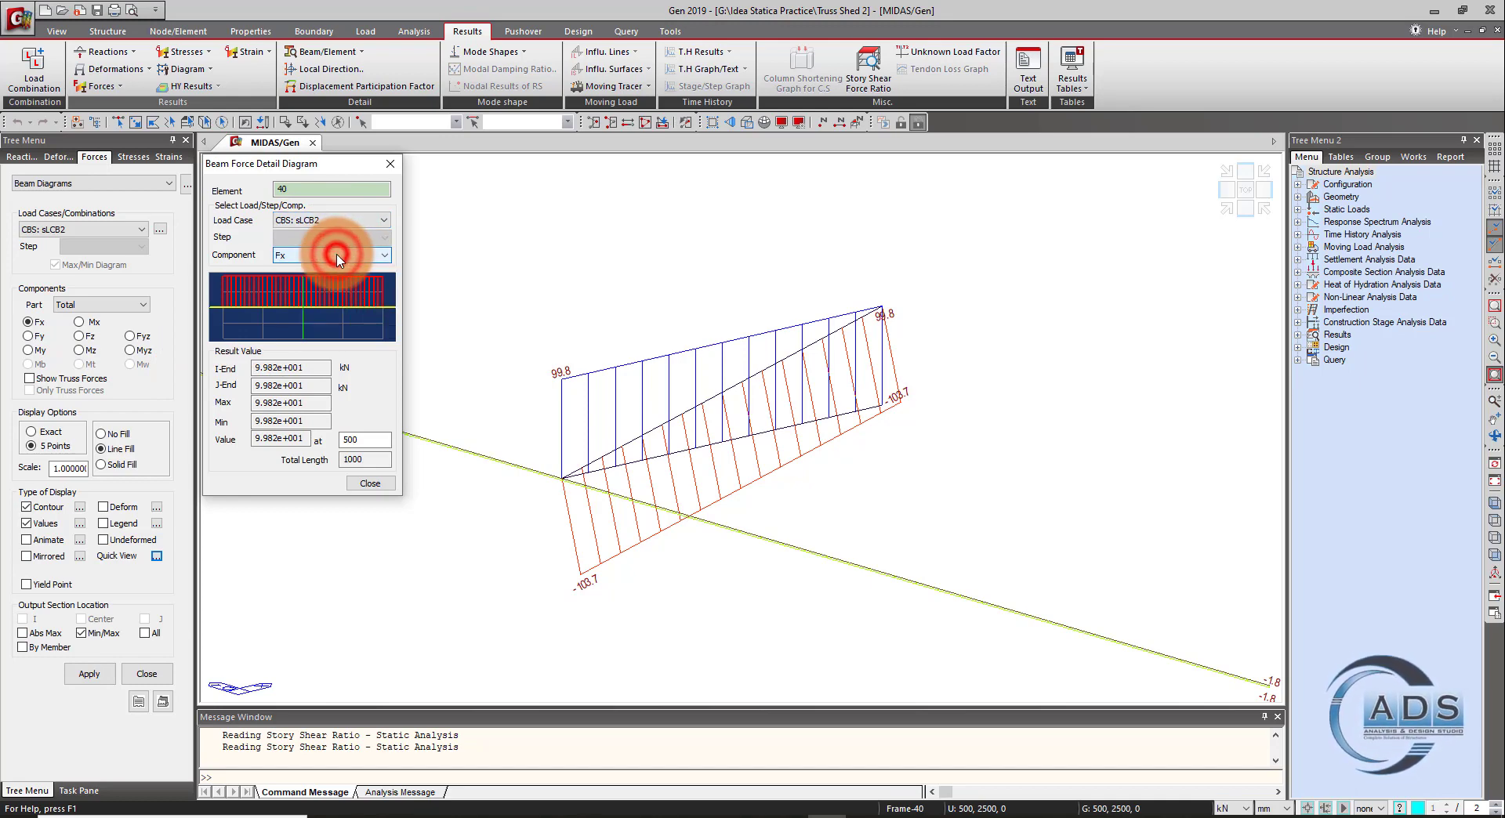
click(306, 397)
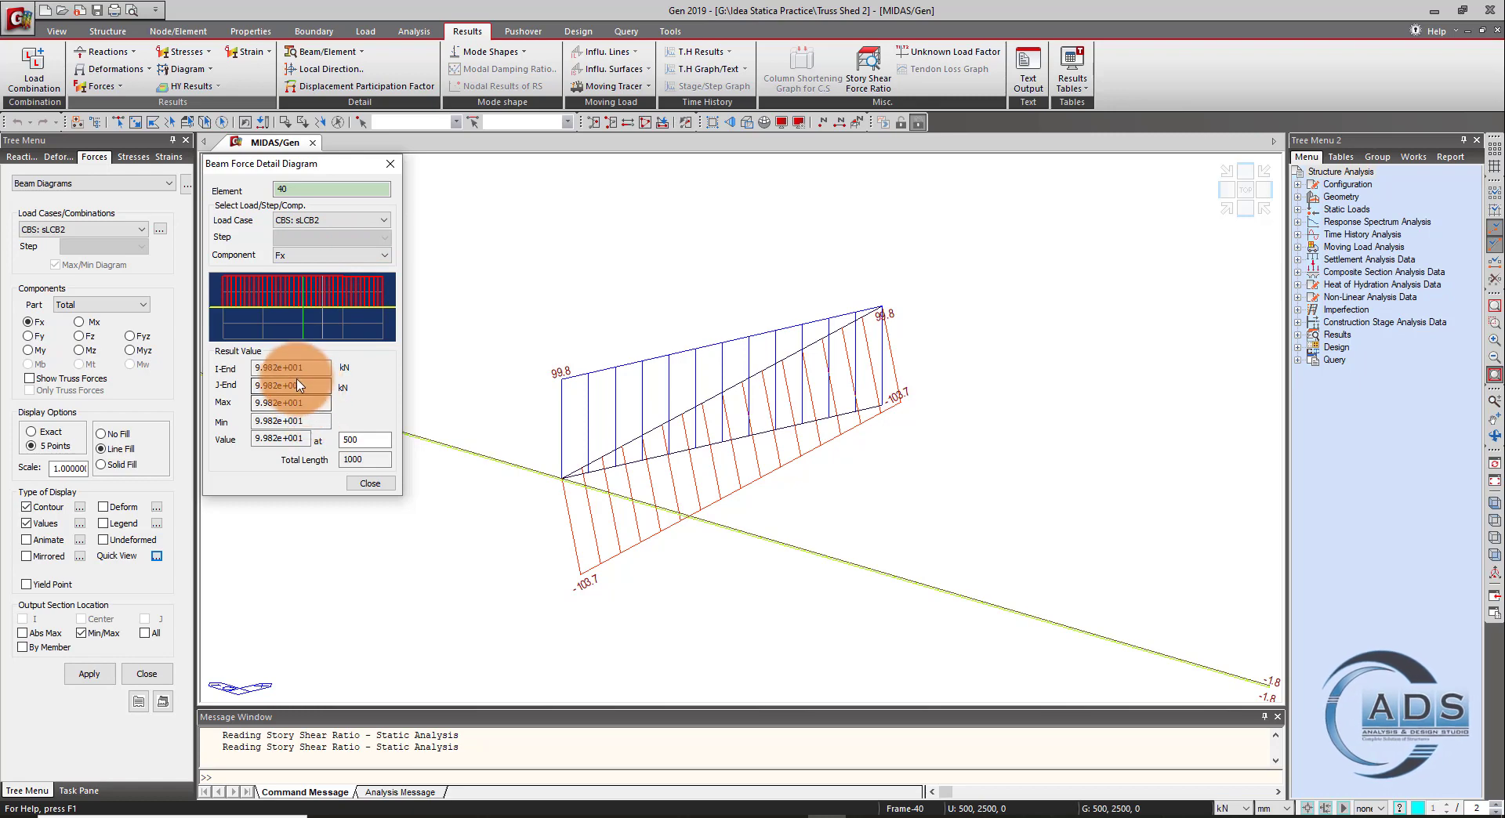
click(219, 304)
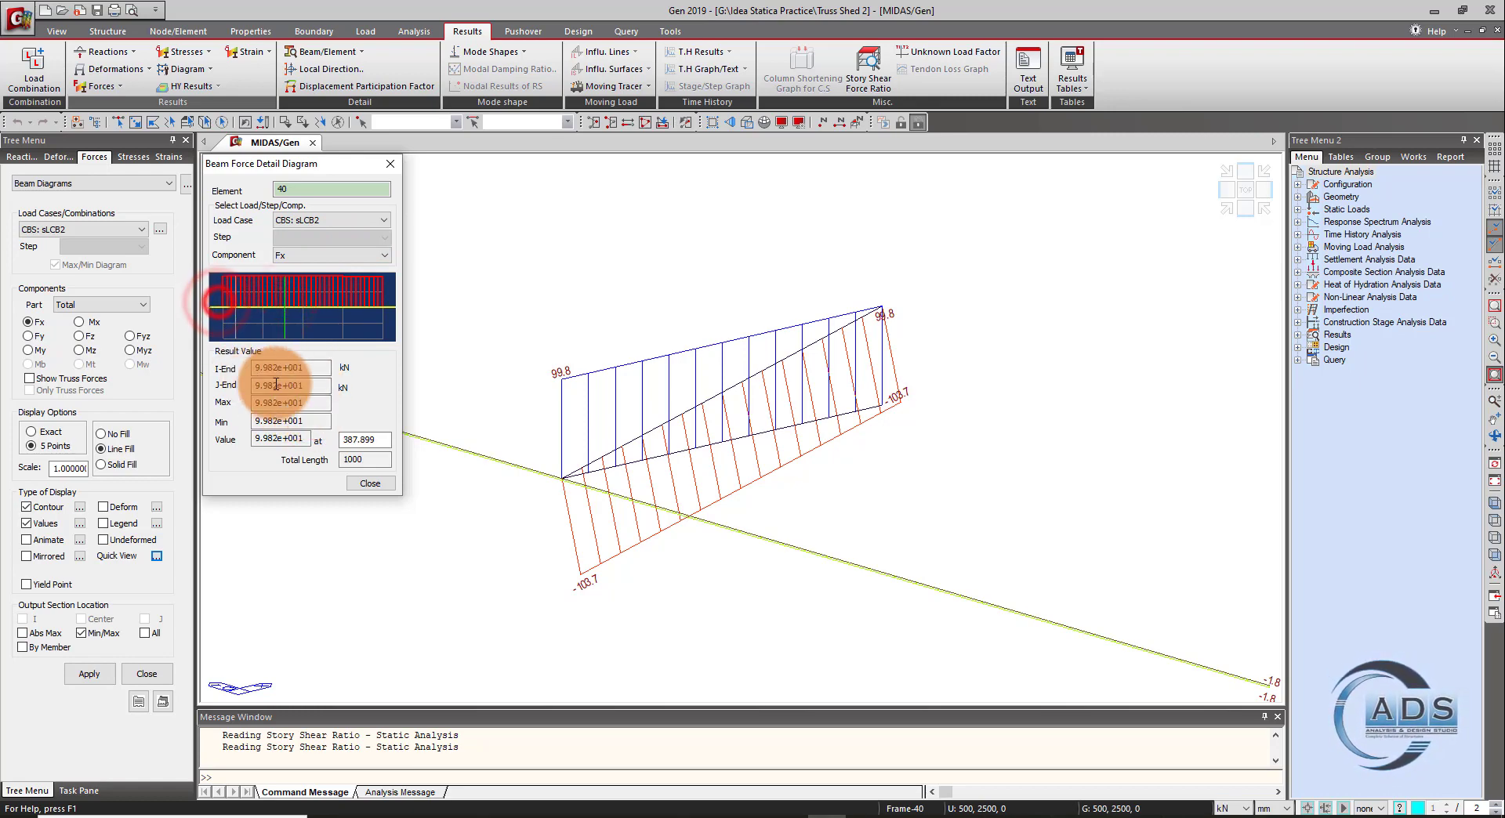
double_click(313, 369)
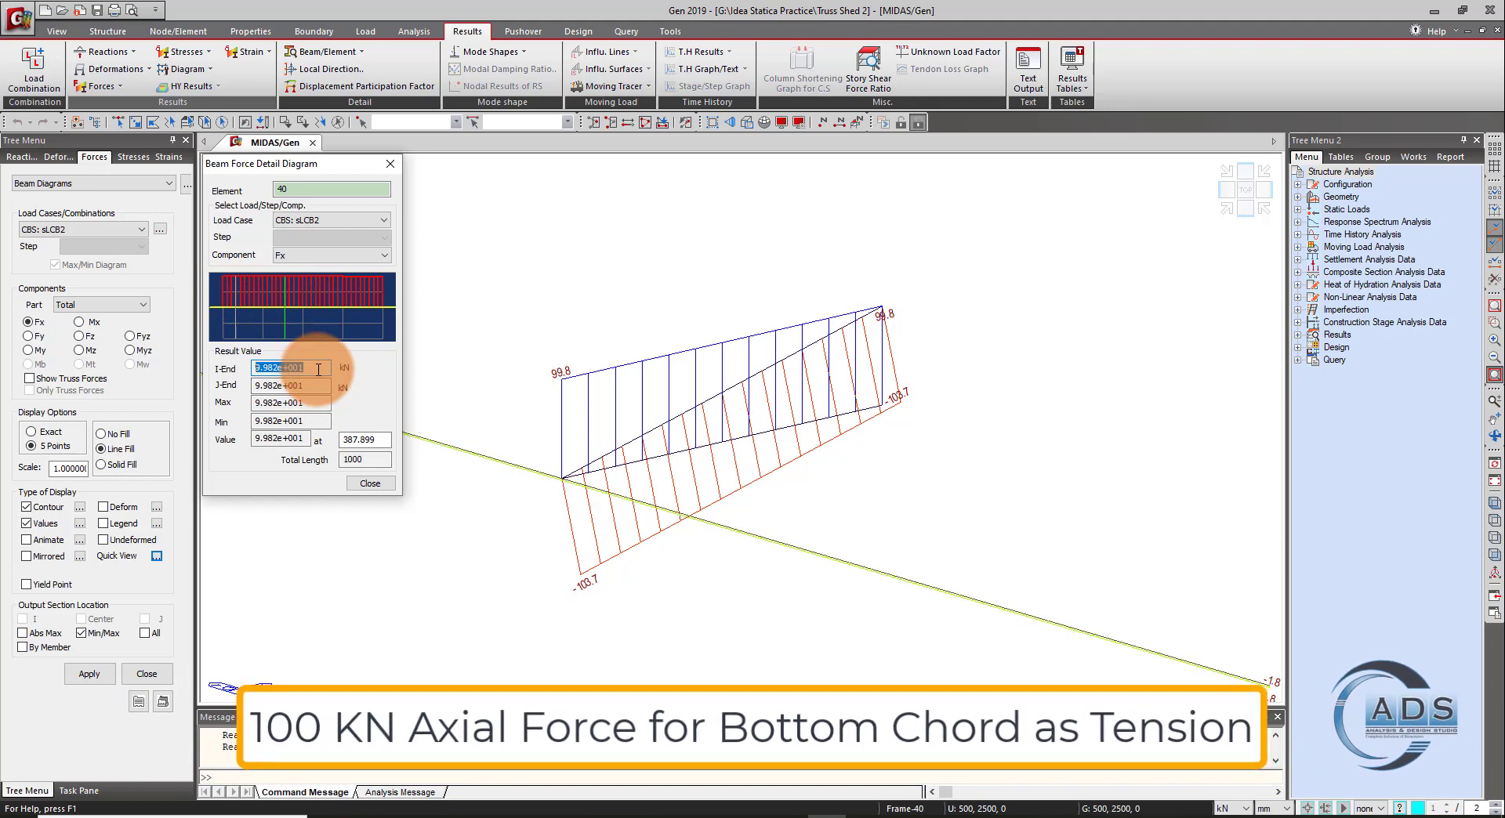
click(318, 370)
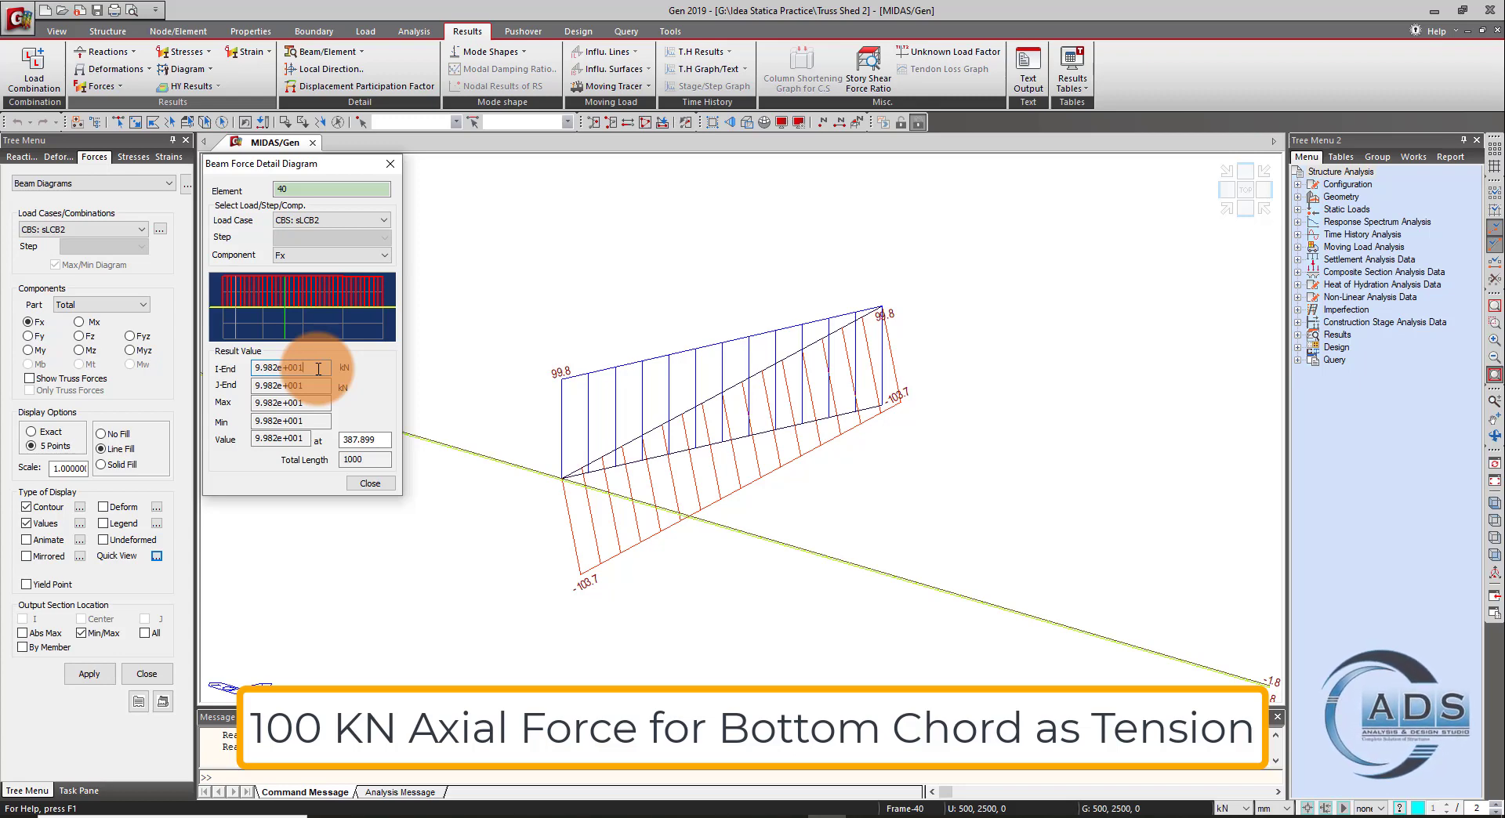
- Read the top chord's axial force Fx for CBS: sLCB2 and close the beam force details
click(725, 391)
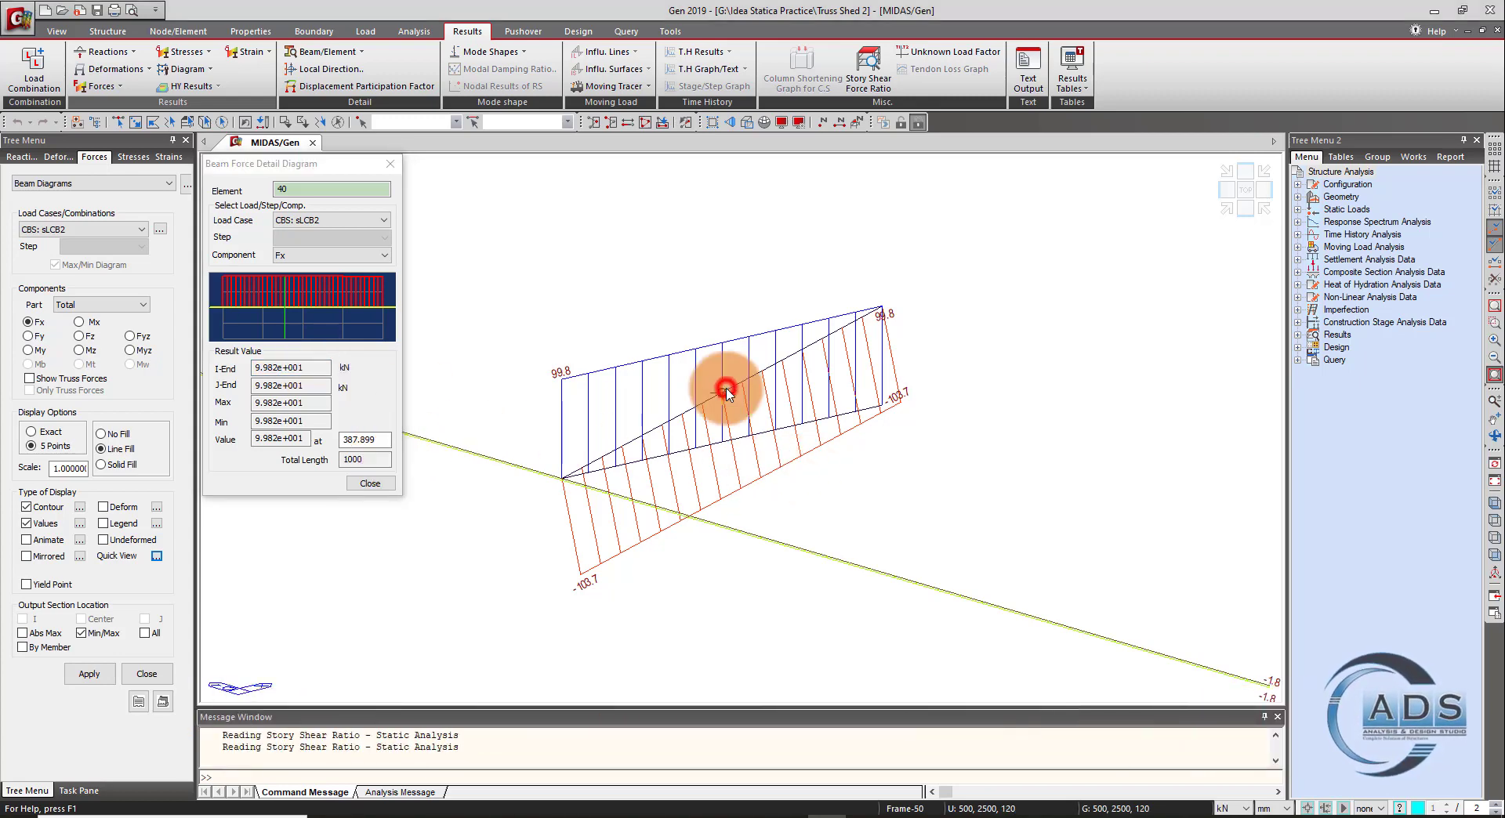
double_click(318, 369)
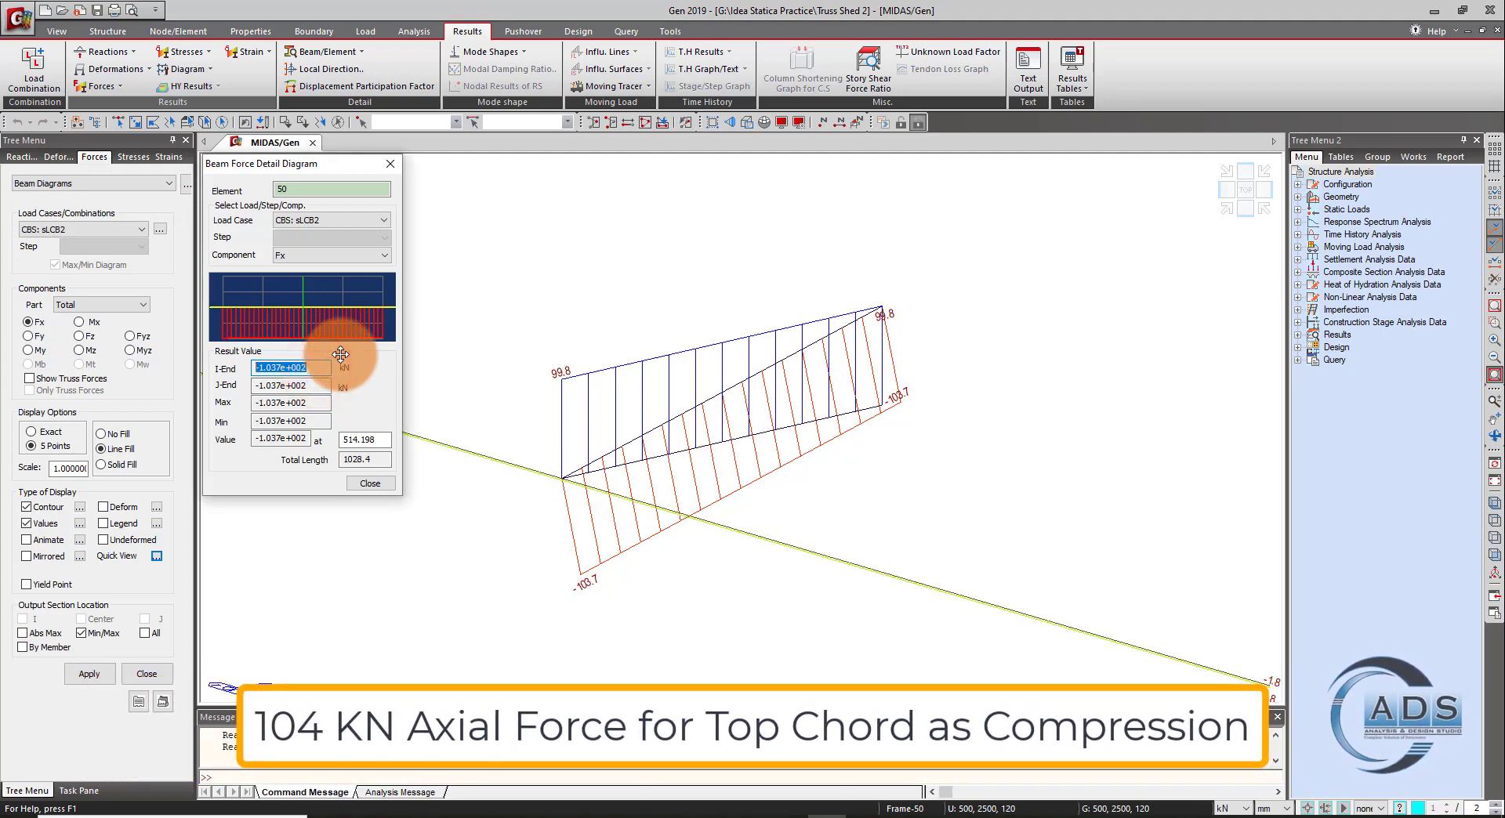
click(371, 485)
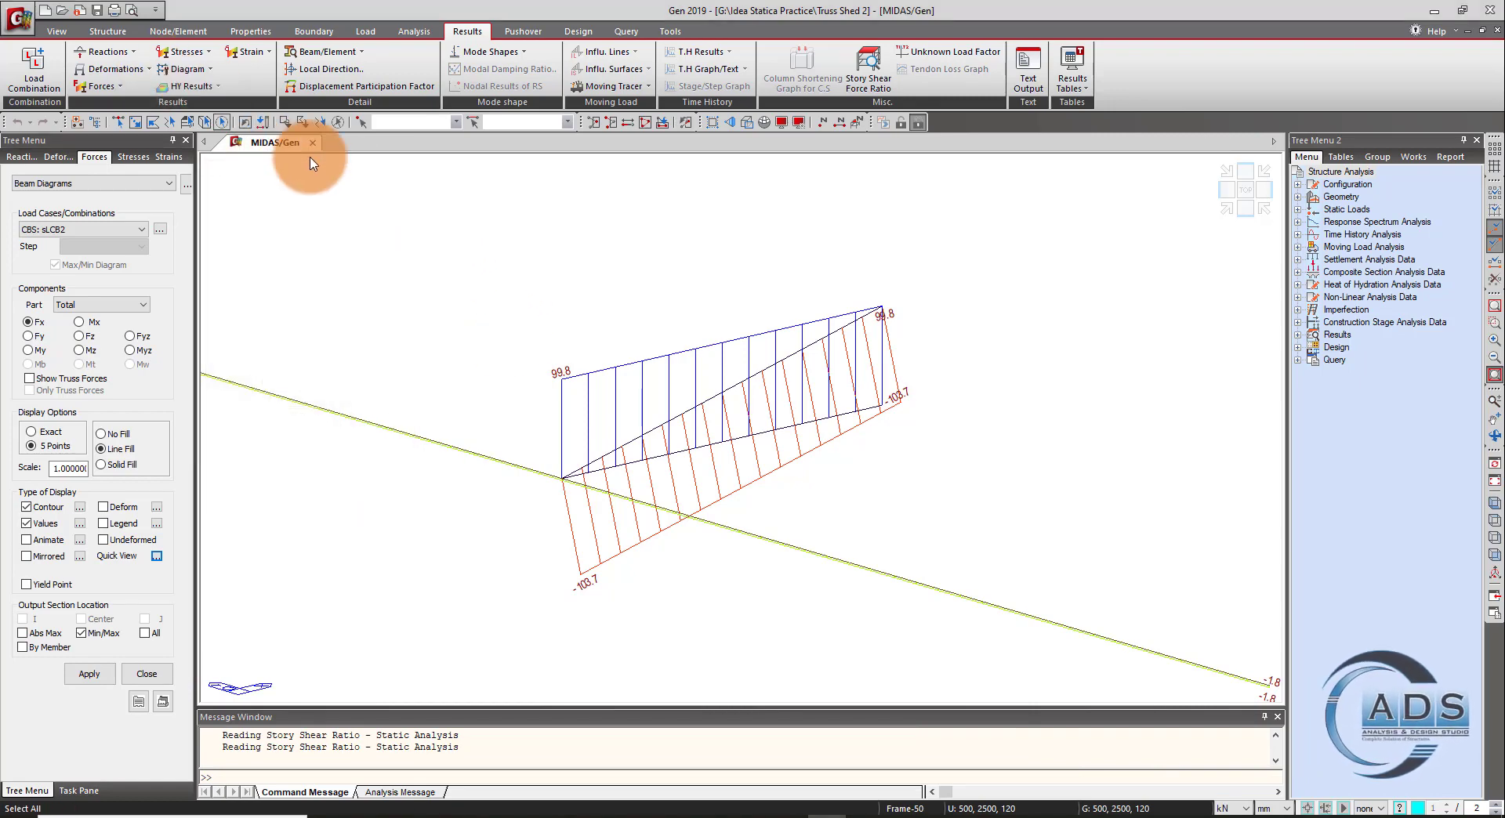
- Examine the Chords section definition in the project's list of sections
click(1413, 157)
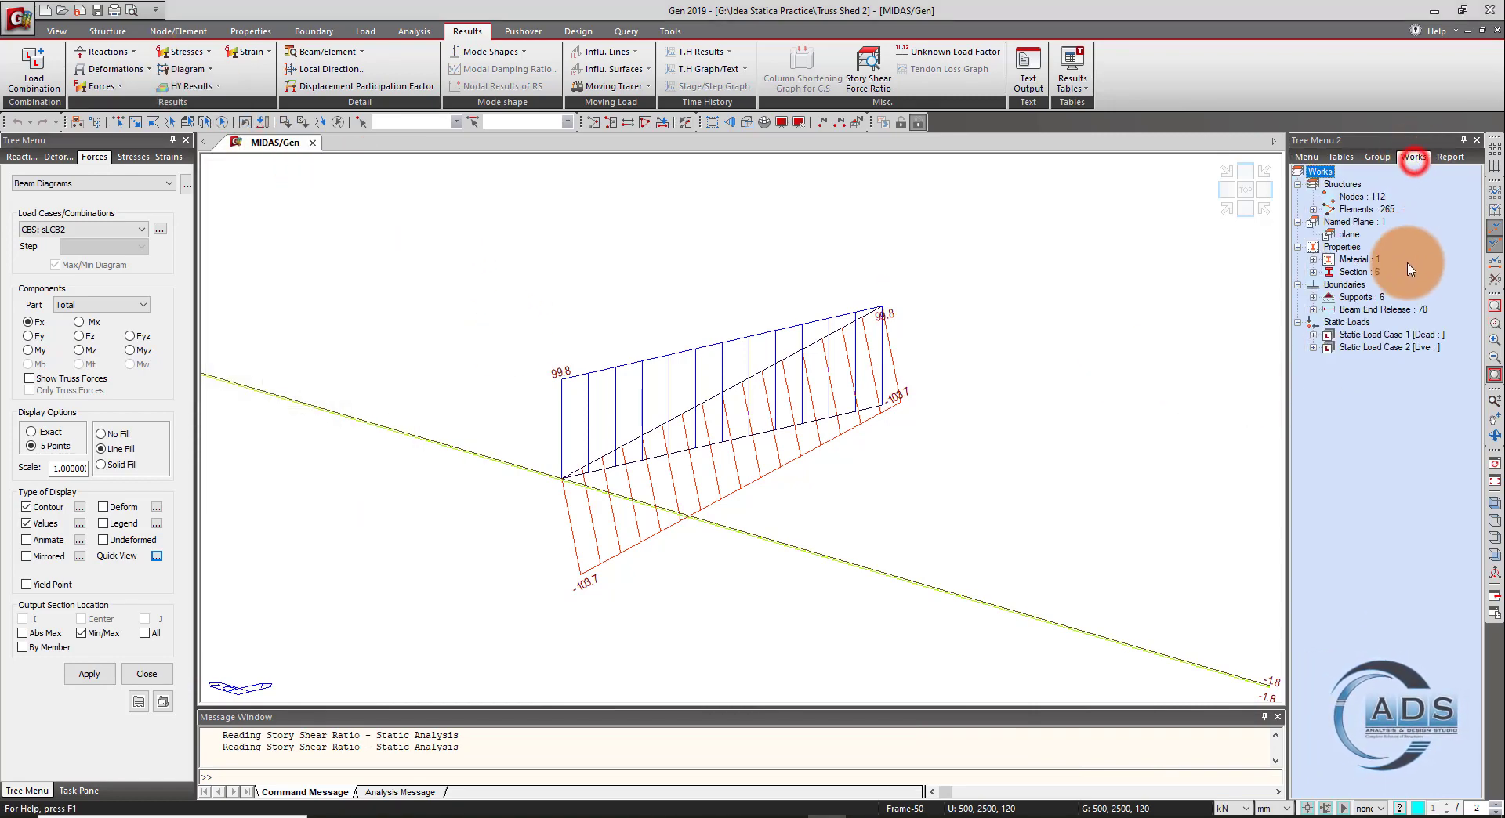
click(1314, 272)
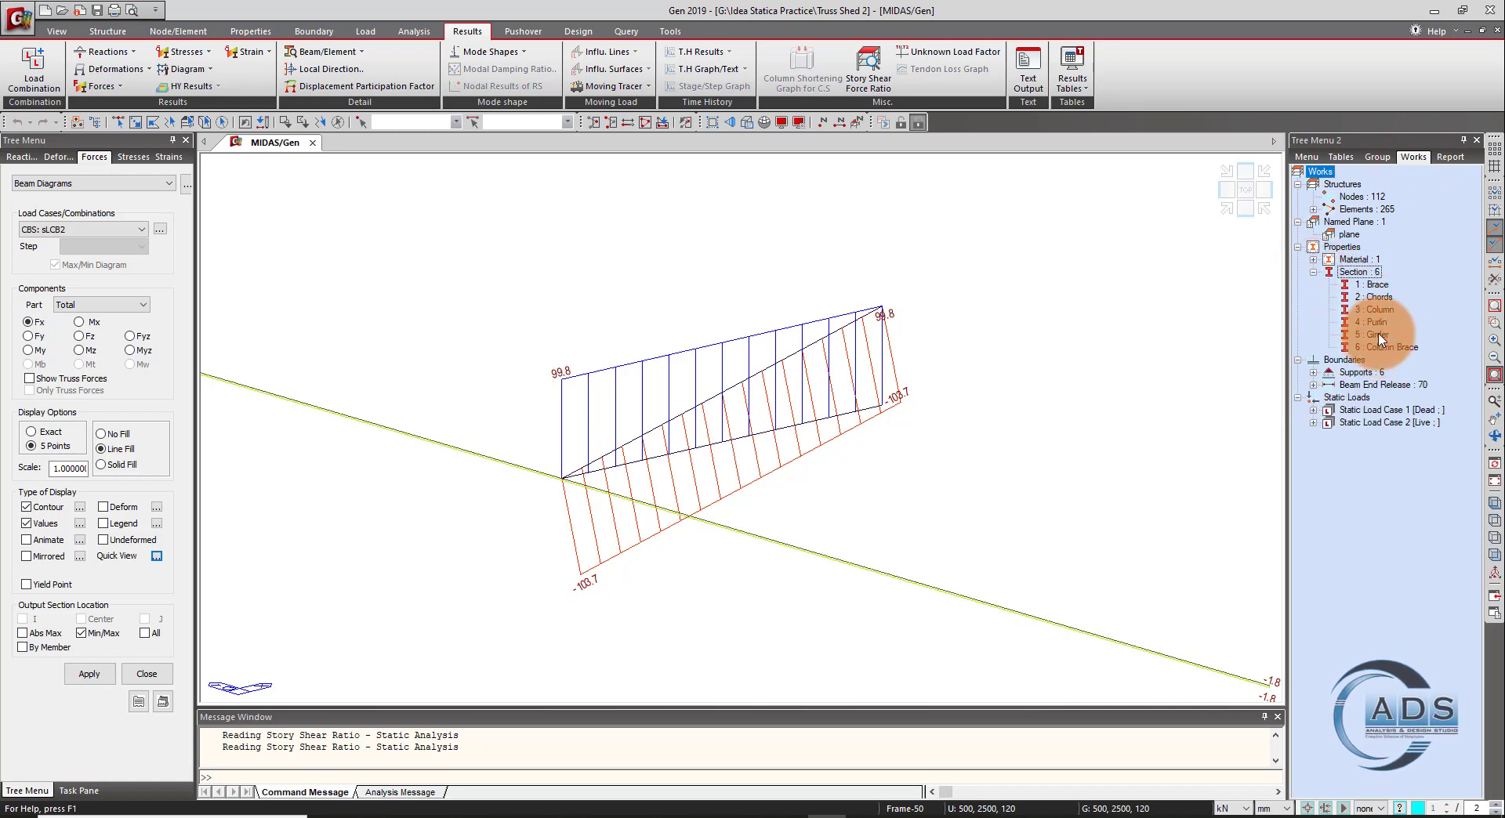
right_click(1380, 299)
click(1420, 497)
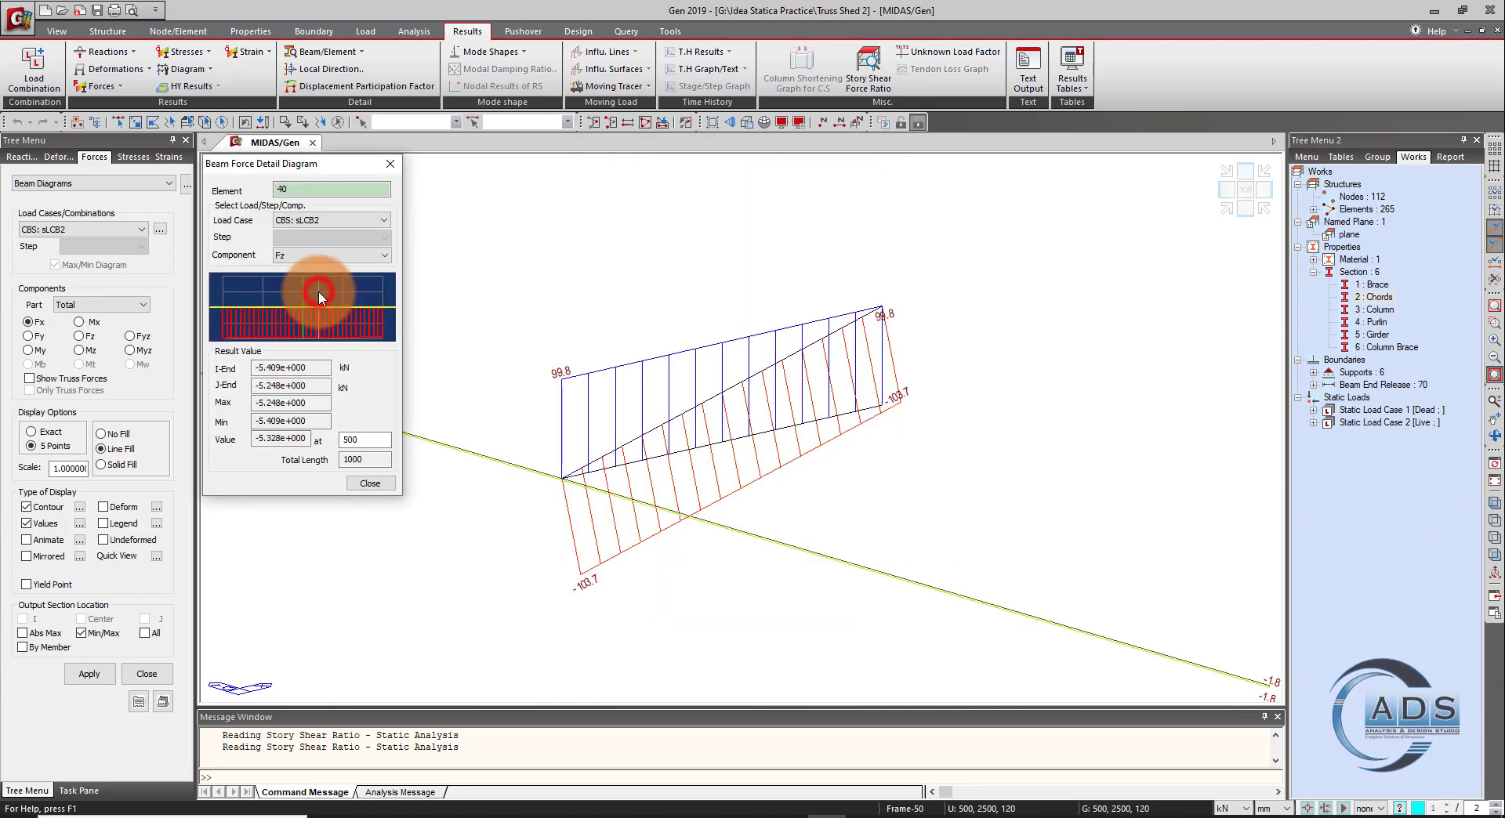
- Read the bottom chord's I-end shear forces Fz and Fy for load case CBS: sLCB2
click(319, 290)
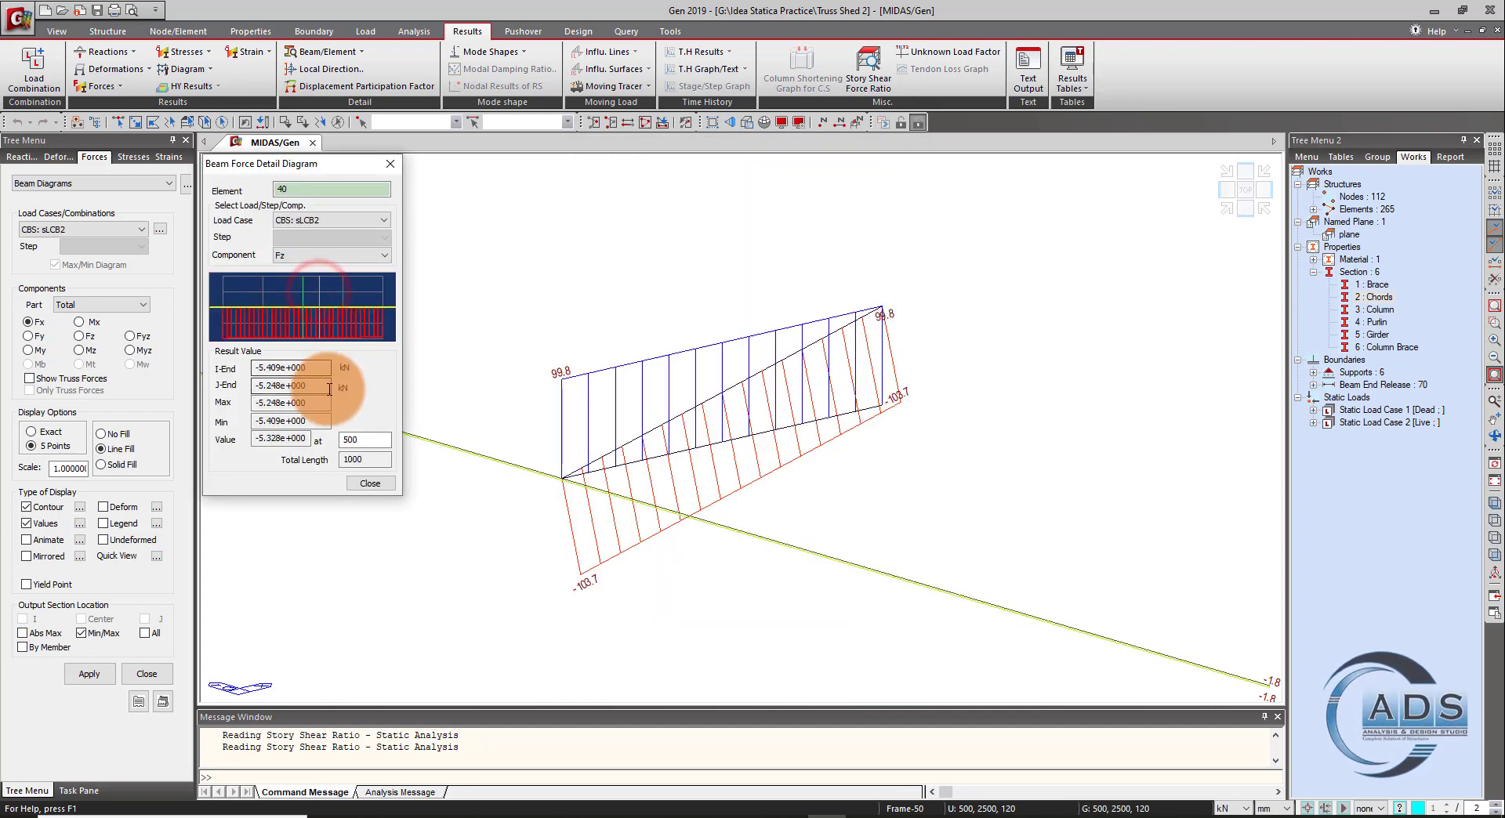
drag(324, 374, 236, 370)
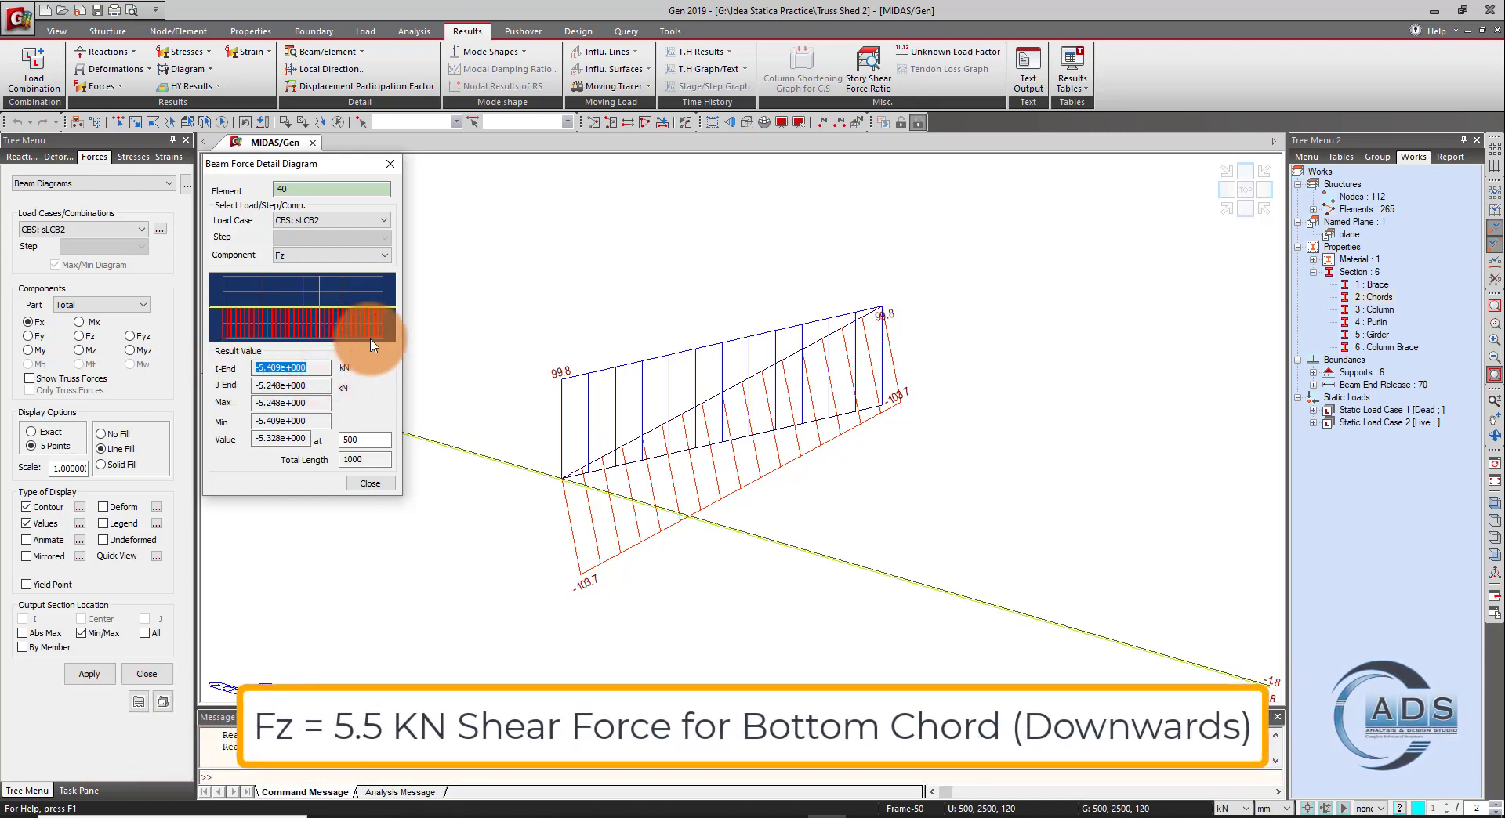
click(363, 256)
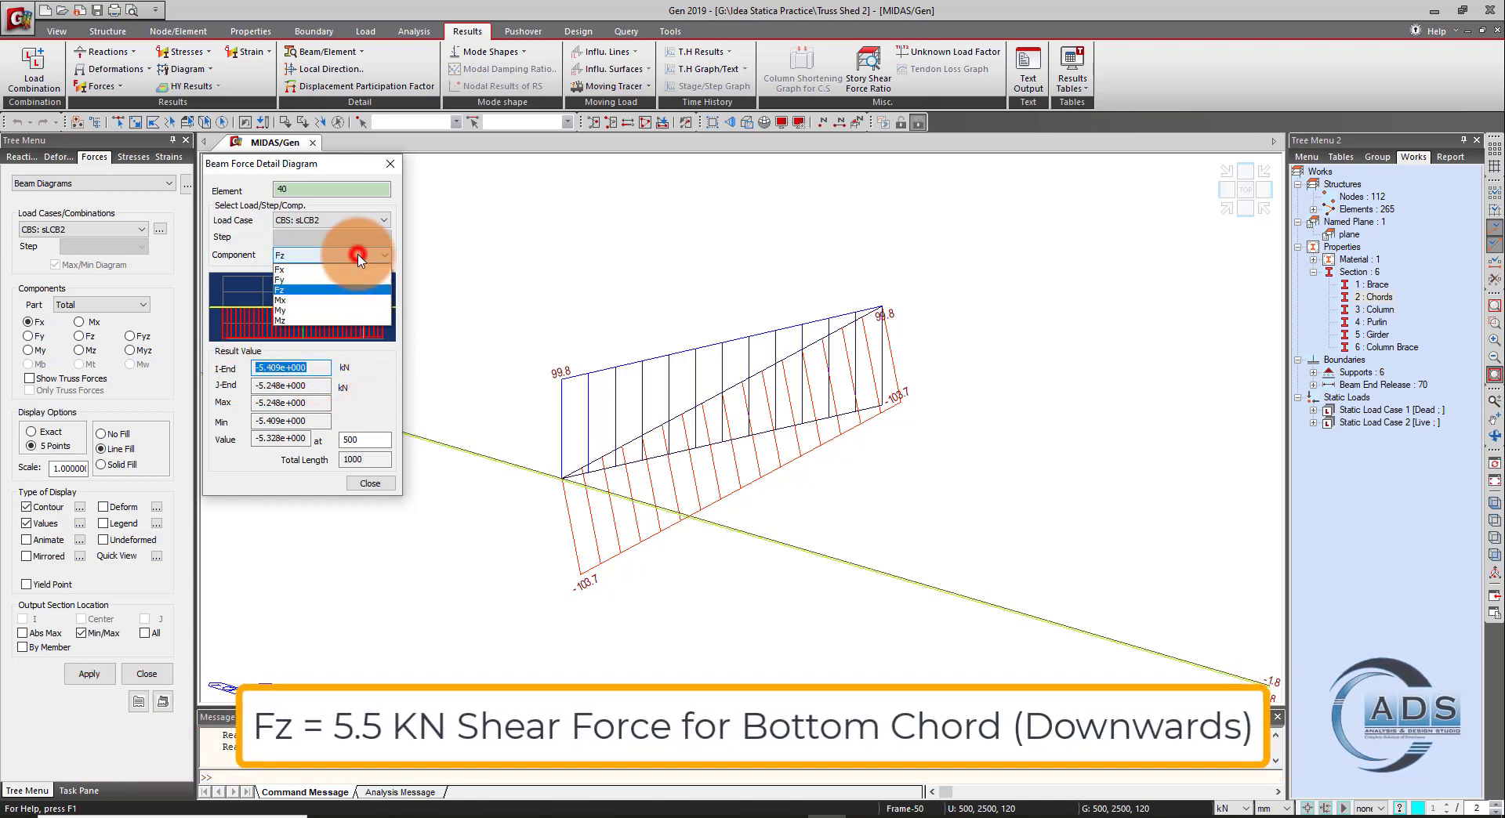
click(329, 279)
double_click(328, 369)
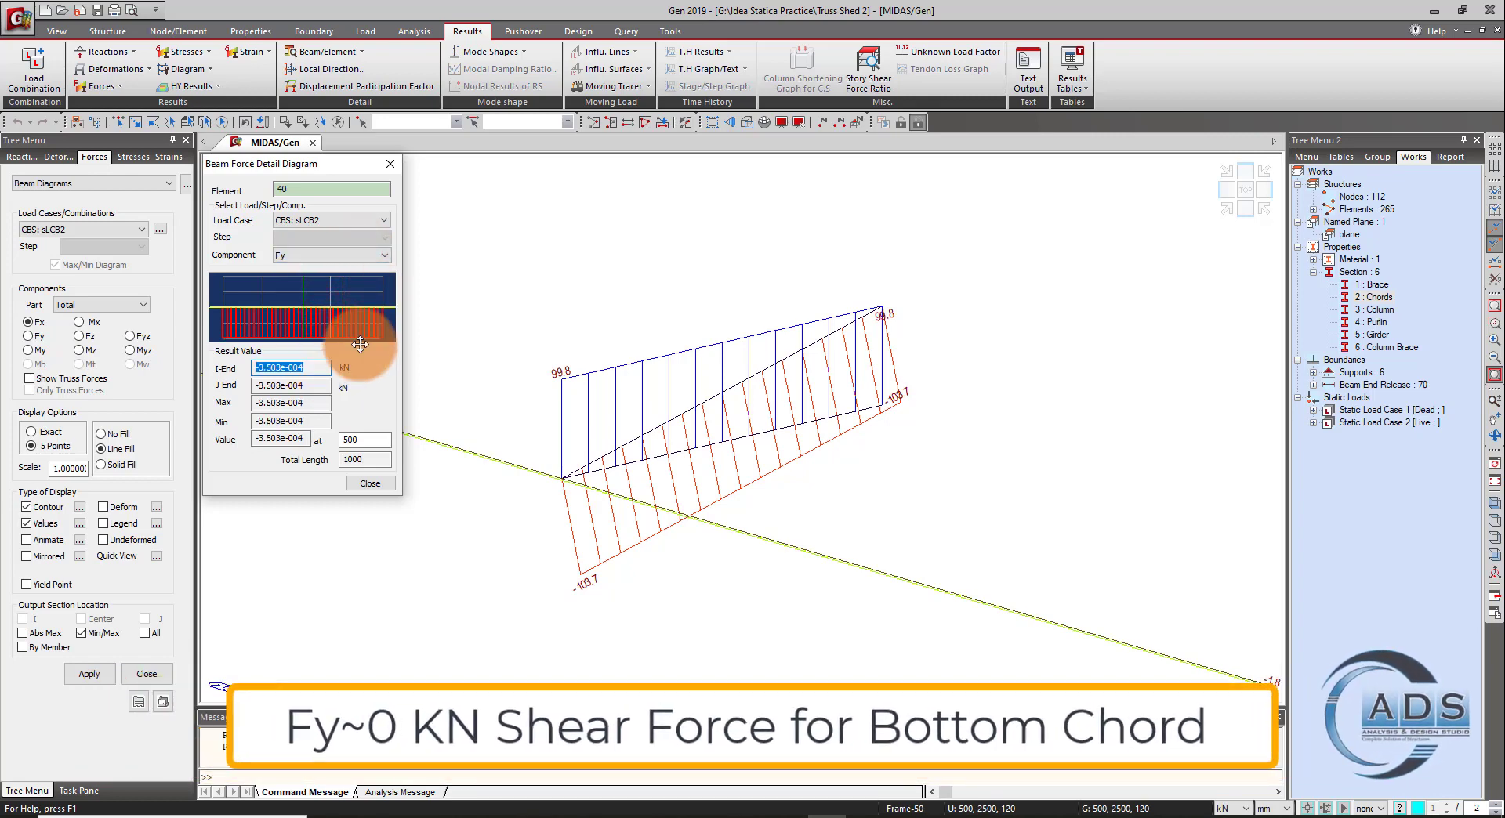
drag(325, 371, 228, 371)
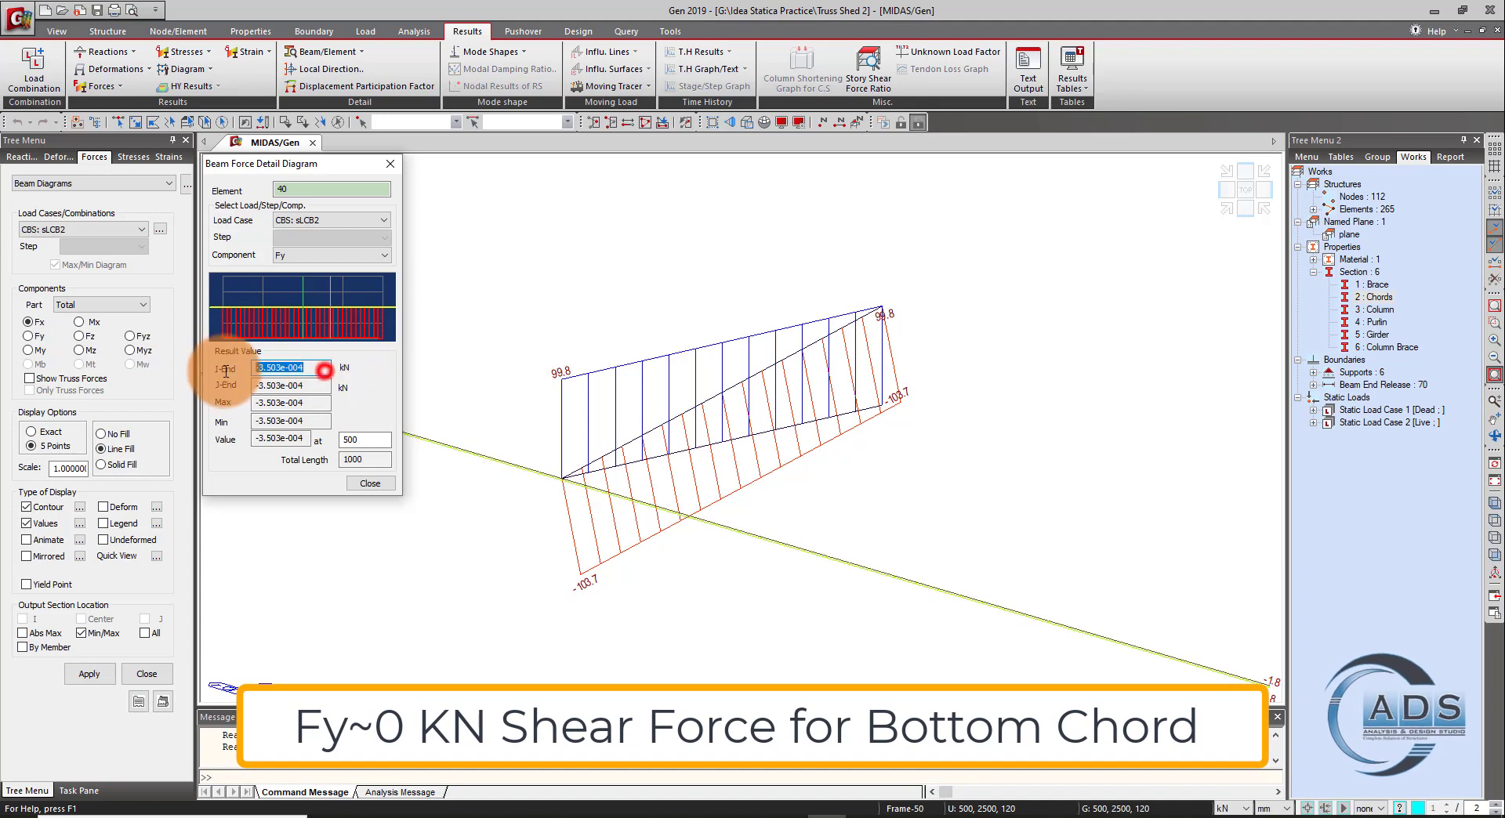
- Read the I-end shear force Fz of the bottom chord and of the top chord for load case CBS: sLCB2
click(339, 256)
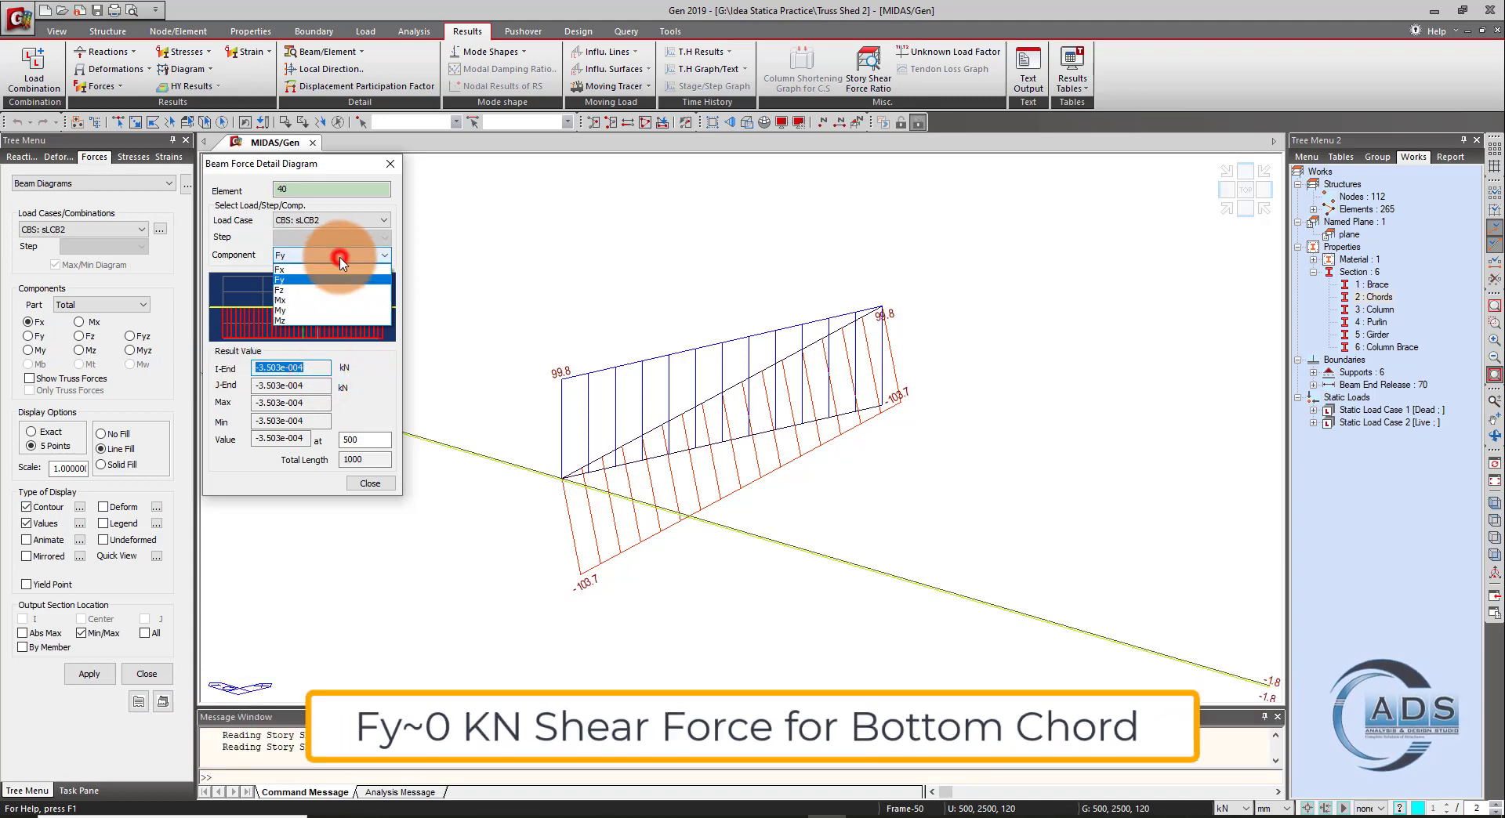
double_click(322, 369)
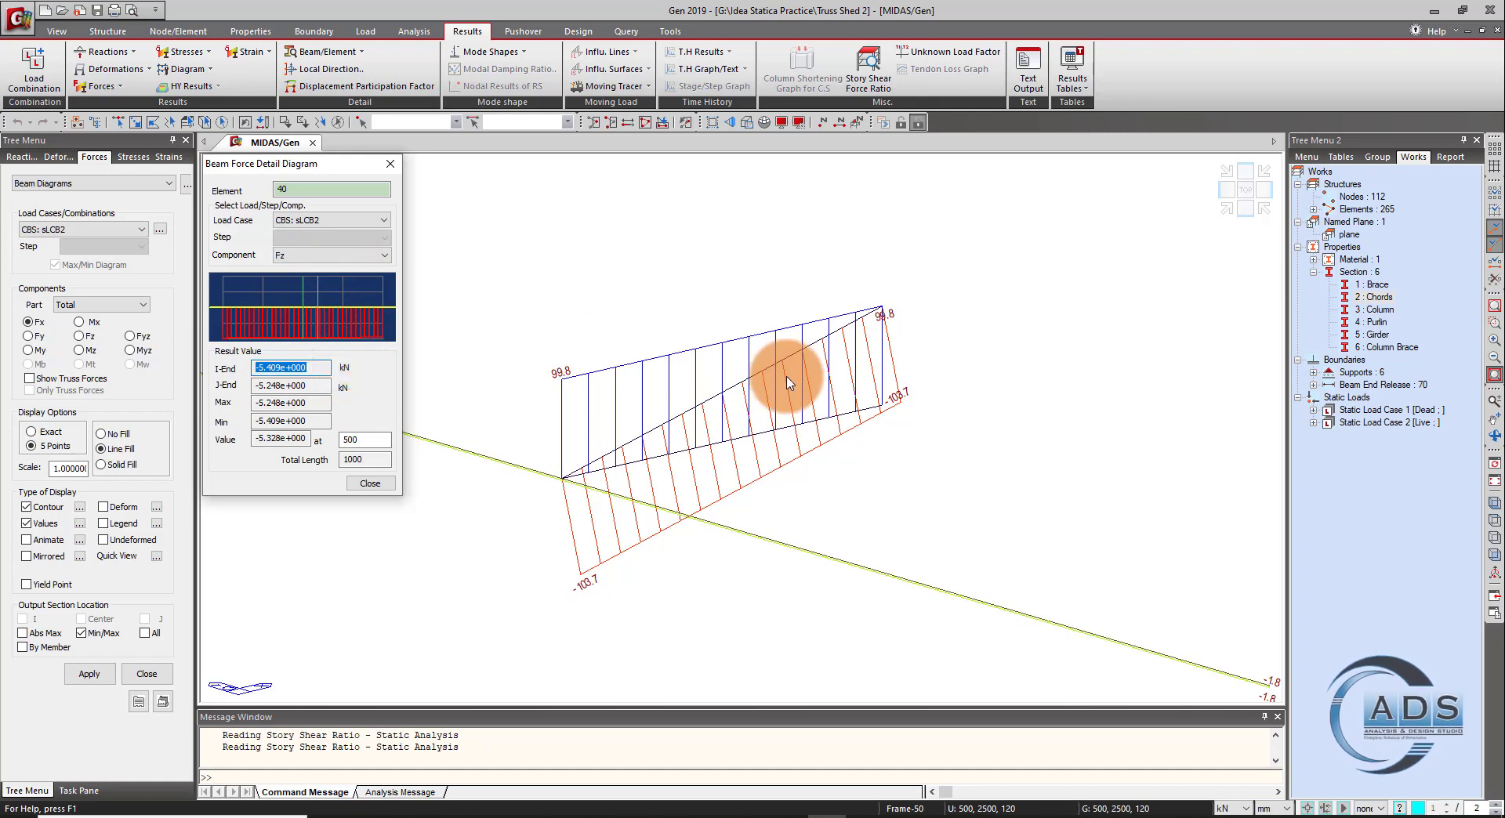
click(744, 384)
double_click(323, 367)
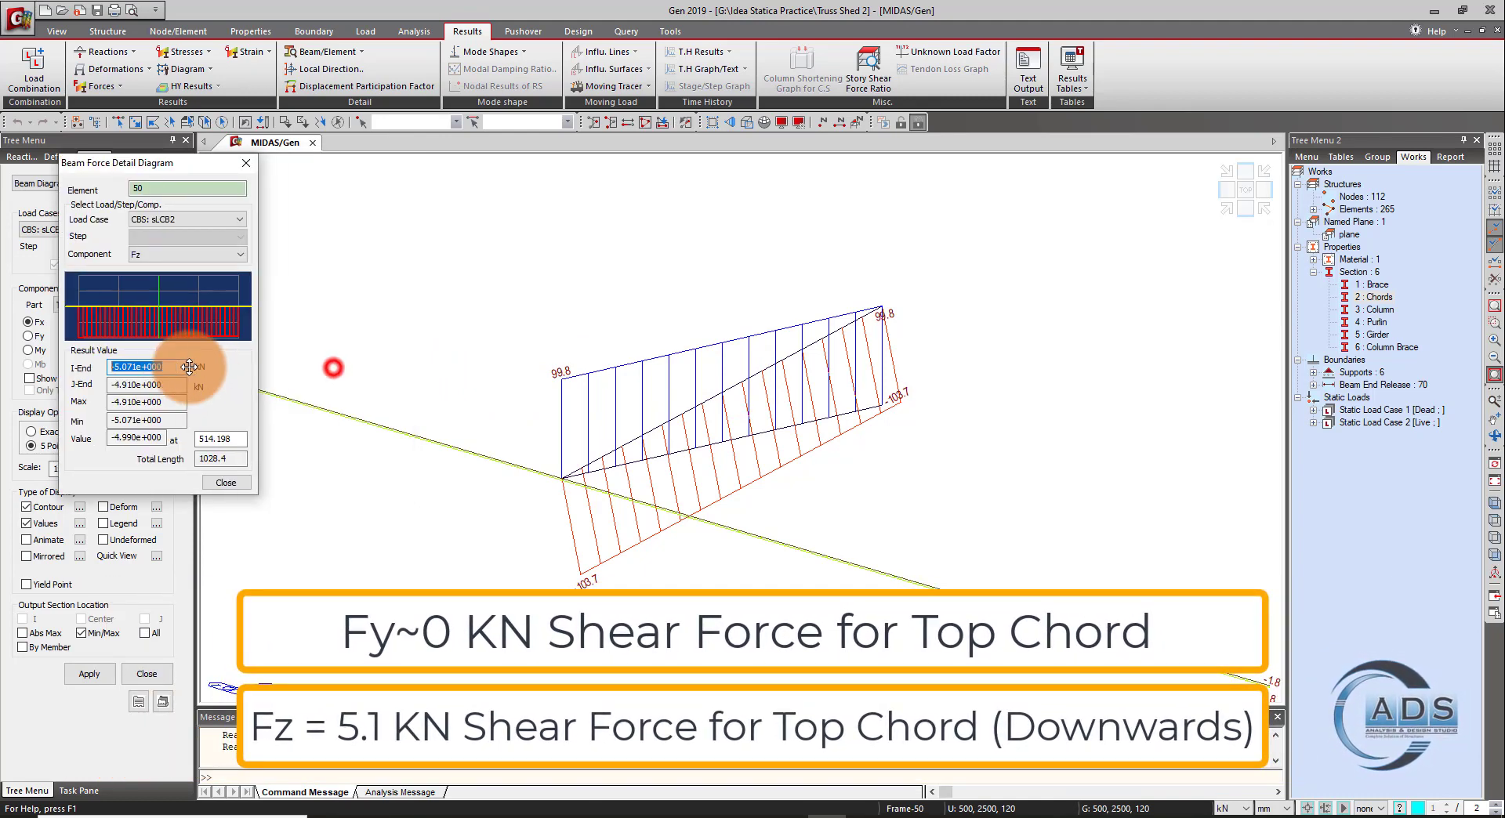
drag(206, 165, 451, 166)
click(431, 378)
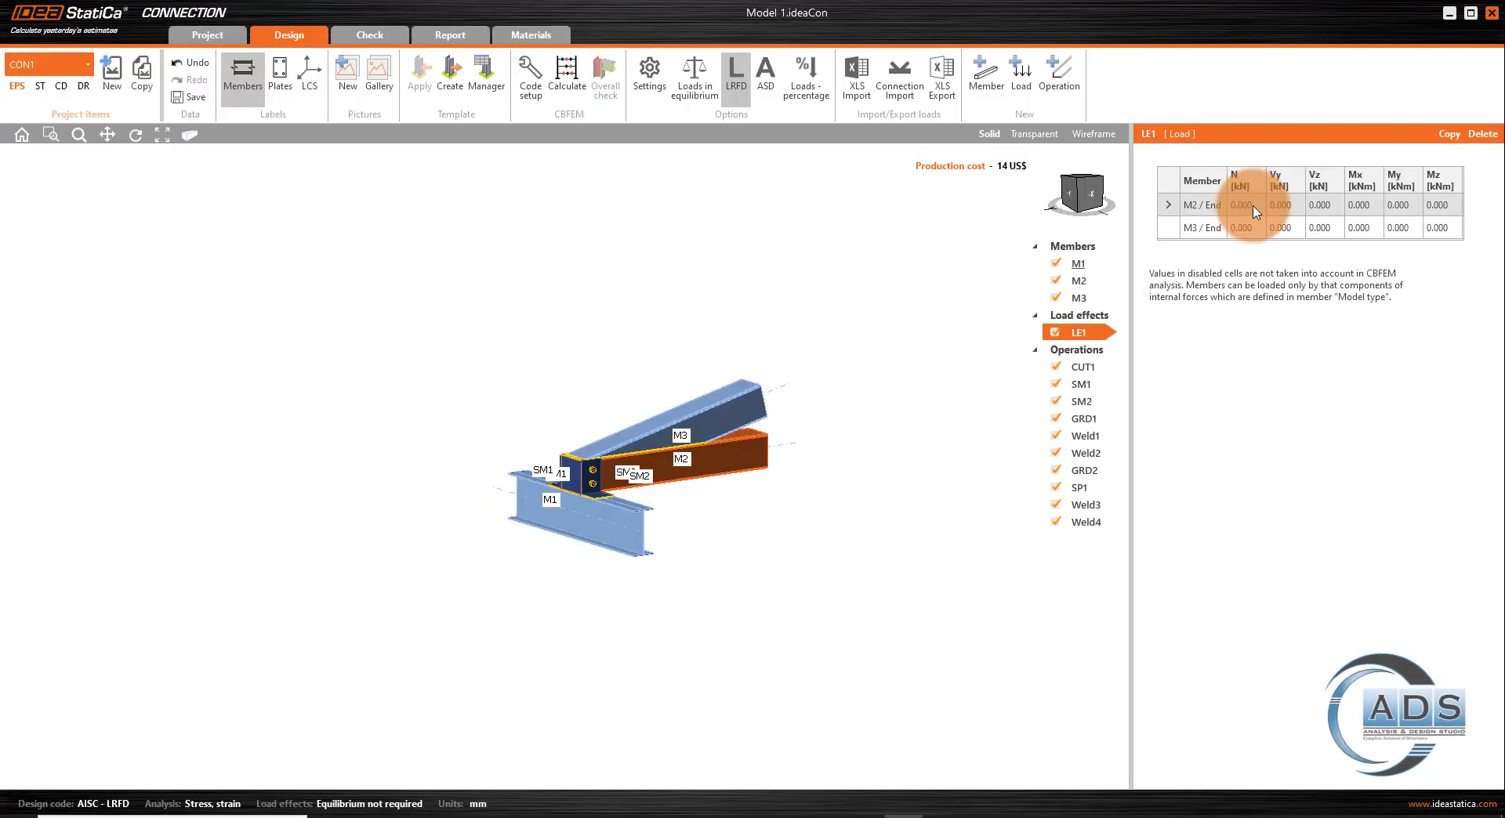
- In IDEA StatiCa's load effect LE1, set the axial force N to 100 kN for M2 and -104 kN for M3
scroll(695, 463, up, 2)
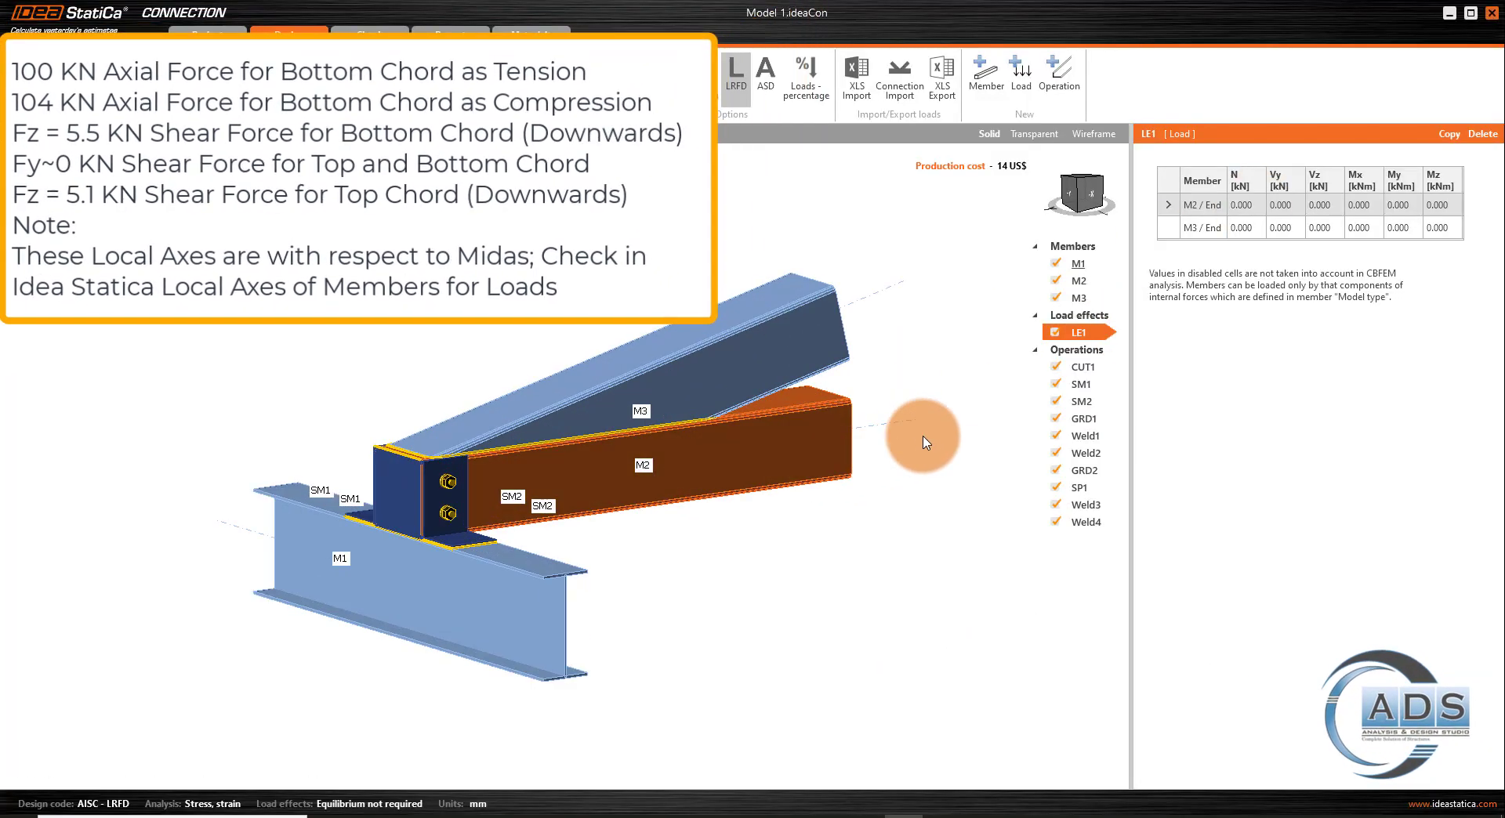
click(1240, 205)
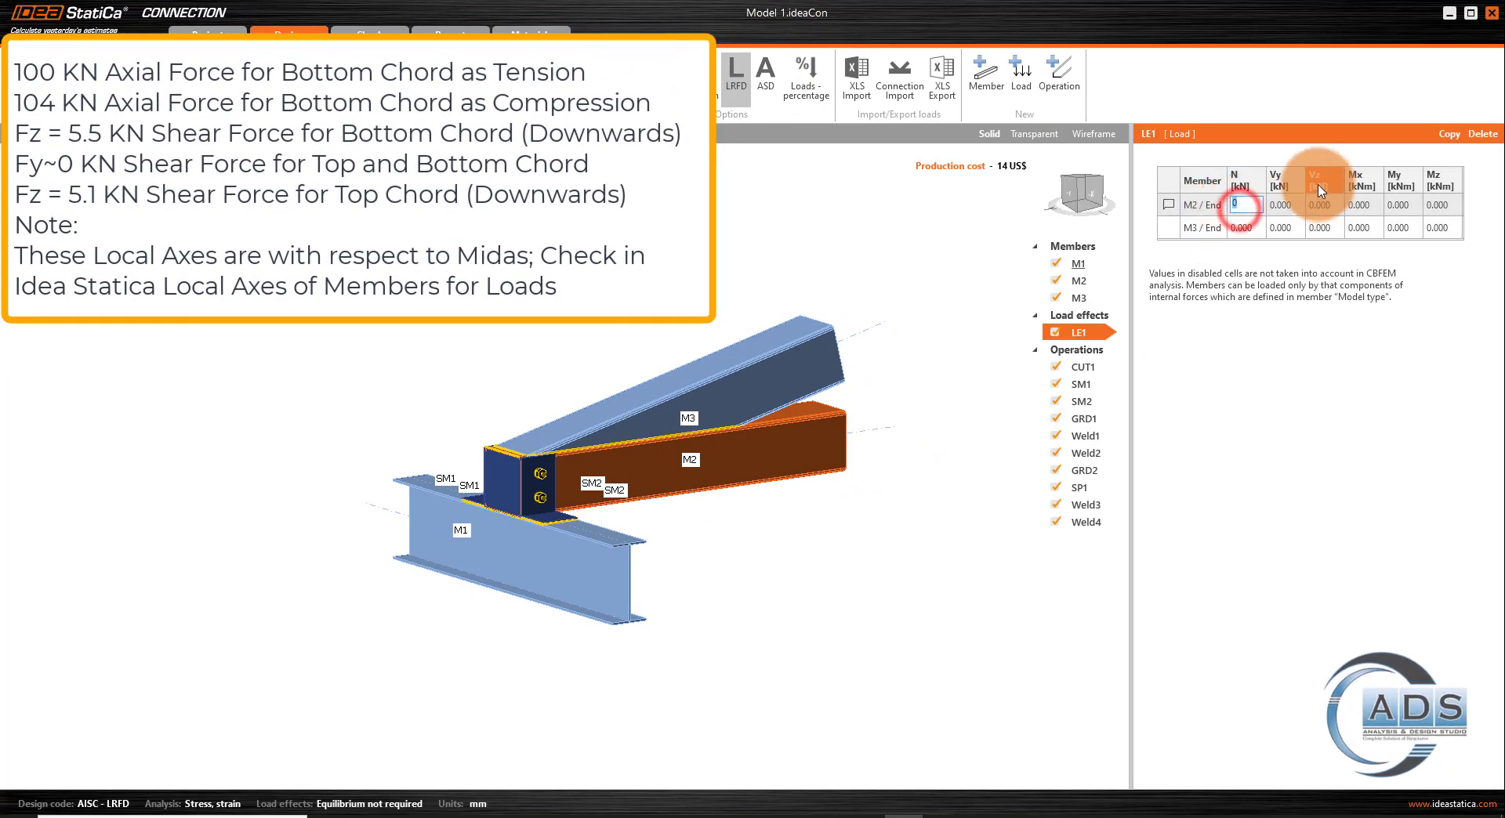
text(100)
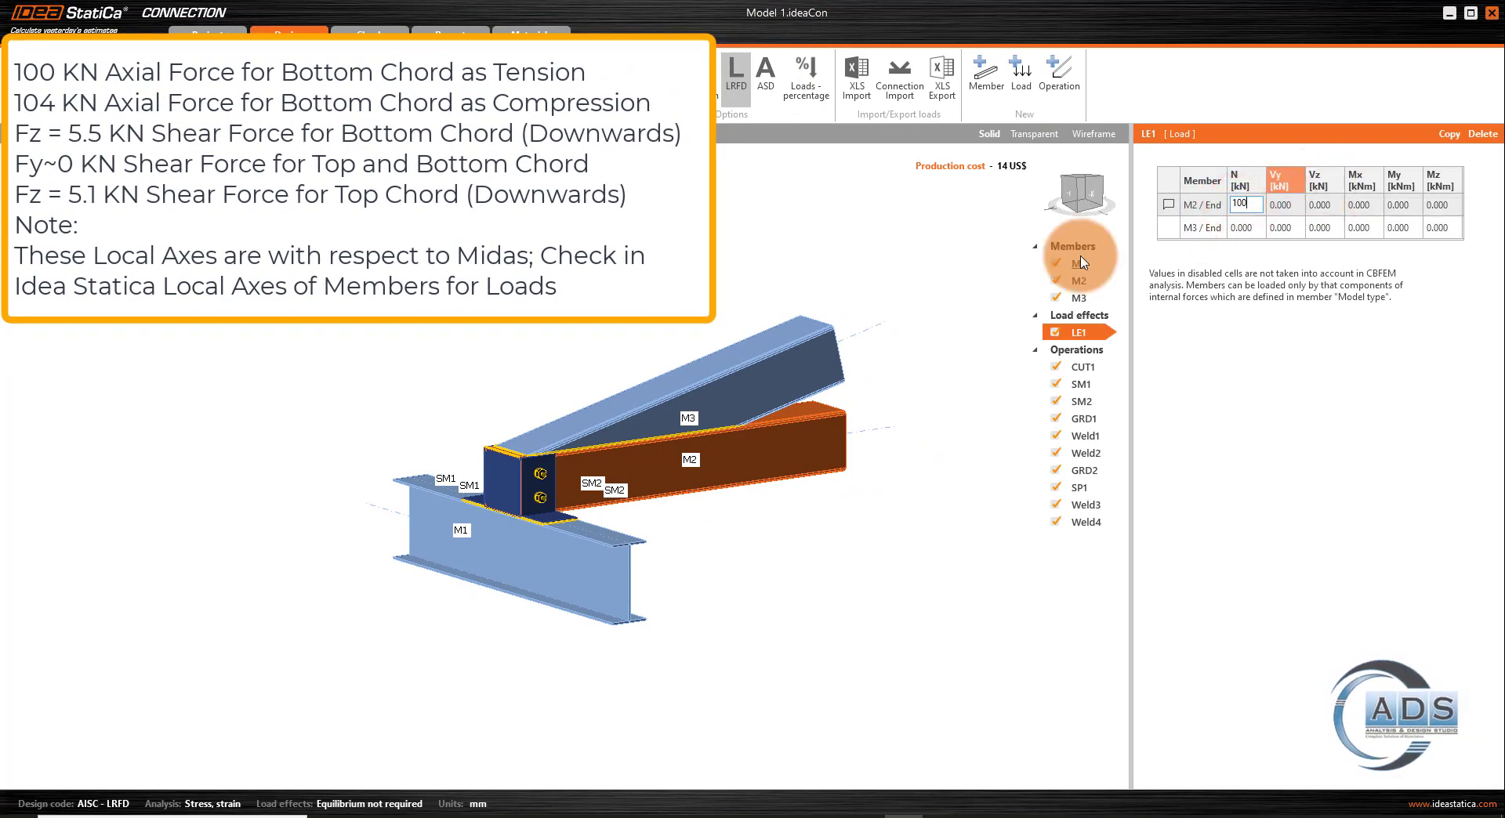
click(1246, 227)
middle_drag(928, 452, 860, 472)
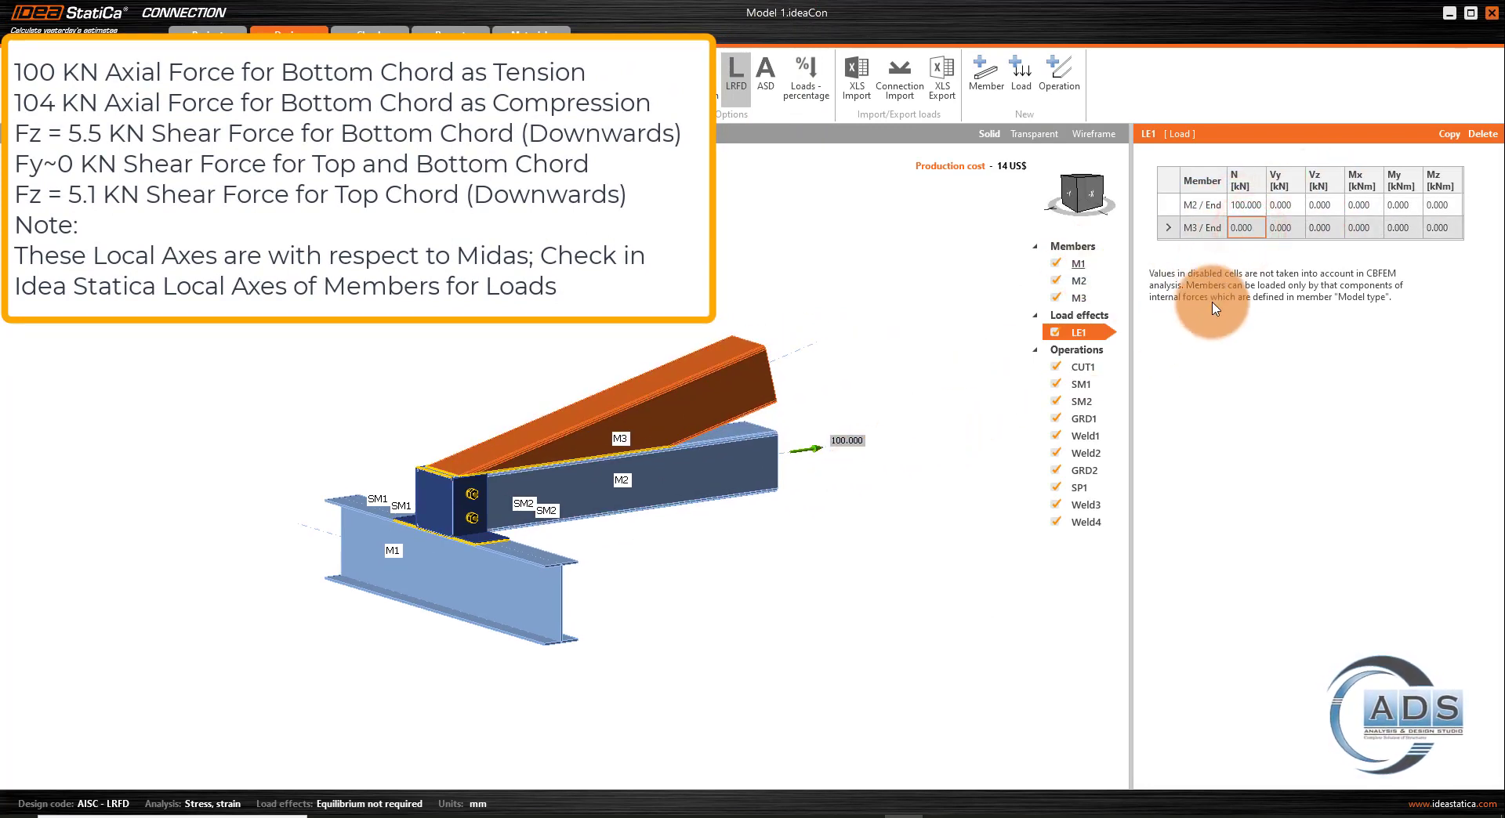
click(1257, 230)
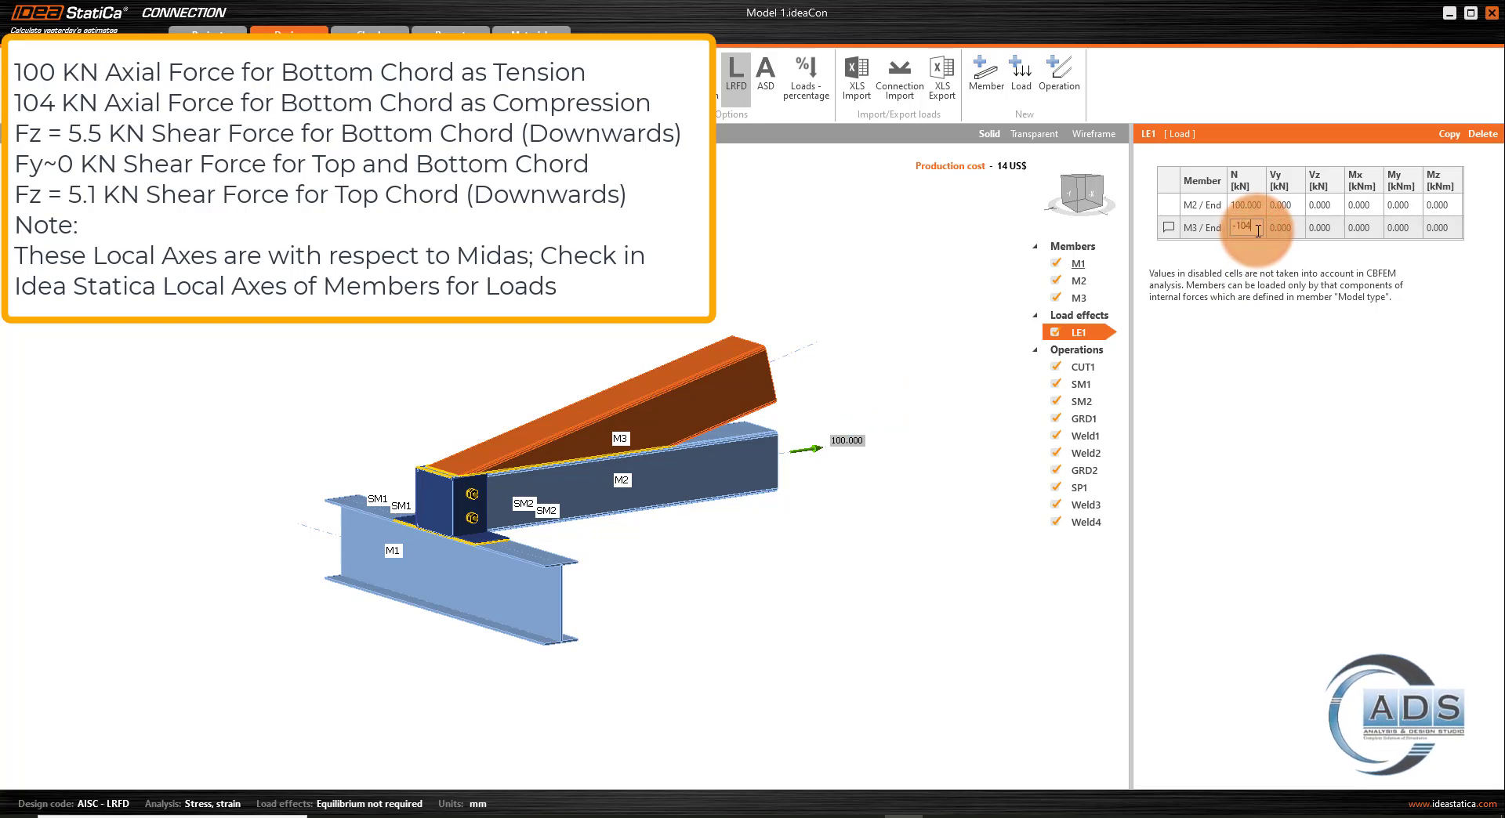
click(1314, 208)
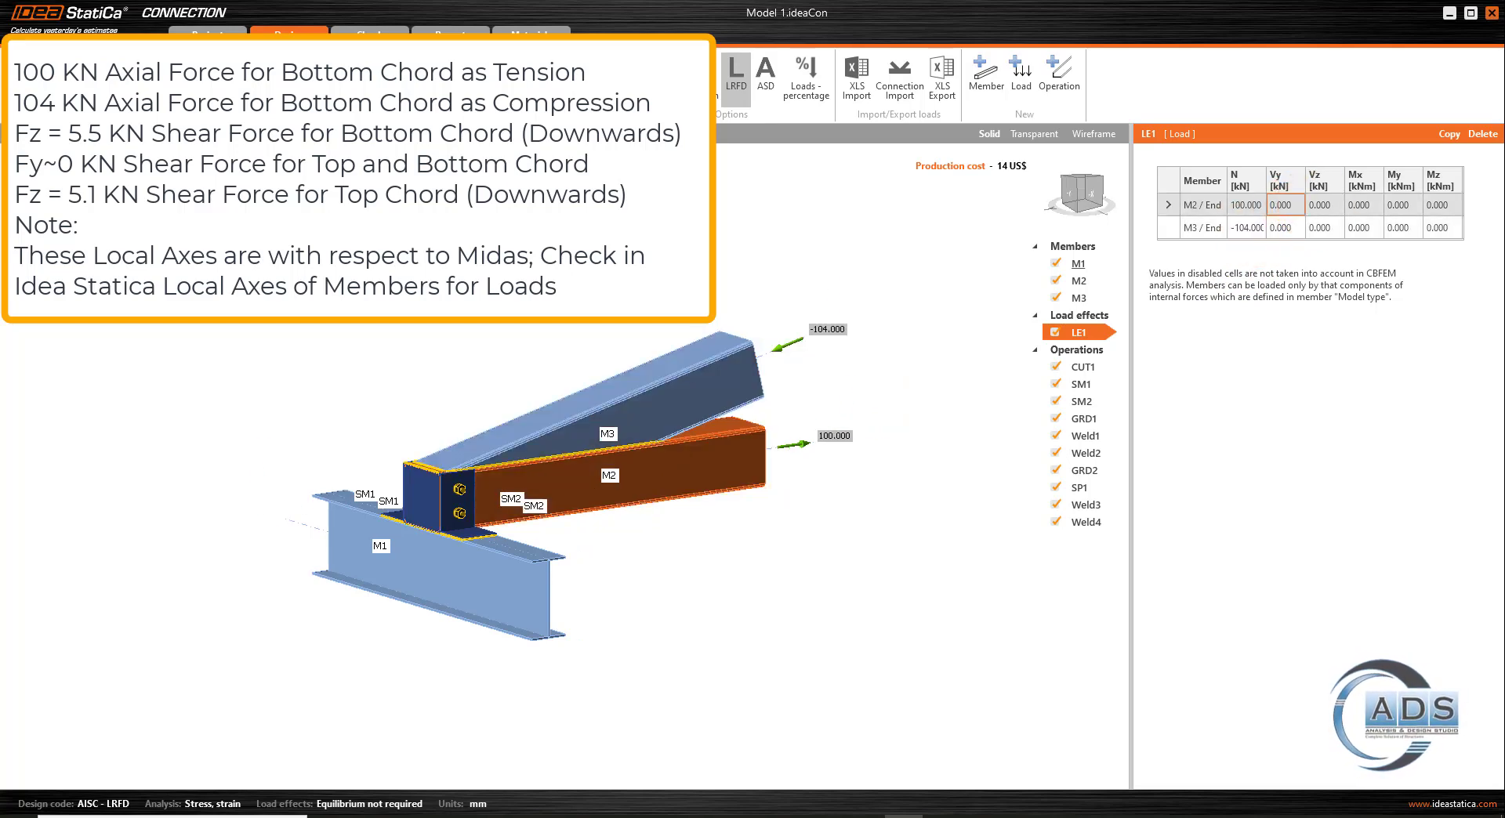
- Display the members' local coordinate systems and check the z-axis direction at the chord ends
click(455, 76)
middle_drag(969, 299, 927, 308)
click(1087, 196)
drag(1086, 196, 1078, 198)
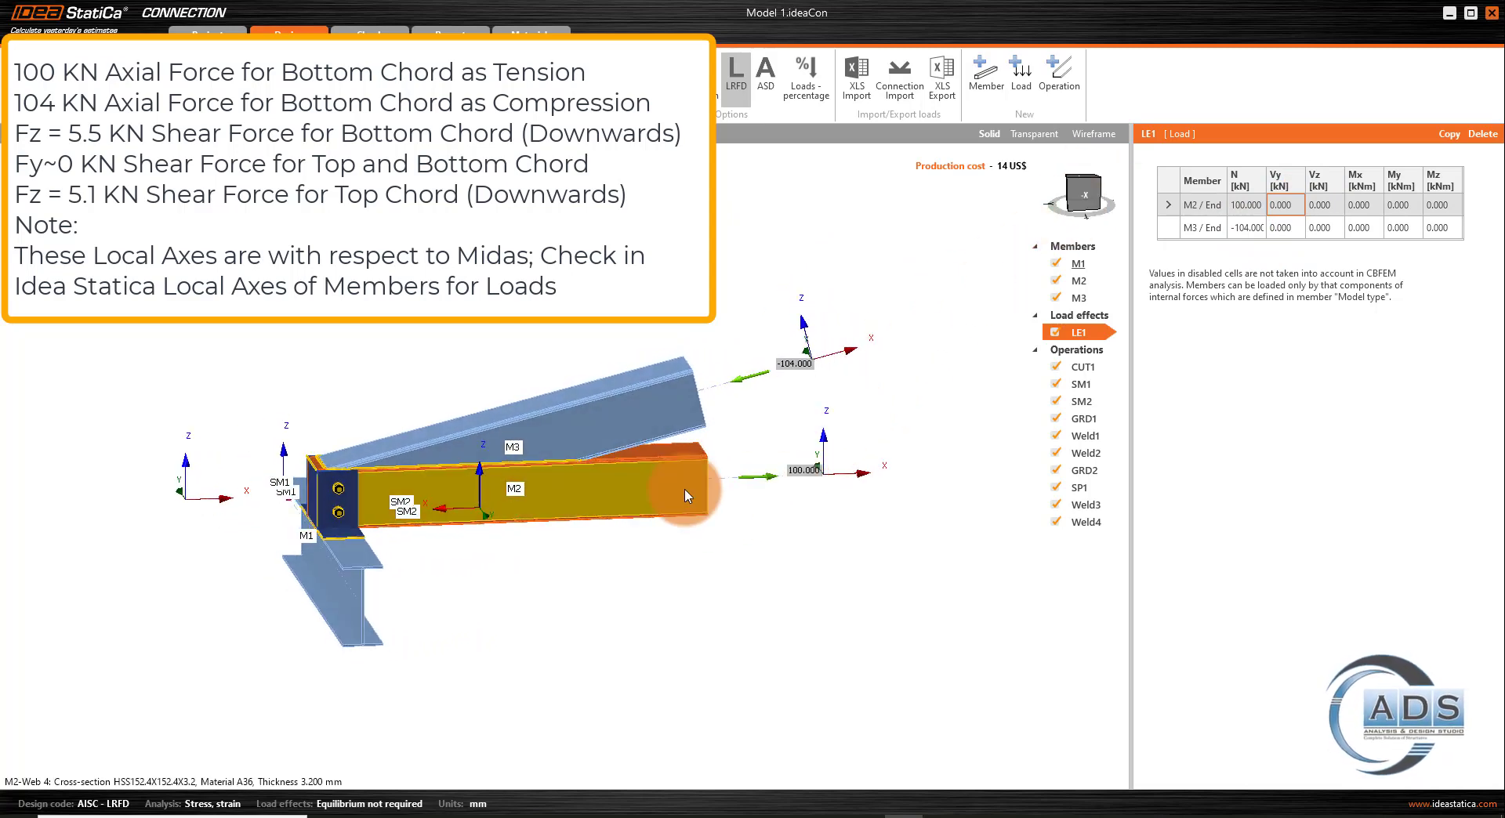
scroll(837, 480, up, 3)
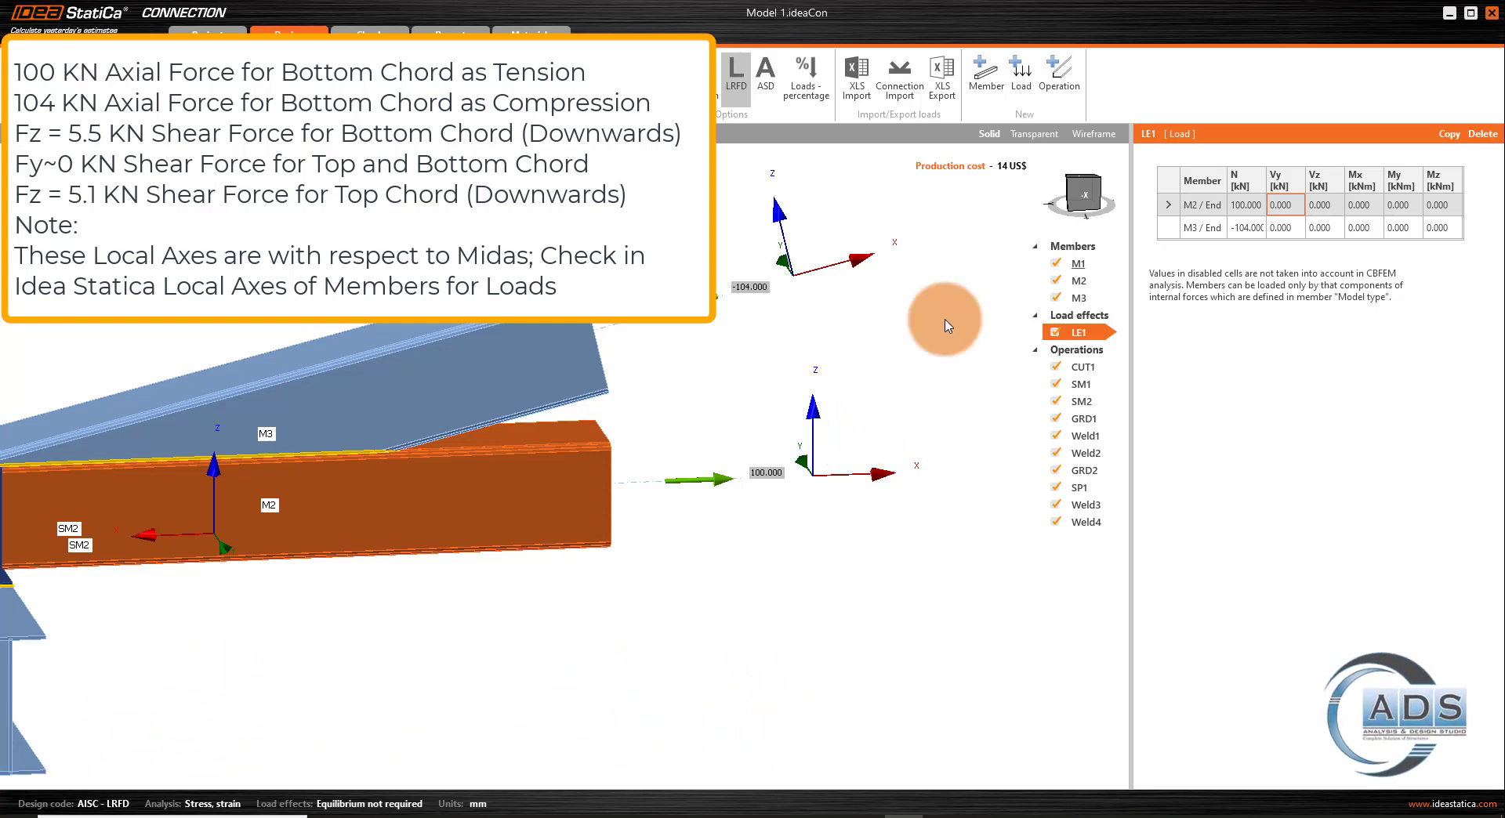
- Set the shear force Vz to -5.5 kN for M2 and -5.1 kN for M3 in load effect LE1
click(1335, 203)
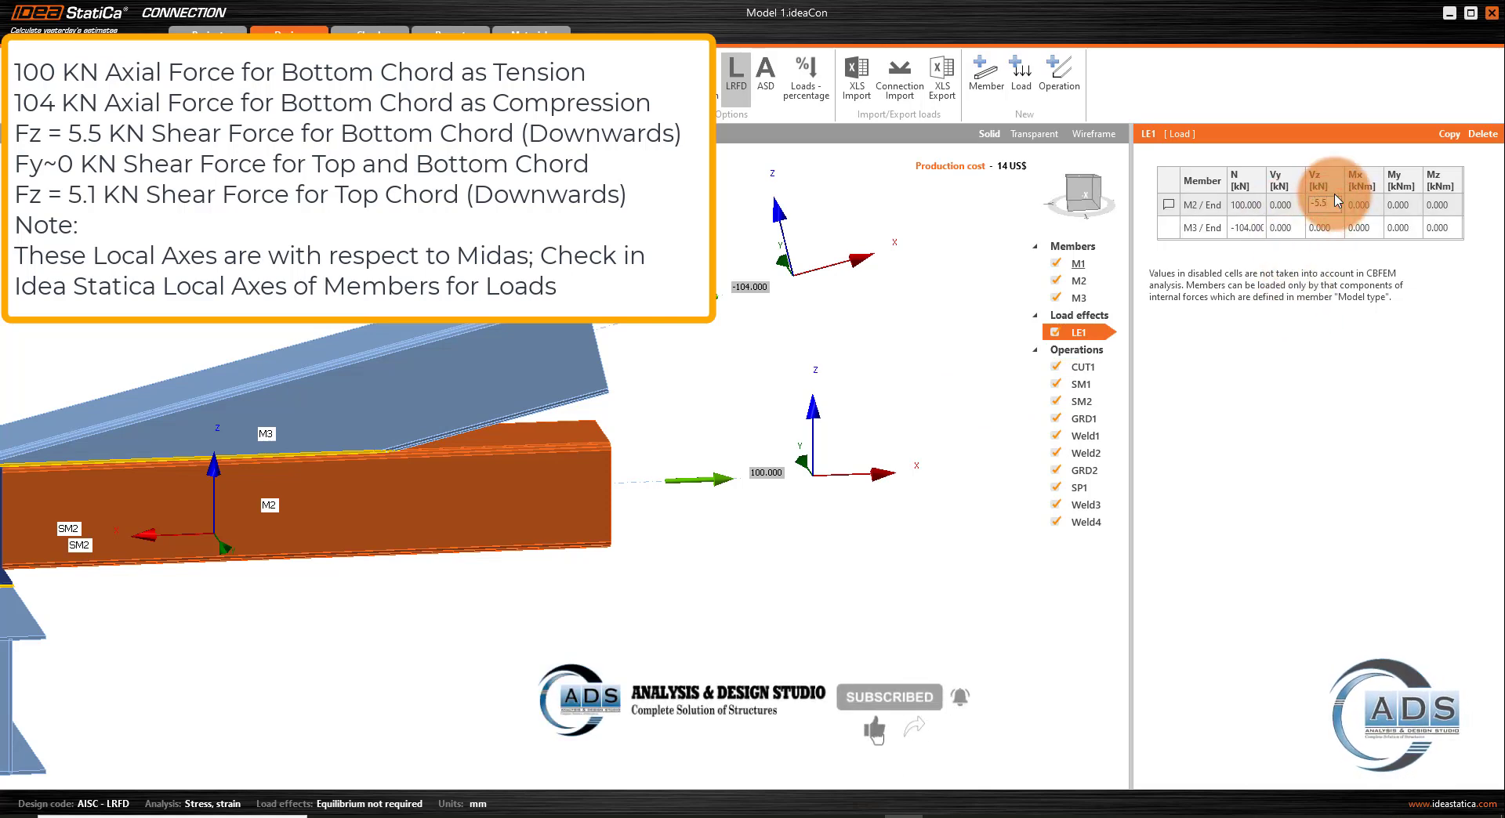
click(896, 386)
drag(1088, 209, 1055, 221)
middle_drag(926, 358, 898, 393)
click(1323, 231)
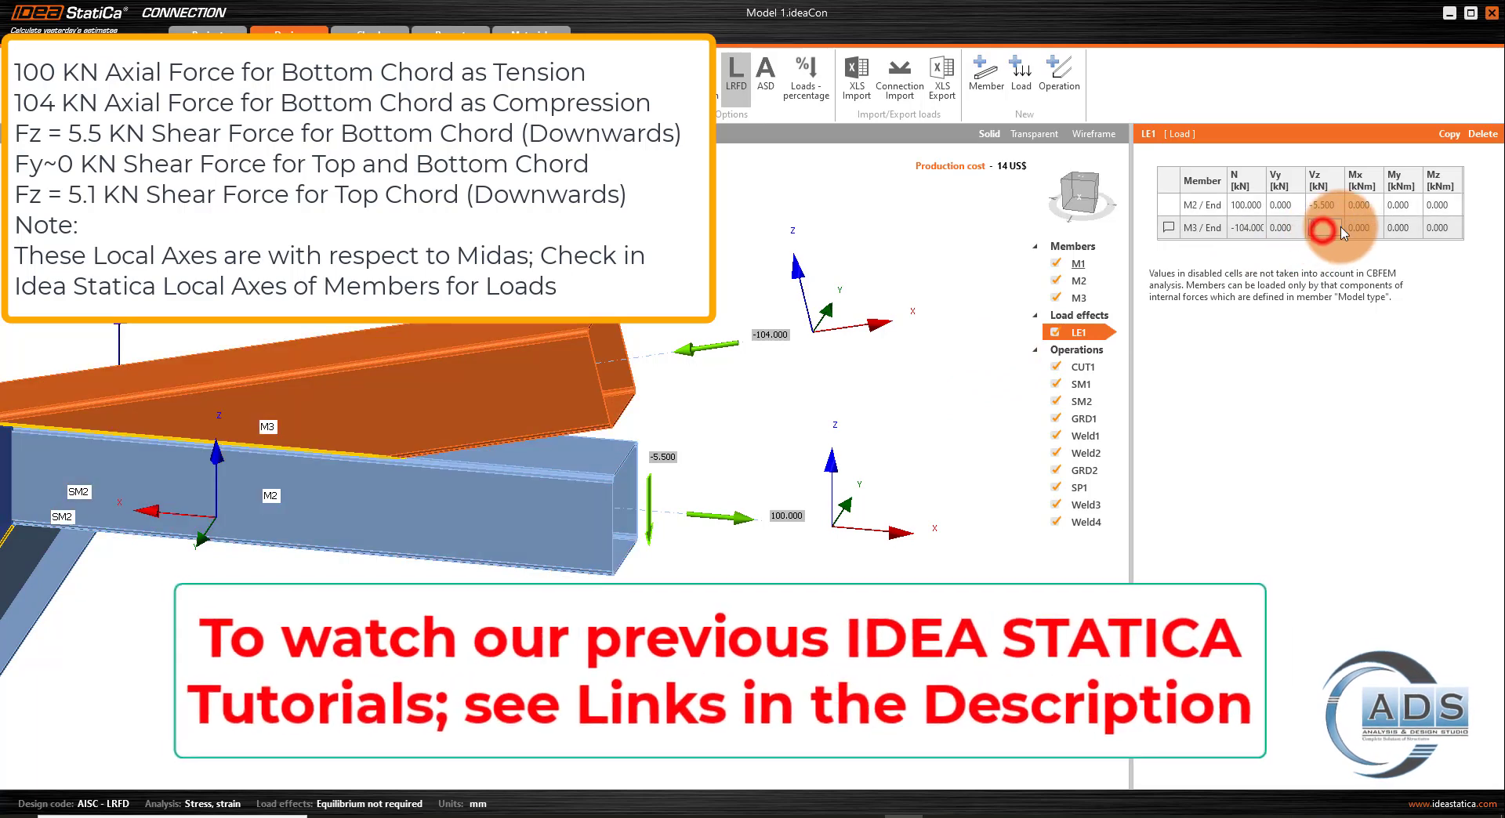
text(-5.1)
key(Return)
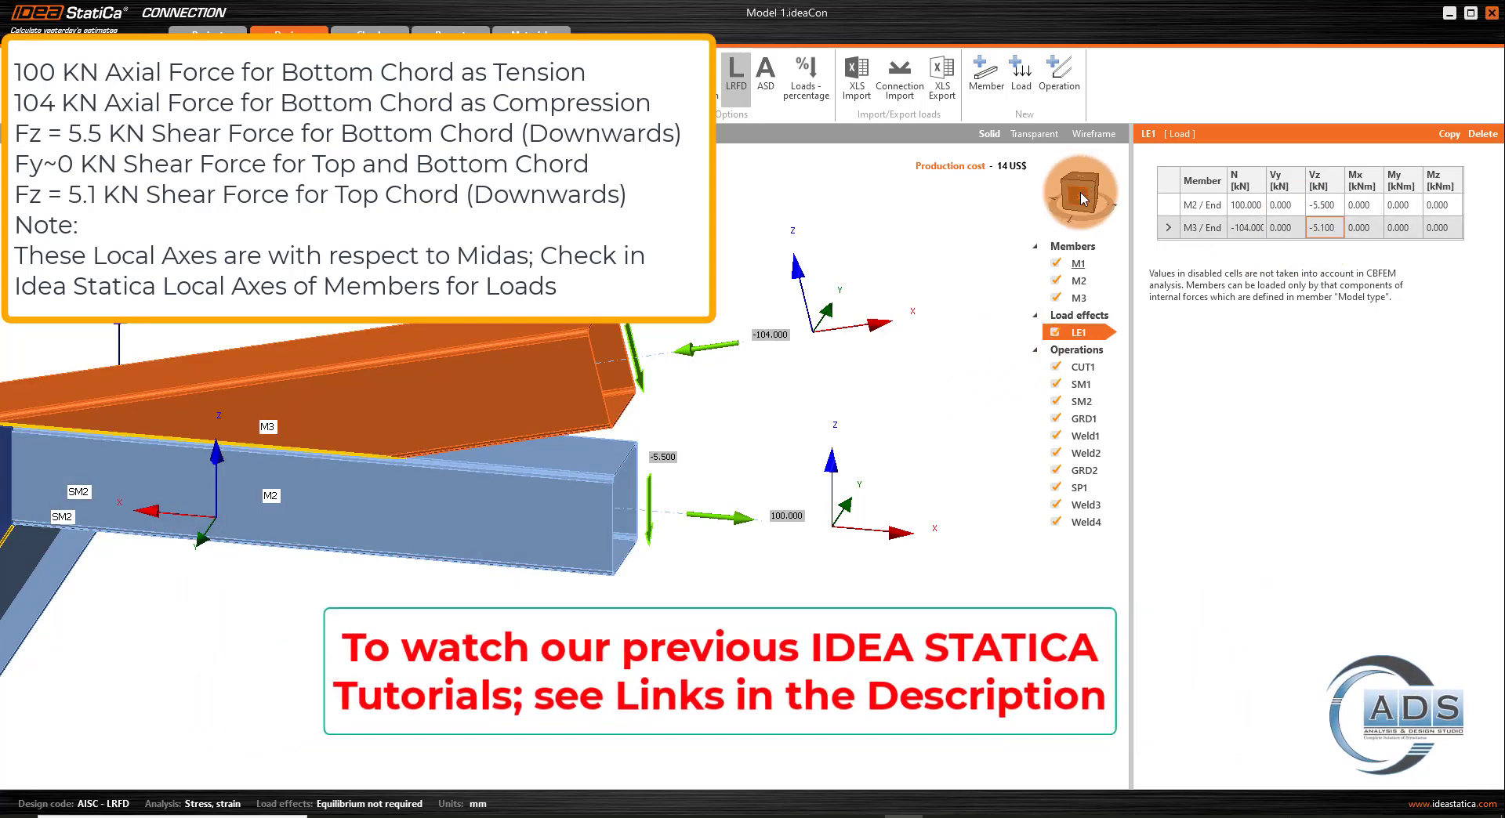
click(1082, 199)
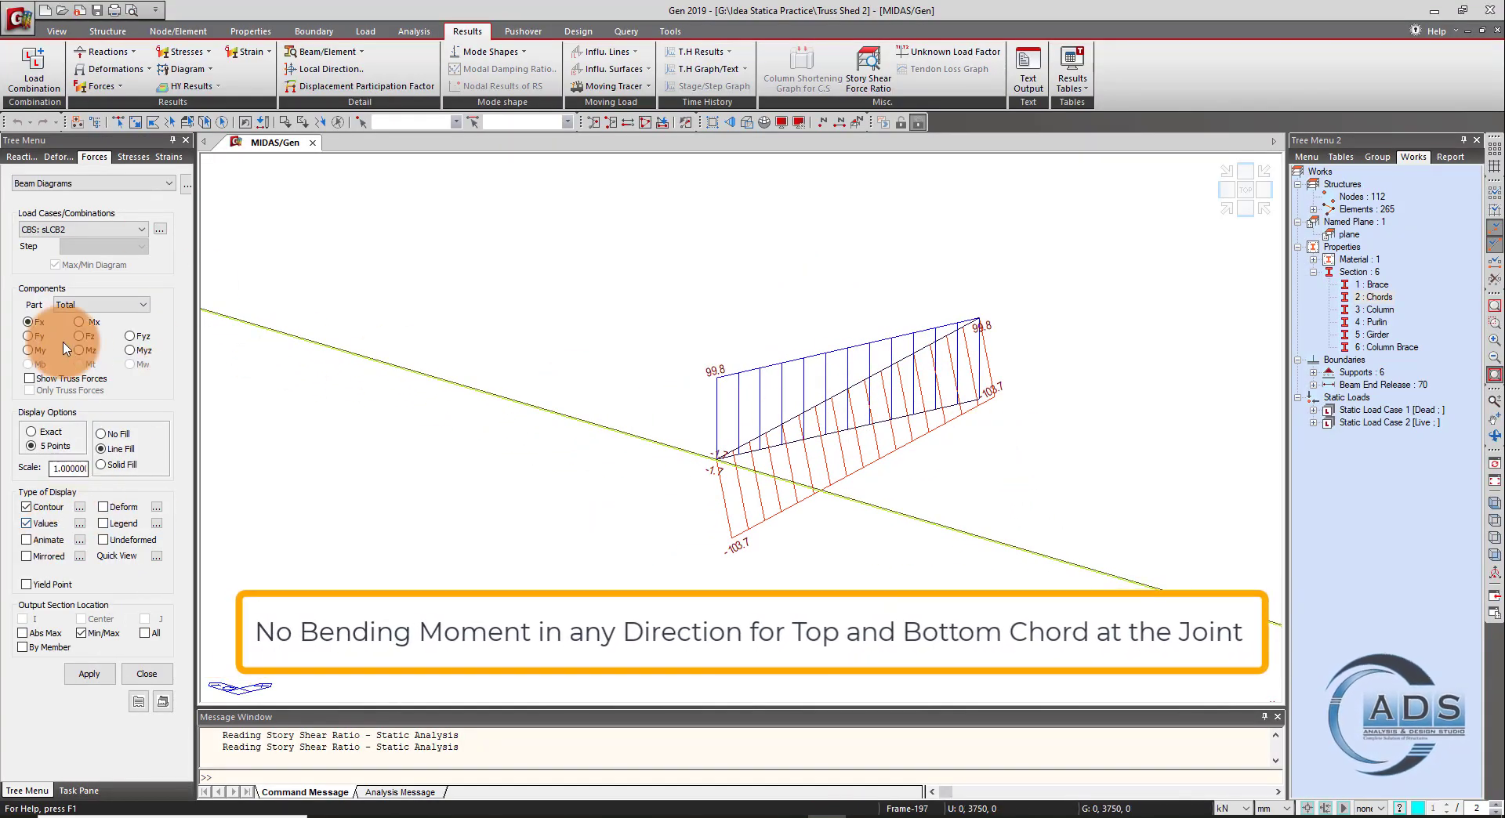
- In MIDAS Gen, display the My bending moment diagram and read the top chord's moment at the joint from the beam force details
click(37, 348)
click(89, 673)
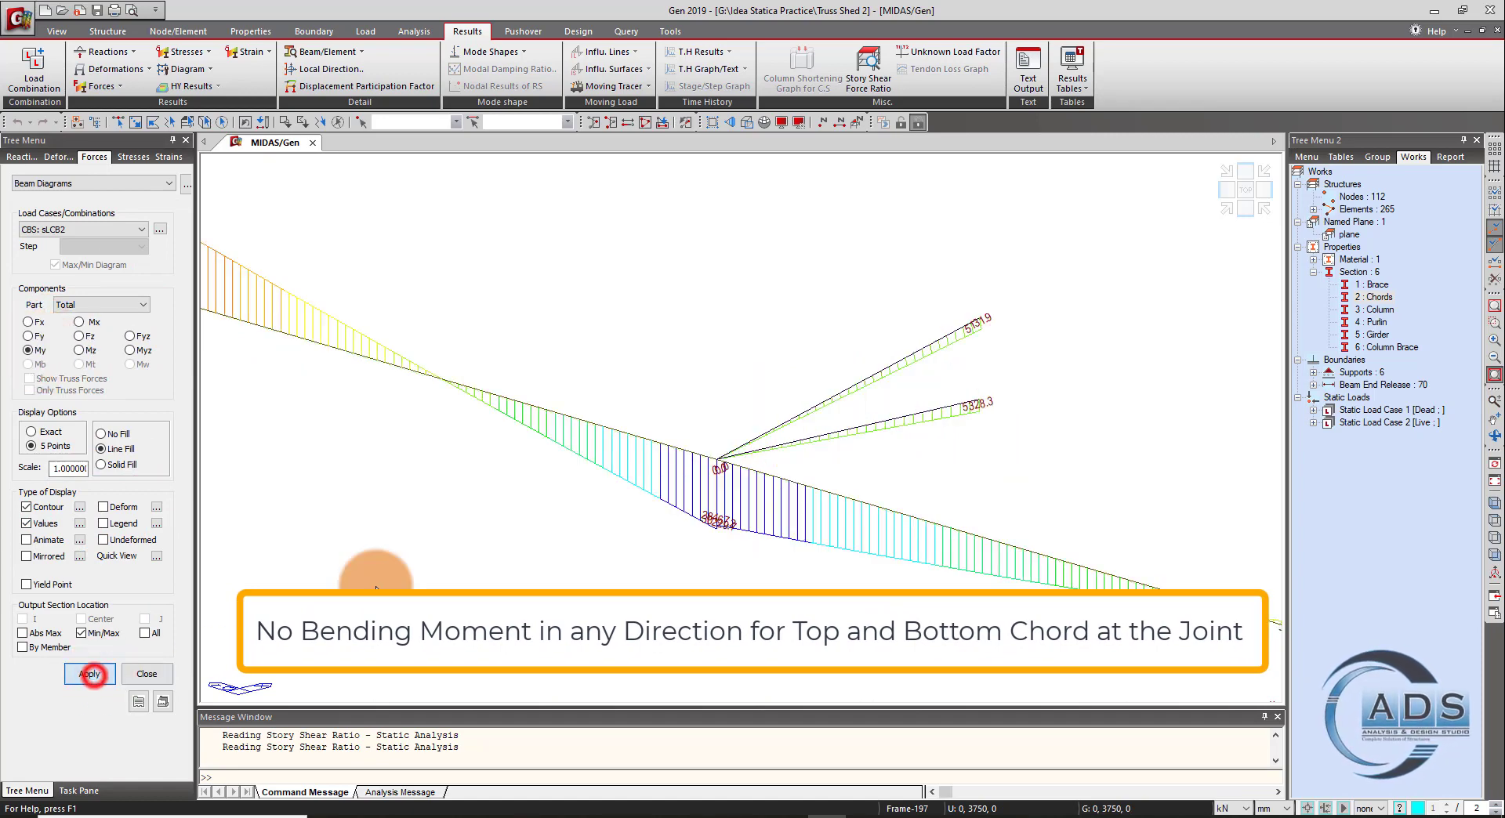
scroll(784, 493, up, 2)
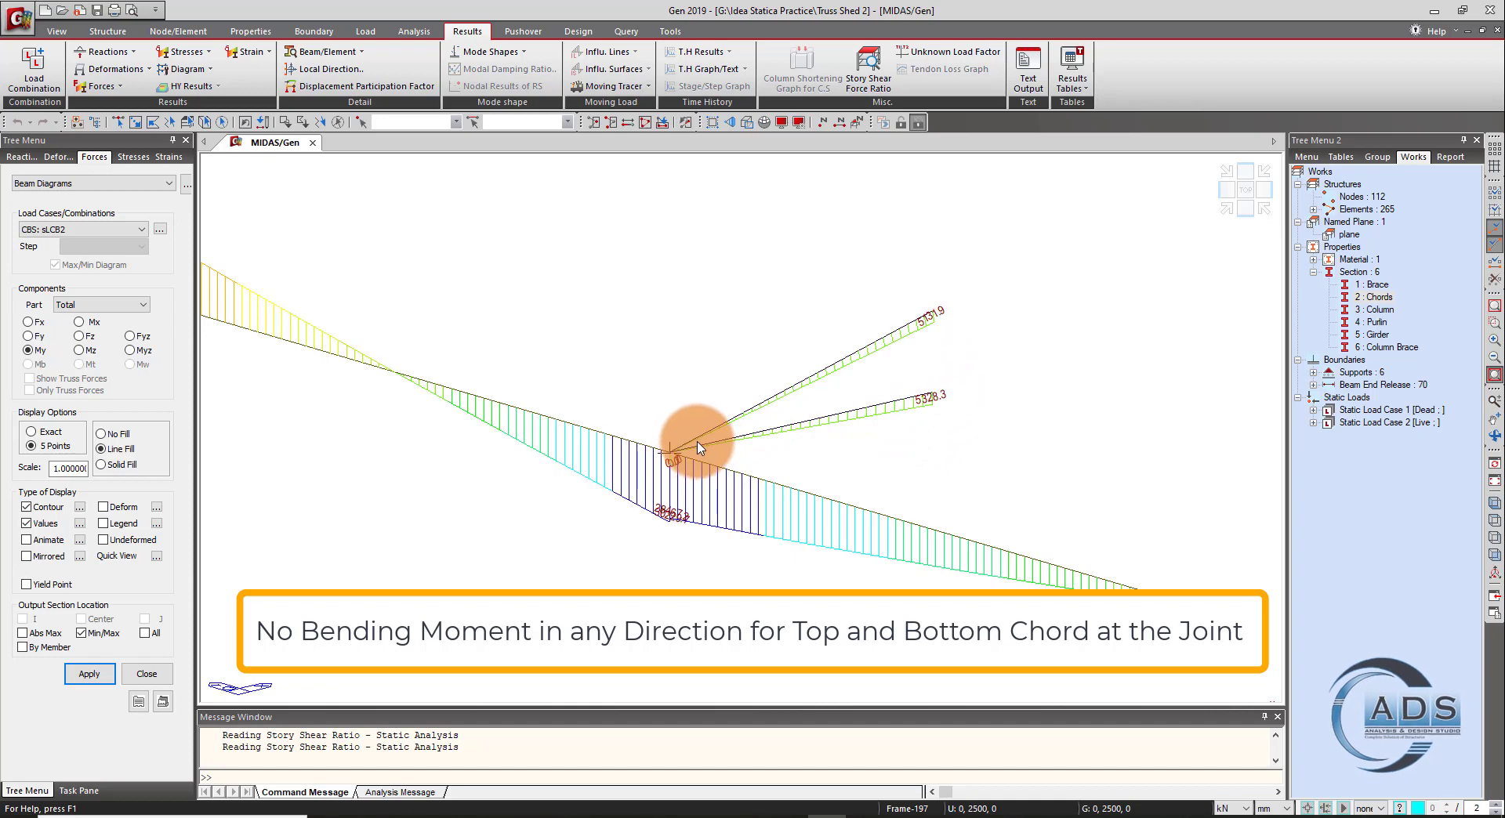
click(157, 554)
click(823, 362)
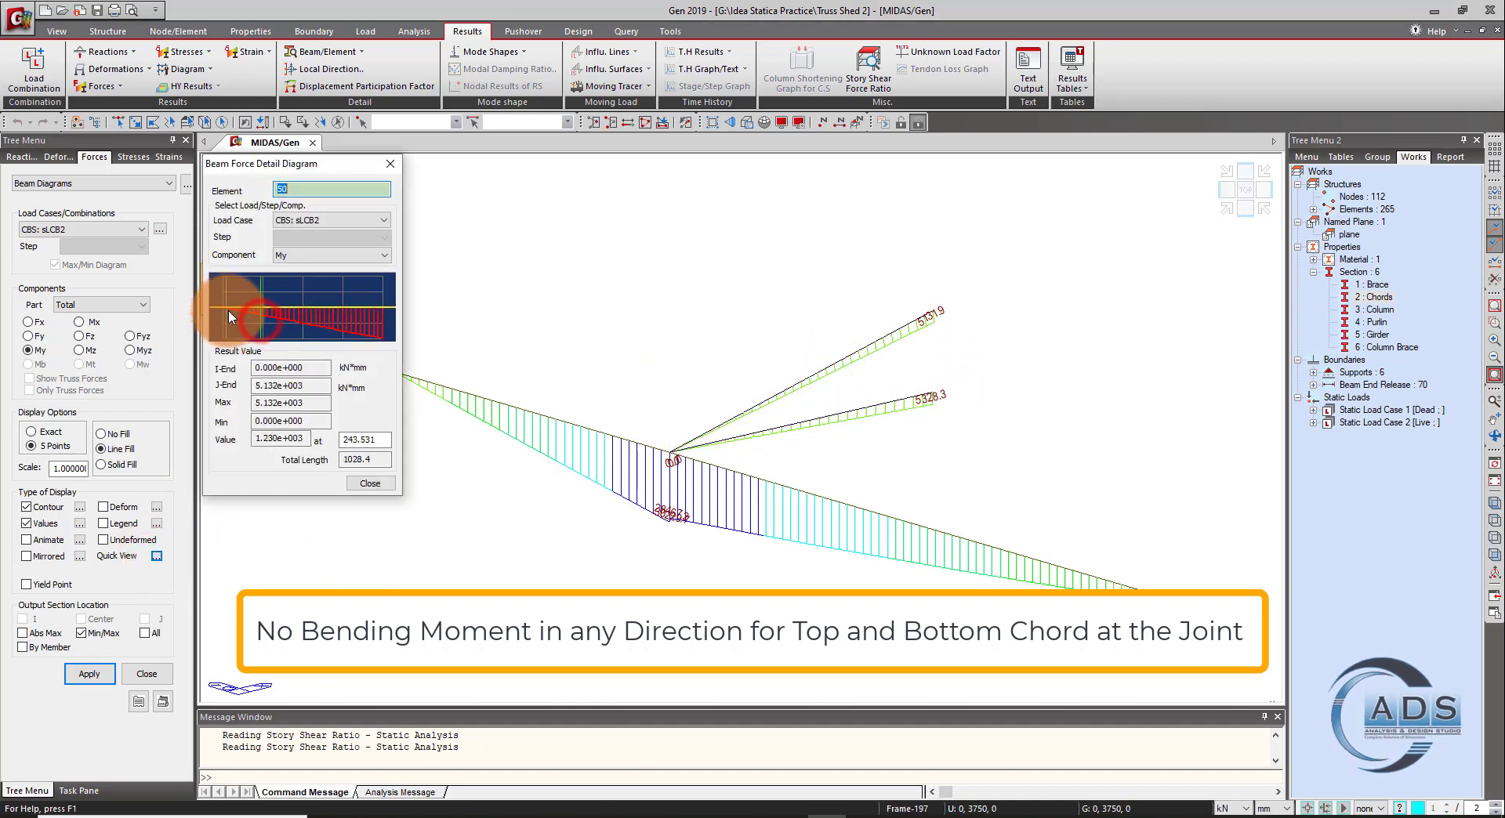
click(232, 311)
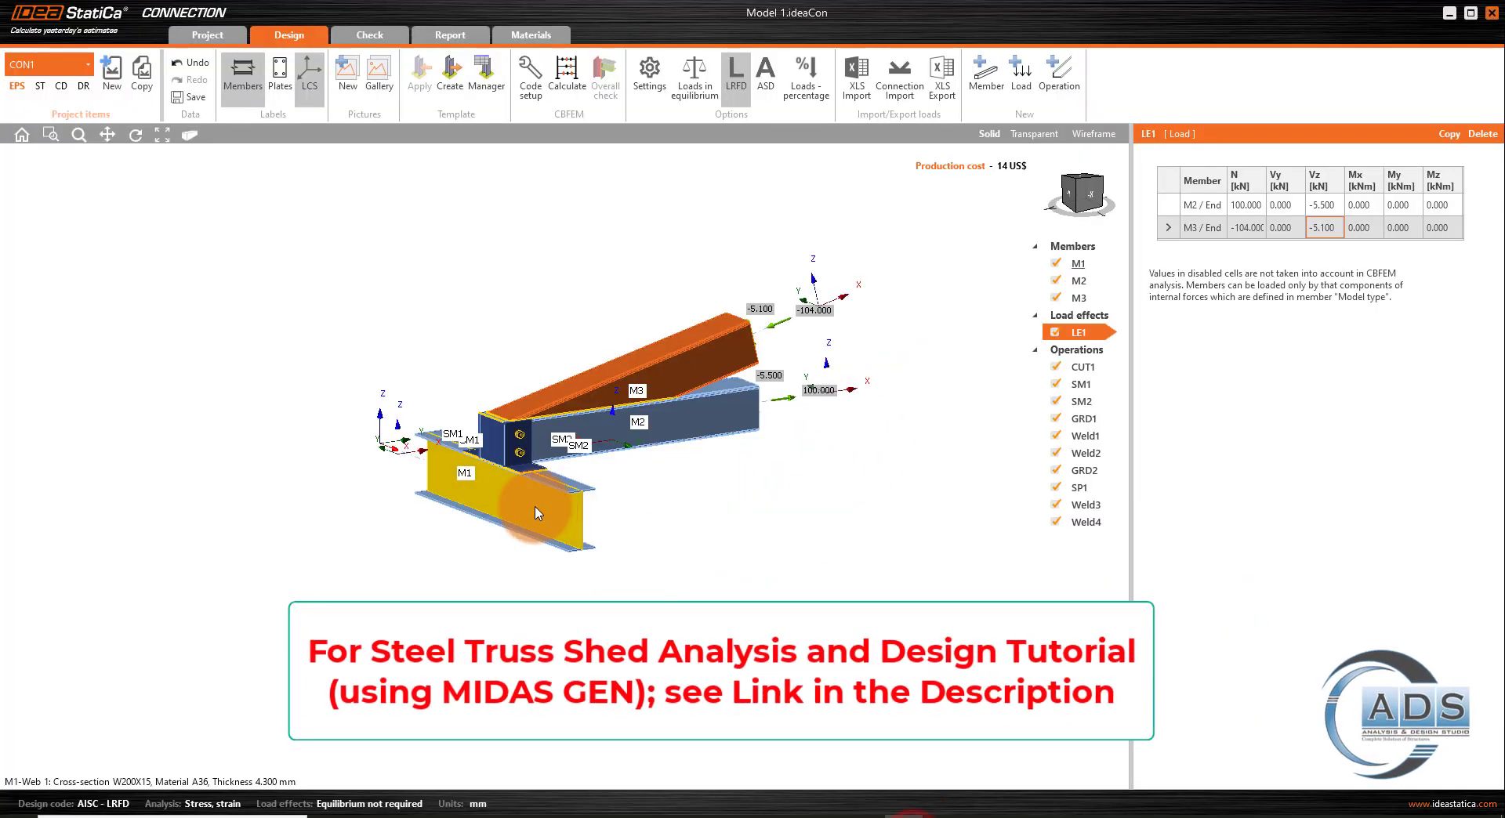
- Return to IDEA StatiCa and set the model type of members M2 and M3 to N-Vy-Vz
scroll(535, 506, up, 6)
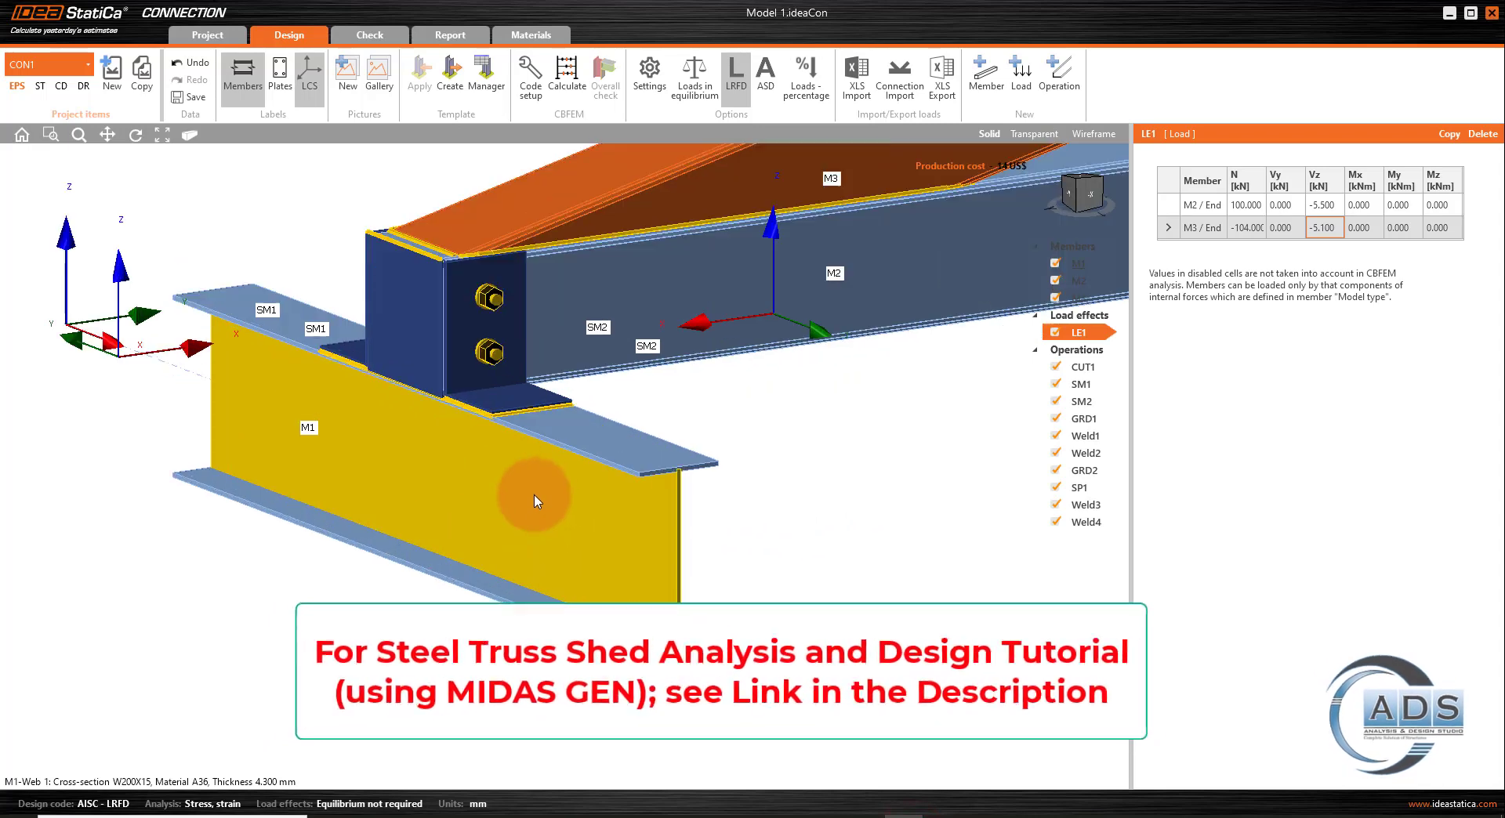
scroll(710, 500, down, 3)
click(734, 508)
click(1082, 202)
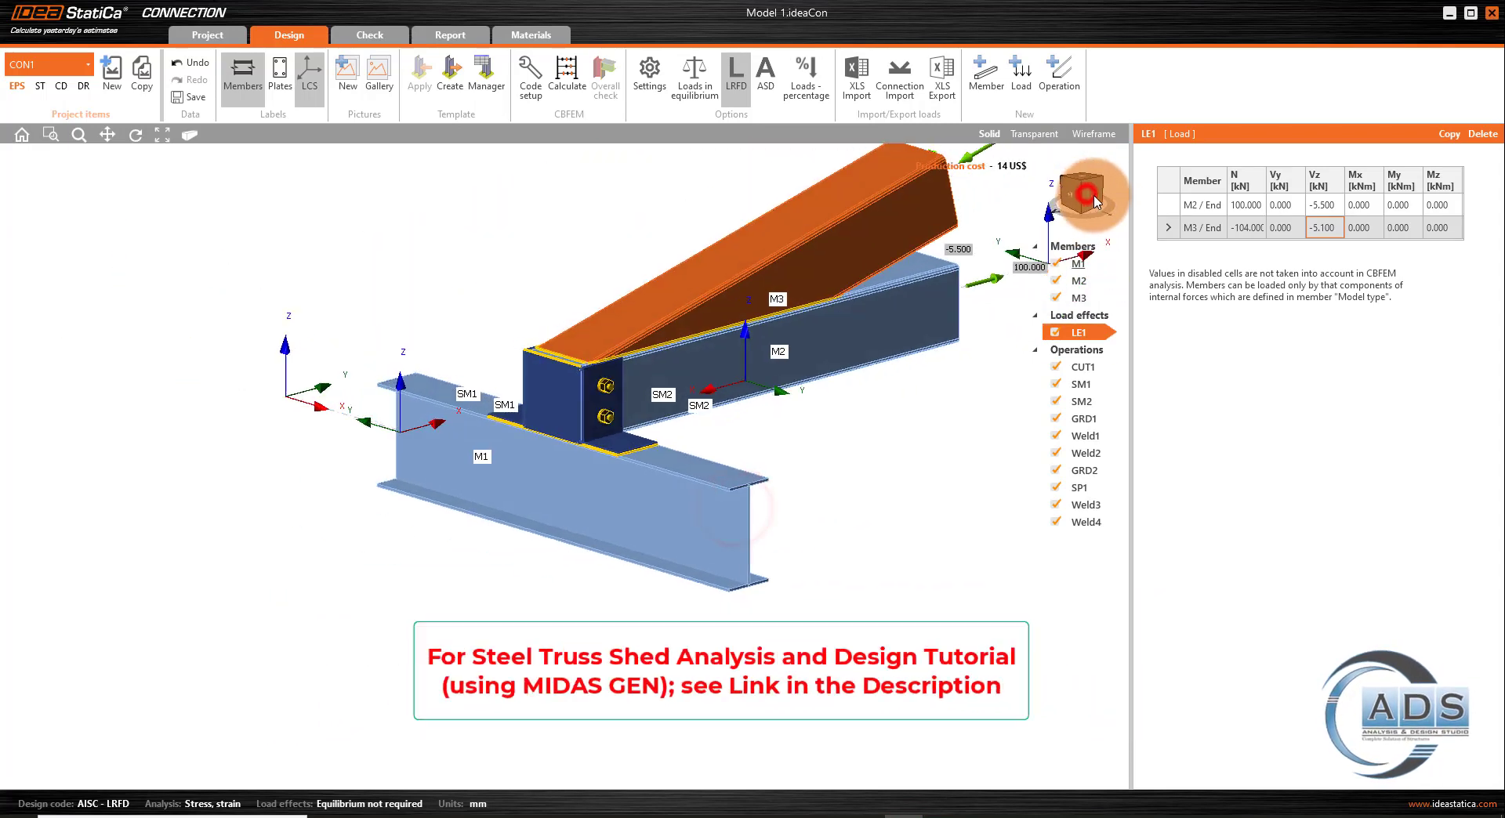
middle_drag(881, 445, 859, 496)
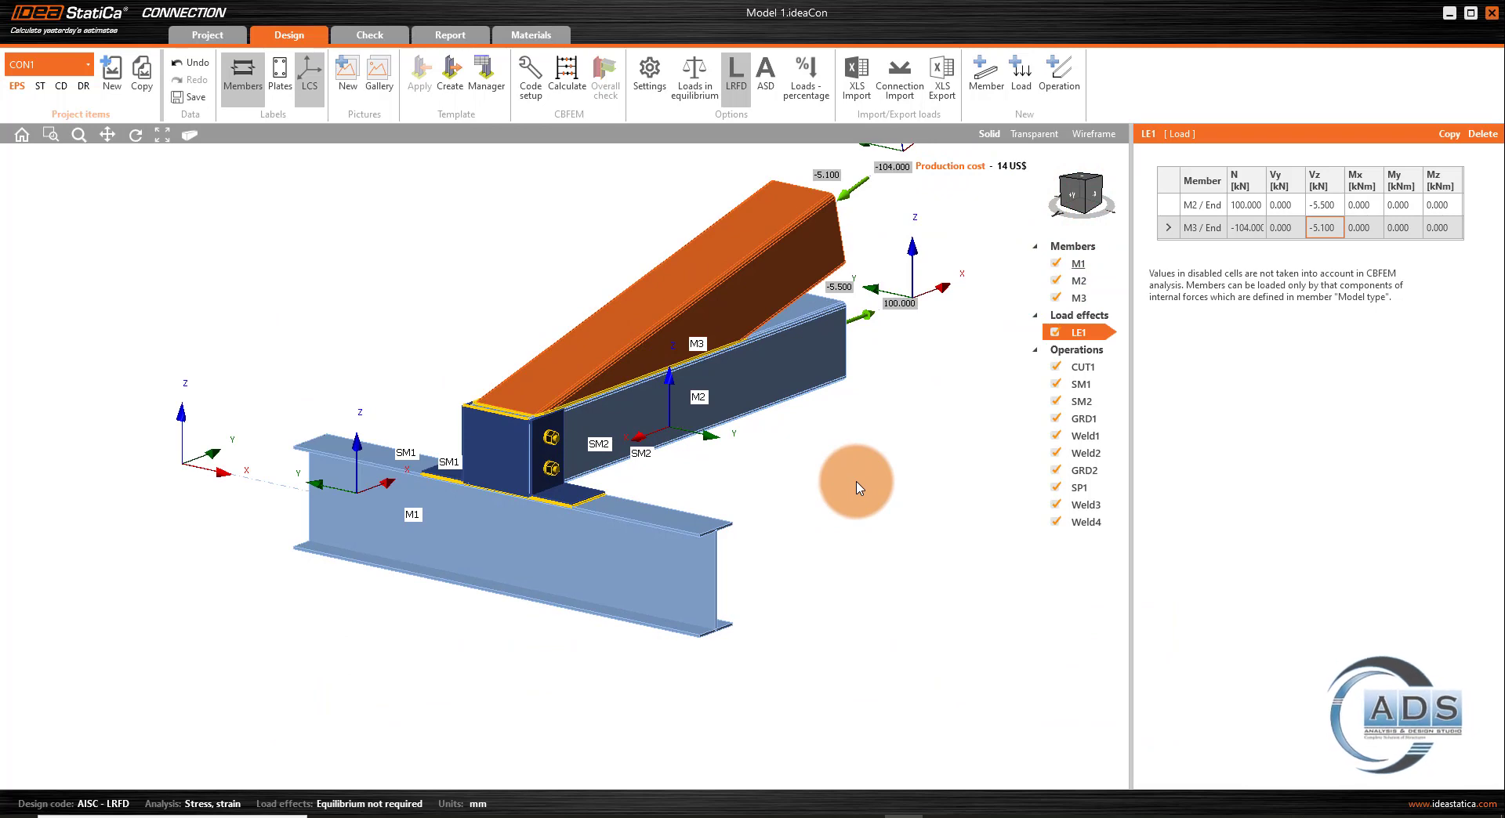
right_drag(858, 487, 799, 442)
click(1089, 281)
click(1095, 309)
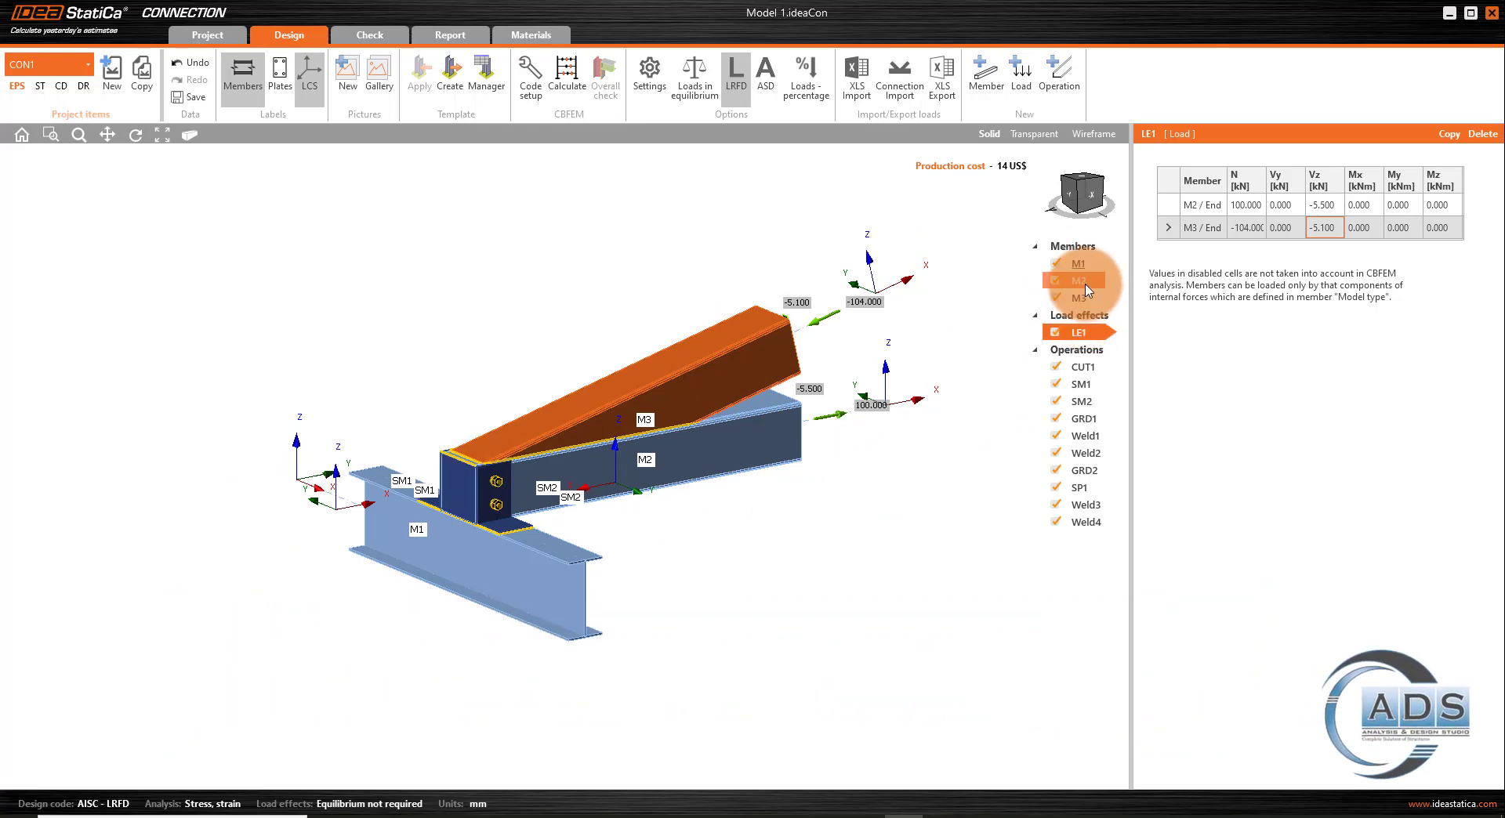
click(1080, 281)
click(1303, 437)
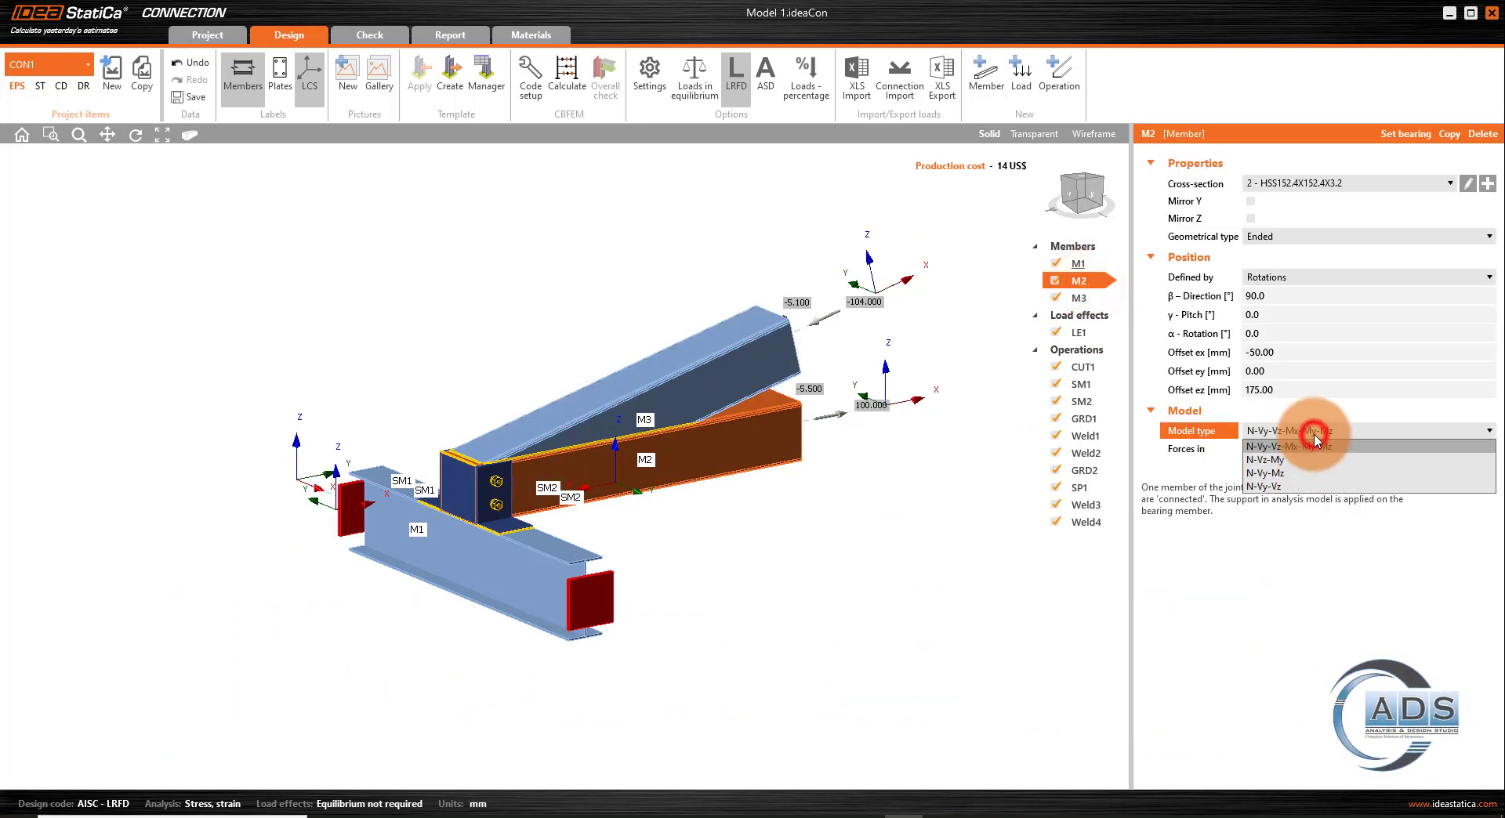
click(1282, 486)
click(1078, 298)
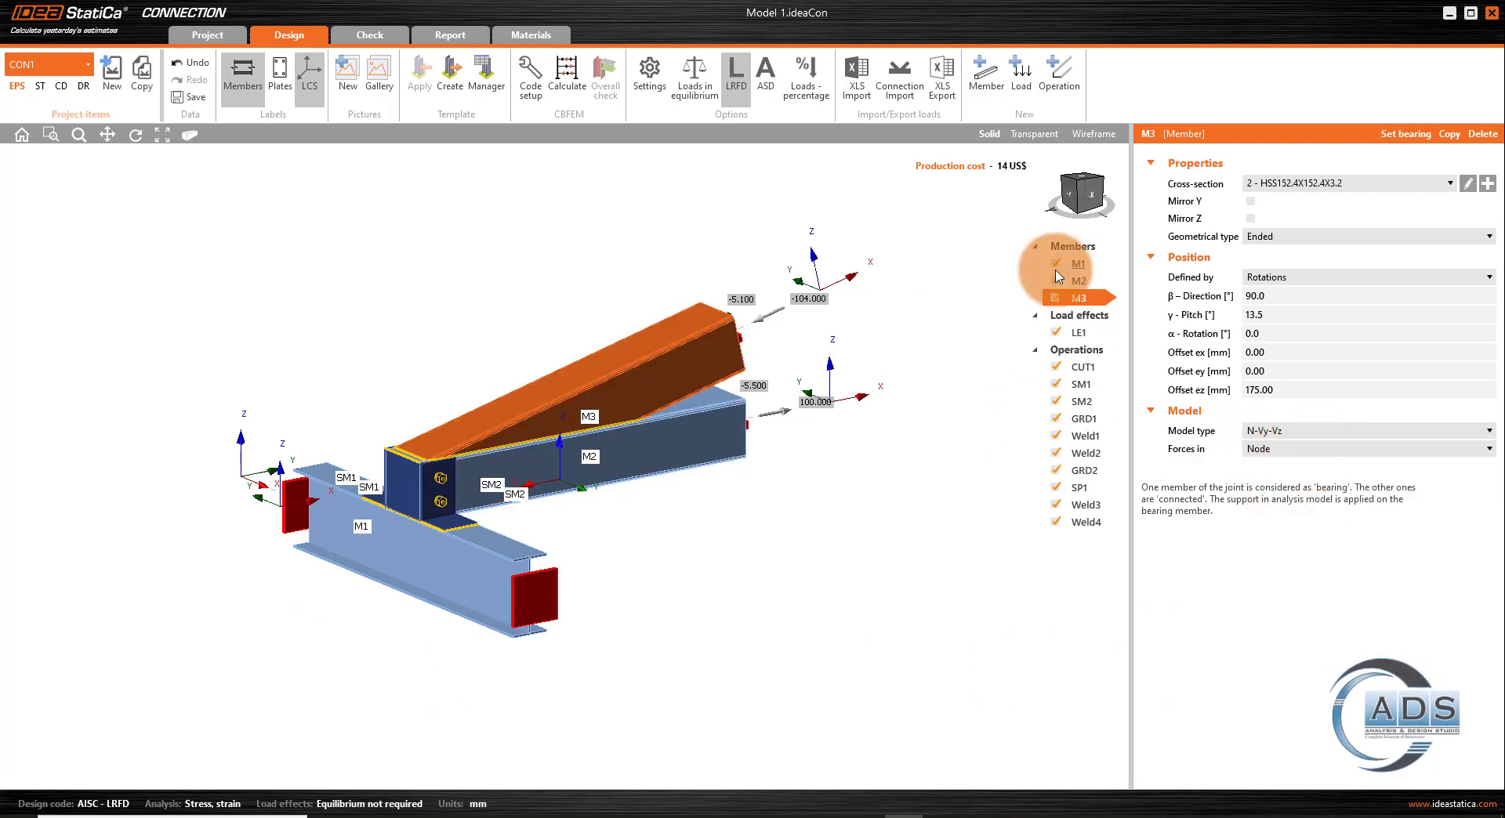
- Show the connection as a wireframe from the -X side and examine M2's load diagram for LE1 around the bolts
click(1089, 205)
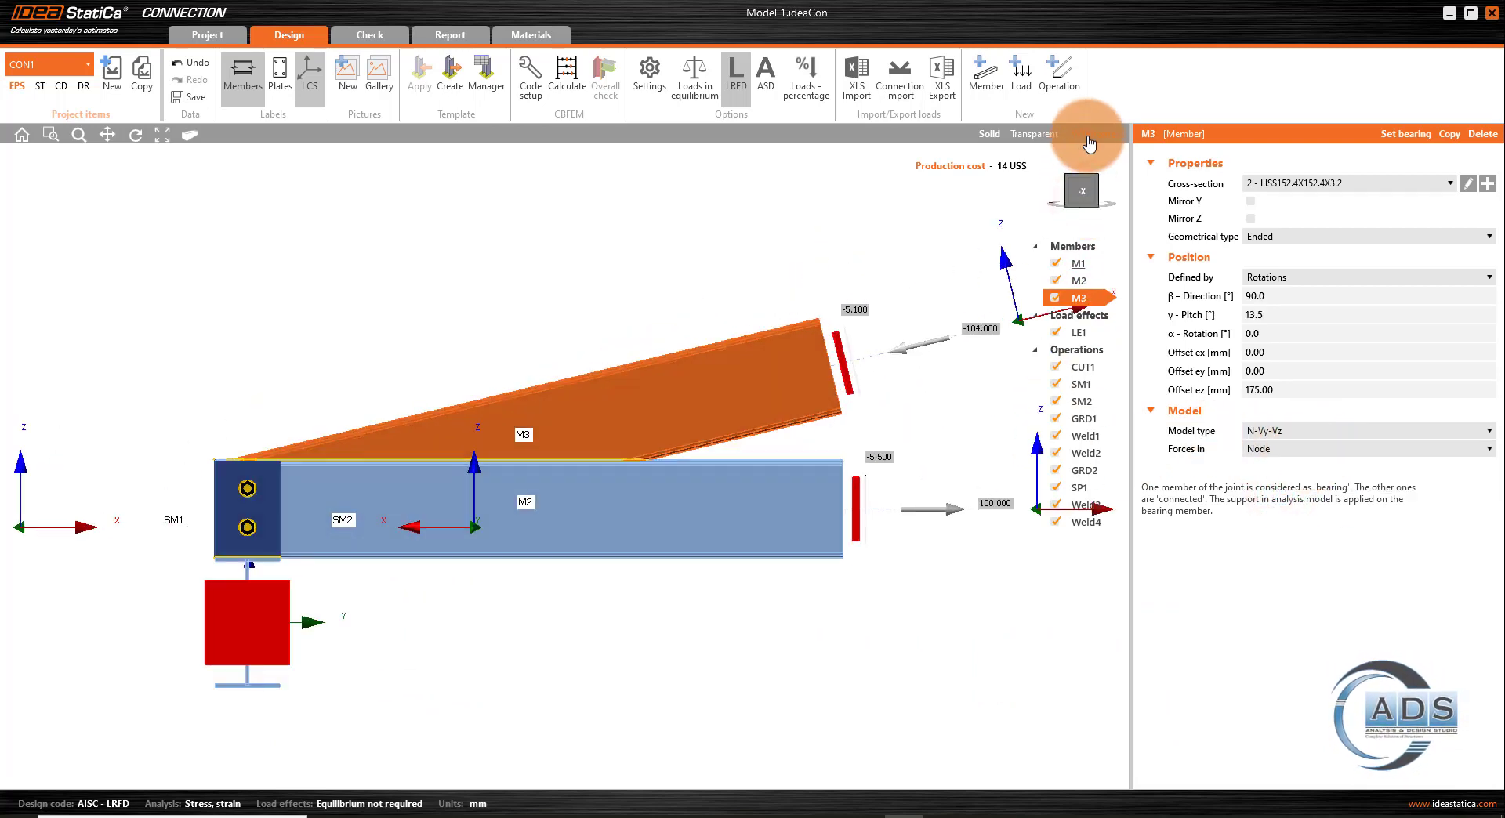
click(1096, 134)
mouse_move(598, 496)
mouse_down()
mouse_move(631, 477)
mouse_move(844, 453)
mouse_up()
click(1078, 332)
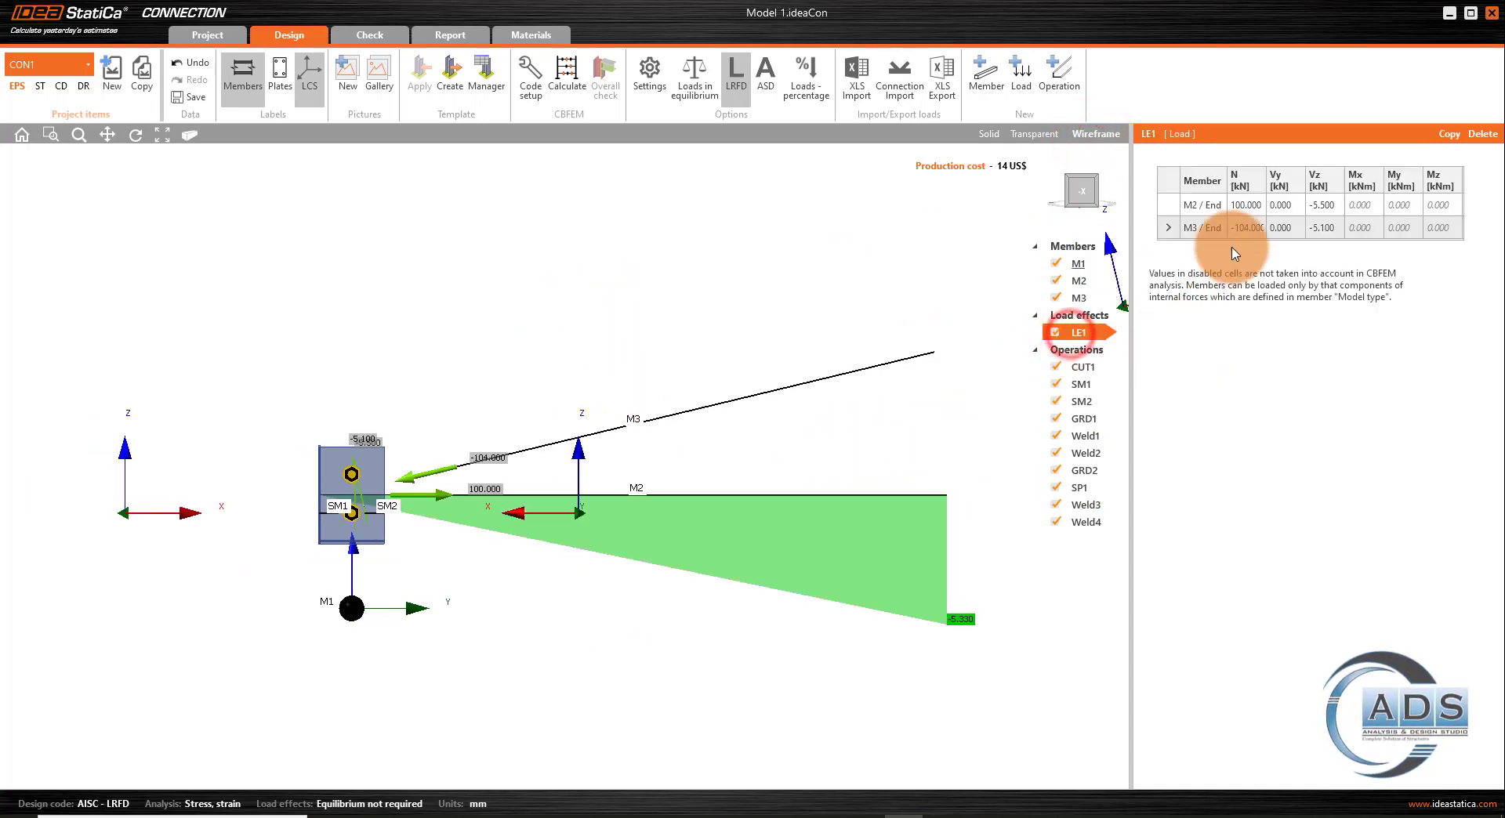
click(1211, 207)
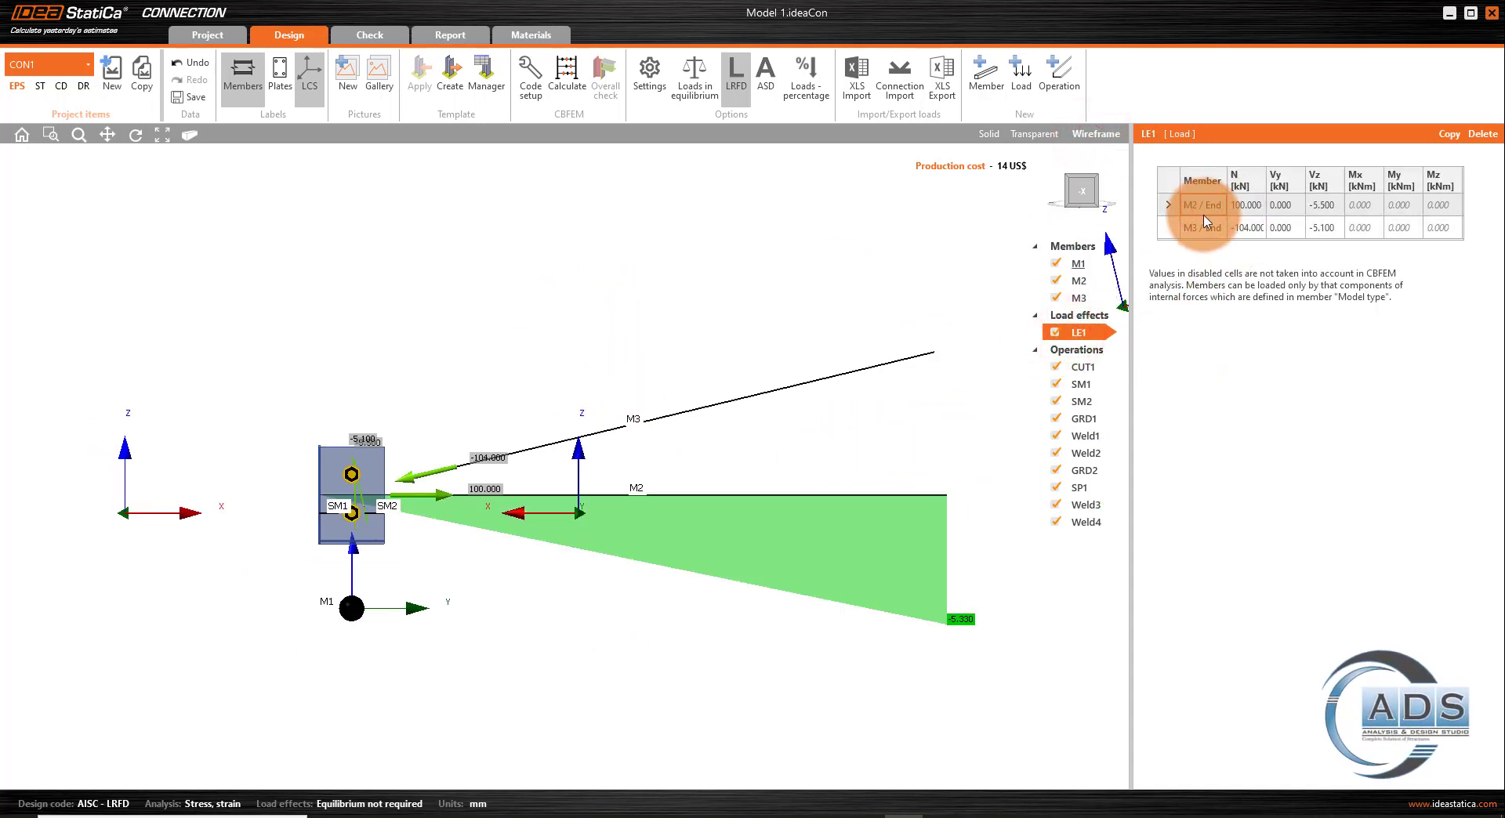
scroll(466, 561, up, 3)
scroll(360, 495, up, 3)
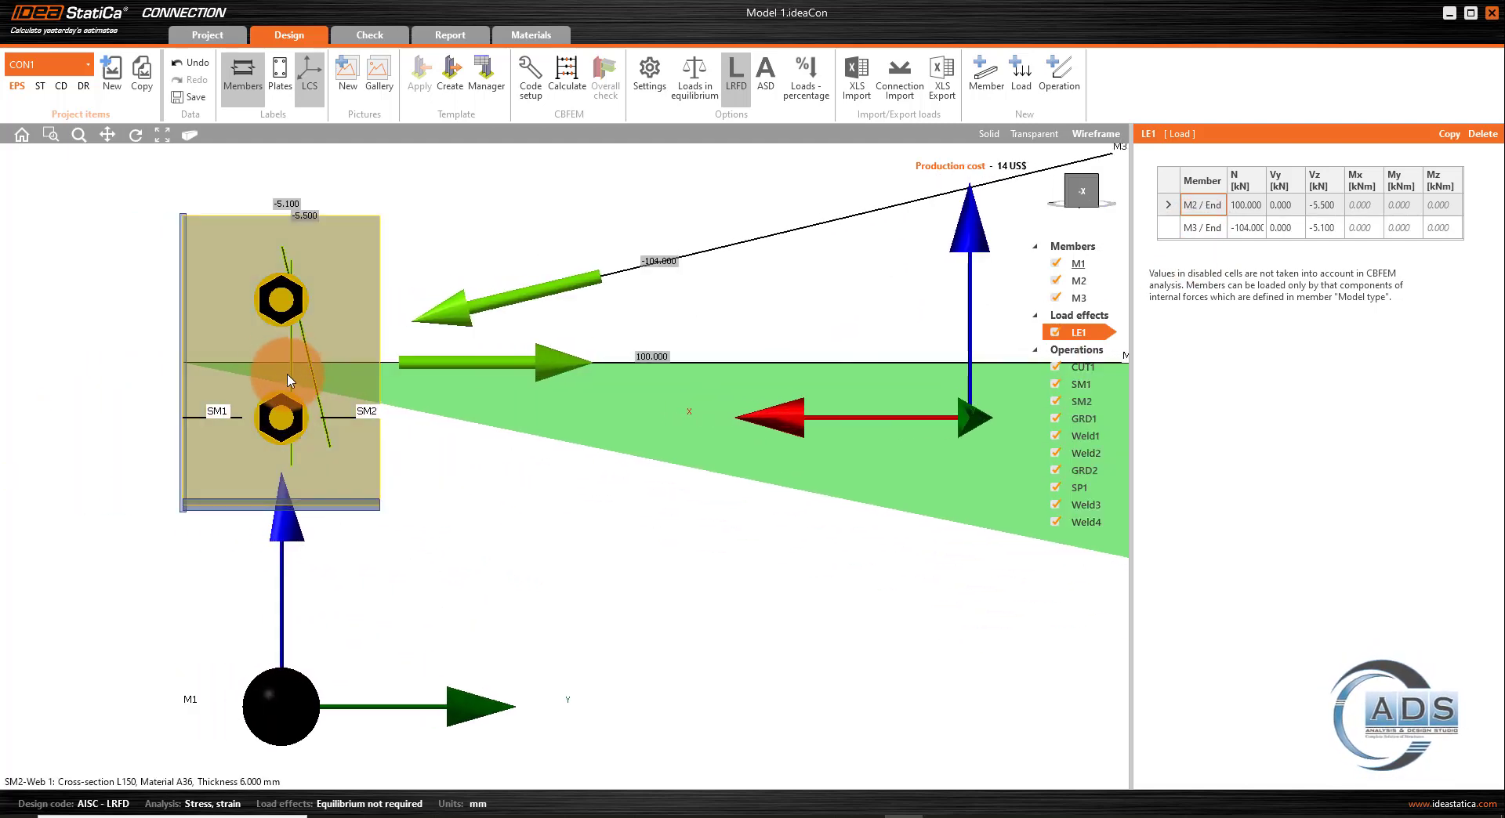
click(688, 520)
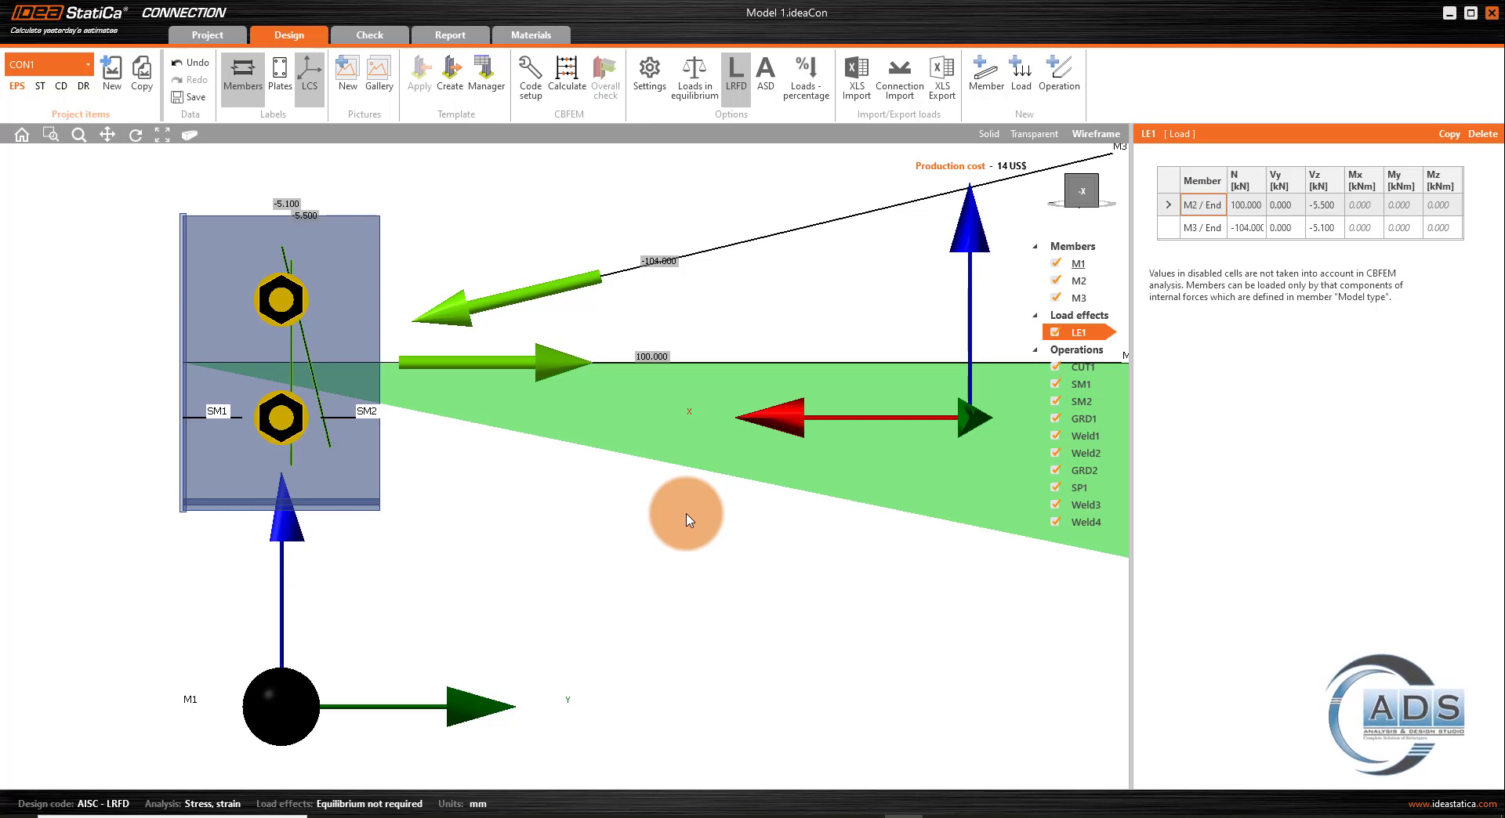
scroll(688, 519, down, 5)
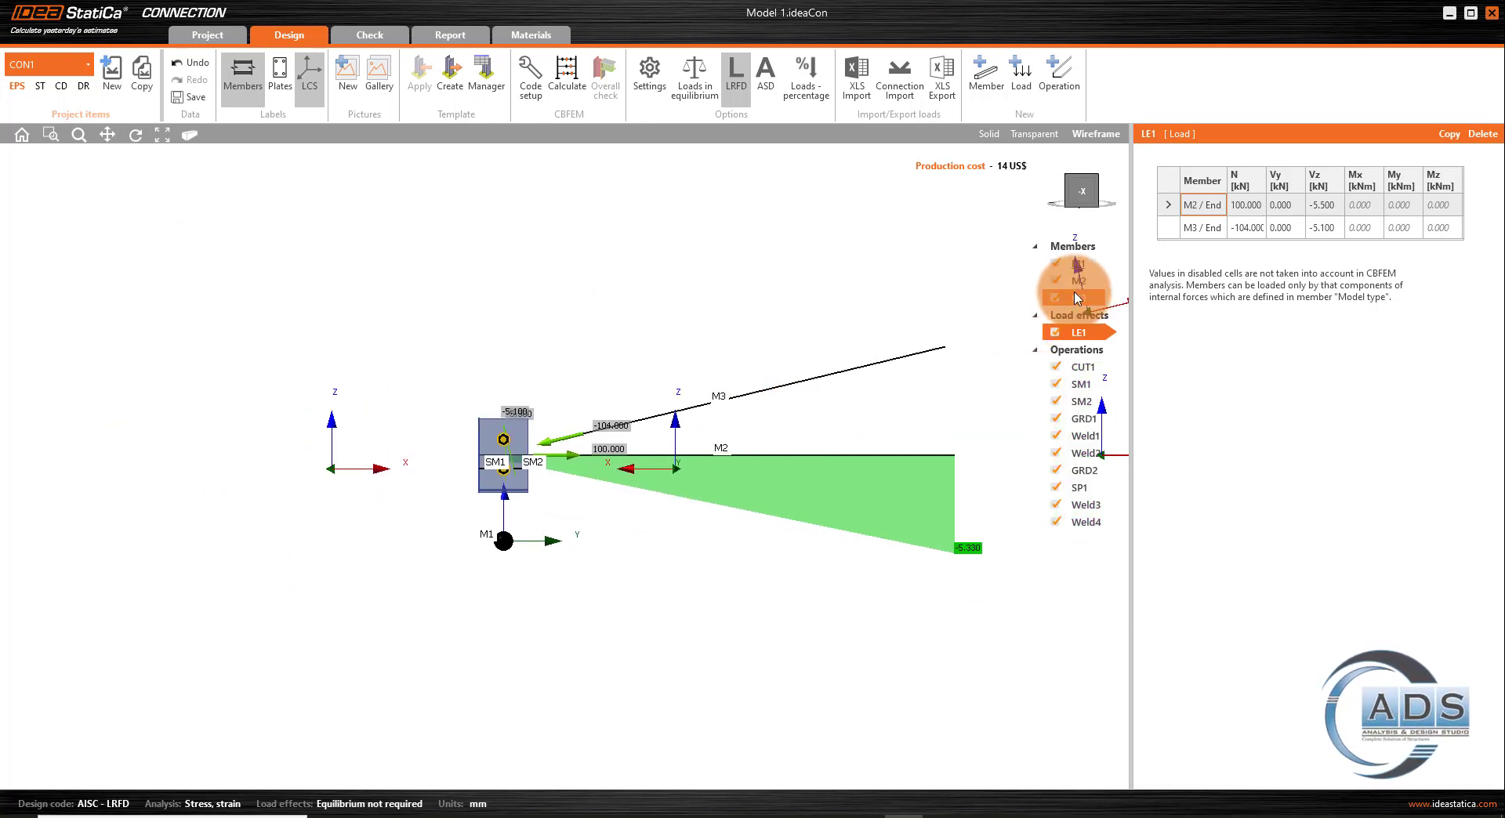
- Set member M2's forces to act in Bolts and check its LE1 load diagram at the bolt group
click(1079, 281)
scroll(780, 463, up, 3)
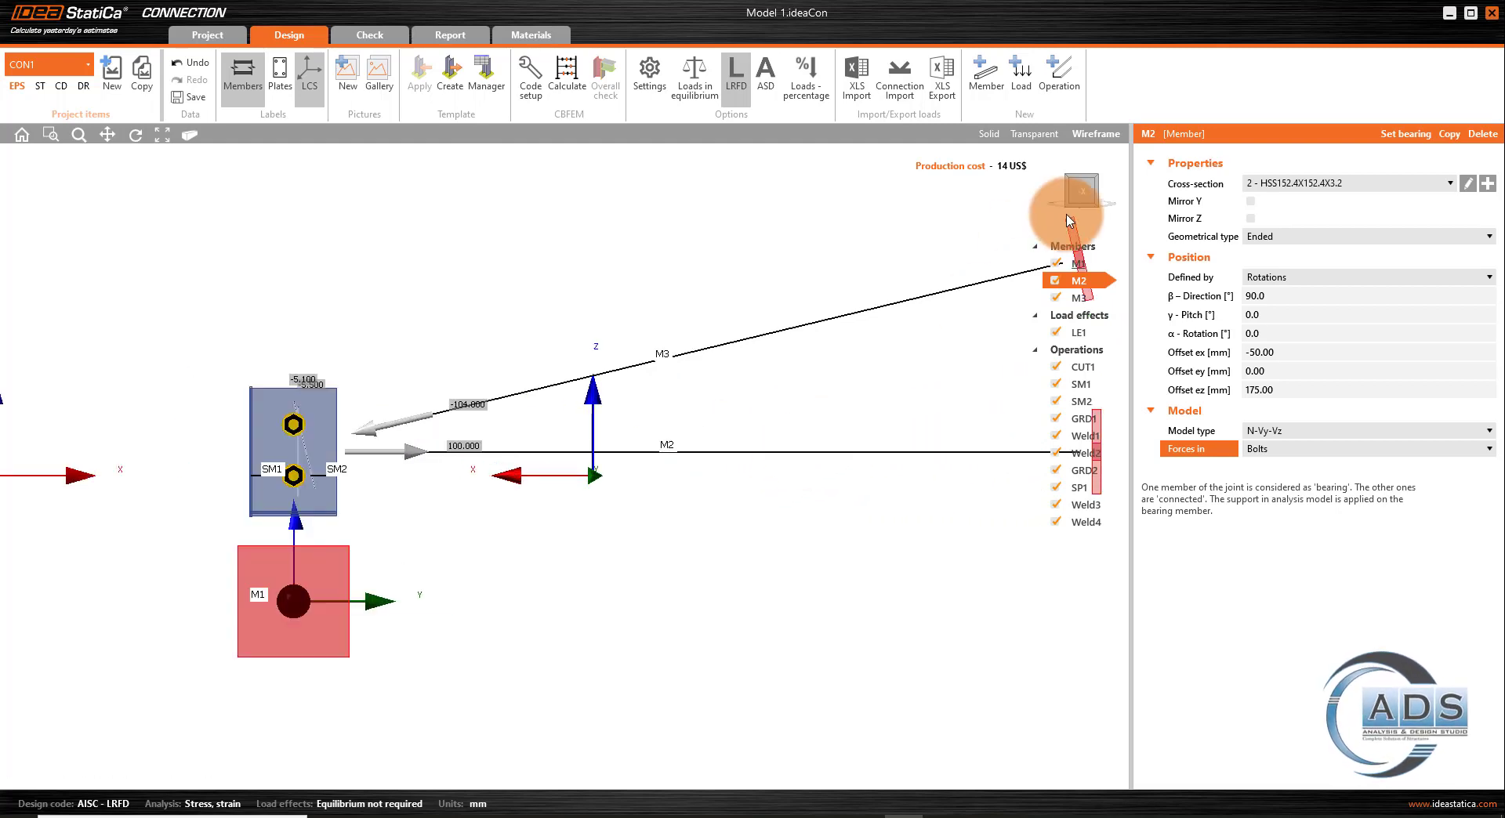
click(1078, 332)
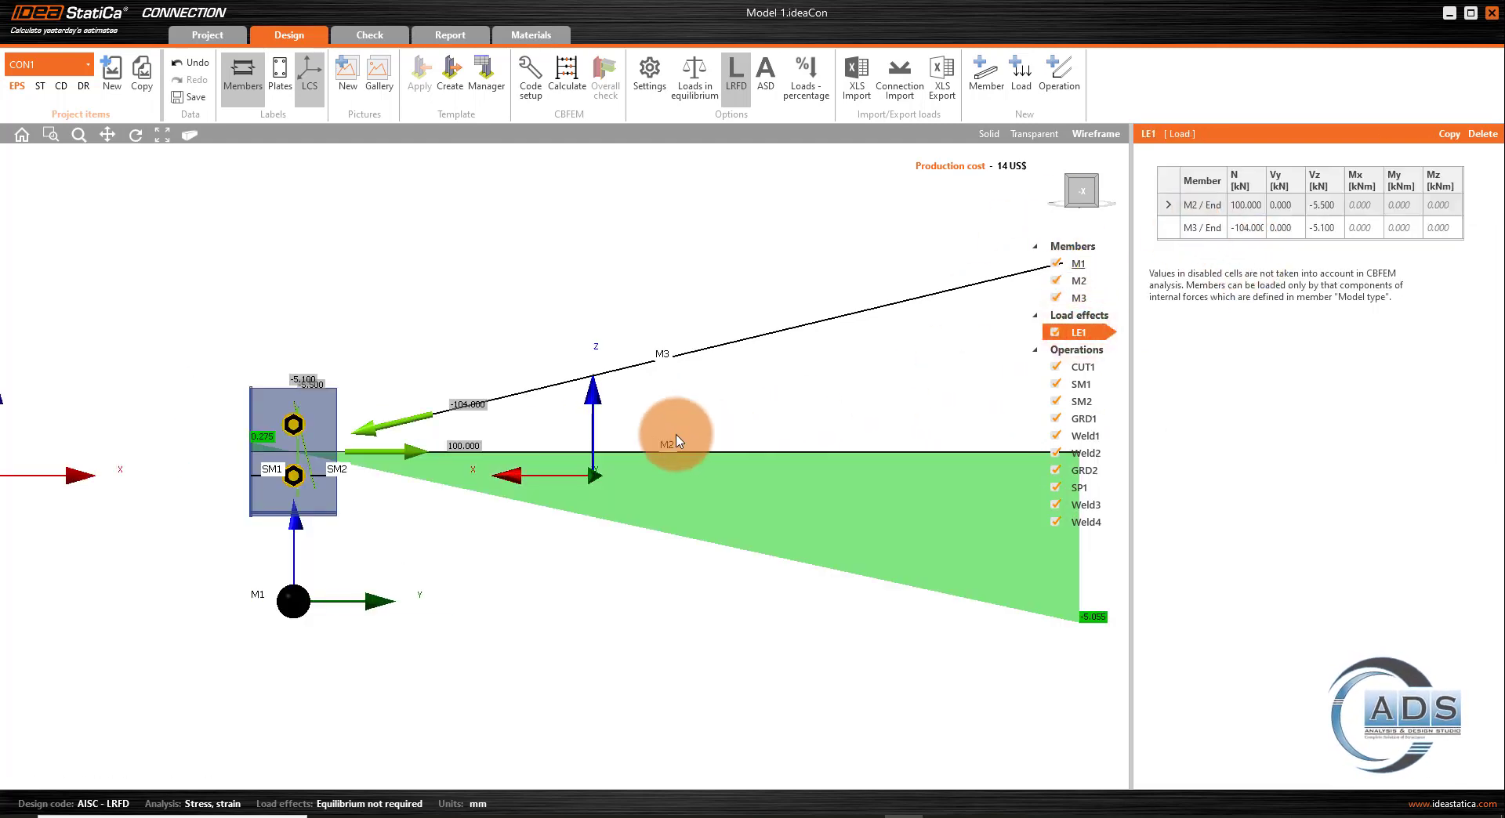
scroll(658, 469, up, 4)
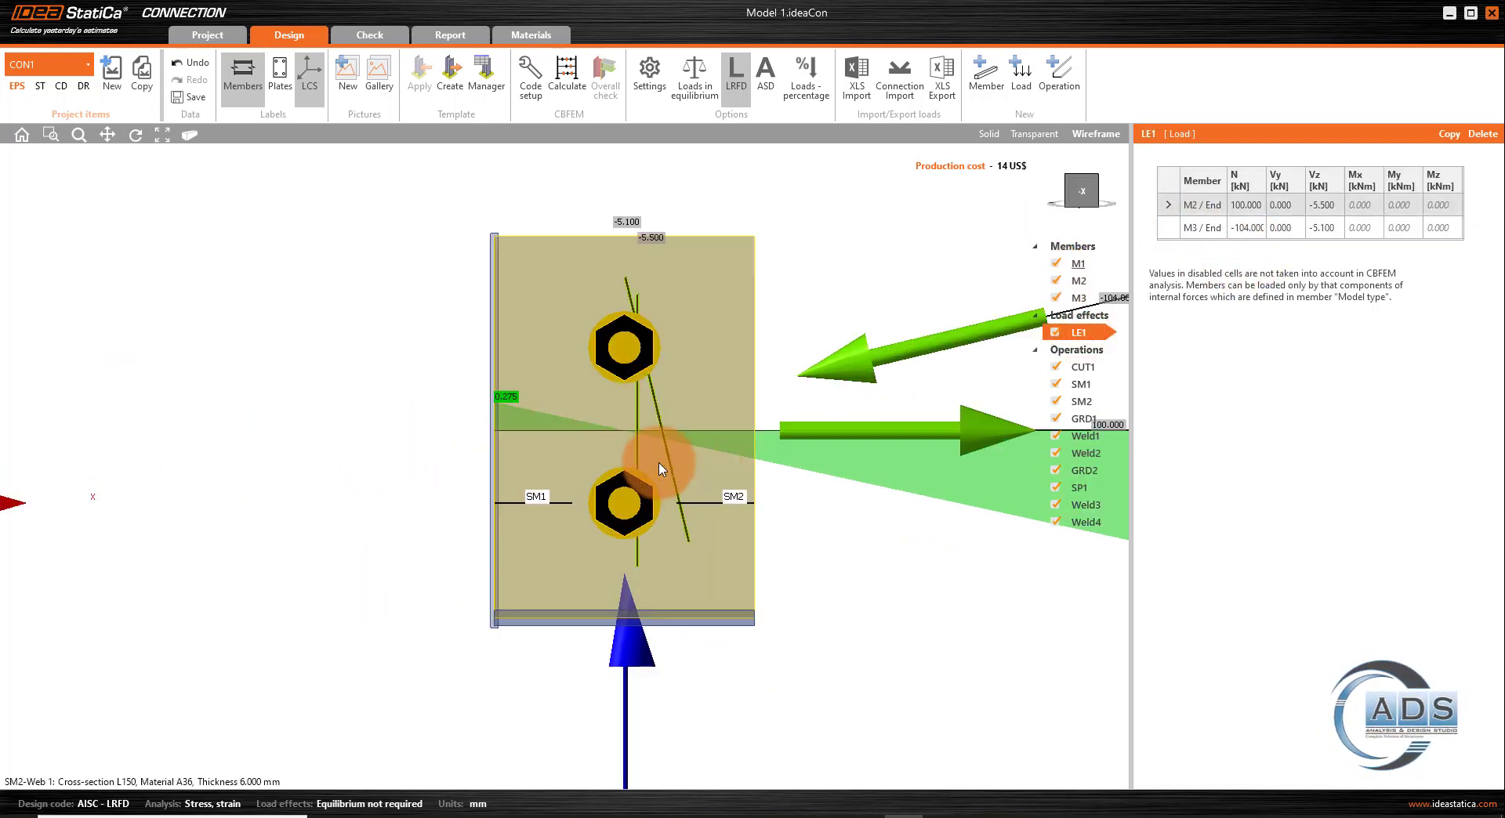
- Check M2's load diagram at the bolt group and set member M3's forces to act in Bolts
scroll(637, 440, up, 3)
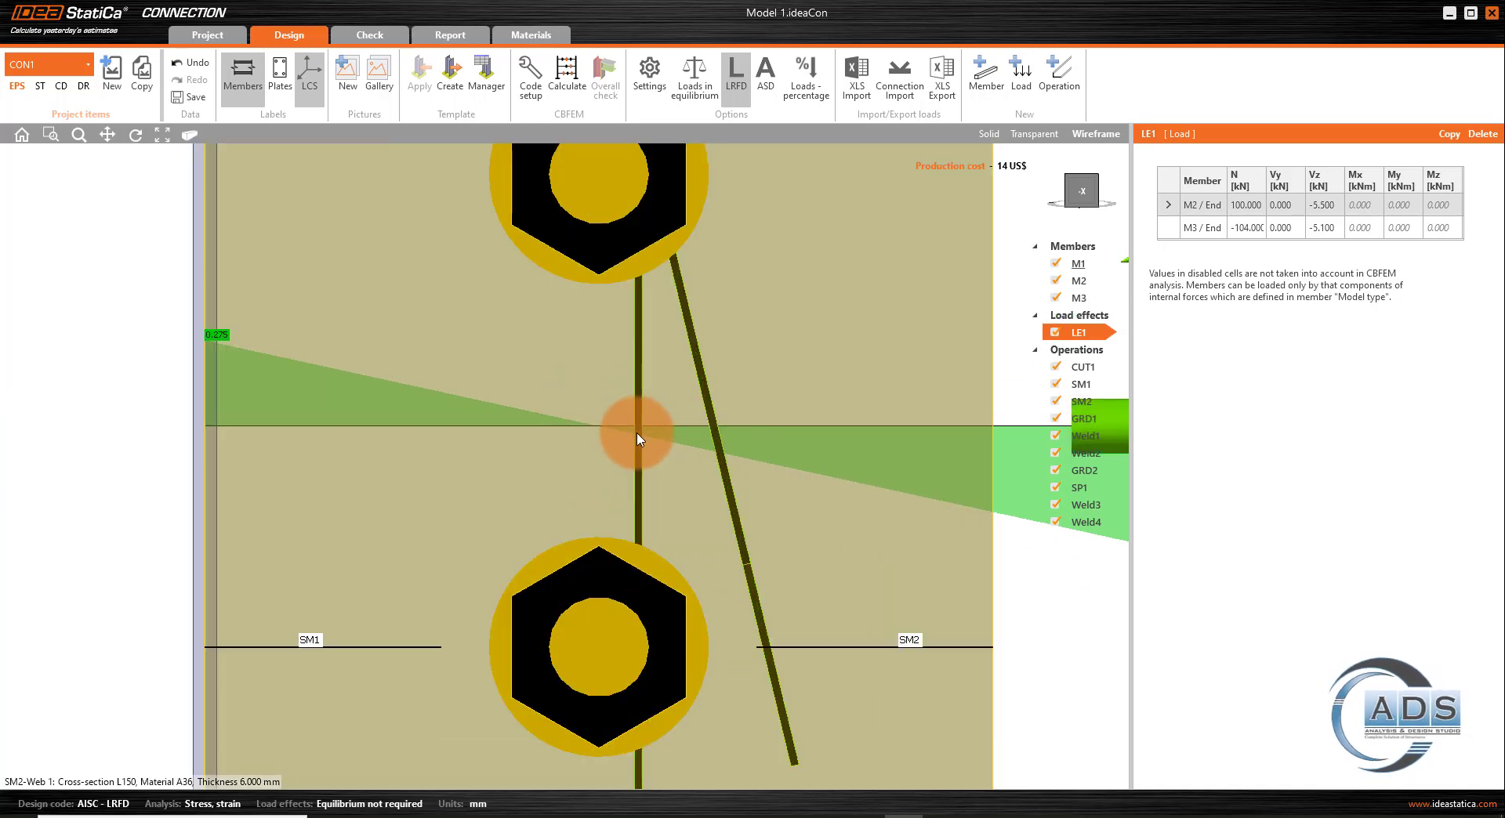
scroll(637, 439, down, 4)
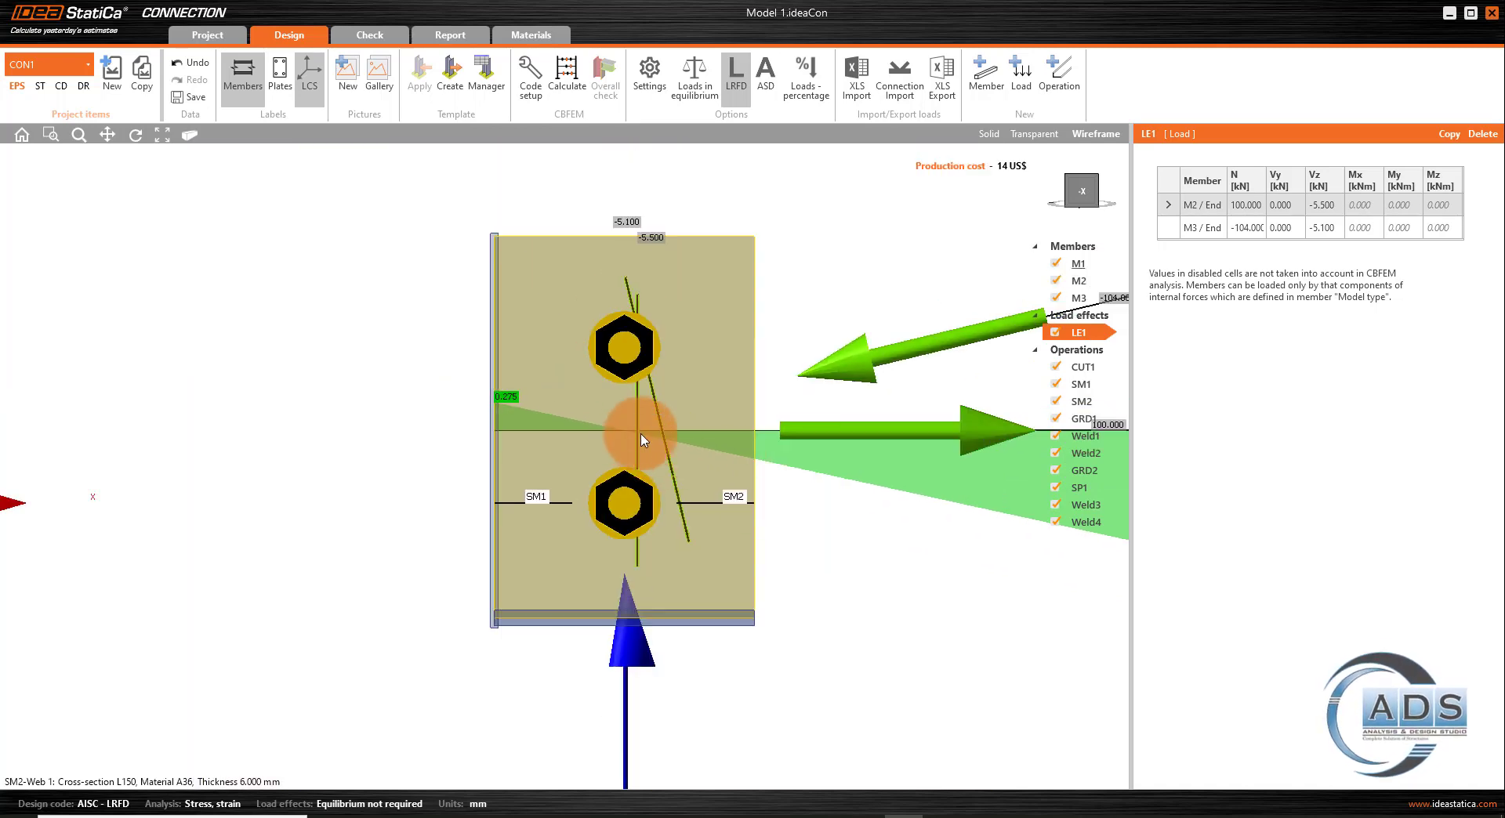
scroll(631, 439, down, 5)
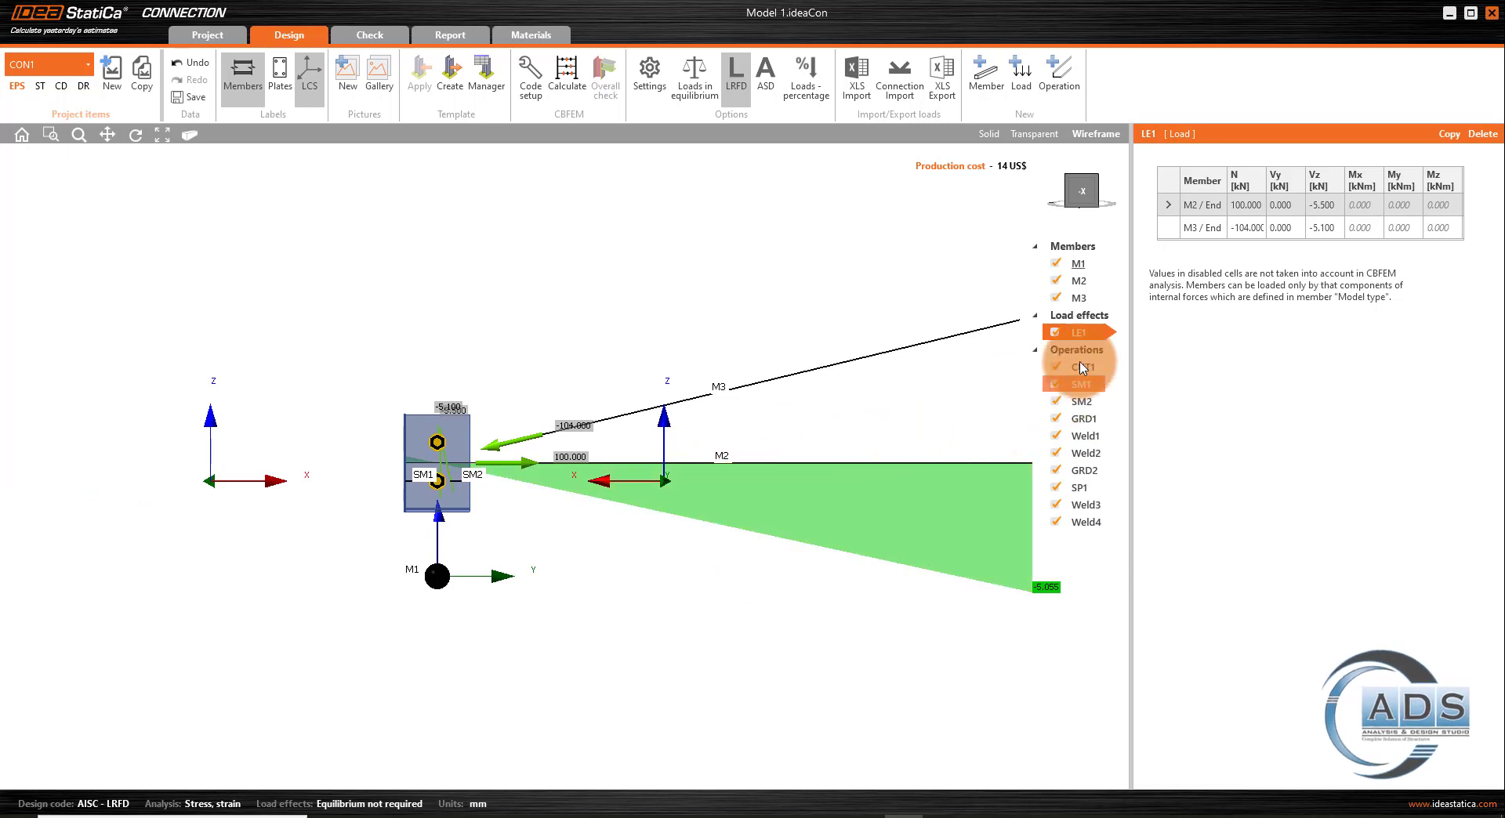
click(1081, 298)
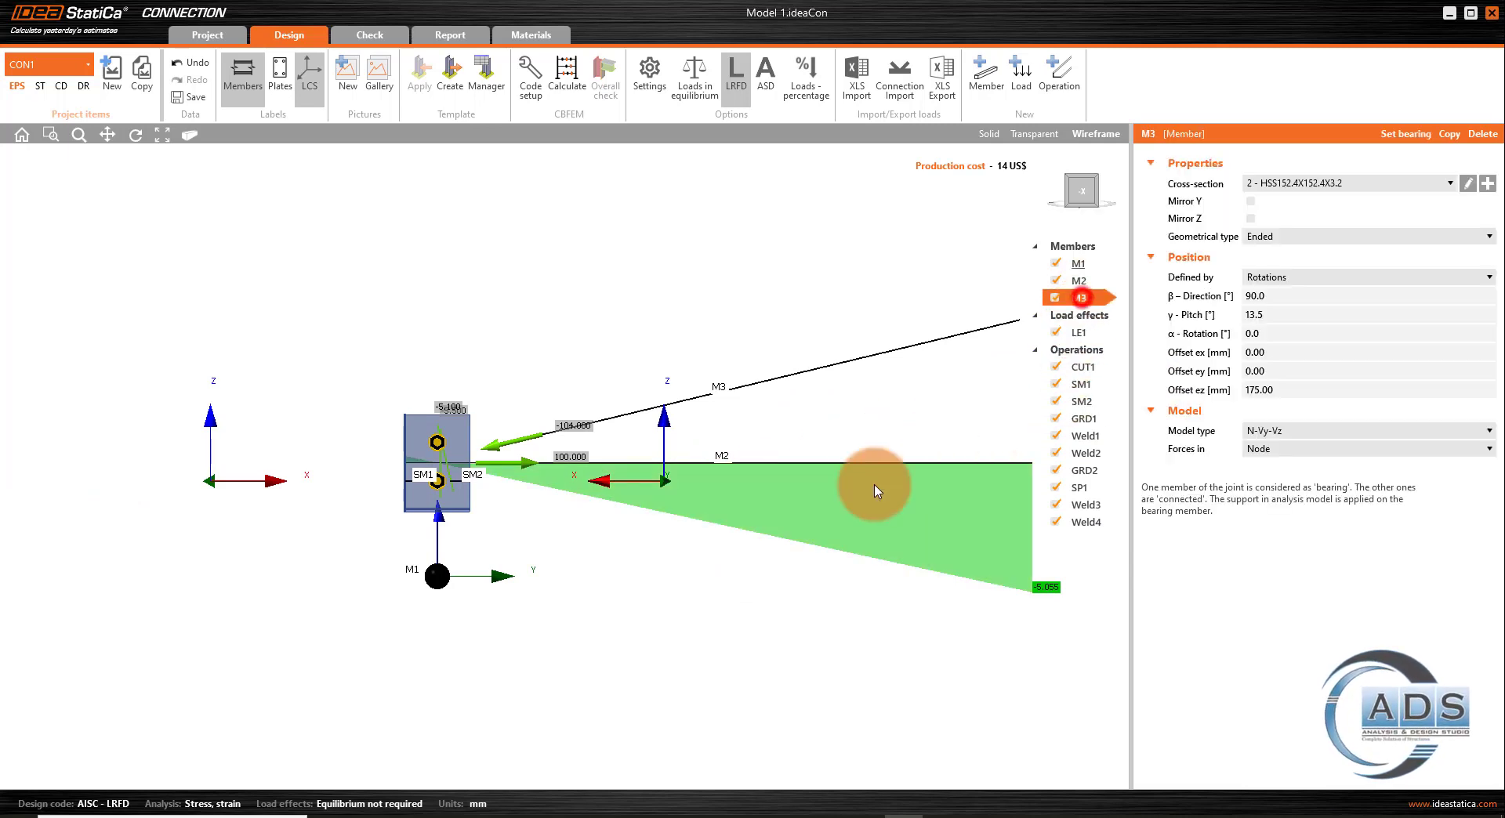
click(1316, 453)
click(1284, 474)
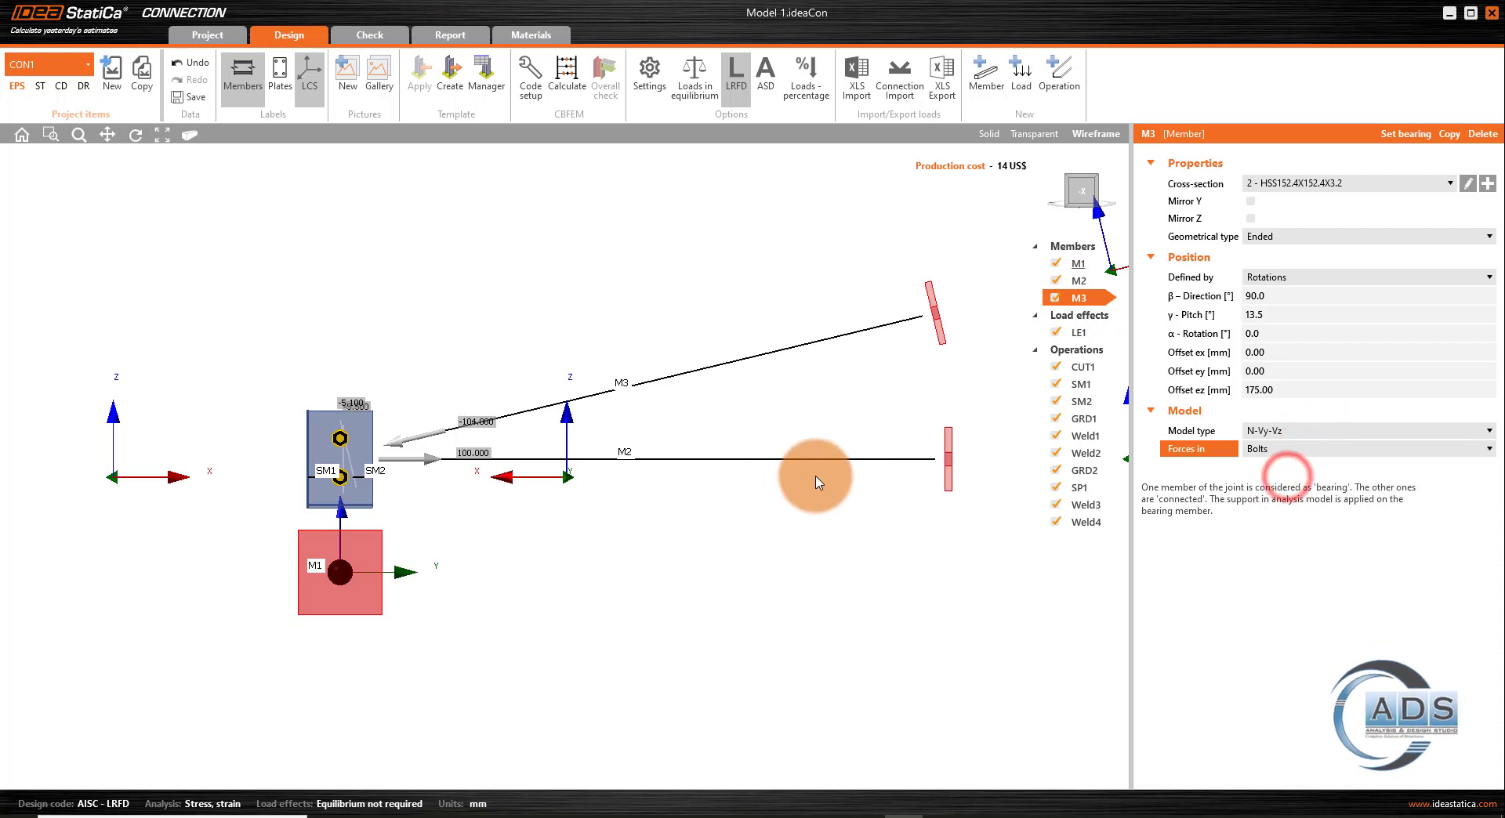
- Calculate the connection and review the overall check of the model from the -X side and in 3D
click(1082, 193)
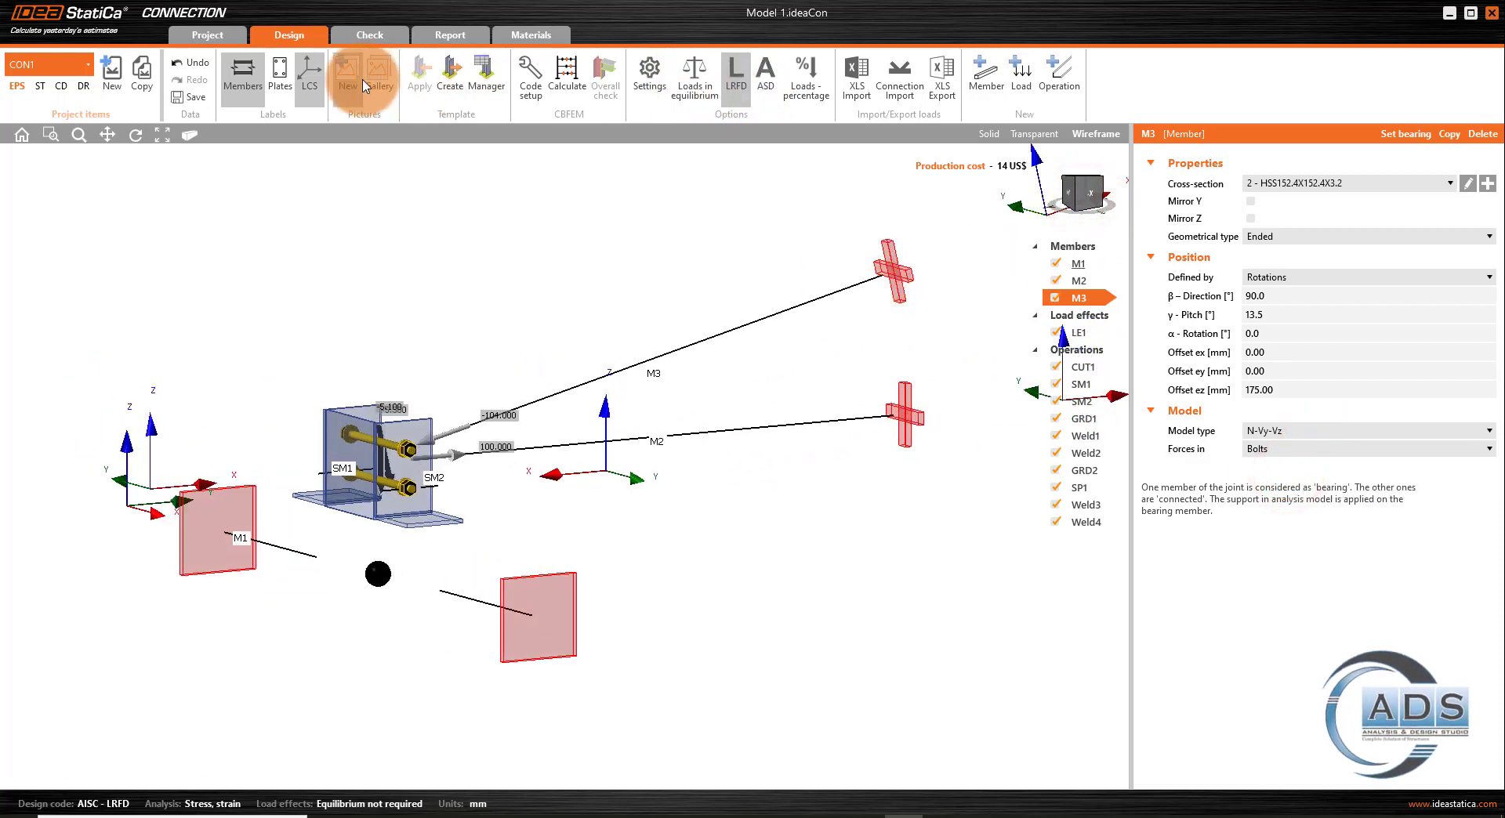
click(566, 74)
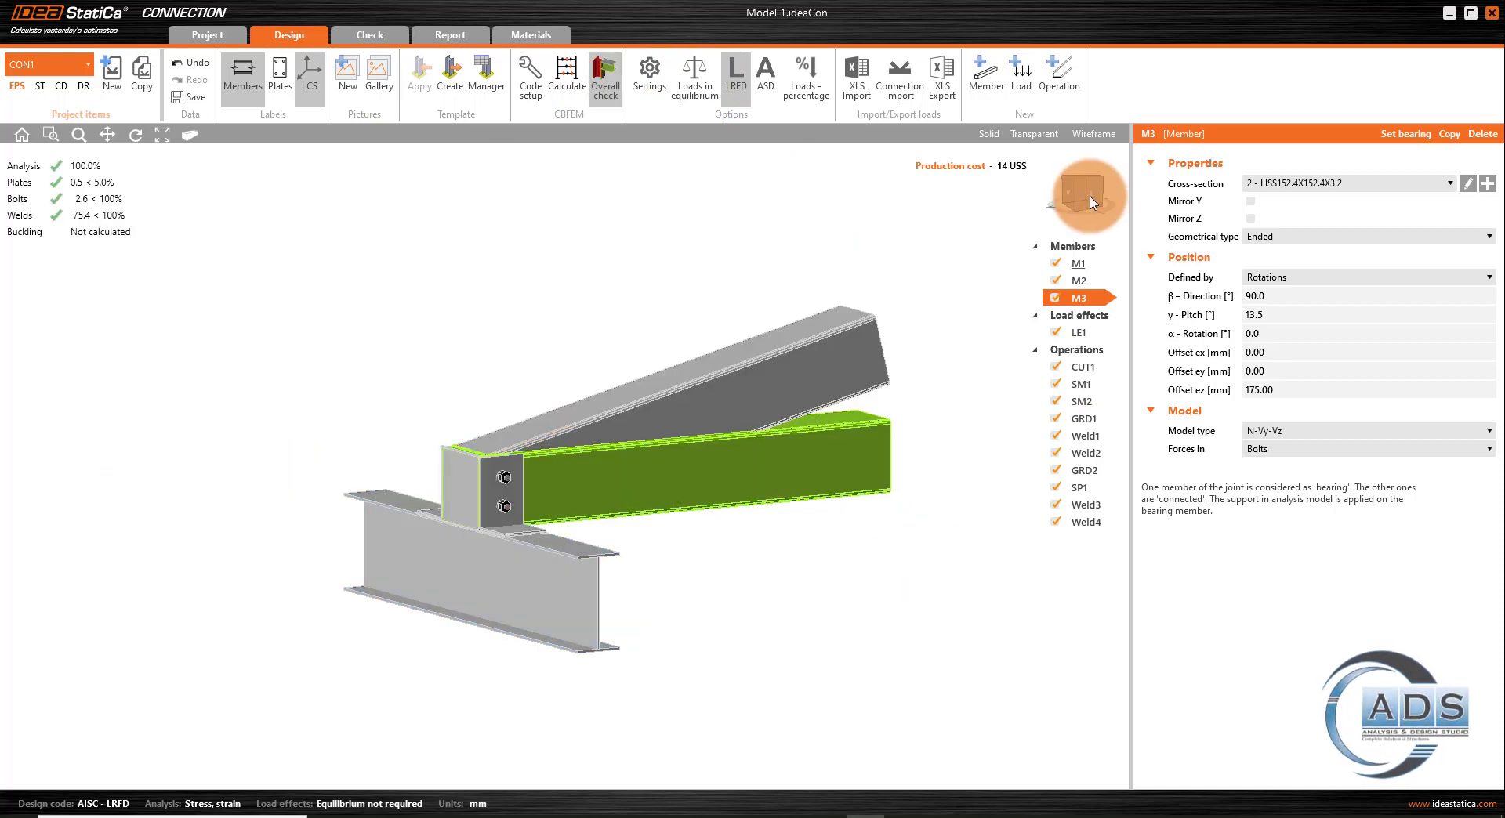
click(1094, 196)
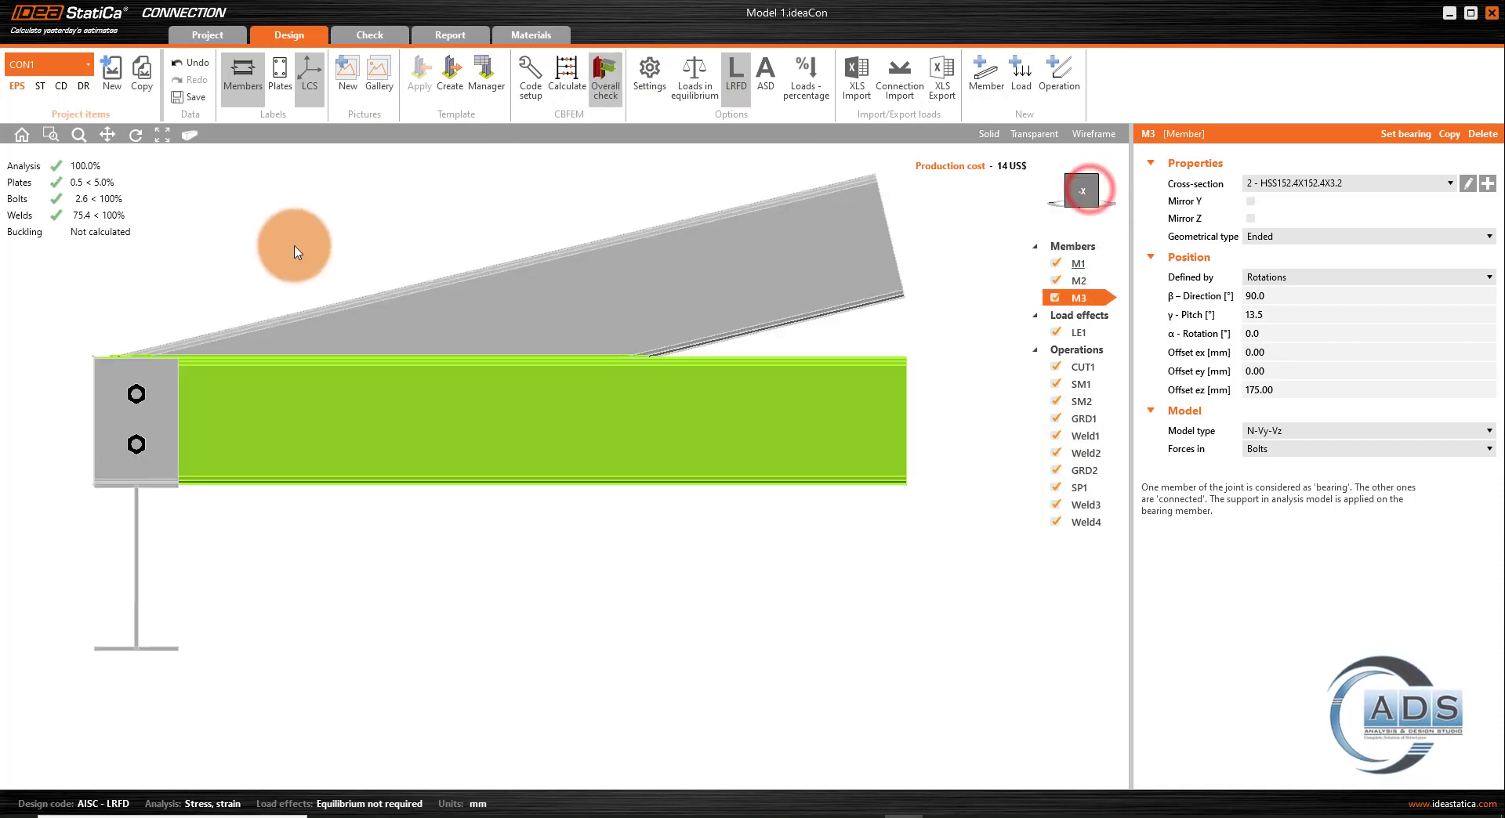
click(1067, 174)
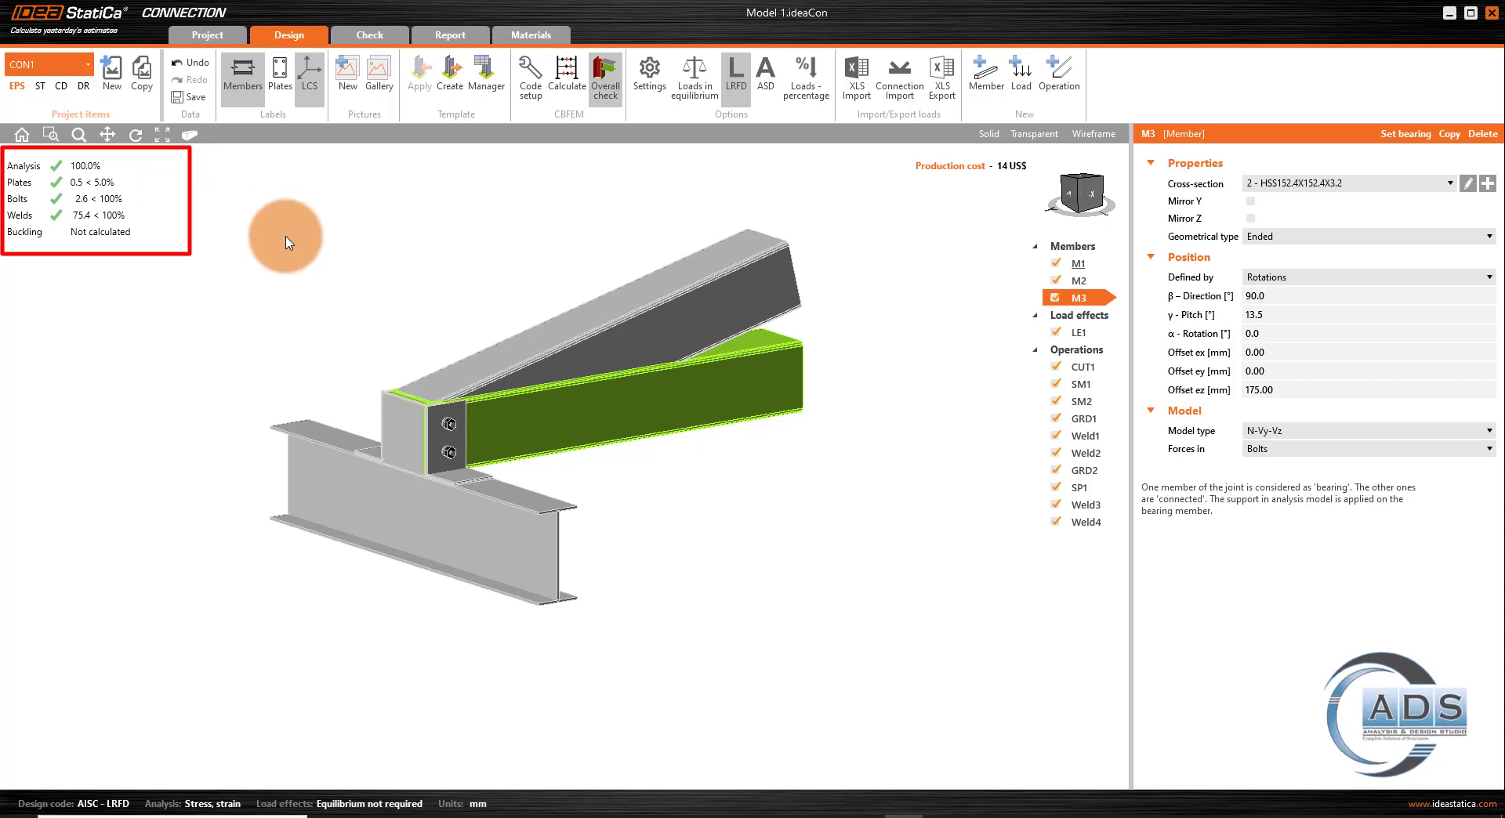
middle_drag(287, 232, 363, 265)
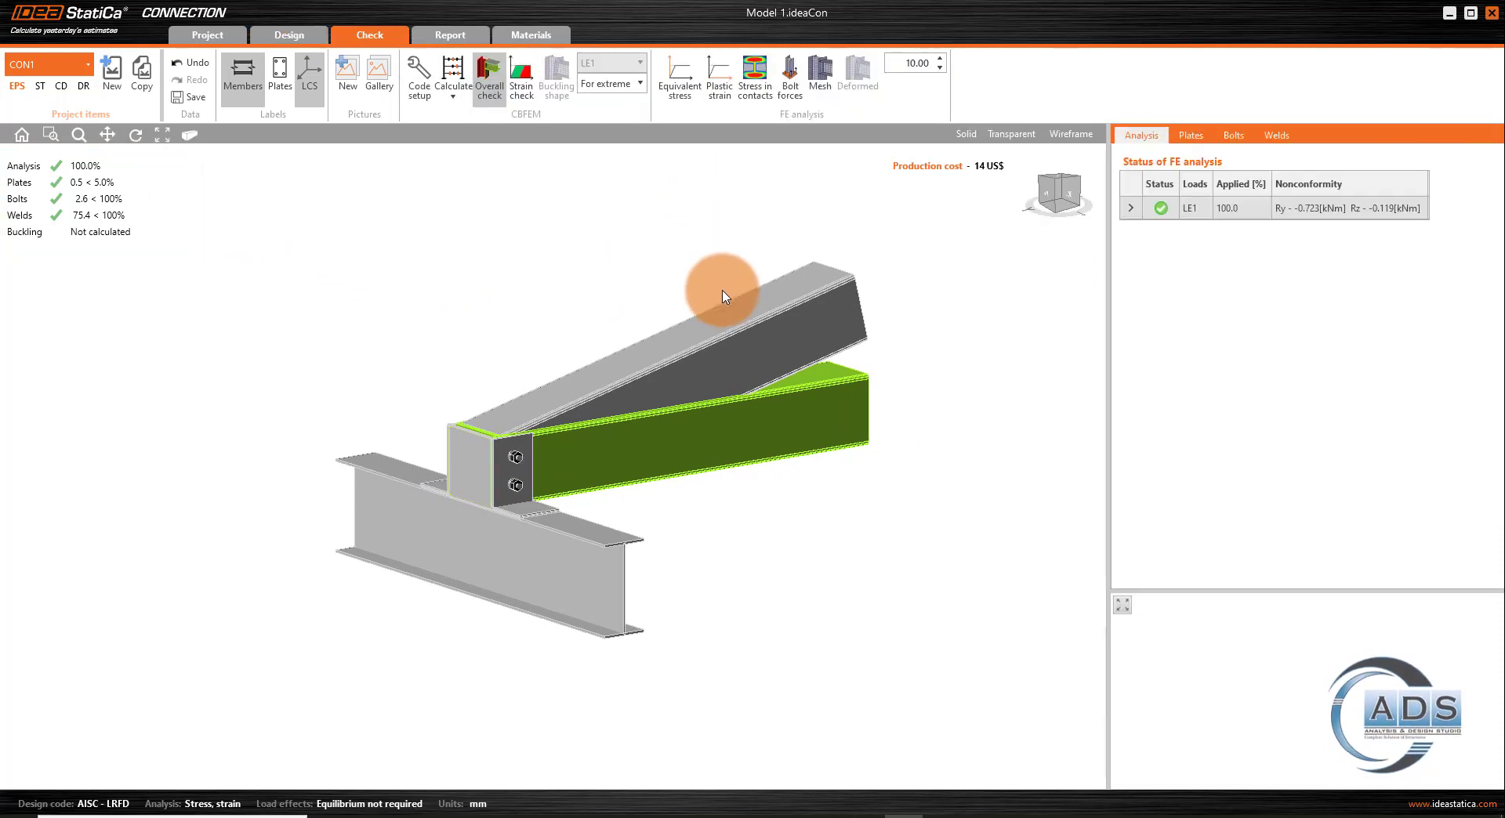
- Display the equivalent stress with the mesh on the deformed connection and examine the joint at the girder up close
click(680, 84)
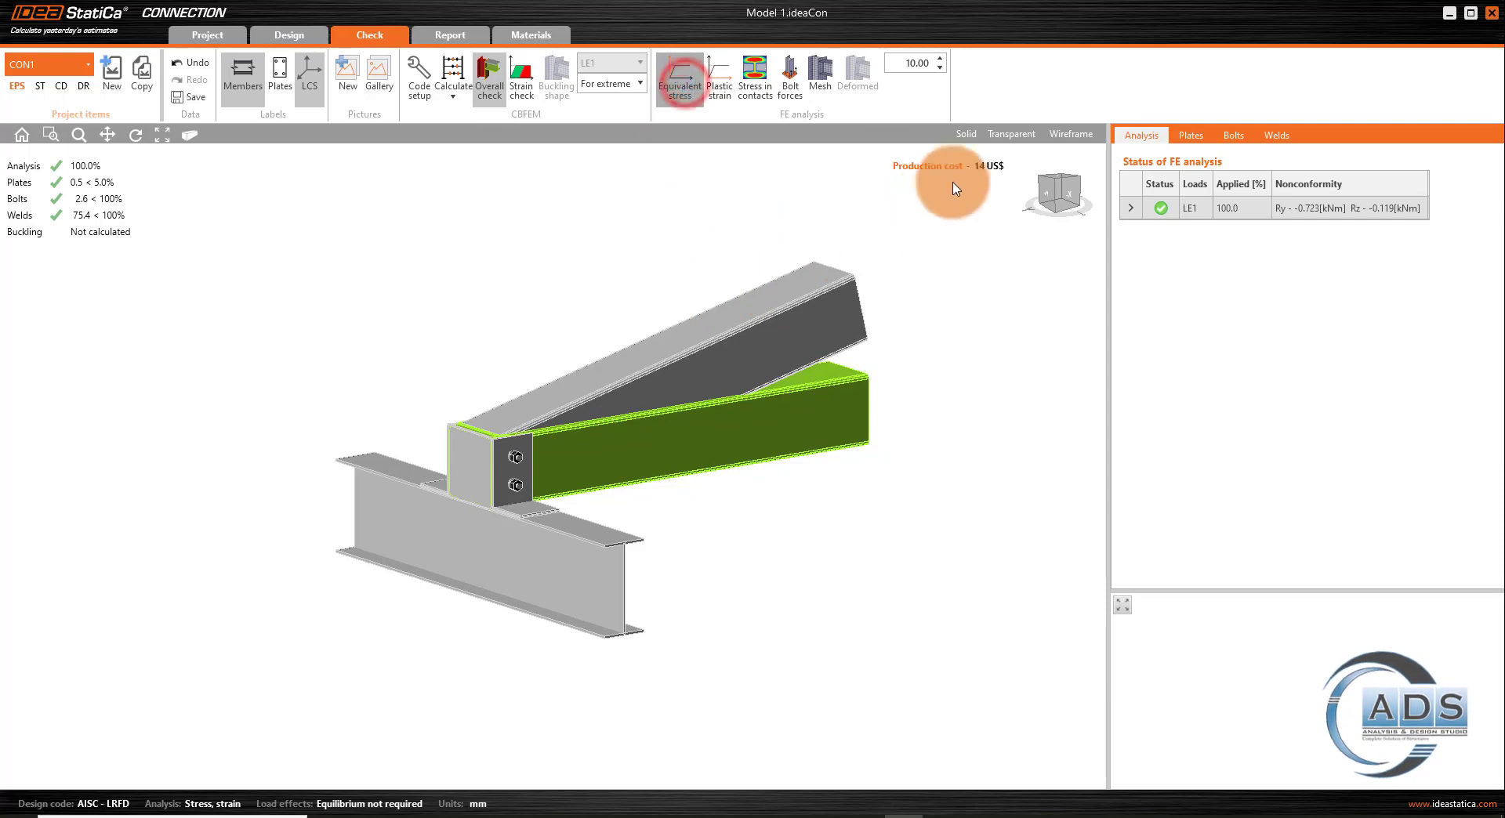
click(857, 78)
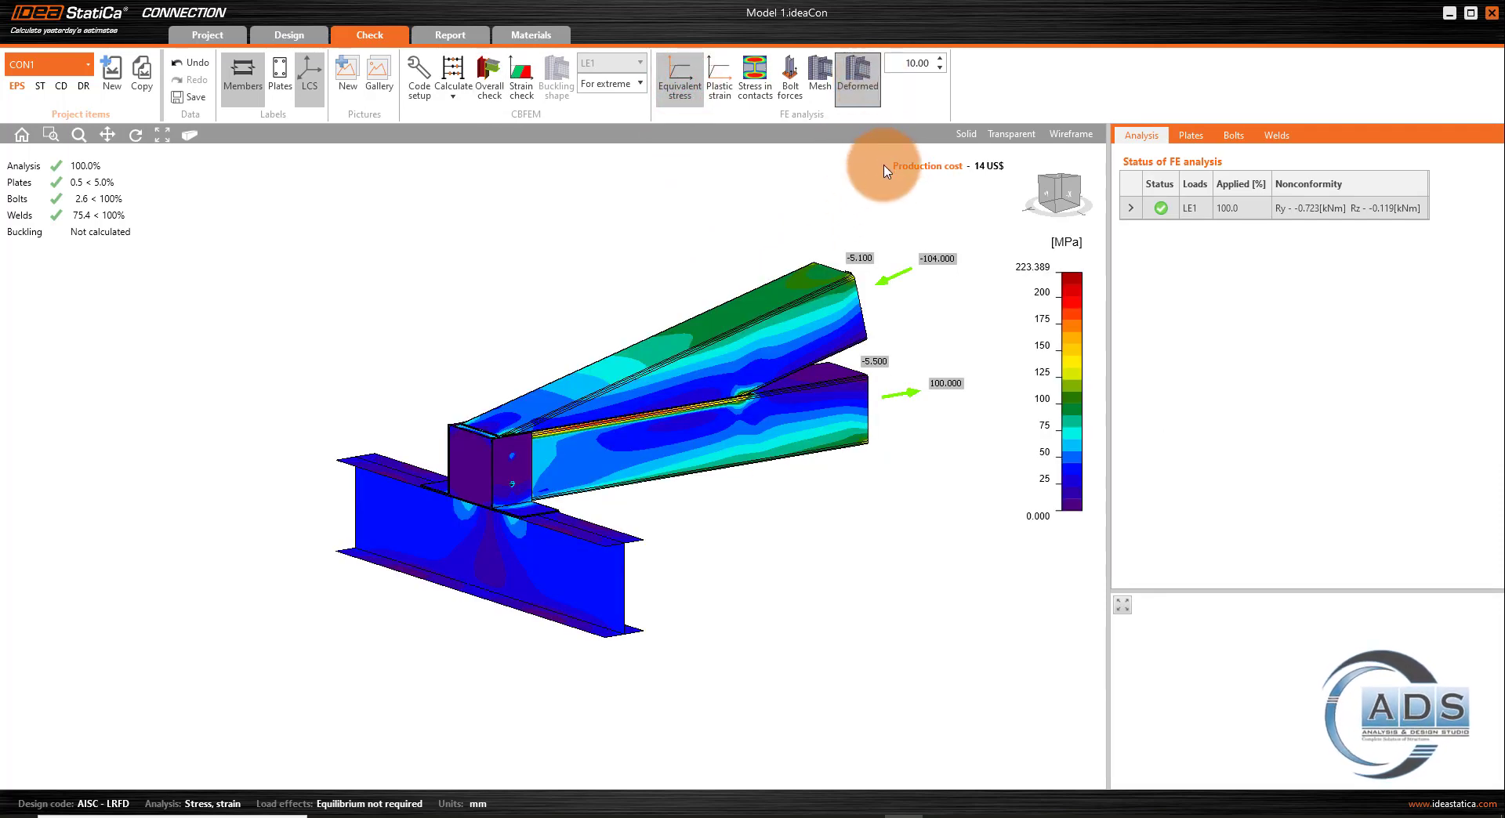
scroll(472, 491, up, 5)
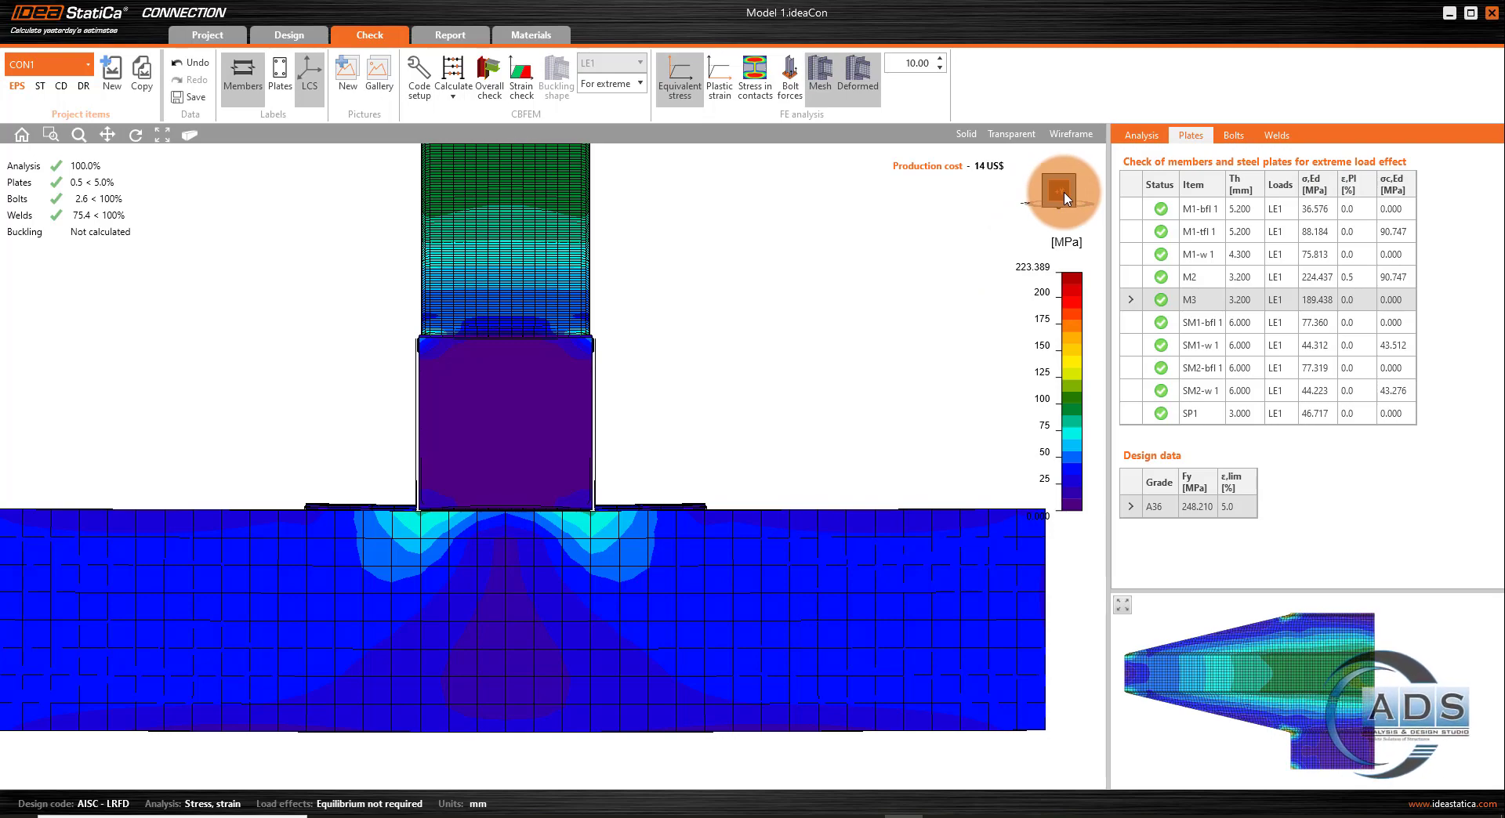
- Display the stress in contacts and examine the contact zones on the girder's top flange and at the angles around the chord
click(782, 81)
click(758, 80)
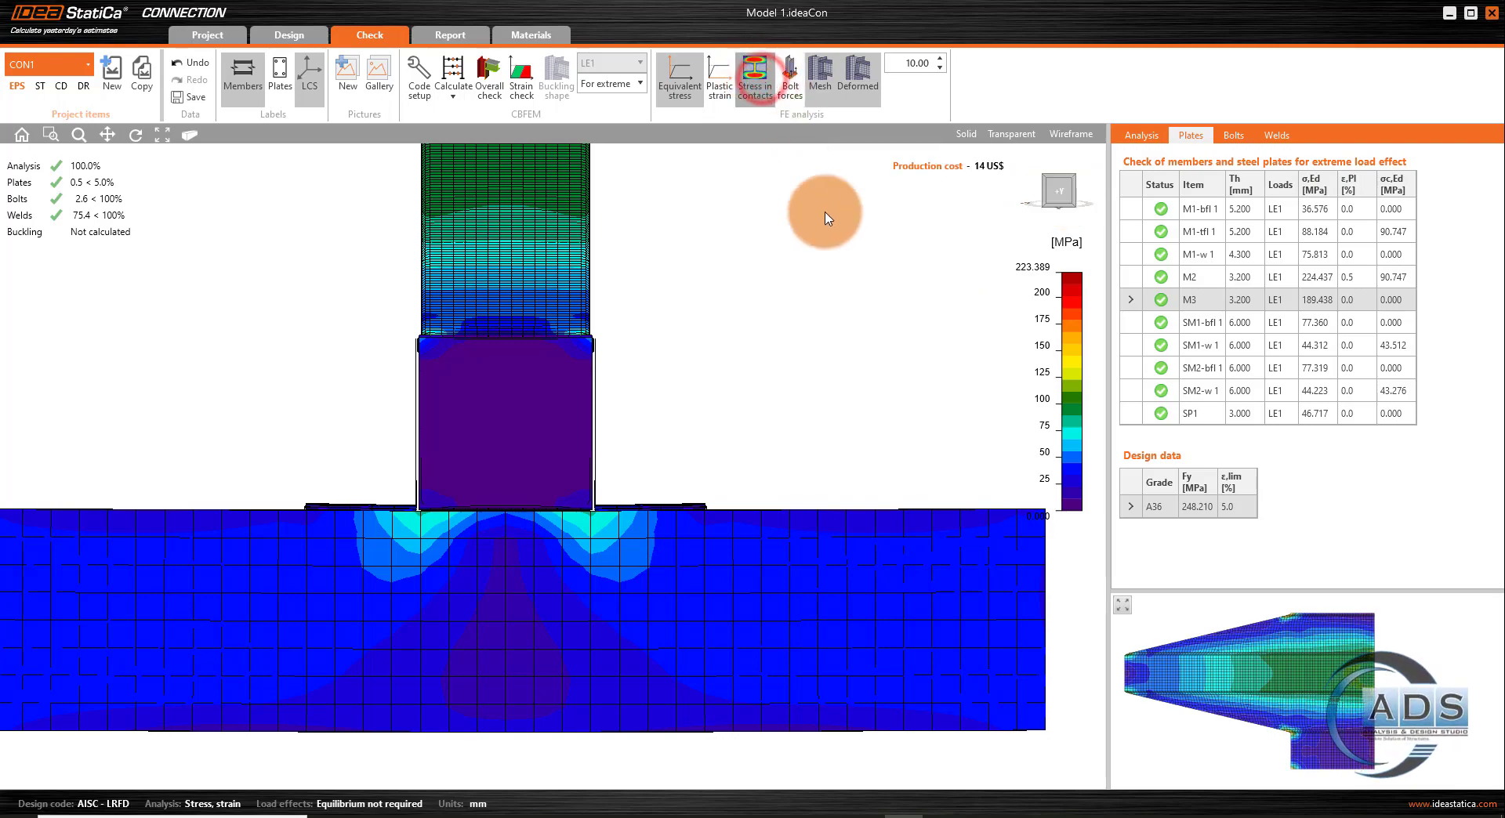
click(1072, 196)
drag(1072, 196, 1092, 195)
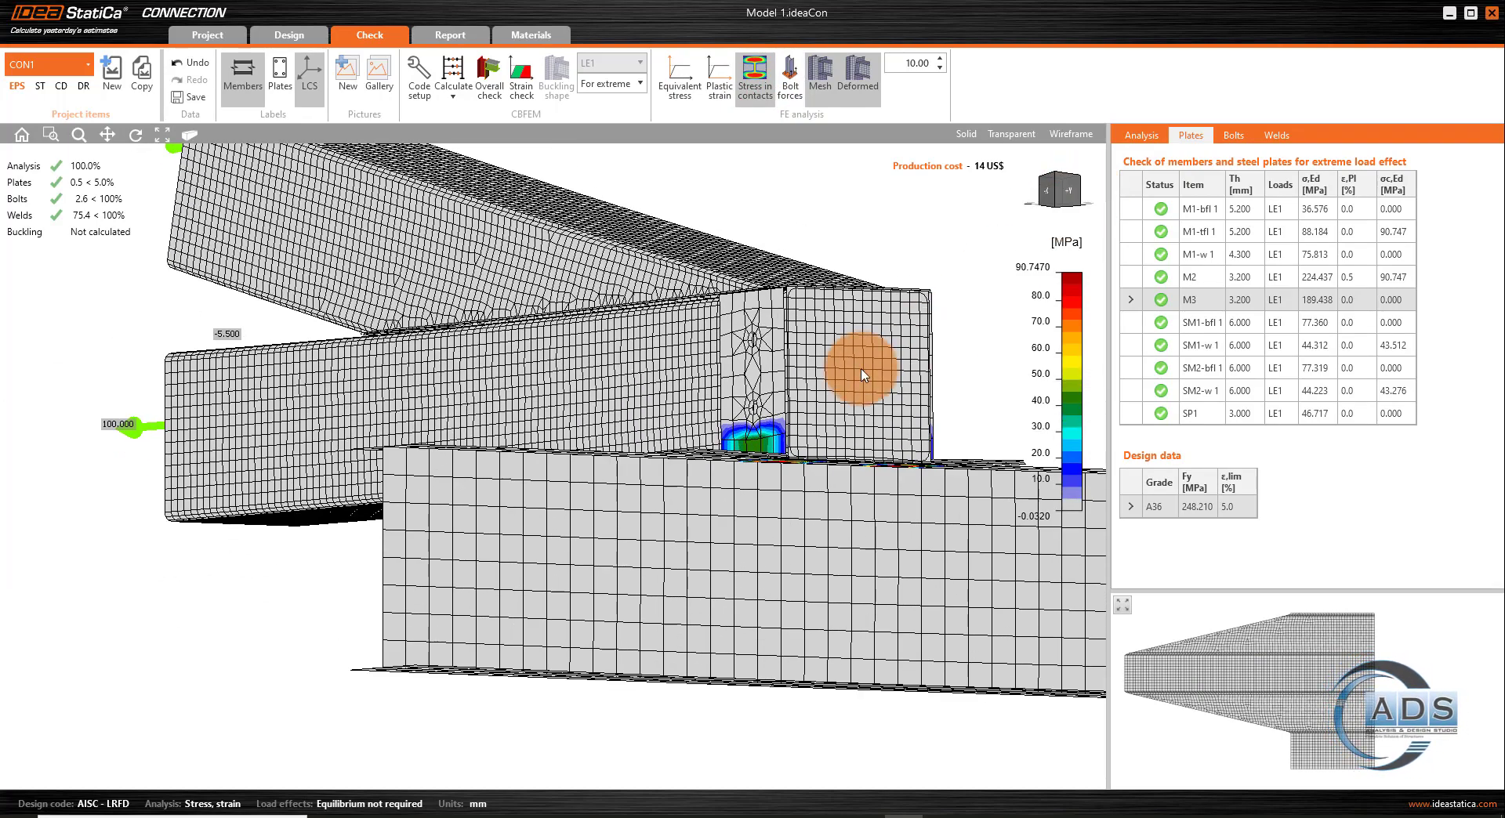
scroll(862, 392, up, 5)
drag(1067, 192, 1069, 194)
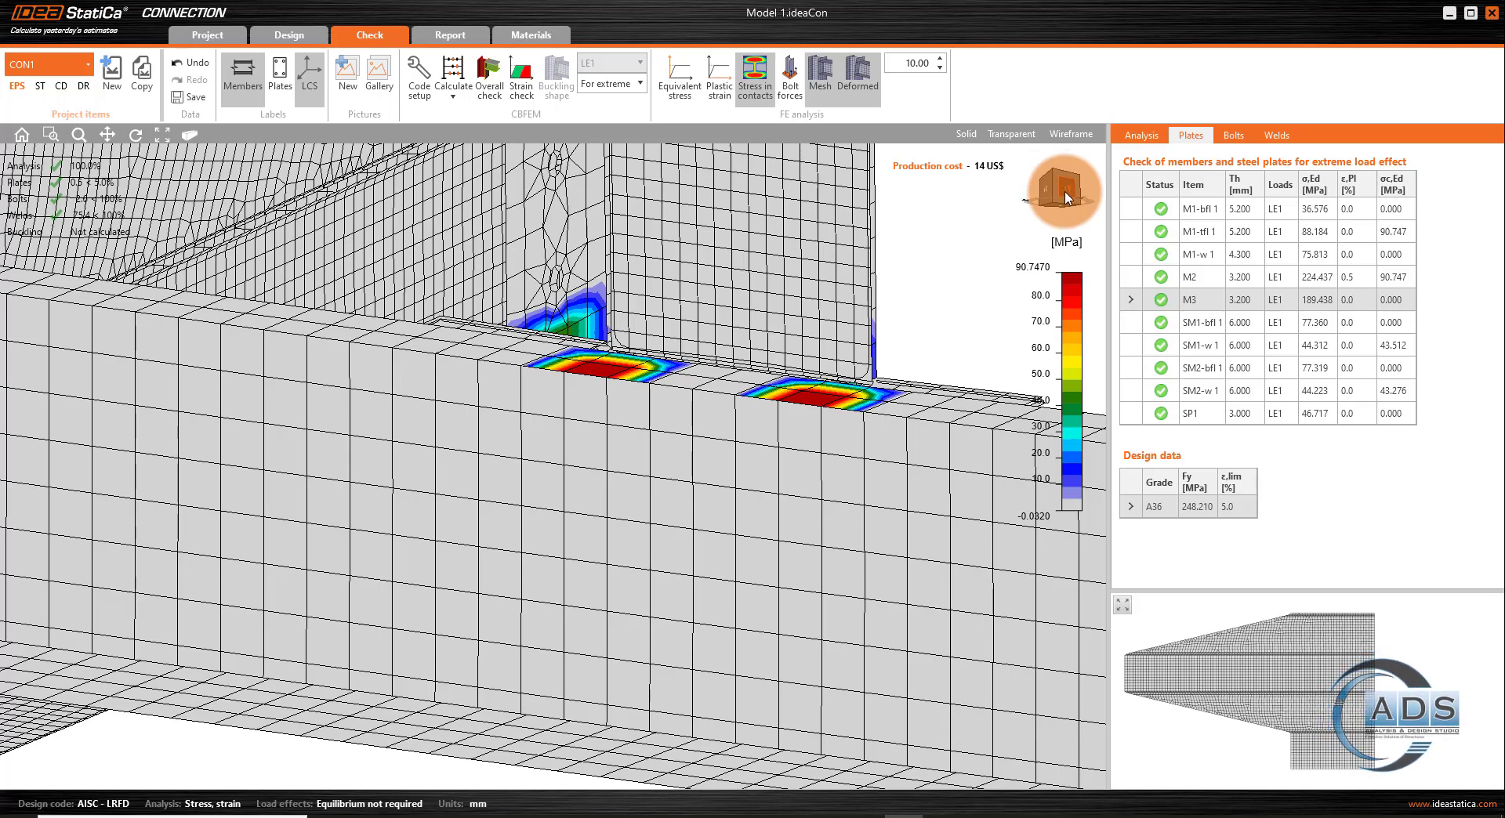
mouse_move(1067, 198)
mouse_down()
mouse_move(1027, 208)
mouse_move(1065, 186)
mouse_up()
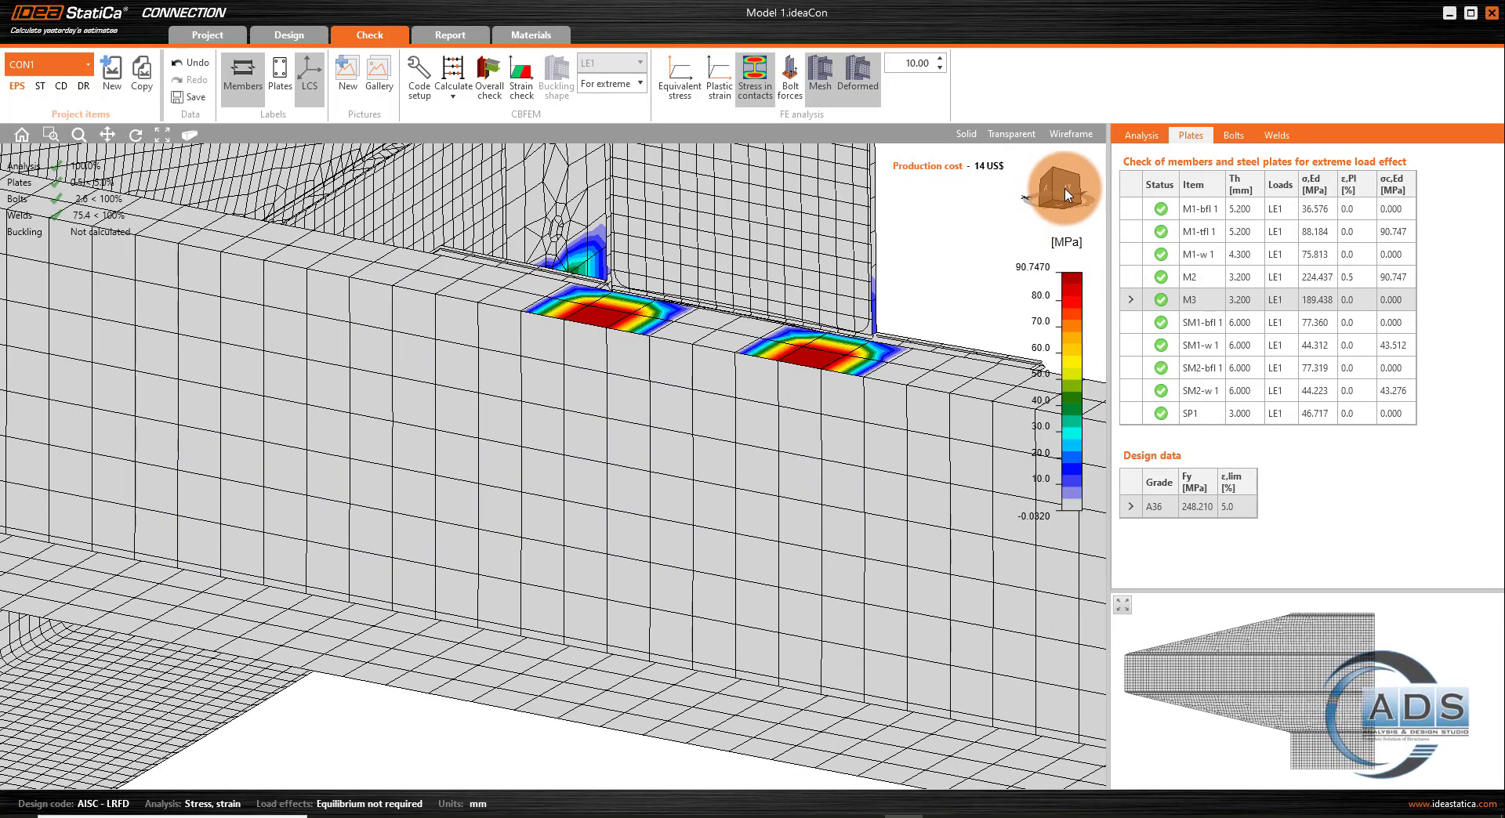
drag(1065, 186, 1026, 214)
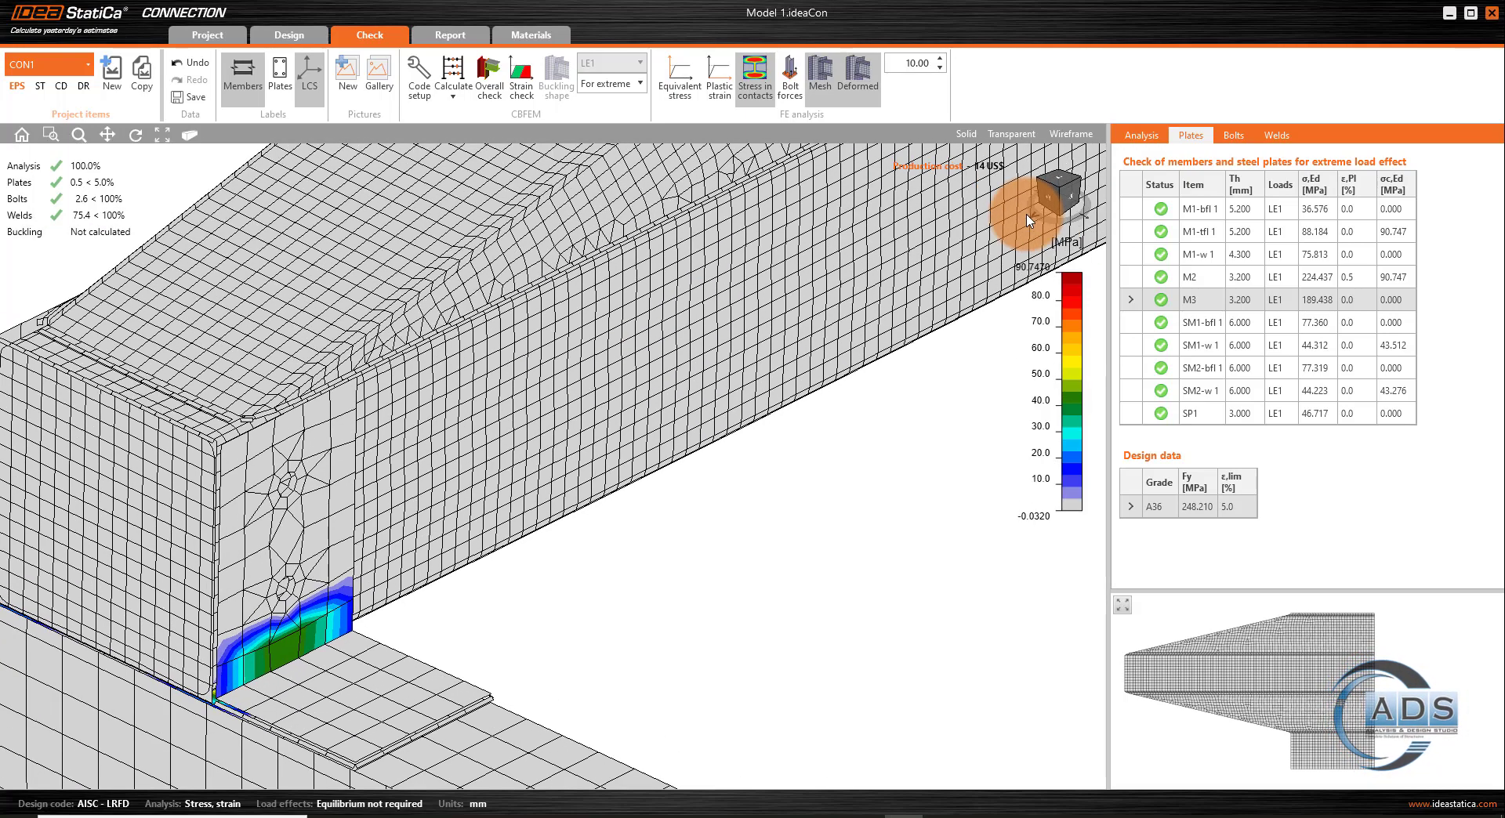
scroll(845, 337, down, 5)
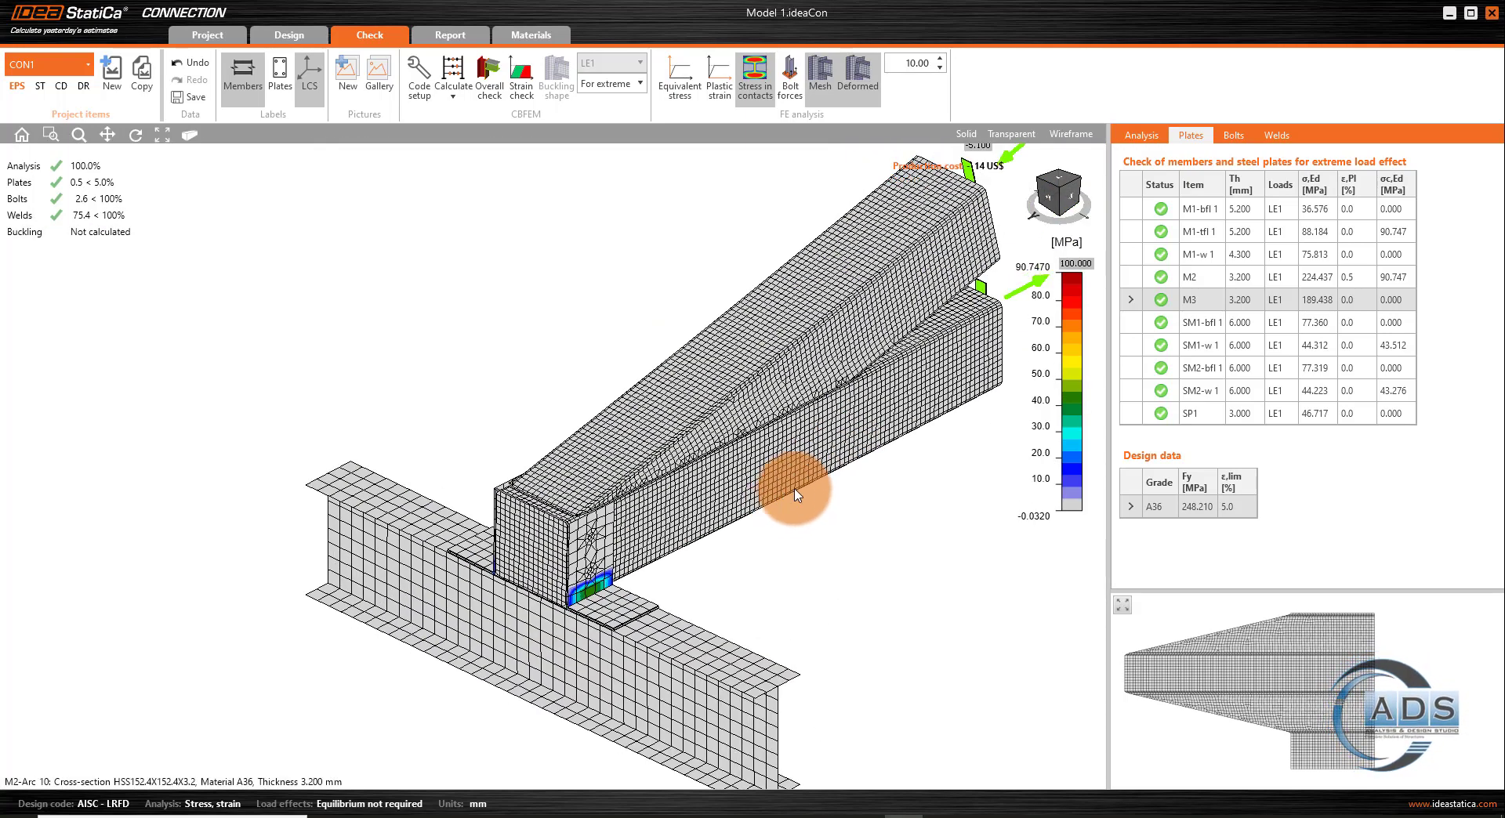
- Display the equivalent stress again and examine the stress plots of girder plates M1-bfl 1 and M1-tfl 1
click(681, 78)
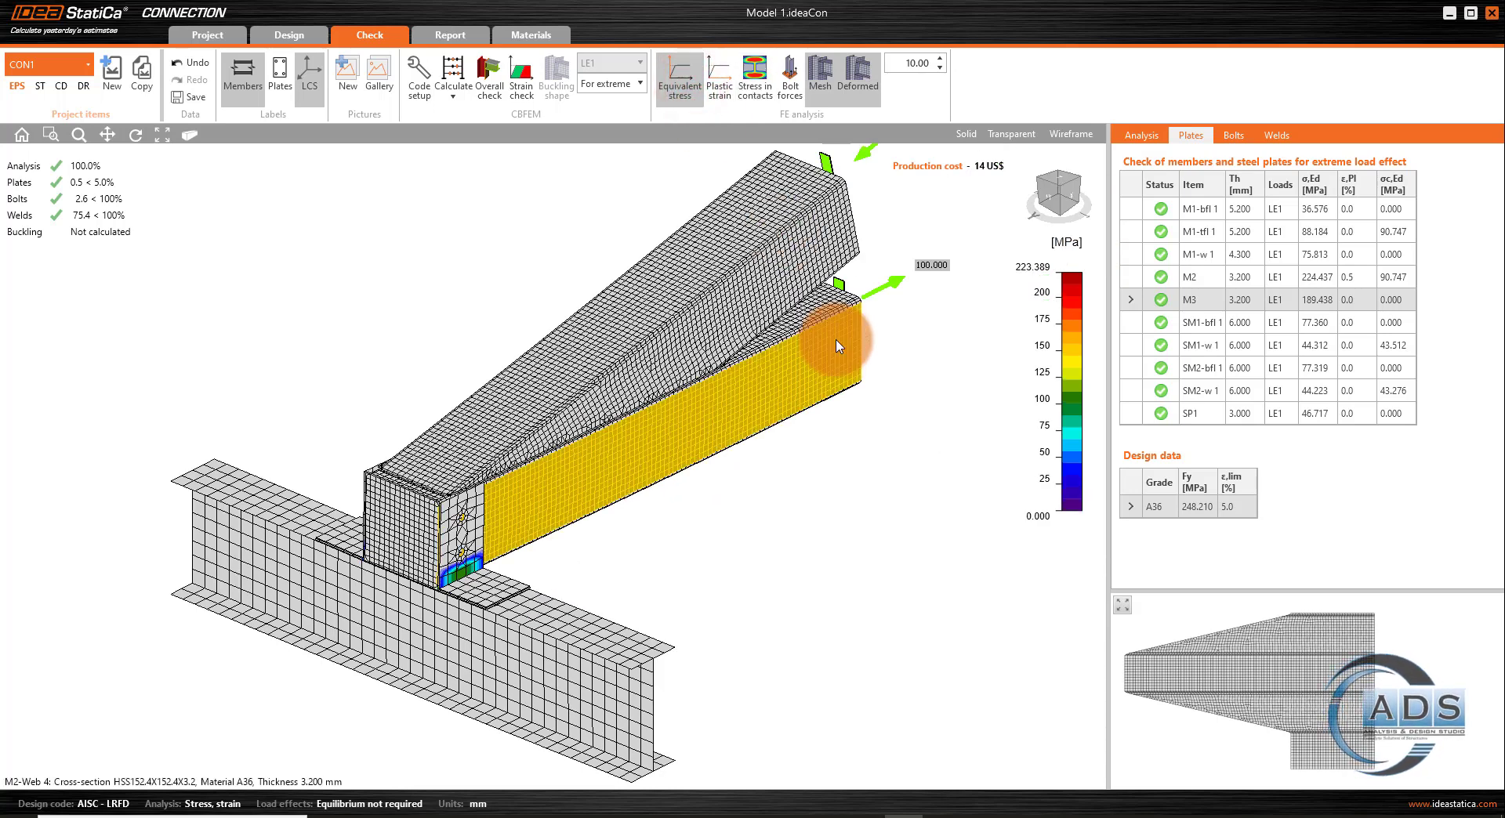
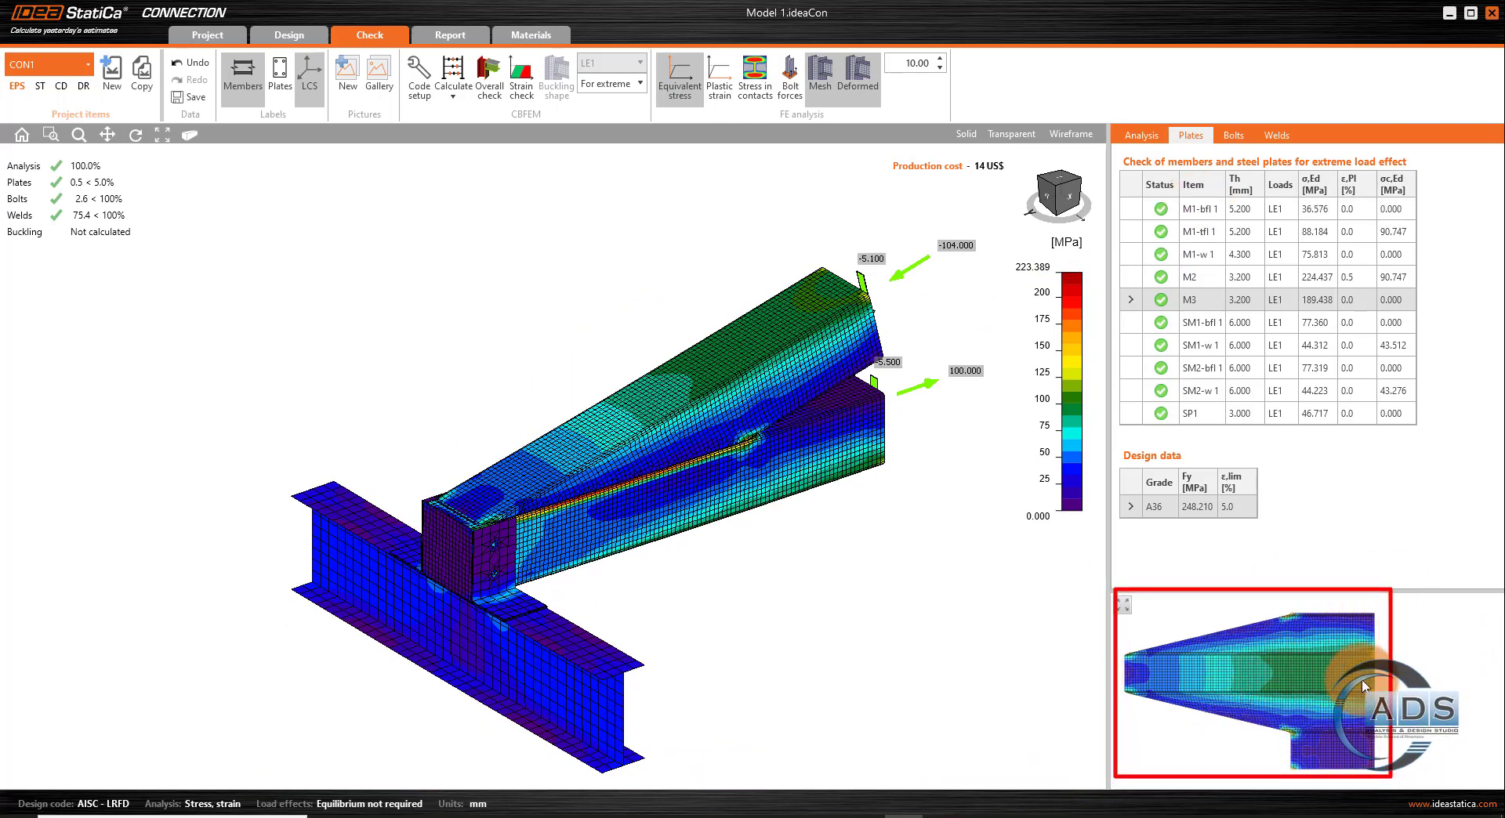
click(1197, 209)
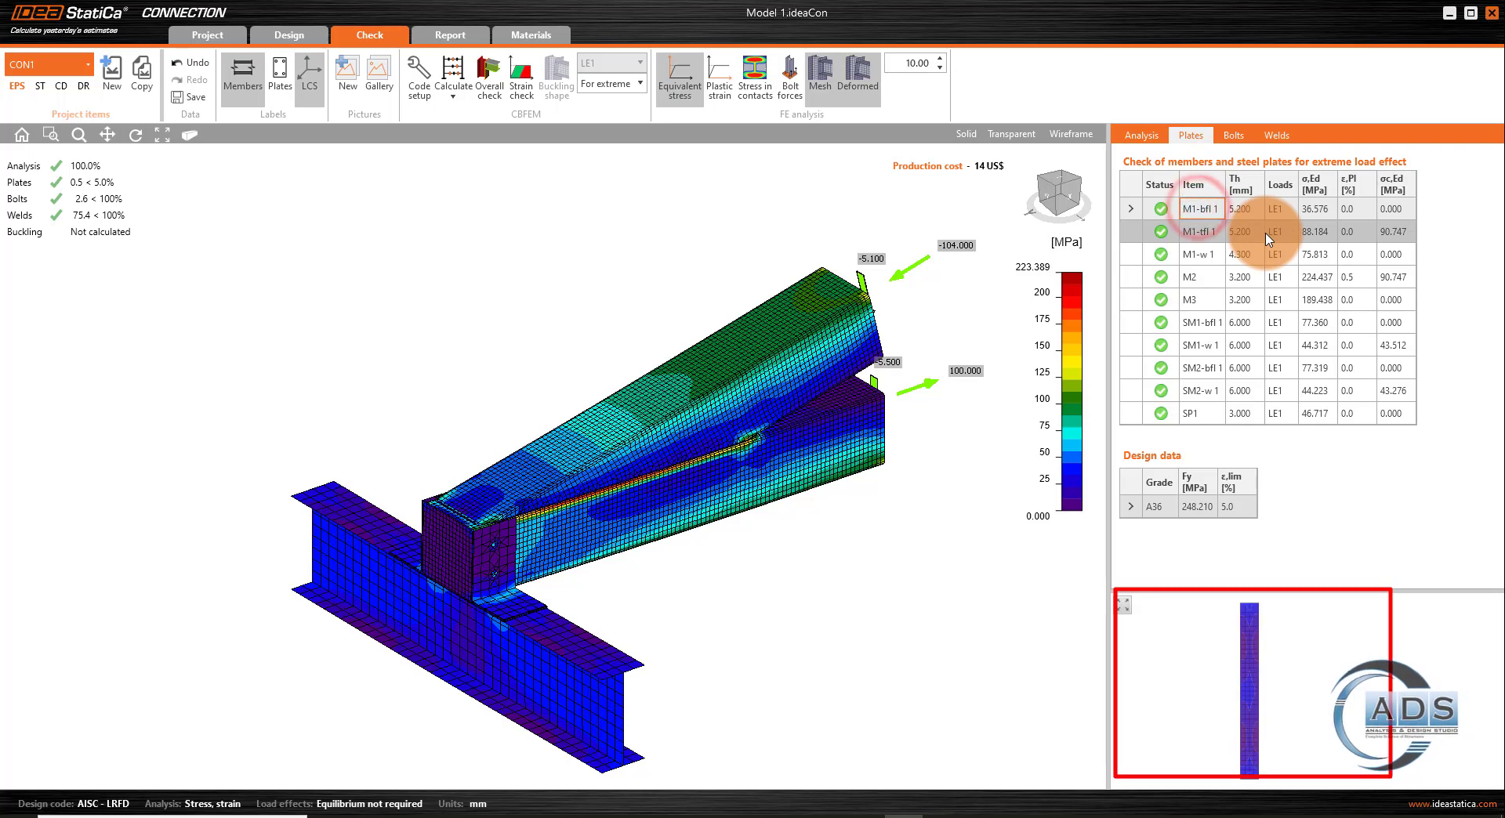
click(1197, 232)
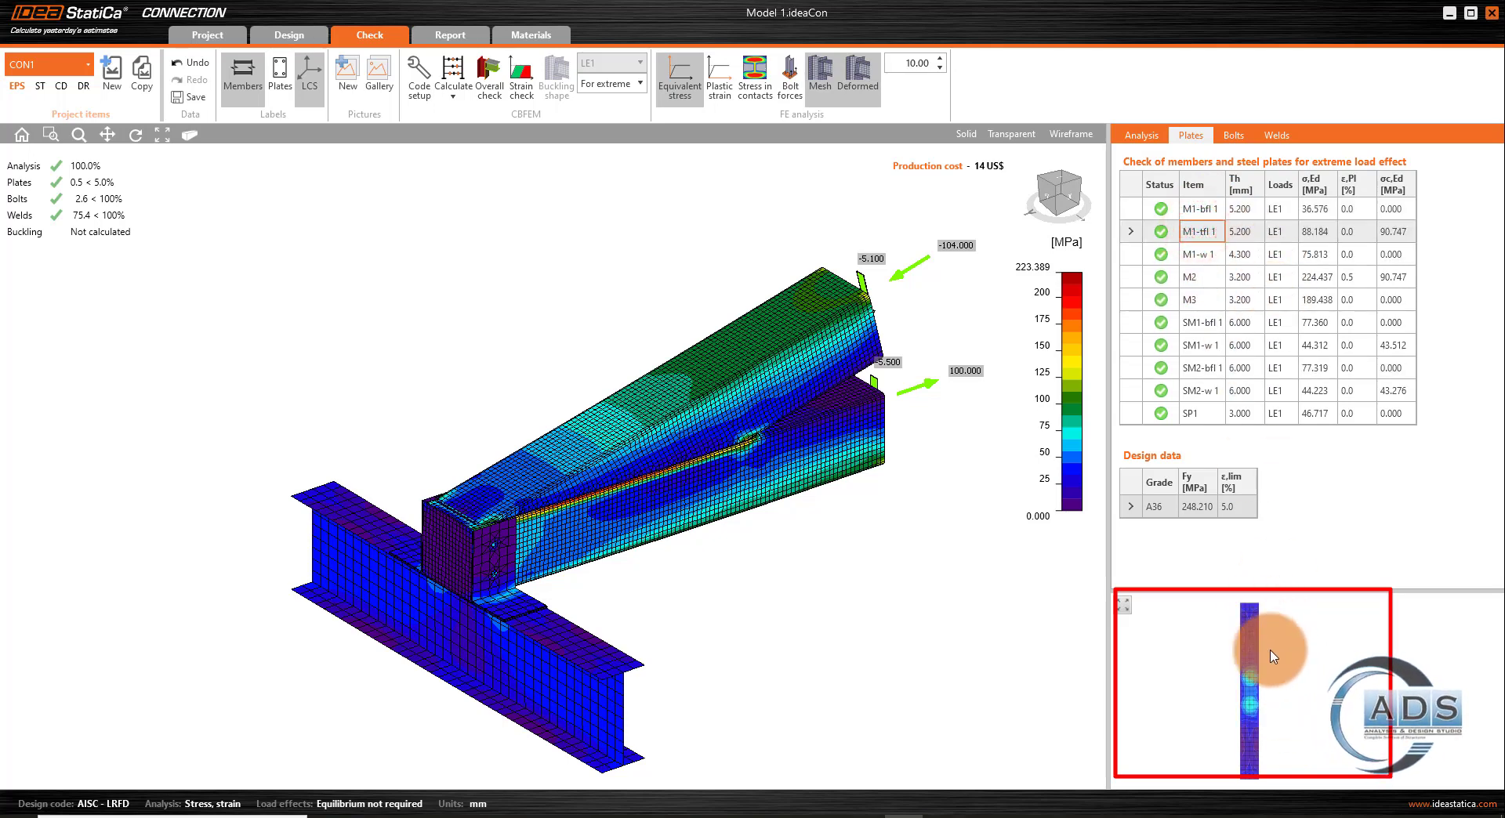
scroll(1259, 704, up, 6)
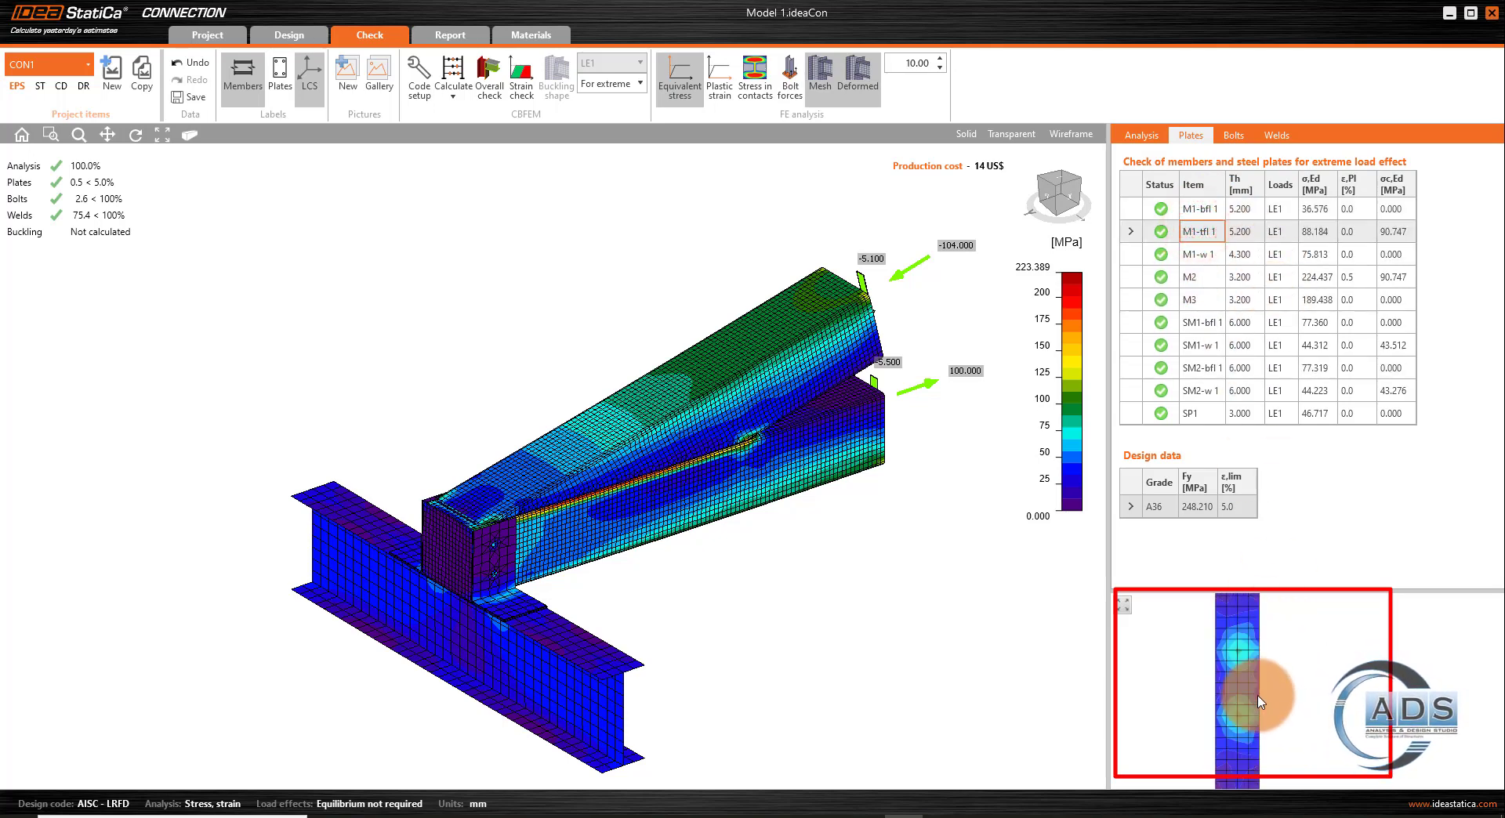
scroll(1305, 701, up, 2)
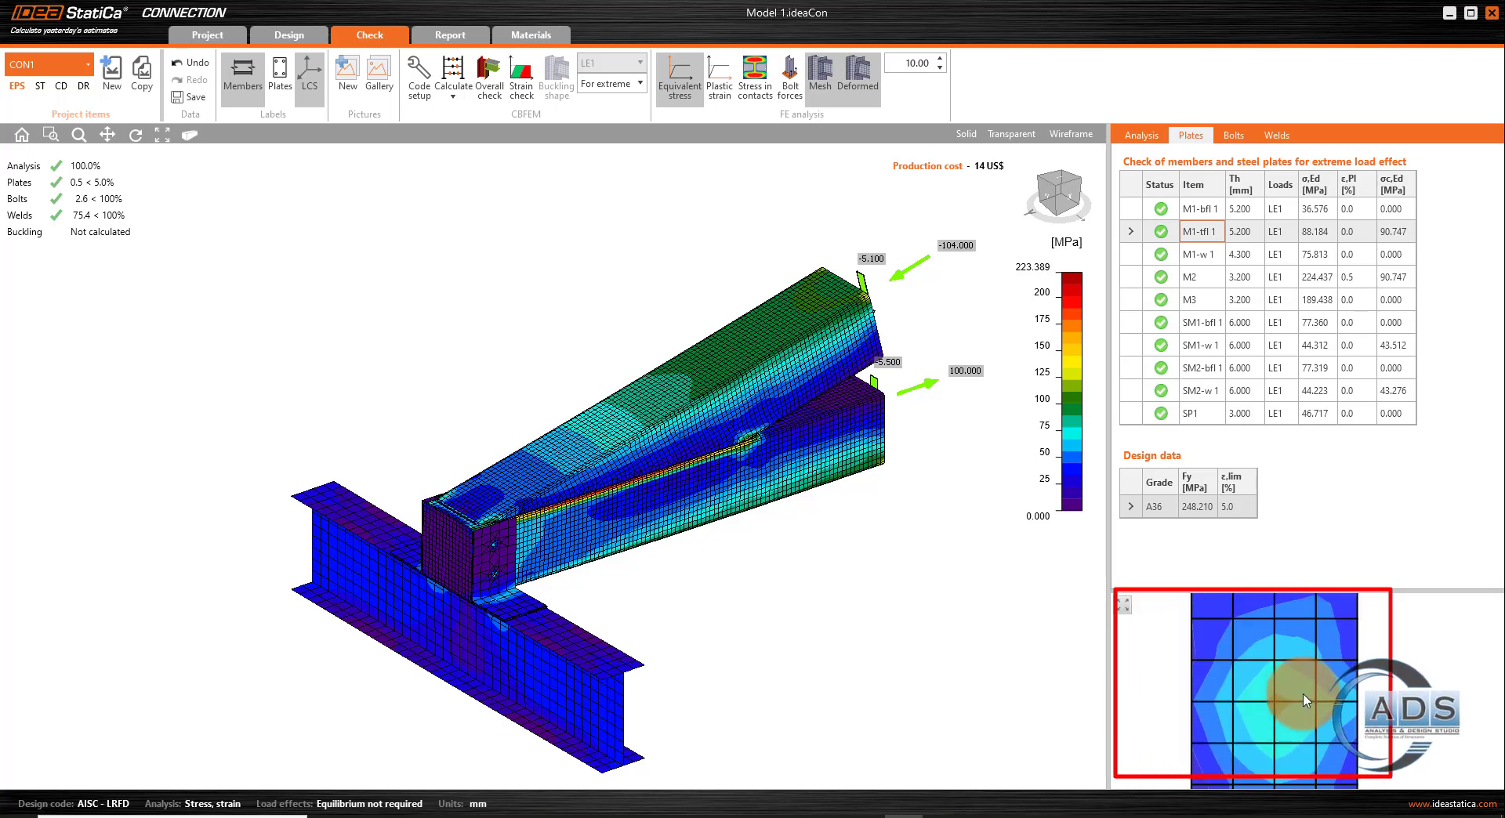
scroll(1319, 700, down, 1)
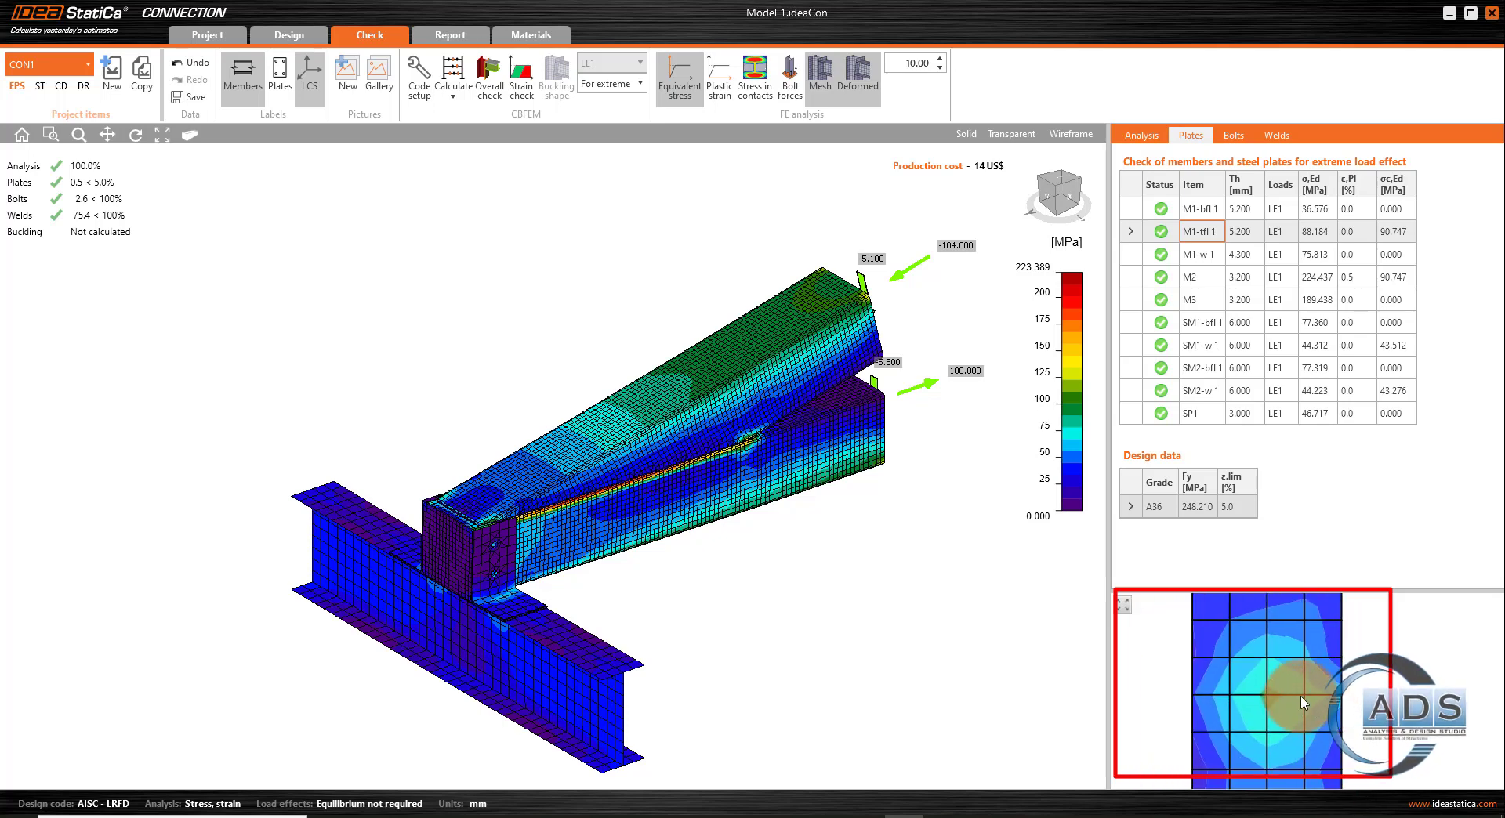
scroll(1303, 702, down, 4)
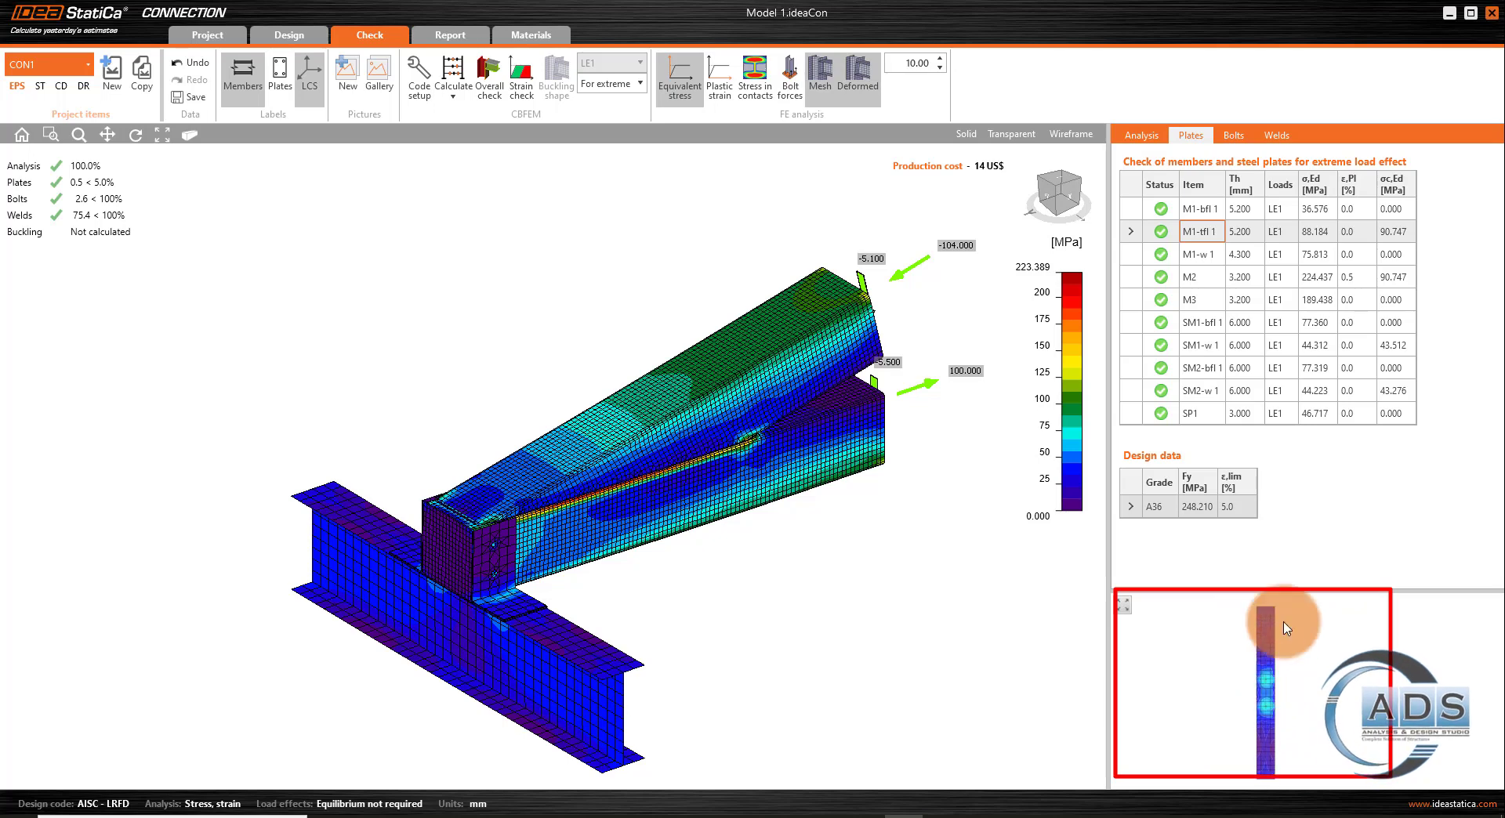
- Examine the detailed stress plots of the girder web M1-w 1 and member M2
click(1199, 254)
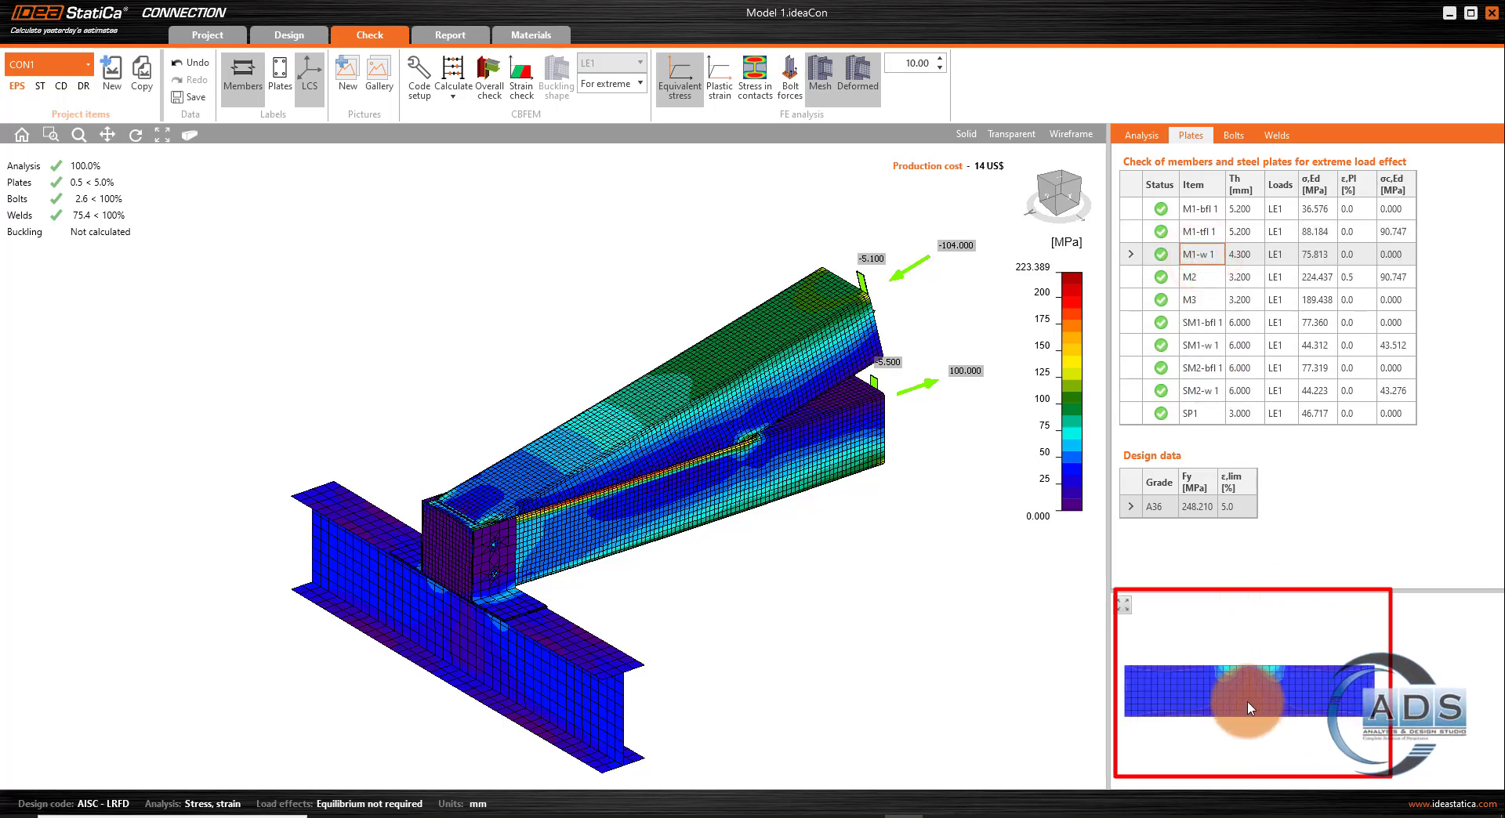
scroll(1253, 679, up, 5)
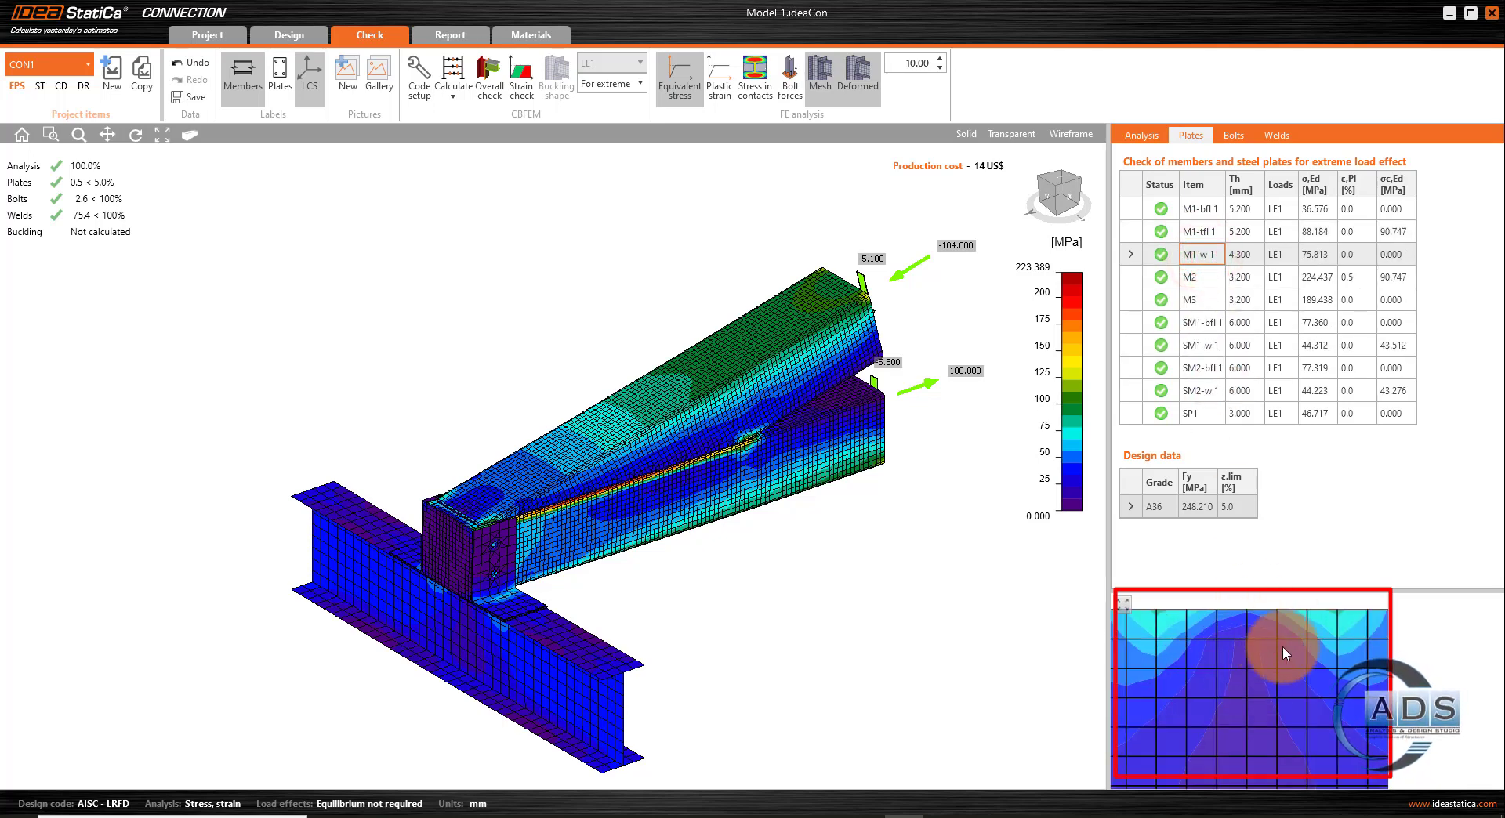
scroll(1262, 666, down, 5)
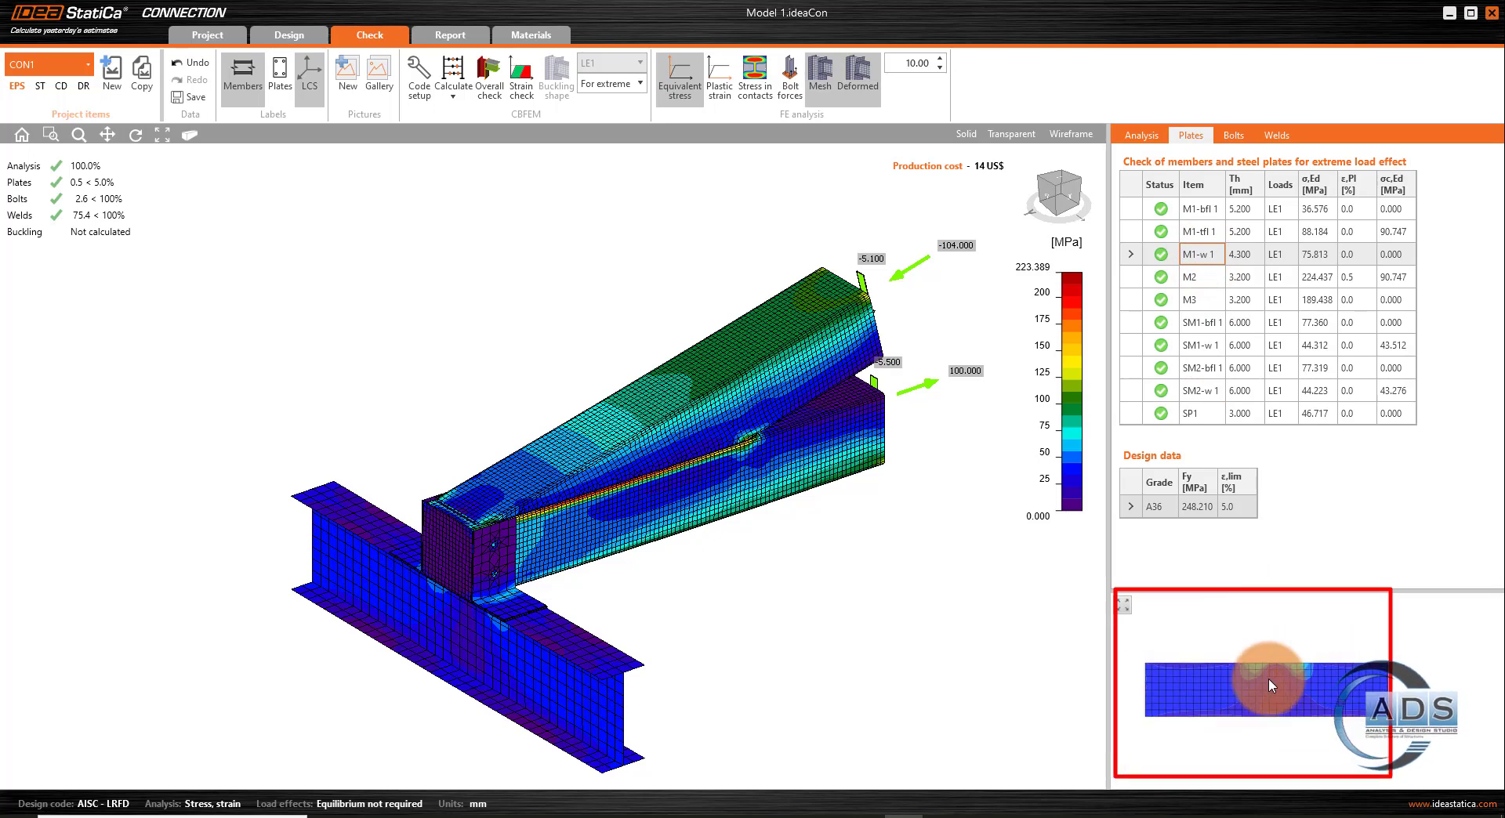
click(1199, 278)
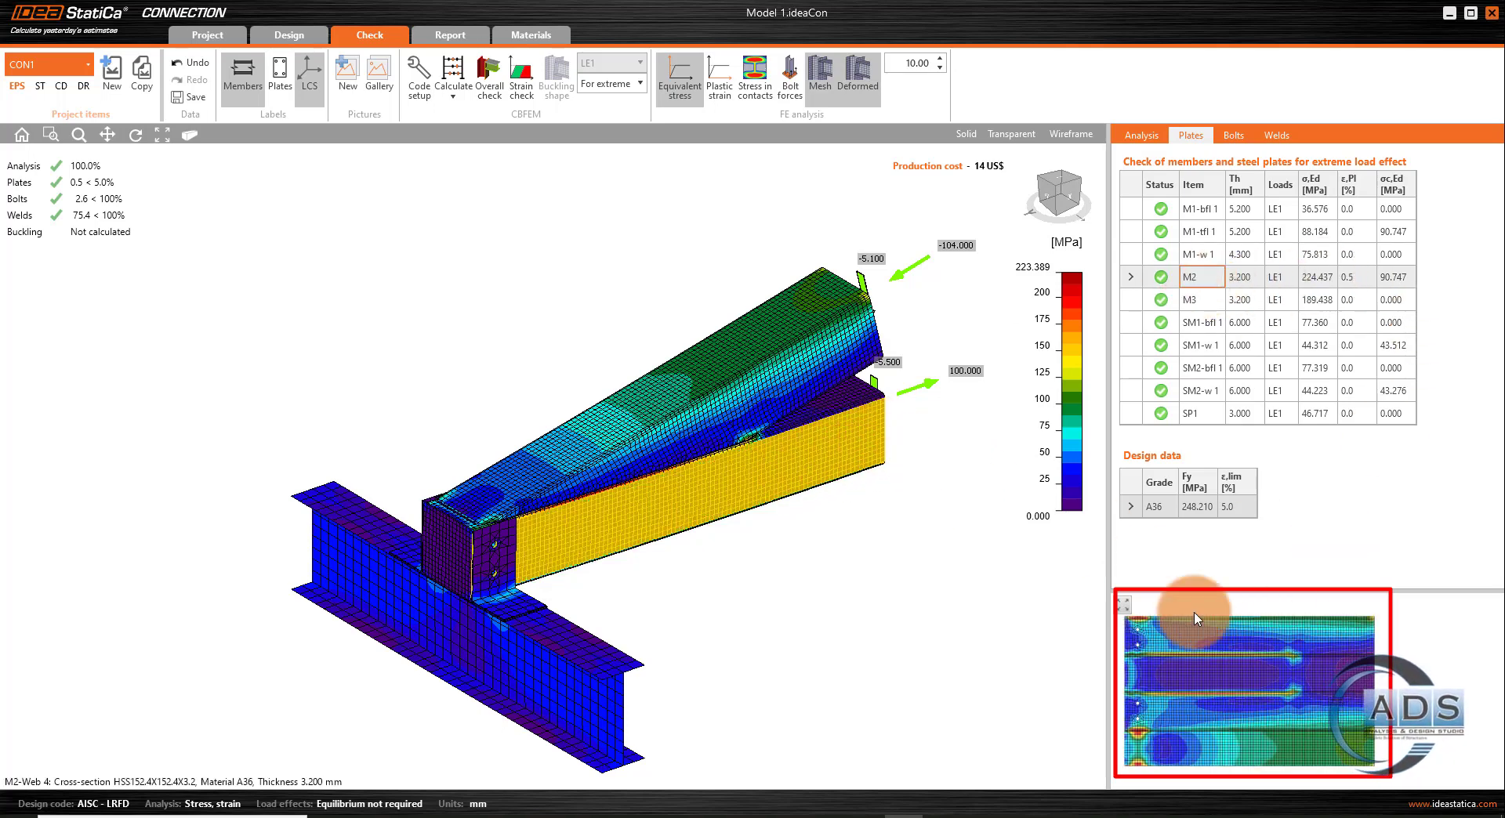
scroll(1197, 666, up, 5)
drag(1183, 674, 1226, 694)
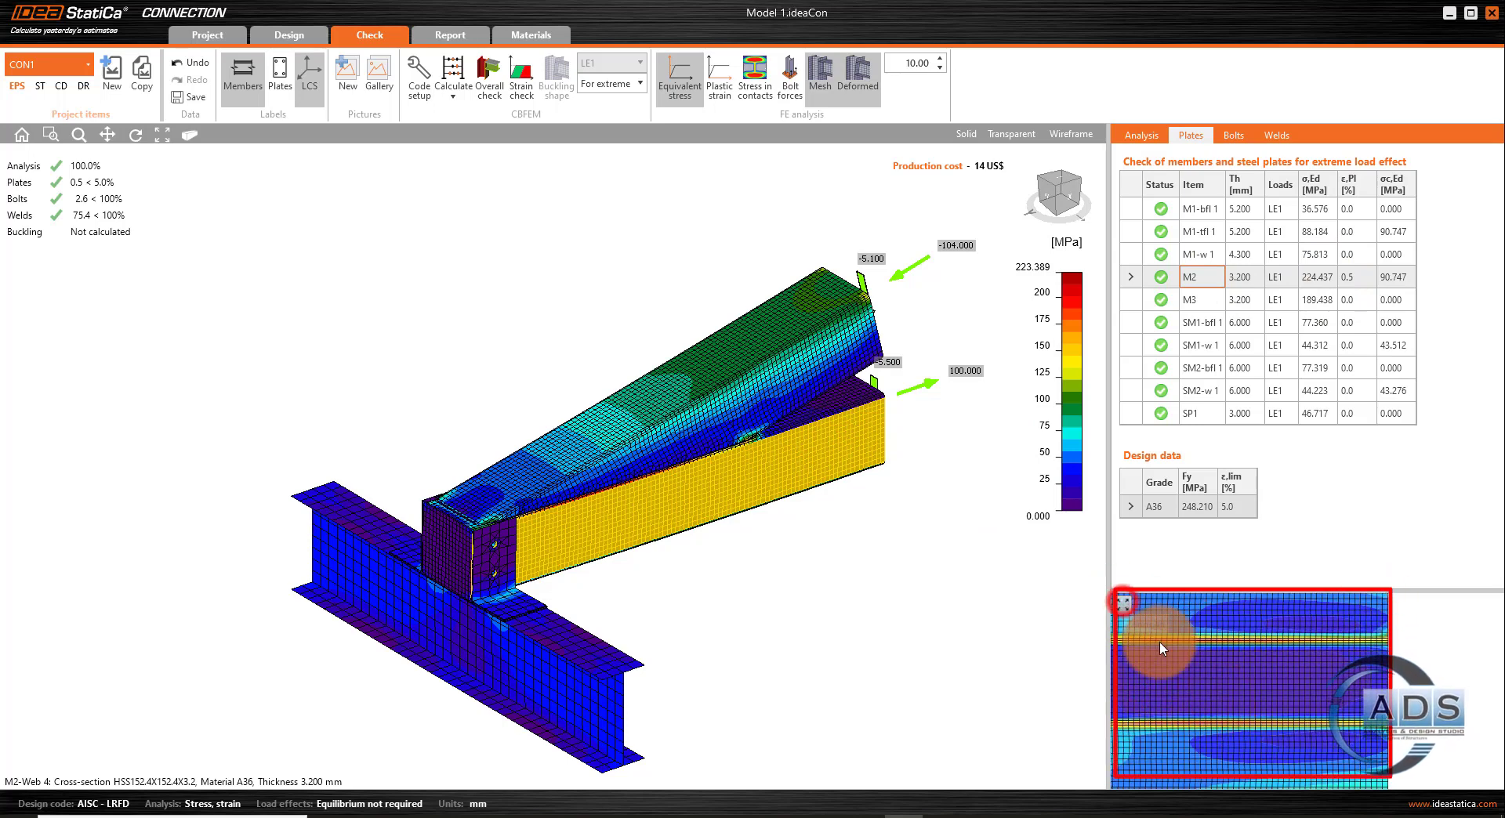
click(1123, 604)
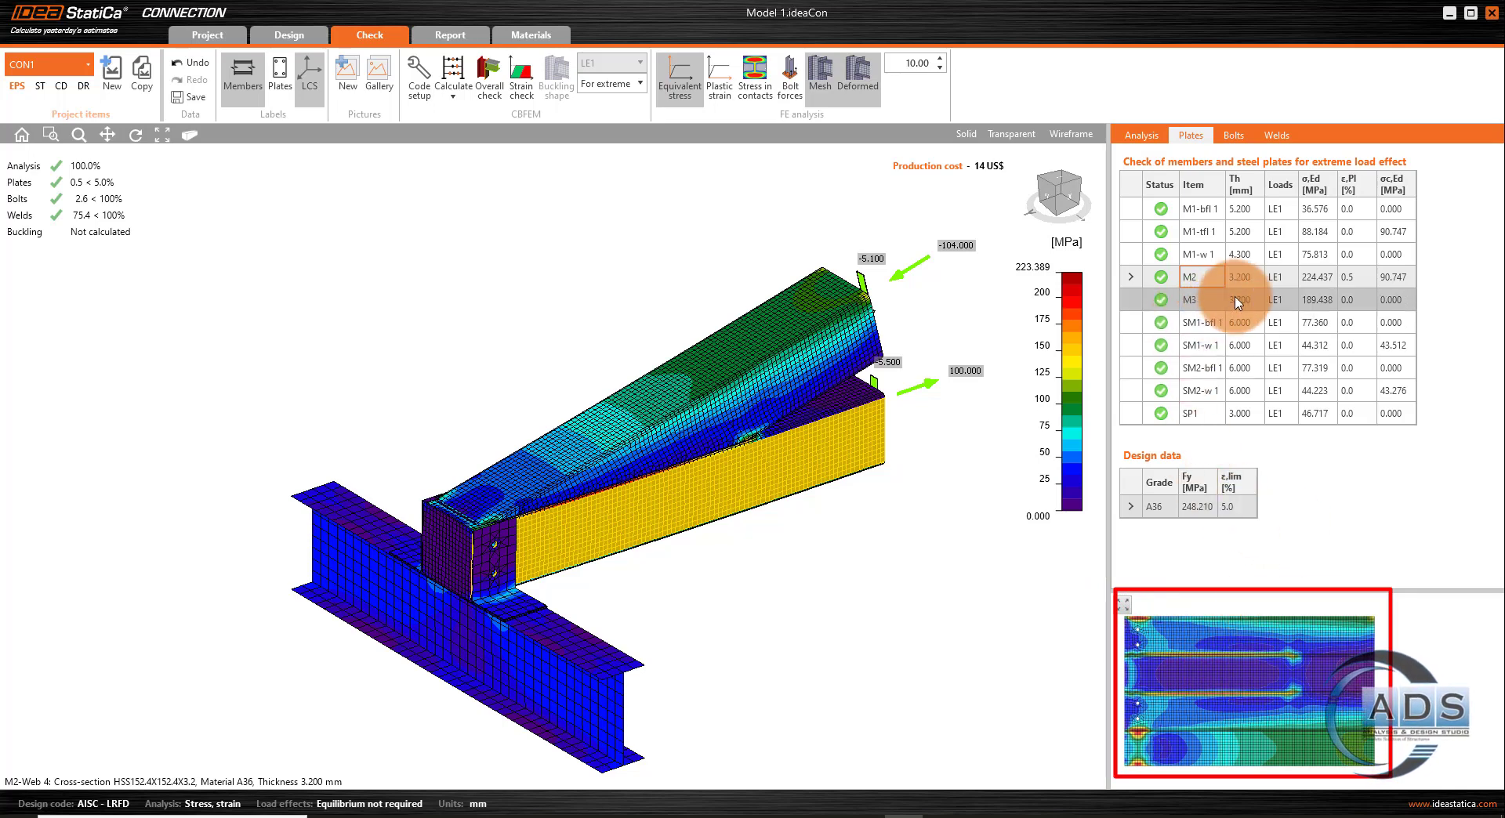
- Examine the detailed stress plot of the angle's bottom flange plate SM1-bfl 1
click(1206, 325)
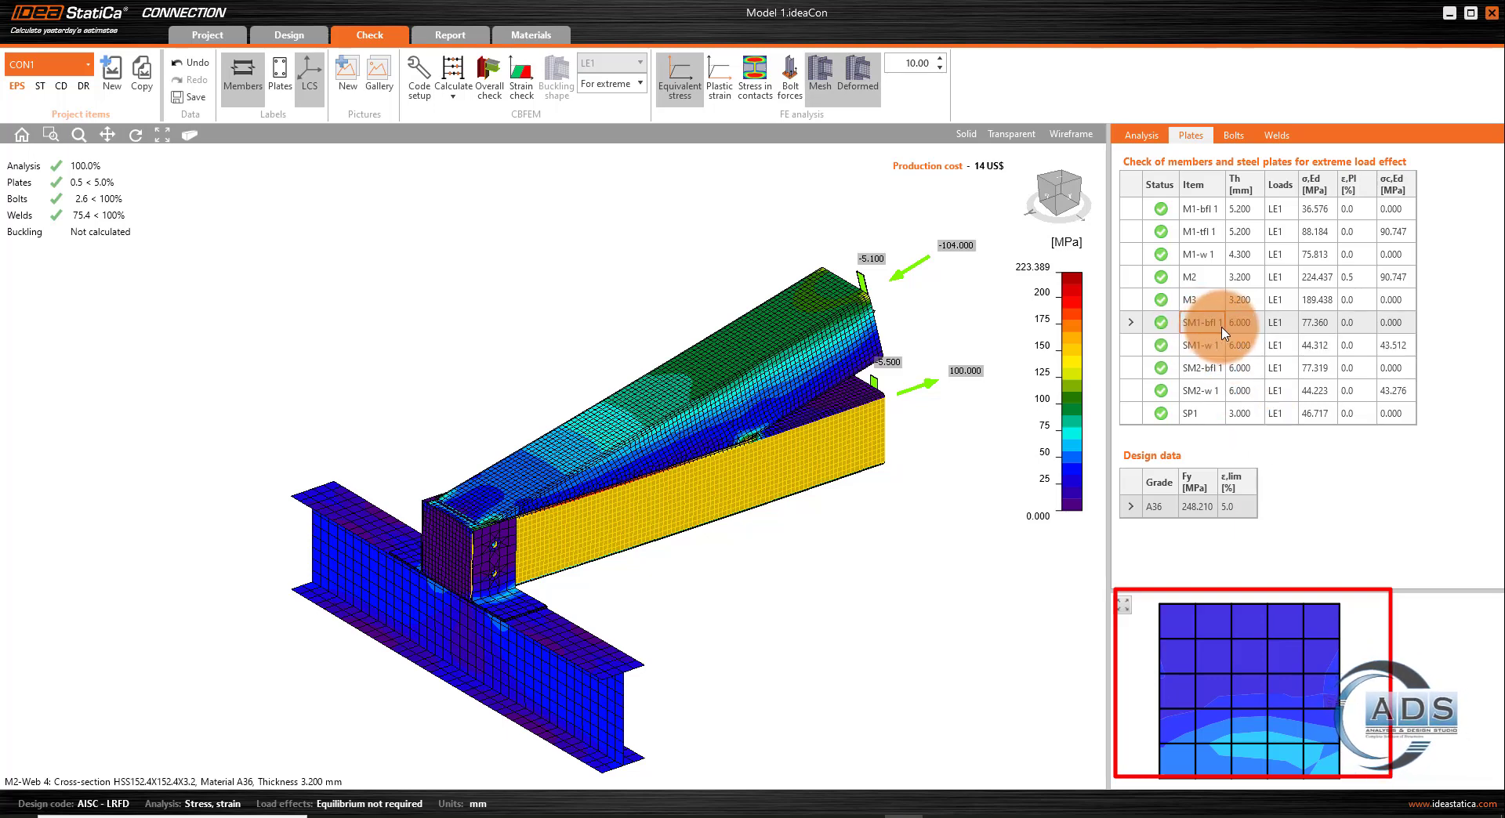
scroll(1259, 758, up, 5)
scroll(1260, 754, down, 4)
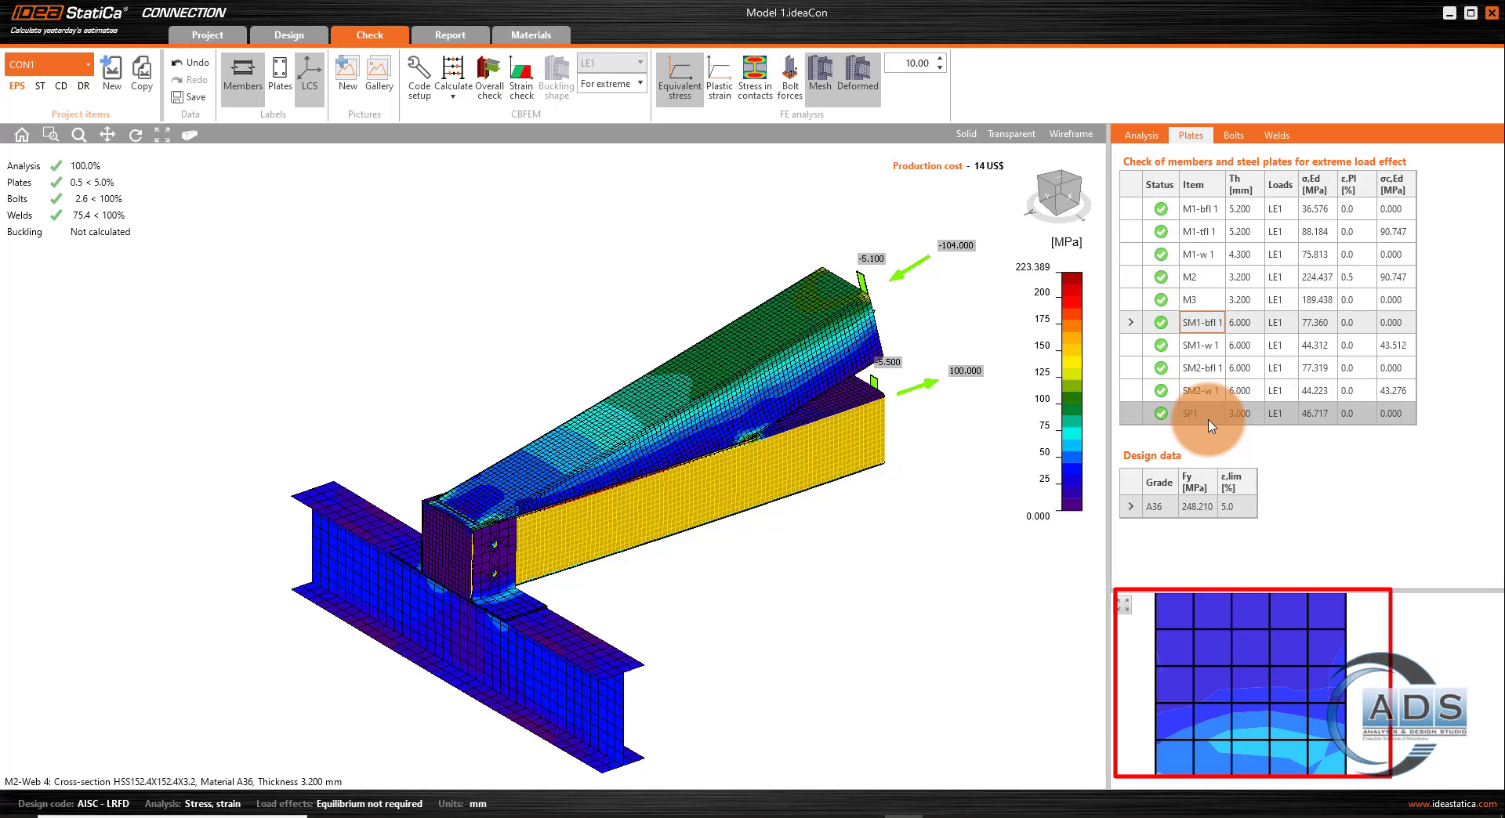
- Examine the stress plot of plate SP1 and expand the detailed check of bolt B2
click(1211, 423)
click(1238, 699)
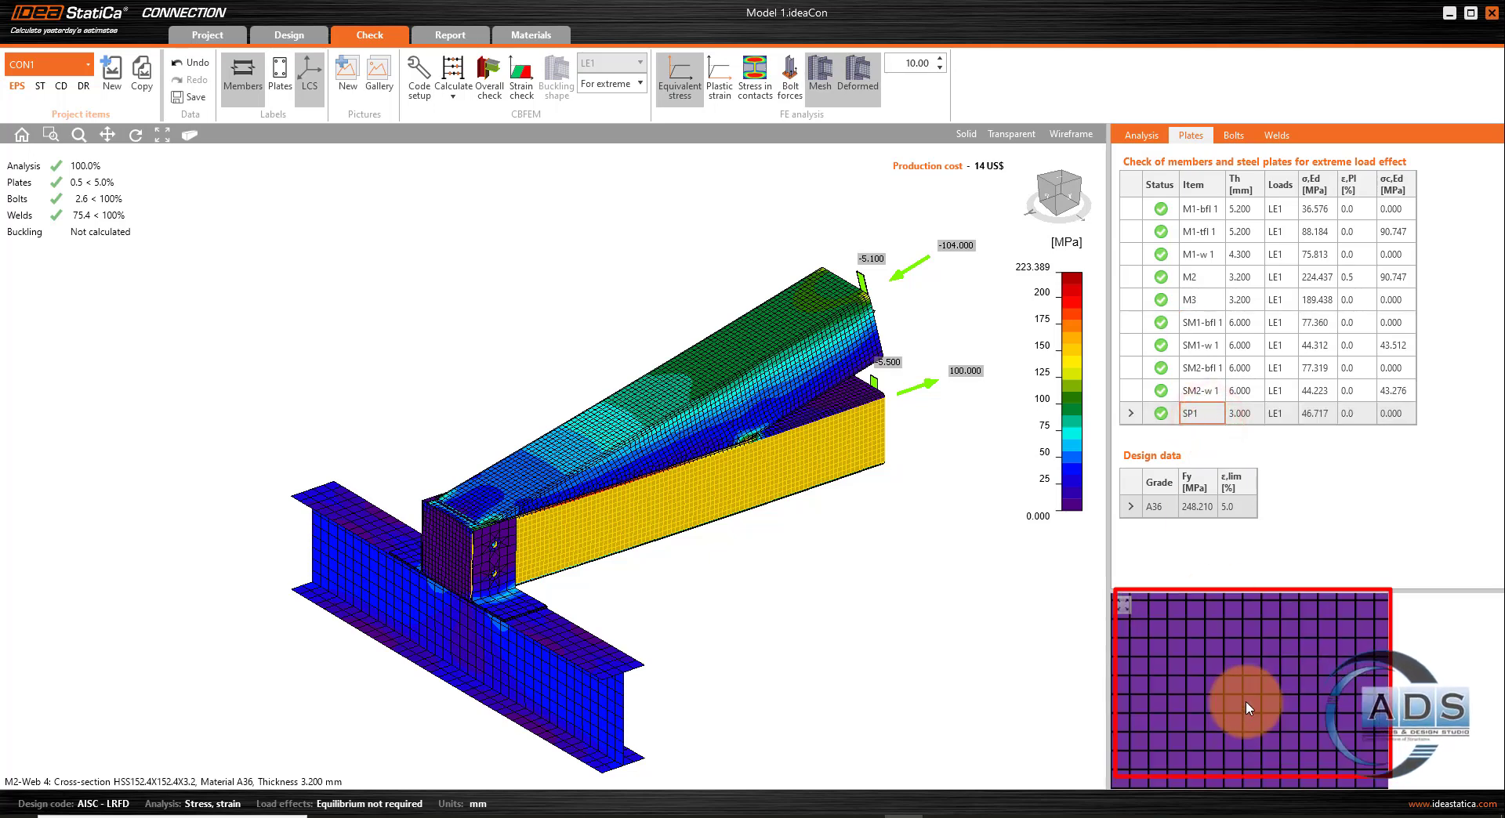
click(1233, 135)
click(1152, 231)
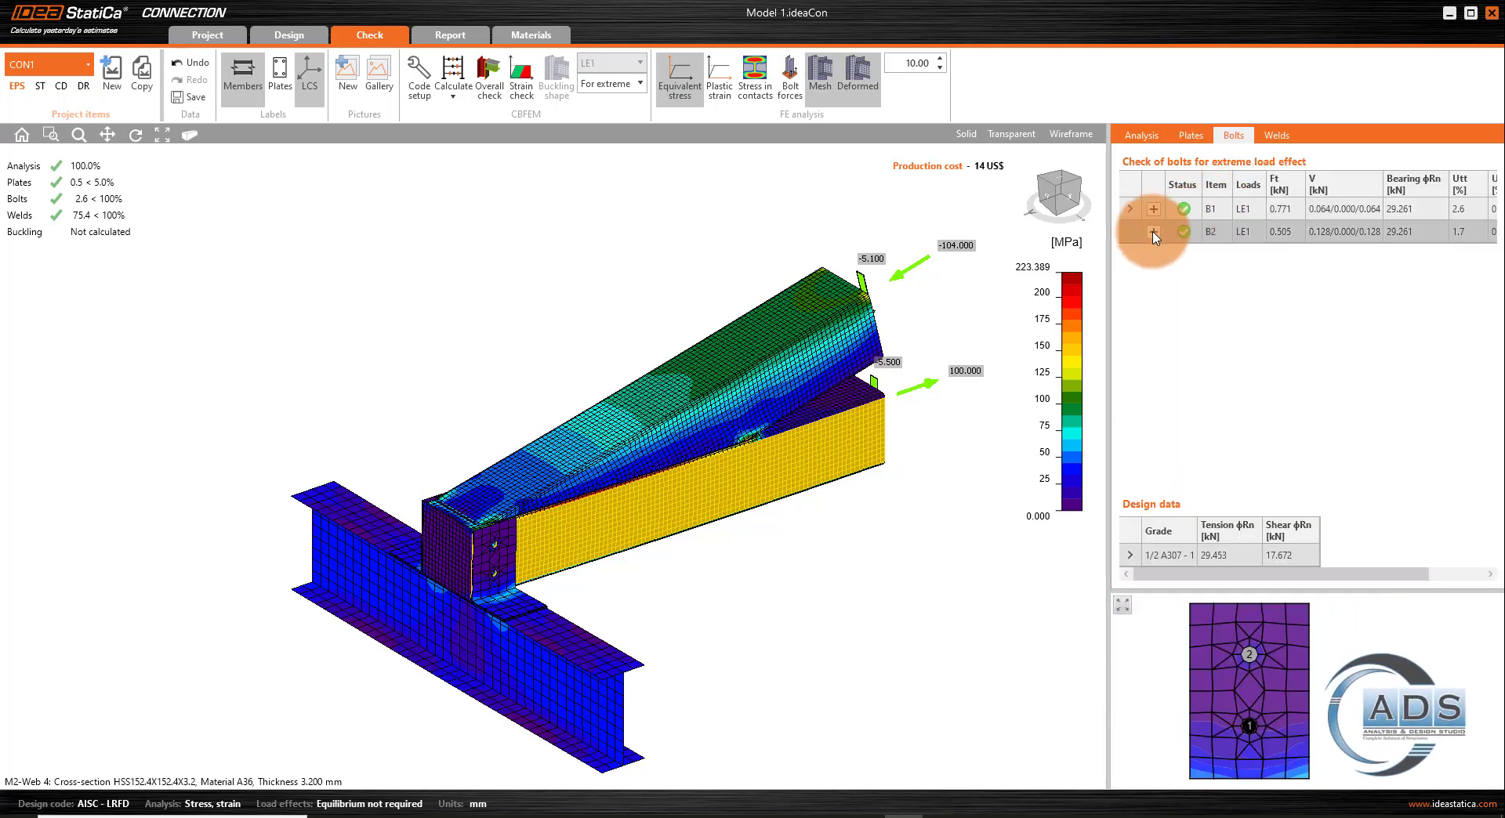
- Review bolt B2's tension, shear, bearing and interaction checks in a print preview, and close the preview
right_click(1250, 285)
click(1259, 287)
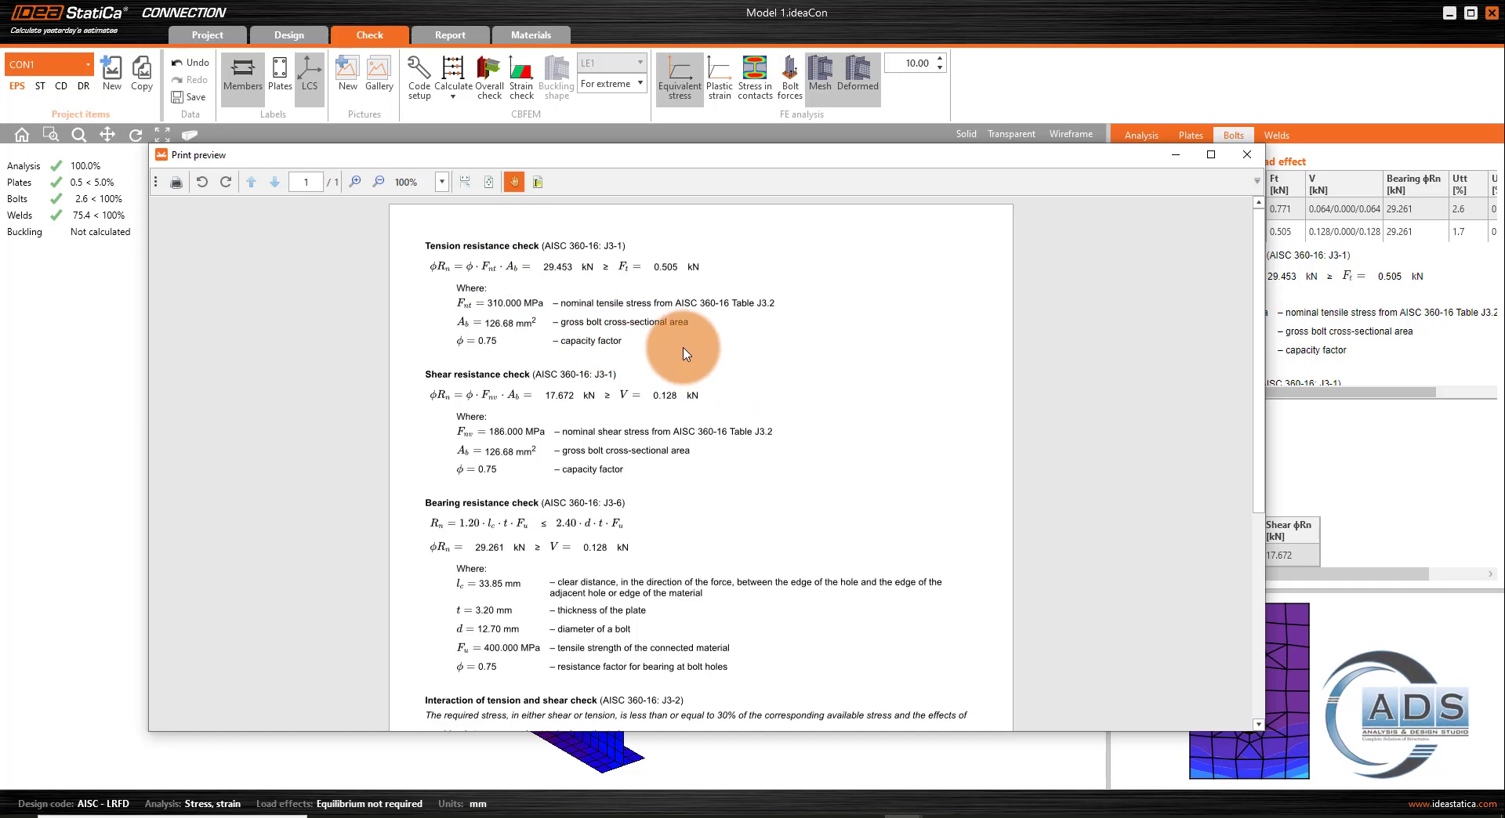
scroll(683, 353, down, 5)
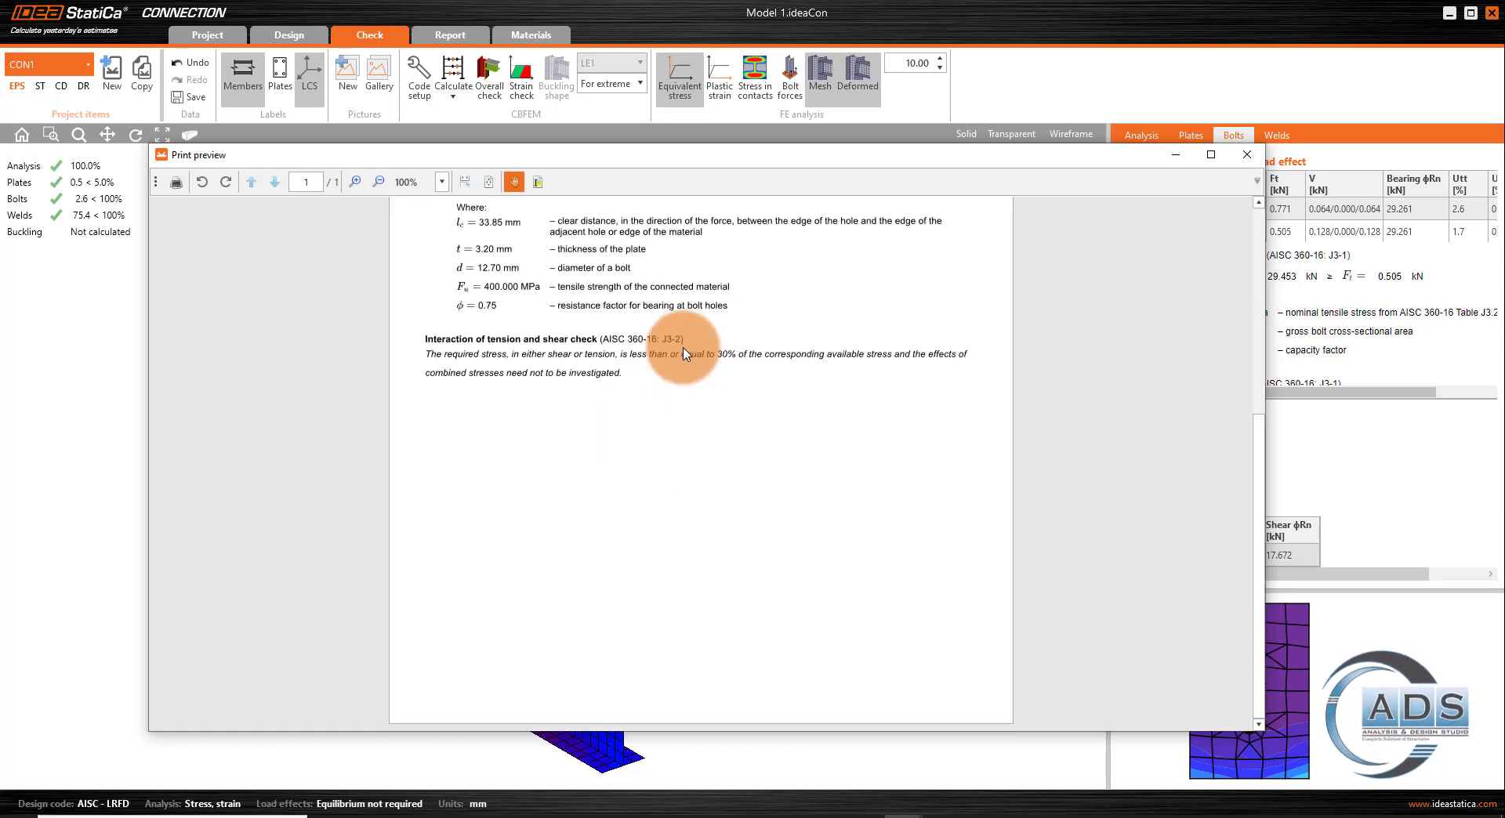
scroll(683, 353, up, 6)
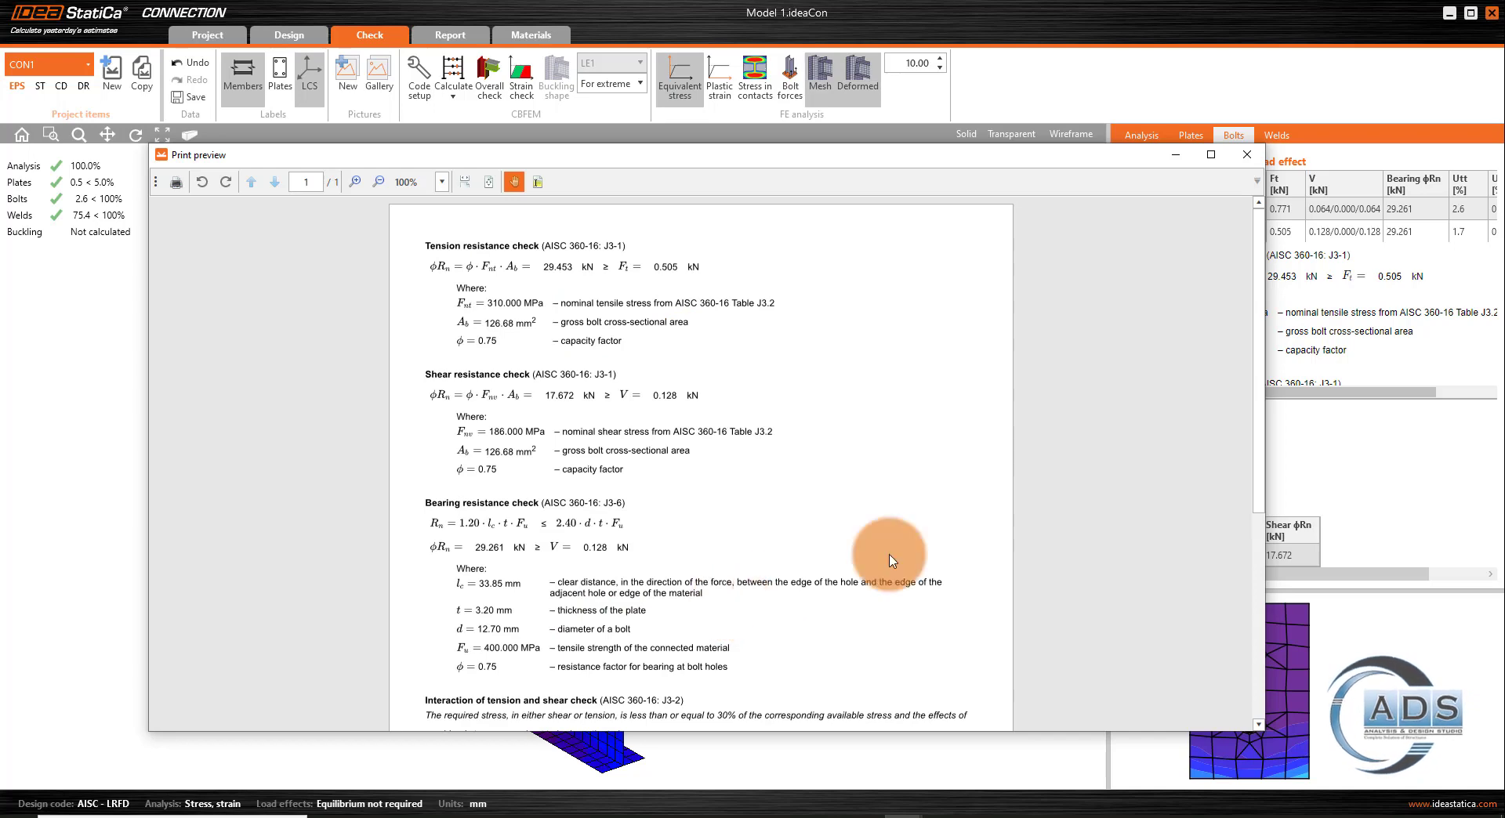
click(1246, 158)
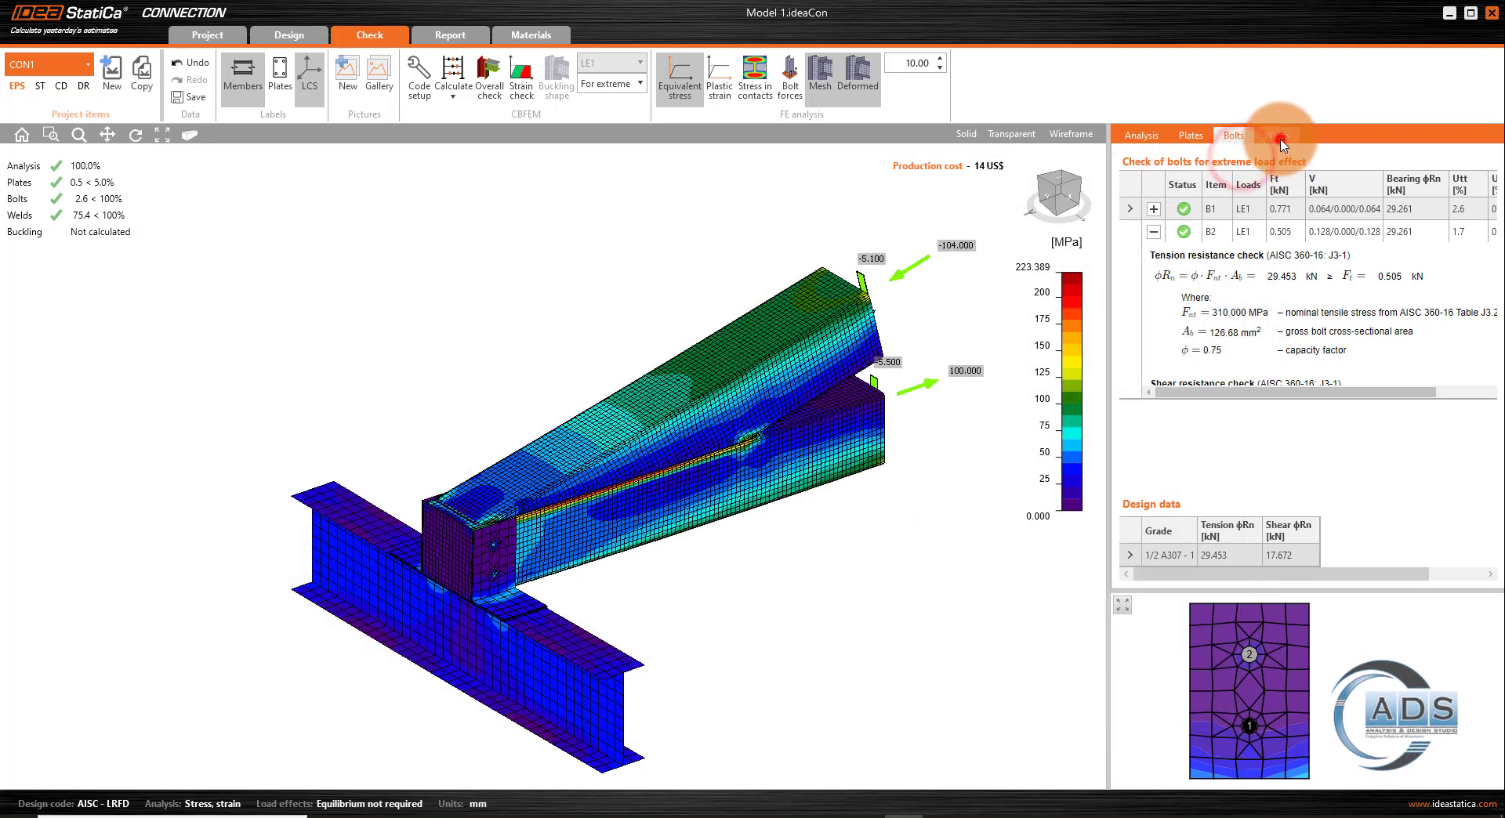
- Display the weld checks and examine the stress plot of the weld between M2-w 3 and M3
click(1279, 138)
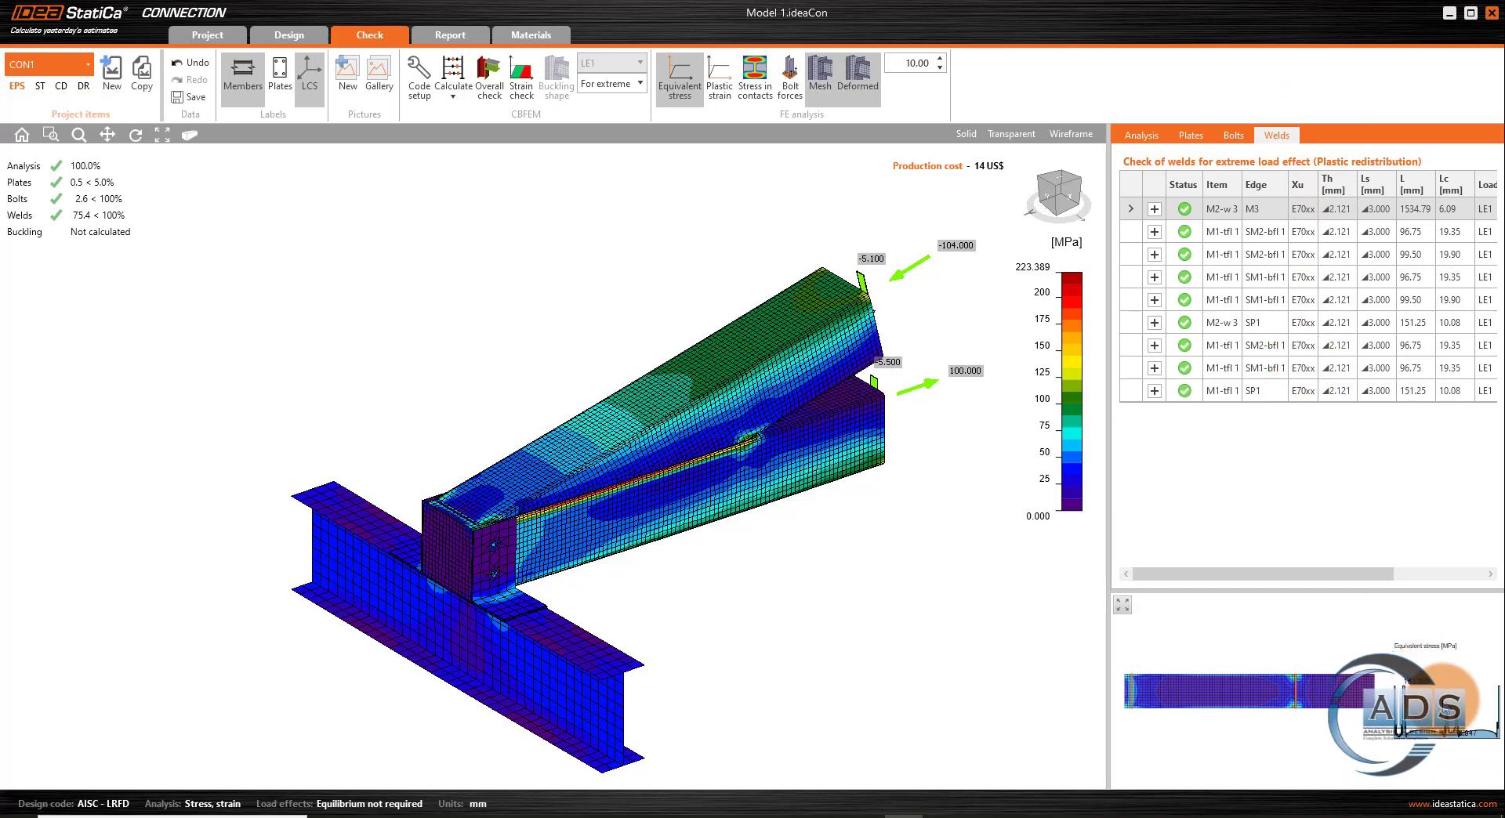
scroll(1291, 689, up, 6)
scroll(1292, 689, down, 5)
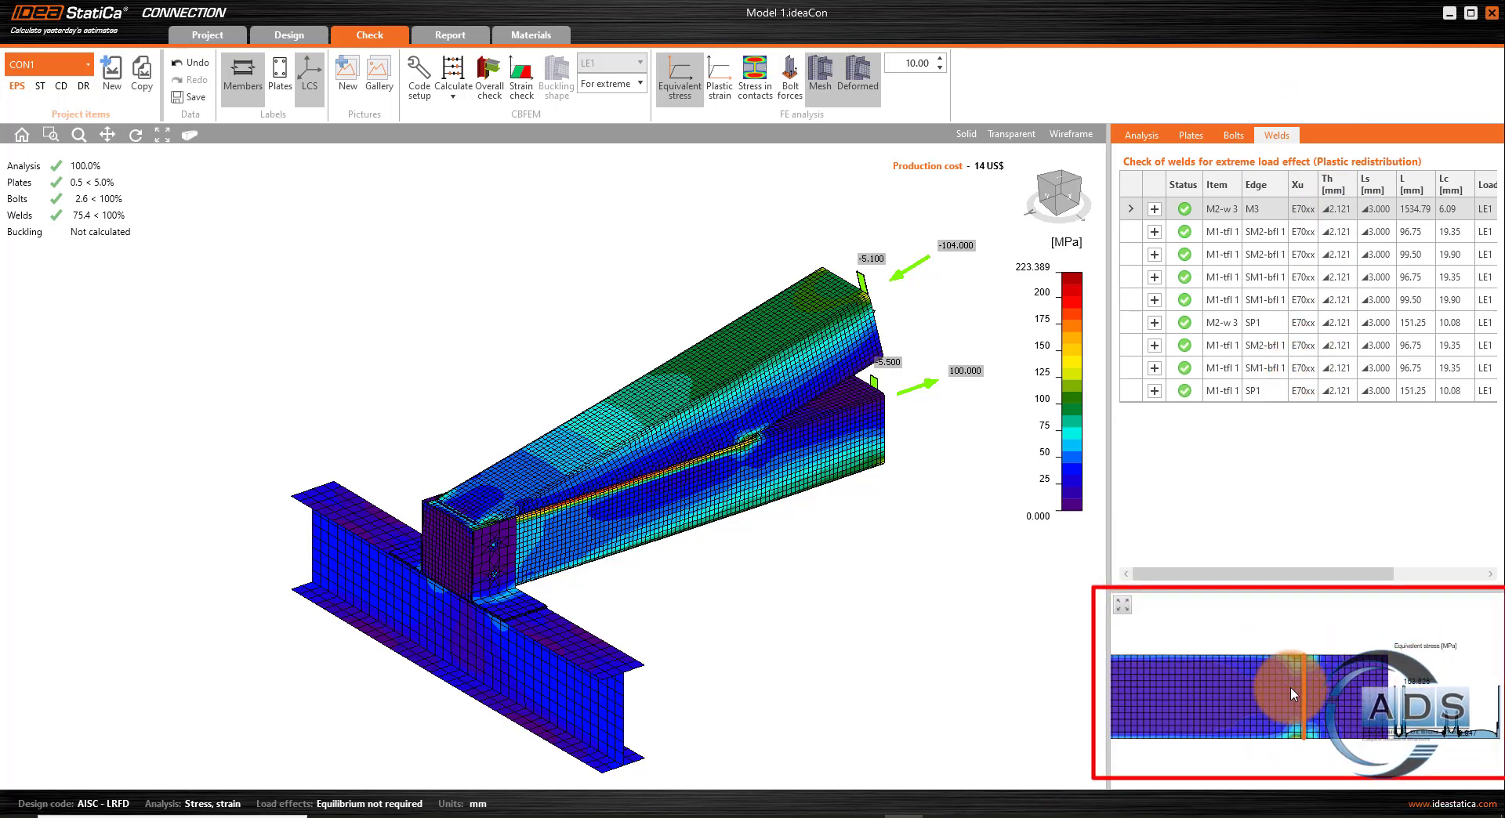
scroll(1301, 689, up, 5)
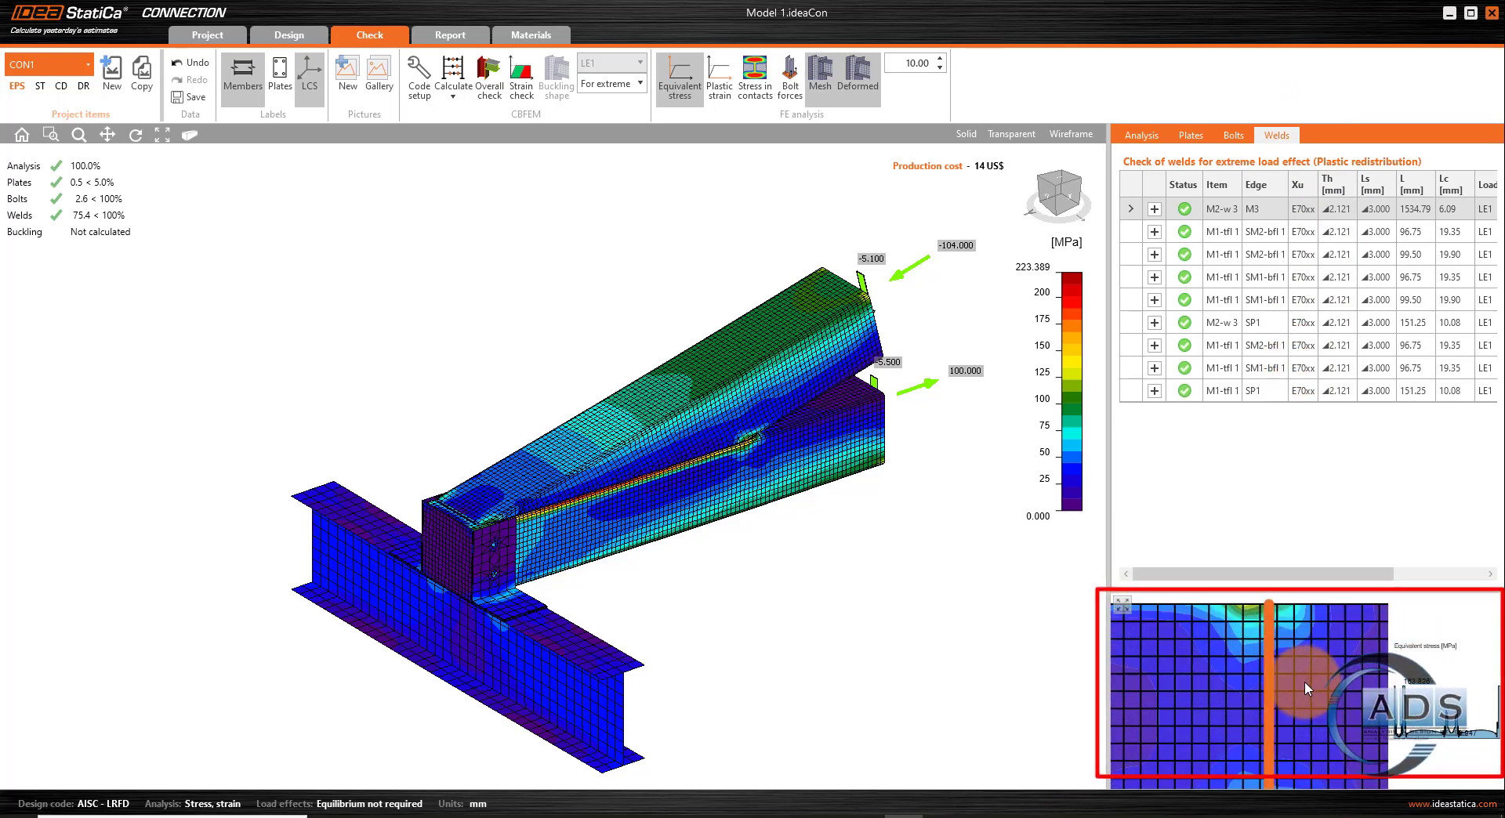
scroll(1304, 680, down, 5)
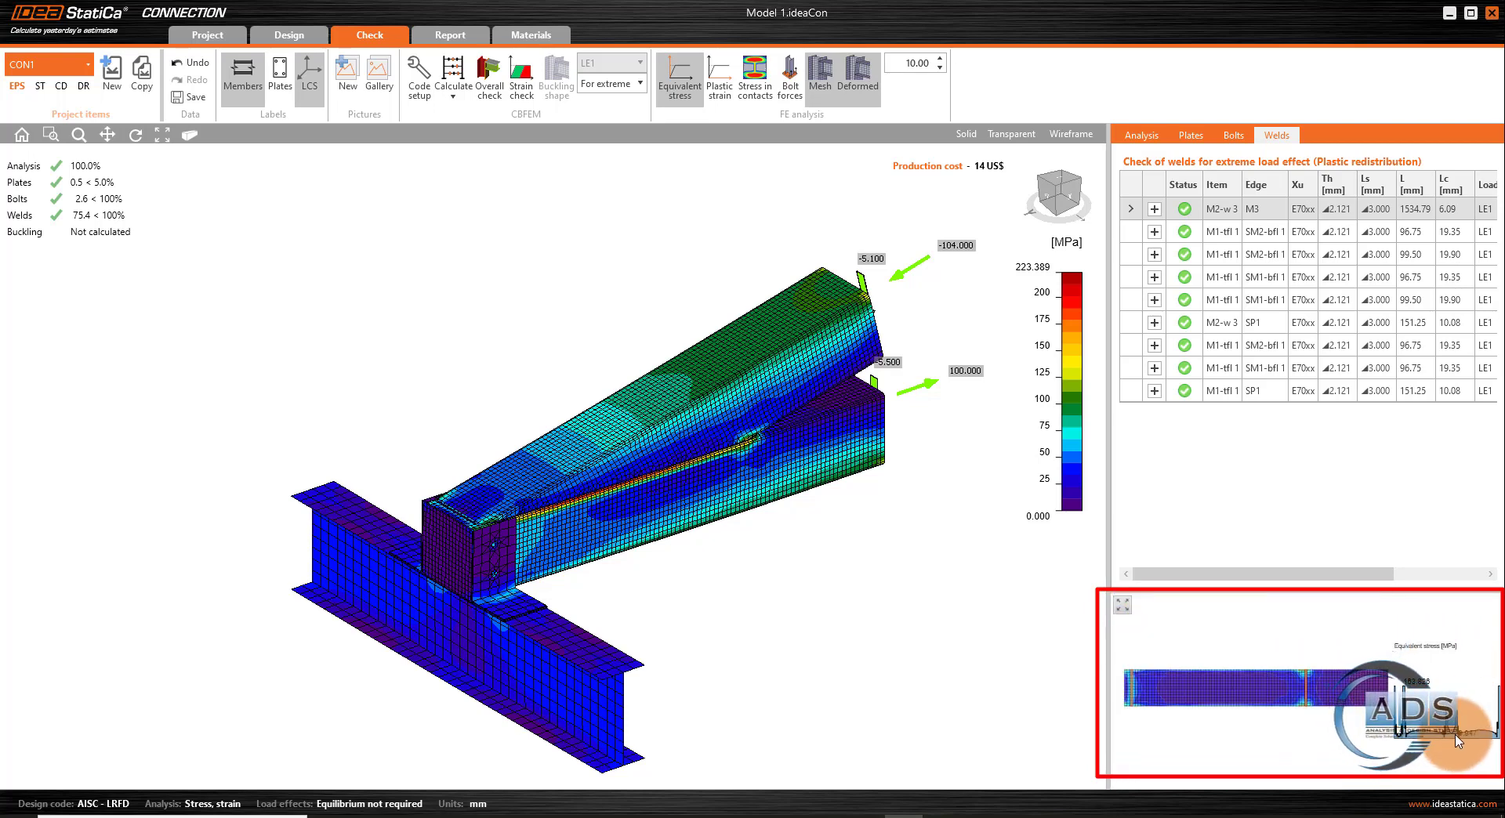
- Review the weld resistance check of the M2-w 3 to M3 weld in a print preview, and close it
click(1154, 208)
right_click(1246, 271)
click(1266, 276)
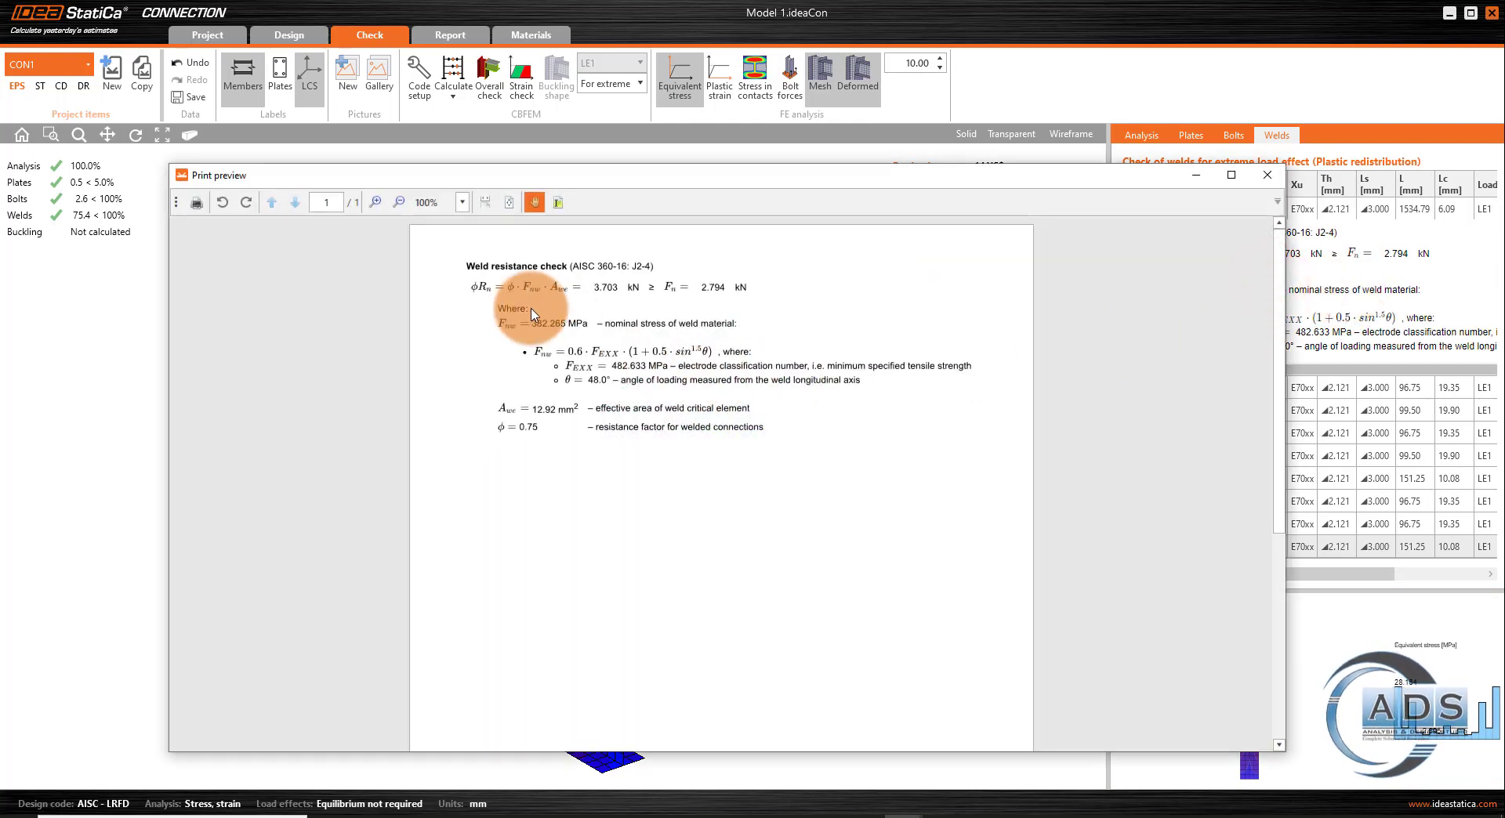
click(1267, 174)
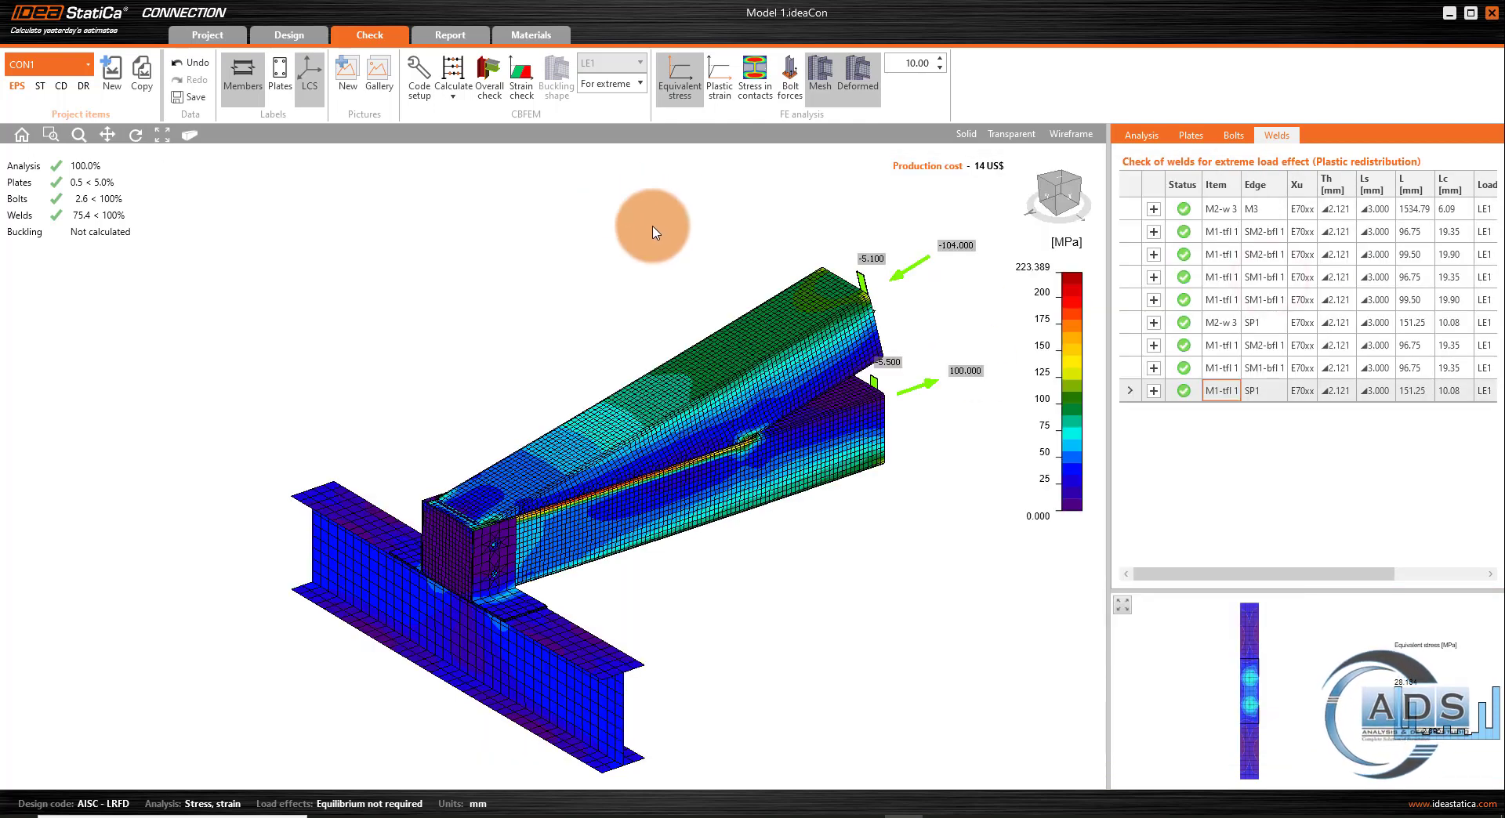
- Open the detailed report, include the bill of material drawings, and regenerate the report
click(459, 34)
scroll(860, 419, down, 20)
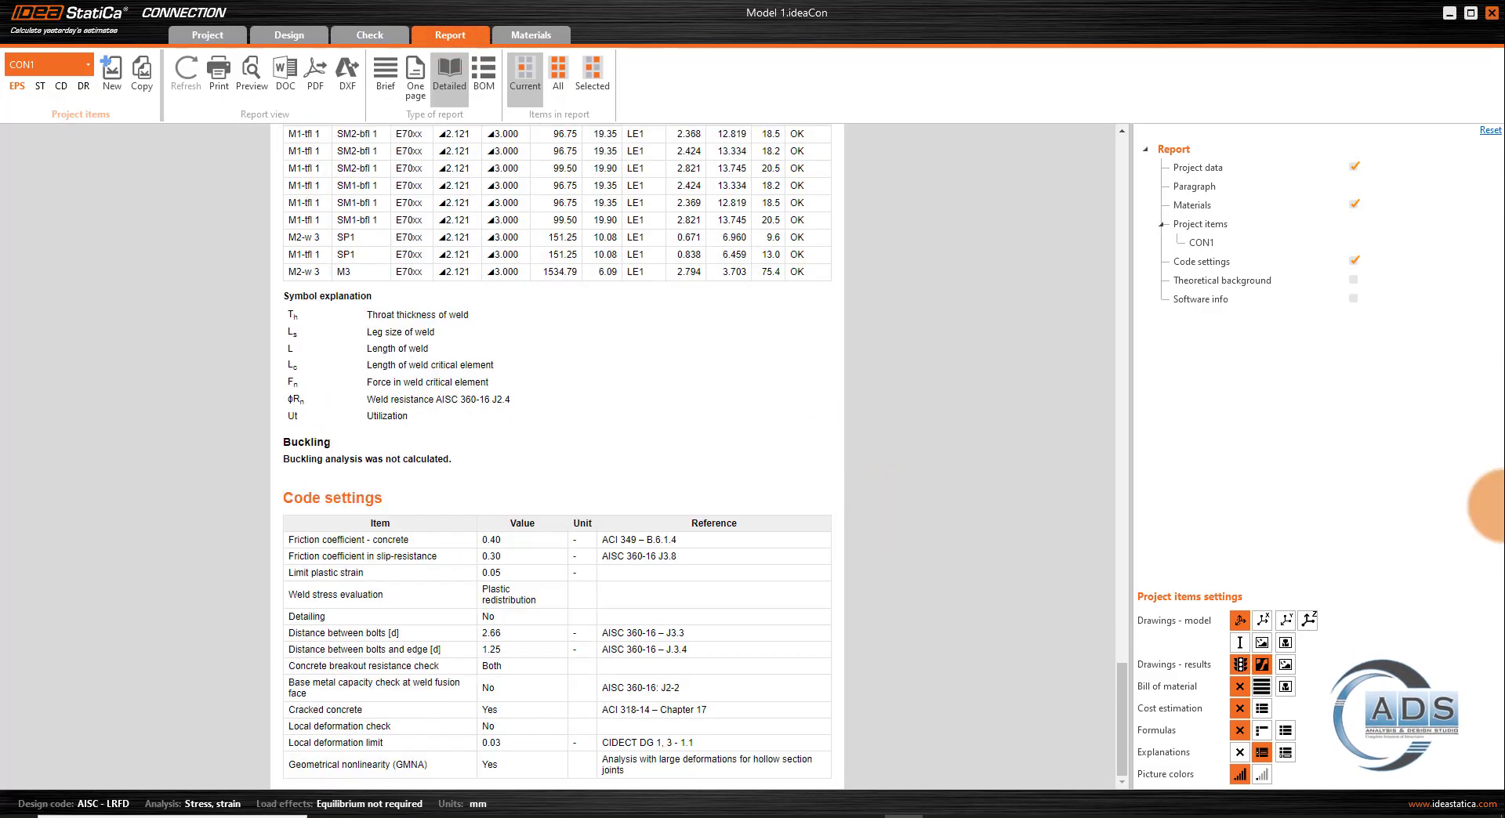
scroll(967, 373, up, 2)
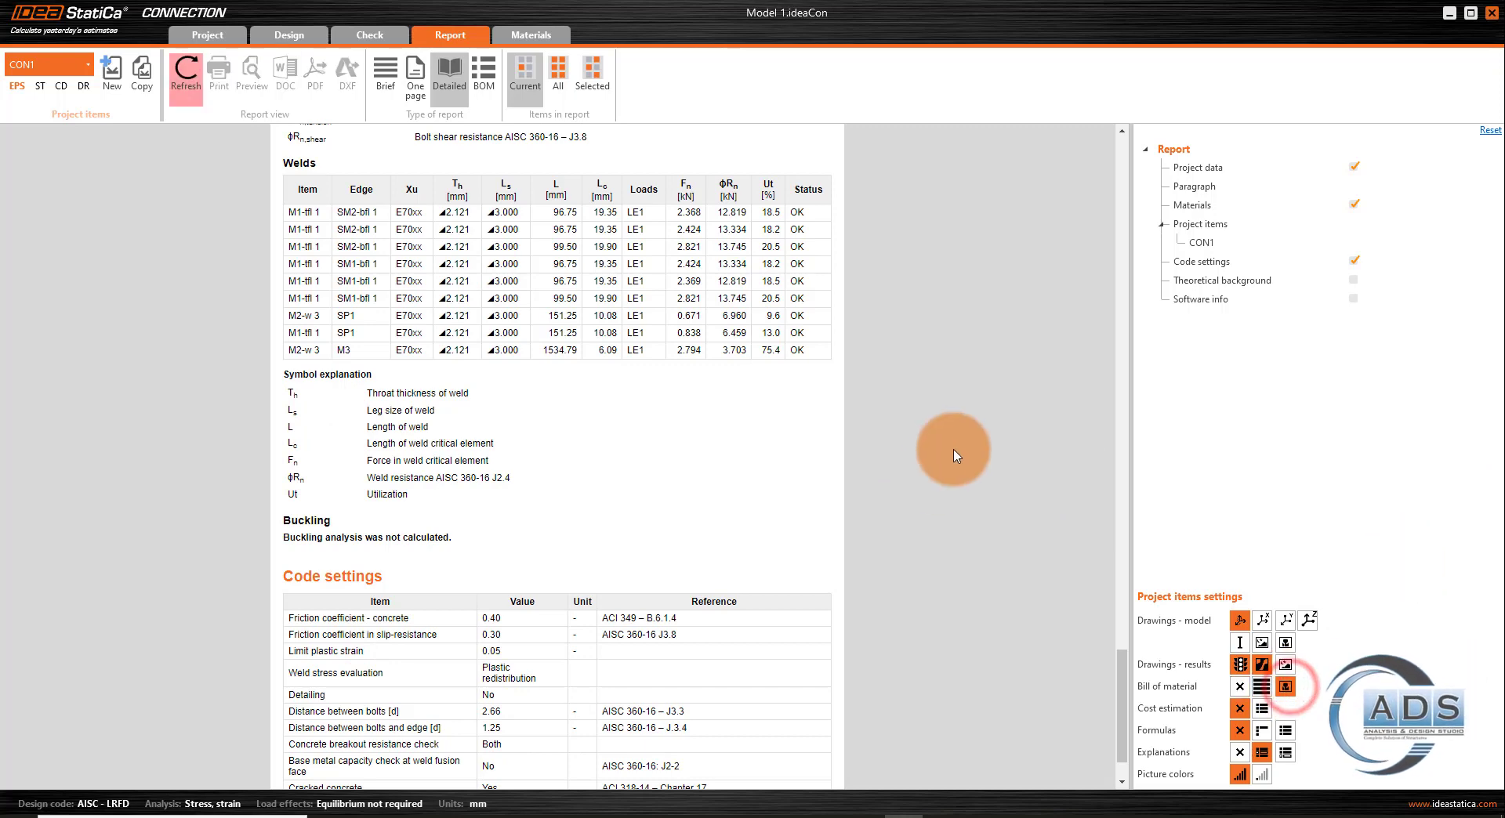
click(185, 73)
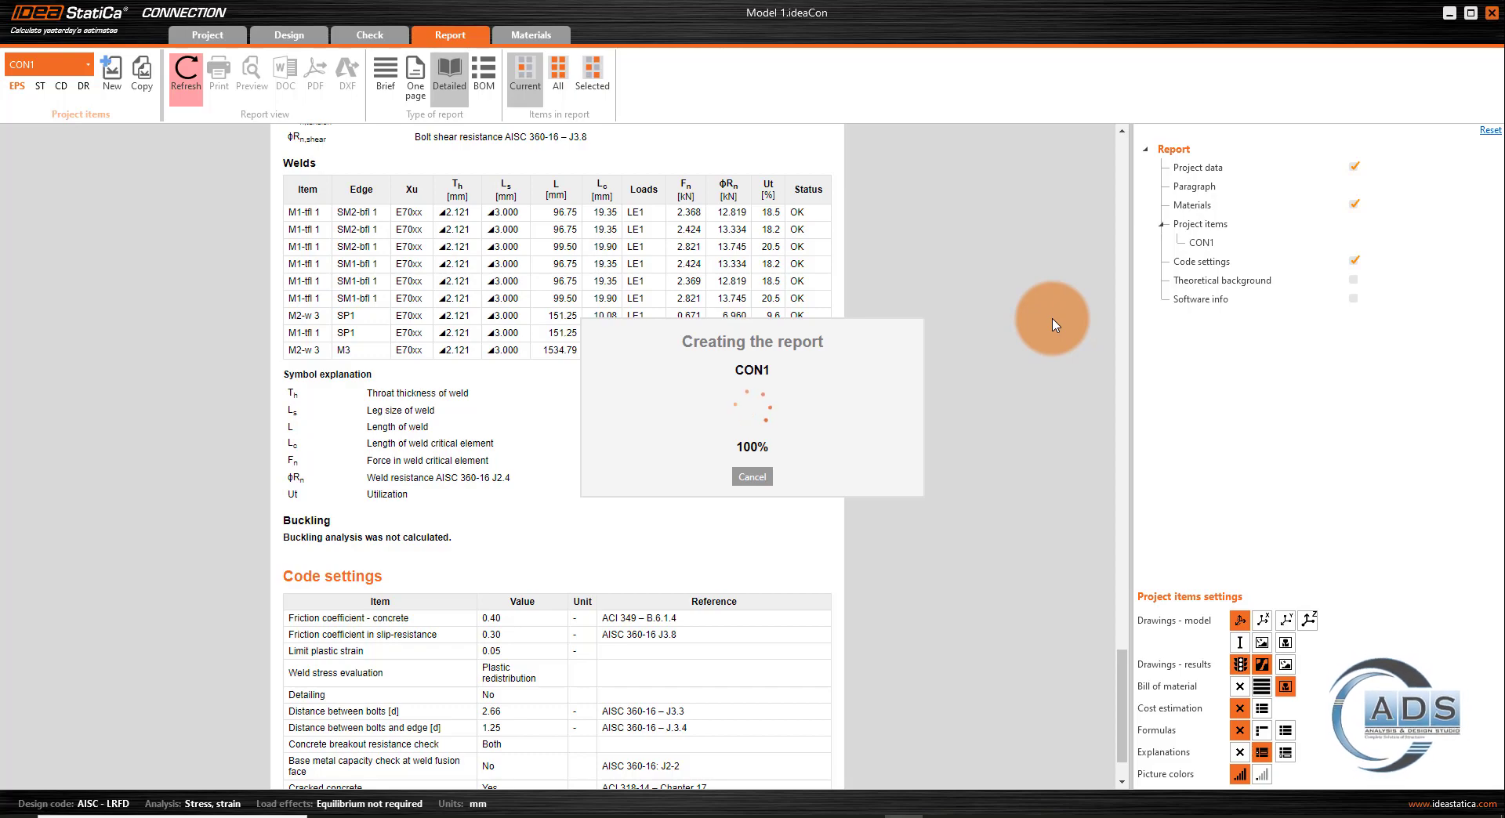
- Examine the report's drawings of plate SP1, the W200X15 top flange and Web 1 of the M2 chord
scroll(1029, 337, down, 20)
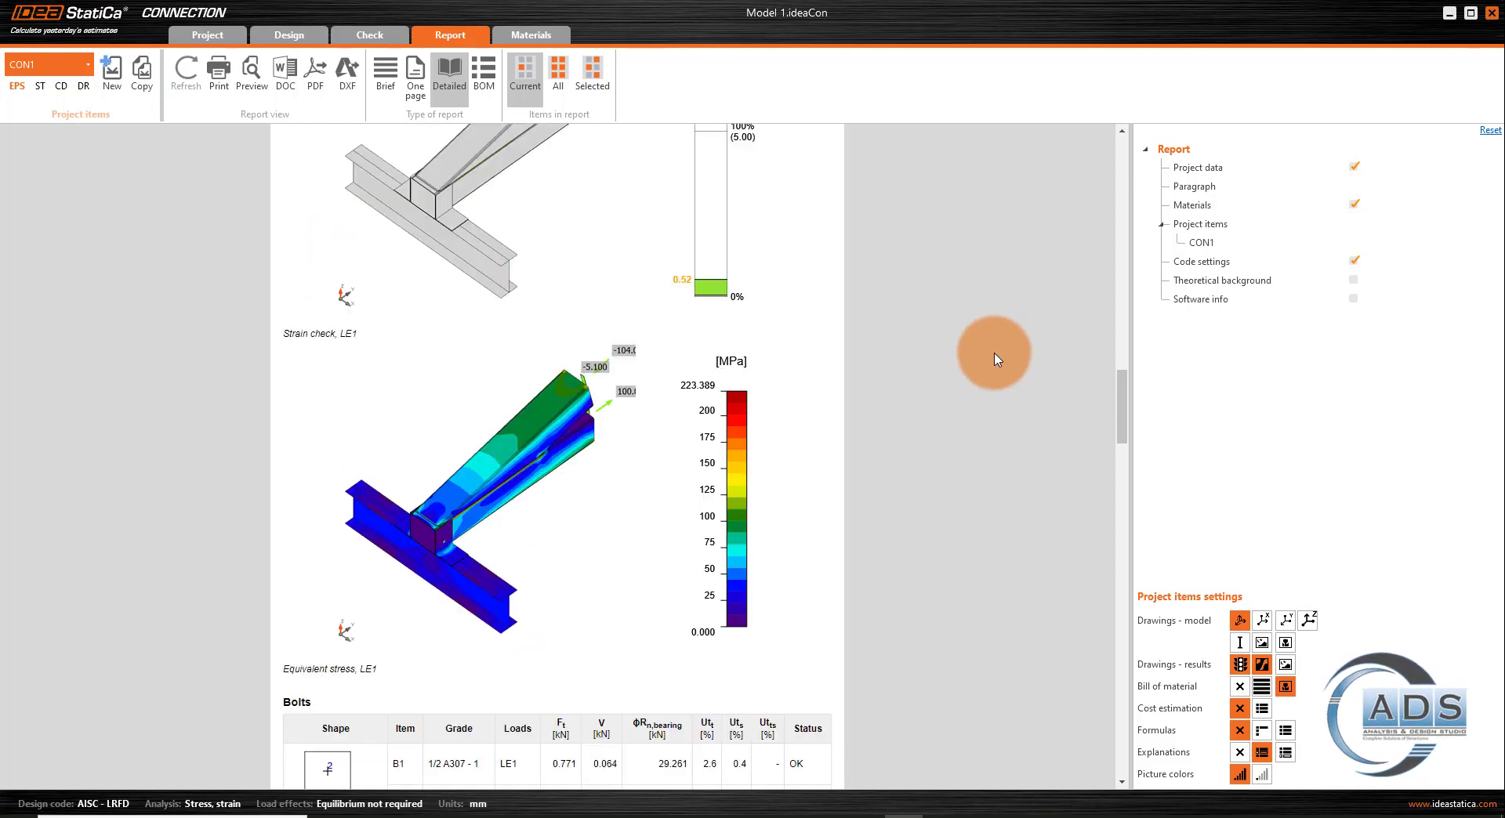
scroll(992, 360, down, 3)
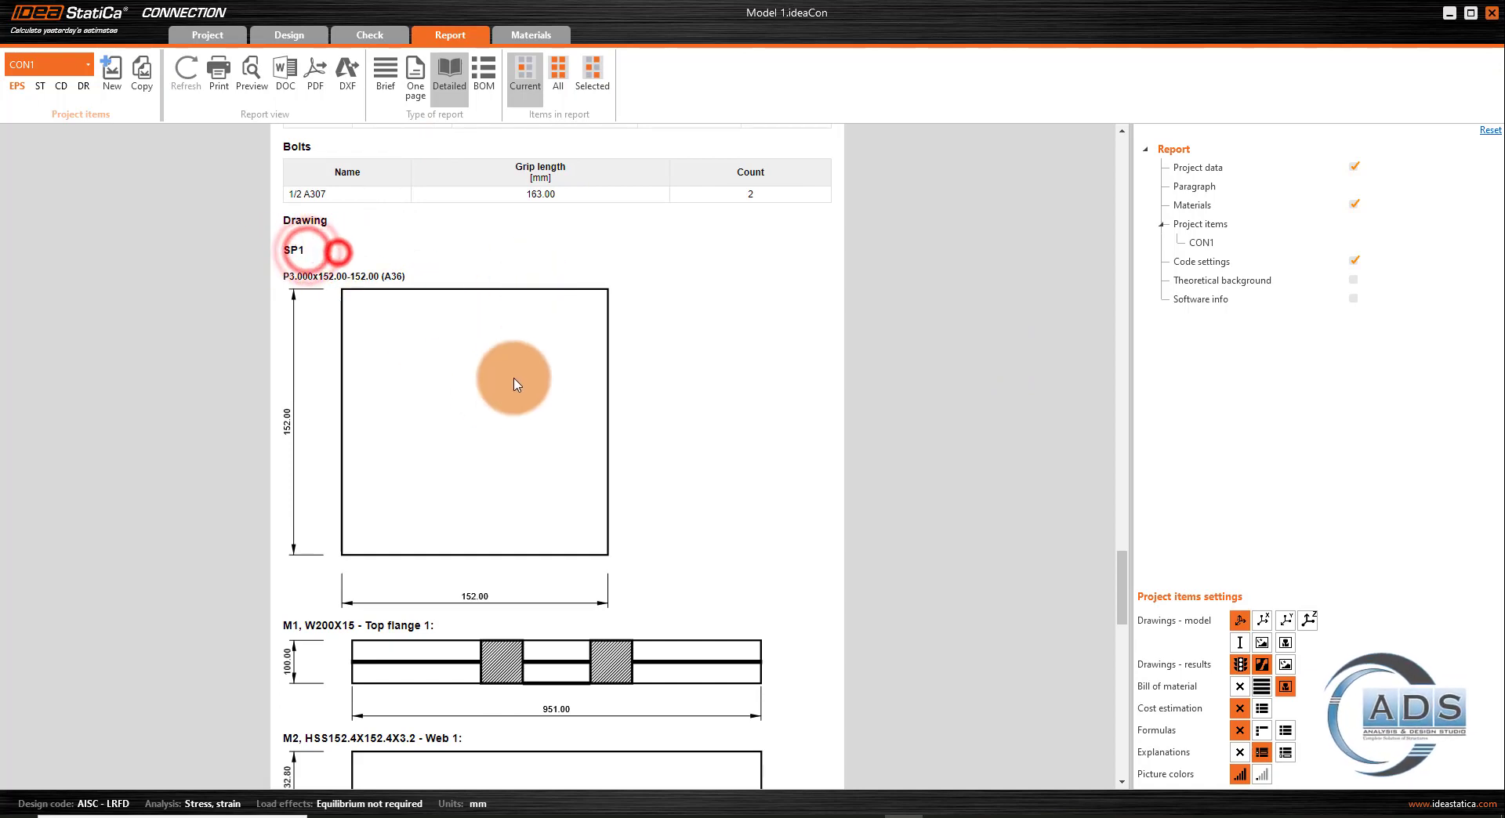
scroll(510, 372, down, 5)
scroll(337, 392, up, 2)
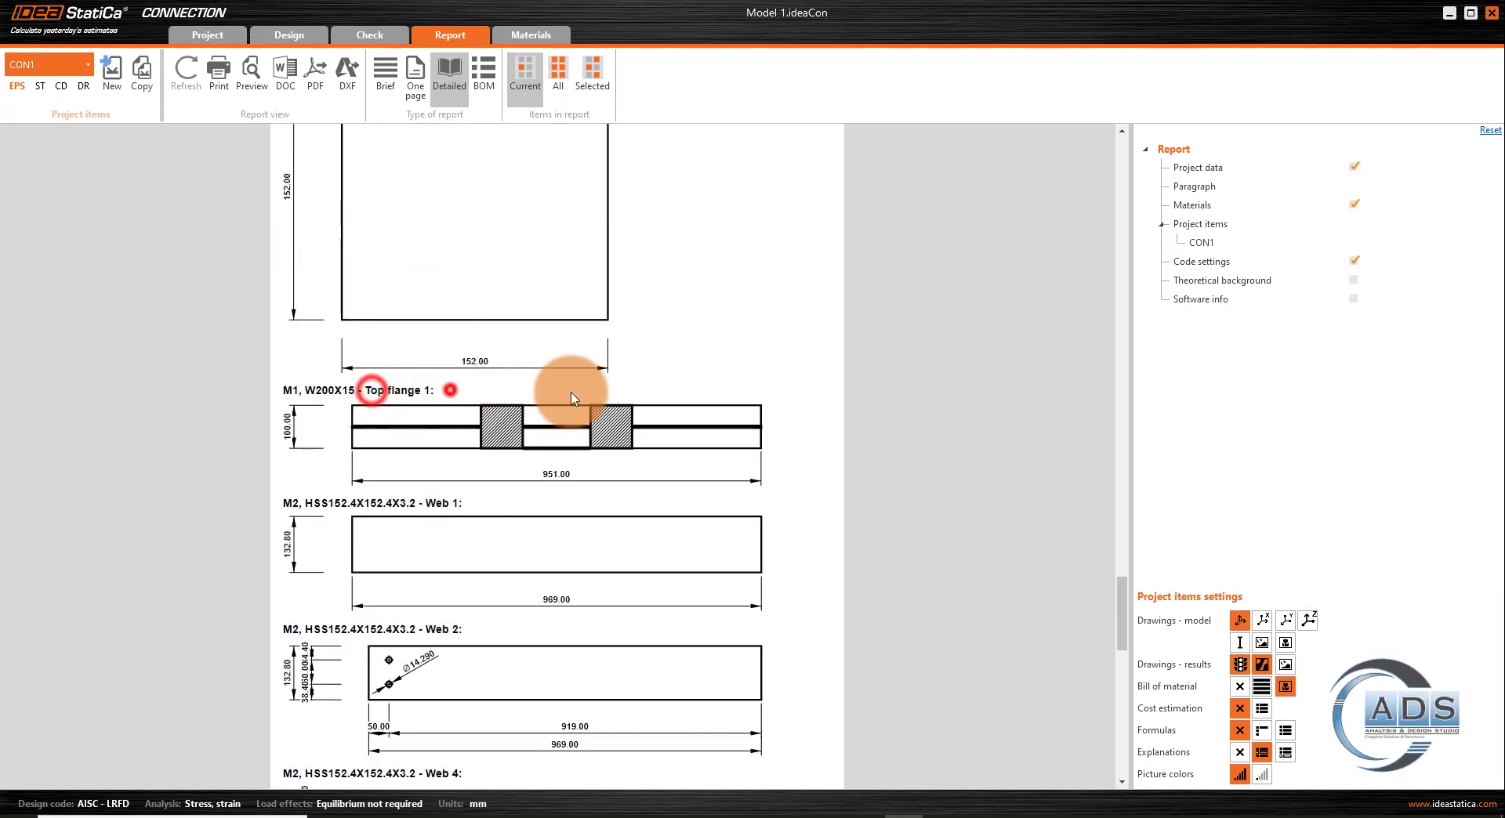
scroll(576, 399, down, 1)
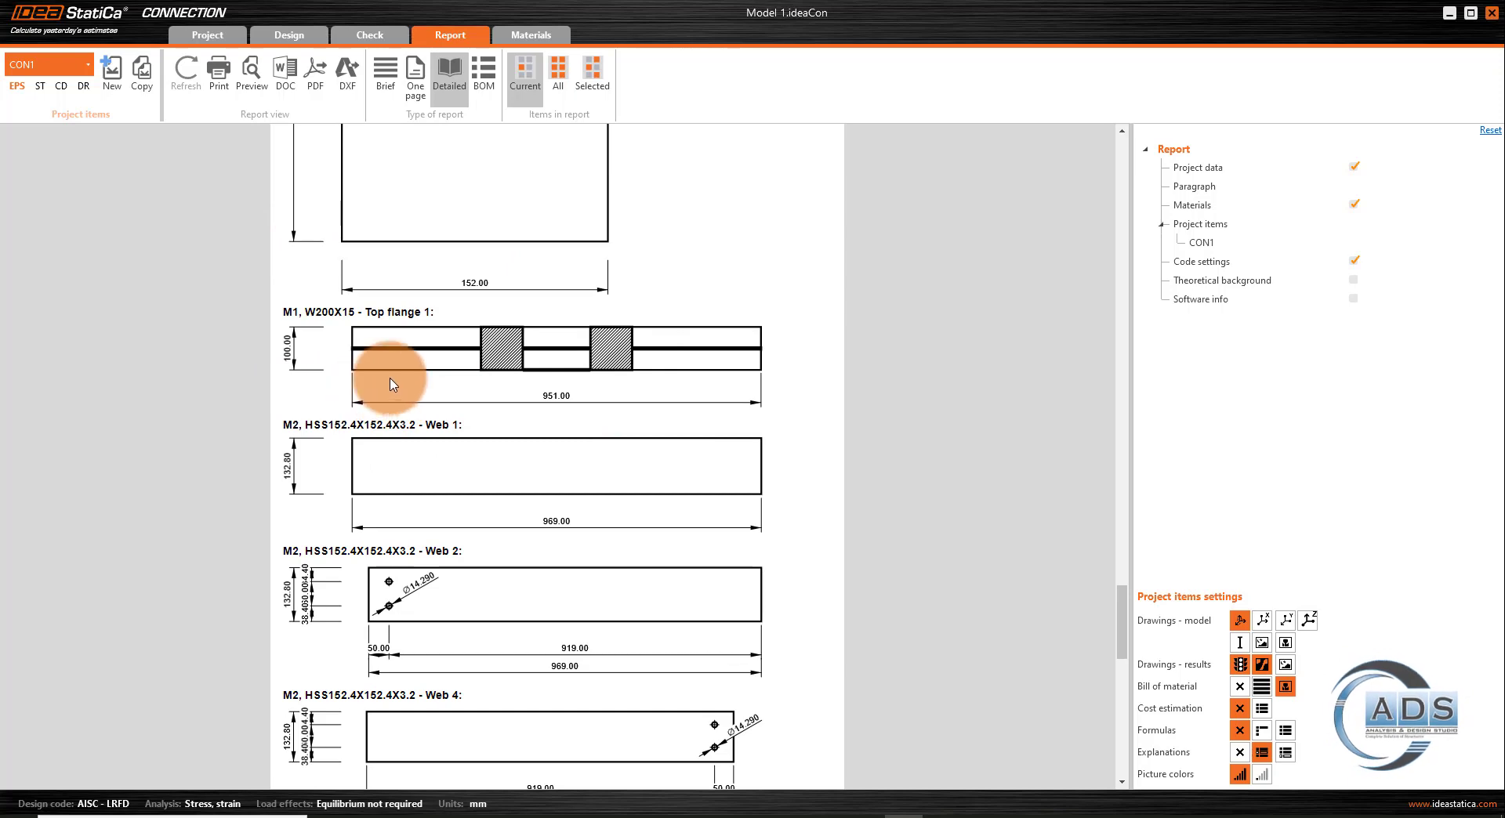
drag(438, 424, 486, 427)
click(505, 428)
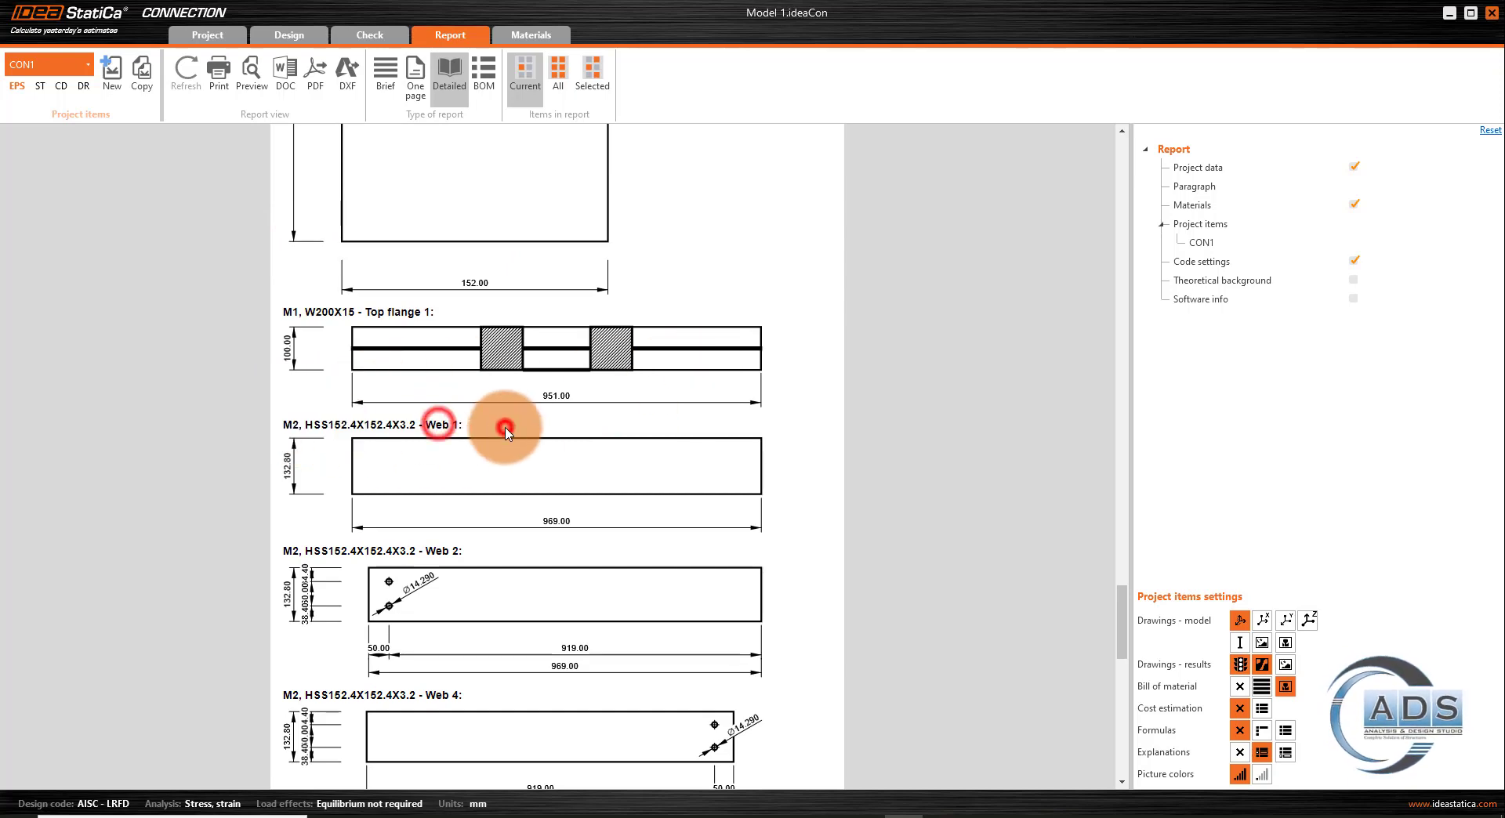
- Examine the report's drawings of M2 Web 2 and Web 4 and the SM1 and SM2 L150 angle webs
scroll(502, 431, down, 3)
scroll(494, 416, up, 1)
click(488, 398)
scroll(488, 401, down, 1)
scroll(489, 401, down, 2)
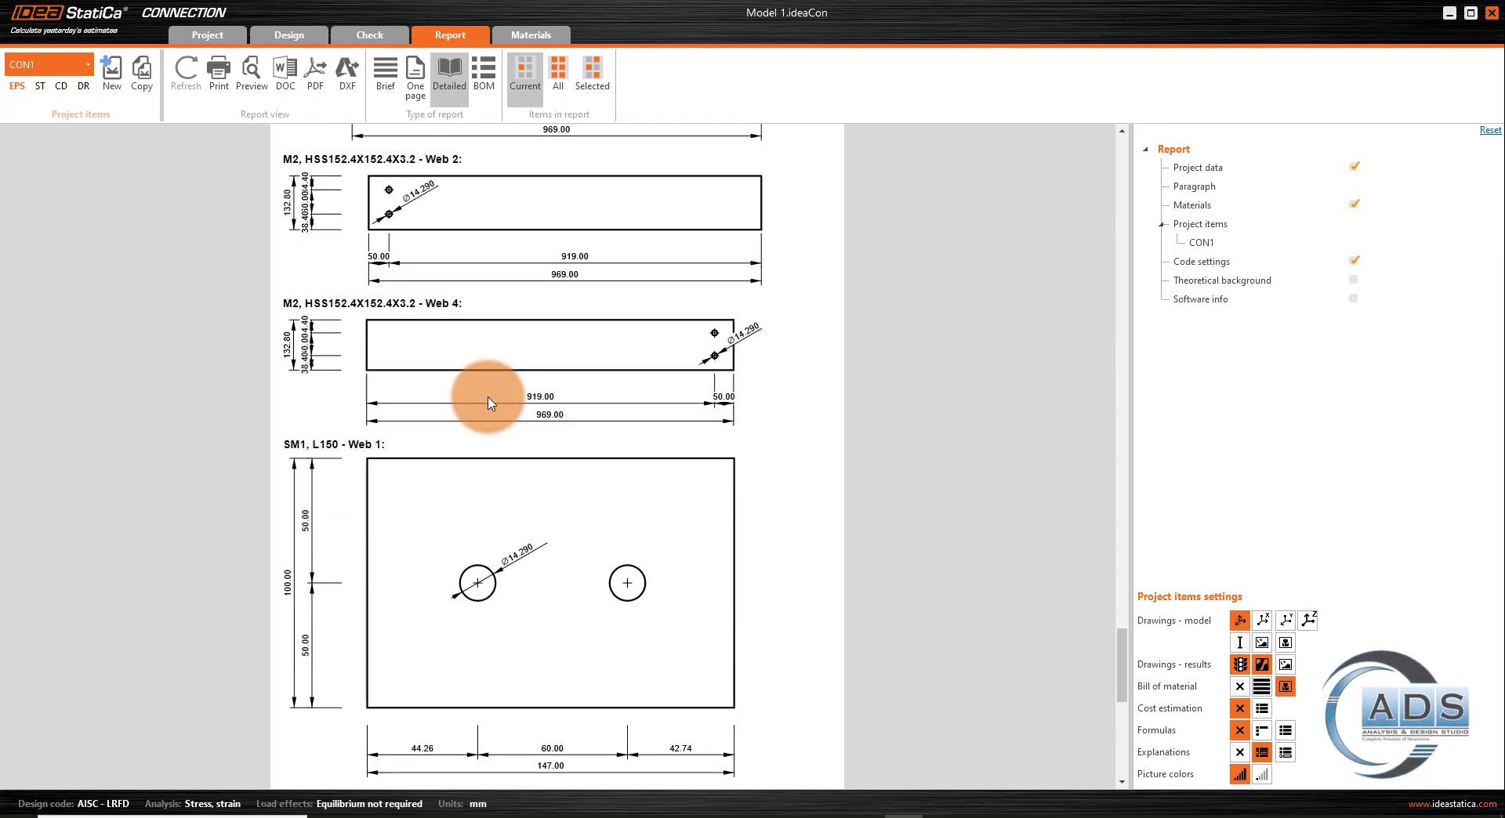
scroll(596, 384, down, 2)
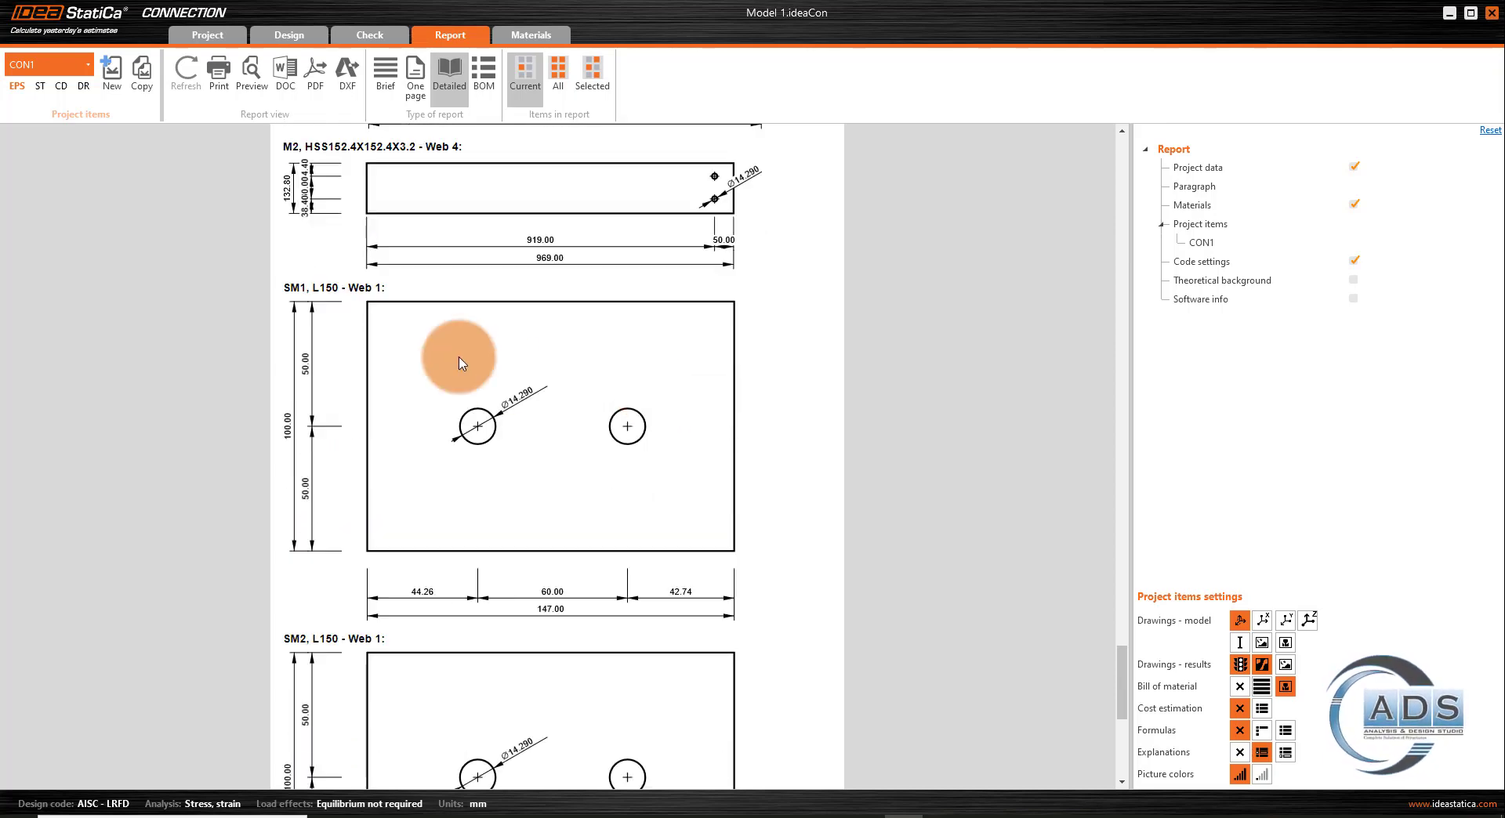
click(309, 284)
scroll(405, 296, down, 5)
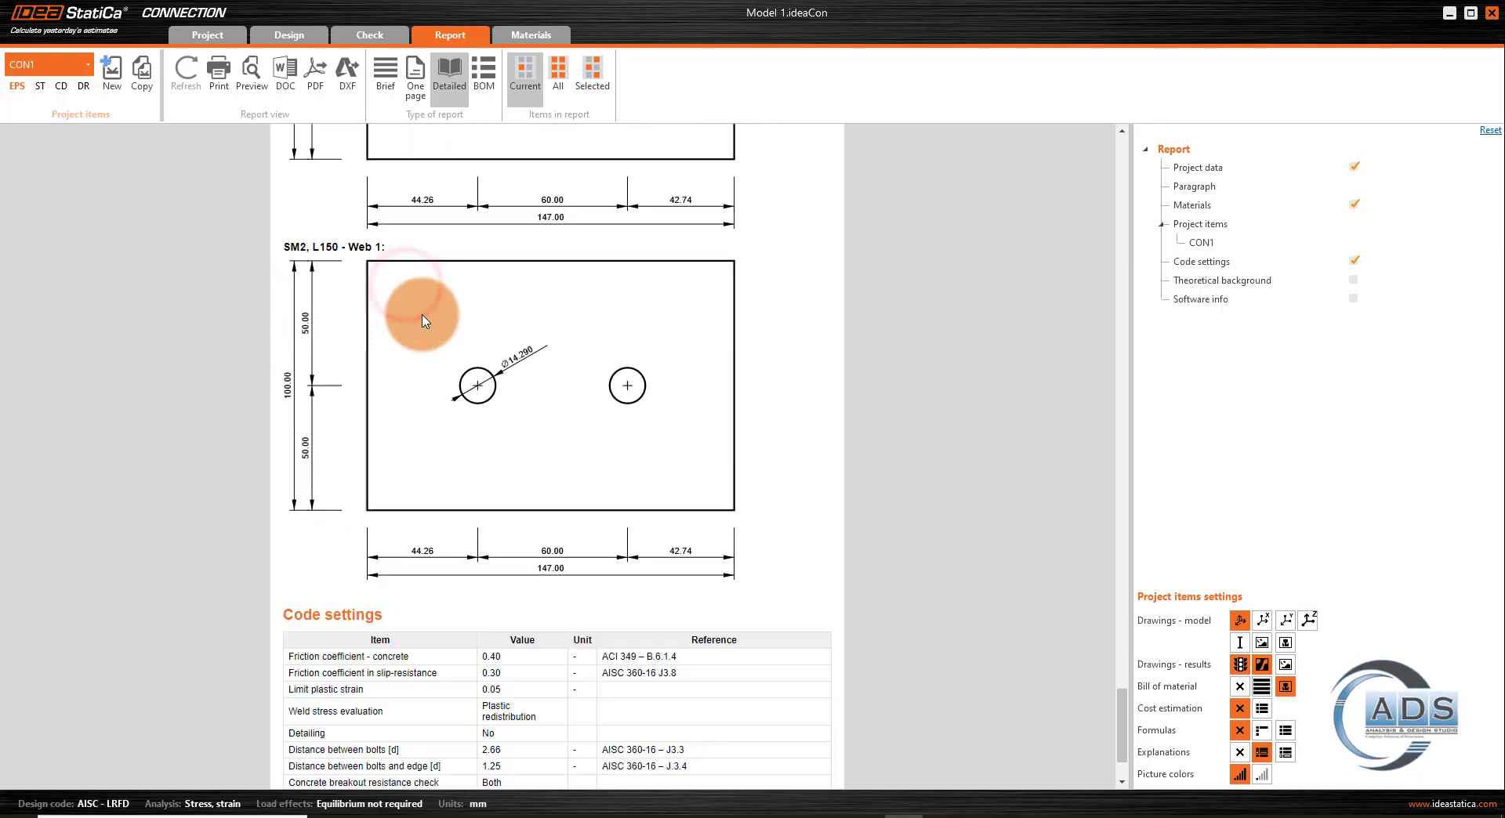